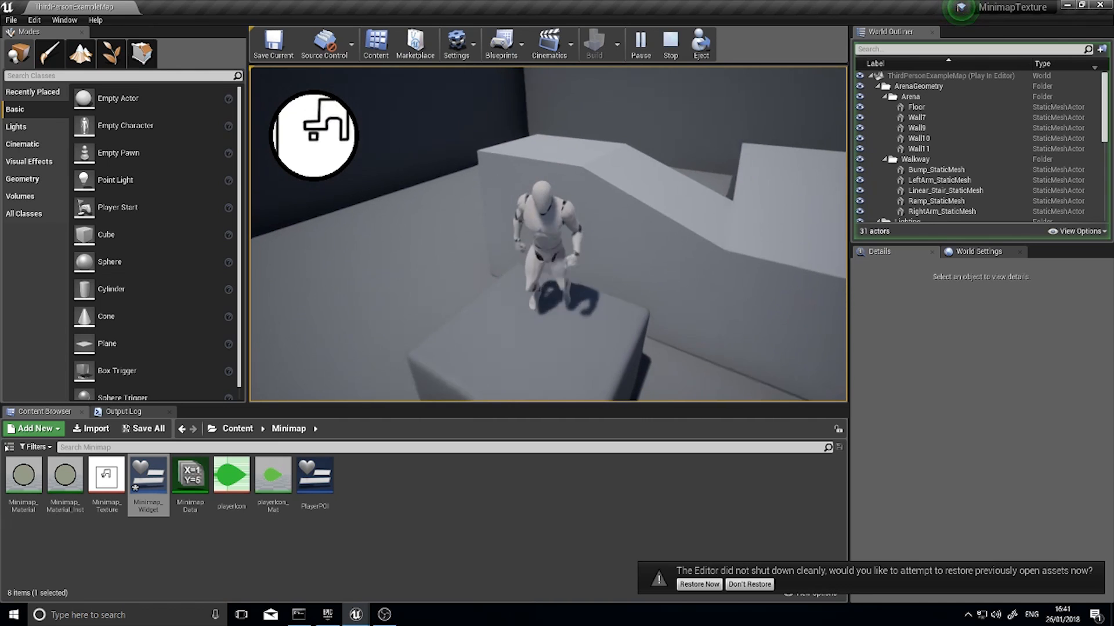
Play-test the round minimap by running and jumping the character around the arena, and end the play session
{"action": "key", "text": "w"}
{"action": "key", "text": "space"}
{"action": "key", "text": "w"}
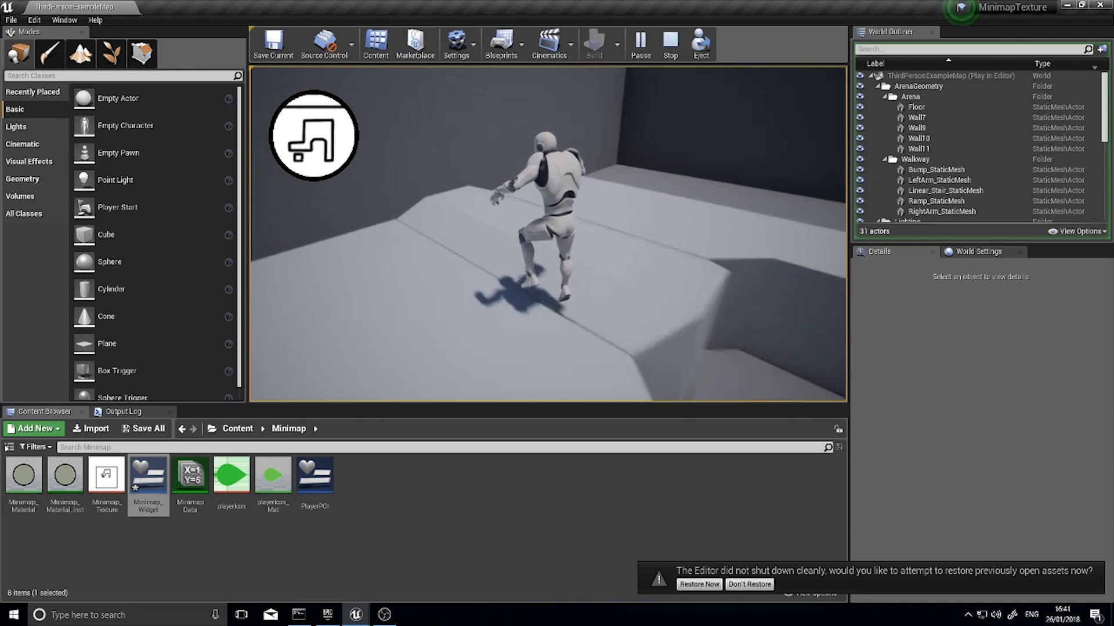
{"action": "key", "text": "w"}
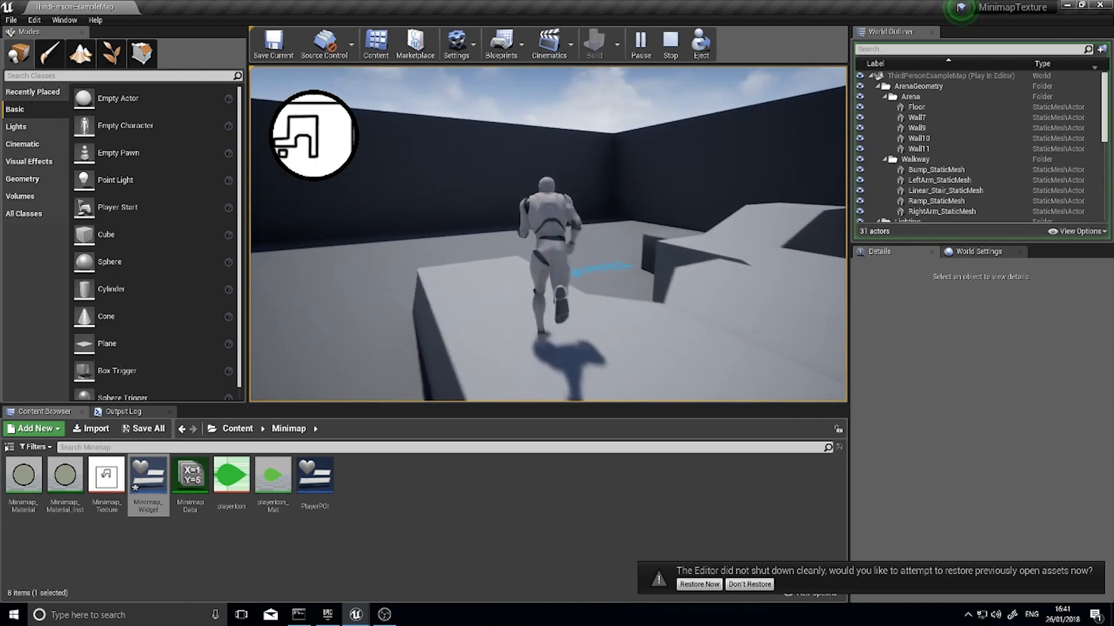
{"action": "key", "text": "w"}
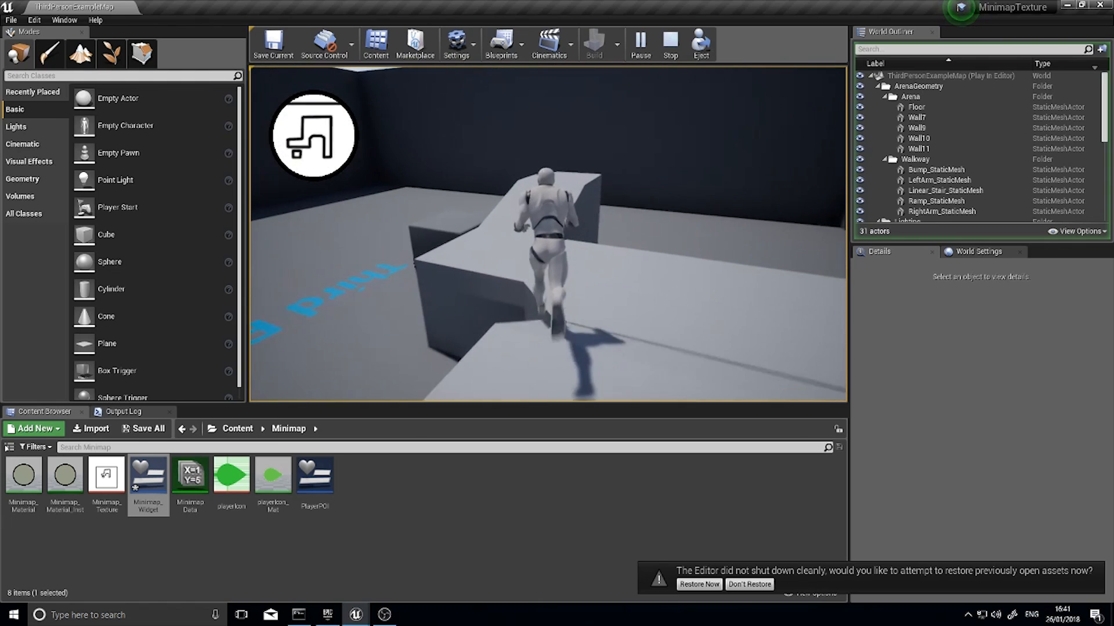
{"action": "key", "text": "w"}
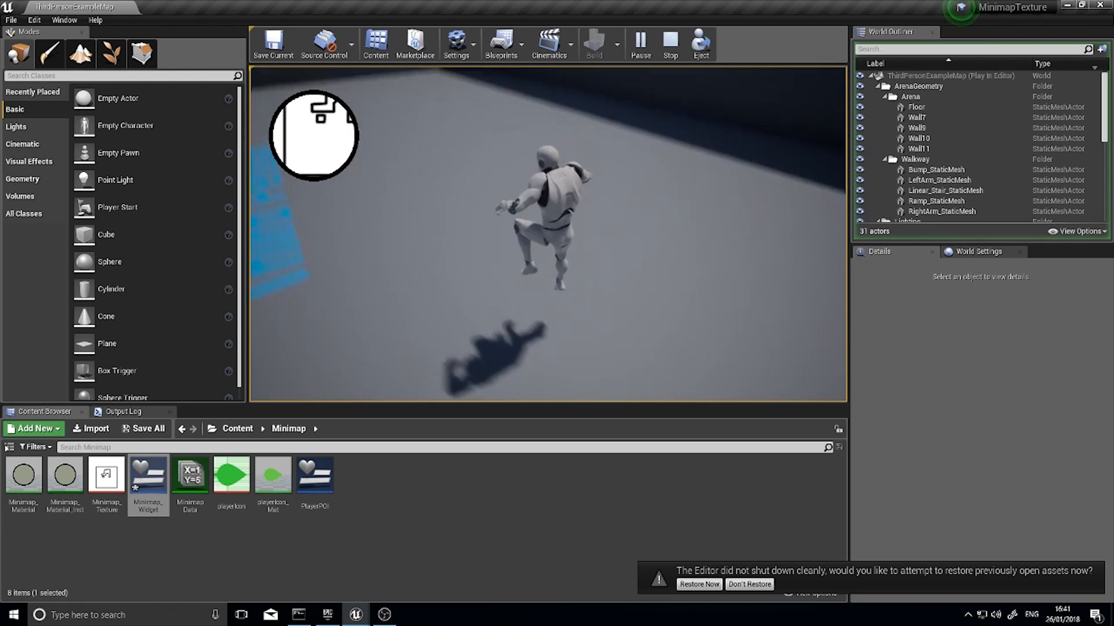
{"action": "key", "text": "w"}
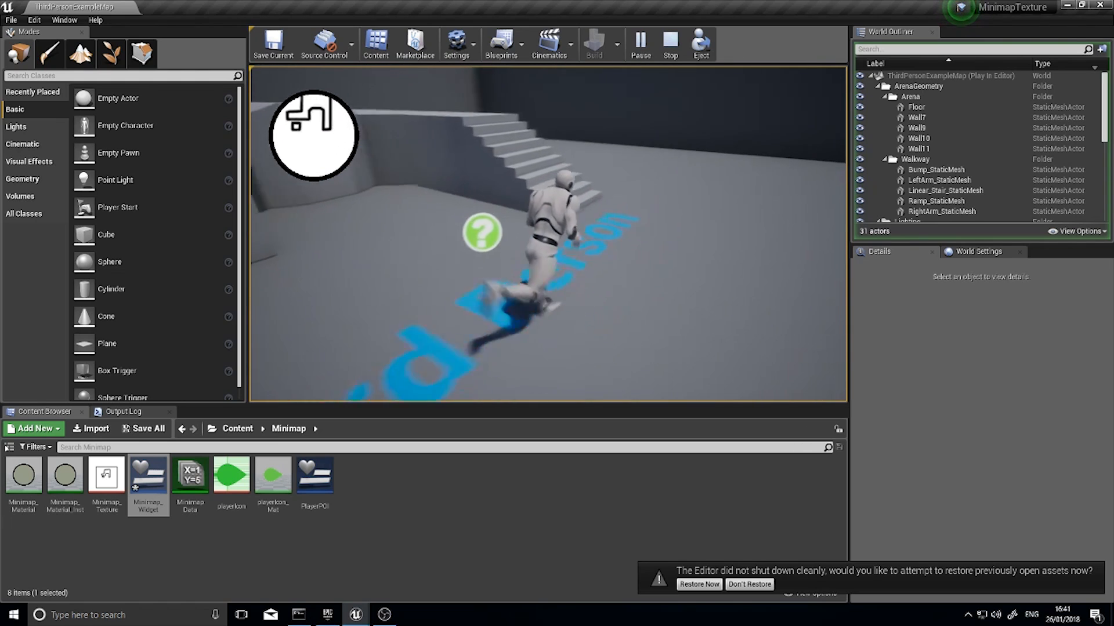
{"action": "key", "text": "w"}
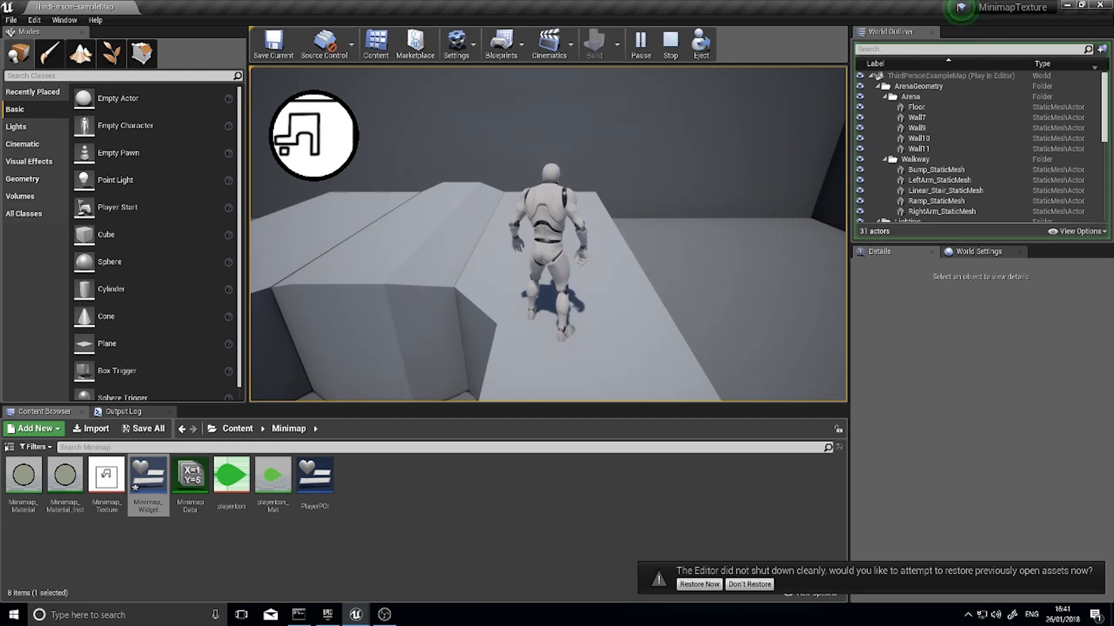
{"action": "key", "text": "w"}
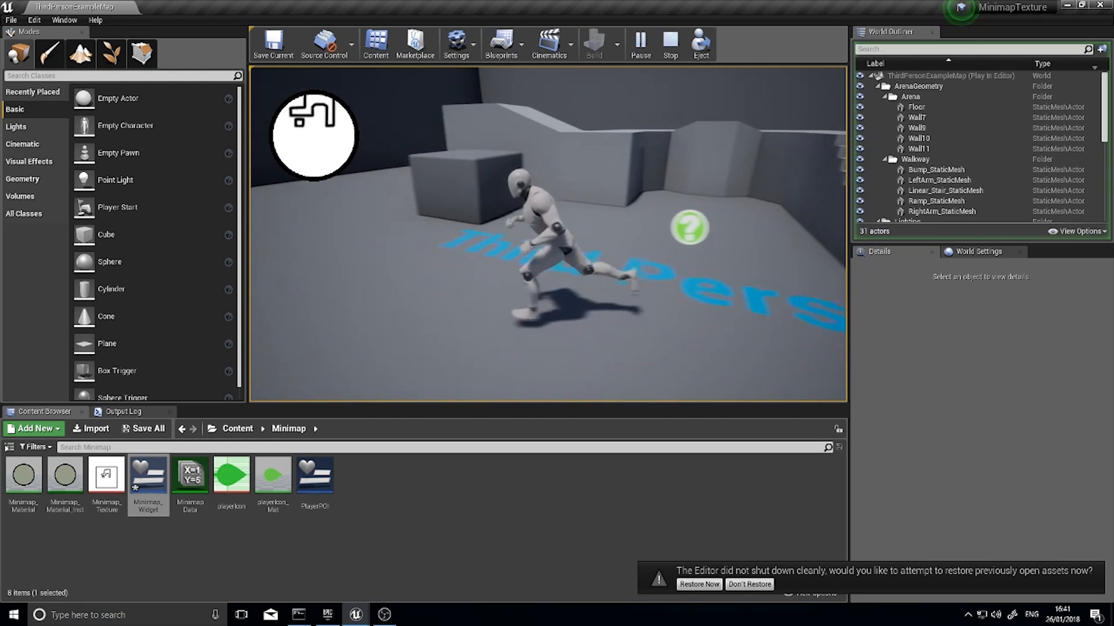
{"action": "key", "text": "w"}
{"action": "key", "text": "space"}
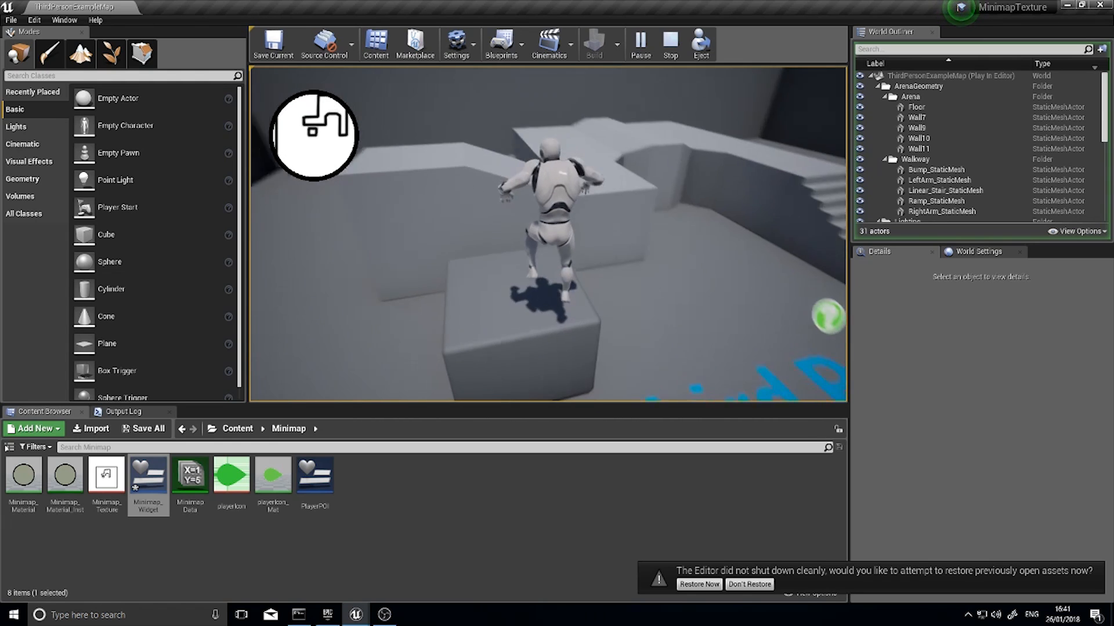
{"action": "key", "text": "w"}
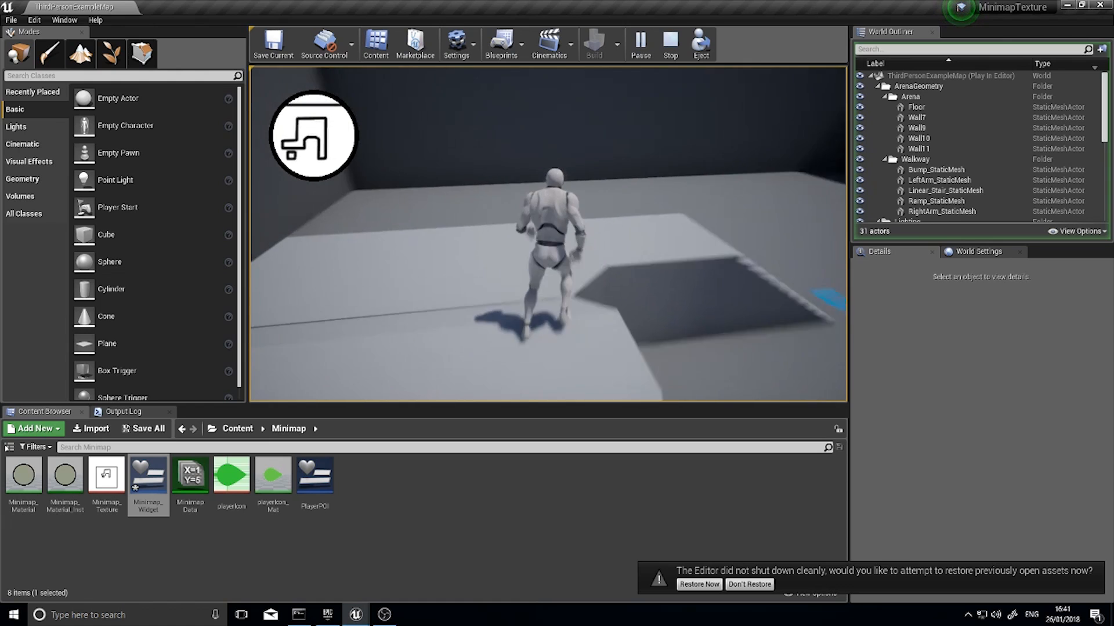
{"action": "key", "text": "w"}
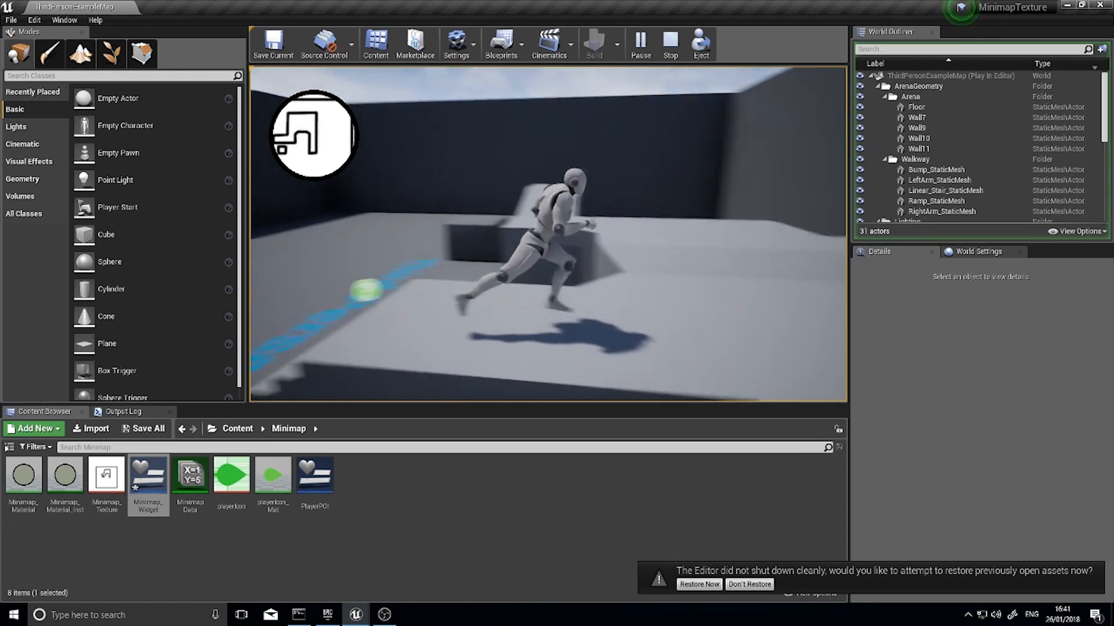
{"action": "key", "text": "w"}
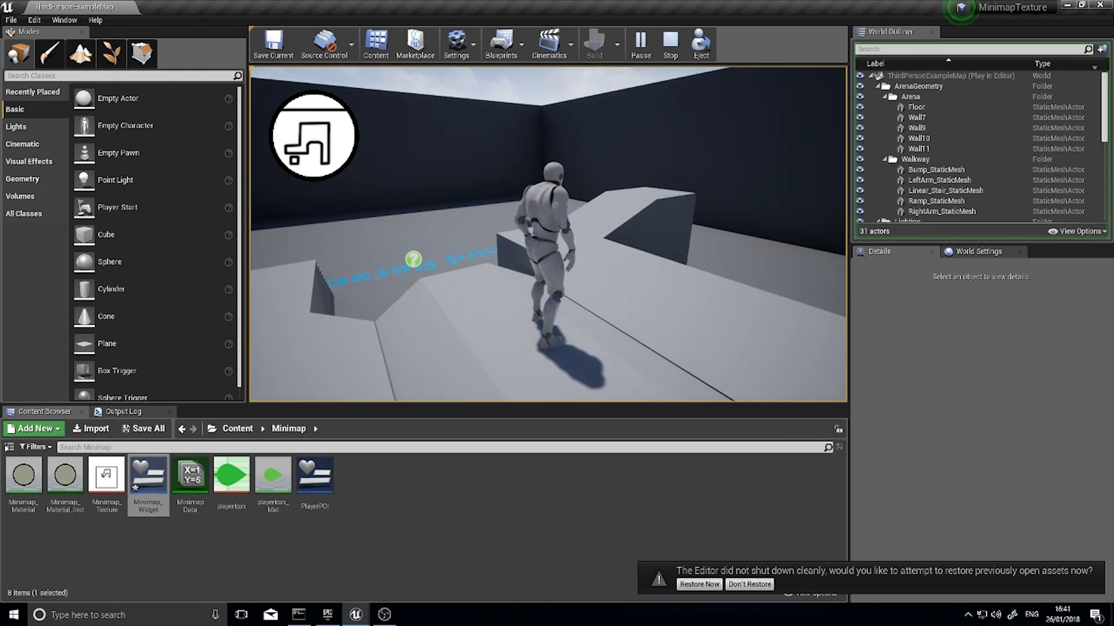
{"action": "key", "text": "w"}
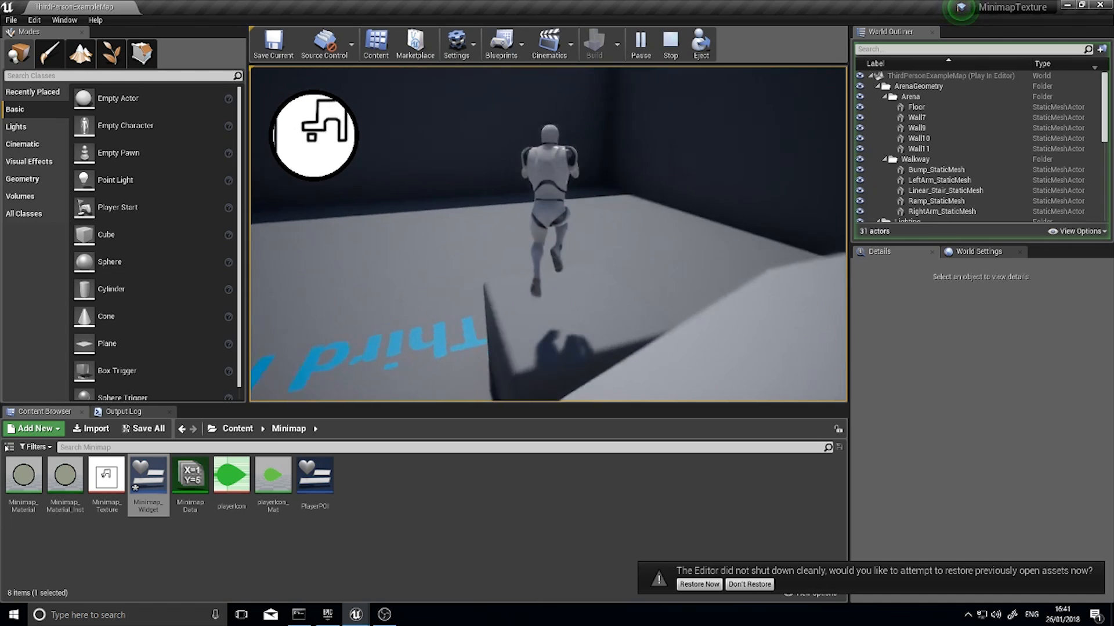
{"action": "key", "text": "w"}
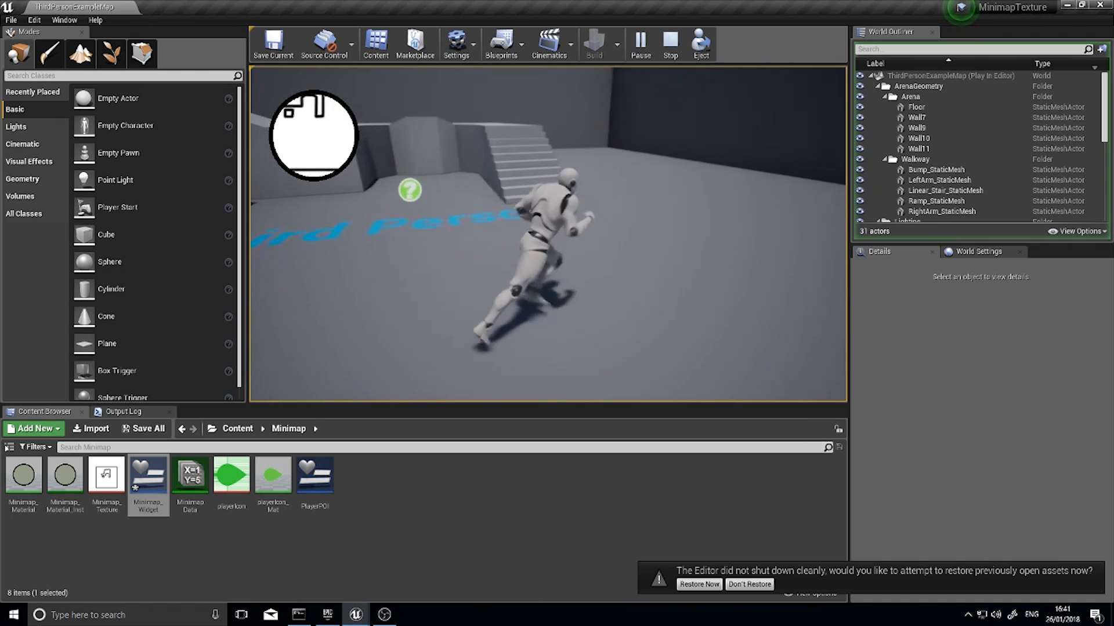
{"action": "key", "text": "w"}
{"action": "key", "text": "w"}
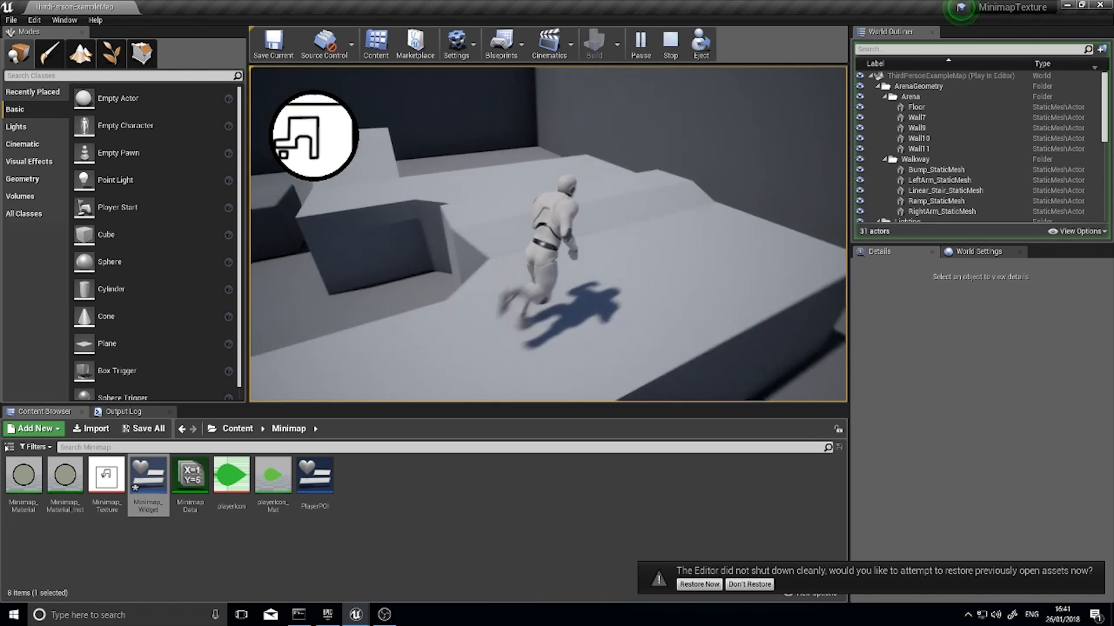
{"action": "key", "text": "w"}
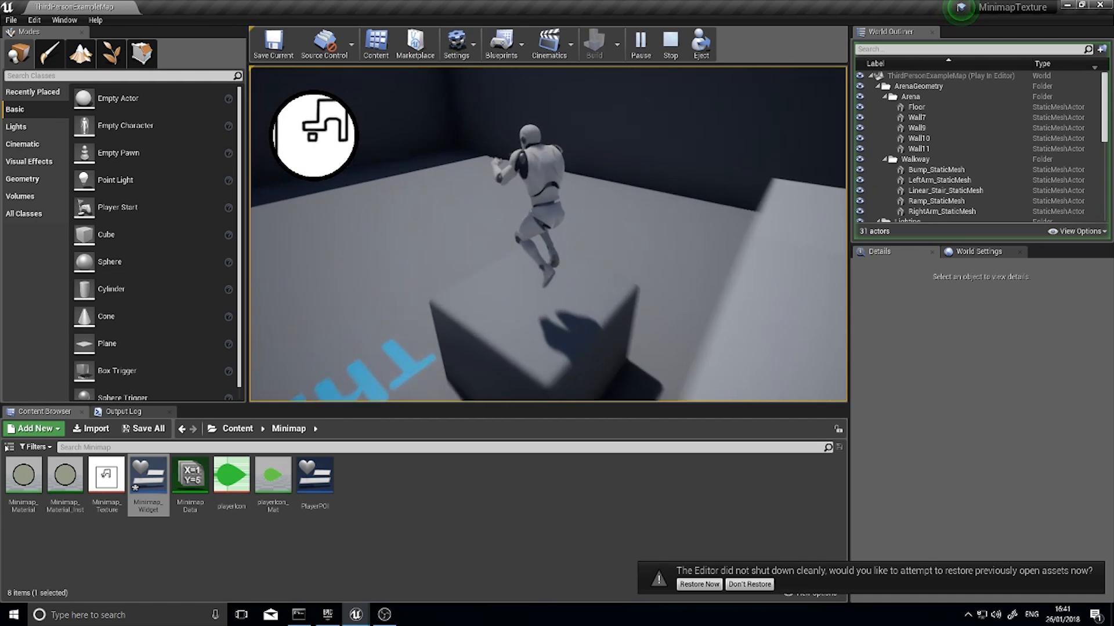
{"action": "key", "text": "w"}
{"action": "key", "text": "space"}
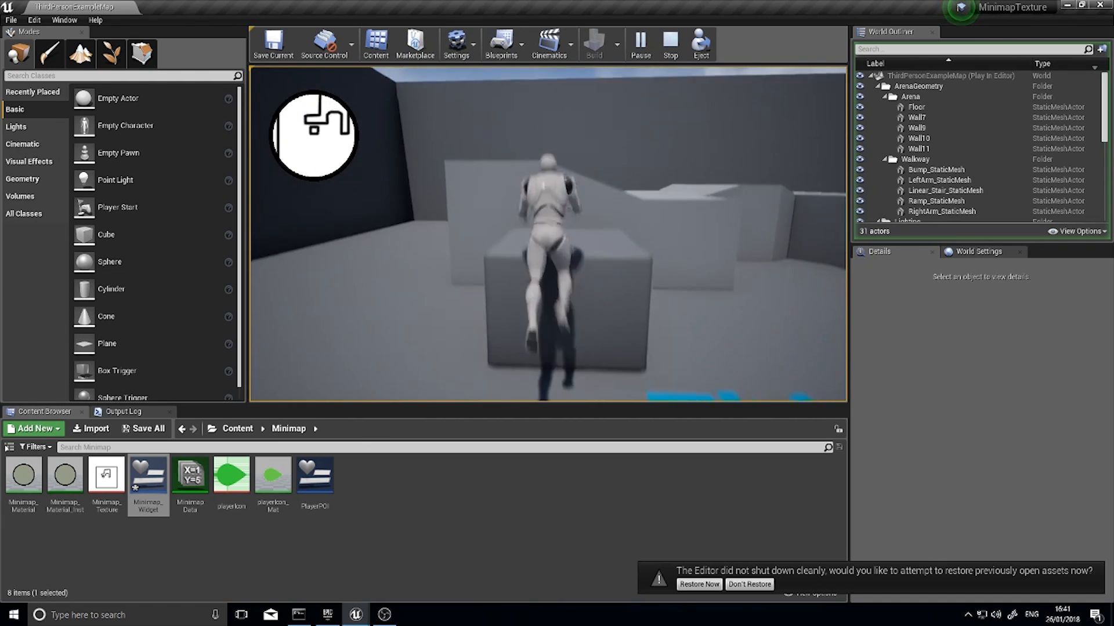
{"action": "key", "text": "w"}
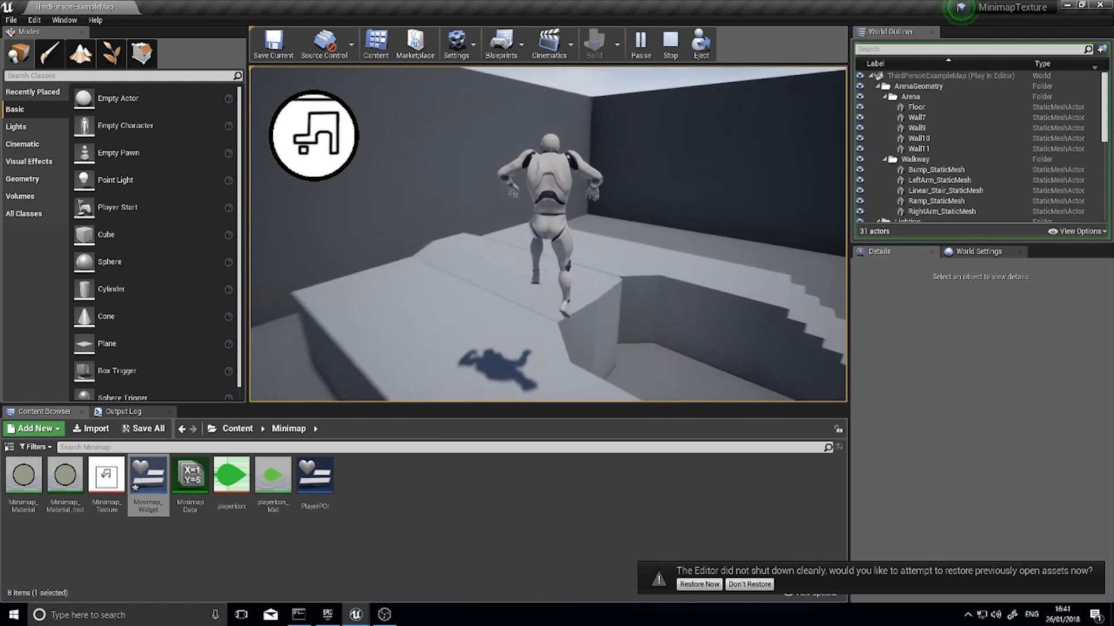
{"action": "key", "text": "w"}
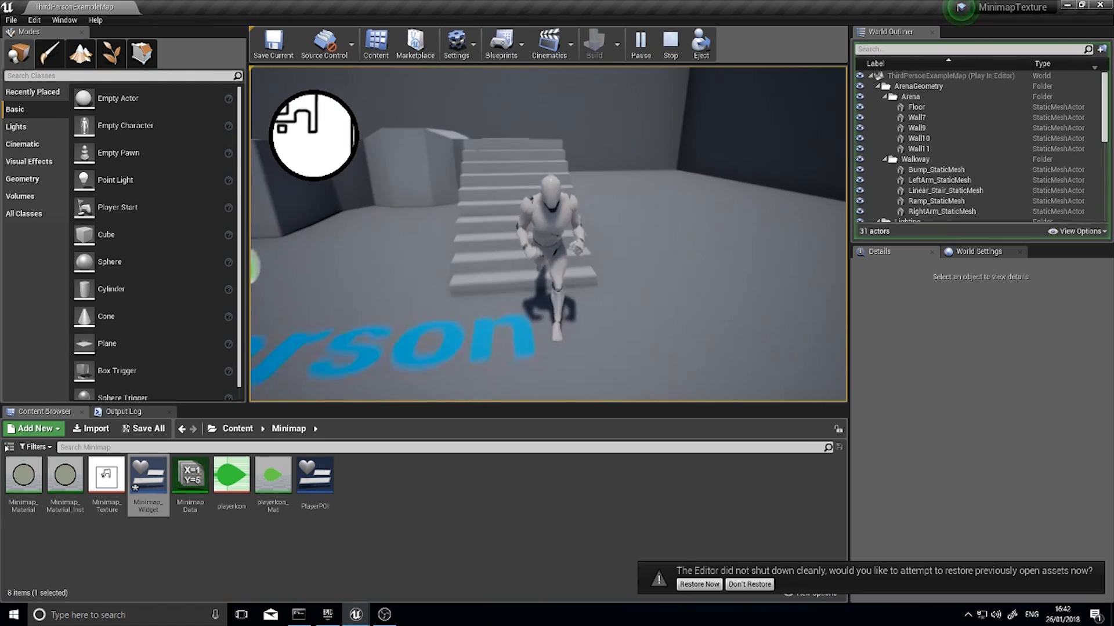
{"action": "key", "text": "w"}
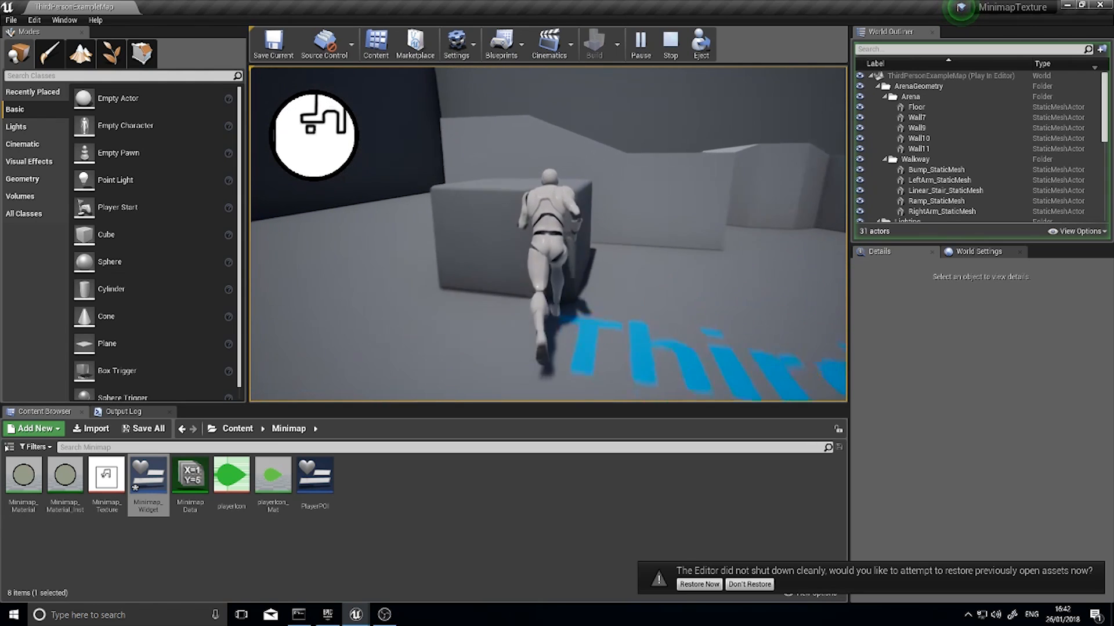
{"action": "key", "text": "w"}
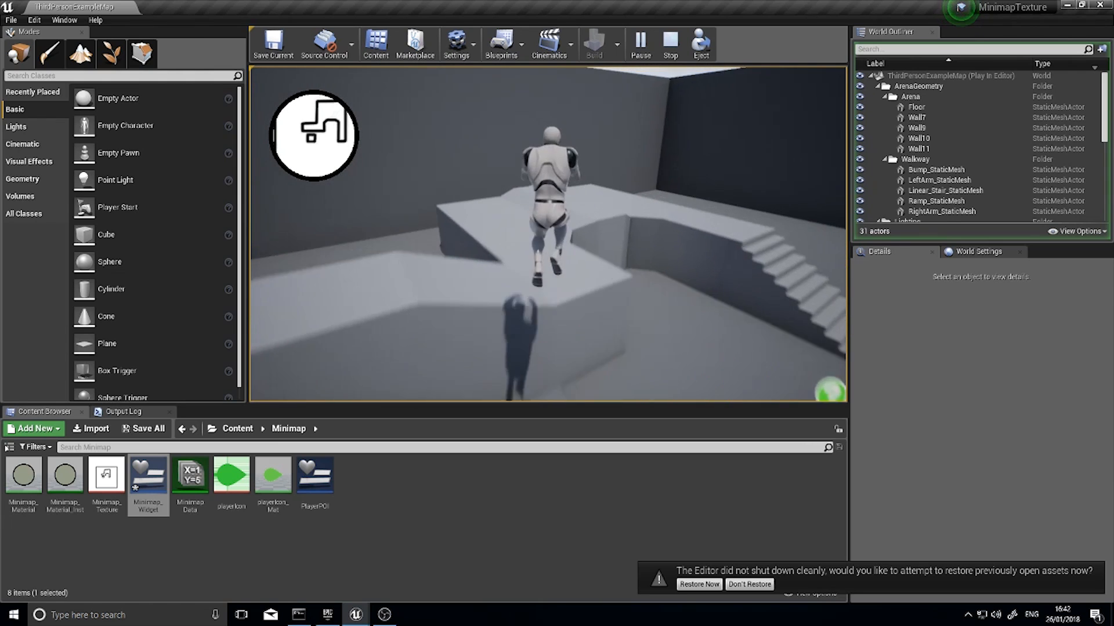
{"action": "key", "text": "w"}
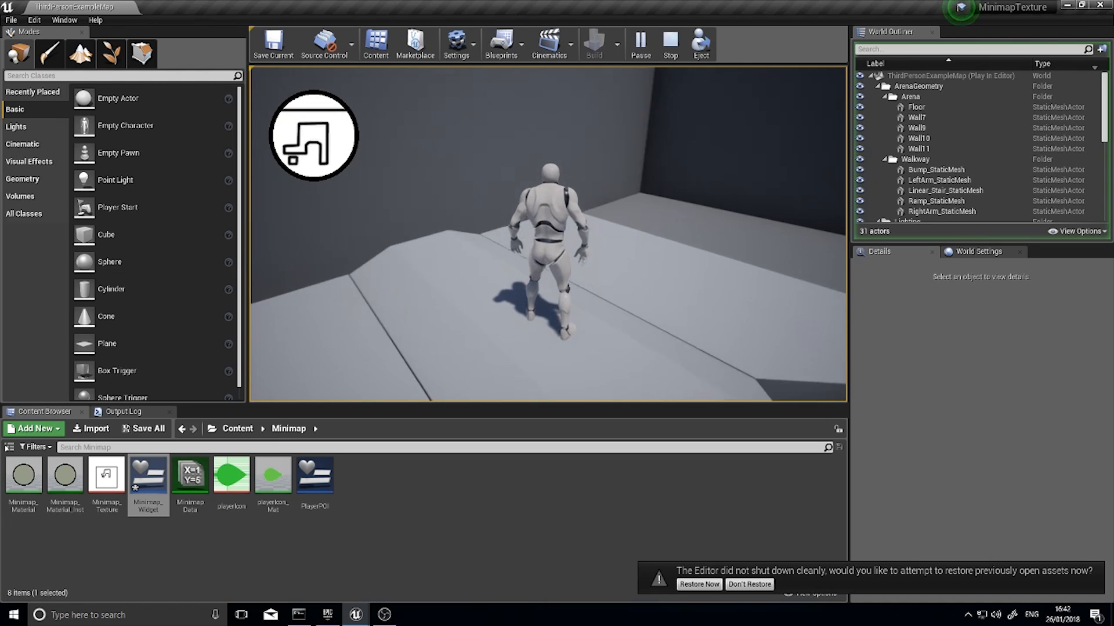
{"action": "key", "text": "w"}
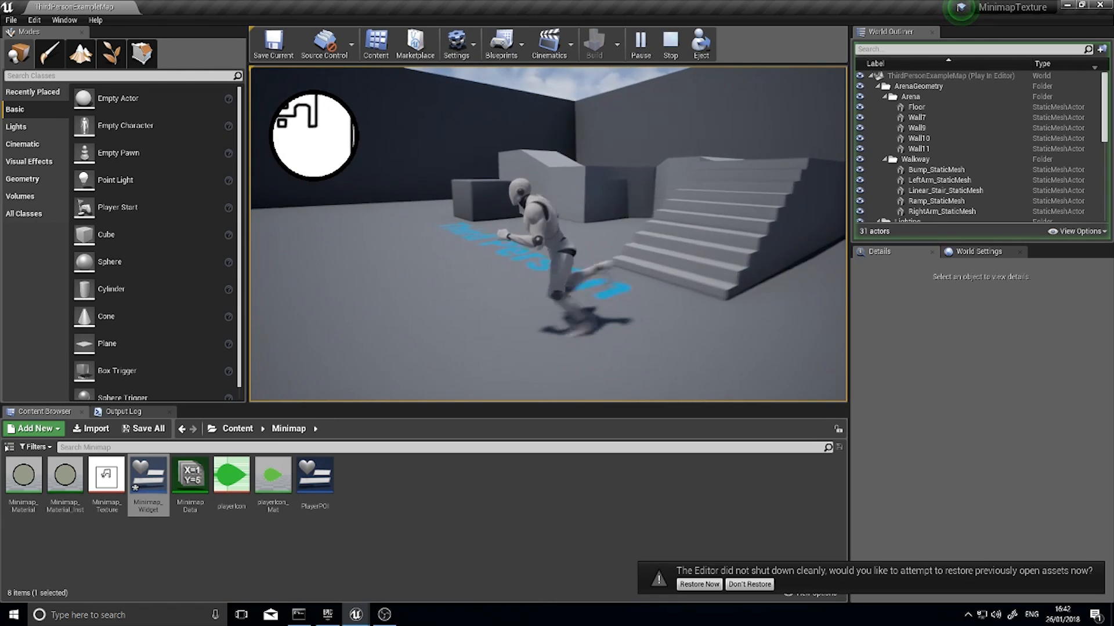
{"action": "key", "text": "d"}
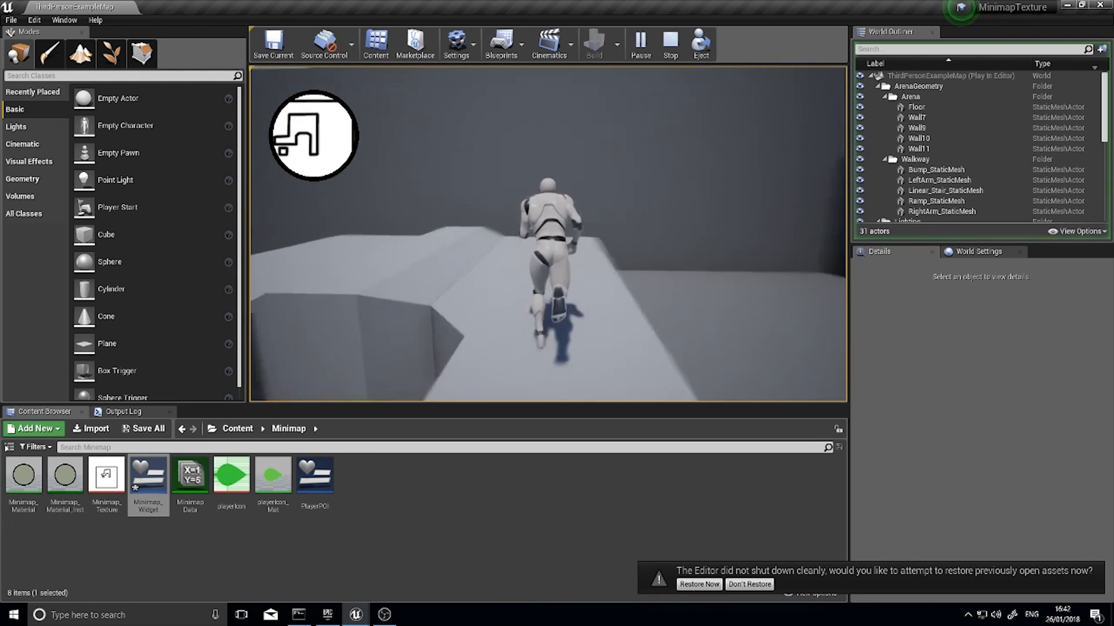
{"action": "key", "text": "a"}
{"action": "key", "text": "Escape"}
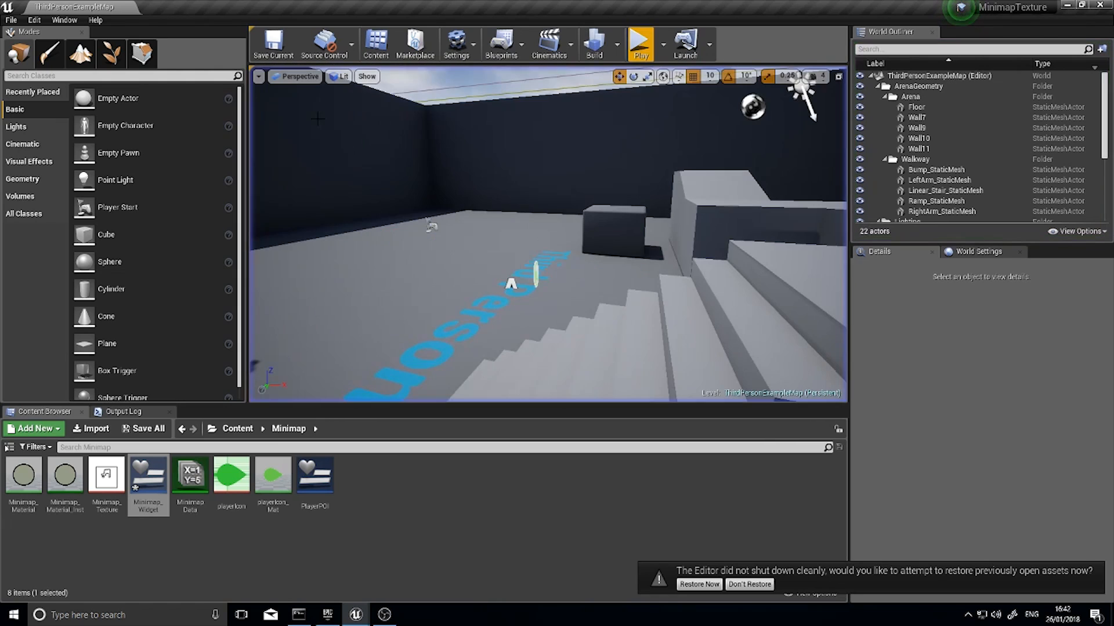
Switch to the editor window of the MinimapAdvanced project
{"action": "left_click", "coordinate": [435, 576]}
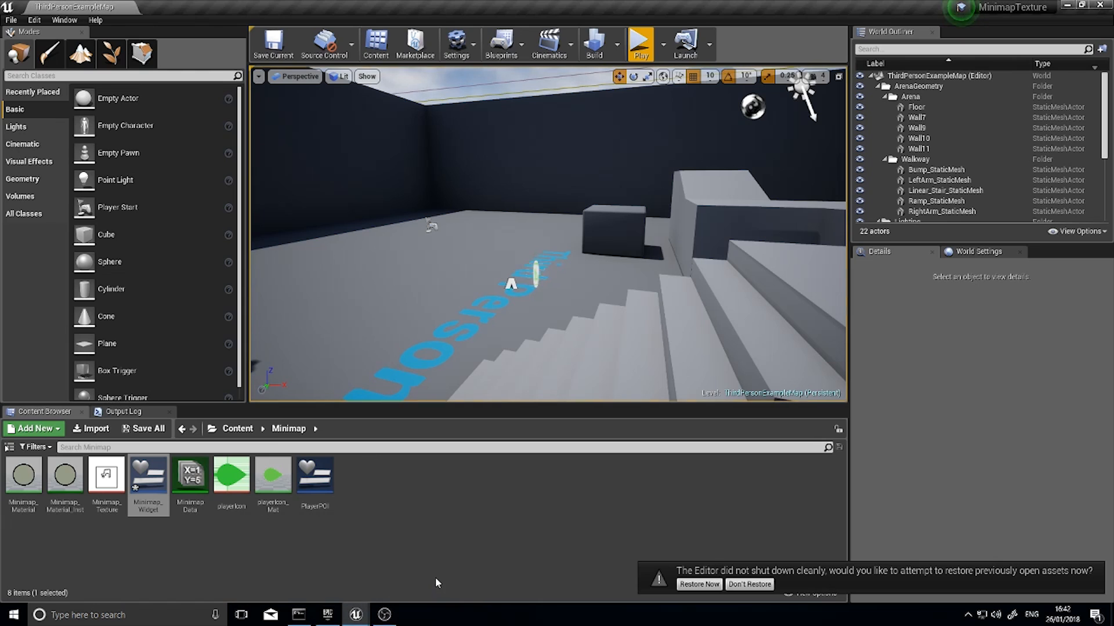
{"action": "left_click", "coordinate": [356, 616]}
{"action": "left_click", "coordinate": [300, 590]}
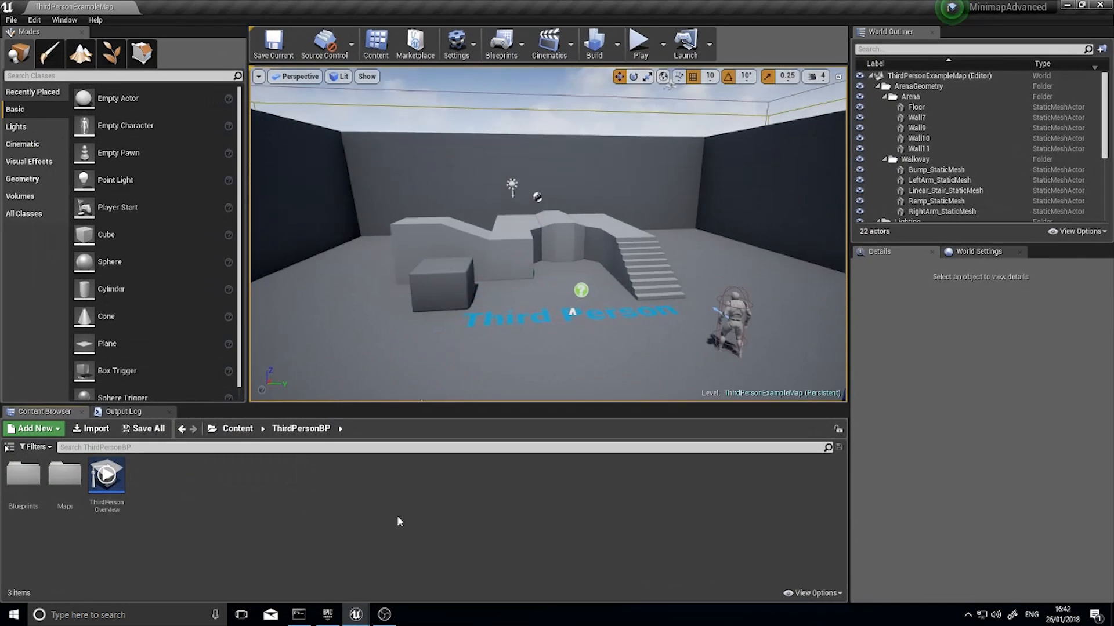
Play-test the third-person level briefly by moving the character around, and end the play session
{"action": "right_click_drag", "start_coordinate": [631, 240], "coordinate": [586, 276]}
{"action": "key", "text": "s"}
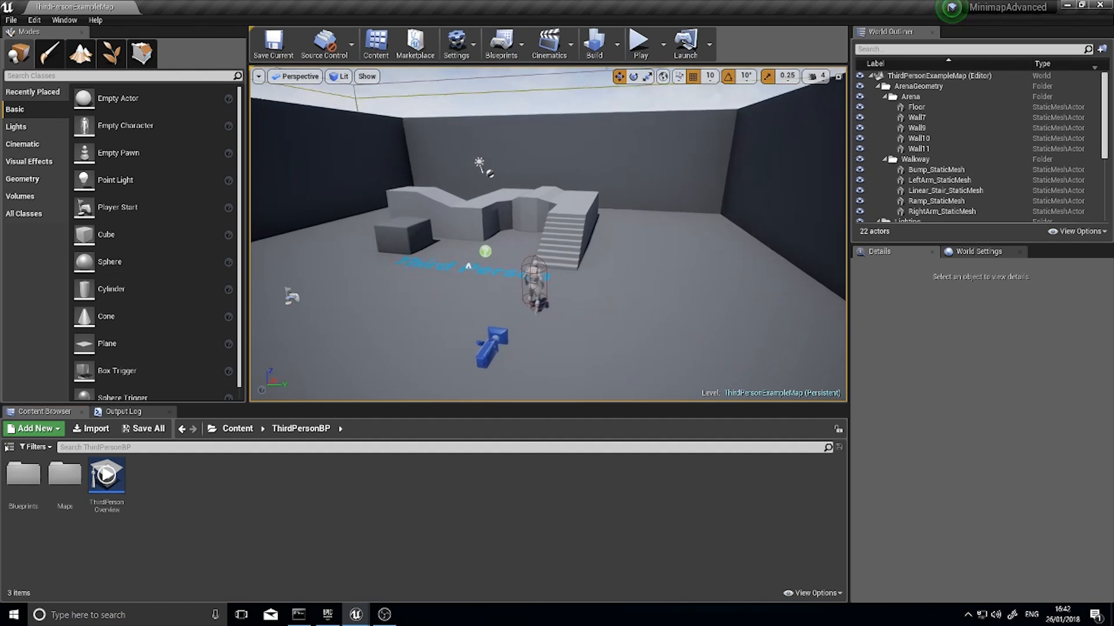
{"action": "key", "text": "w"}
{"action": "mouse_move", "coordinate": [725, 181]}
{"action": "right_mouse_down"}
{"action": "mouse_move", "coordinate": [693, 178]}
{"action": "mouse_move", "coordinate": [731, 189]}
{"action": "right_mouse_up"}
{"action": "key", "text": "w"}
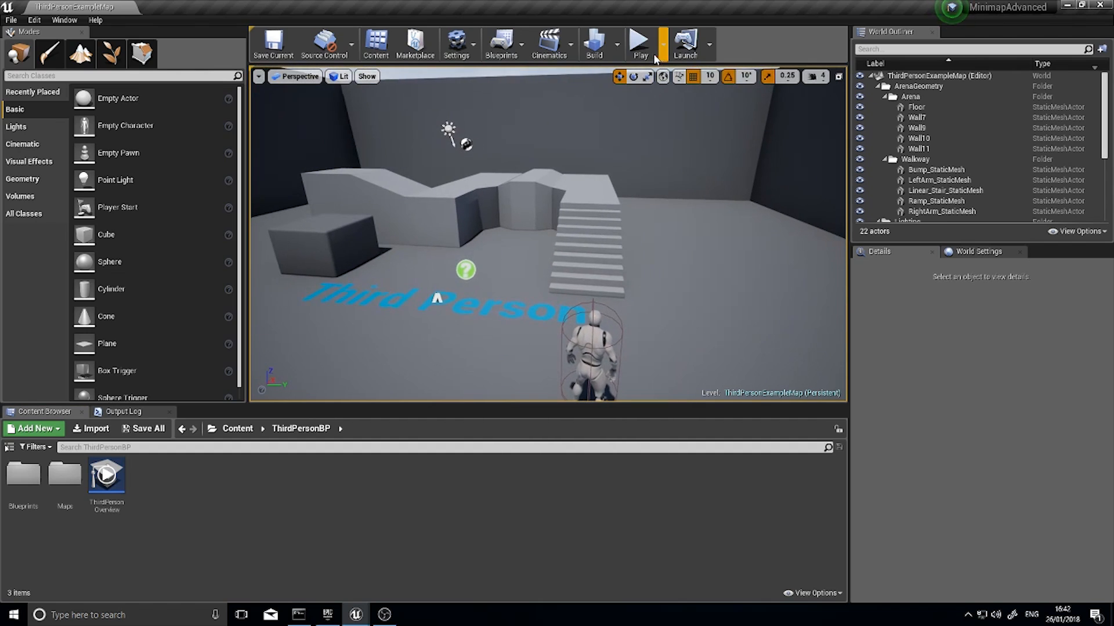
{"action": "left_click", "coordinate": [638, 46]}
{"action": "key", "text": "w"}
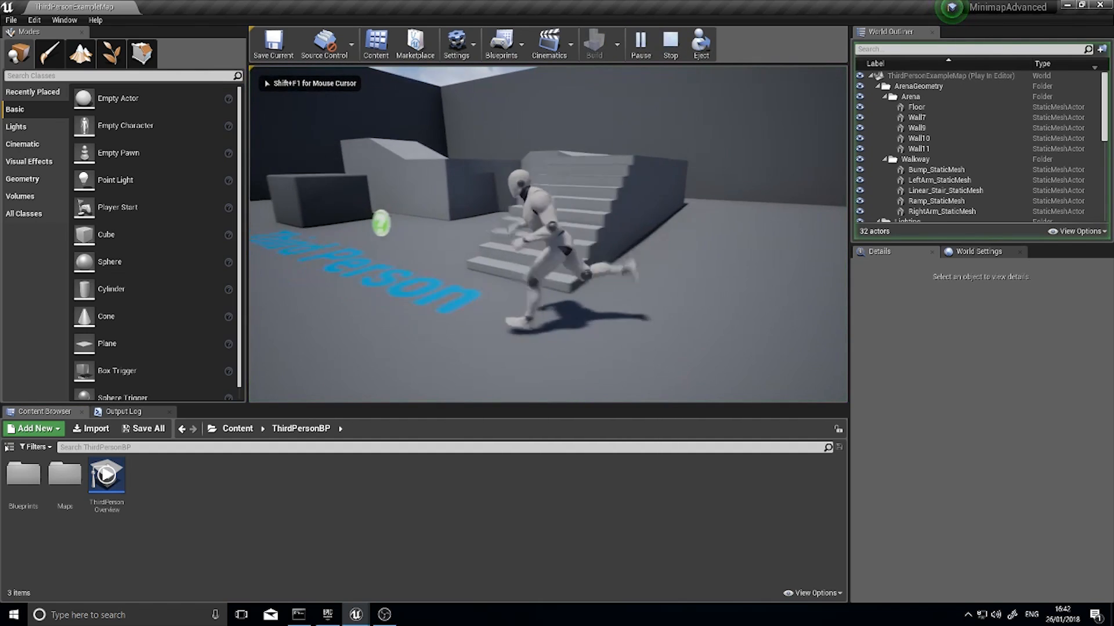
{"action": "key", "text": "w"}
{"action": "key", "text": "space"}
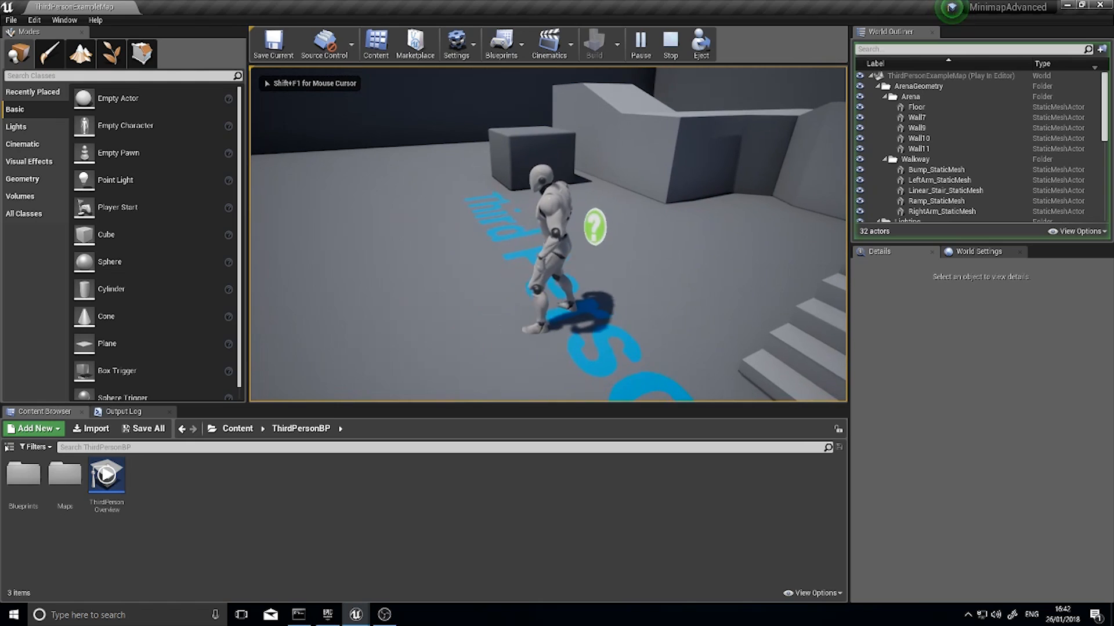
{"action": "key", "text": "Escape"}
{"action": "key", "text": "s"}
{"action": "right_click_drag", "start_coordinate": [517, 288], "coordinate": [759, 351]}
{"action": "key", "text": "s"}
{"action": "key", "text": "w"}
{"action": "key", "text": "s"}
{"action": "key", "text": "s"}
{"action": "key", "text": "w"}
{"action": "key", "text": "s"}
{"action": "key", "text": "w"}
{"action": "key", "text": "w"}
{"action": "key", "text": "s"}
{"action": "key", "text": "s"}
{"action": "key", "text": "a"}
{"action": "key", "text": "w"}
{"action": "key", "text": "w"}
{"action": "key", "text": "s"}
{"action": "key", "text": "w"}
{"action": "key", "text": "s"}
{"action": "key", "text": "w"}
{"action": "key", "text": "w"}
{"action": "key", "text": "s"}
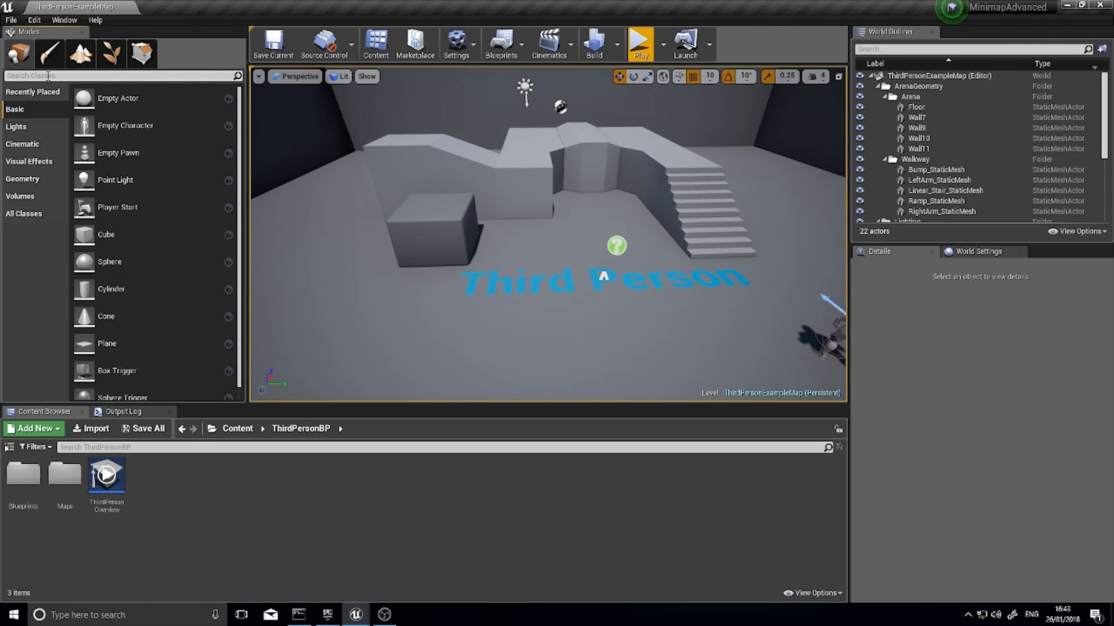
Find the Scene Capture 2D actor by searching for "scene", place it in the level, and set its location to 0, 0, 500
{"action": "type", "text": "s"}
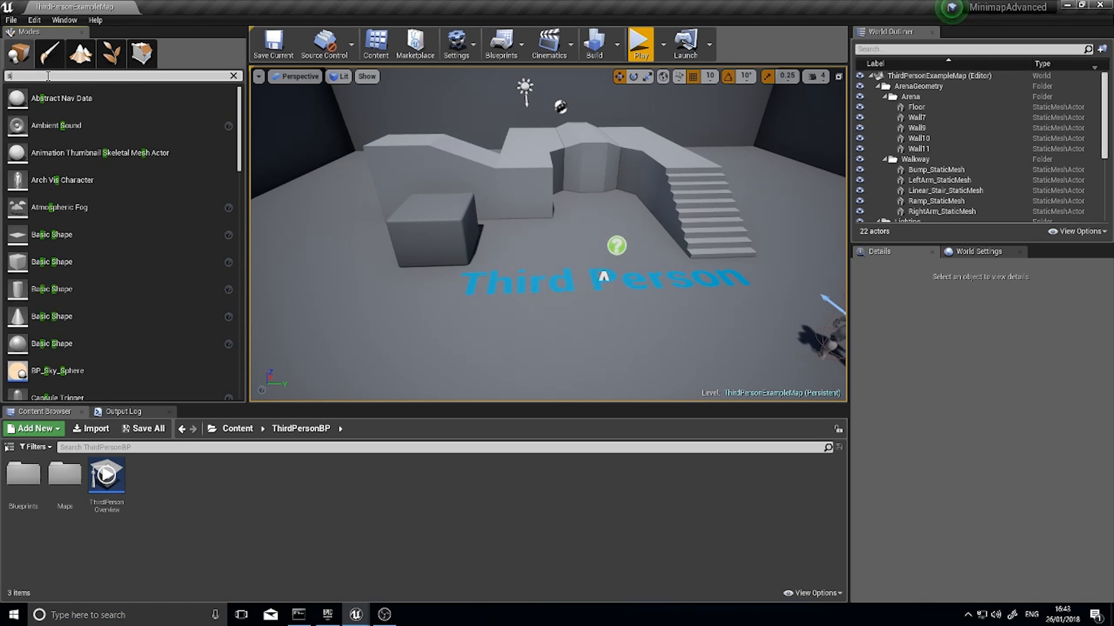
{"action": "type", "text": "cene"}
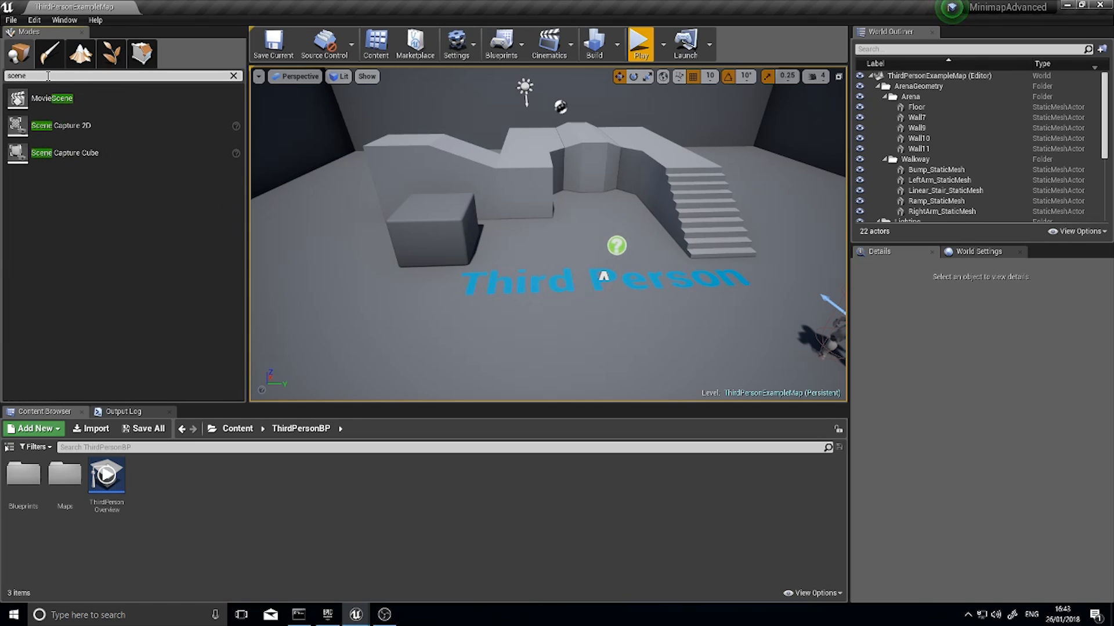
{"action": "left_click_drag", "start_coordinate": [87, 126], "coordinate": [592, 216]}
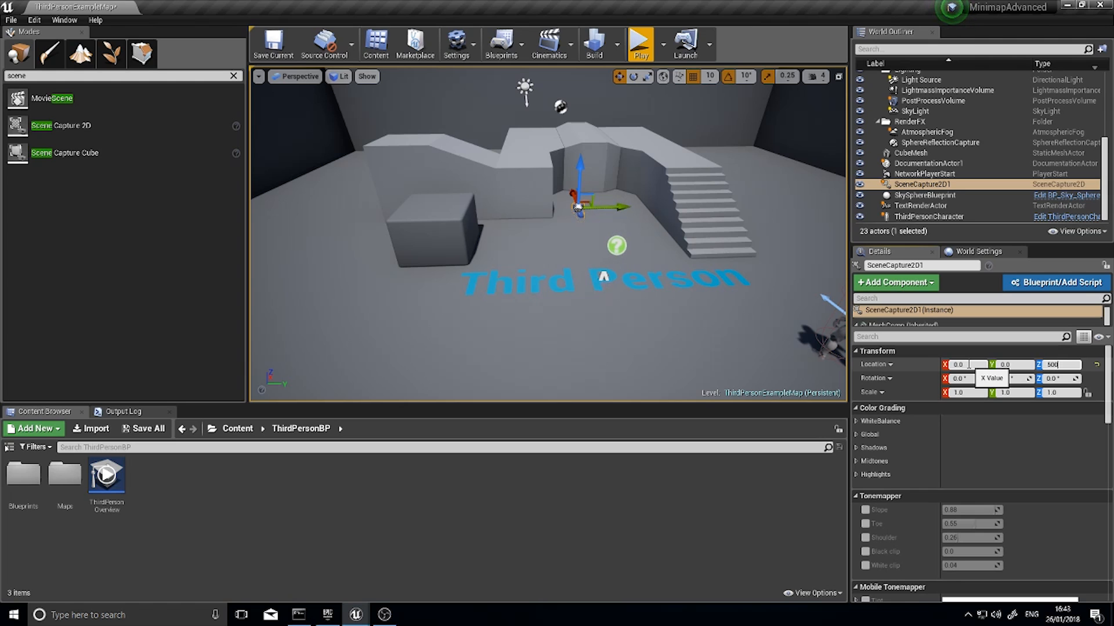
{"action": "right_click_drag", "start_coordinate": [736, 215], "coordinate": [600, 205]}
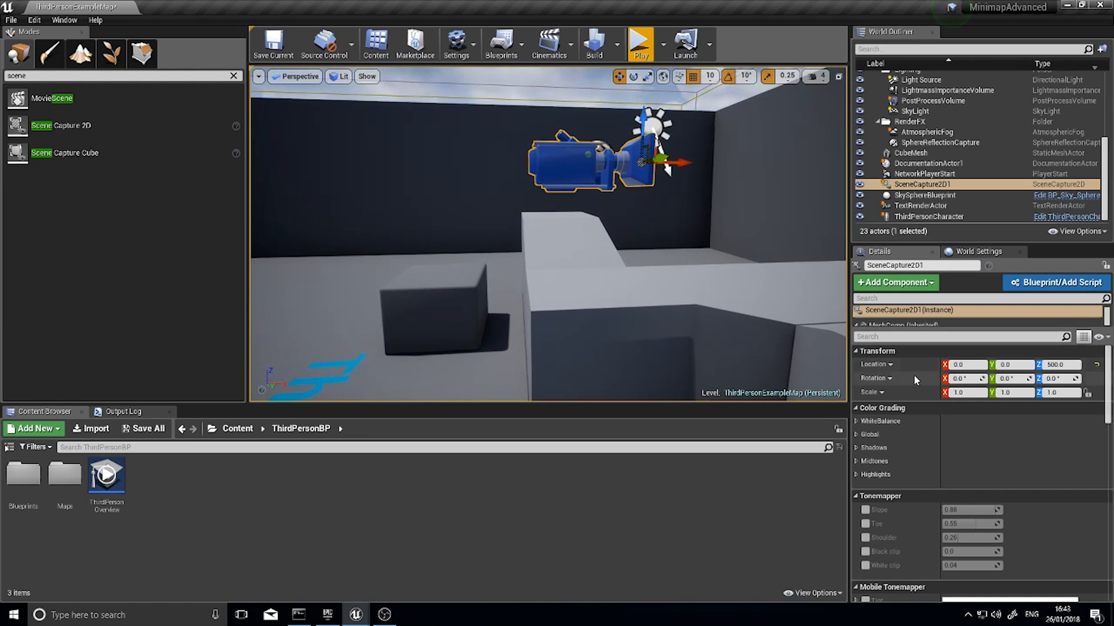
Set the scene capture actor's pitch to -90° so it faces straight down, and inspect it from other angles
{"action": "left_click", "coordinate": [1010, 379]}
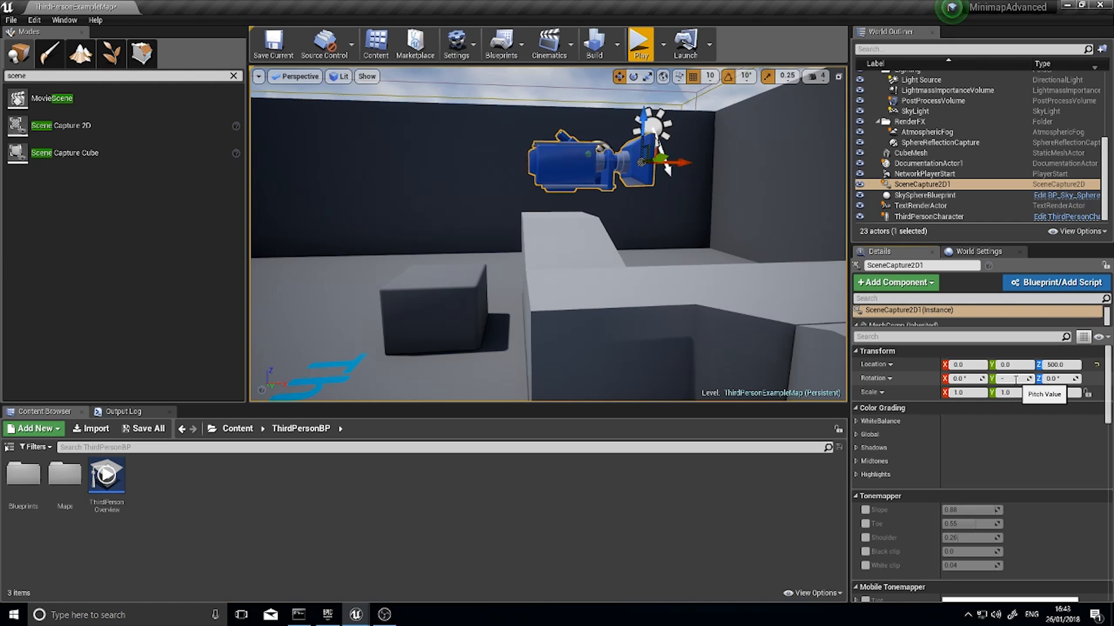
{"action": "key", "text": "Return"}
{"action": "right_click_drag", "start_coordinate": [605, 165], "coordinate": [641, 162]}
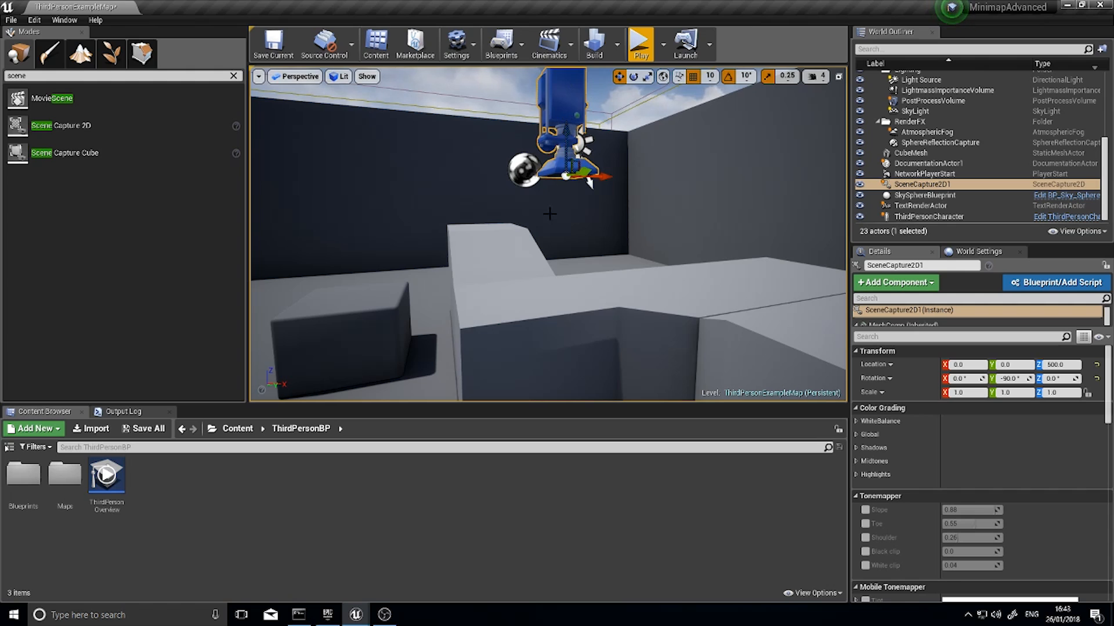
{"action": "right_click_drag", "start_coordinate": [550, 214], "coordinate": [522, 263]}
{"action": "key", "text": "s"}
{"action": "key", "text": "w"}
{"action": "key", "text": "a"}
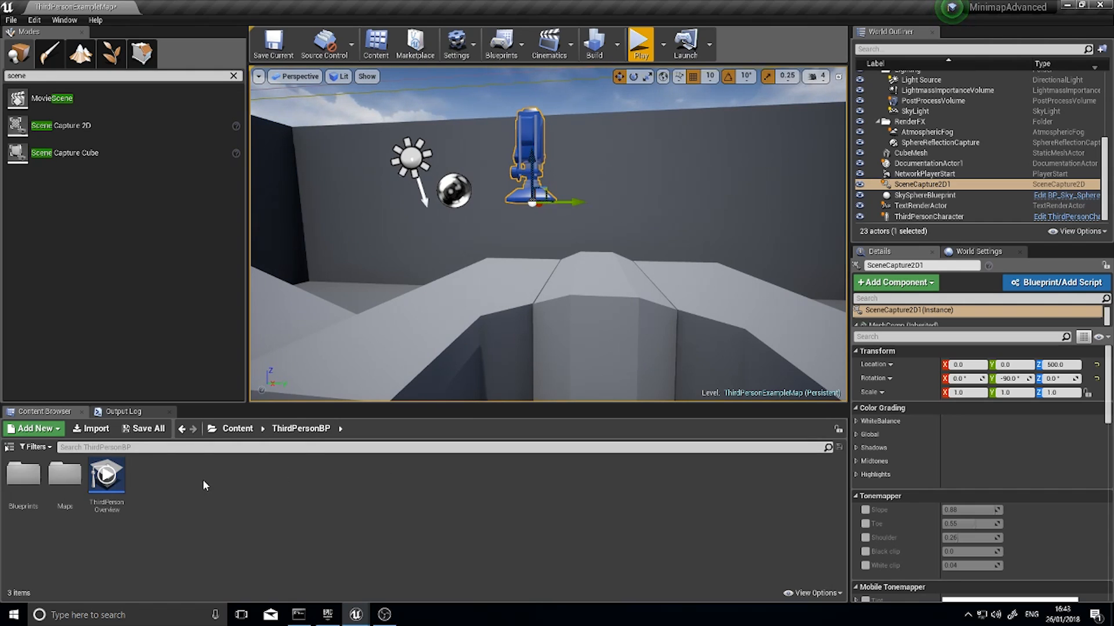
Create a render target asset named Minimap_Target in the ThirdPersonBP folder
{"action": "left_click", "coordinate": [52, 432]}
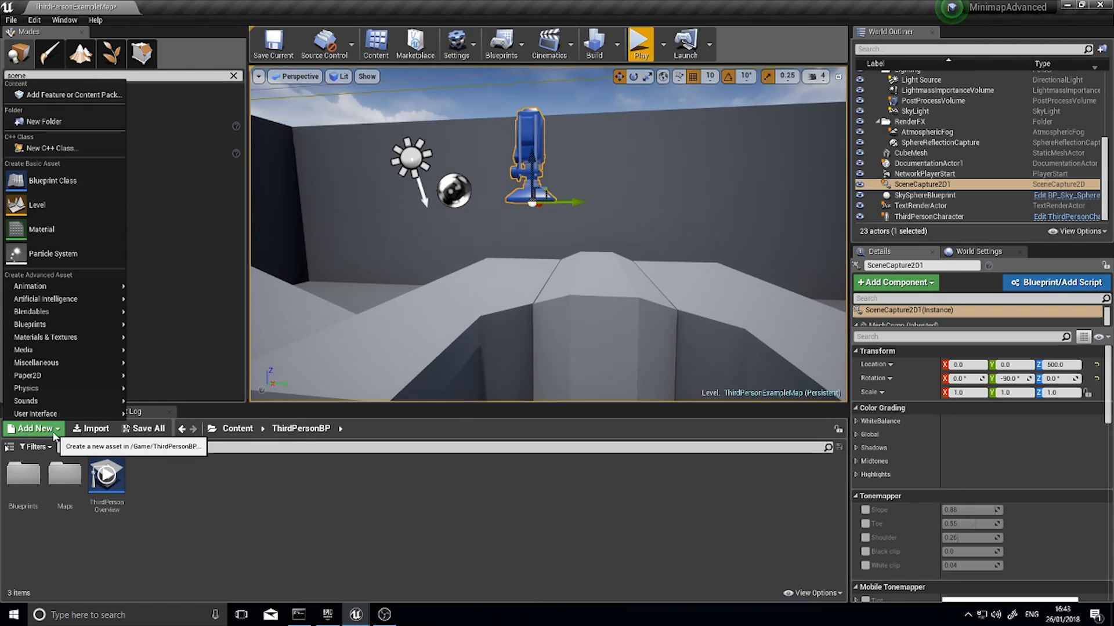
{"action": "mouse_move", "coordinate": [81, 341]}
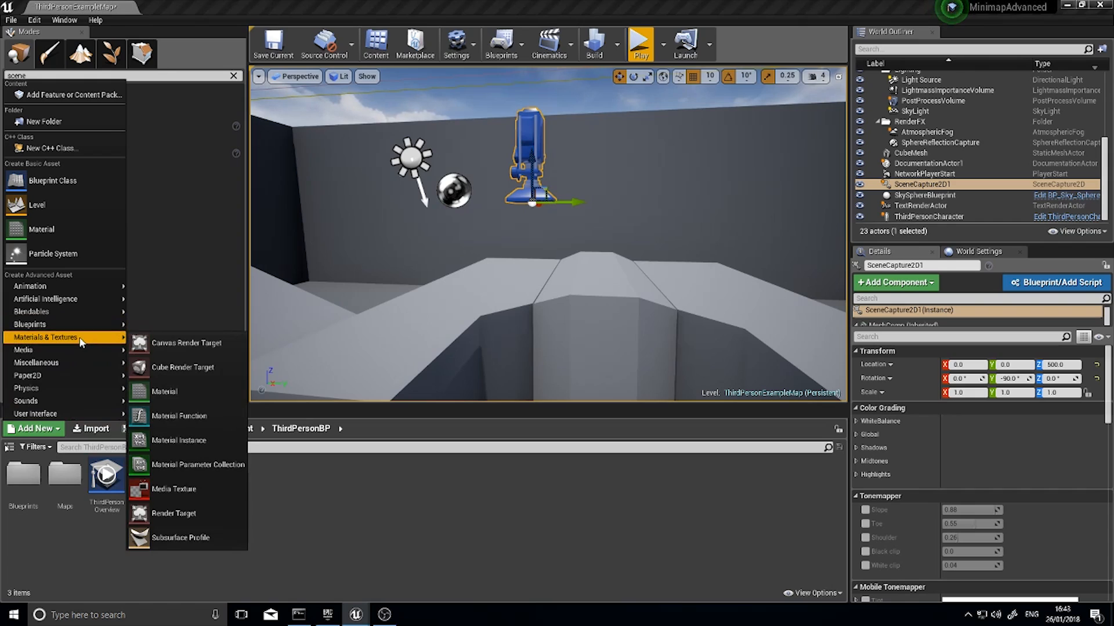
{"action": "left_click", "coordinate": [187, 513]}
{"action": "type", "text": "M"}
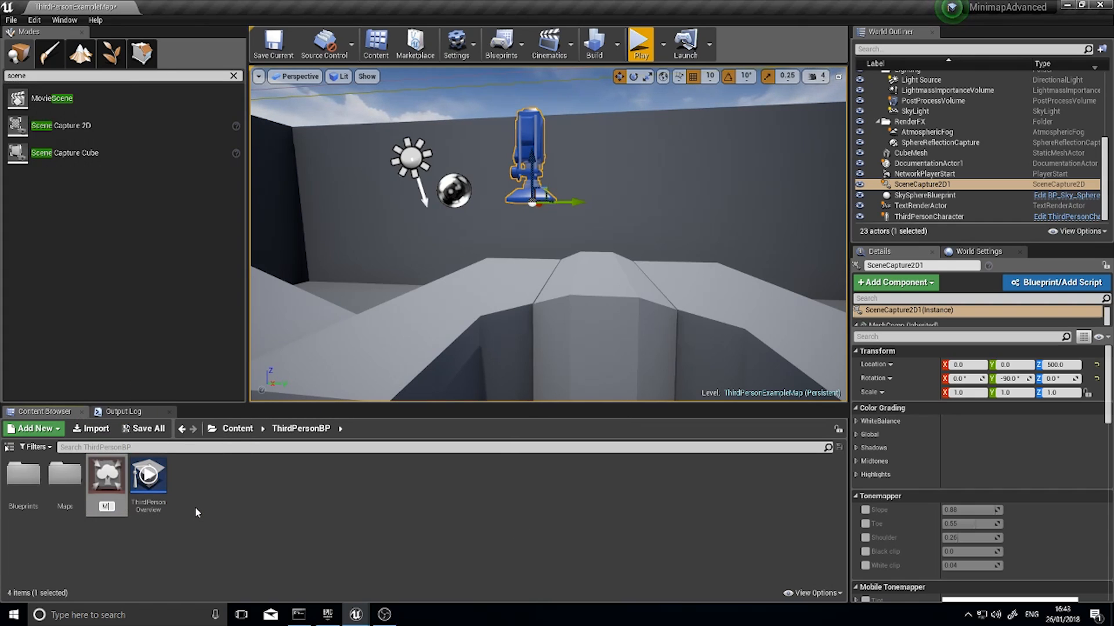
{"action": "type", "text": "inimap_Target"}
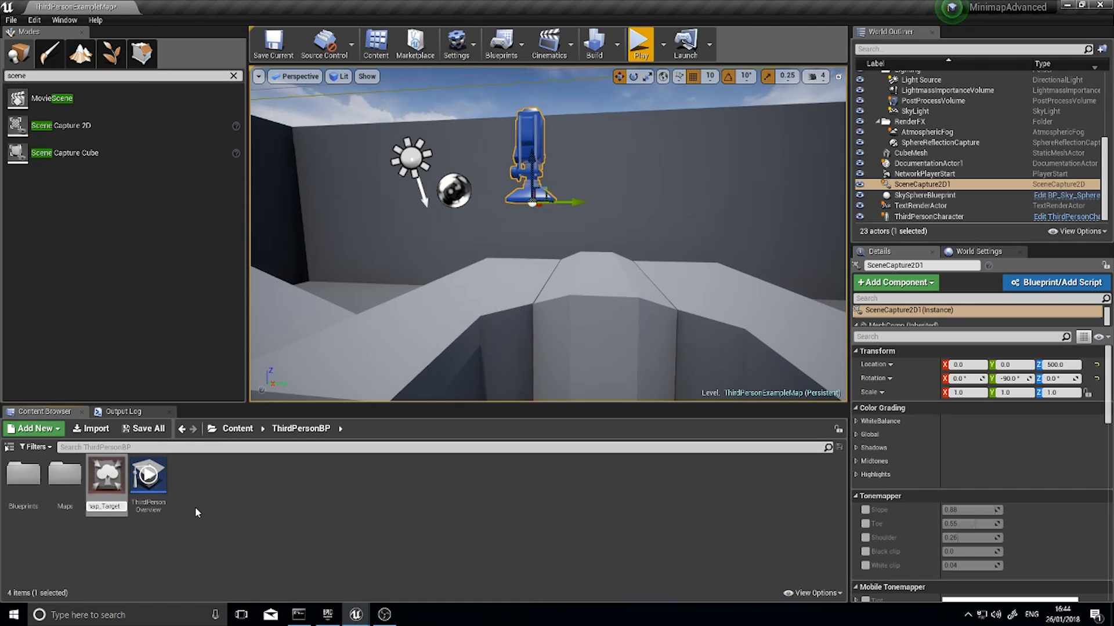
{"action": "key", "text": "Return"}
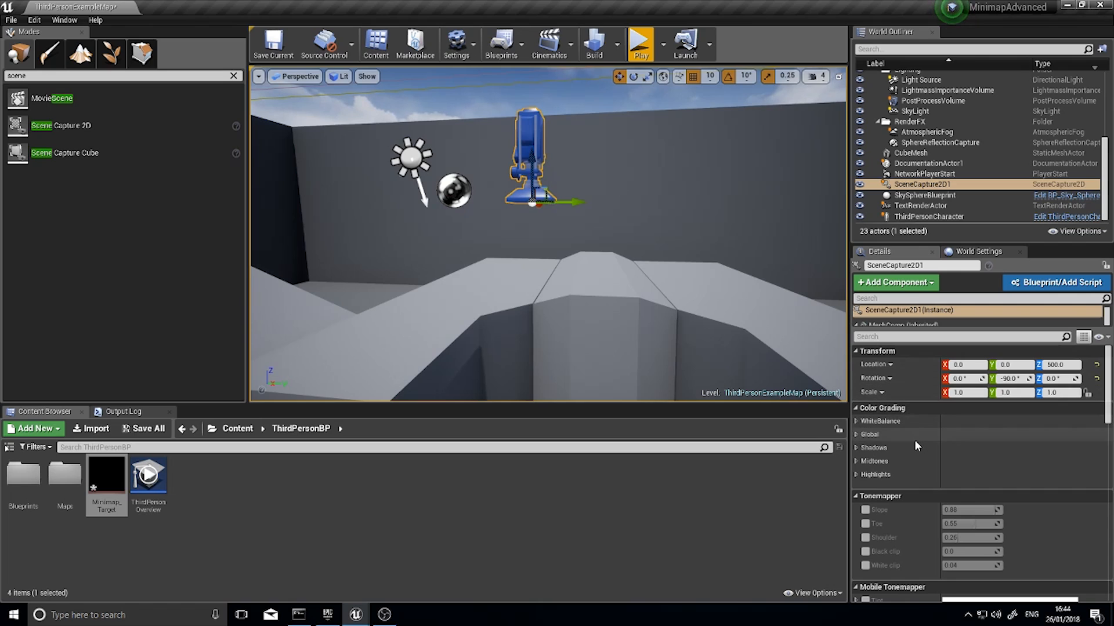
Assign Minimap_Target as the scene capture actor's texture target
{"action": "scroll", "coordinate": [914, 440], "scroll_direction": "down", "scroll_amount": 10}
{"action": "scroll", "coordinate": [928, 451], "scroll_direction": "down", "scroll_amount": 5}
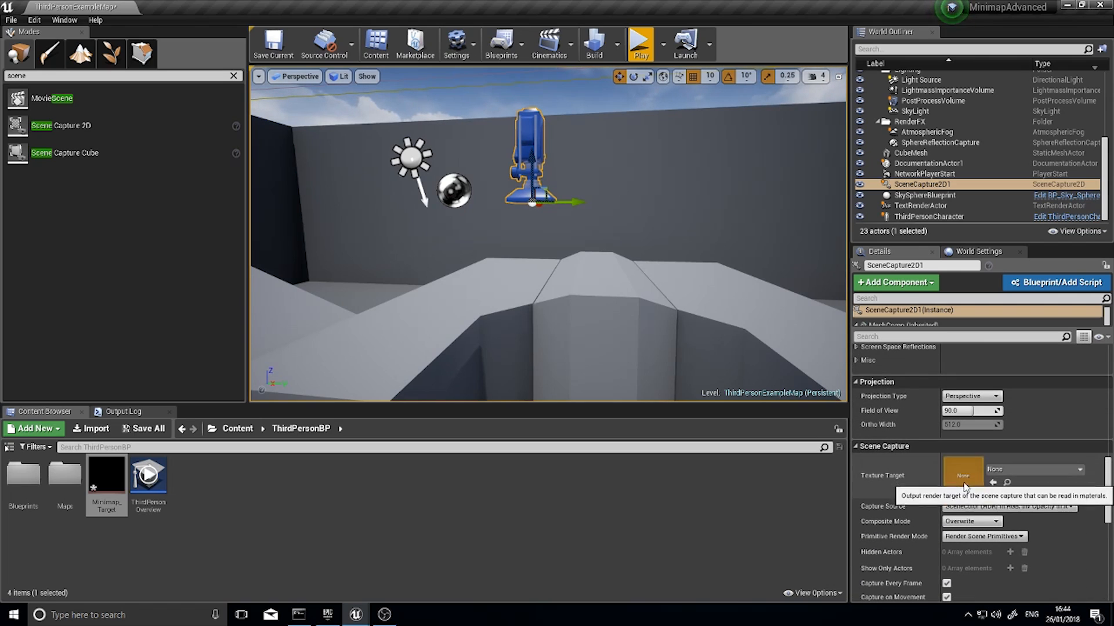
{"action": "left_click_drag", "start_coordinate": [105, 479], "coordinate": [962, 472]}
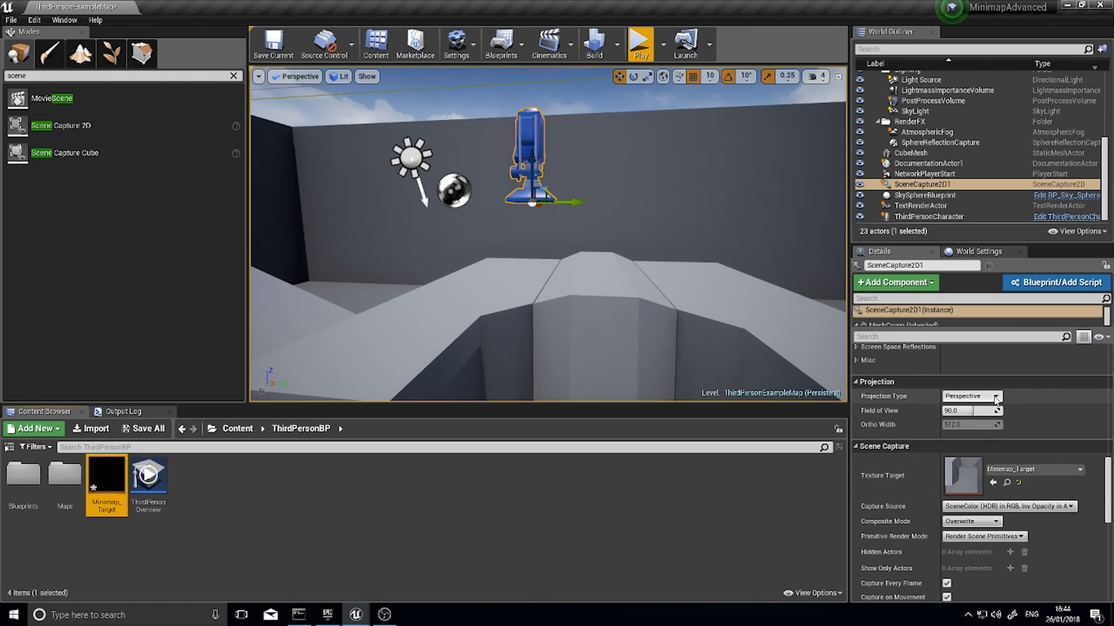
Set the scene capture's projection type to Orthographic and its ortho width to 5000
{"action": "left_click", "coordinate": [970, 396]}
{"action": "left_click", "coordinate": [967, 414]}
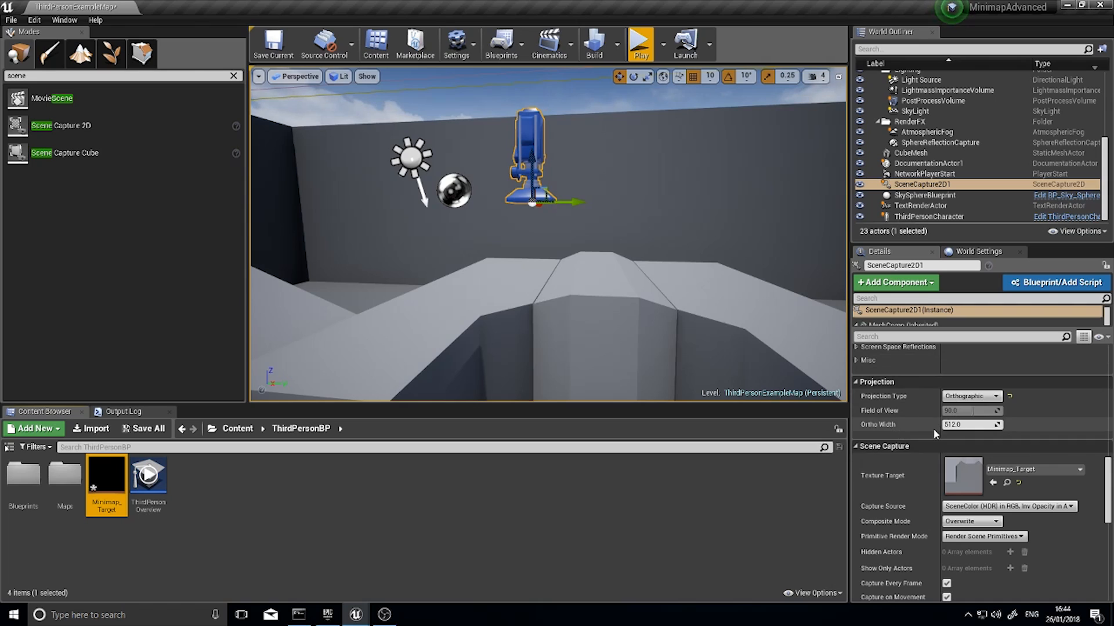
{"action": "left_click", "coordinate": [968, 425]}
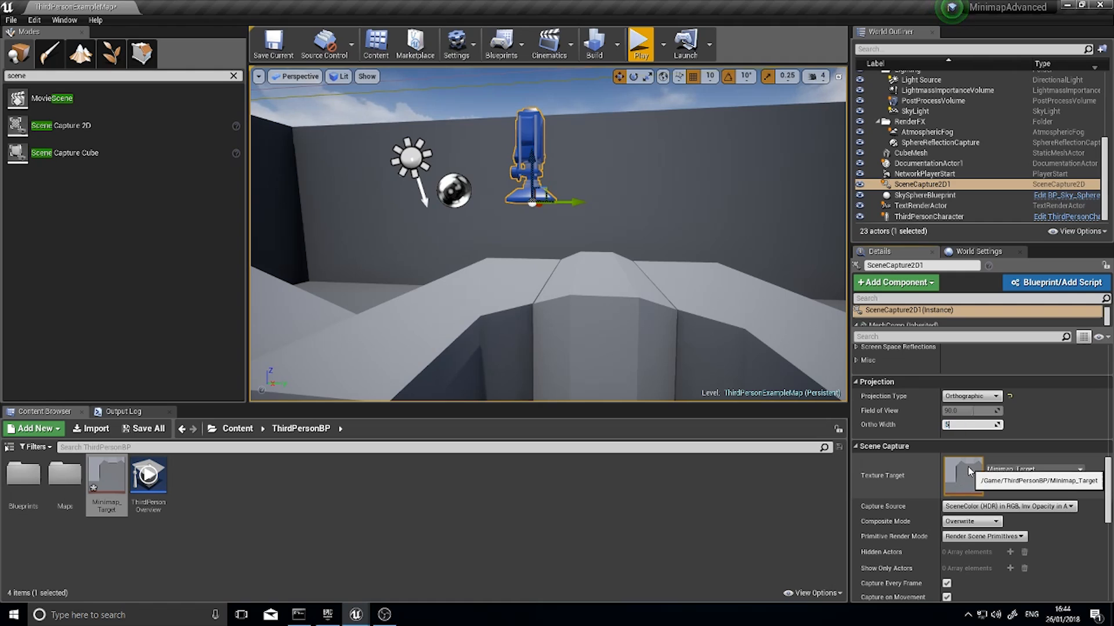
{"action": "key", "text": "Return"}
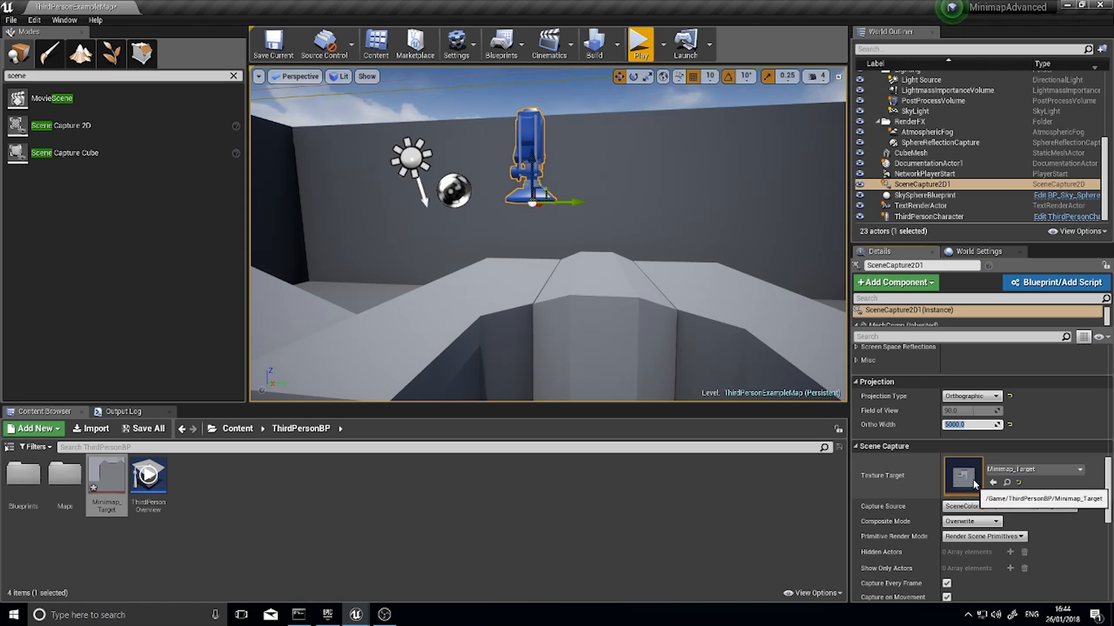
{"action": "left_click", "coordinate": [350, 498]}
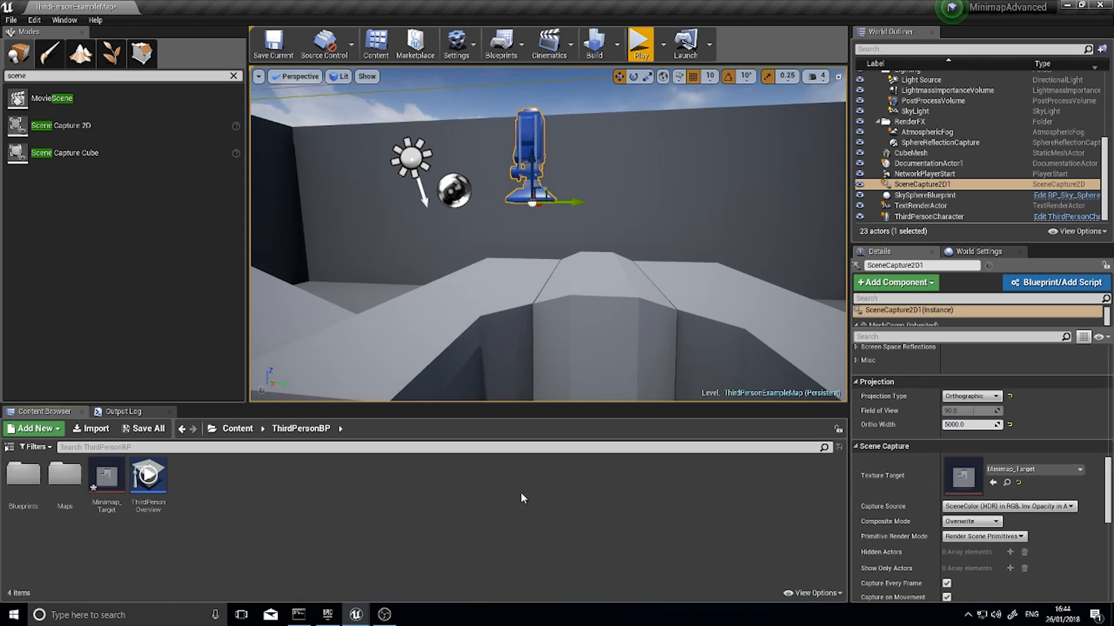
Export the Minimap_Target render target to the Desktop as an HDR file
{"action": "right_click", "coordinate": [108, 476]}
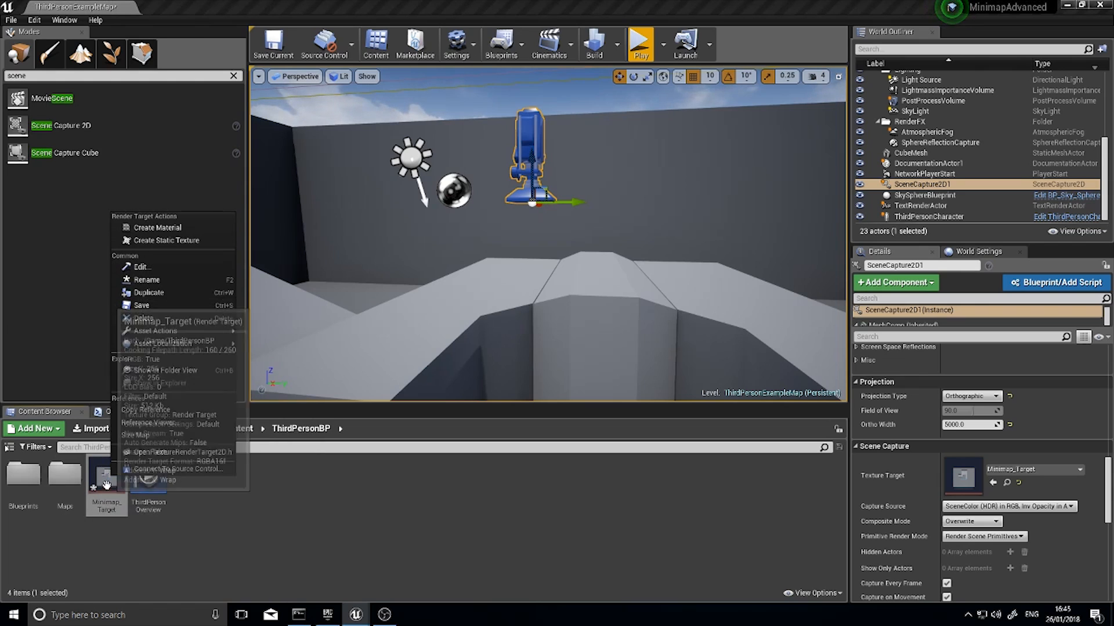
{"action": "mouse_move", "coordinate": [242, 333]}
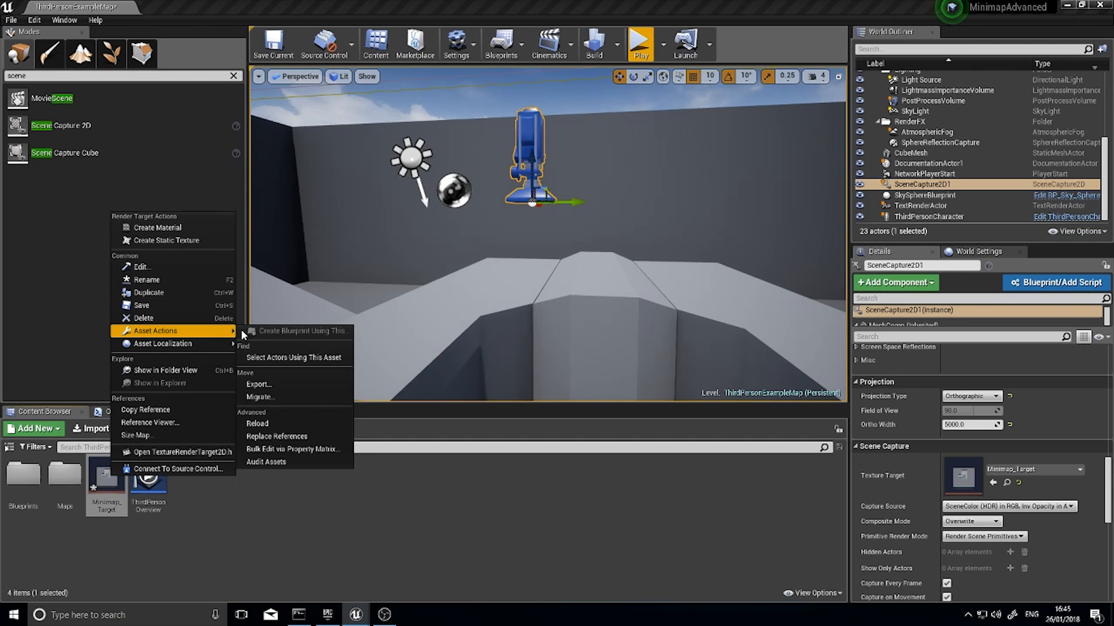
{"action": "left_click", "coordinate": [272, 385]}
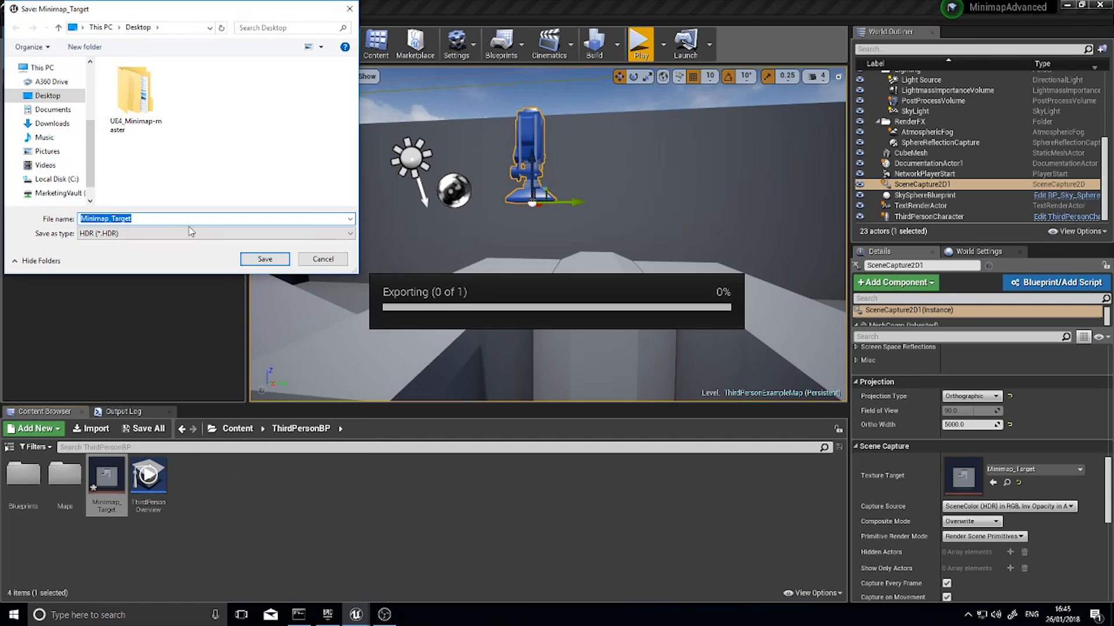
{"action": "left_click", "coordinate": [265, 259]}
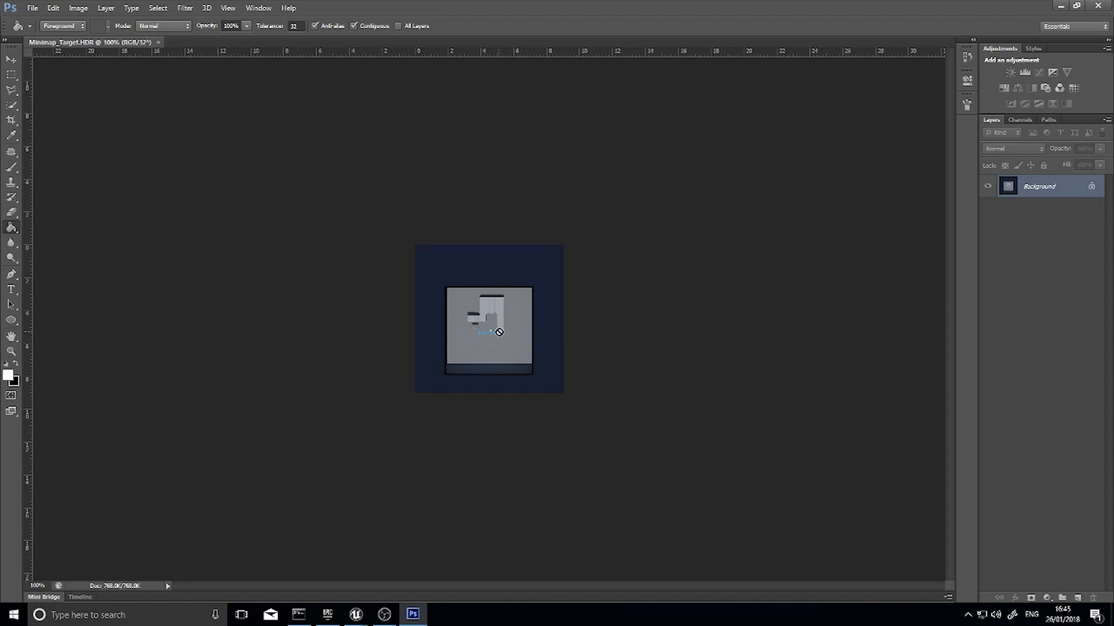
In Photoshop, convert the exported Minimap_Target.HDR image to 8 bits per channel, accepting the HDR toning settings
{"action": "left_click", "coordinate": [79, 8]}
{"action": "mouse_move", "coordinate": [83, 24]}
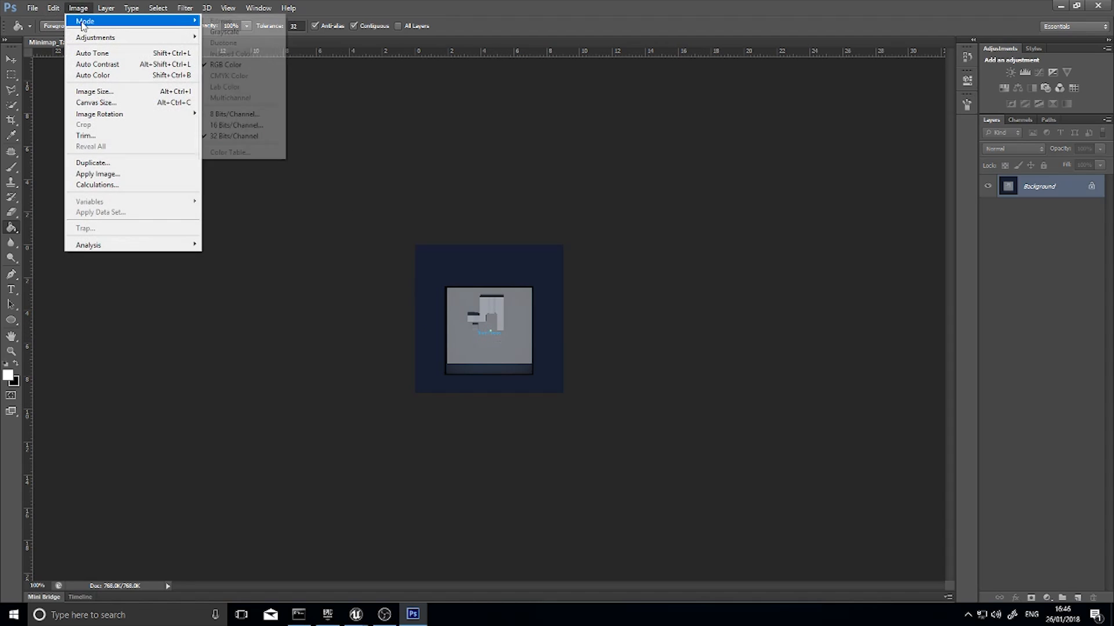
{"action": "left_click", "coordinate": [250, 125]}
{"action": "left_click", "coordinate": [643, 140]}
Add a new layer above the background, fill it with white, and hide it
{"action": "key", "text": "g"}
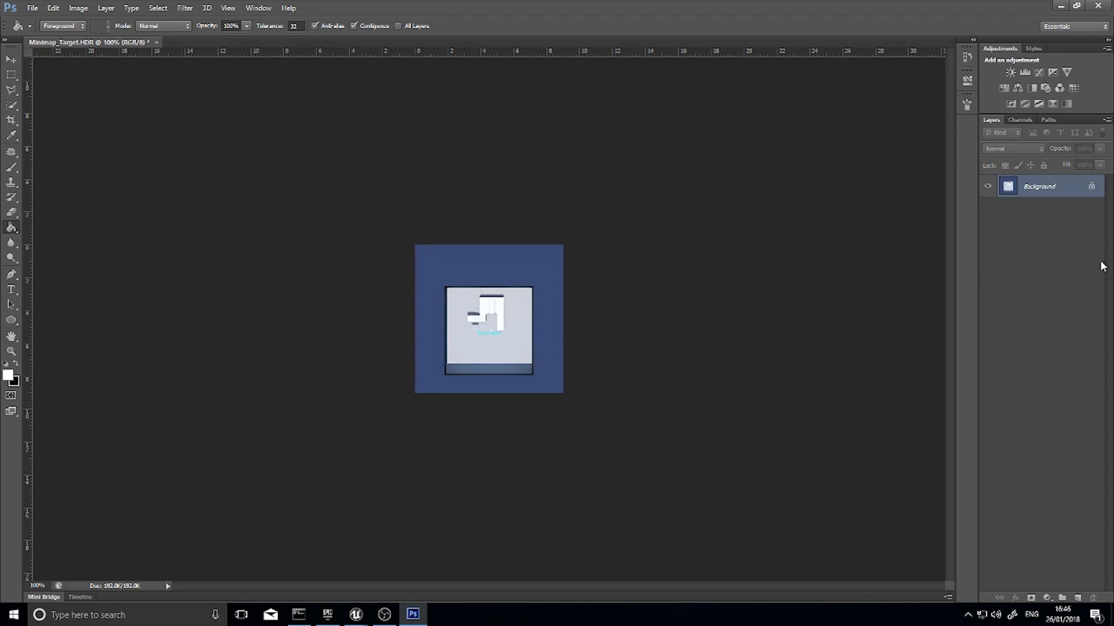
{"action": "left_click", "coordinate": [1077, 598]}
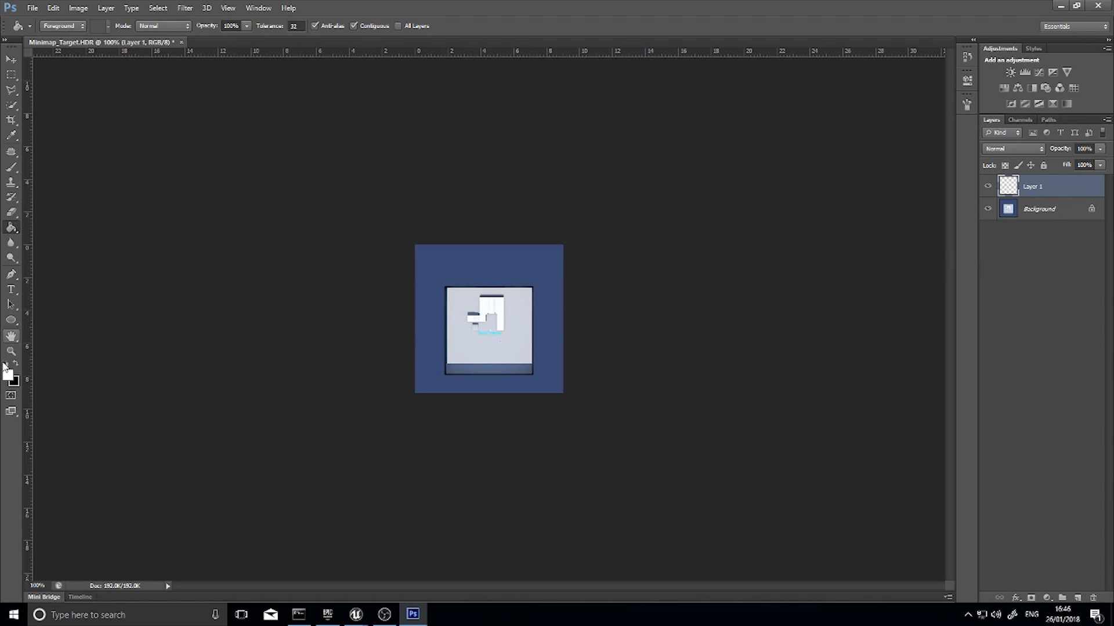
{"action": "left_click", "coordinate": [507, 354]}
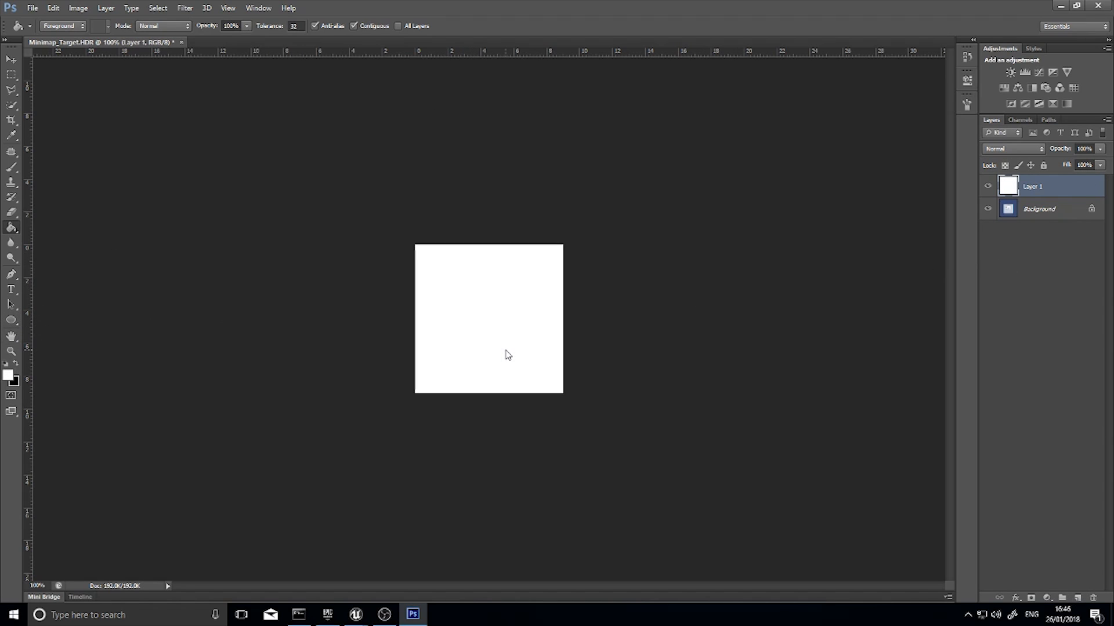
{"action": "left_click", "coordinate": [987, 187]}
Add another layer and trace the arena's outer walls on it with straight black brush lines
{"action": "left_click", "coordinate": [1077, 598]}
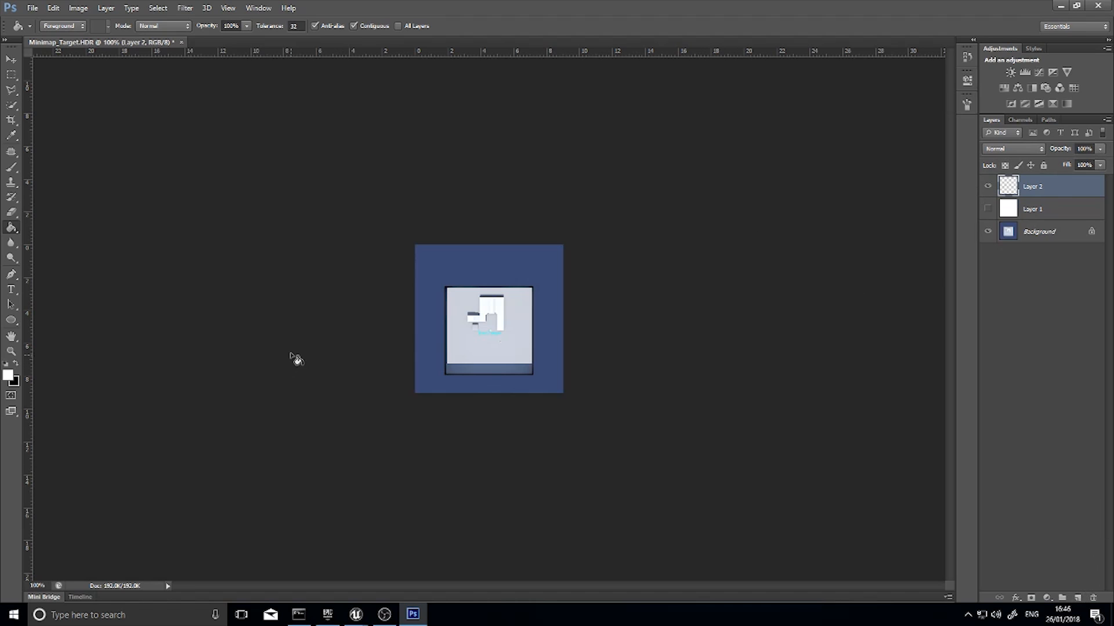
{"action": "left_click", "coordinate": [17, 364]}
{"action": "left_click", "coordinate": [11, 168]}
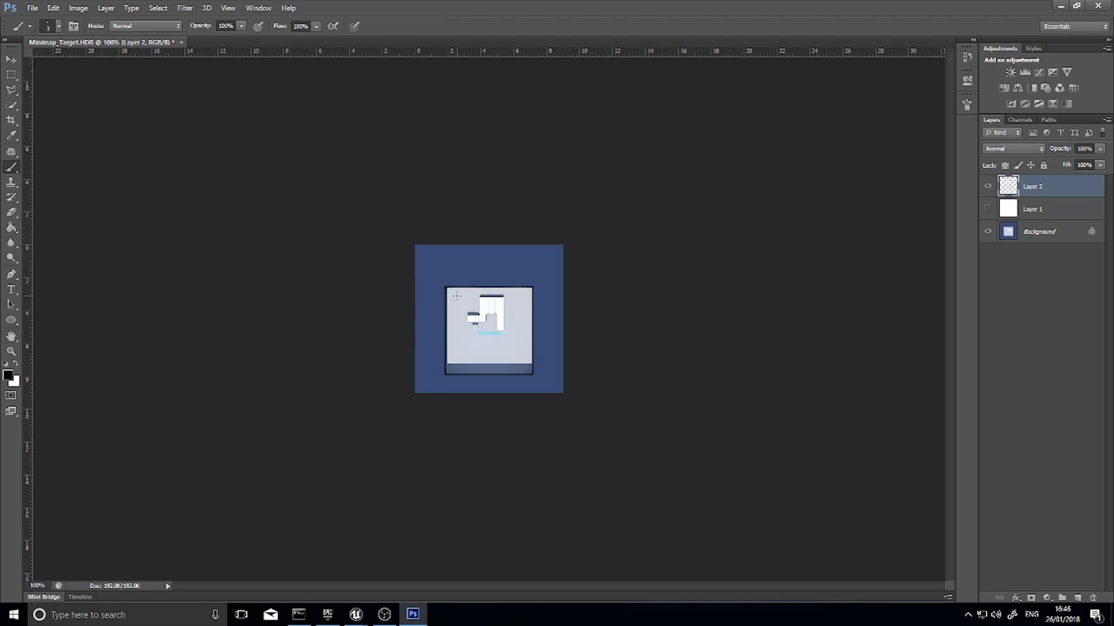
{"action": "key", "text": "ctrl+plus"}
{"action": "key", "text": "ctrl+plus"}
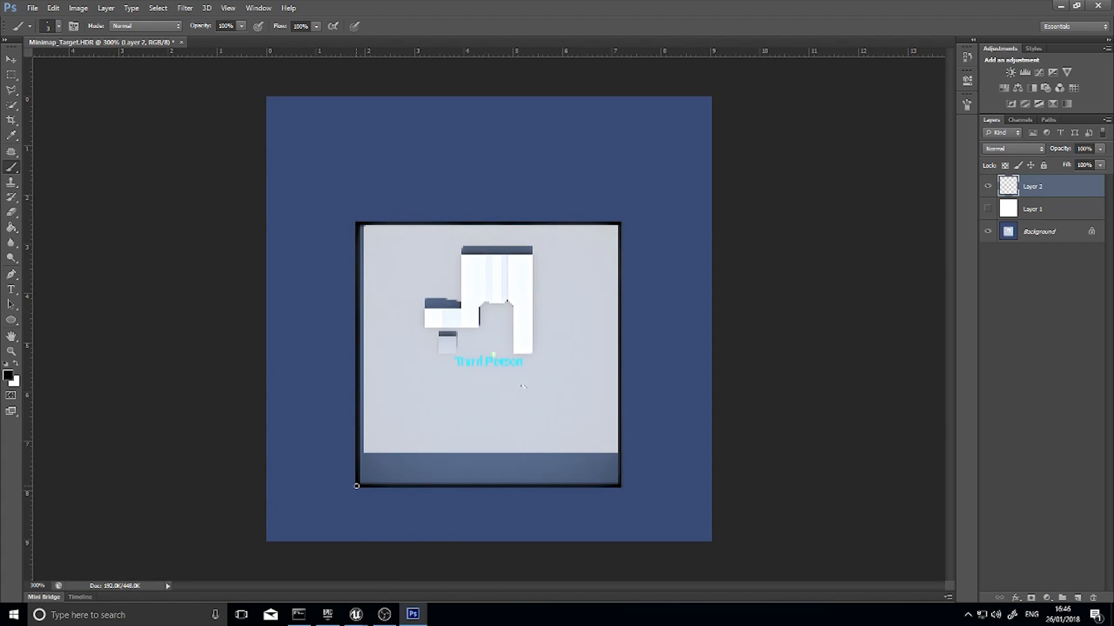
{"action": "left_click", "coordinate": [356, 486], "text": "shift"}
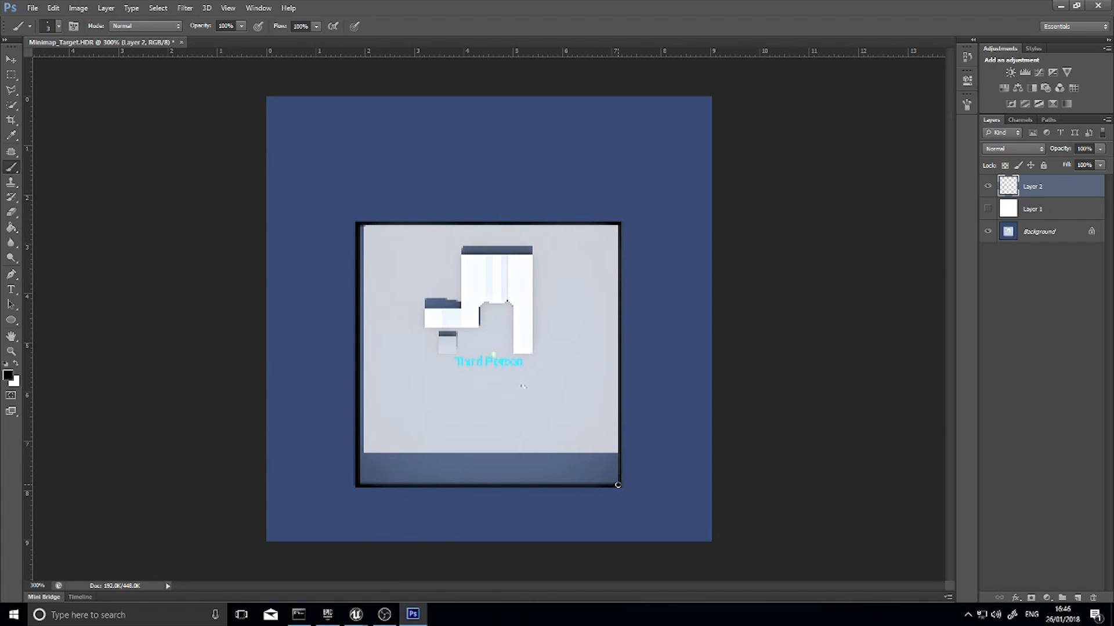
{"action": "left_click", "coordinate": [617, 485], "text": "shift"}
{"action": "left_click", "coordinate": [618, 224], "text": "shift"}
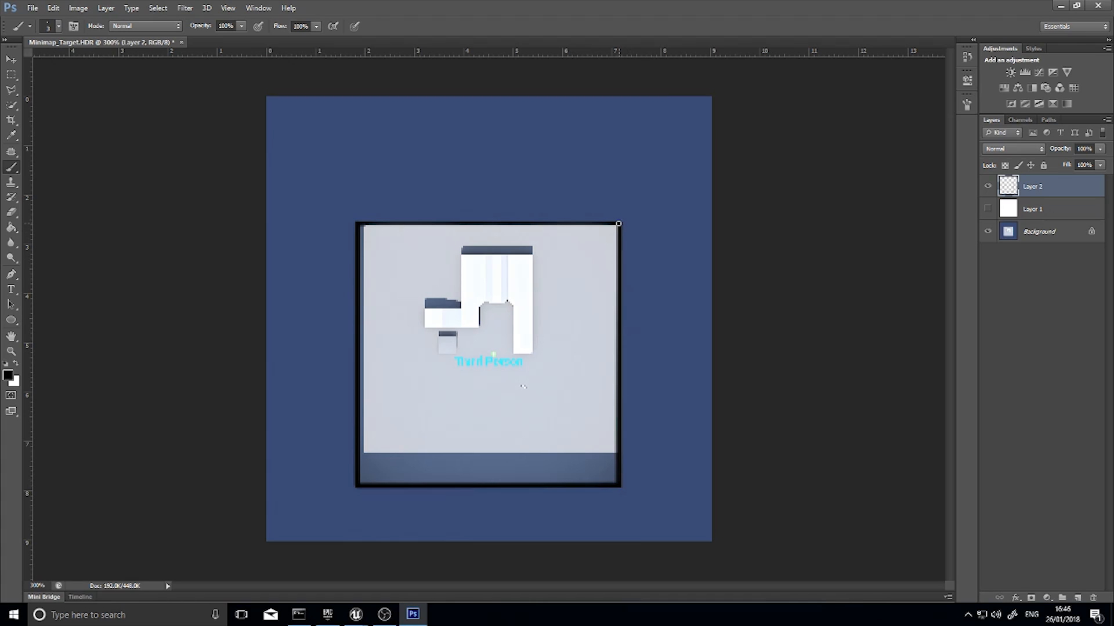
{"action": "left_click", "coordinate": [360, 223], "text": "shift"}
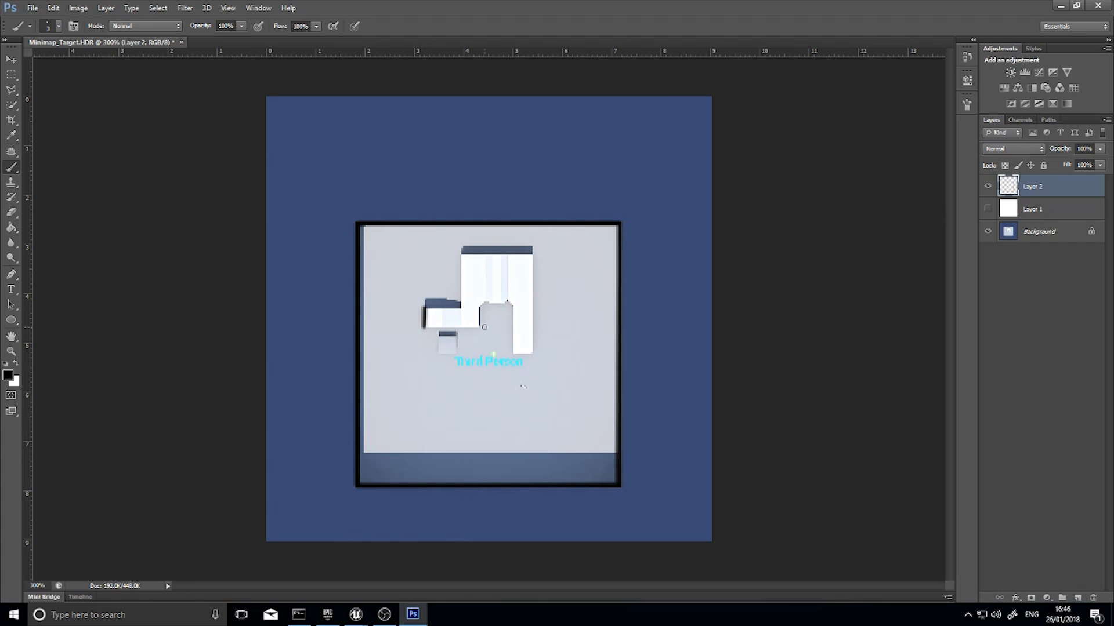
Trace the raised platform and the small cube inside the arena with black brush outlines
{"action": "left_click", "coordinate": [479, 326], "text": "shift"}
{"action": "left_click", "coordinate": [479, 311], "text": "shift"}
{"action": "left_click_drag", "start_coordinate": [507, 303], "coordinate": [508, 301]}
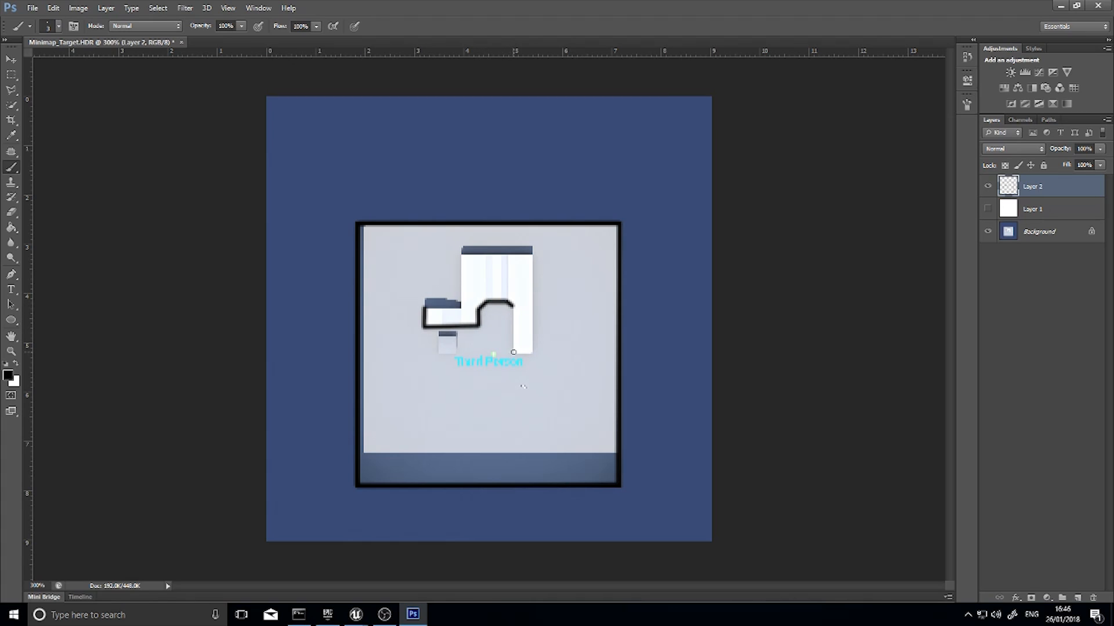
{"action": "left_click", "coordinate": [514, 352], "text": "shift"}
{"action": "left_click", "coordinate": [531, 253], "text": "shift"}
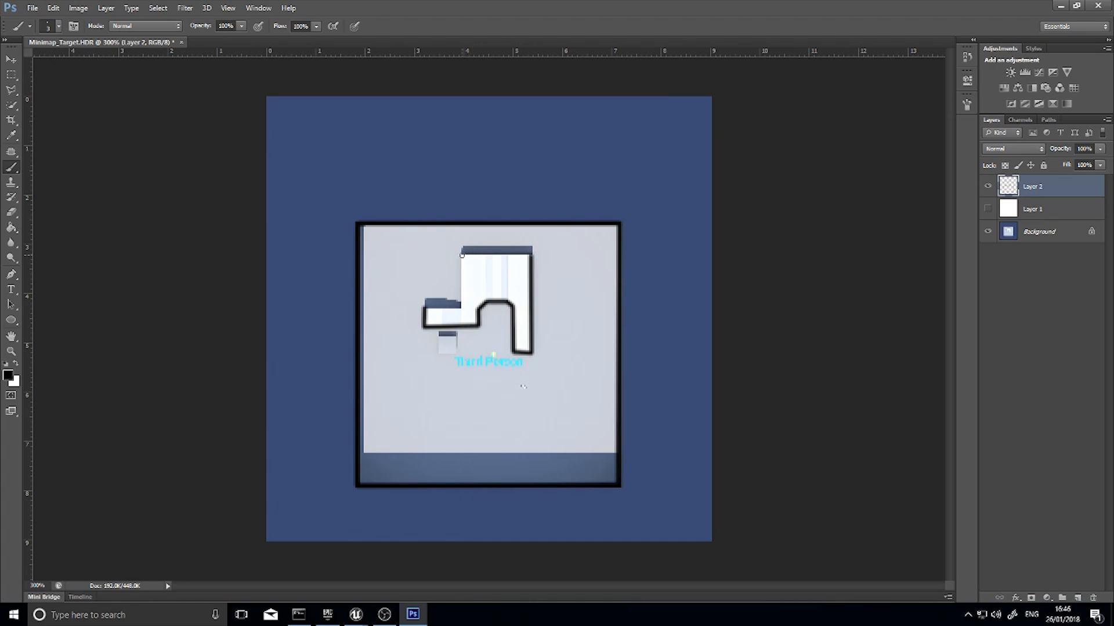
{"action": "left_click", "coordinate": [460, 307], "text": "shift"}
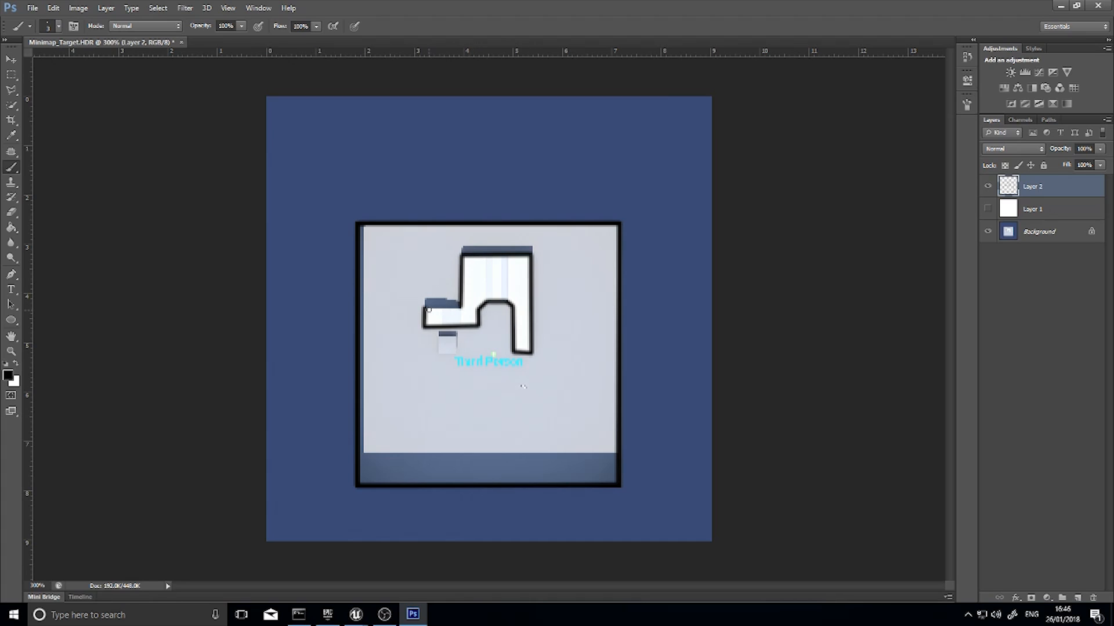
{"action": "left_click", "coordinate": [427, 308], "text": "shift"}
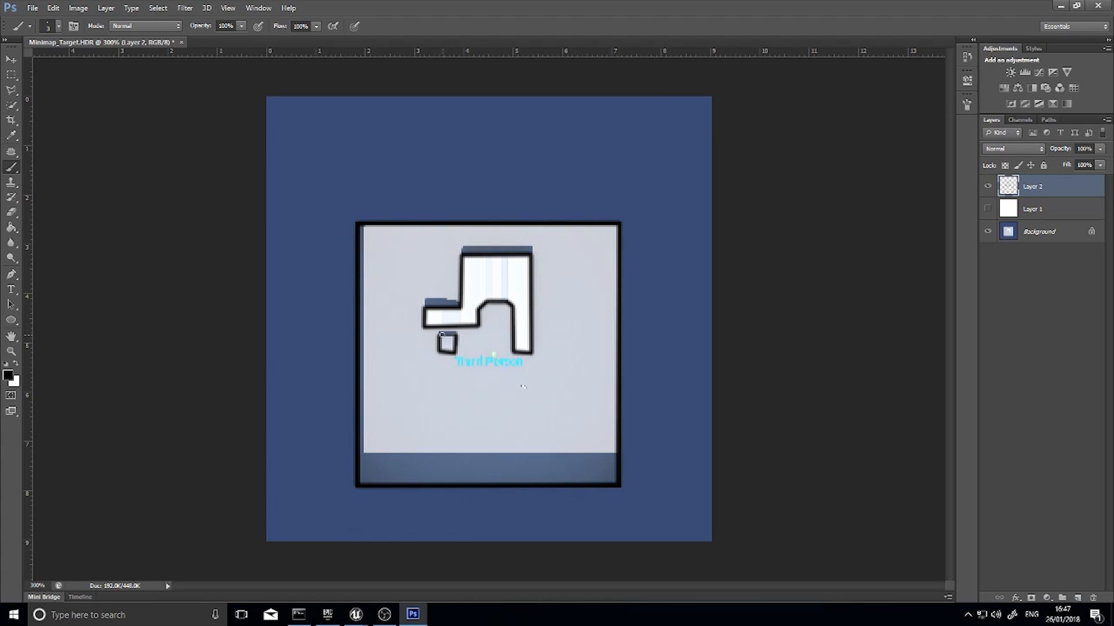
Show the white Layer 1 behind the traced outlines and save the image to the Desktop as the JPEG Minimap_Texture at High quality
{"action": "left_click", "coordinate": [988, 210]}
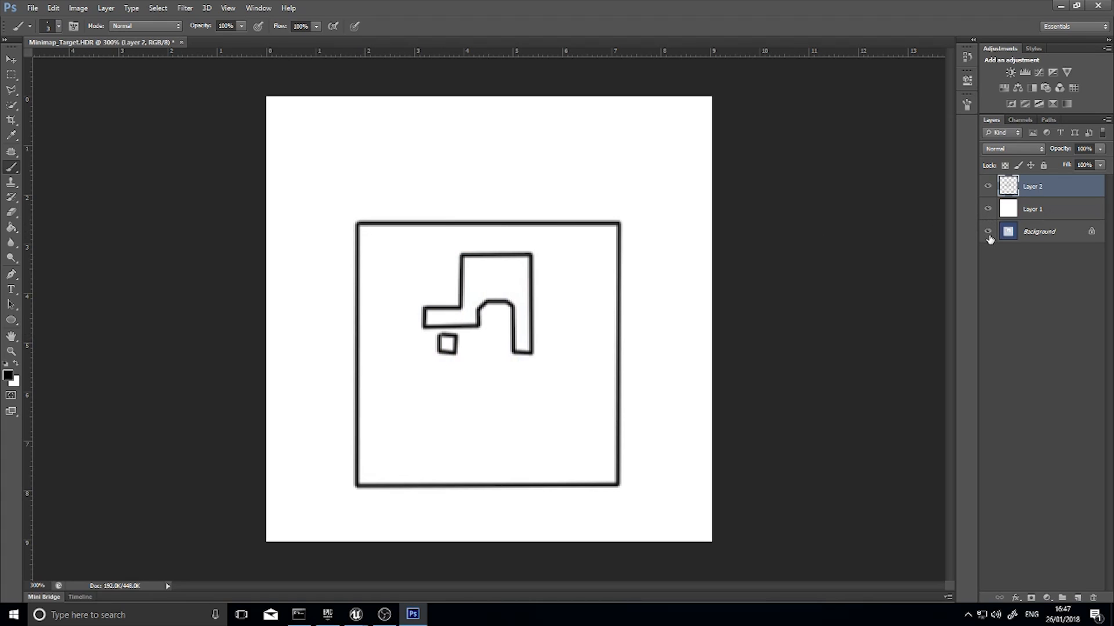
{"action": "left_click", "coordinate": [33, 8]}
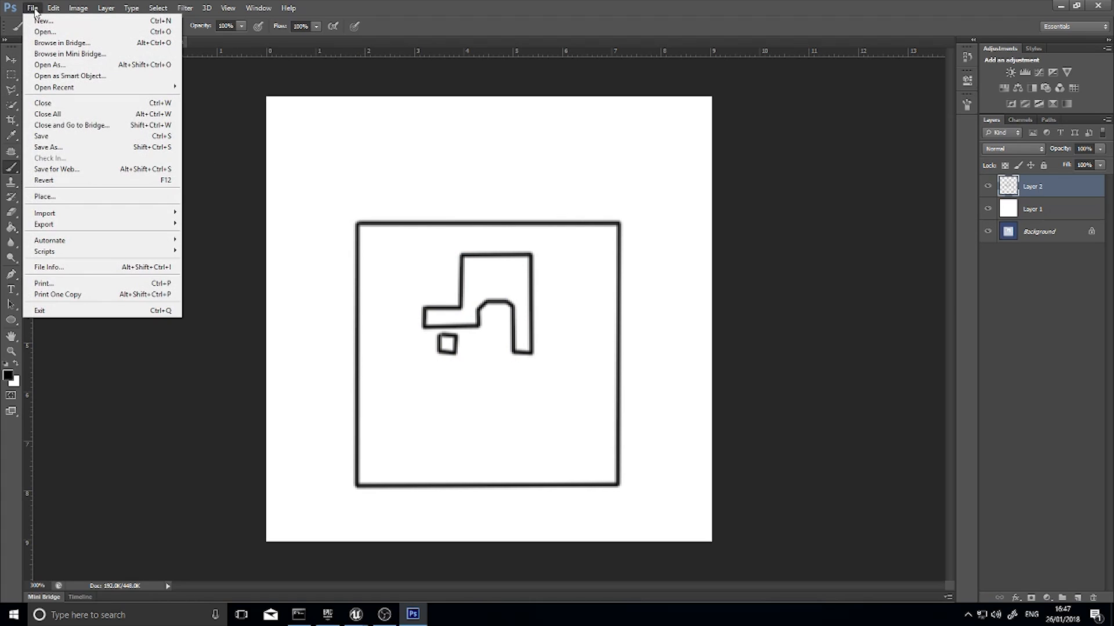
{"action": "left_click", "coordinate": [64, 147]}
{"action": "left_click", "coordinate": [554, 338]}
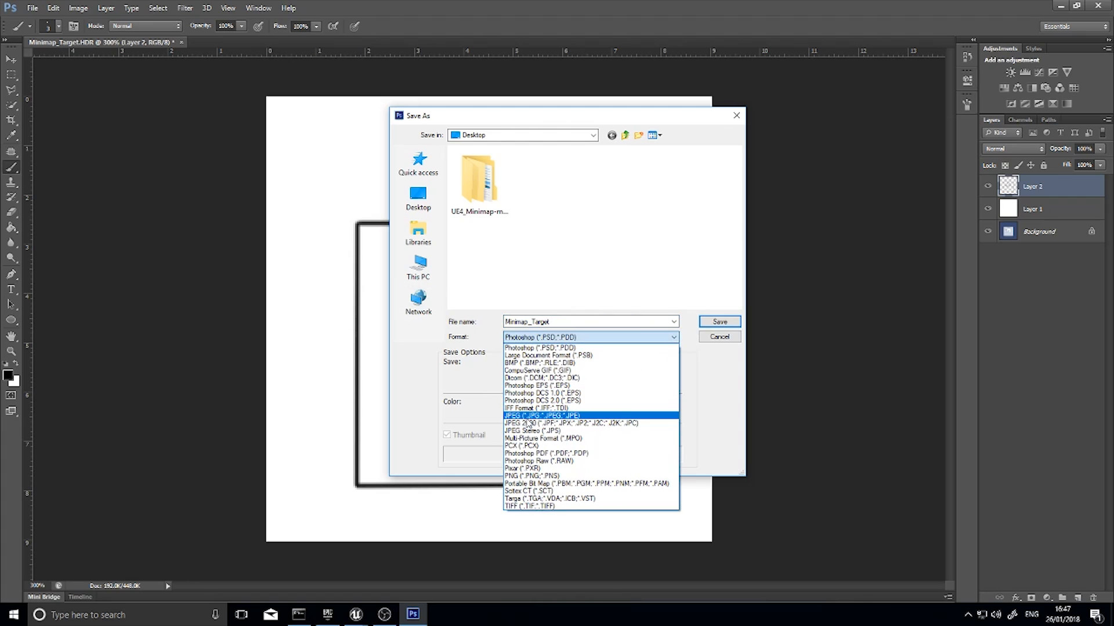
{"action": "left_click", "coordinate": [528, 417]}
{"action": "double_click", "coordinate": [555, 322]}
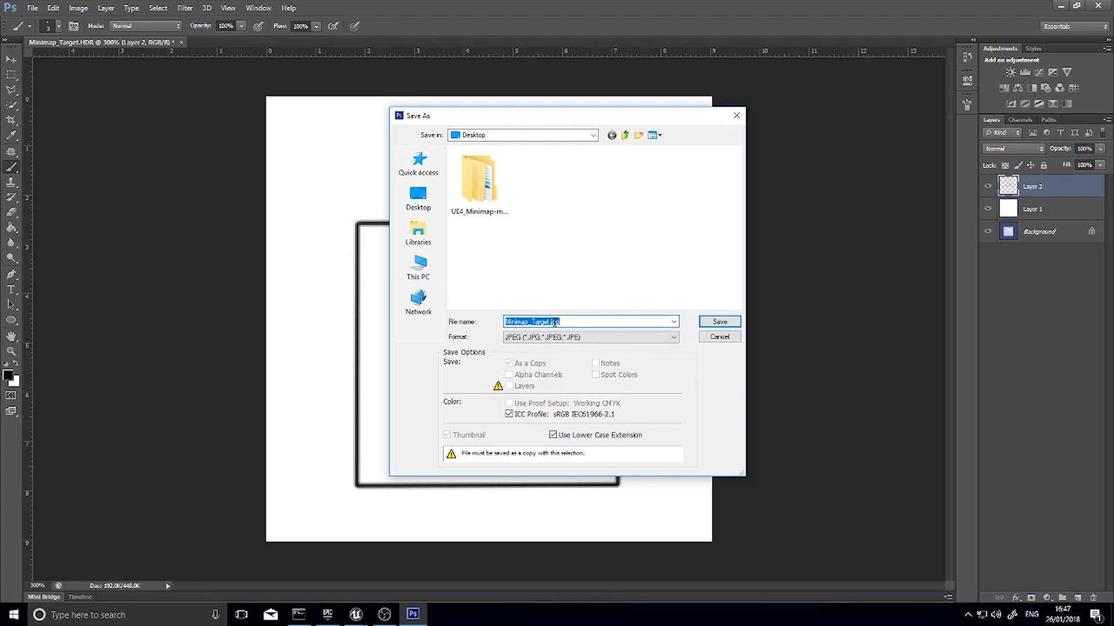
{"action": "left_click", "coordinate": [550, 323]}
{"action": "key", "text": "BackSpace"}
{"action": "left_click", "coordinate": [700, 324]}
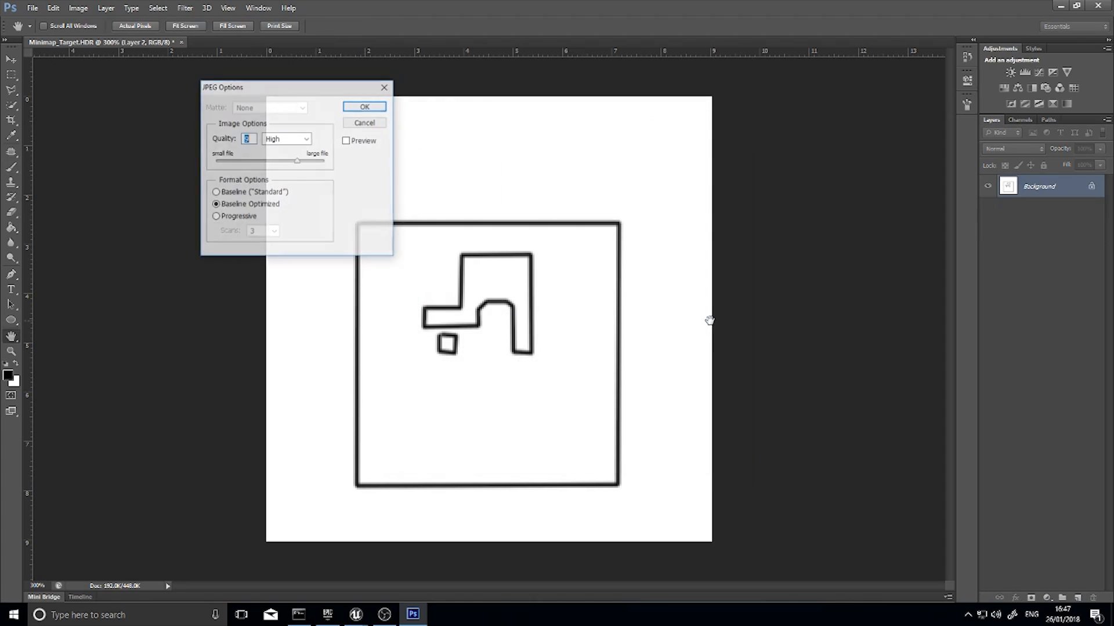
{"action": "left_click", "coordinate": [373, 110]}
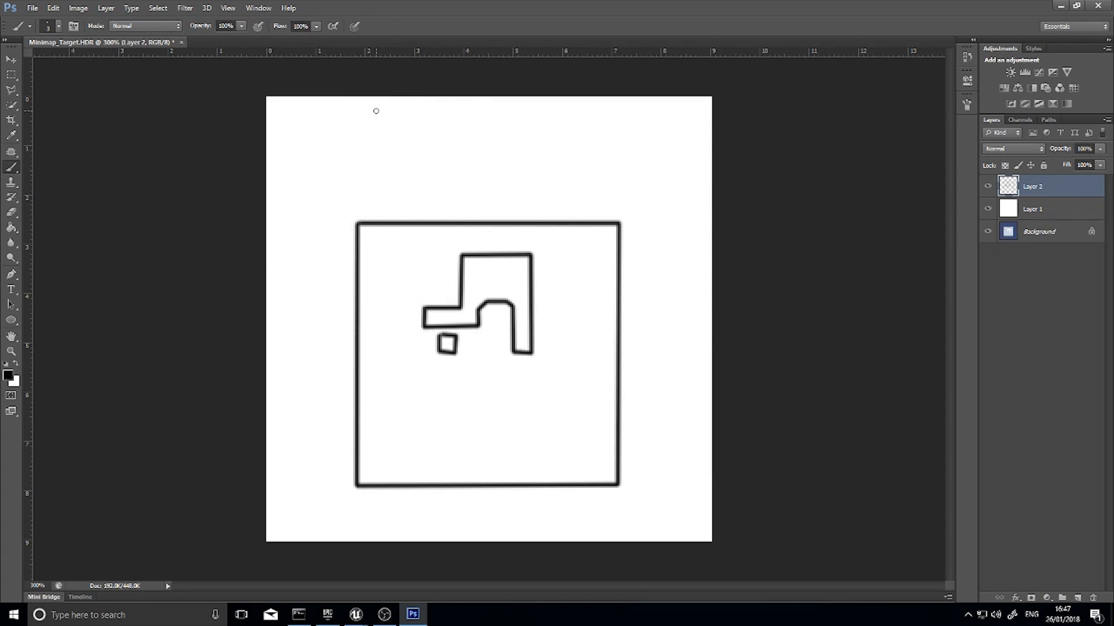
Switch to the Unreal Editor and import Minimap_Texture from the Desktop into the ThirdPersonBP folder
{"action": "left_click", "coordinate": [1060, 6]}
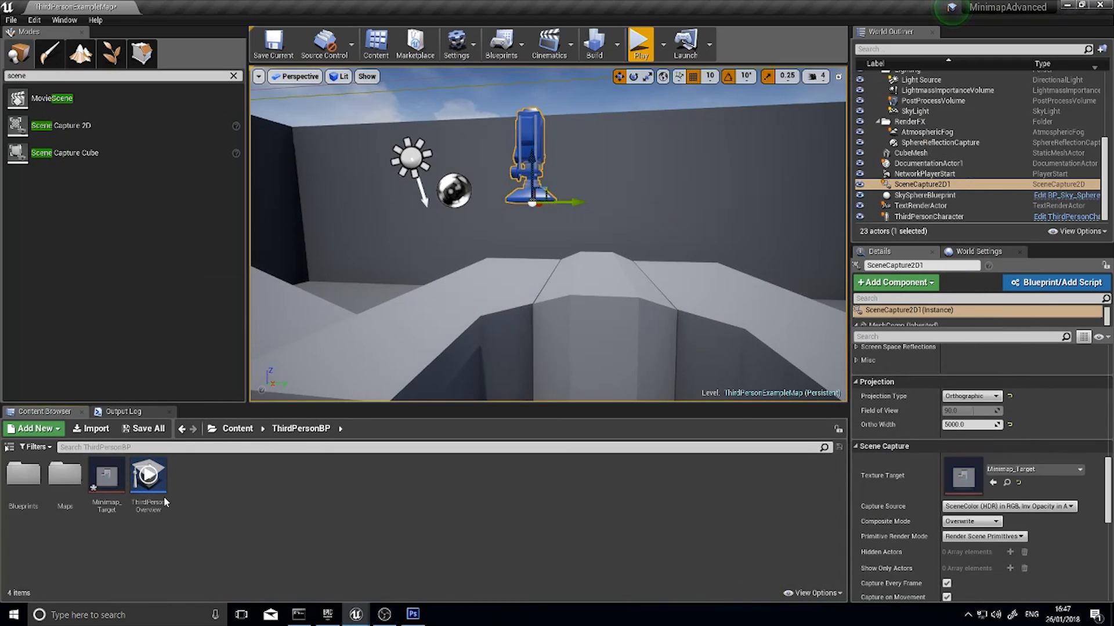
{"action": "left_click", "coordinate": [91, 428]}
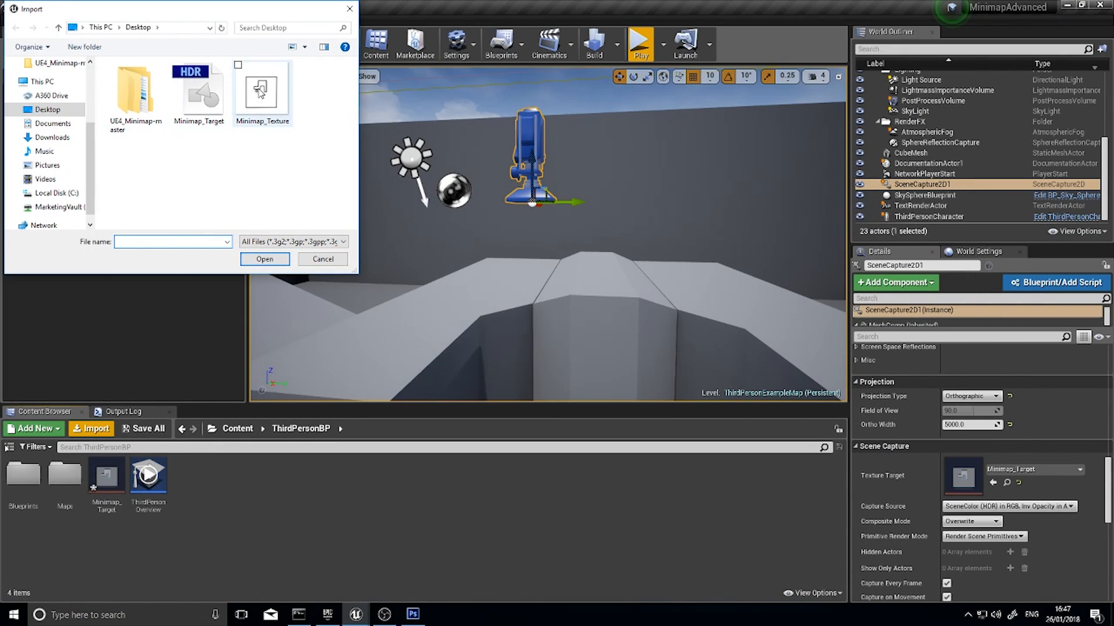
{"action": "left_click", "coordinate": [260, 93]}
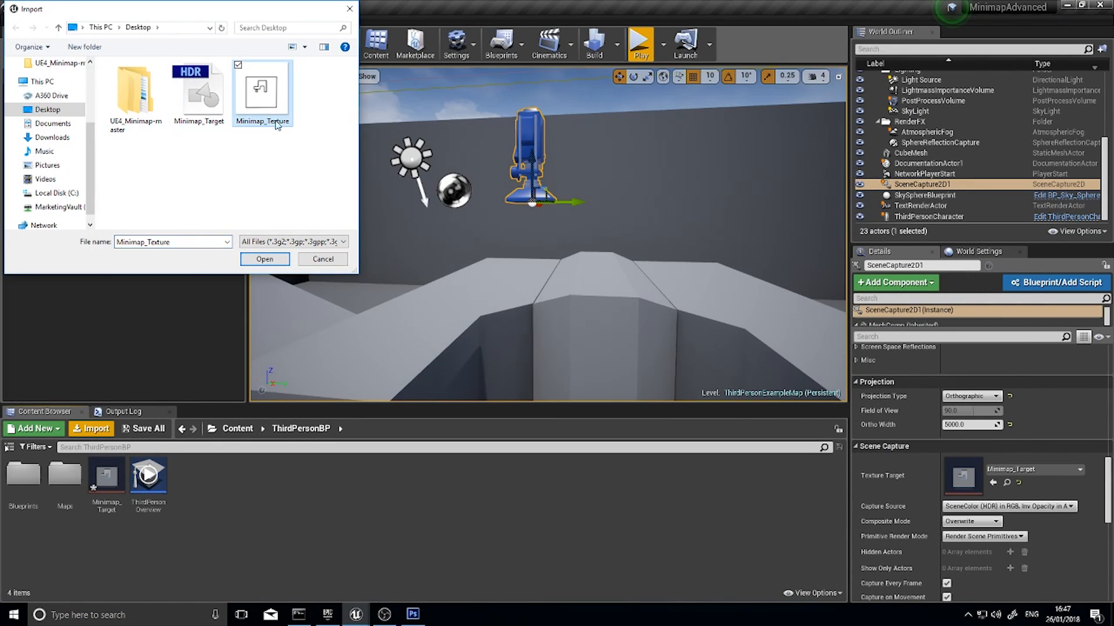
{"action": "left_click", "coordinate": [262, 259]}
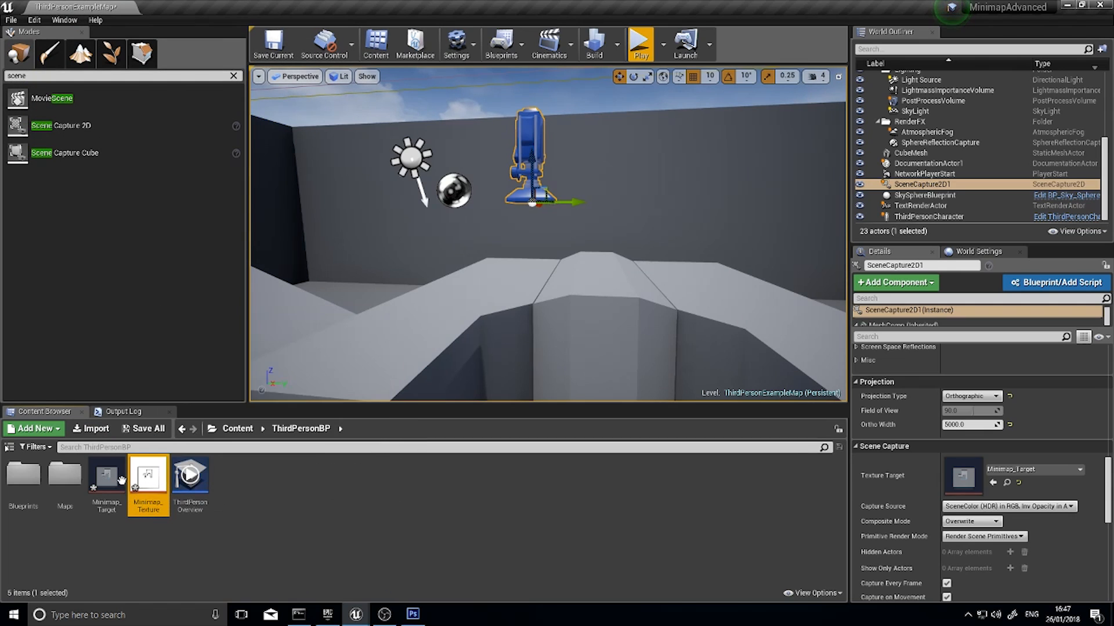
{"action": "left_click", "coordinate": [211, 493]}
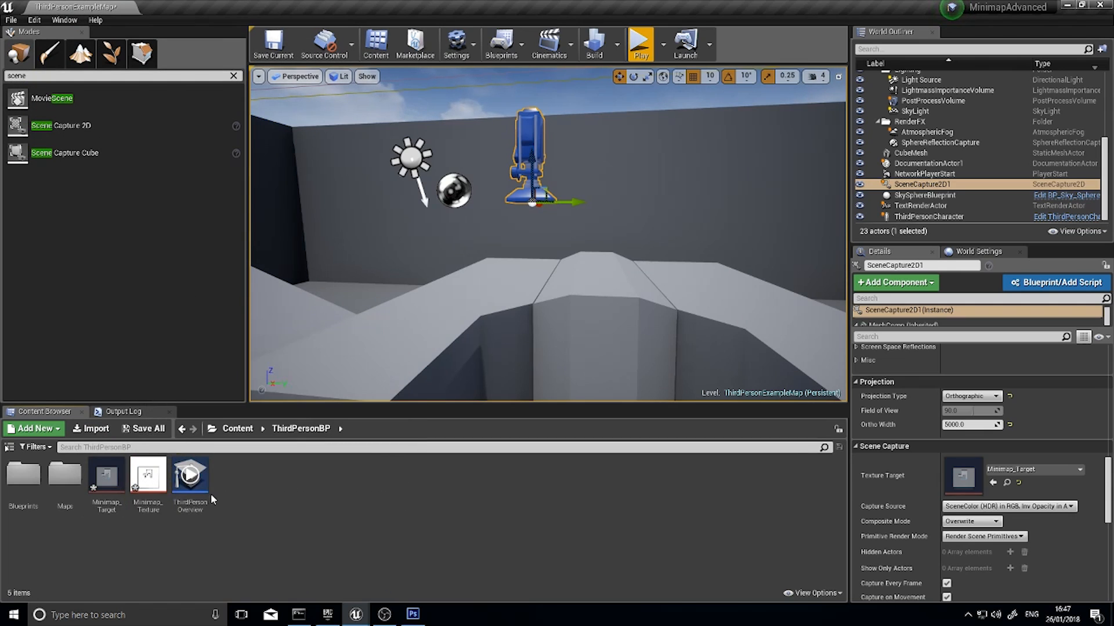
Force delete the Minimap_Target render target and remove the SceneCapture2D1 actor from the level
{"action": "left_click", "coordinate": [106, 488]}
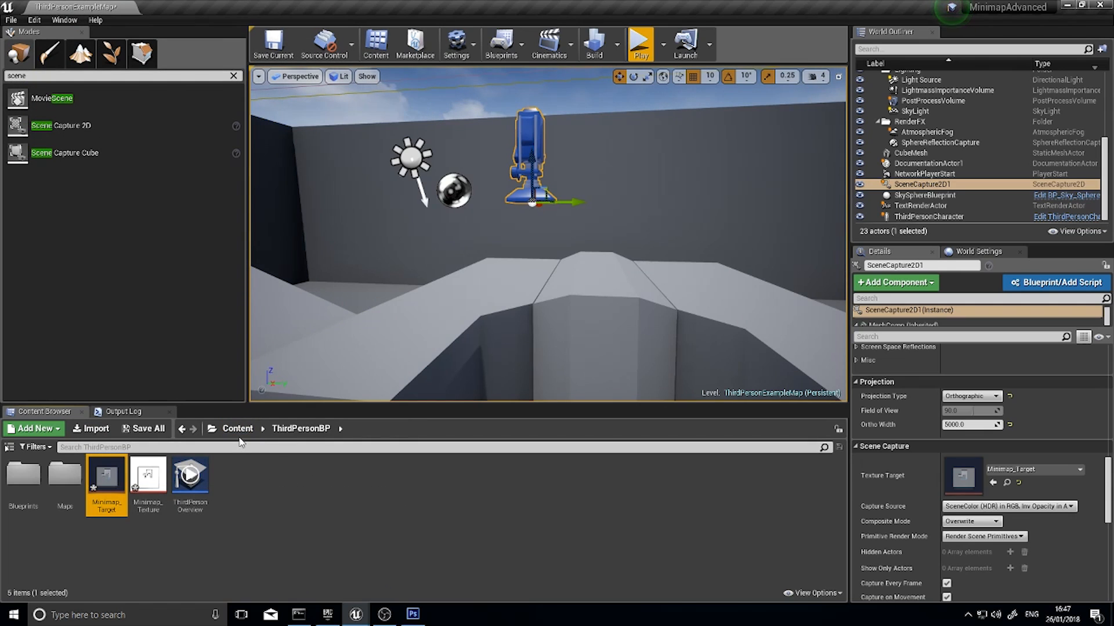
{"action": "key", "text": "Delete"}
{"action": "left_click", "coordinate": [503, 489]}
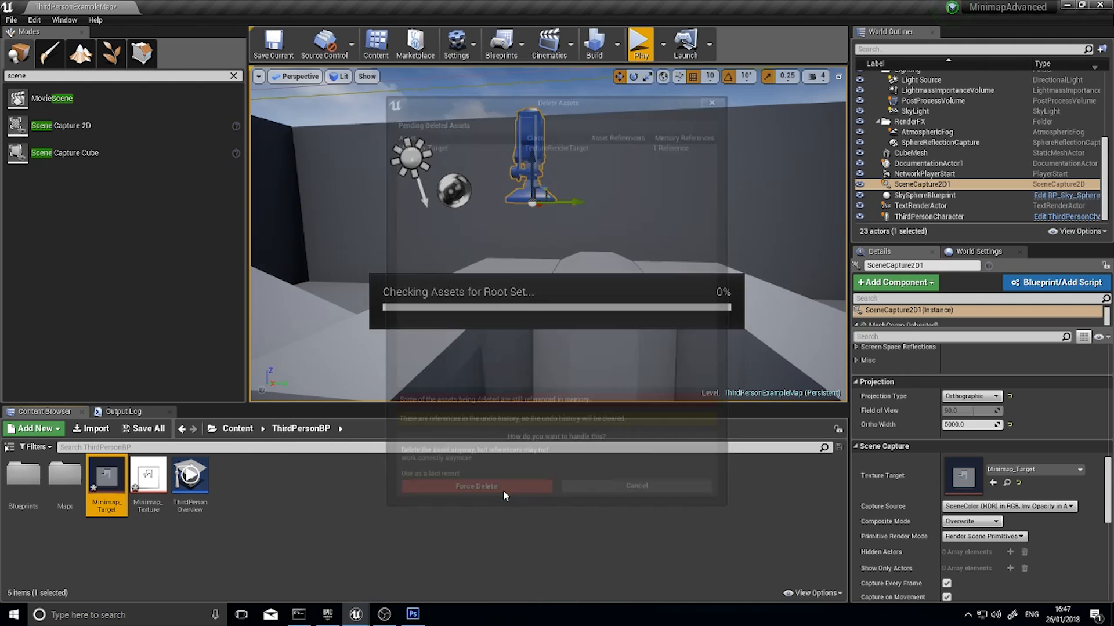
{"action": "key", "text": "Delete"}
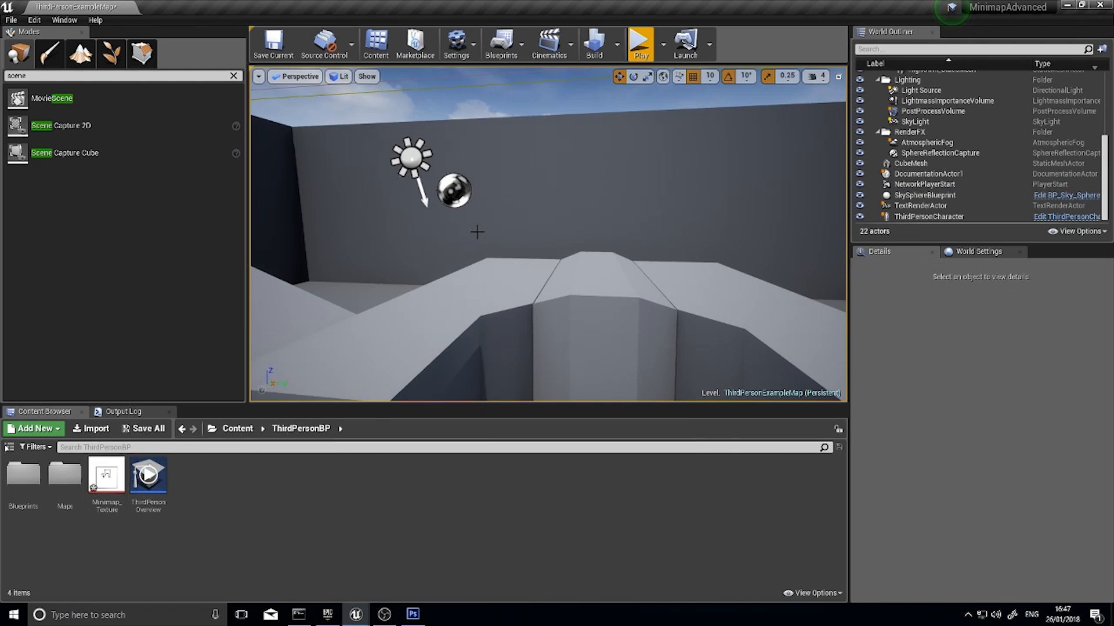
Open the imported Minimap_Texture to examine the traced map, and close its editor
{"action": "key", "text": "s"}
{"action": "right_click_drag", "start_coordinate": [477, 232], "coordinate": [487, 280]}
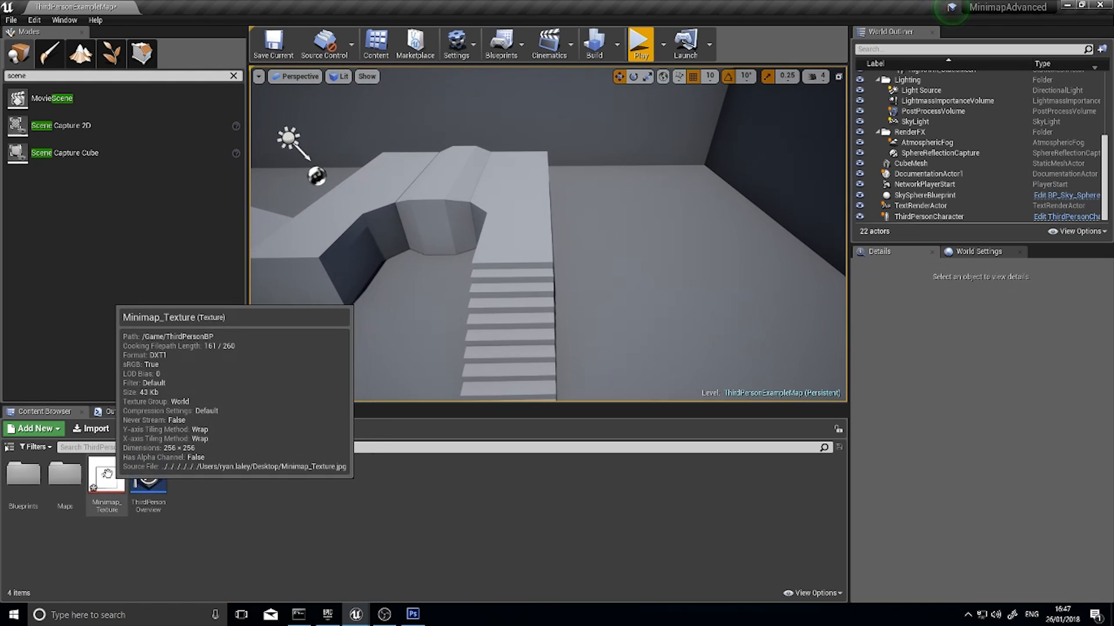
{"action": "double_click", "coordinate": [106, 476]}
{"action": "scroll", "coordinate": [467, 229], "scroll_direction": "up", "scroll_amount": 1}
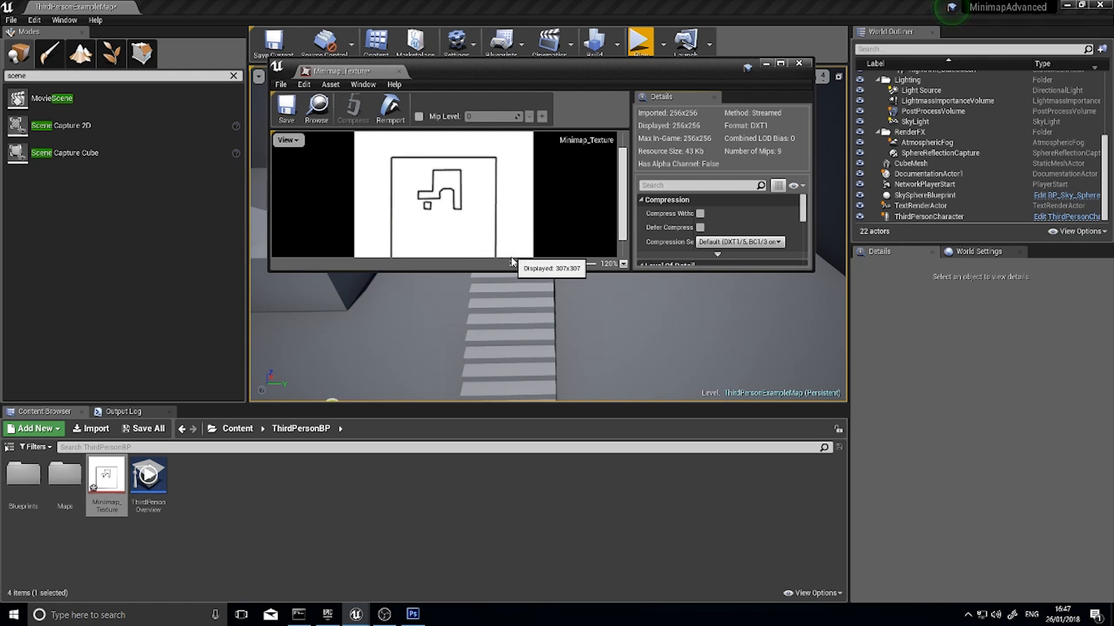
{"action": "scroll", "coordinate": [450, 214], "scroll_direction": "up", "scroll_amount": 1}
{"action": "scroll", "coordinate": [451, 214], "scroll_direction": "down", "scroll_amount": 1}
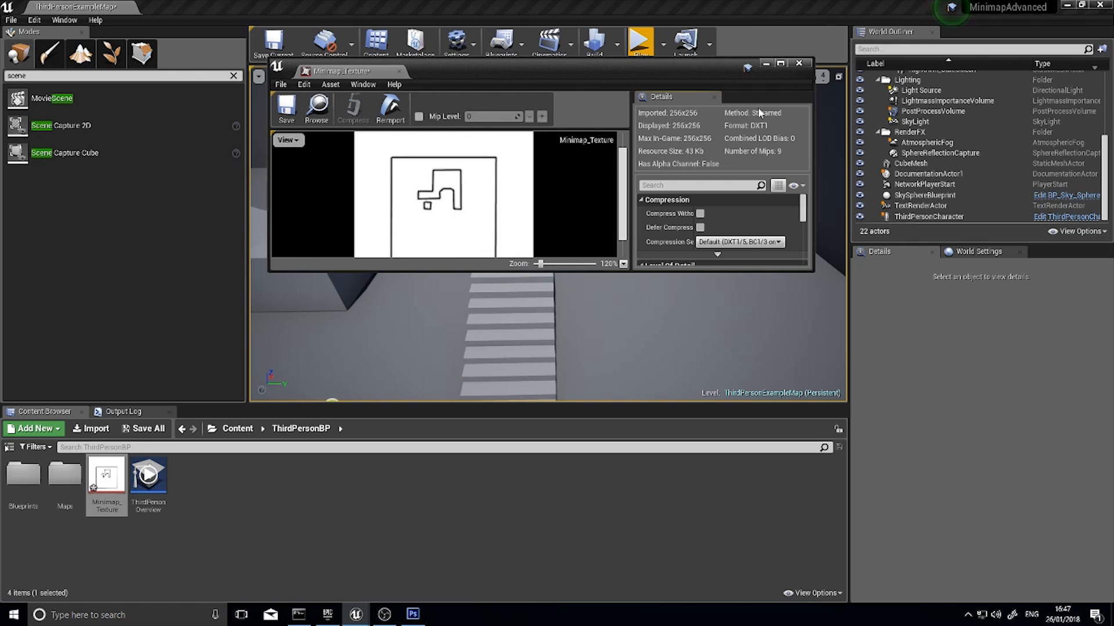
{"action": "left_click", "coordinate": [800, 64]}
{"action": "left_click", "coordinate": [274, 478]}
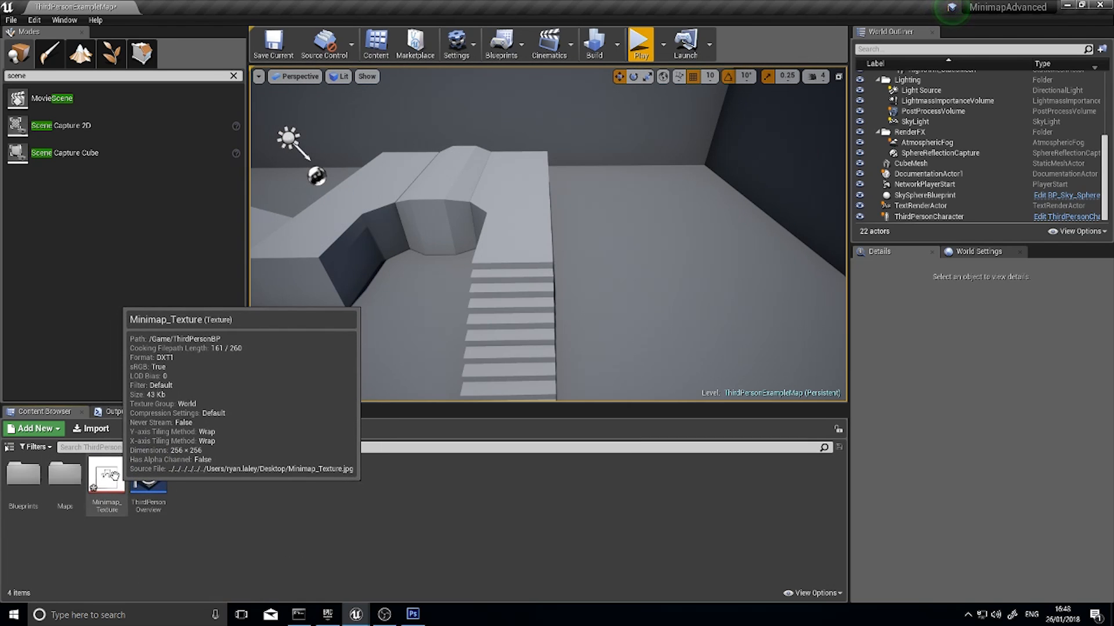
Create a material from Minimap_Texture and name it Minimap_Material
{"action": "key", "text": "s"}
{"action": "right_click_drag", "start_coordinate": [440, 291], "coordinate": [493, 329]}
{"action": "key", "text": "a"}
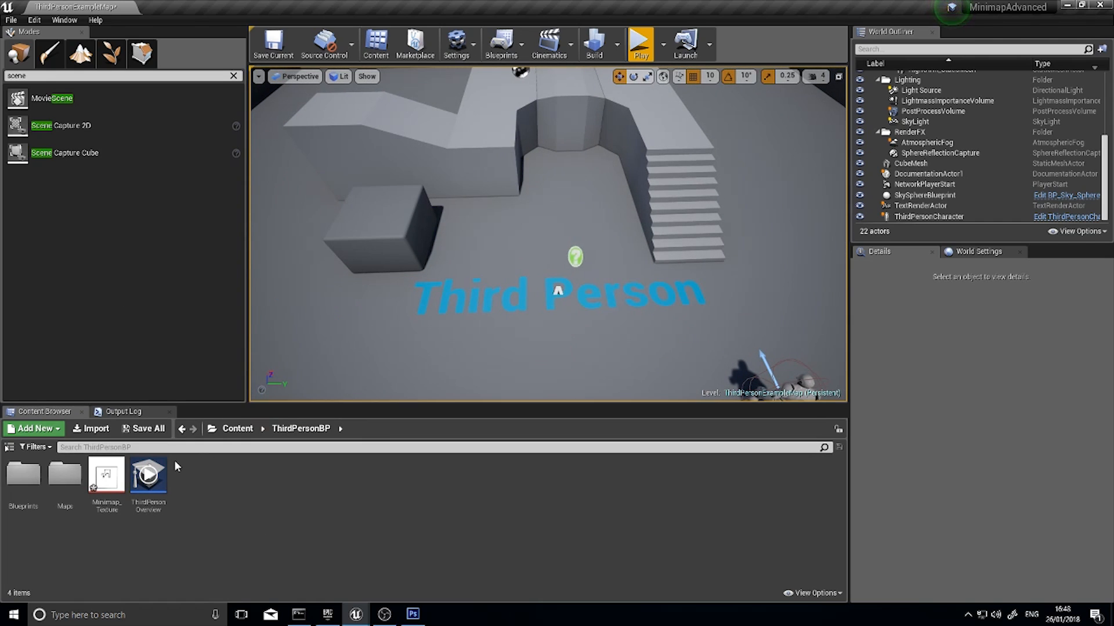
{"action": "right_click", "coordinate": [105, 475]}
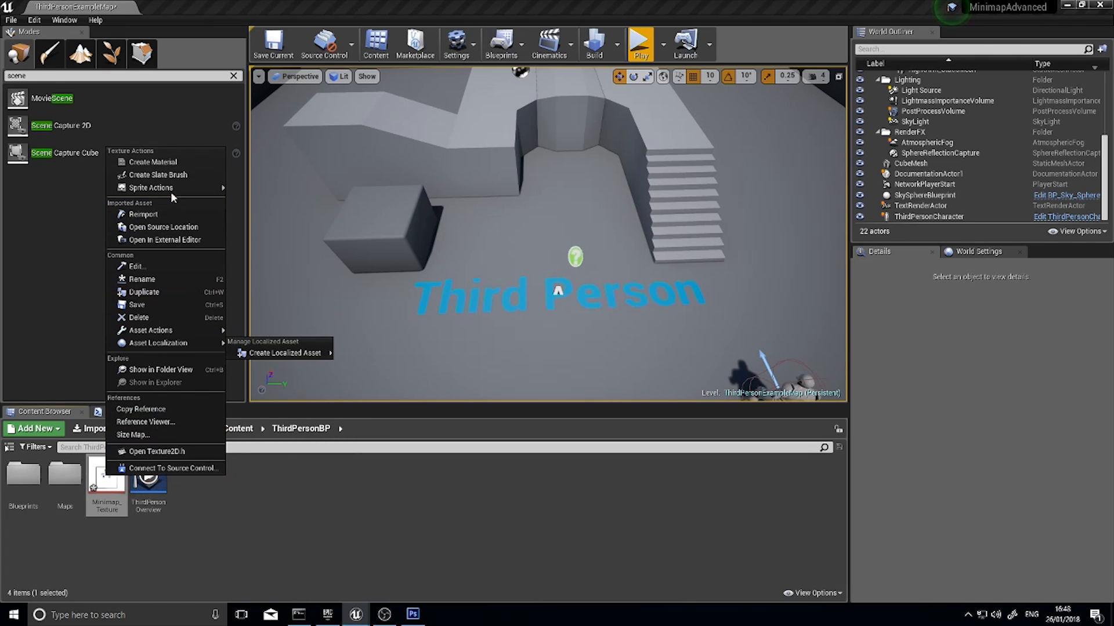
{"action": "left_click", "coordinate": [173, 164]}
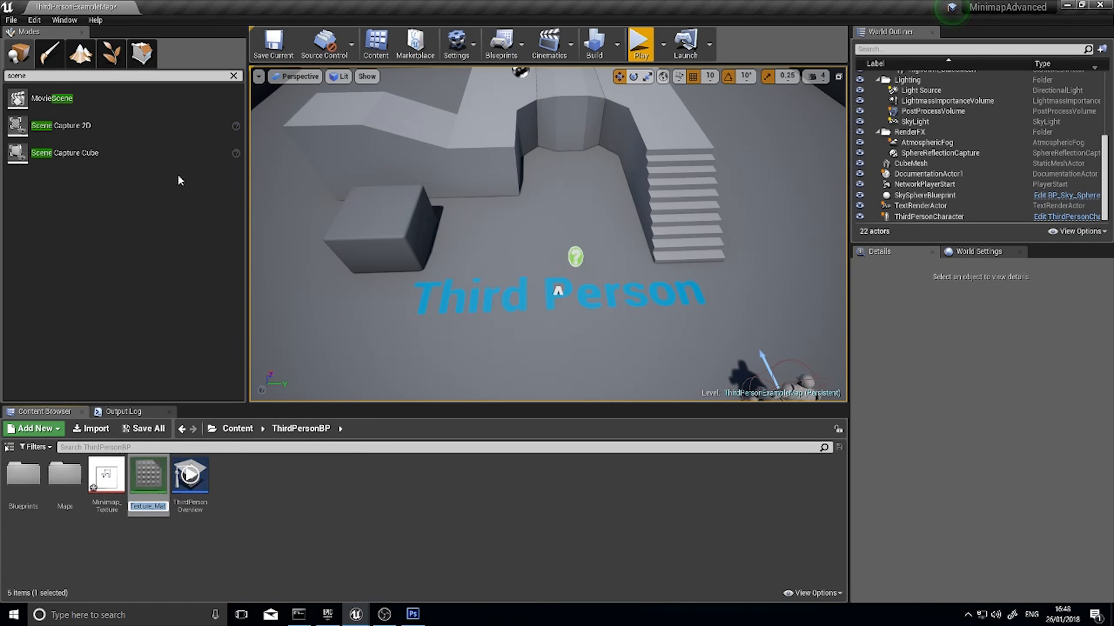
{"action": "type", "text": "Minimap_"}
{"action": "type", "text": "Material"}
{"action": "key", "text": "Return"}
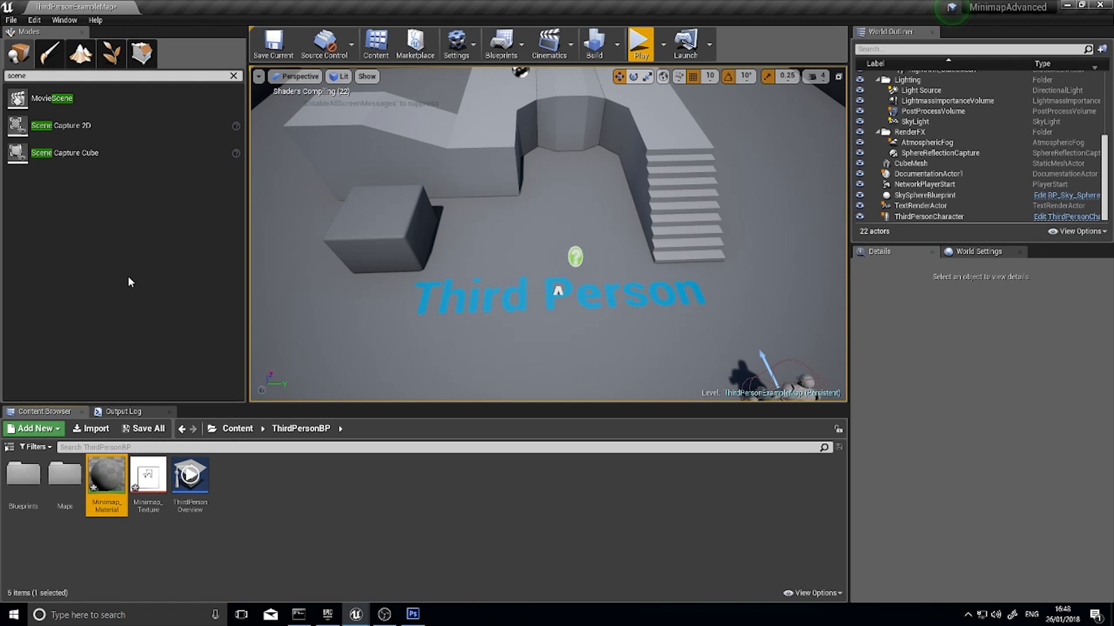
Open Minimap_Material in a maximized editor and space the Texture Sample node further from the result node
{"action": "double_click", "coordinate": [92, 474]}
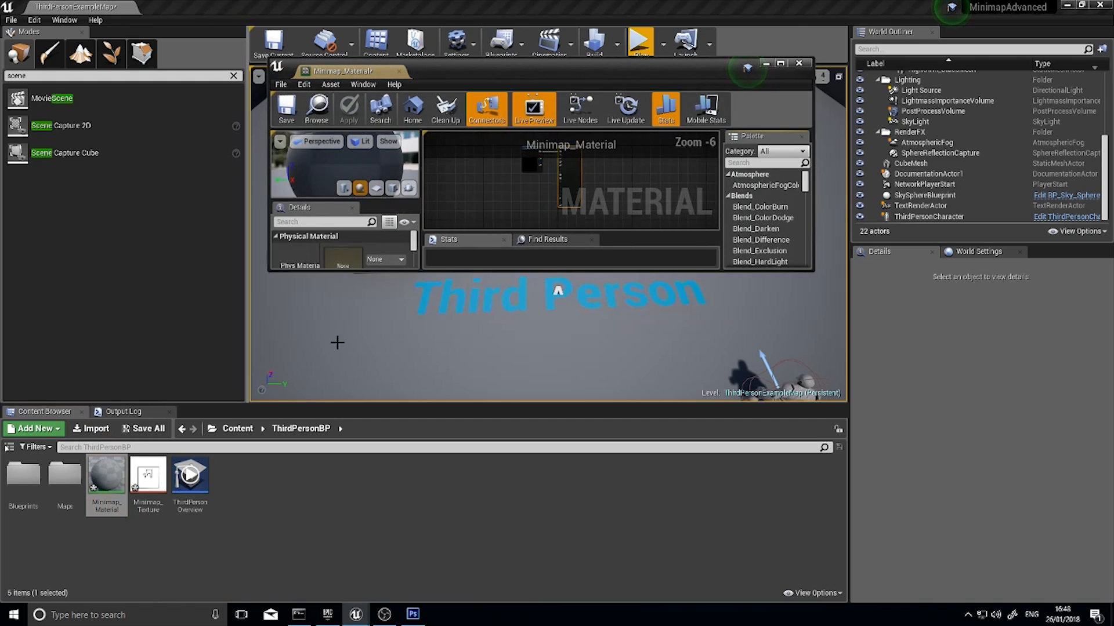
{"action": "left_click", "coordinate": [780, 63]}
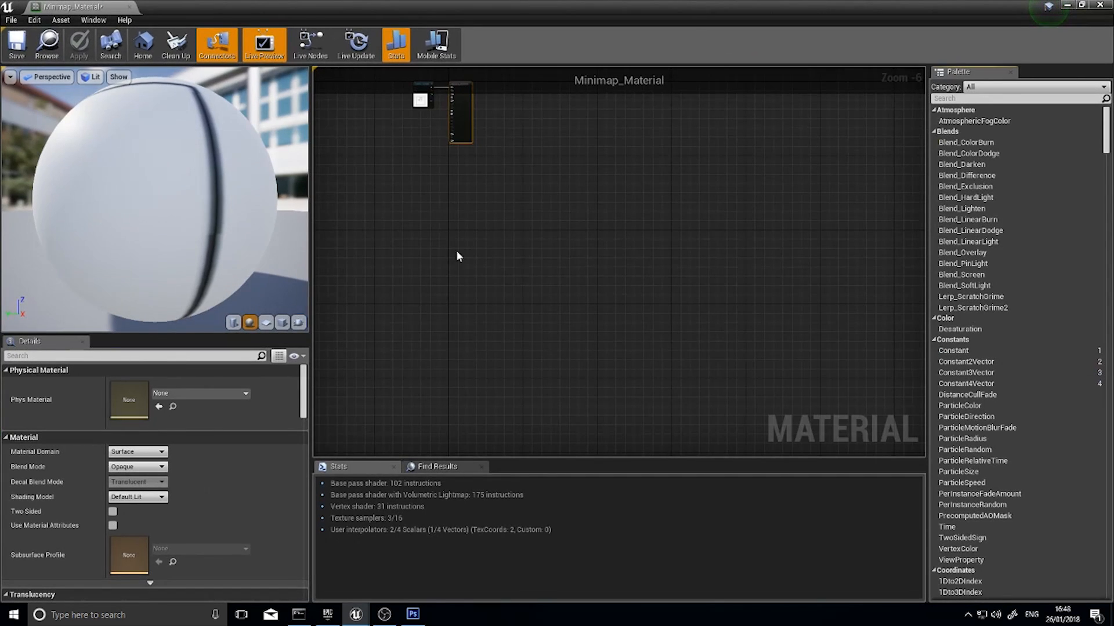
{"action": "scroll", "coordinate": [576, 305], "scroll_direction": "up", "scroll_amount": 3}
{"action": "right_click_drag", "start_coordinate": [550, 289], "coordinate": [626, 305]}
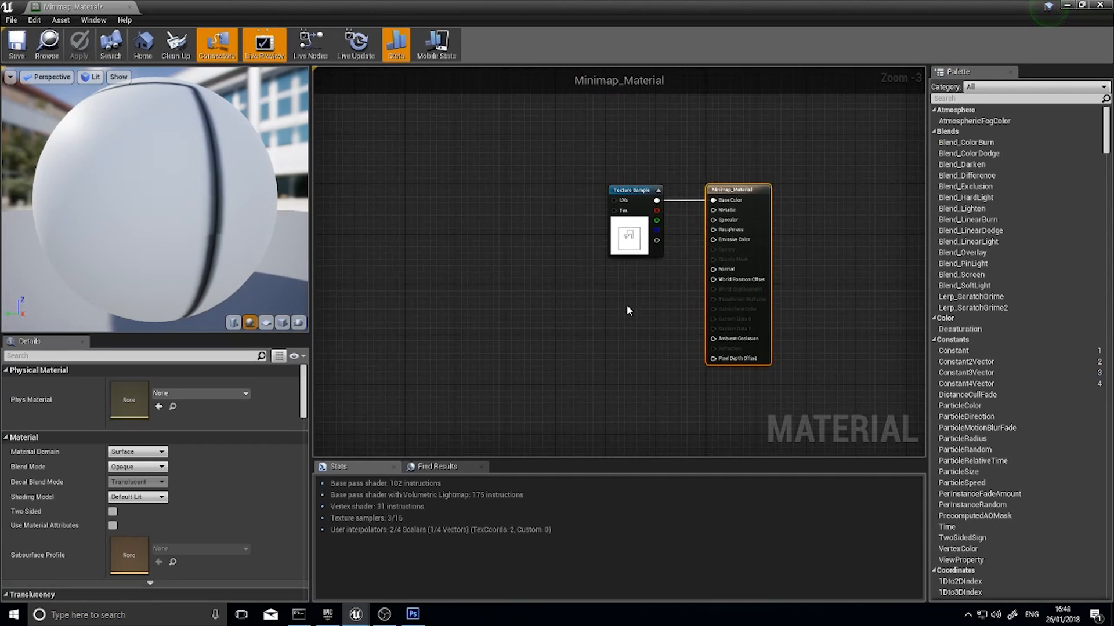
{"action": "left_click_drag", "start_coordinate": [624, 236], "coordinate": [546, 236]}
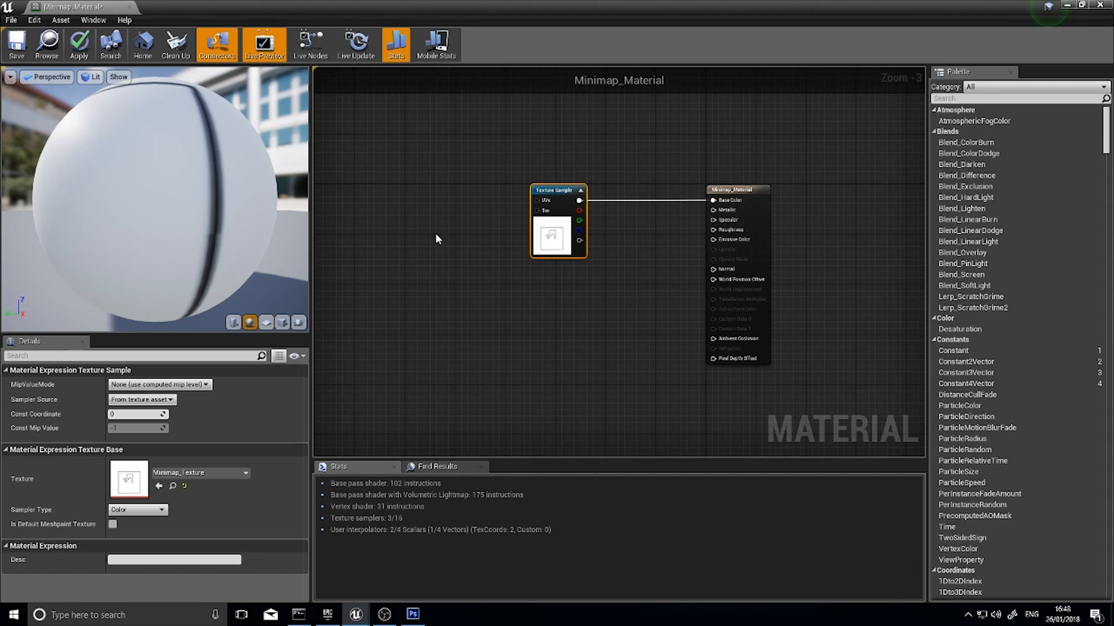
{"action": "left_click_drag", "start_coordinate": [542, 247], "coordinate": [592, 248]}
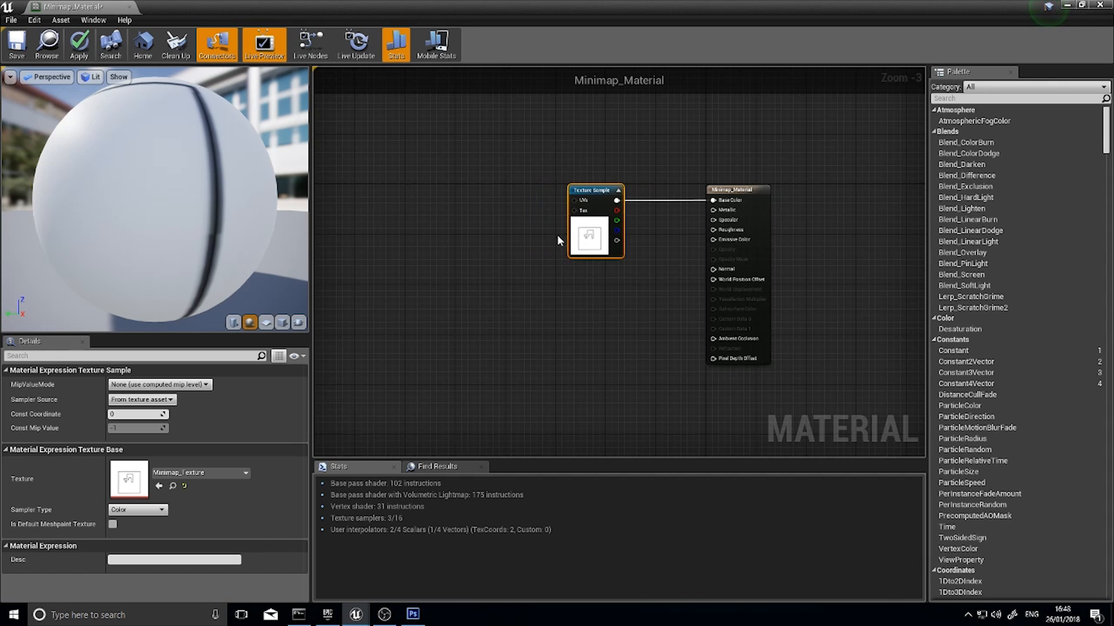
{"action": "left_click_drag", "start_coordinate": [741, 190], "coordinate": [766, 193]}
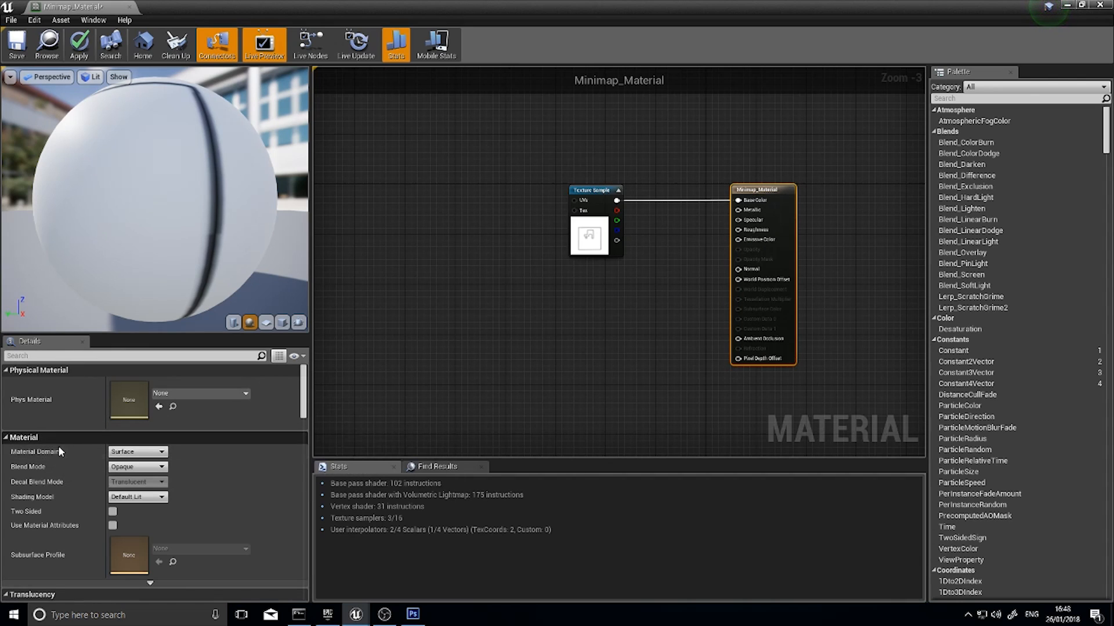
Set the material domain to User Interface and connect the Texture Sample's colour output to Final Color
{"action": "left_click", "coordinate": [143, 458]}
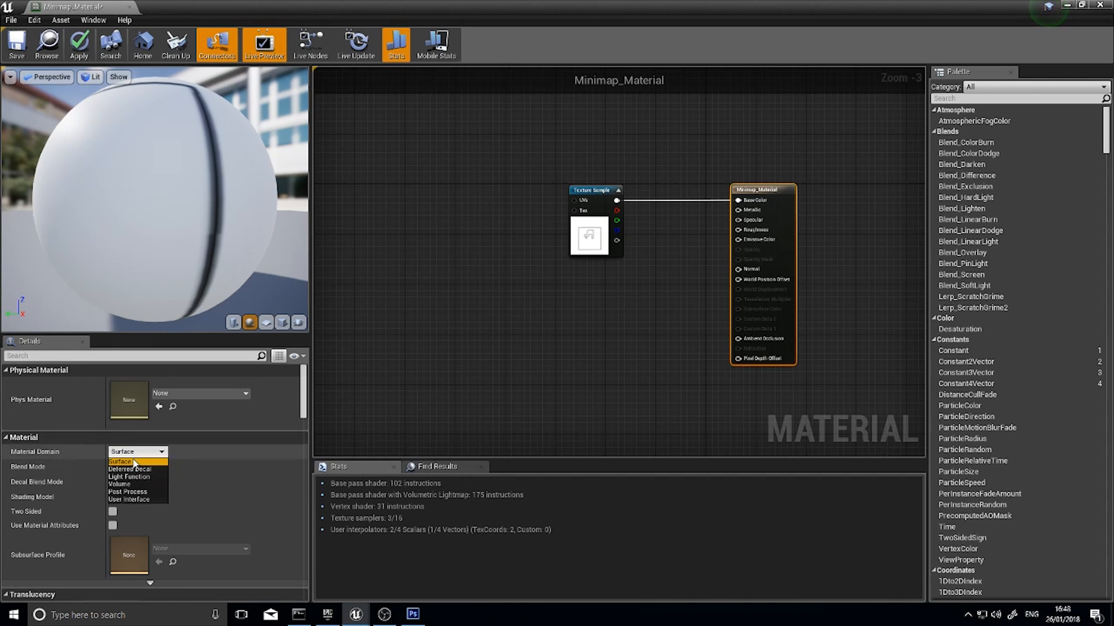
{"action": "left_click", "coordinate": [127, 499]}
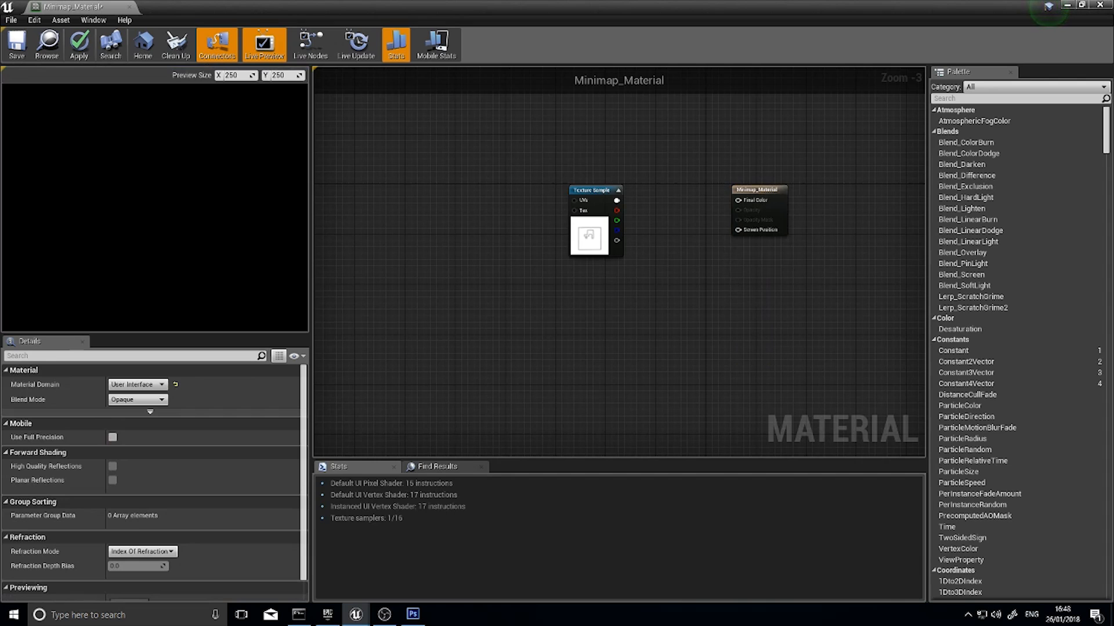
{"action": "right_click_drag", "start_coordinate": [768, 198], "coordinate": [647, 242]}
{"action": "left_click_drag", "start_coordinate": [645, 235], "coordinate": [613, 235]}
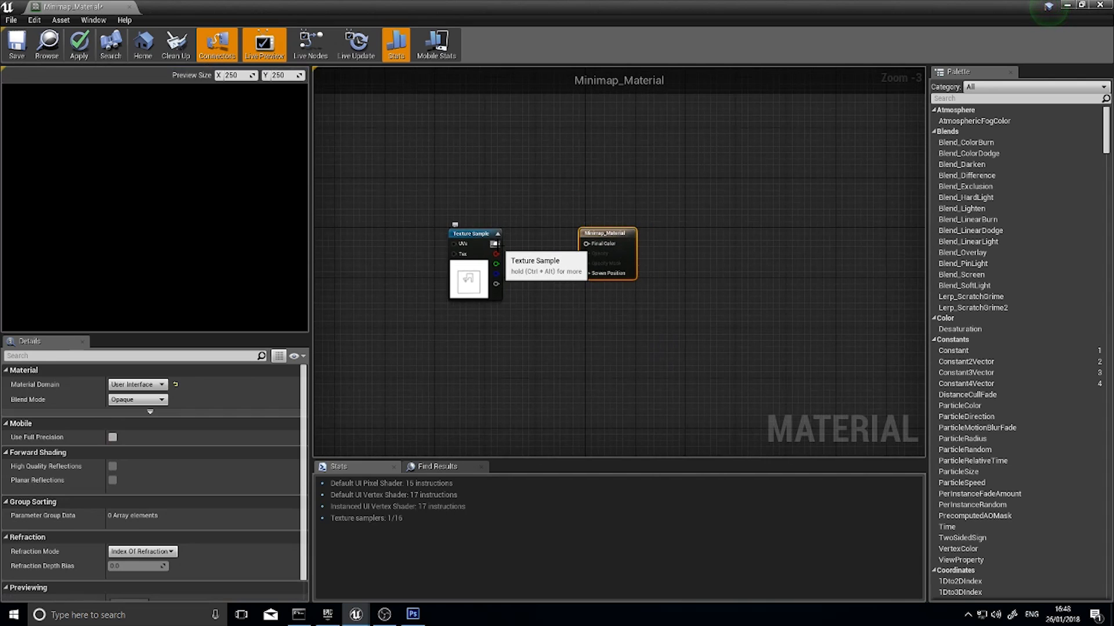
{"action": "left_click_drag", "start_coordinate": [496, 243], "coordinate": [591, 246]}
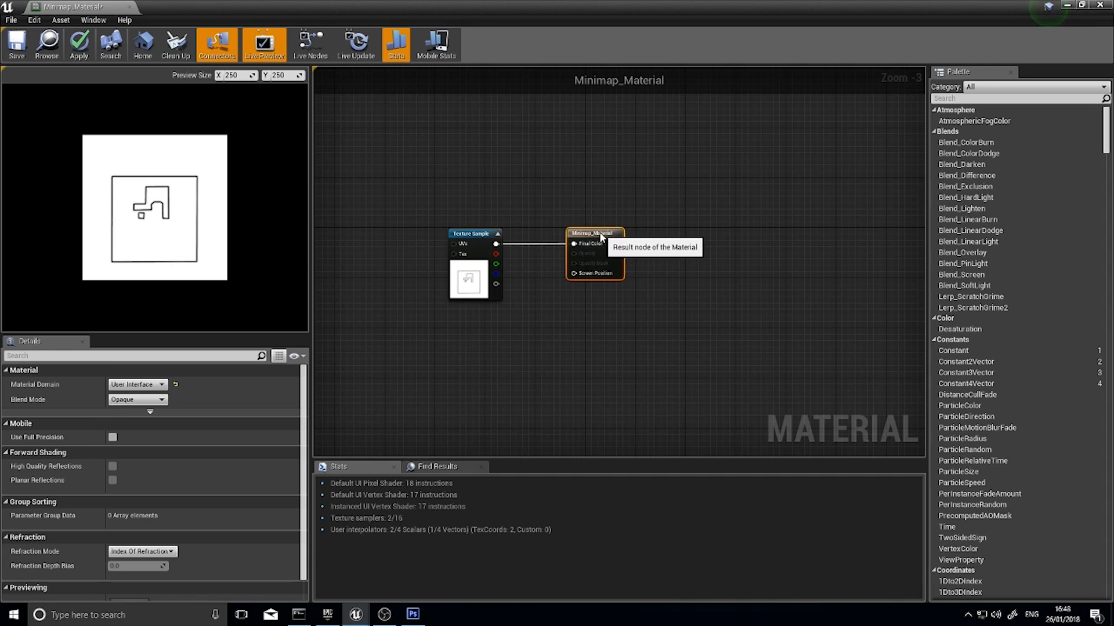
{"action": "right_click_drag", "start_coordinate": [530, 303], "coordinate": [700, 311]}
{"action": "scroll", "coordinate": [696, 290], "scroll_direction": "up", "scroll_amount": 3}
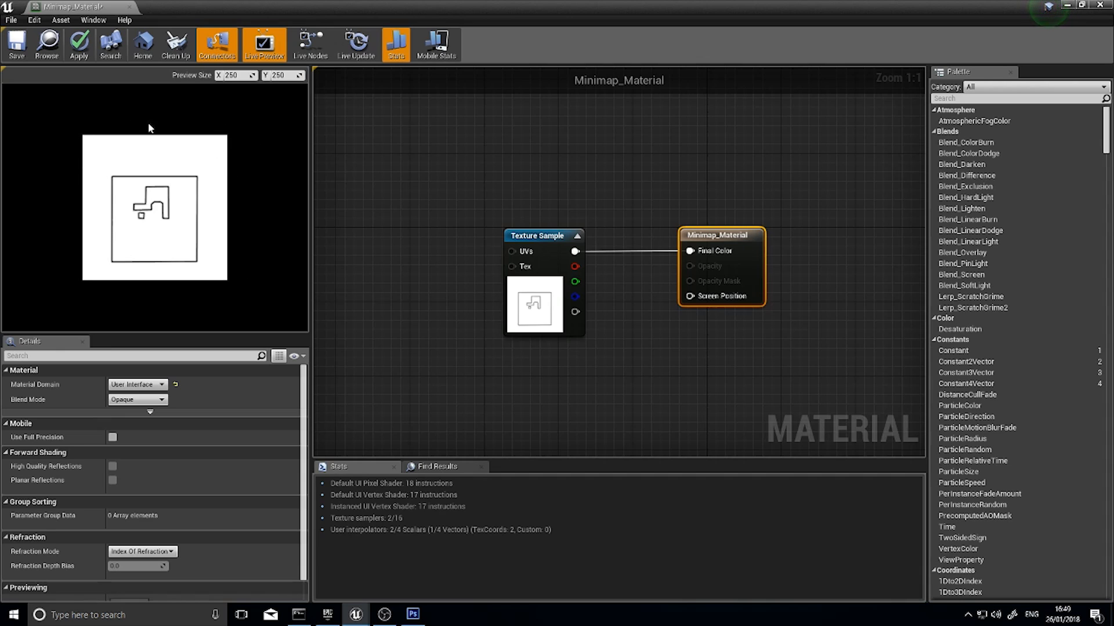
{"action": "right_click_drag", "start_coordinate": [478, 286], "coordinate": [540, 283]}
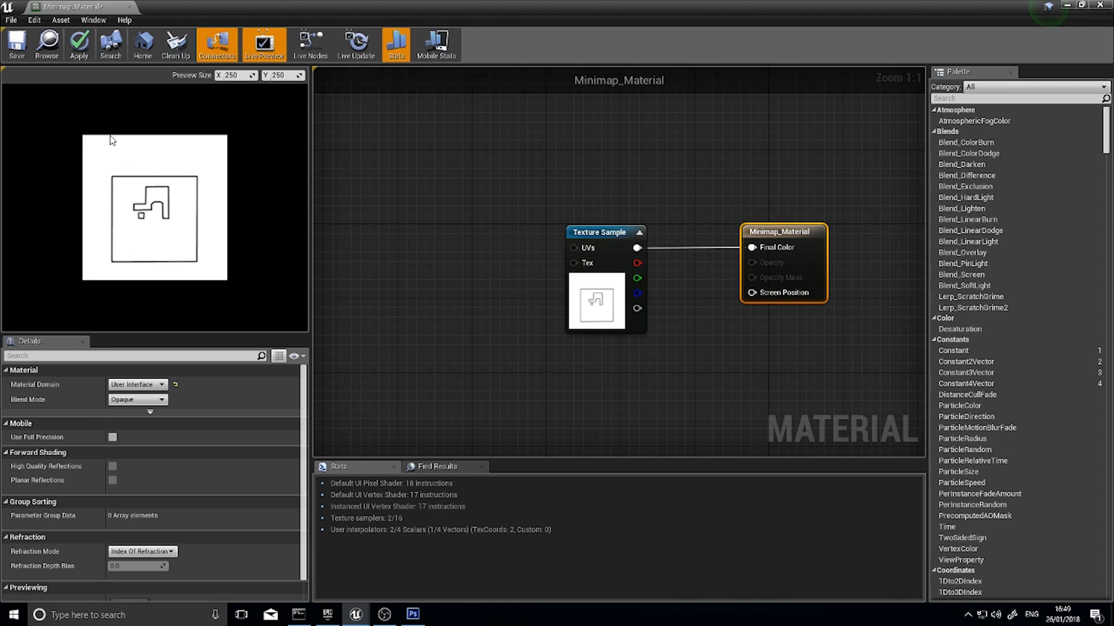
{"action": "right_click_drag", "start_coordinate": [470, 263], "coordinate": [579, 259]}
{"action": "right_click_drag", "start_coordinate": [505, 254], "coordinate": [629, 266]}
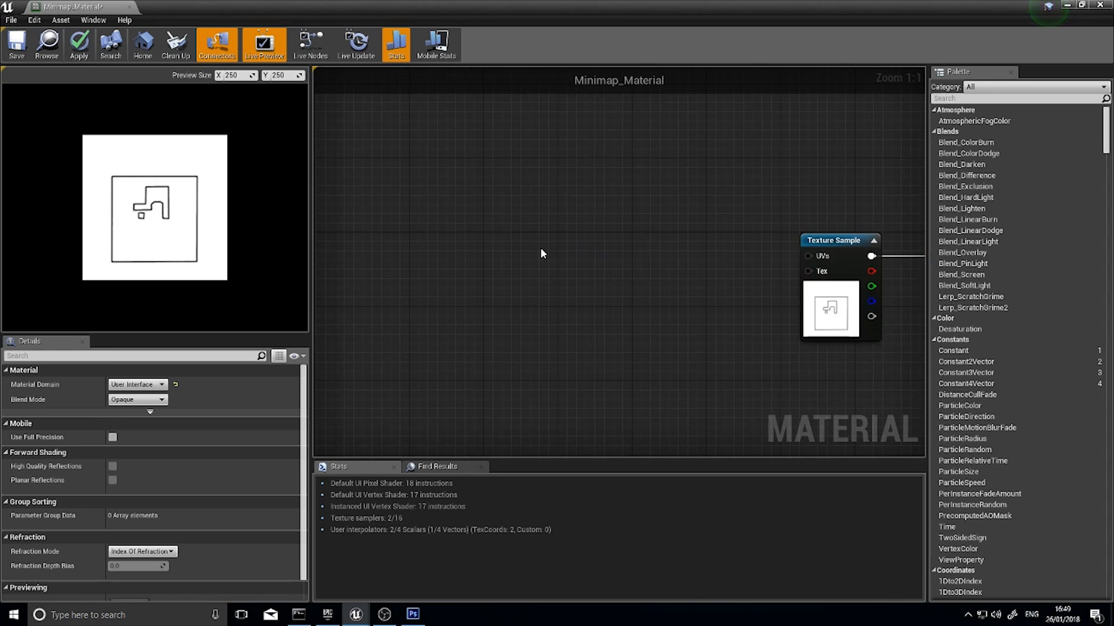
Create a Material Parameter Collection named Minimap_Data in the ThirdPersonBP folder
{"action": "right_click_drag", "start_coordinate": [528, 242], "coordinate": [561, 263]}
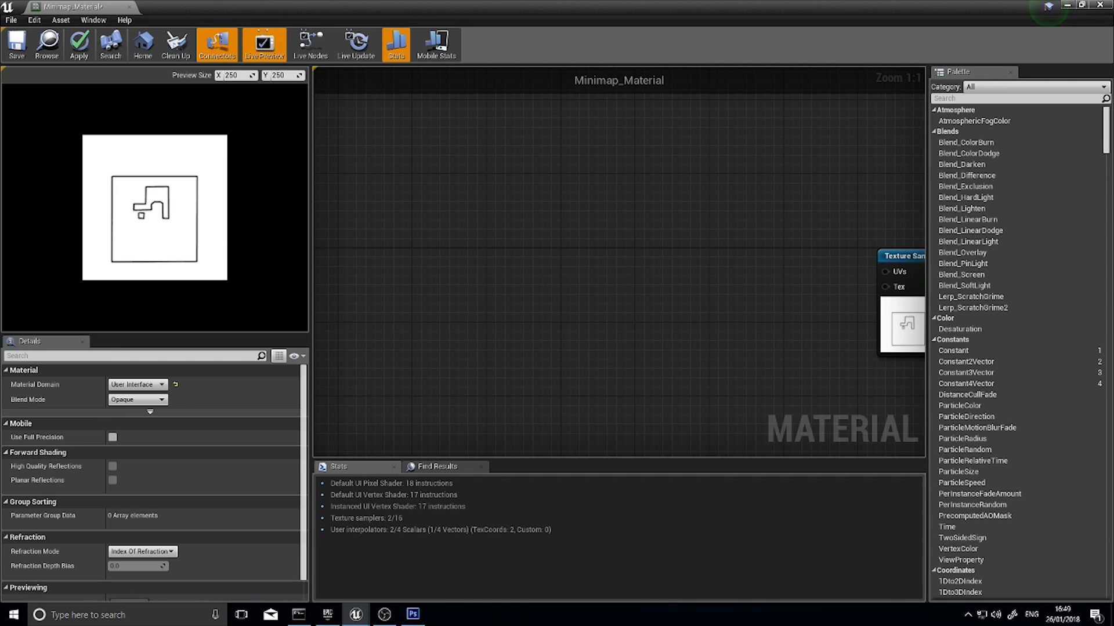
{"action": "right_click_drag", "start_coordinate": [611, 270], "coordinate": [509, 253]}
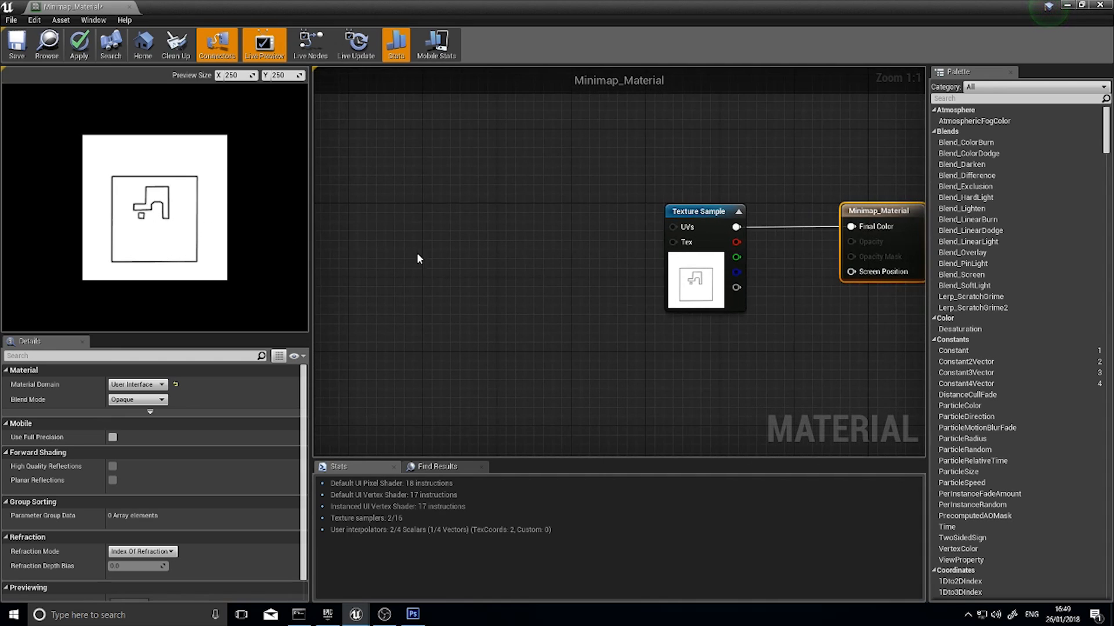
{"action": "left_click", "coordinate": [1067, 5]}
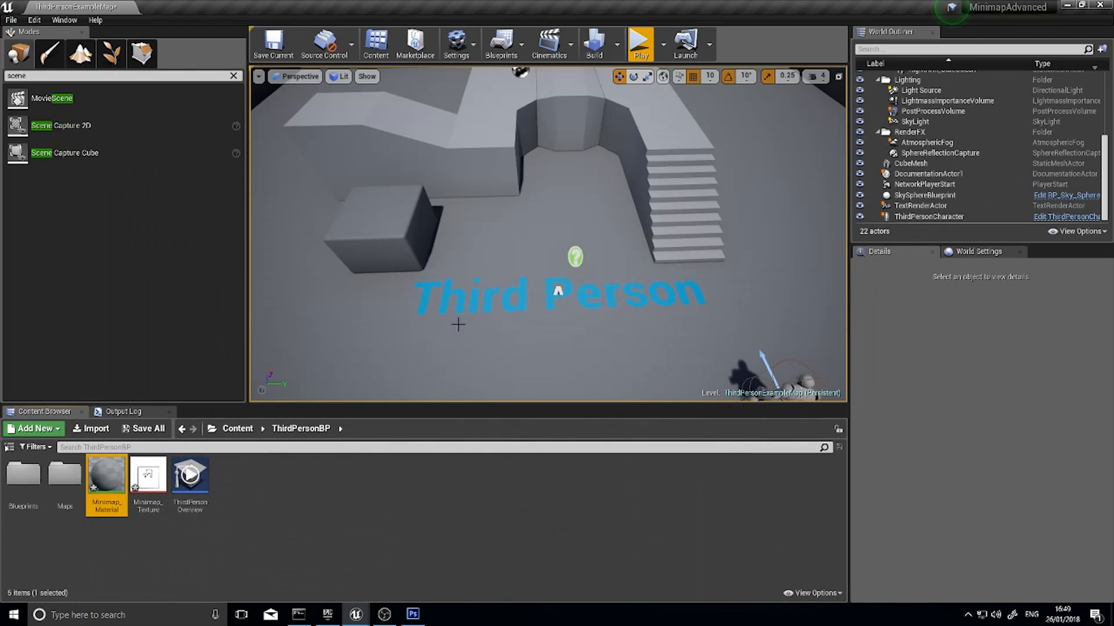
{"action": "left_click", "coordinate": [32, 428]}
{"action": "mouse_move", "coordinate": [85, 342]}
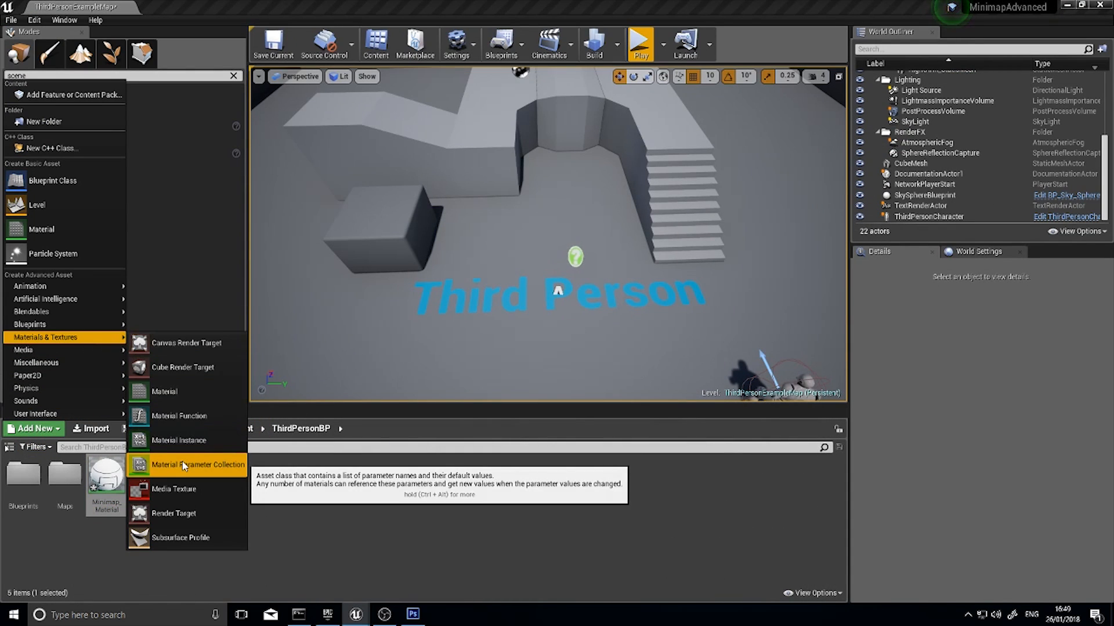
{"action": "left_click", "coordinate": [203, 466]}
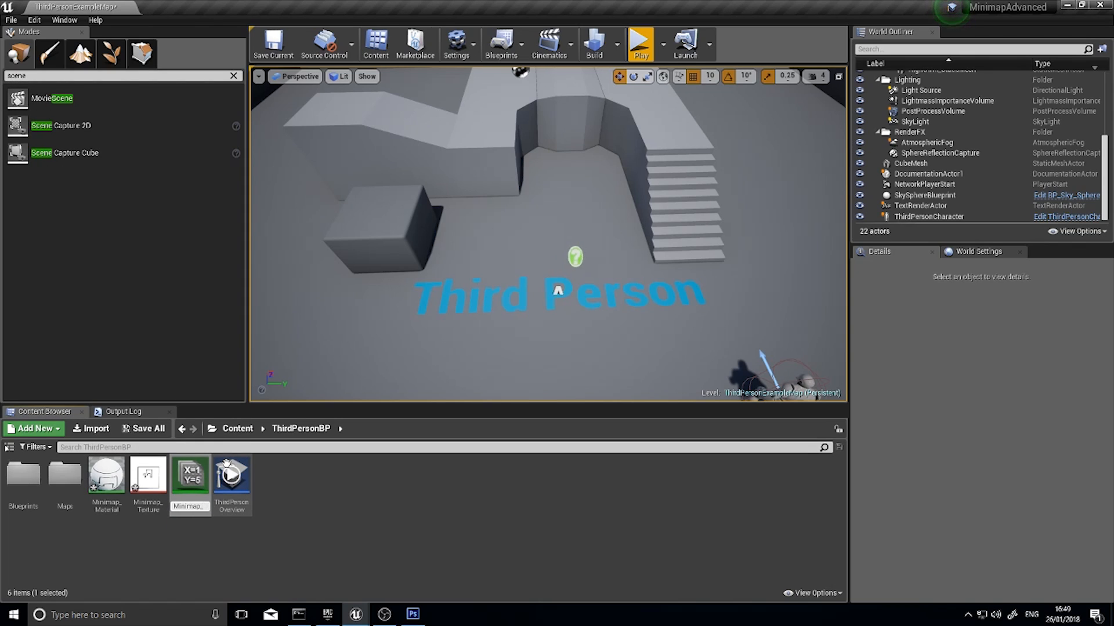
{"action": "type", "text": "Minimap_Data"}
{"action": "key", "text": "Return"}
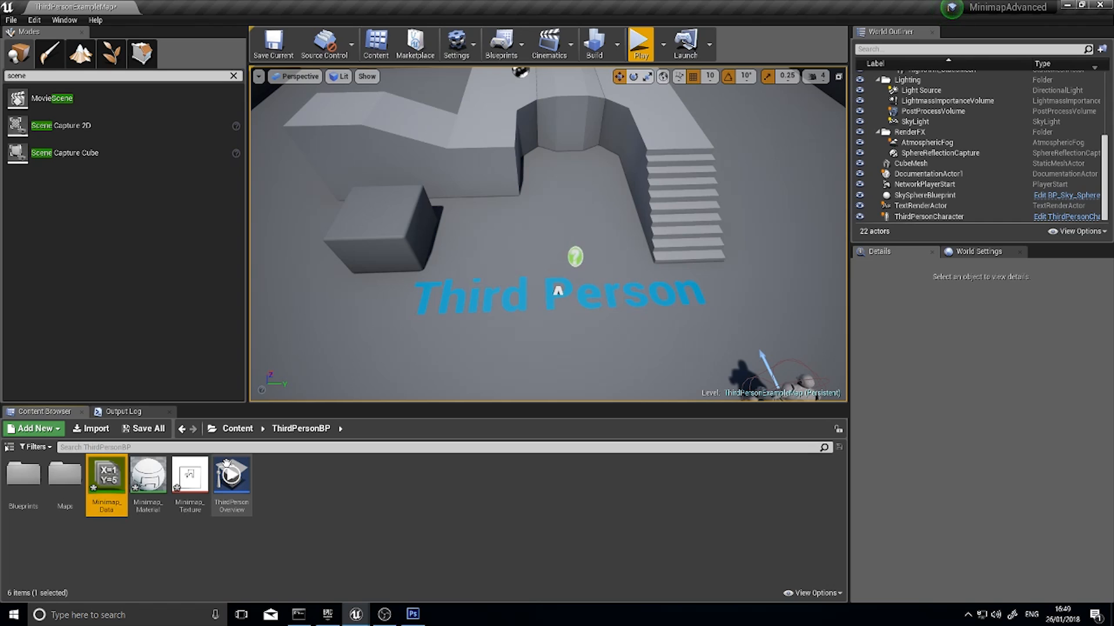
Open Minimap_Data and add two scalar parameters named X and Y
{"action": "double_click", "coordinate": [109, 473]}
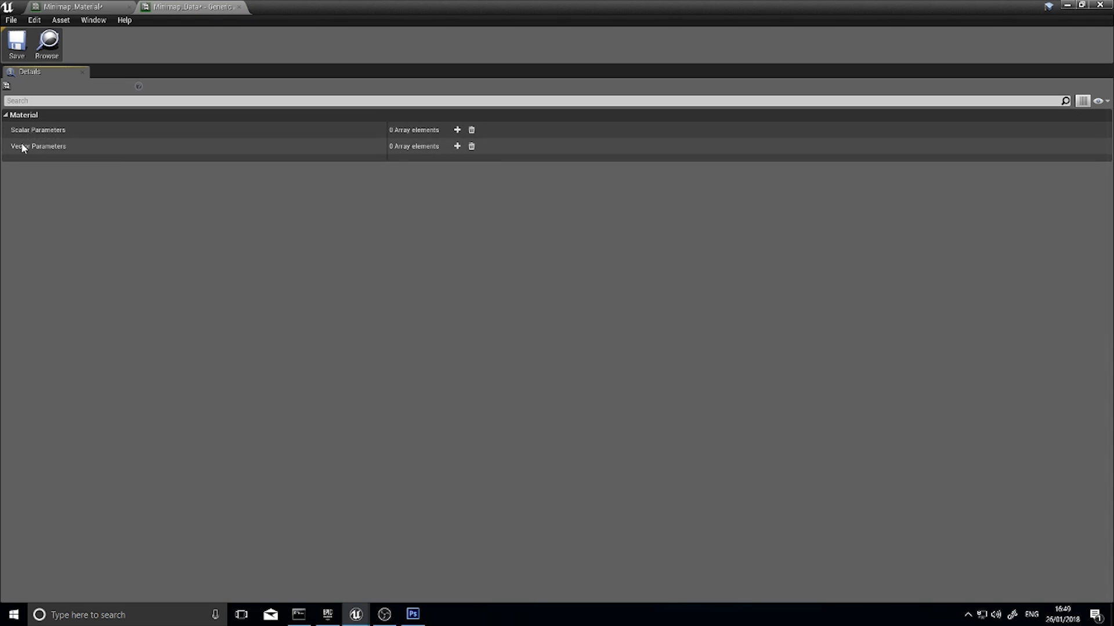
{"action": "left_click", "coordinate": [457, 130]}
{"action": "left_click", "coordinate": [410, 173]}
{"action": "type", "text": "Scalar"}
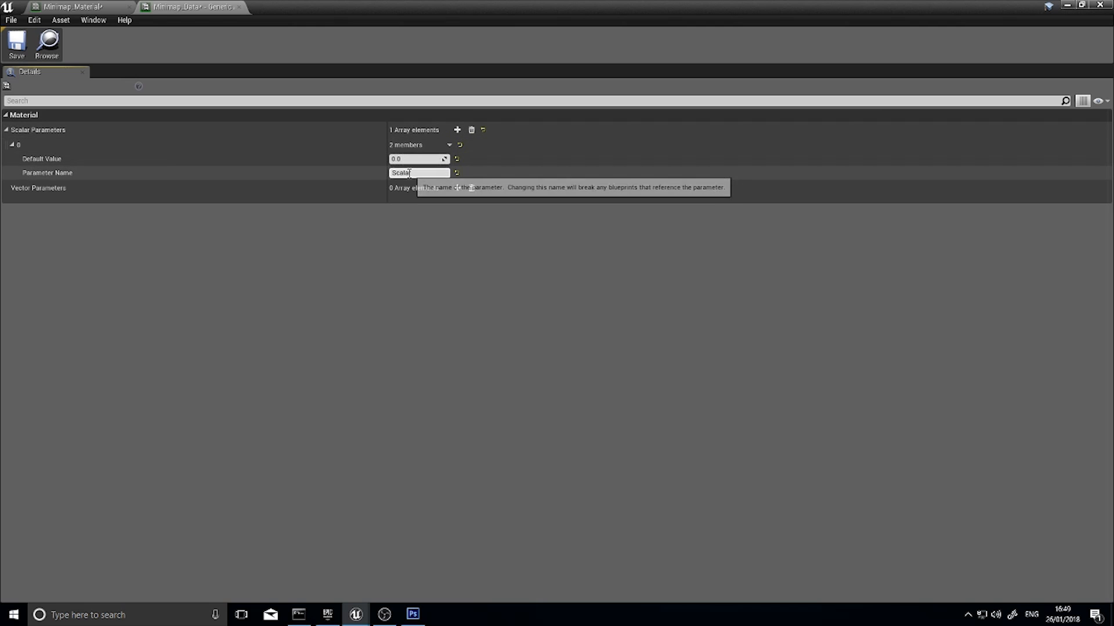
{"action": "double_click", "coordinate": [410, 173]}
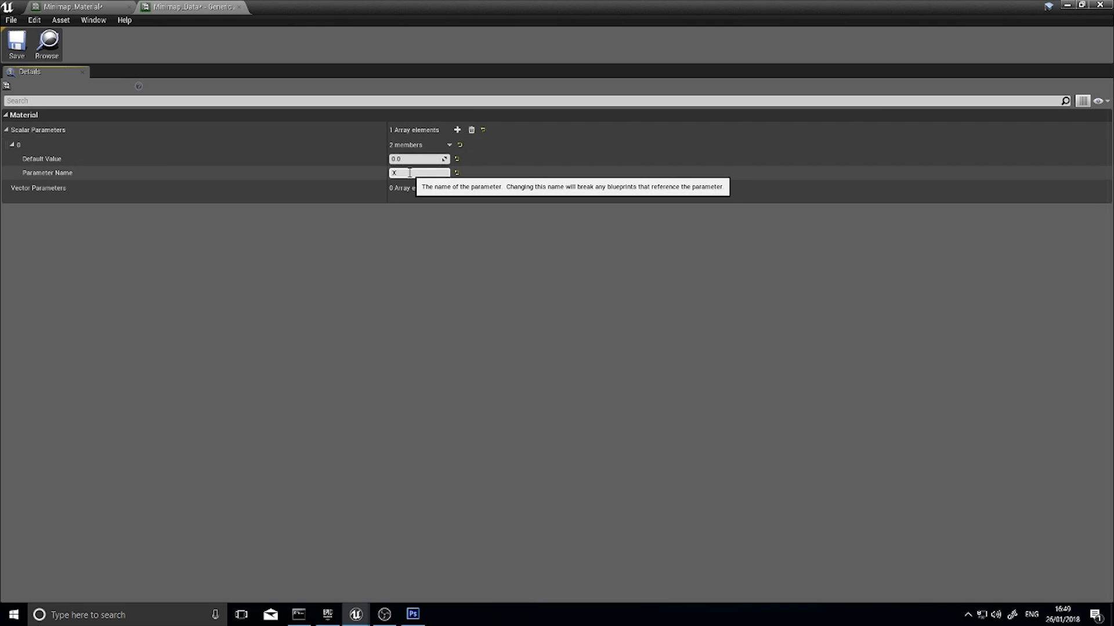
{"action": "type", "text": "X"}
{"action": "left_click", "coordinate": [457, 130]}
{"action": "left_click", "coordinate": [410, 214]}
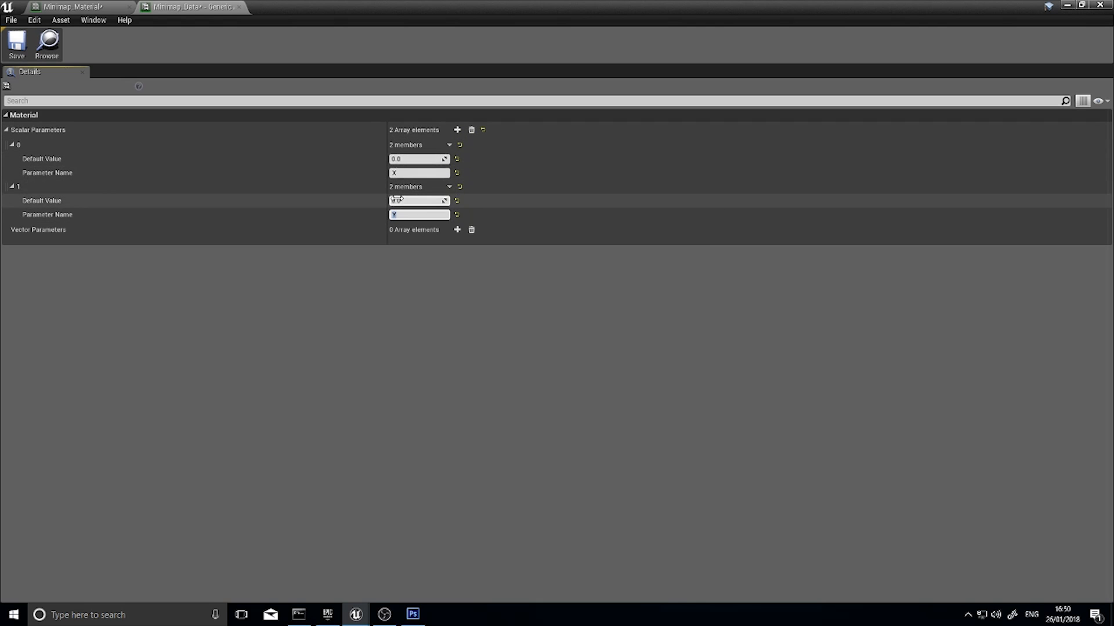
Add a third scalar parameter named Zoom with a default value of 0.5
{"action": "left_click", "coordinate": [457, 130]}
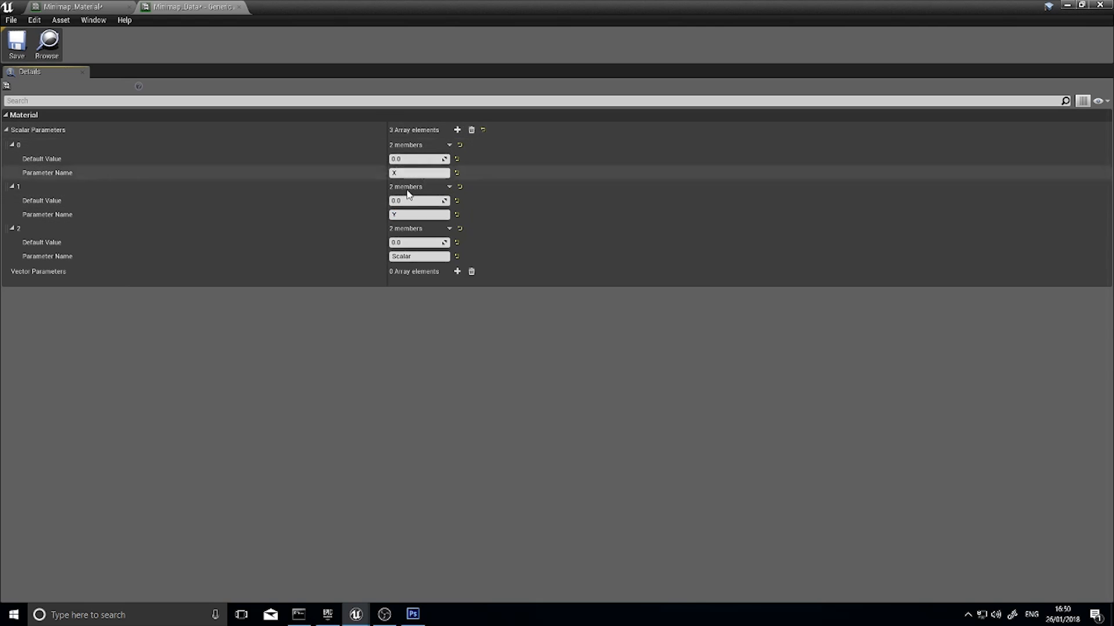
{"action": "left_click", "coordinate": [413, 256]}
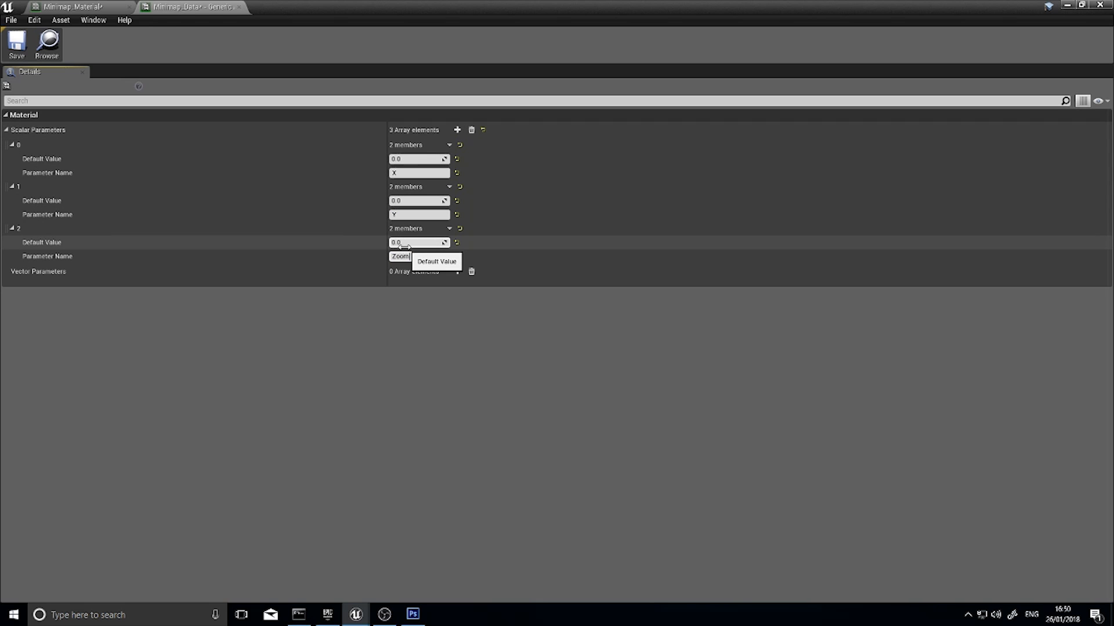
{"action": "left_click", "coordinate": [406, 243]}
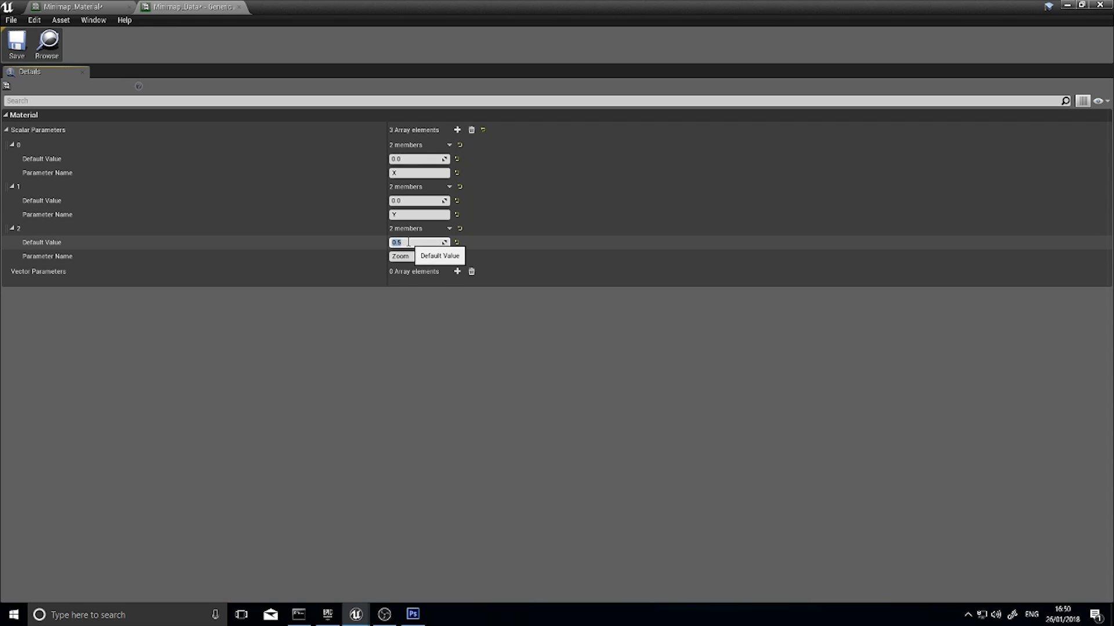
Add a fourth scalar parameter named Dimensions, then save Minimap_Data and close its editor
{"action": "left_click", "coordinate": [457, 130]}
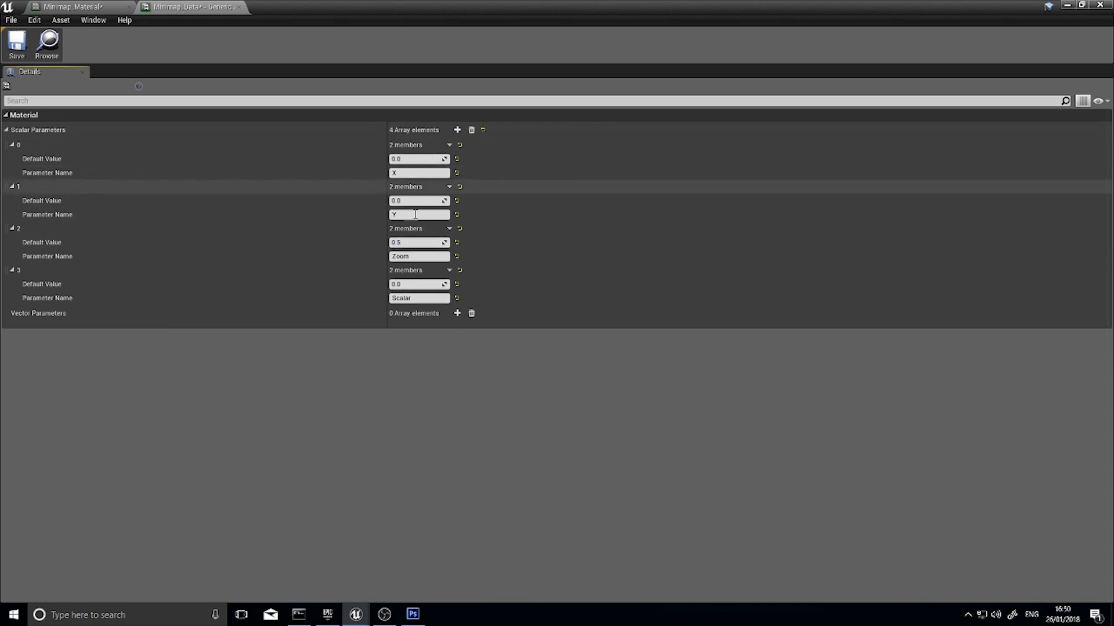
{"action": "left_click", "coordinate": [405, 299]}
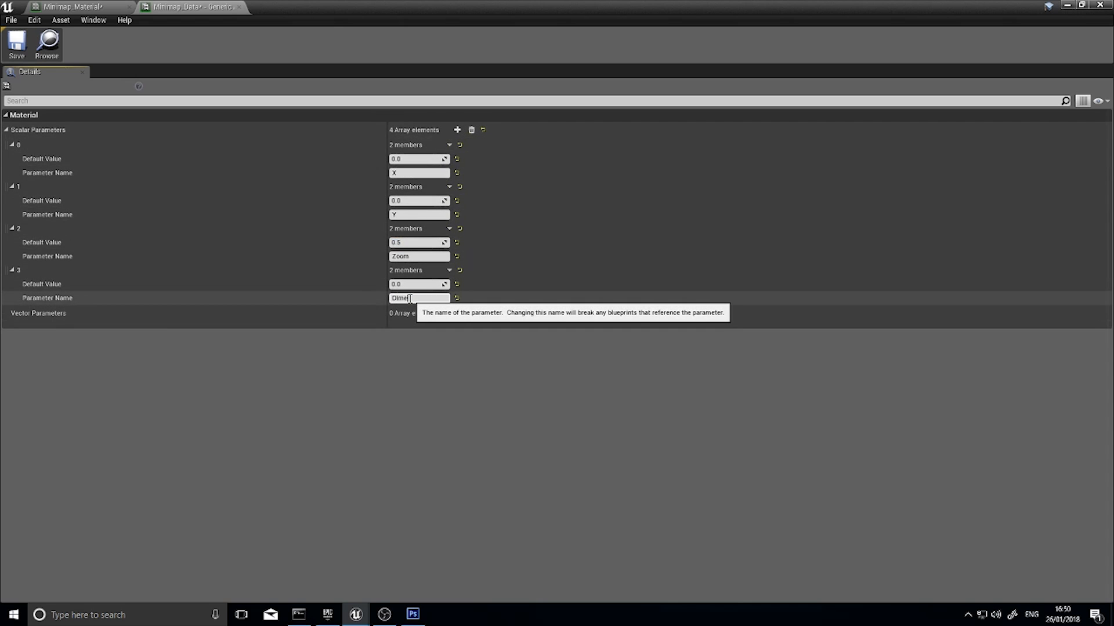
{"action": "left_click", "coordinate": [406, 285]}
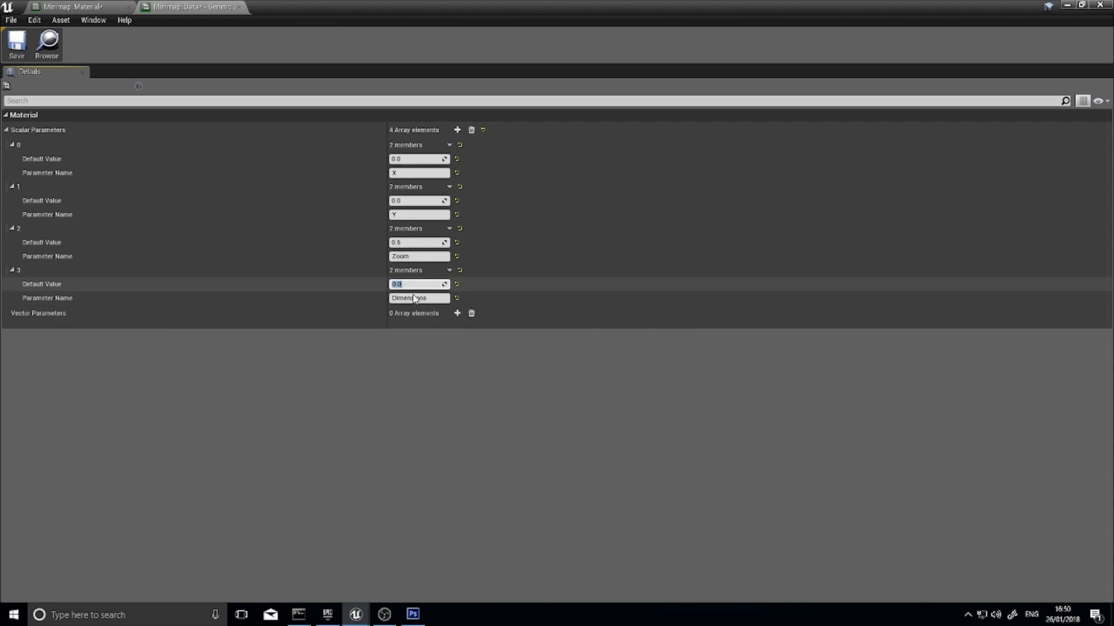
{"action": "left_click", "coordinate": [16, 44]}
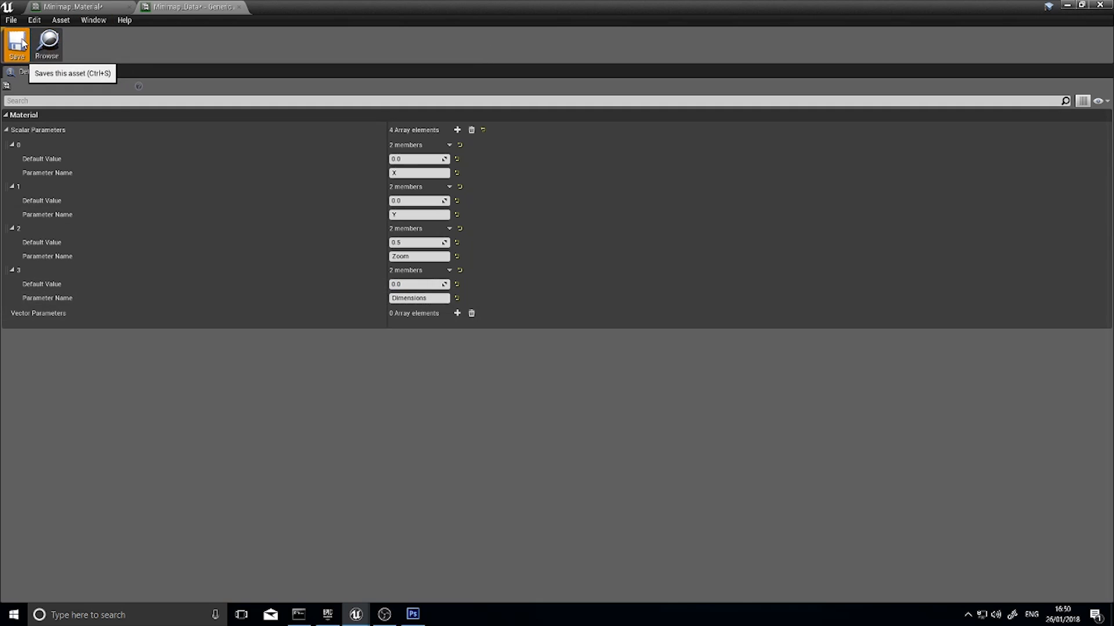
{"action": "left_click", "coordinate": [239, 6]}
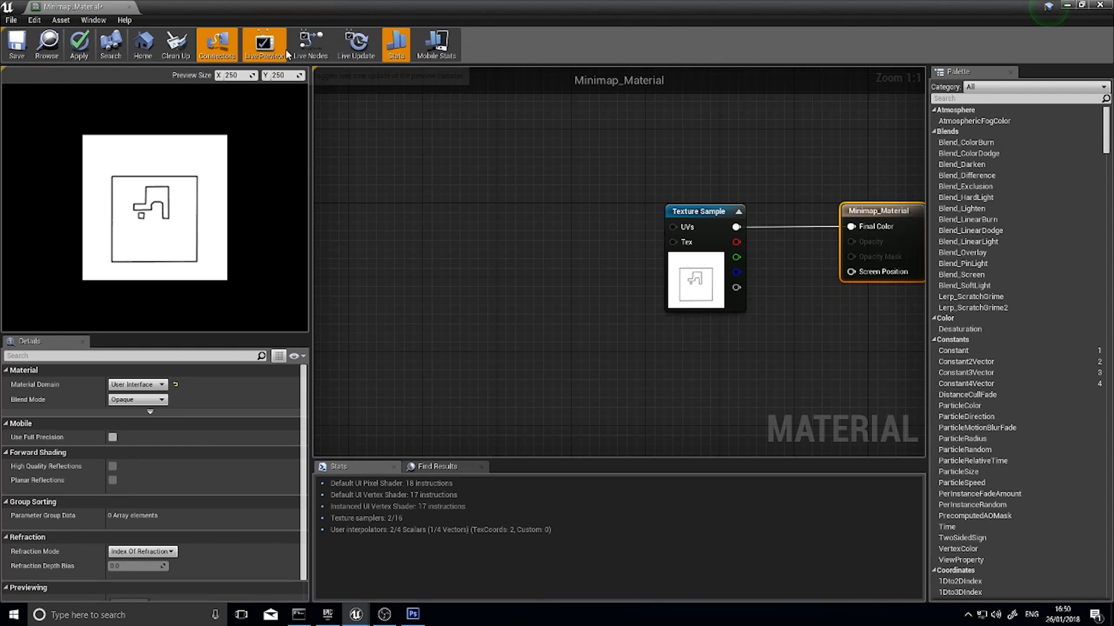
Add a CollectionParameter node well before the Texture Sample node in Minimap_Material and collapse its preview
{"action": "right_click_drag", "start_coordinate": [488, 287], "coordinate": [508, 324]}
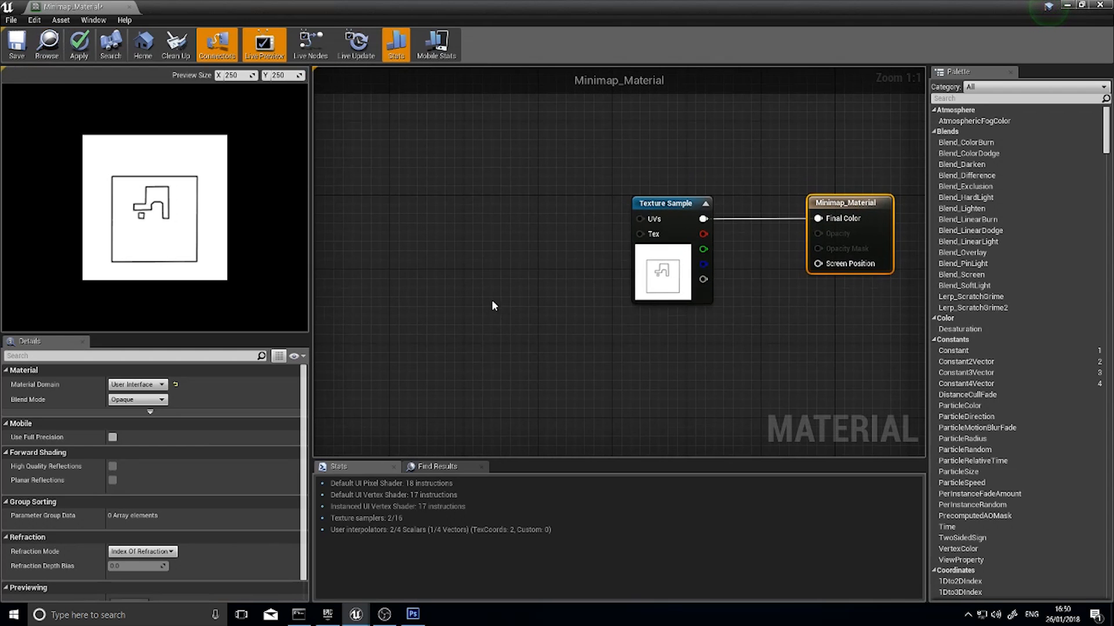
{"action": "right_click_drag", "start_coordinate": [472, 226], "coordinate": [565, 222]}
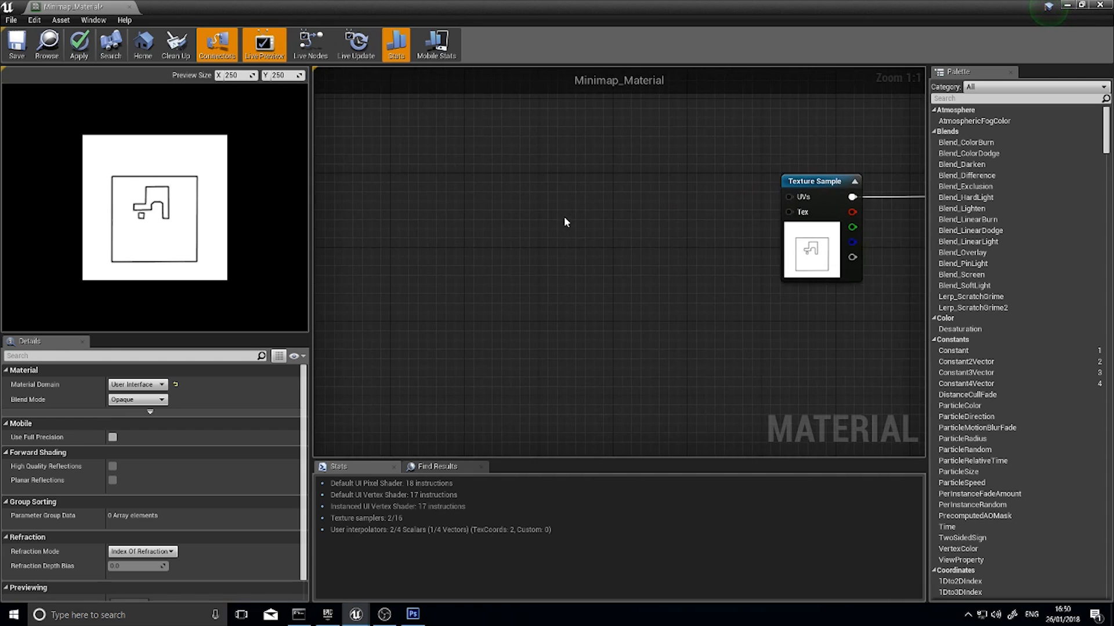
{"action": "right_click", "coordinate": [458, 230]}
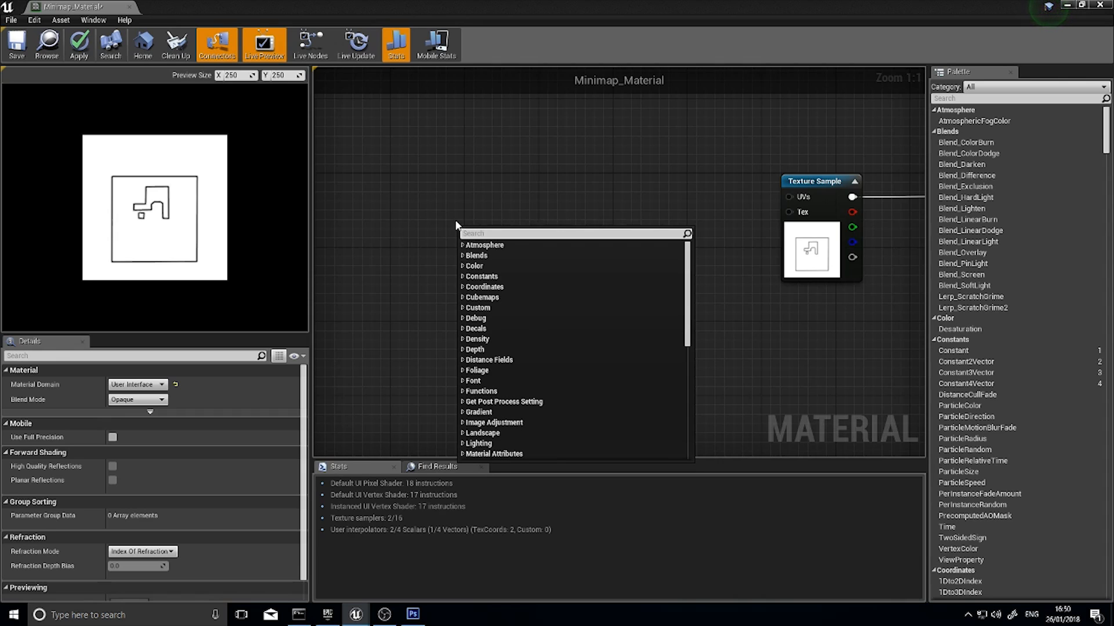
{"action": "type", "text": "parameter"}
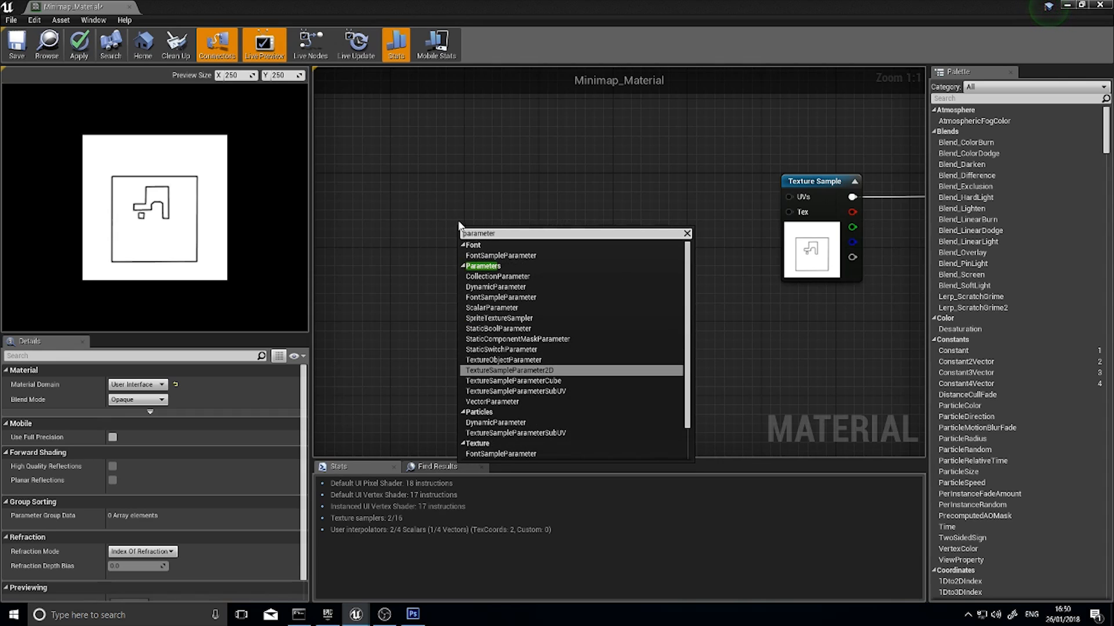
{"action": "left_click", "coordinate": [505, 278]}
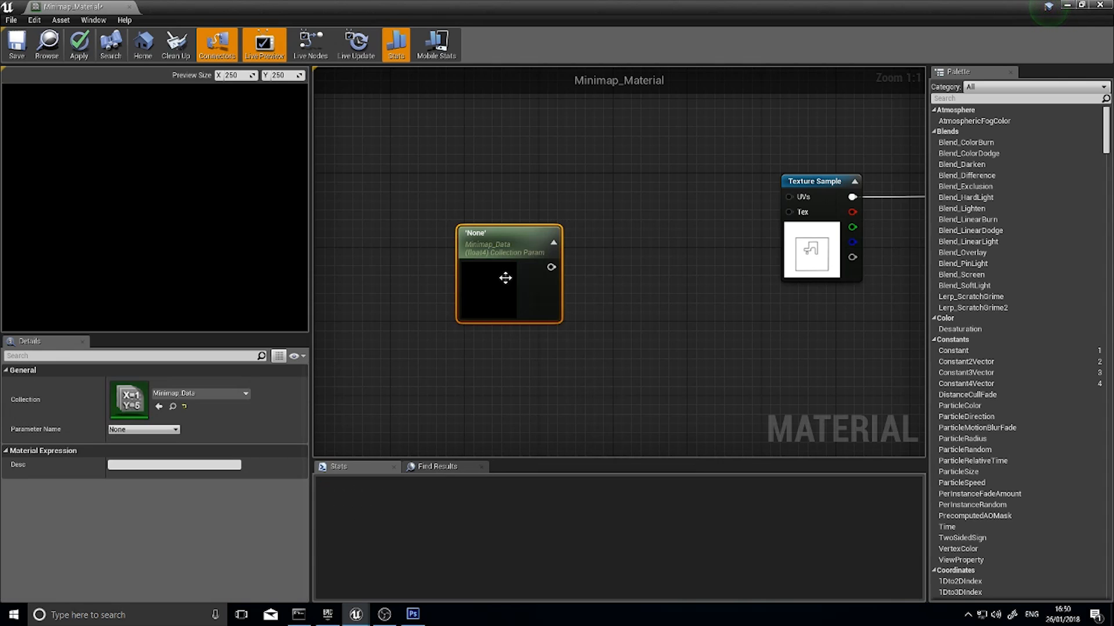
{"action": "left_click_drag", "start_coordinate": [505, 277], "coordinate": [457, 272]}
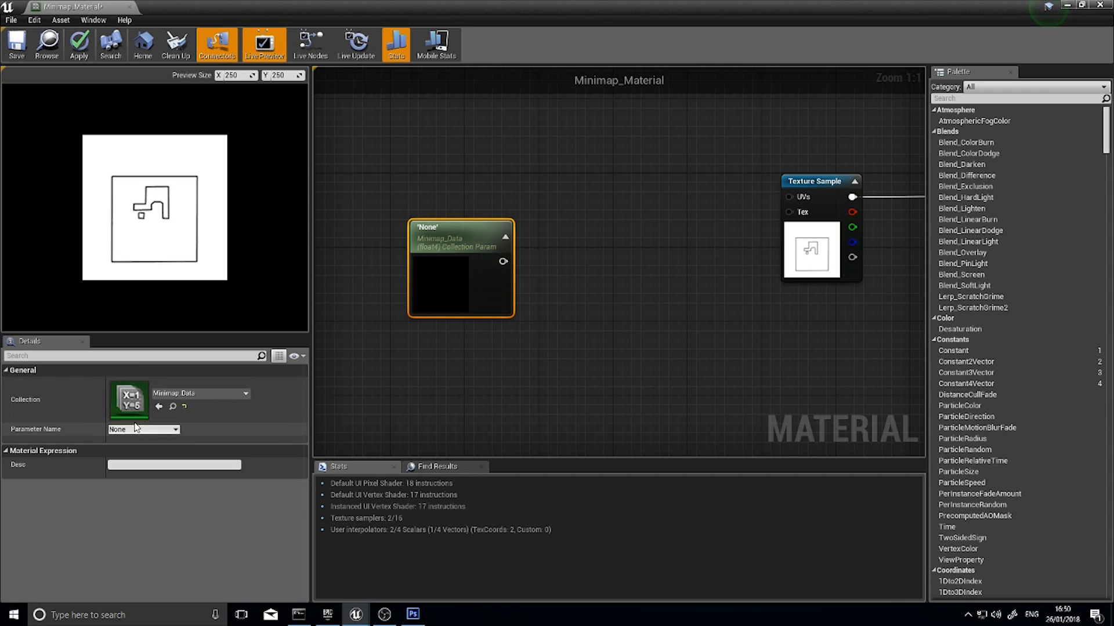
{"action": "left_click", "coordinate": [505, 238]}
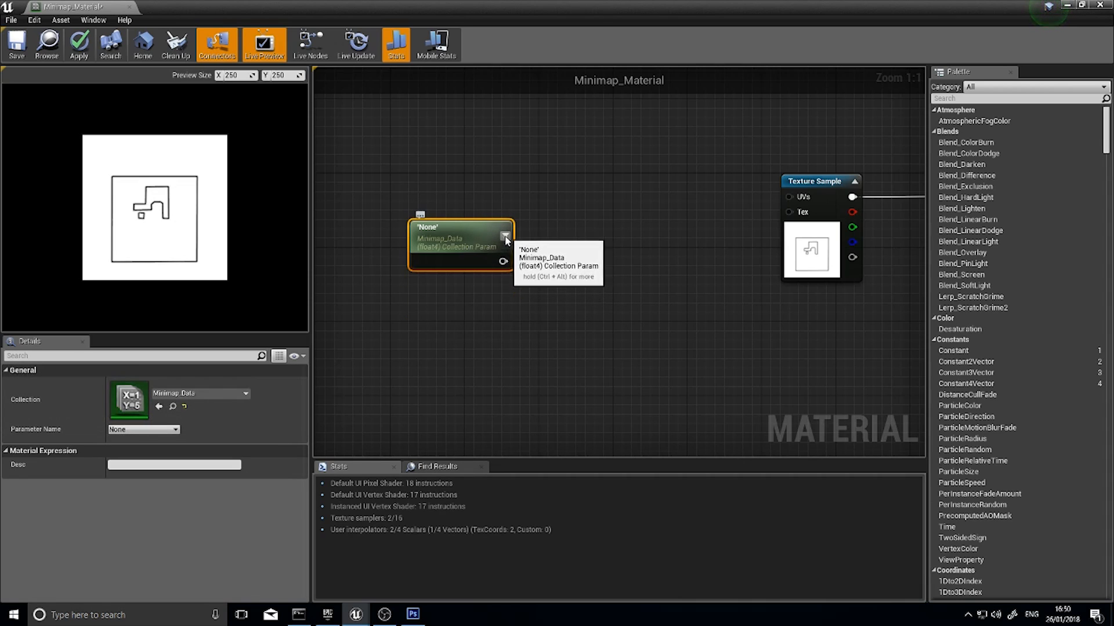
Set the collection parameter node to the Zoom parameter of Minimap_Data and move it further from the Texture Sample node
{"action": "left_click", "coordinate": [194, 394]}
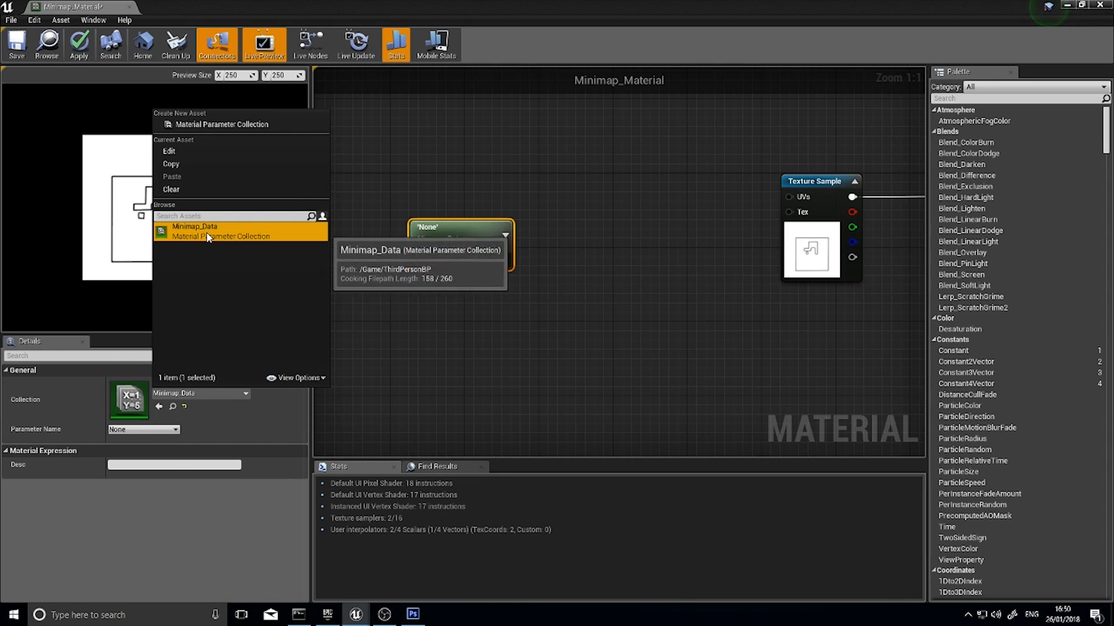
{"action": "left_click", "coordinate": [129, 395]}
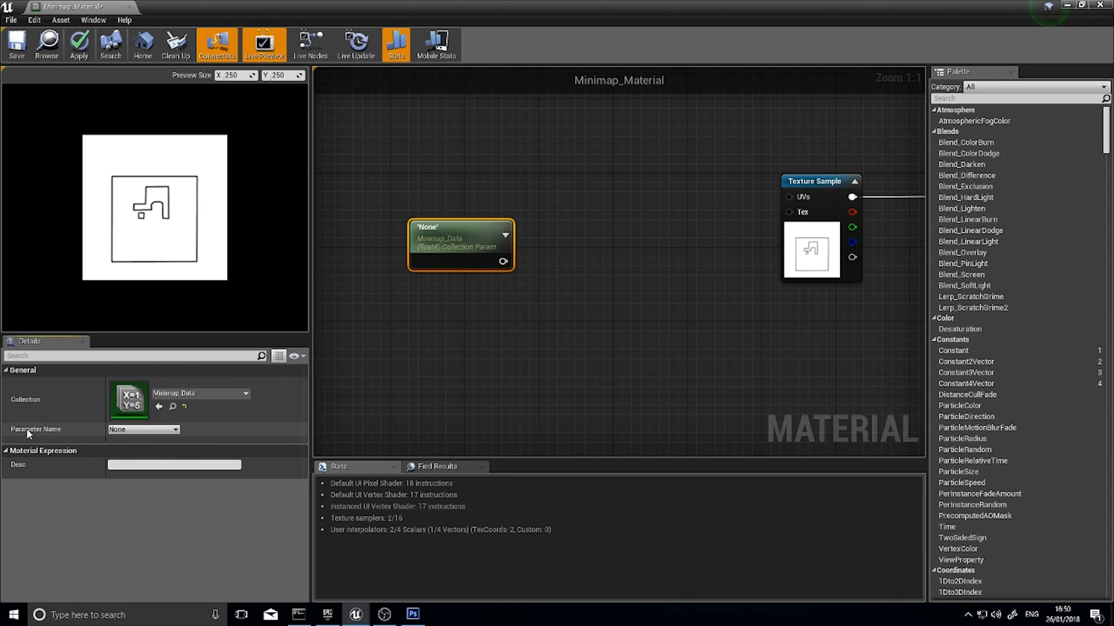
{"action": "left_click", "coordinate": [131, 429]}
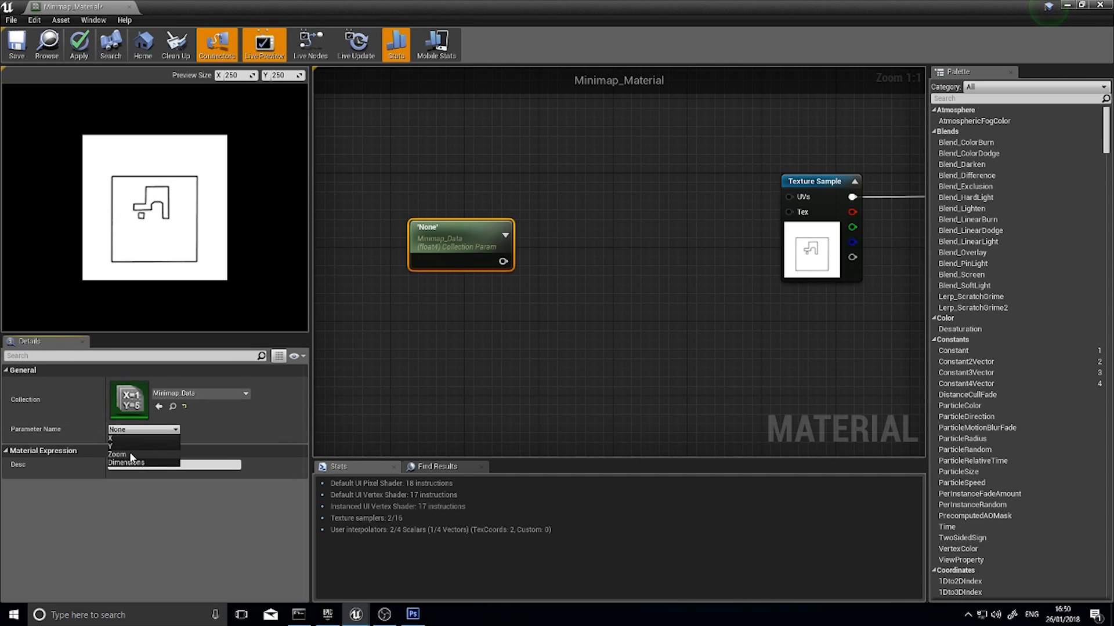
{"action": "left_click", "coordinate": [122, 455]}
{"action": "left_click_drag", "start_coordinate": [439, 255], "coordinate": [375, 283]}
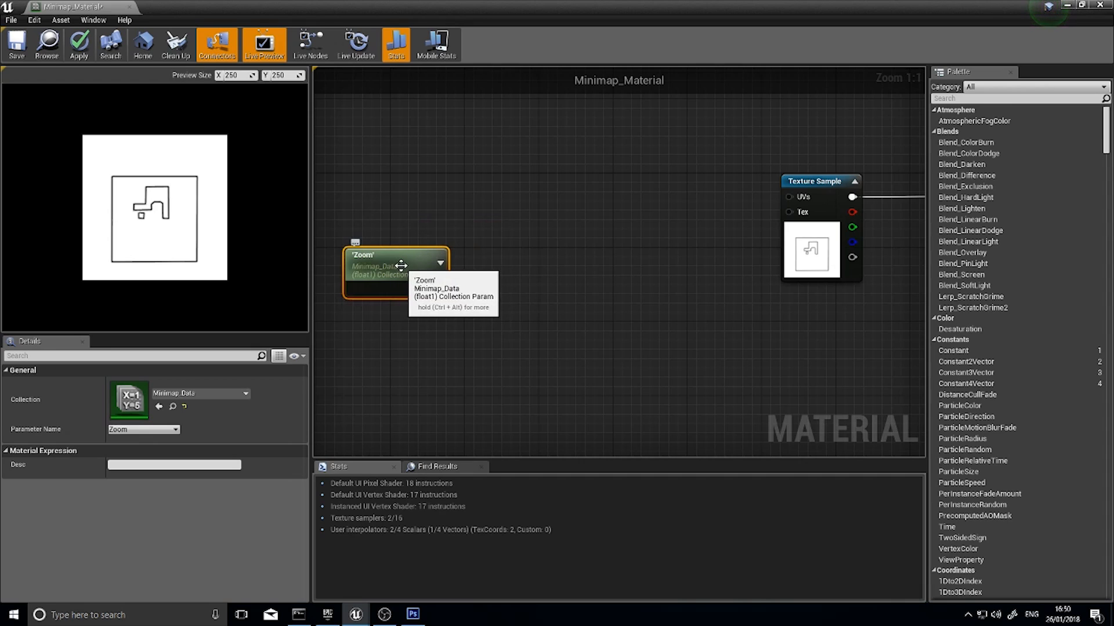
{"action": "right_click_drag", "start_coordinate": [457, 294], "coordinate": [510, 312]}
{"action": "left_click_drag", "start_coordinate": [470, 284], "coordinate": [466, 292]}
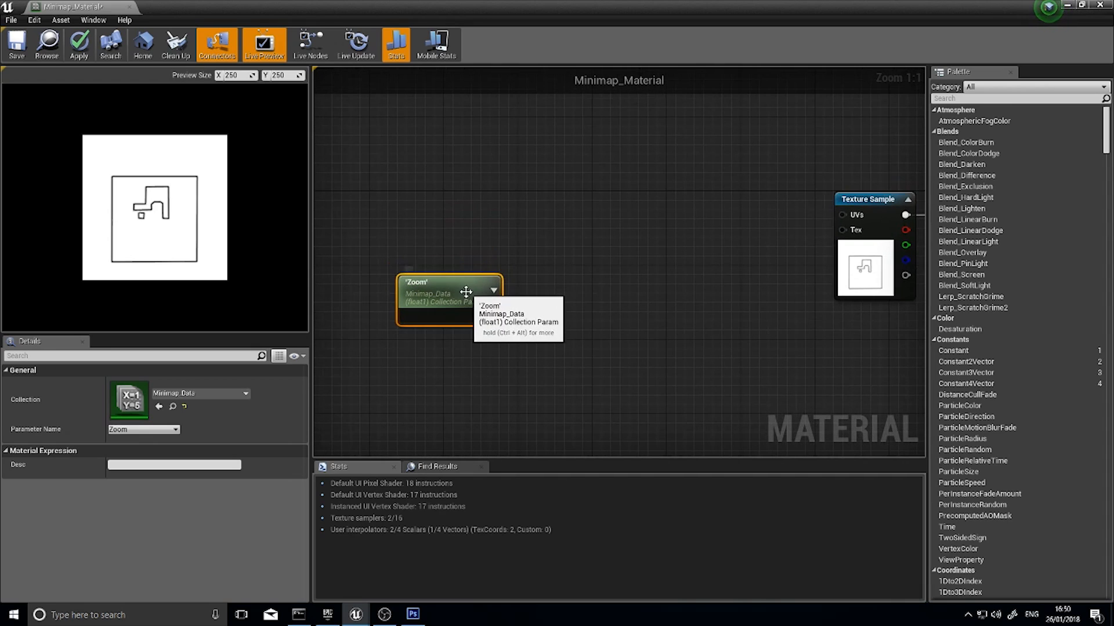
Add a TextureCoordinate node and place it just above the Zoom parameter node
{"action": "right_click", "coordinate": [438, 217]}
{"action": "type", "text": "texture"}
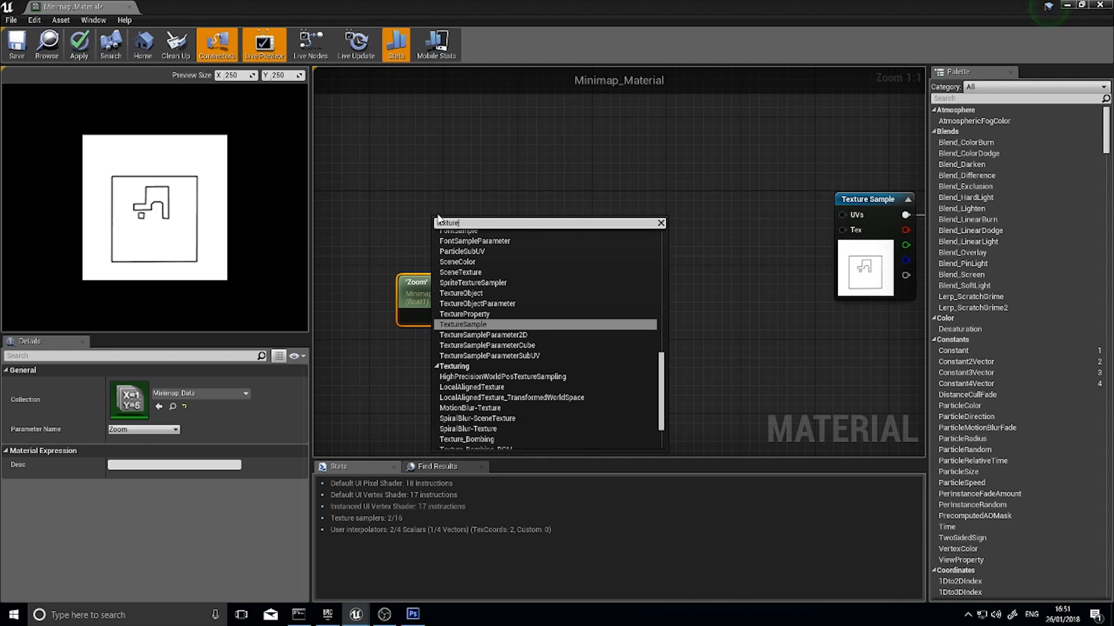
{"action": "type", "text": "coo"}
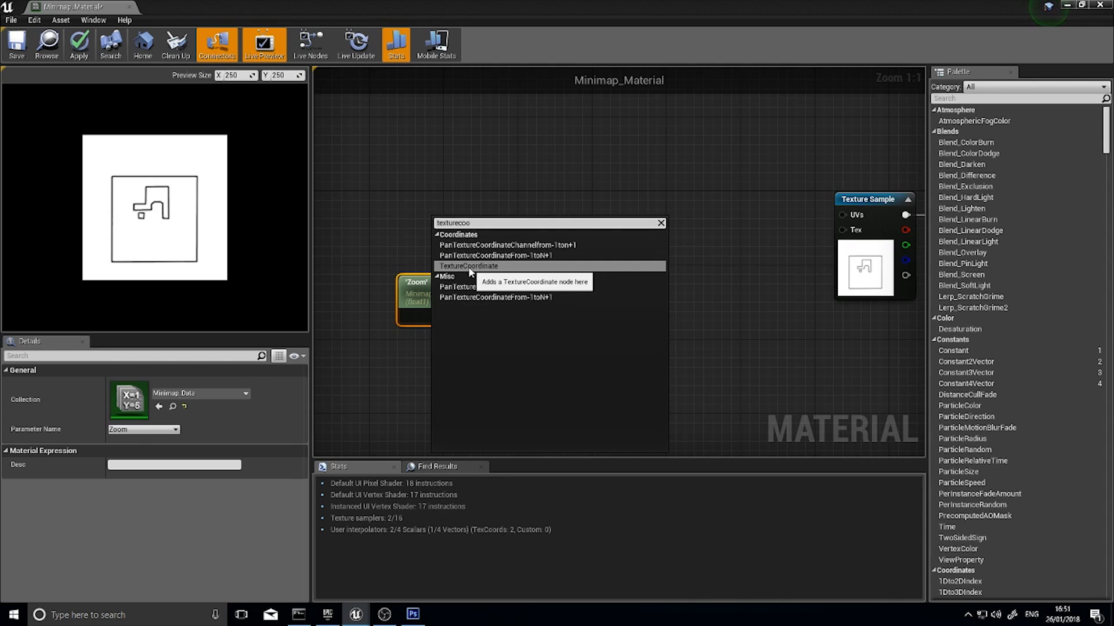
{"action": "left_click", "coordinate": [464, 267]}
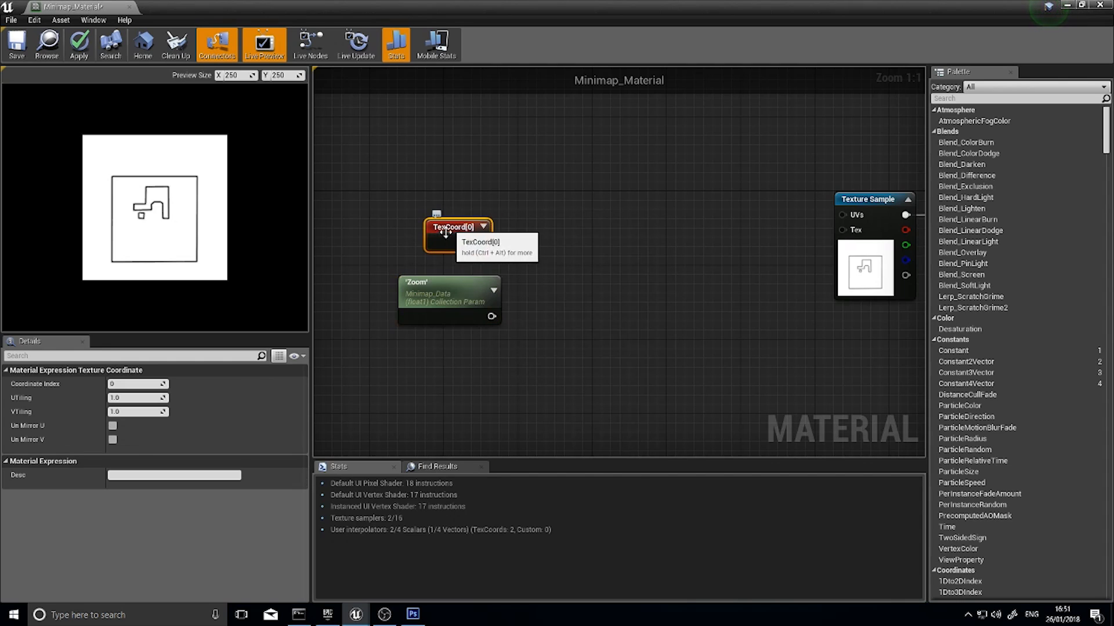
{"action": "mouse_move", "coordinate": [450, 226]}
{"action": "left_mouse_down"}
{"action": "mouse_move", "coordinate": [412, 215]}
{"action": "mouse_move", "coordinate": [438, 241]}
{"action": "left_mouse_up"}
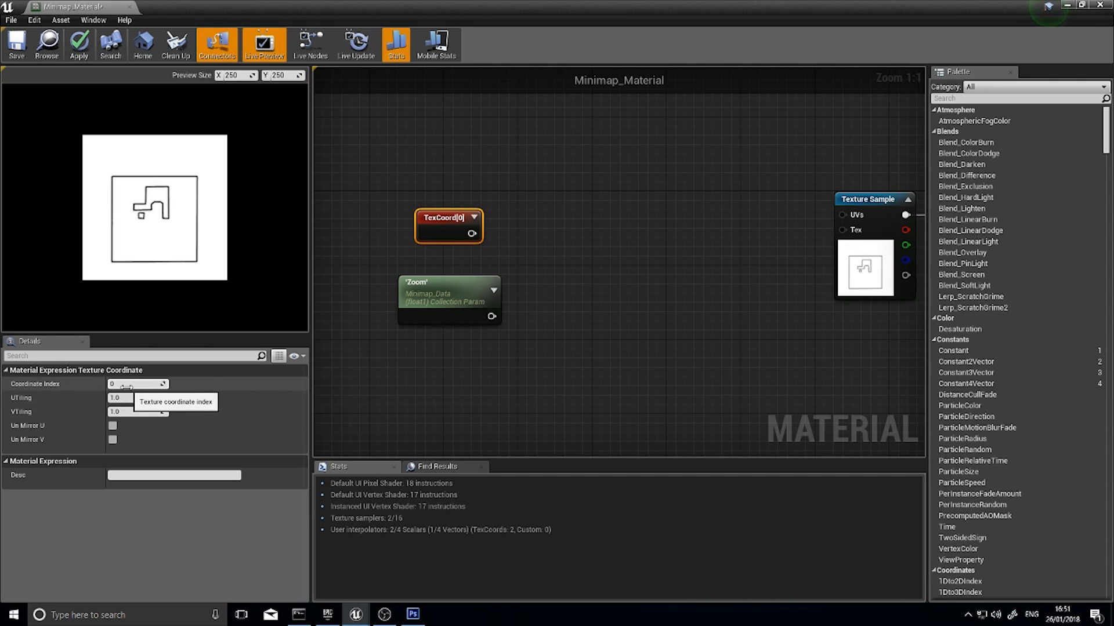
{"action": "left_click_drag", "start_coordinate": [452, 241], "coordinate": [424, 222]}
{"action": "right_click_drag", "start_coordinate": [438, 235], "coordinate": [507, 243]}
{"action": "left_click_drag", "start_coordinate": [492, 221], "coordinate": [533, 241]}
{"action": "right_click_drag", "start_coordinate": [606, 270], "coordinate": [501, 262]}
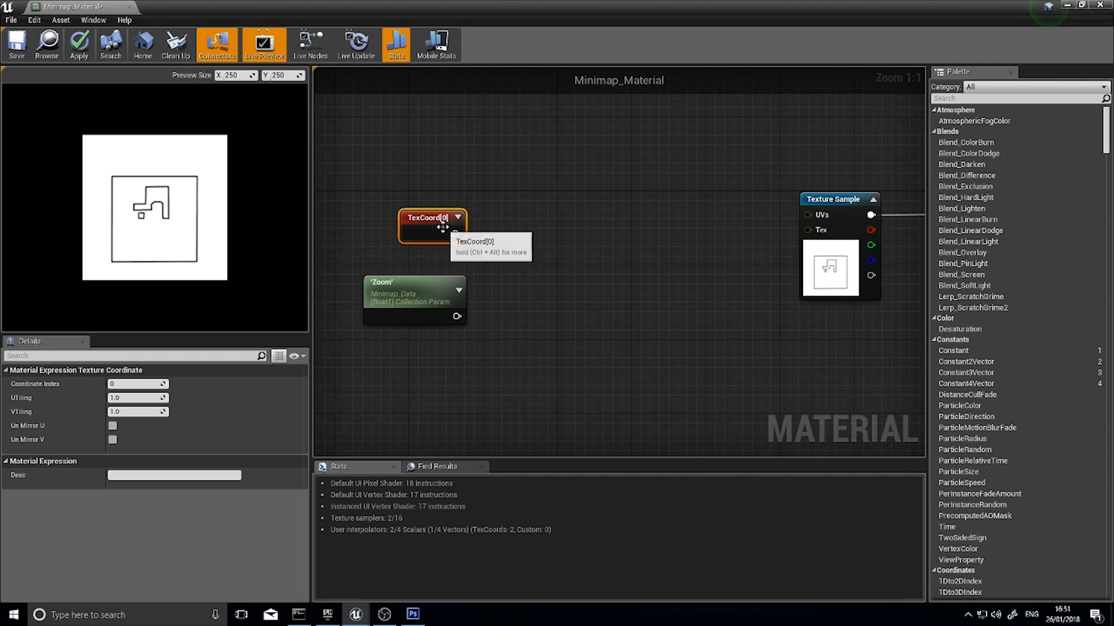
Add a Multiply node beside the Zoom parameter node, with its A input fed by the TexCoord output
{"action": "left_click", "coordinate": [426, 281]}
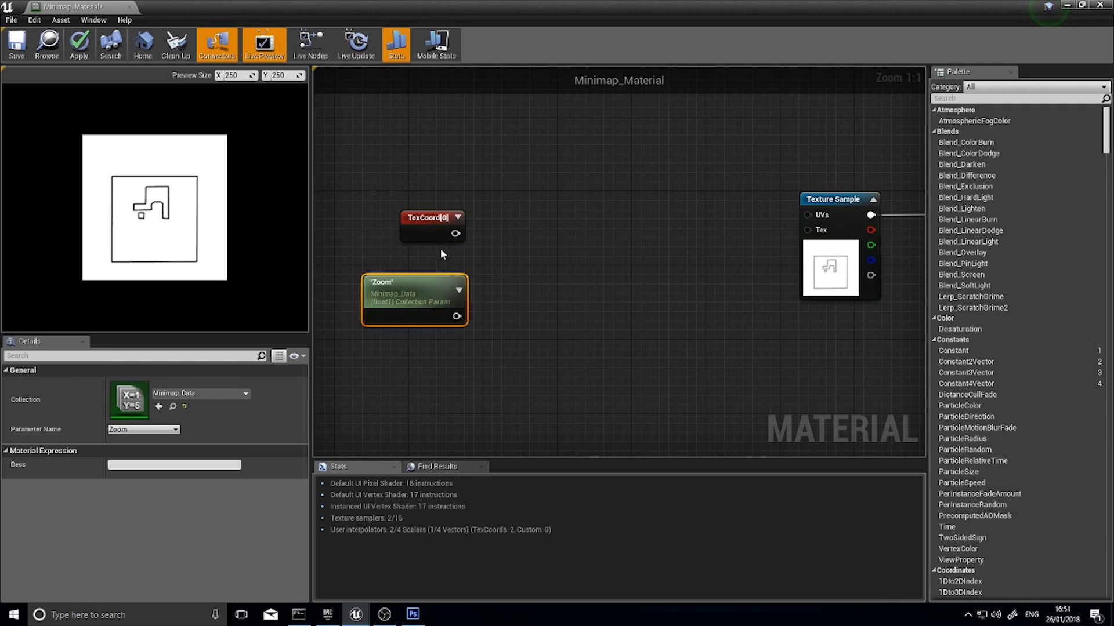
{"action": "left_click", "coordinate": [442, 238]}
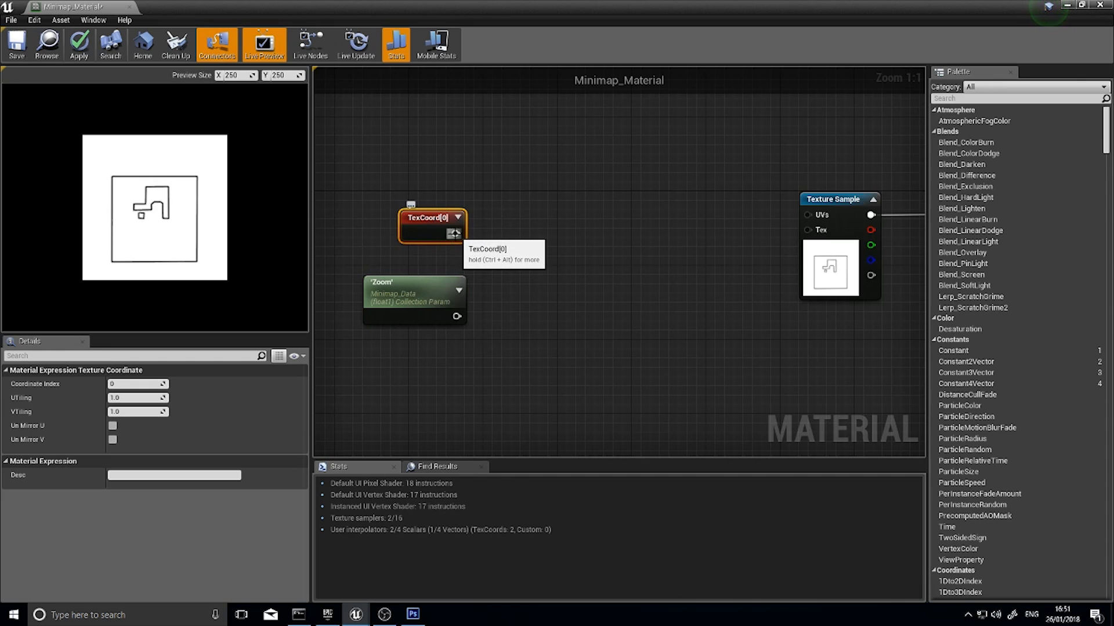
{"action": "left_click_drag", "start_coordinate": [454, 234], "coordinate": [506, 272]}
{"action": "type", "text": "mu"}
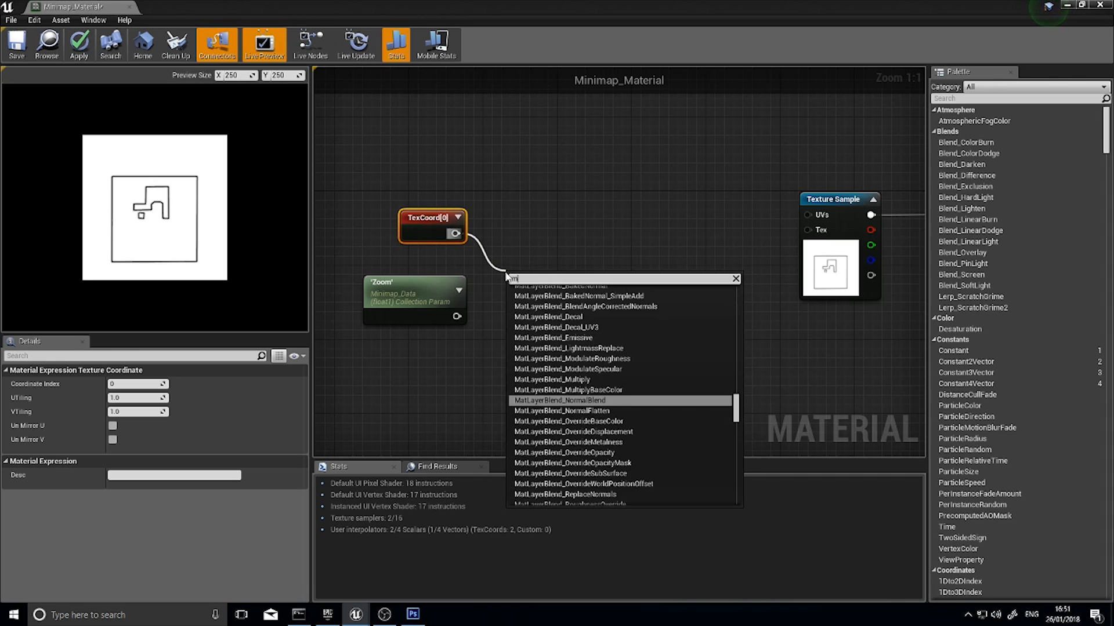
{"action": "type", "text": "lt"}
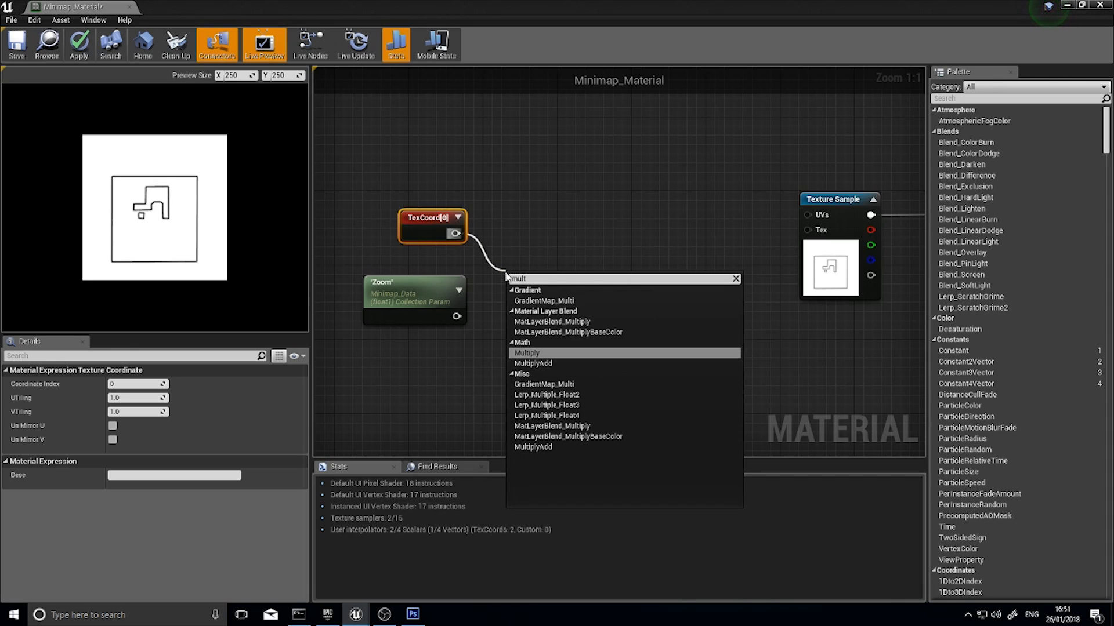
{"action": "type", "text": "iply"}
{"action": "key", "text": "Return"}
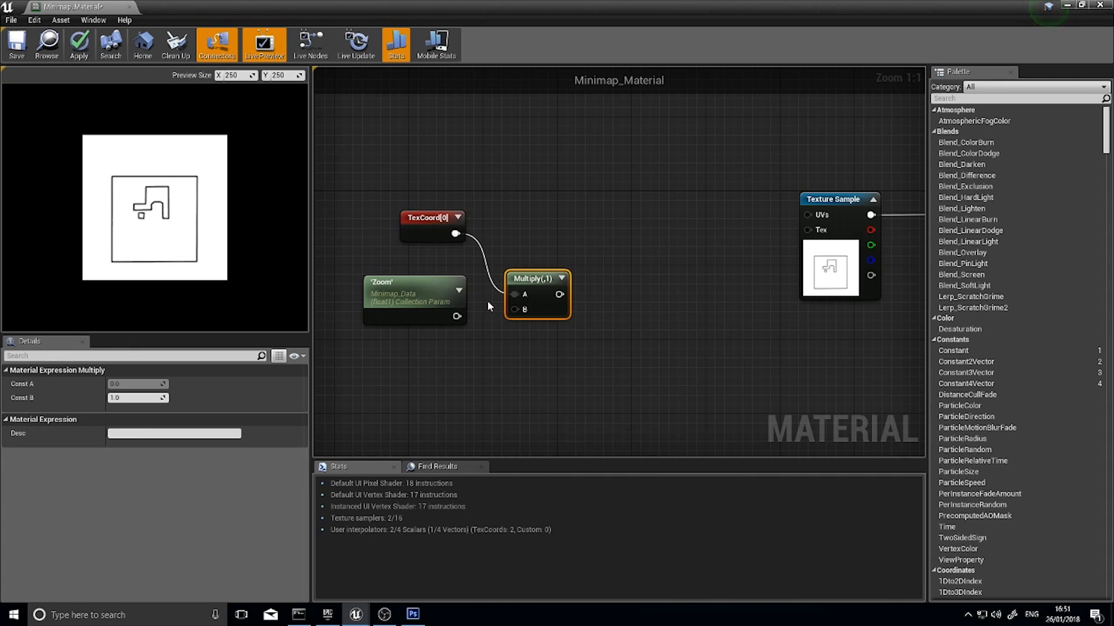
Connect the Zoom parameter to the Multiply node's B input and place Multiply midway between the two source nodes
{"action": "left_click_drag", "start_coordinate": [456, 316], "coordinate": [456, 321]}
{"action": "left_click_drag", "start_coordinate": [524, 314], "coordinate": [521, 246]}
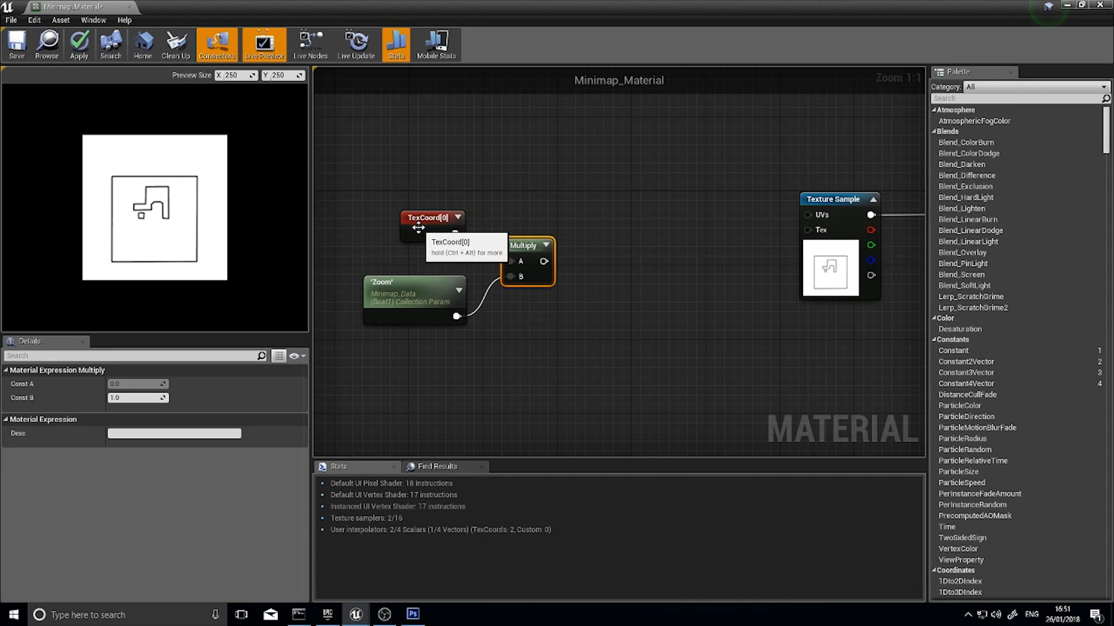
{"action": "left_click", "coordinate": [437, 231]}
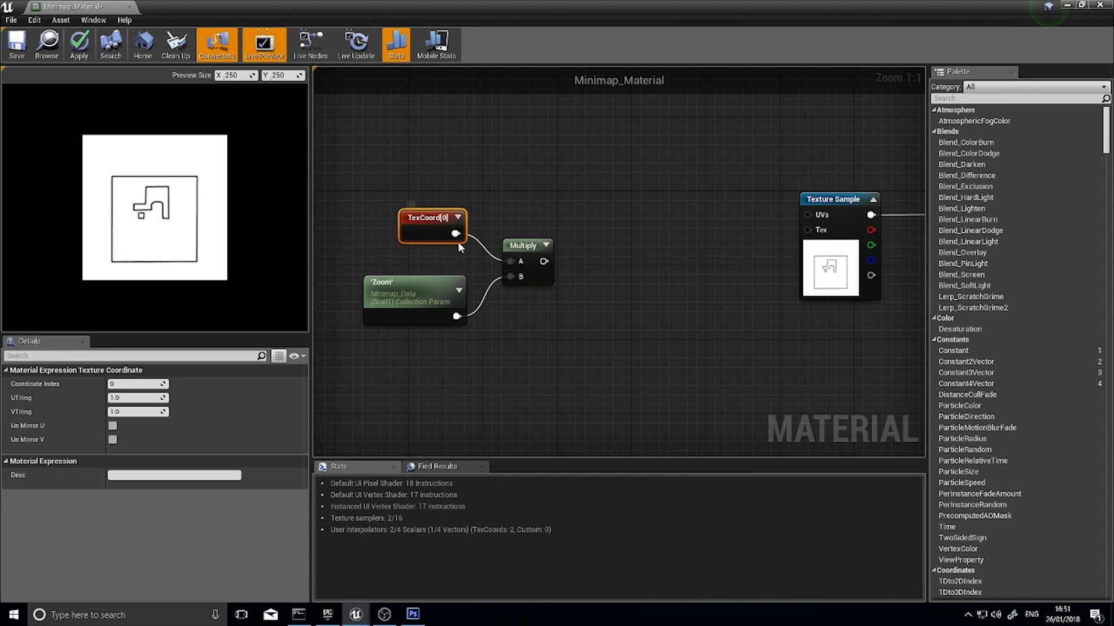
{"action": "left_click", "coordinate": [528, 254]}
{"action": "left_click_drag", "start_coordinate": [529, 255], "coordinate": [529, 265]}
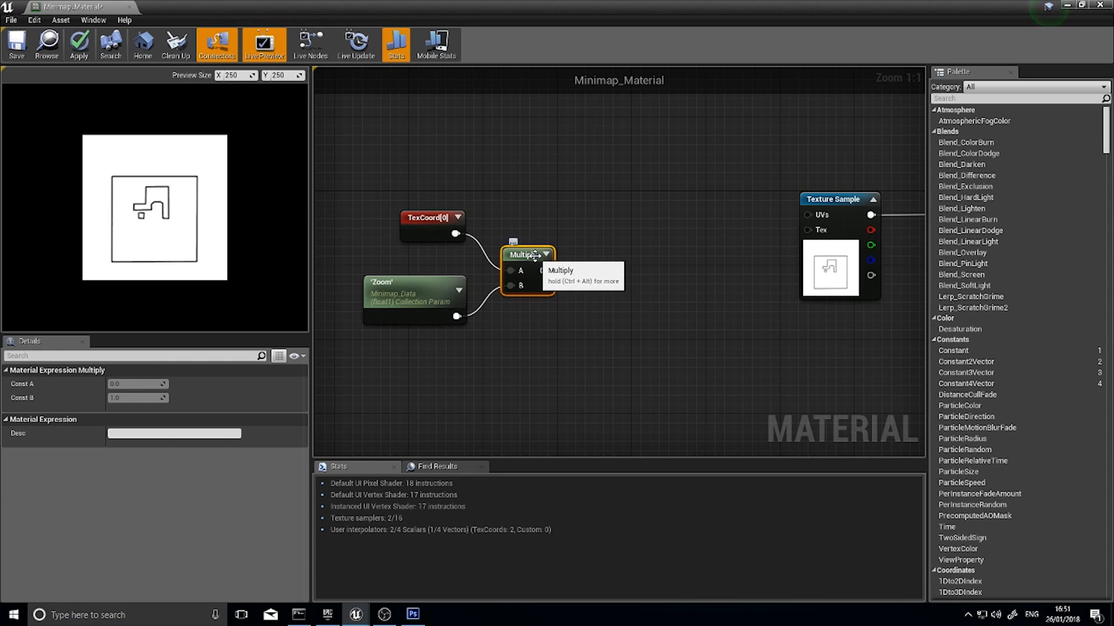
Move the TexCoord, Zoom and Multiply nodes together further away from the Texture Sample node and deselect them
{"action": "left_click_drag", "start_coordinate": [377, 188], "coordinate": [522, 318]}
{"action": "left_click_drag", "start_coordinate": [526, 256], "coordinate": [471, 219]}
{"action": "right_click_drag", "start_coordinate": [605, 258], "coordinate": [682, 265]}
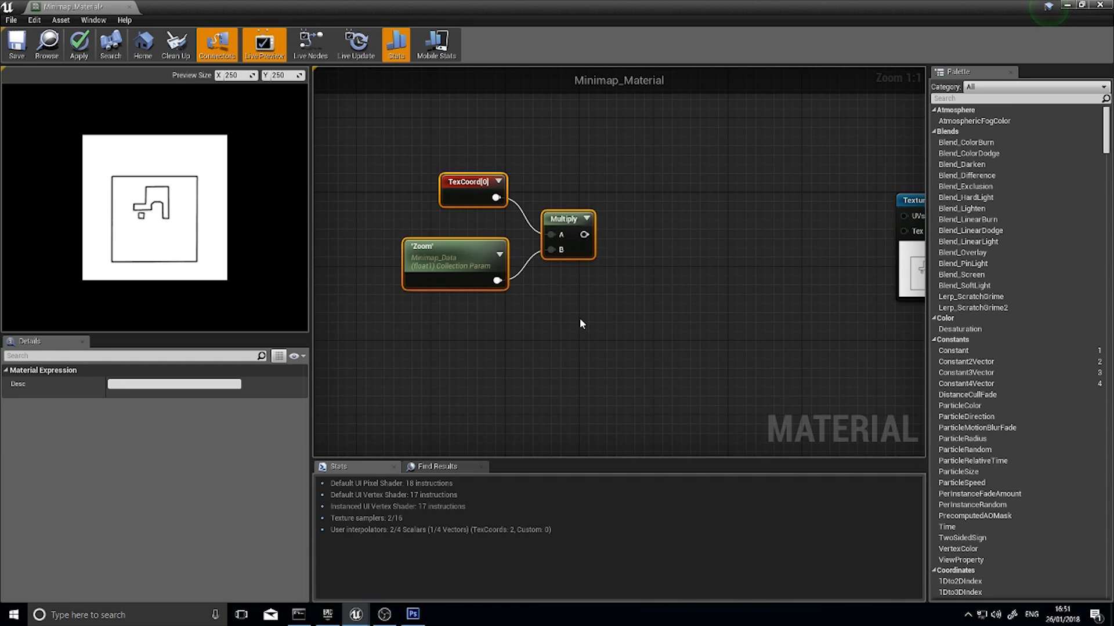
{"action": "right_click_drag", "start_coordinate": [580, 319], "coordinate": [587, 282]}
{"action": "left_click_drag", "start_coordinate": [625, 294], "coordinate": [450, 142]}
{"action": "left_click_drag", "start_coordinate": [464, 209], "coordinate": [427, 199]}
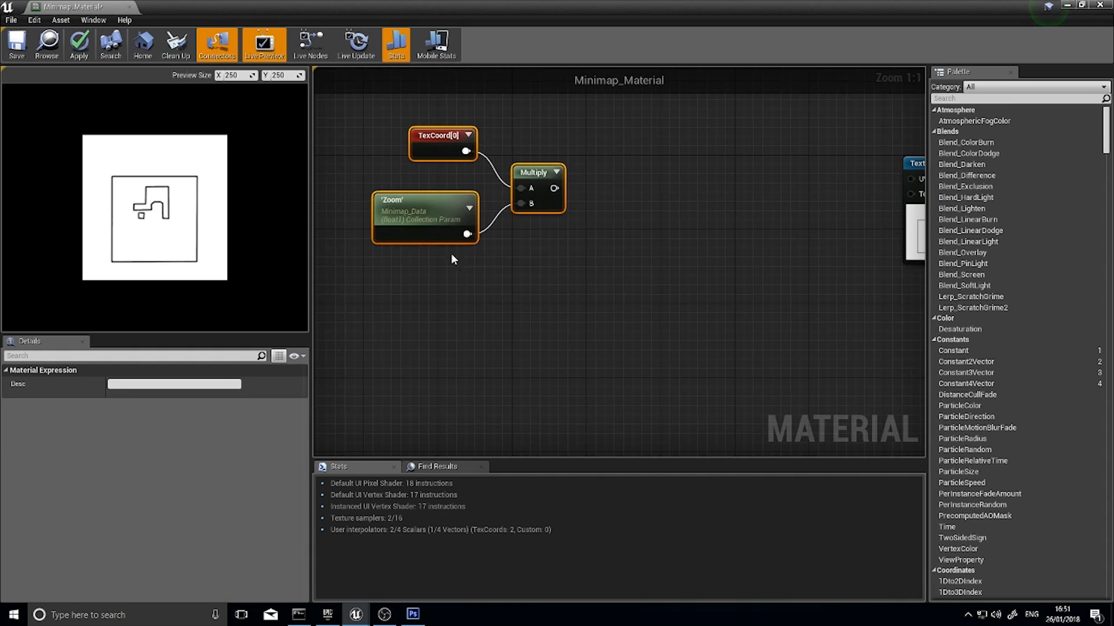
{"action": "right_click_drag", "start_coordinate": [439, 295], "coordinate": [536, 259]}
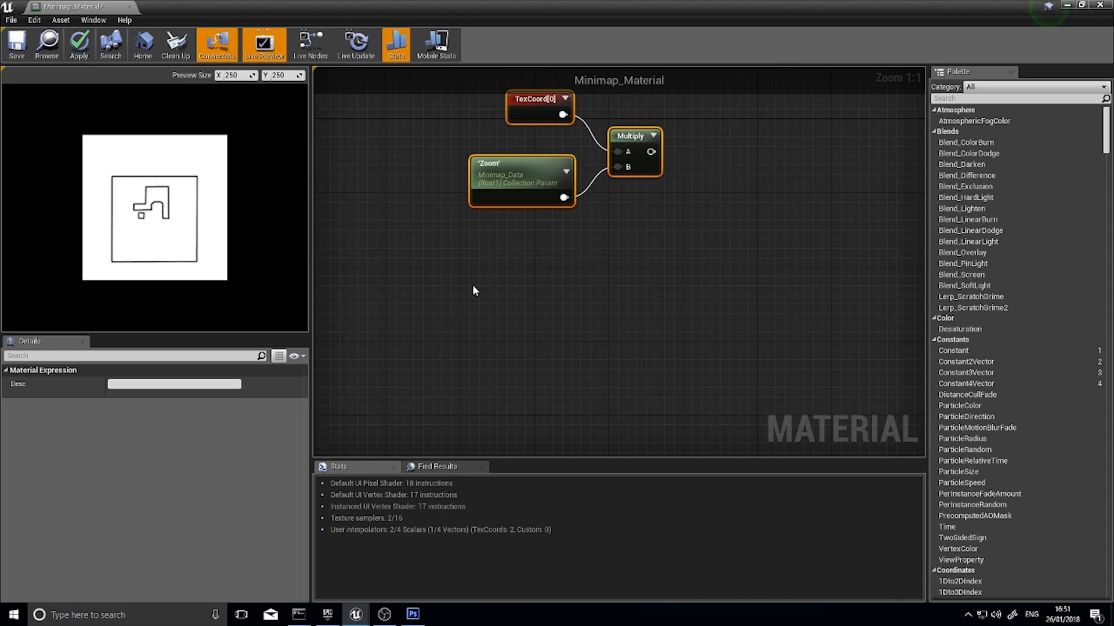
{"action": "right_click", "coordinate": [516, 274]}
{"action": "left_click", "coordinate": [513, 249]}
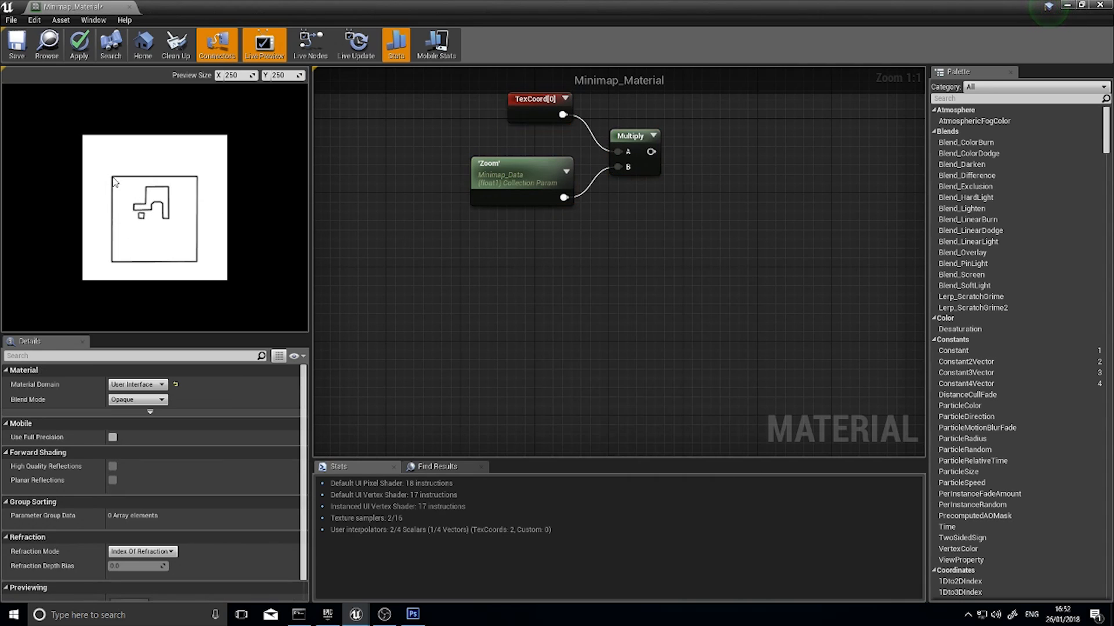
Connect the Multiply output to the Texture Sample's UVs, breaking and restoring the link to compare the preview
{"action": "right_click_drag", "start_coordinate": [689, 229], "coordinate": [527, 267]}
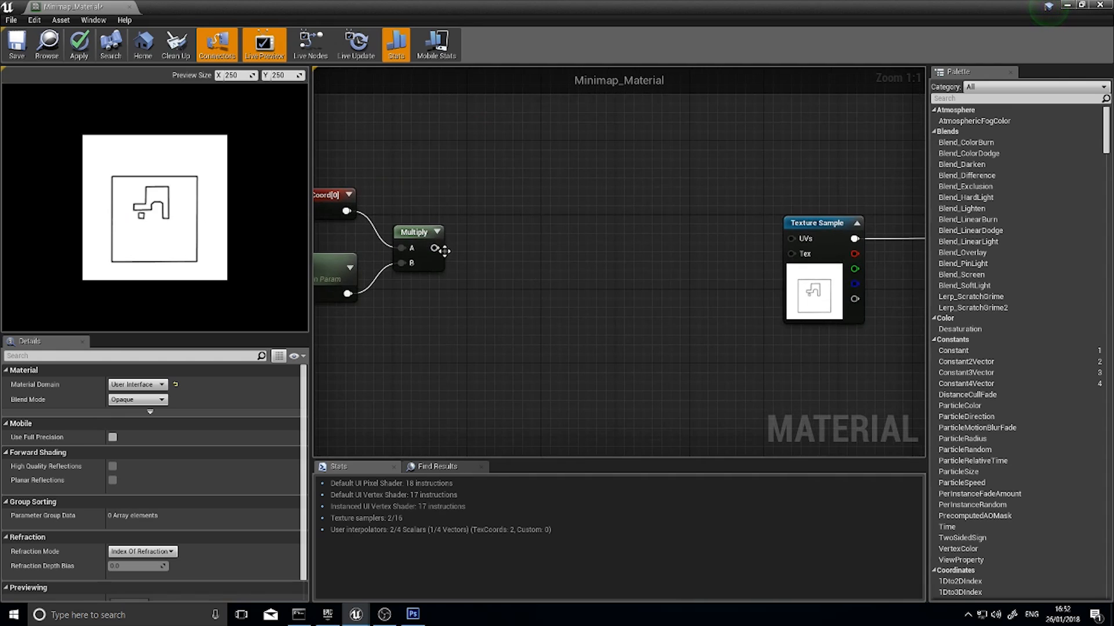
{"action": "left_click_drag", "start_coordinate": [434, 248], "coordinate": [795, 240]}
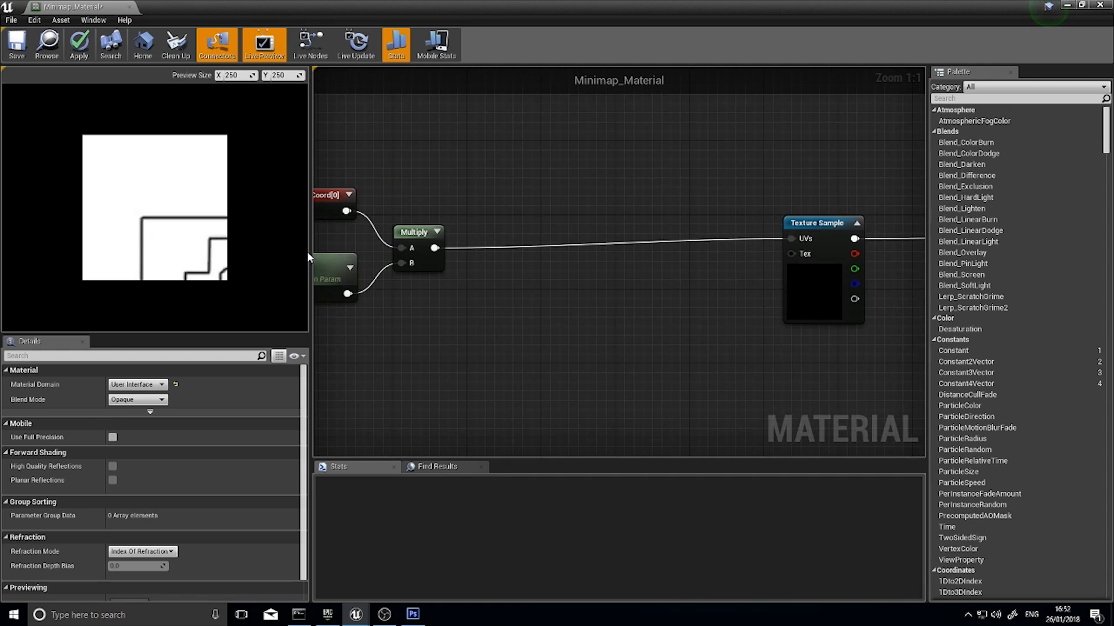
{"action": "right_click_drag", "start_coordinate": [532, 276], "coordinate": [708, 232]}
{"action": "left_click", "coordinate": [857, 235], "text": "alt"}
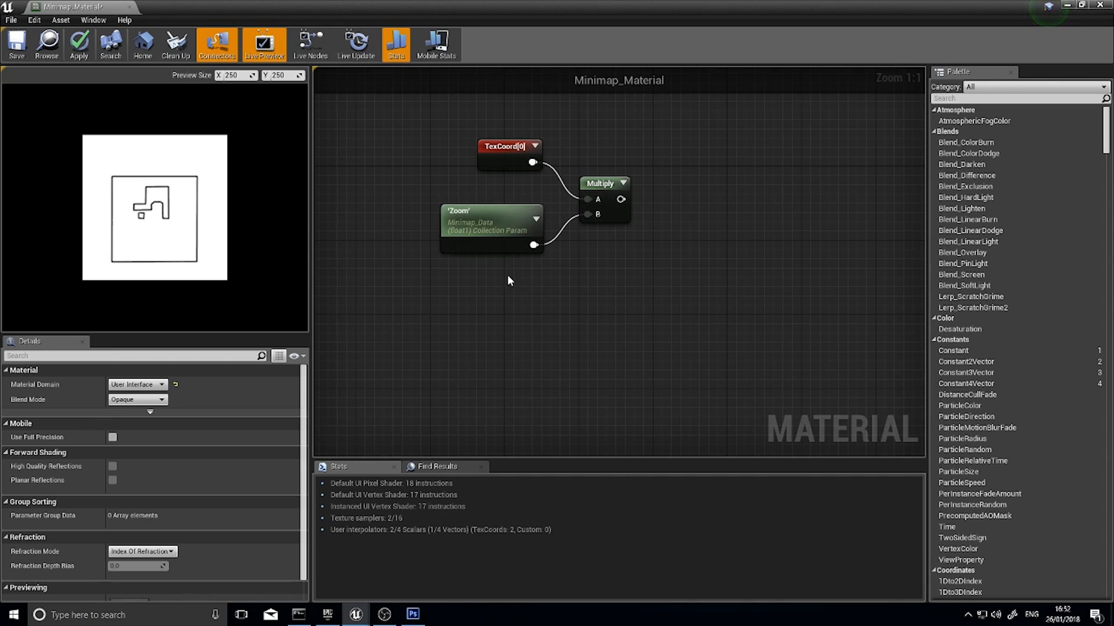
{"action": "right_click_drag", "start_coordinate": [639, 241], "coordinate": [468, 255]}
{"action": "left_click_drag", "start_coordinate": [450, 212], "coordinate": [813, 203]}
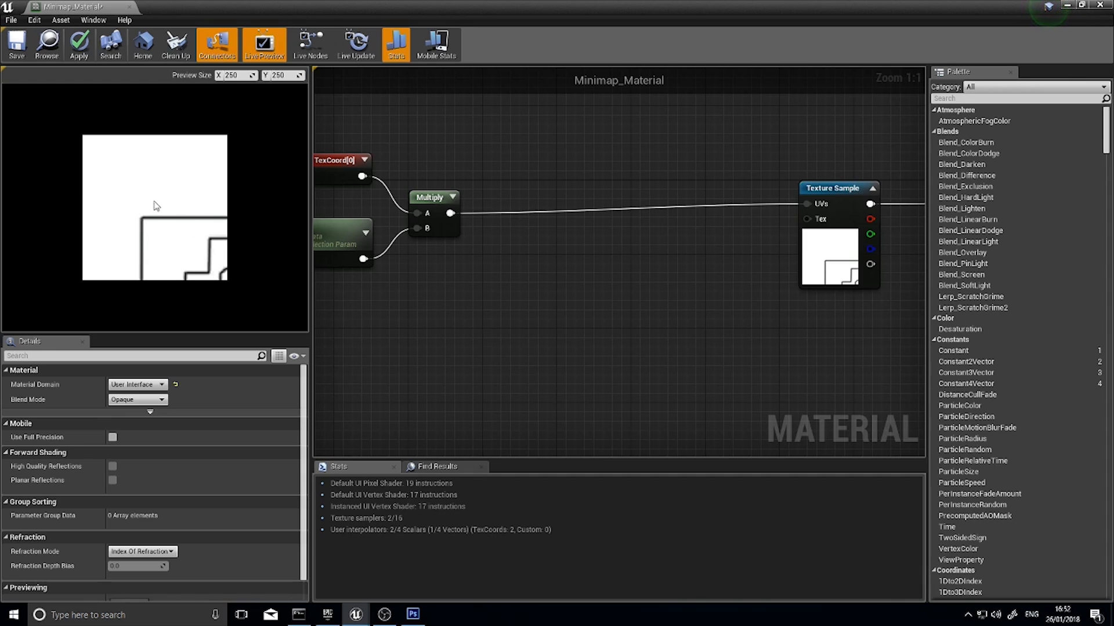
Add a Divide node fed by the Zoom parameter on its A input and place it below the Multiply node
{"action": "right_click_drag", "start_coordinate": [438, 267], "coordinate": [514, 252]}
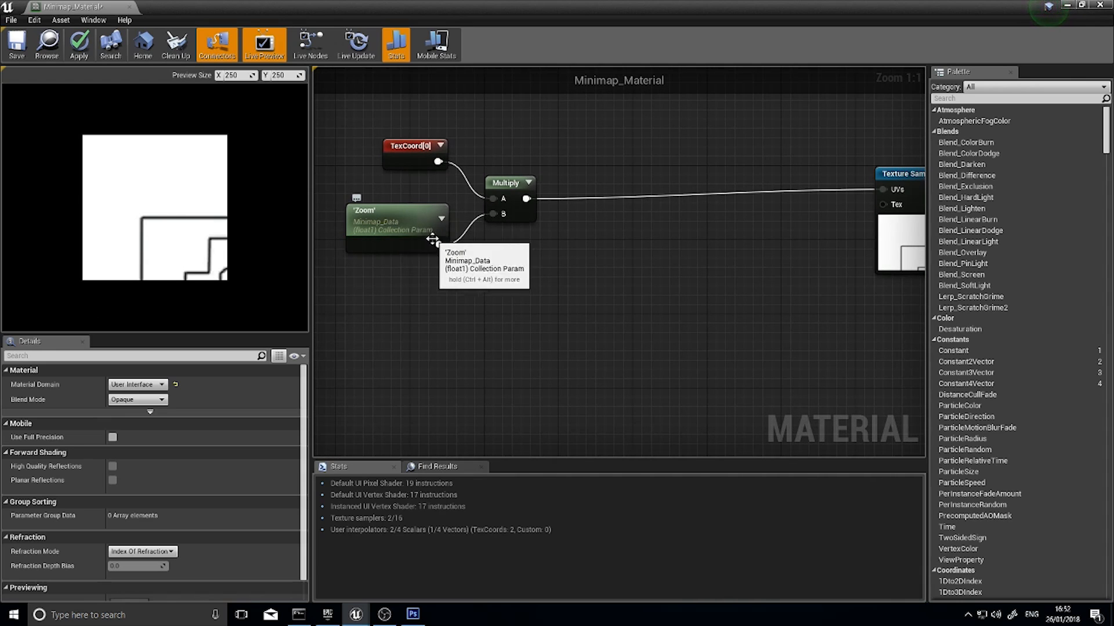
{"action": "left_click_drag", "start_coordinate": [437, 244], "coordinate": [484, 284]}
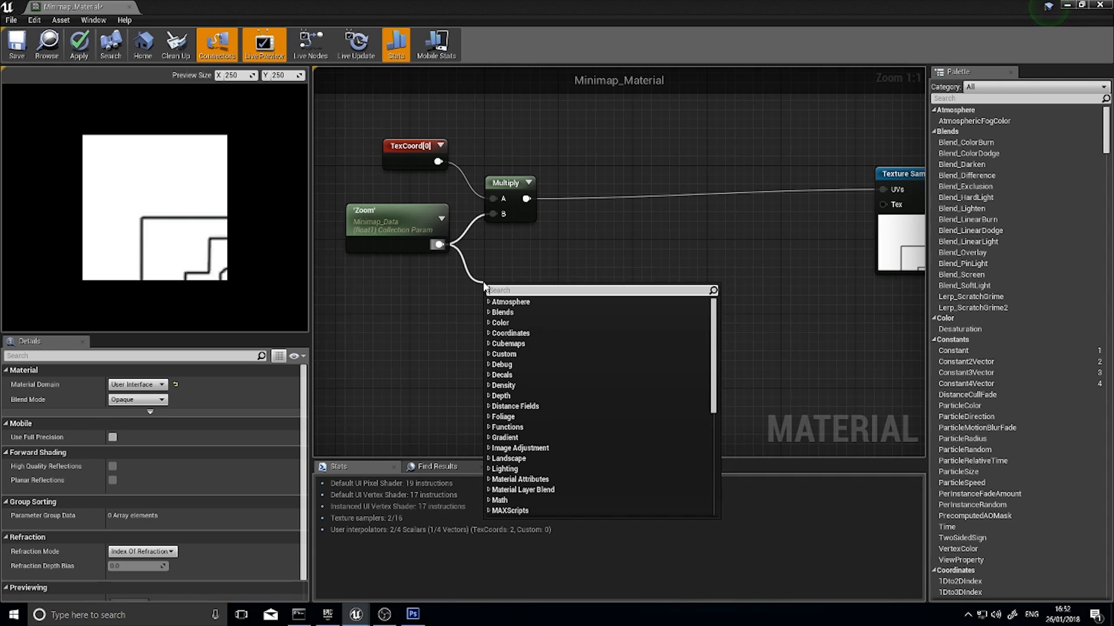
{"action": "type", "text": "divi"}
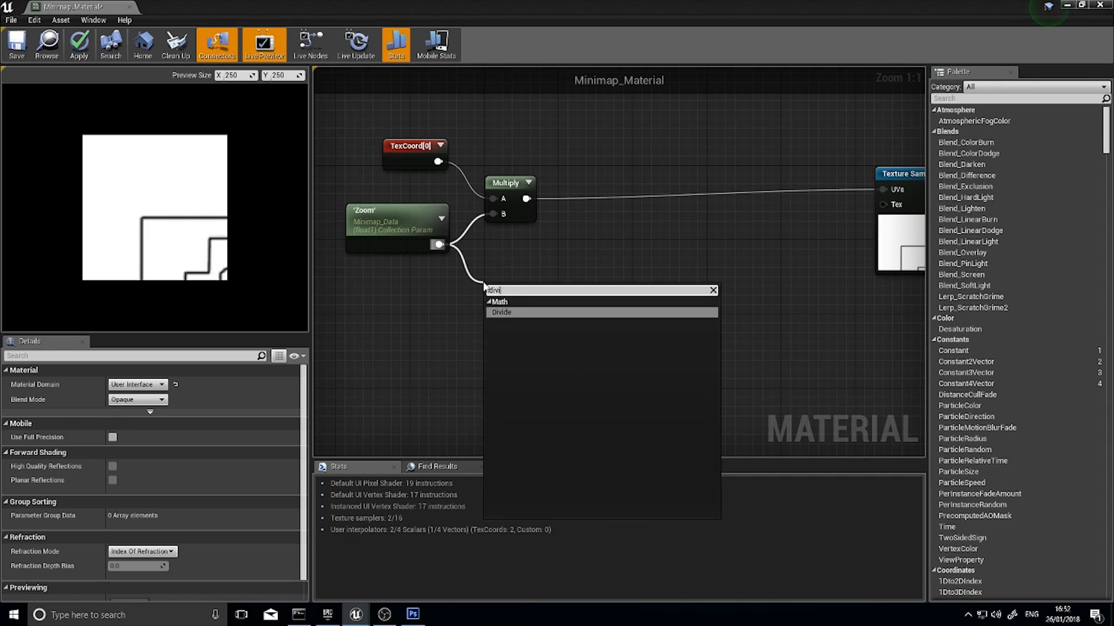
{"action": "key", "text": "Return"}
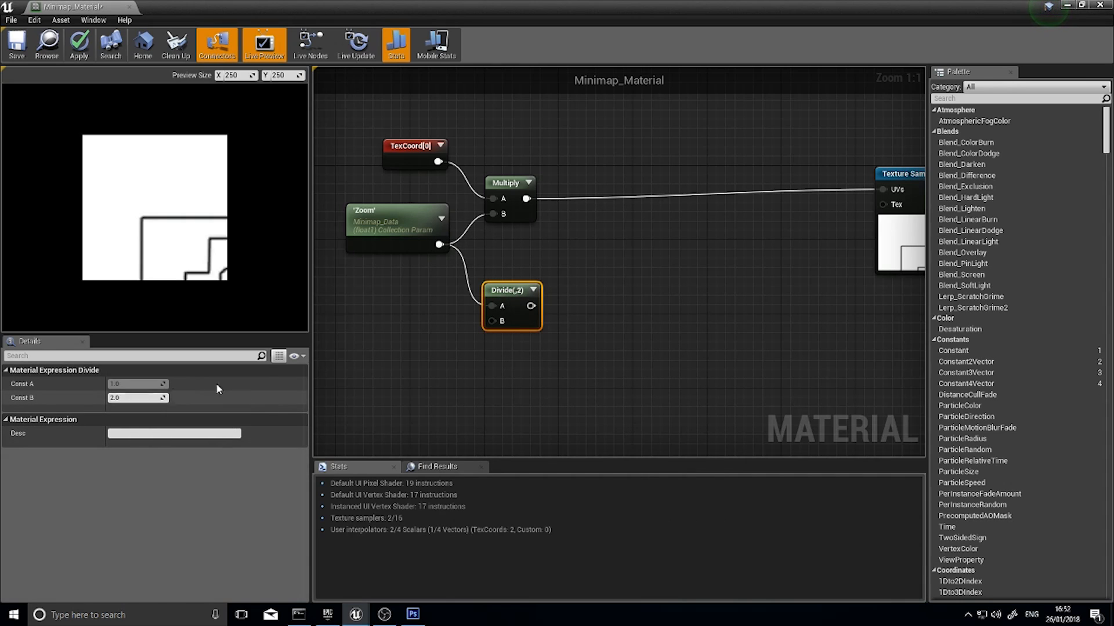
{"action": "left_click_drag", "start_coordinate": [519, 291], "coordinate": [521, 285]}
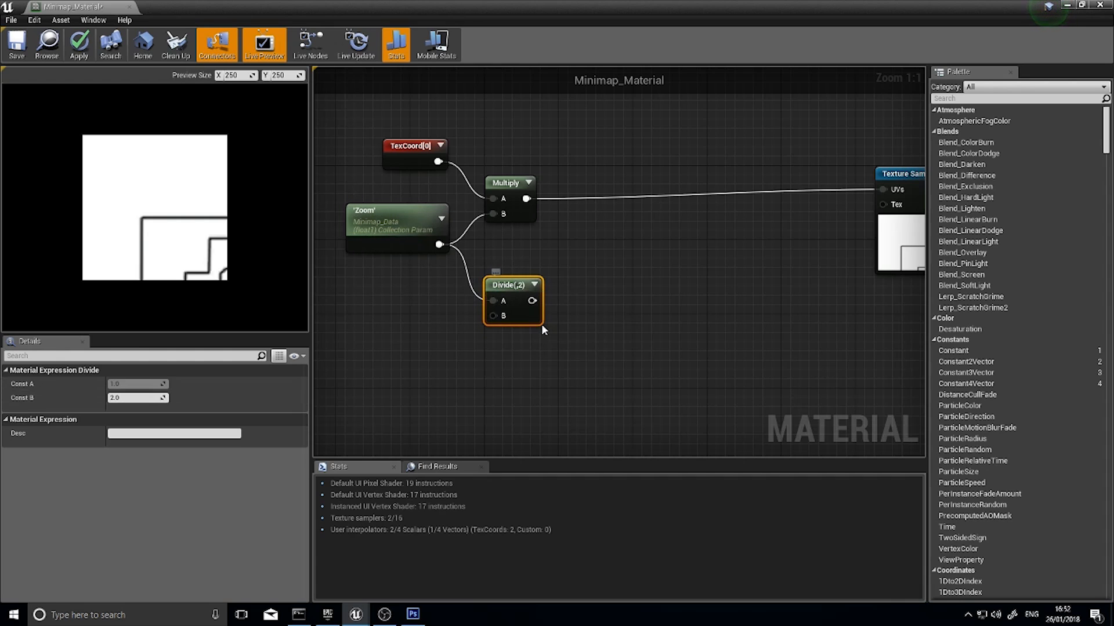
Add a Subtract node fed by the Divide output and place it just beyond and slightly below the Divide node
{"action": "right_click_drag", "start_coordinate": [534, 324], "coordinate": [488, 296]}
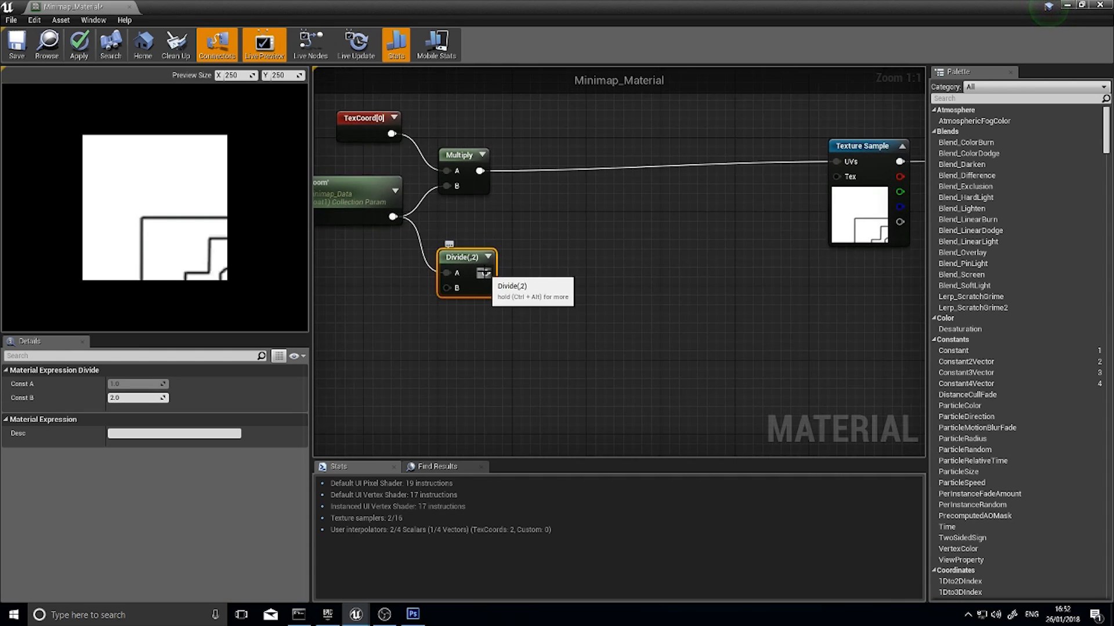
{"action": "left_click_drag", "start_coordinate": [485, 272], "coordinate": [531, 312]}
{"action": "type", "text": "subtract"}
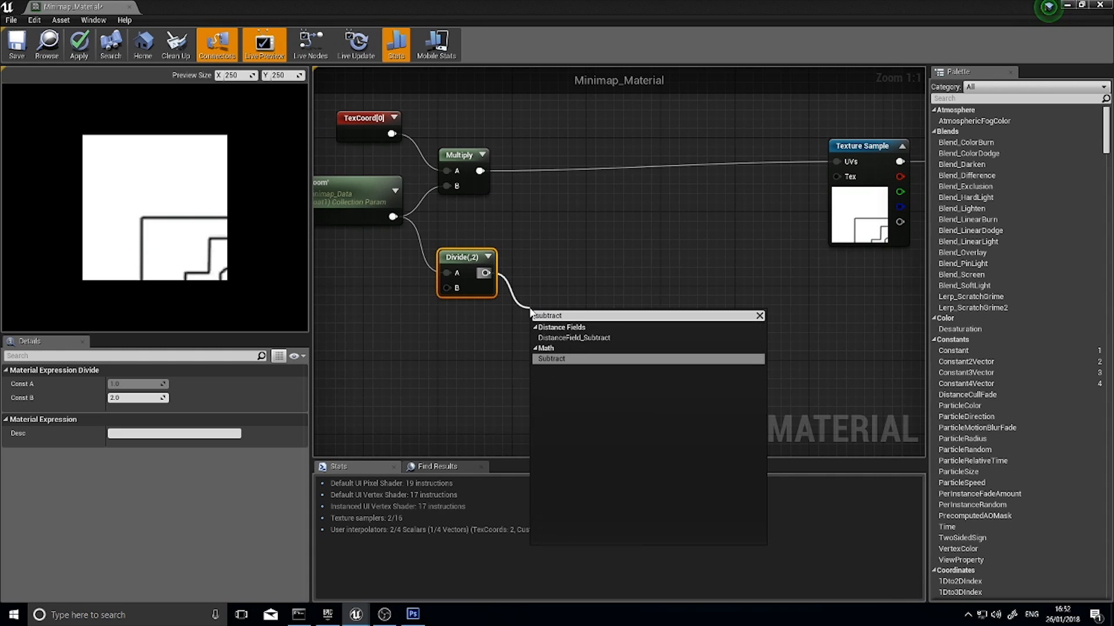
{"action": "key", "text": "Return"}
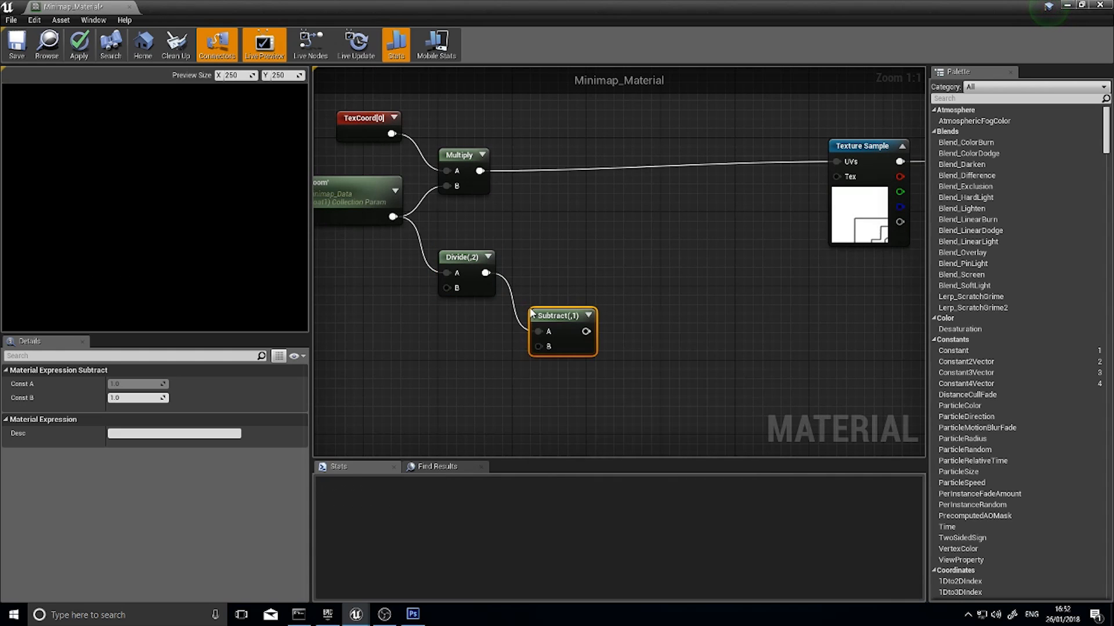
{"action": "left_click_drag", "start_coordinate": [545, 319], "coordinate": [555, 287]}
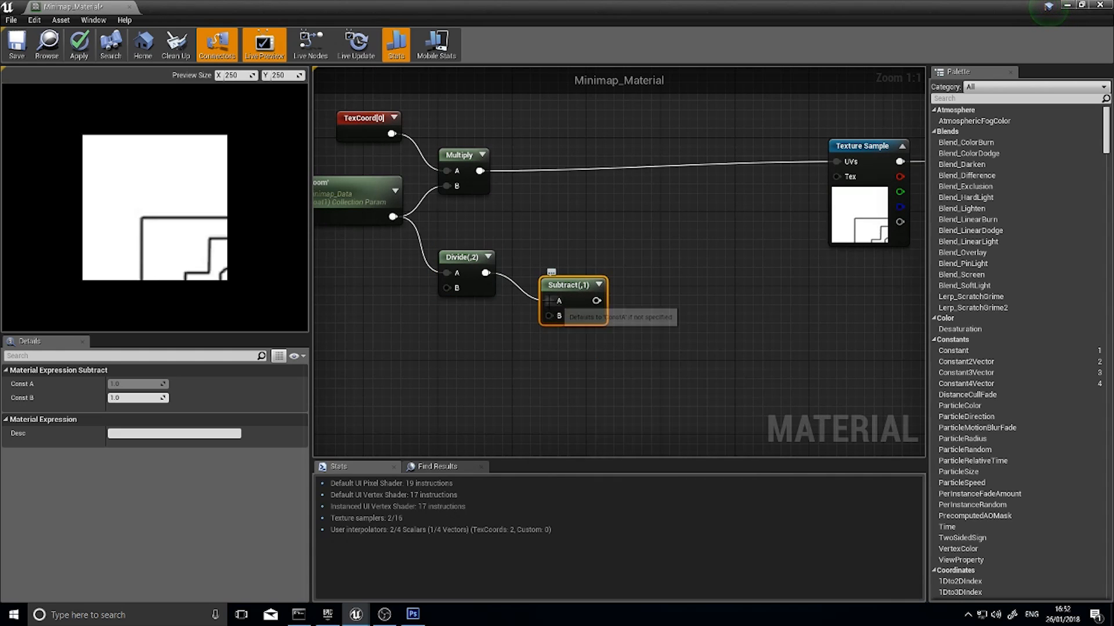
Reroute the Divide output to the Subtract node's B input and set its Const A to 0.5
{"action": "left_click", "coordinate": [549, 301], "text": "alt"}
{"action": "left_click_drag", "start_coordinate": [485, 273], "coordinate": [549, 315]}
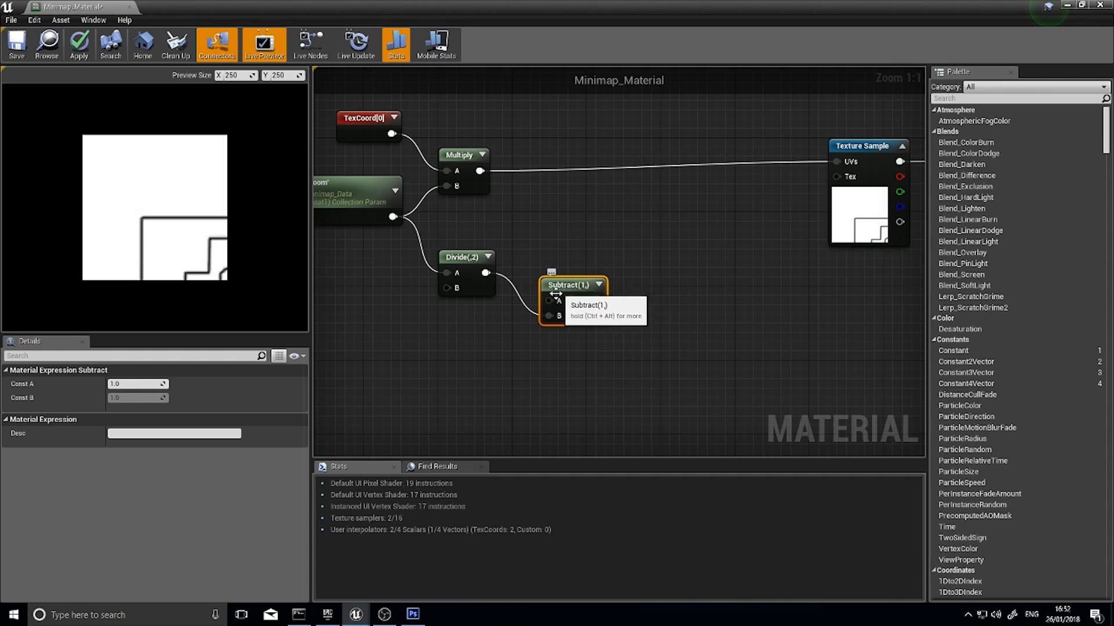
{"action": "left_click", "coordinate": [125, 384]}
{"action": "type", "text": "0.5"}
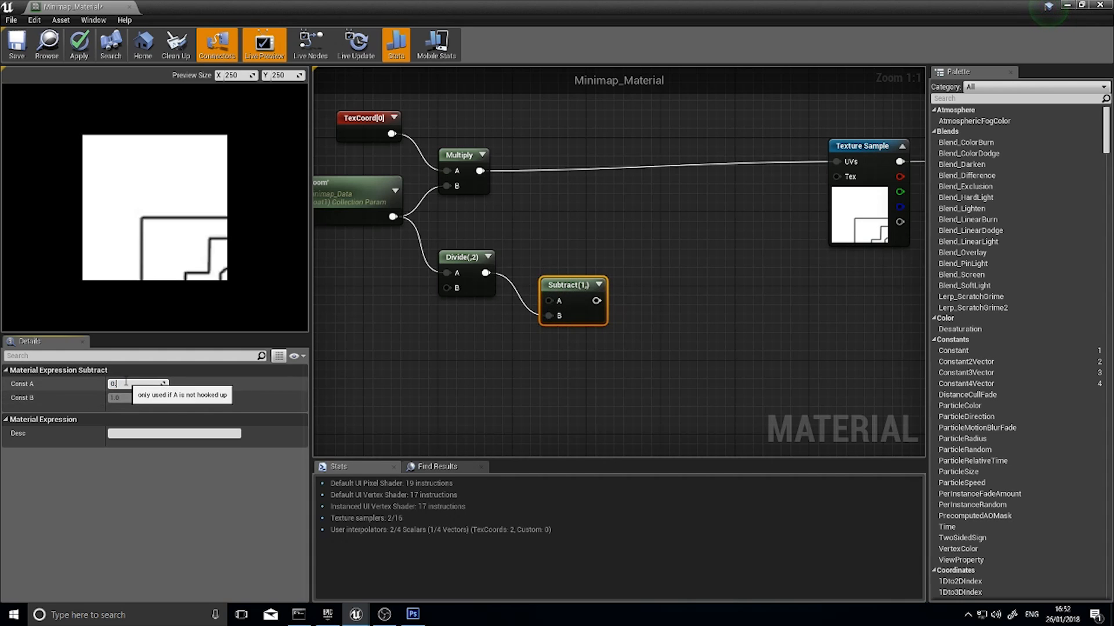
{"action": "key", "text": "Return"}
{"action": "left_click_drag", "start_coordinate": [572, 296], "coordinate": [563, 304]}
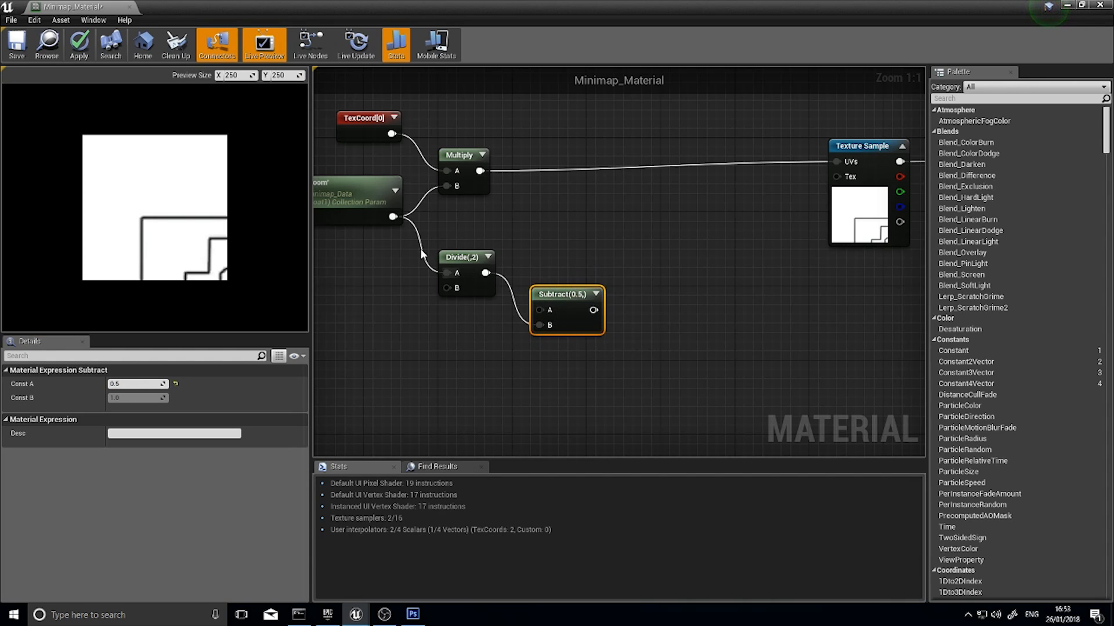
{"action": "left_click", "coordinate": [454, 255]}
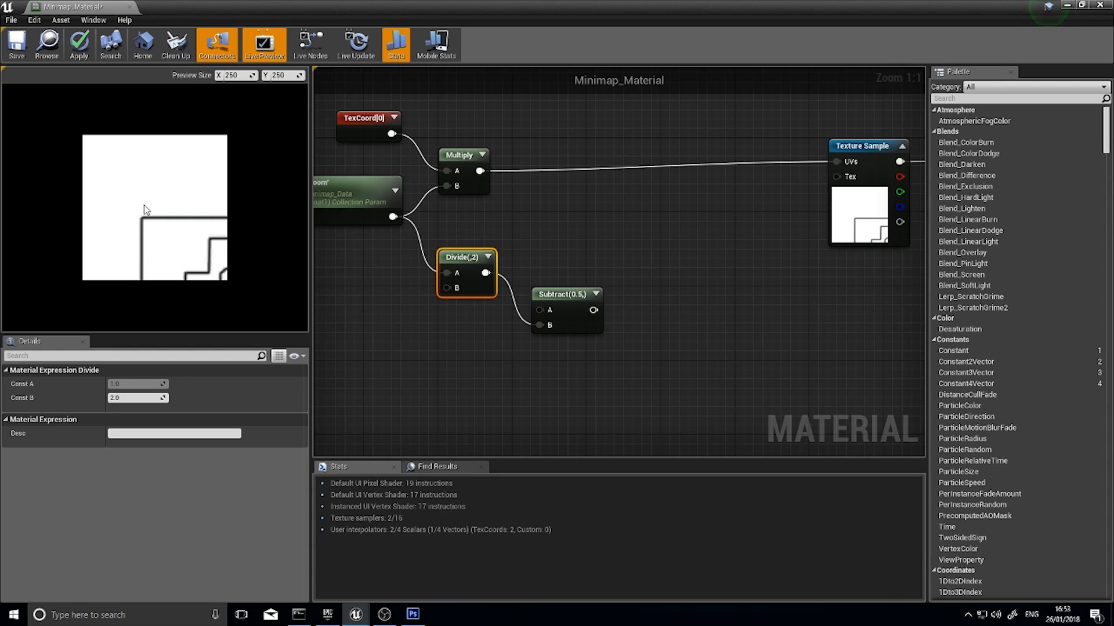
{"action": "right_click_drag", "start_coordinate": [476, 338], "coordinate": [488, 296]}
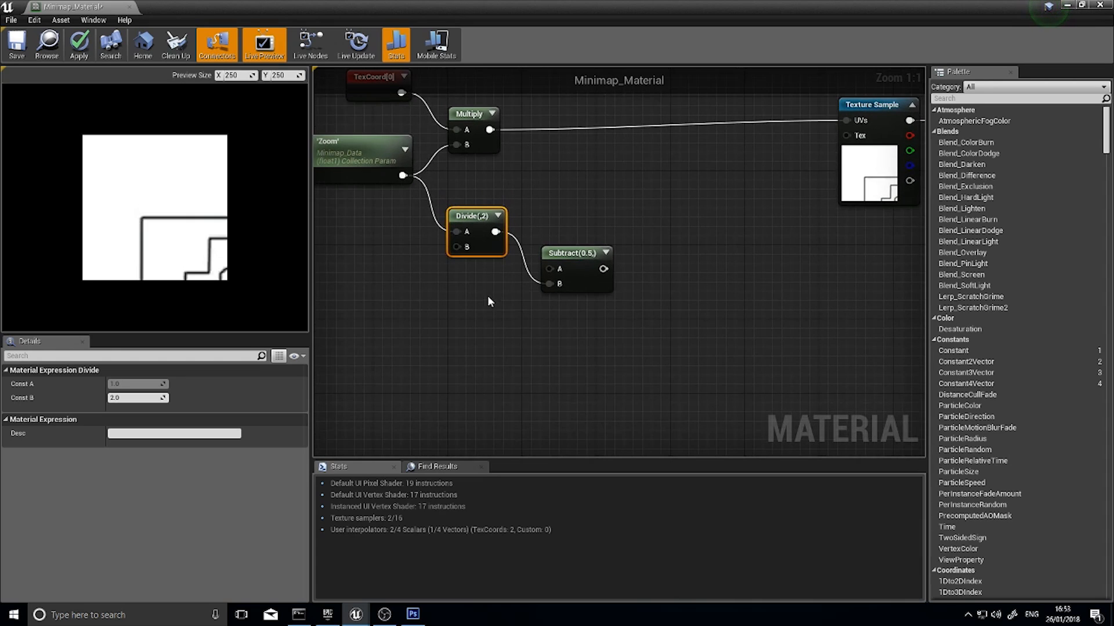
{"action": "right_click_drag", "start_coordinate": [558, 326], "coordinate": [510, 287]}
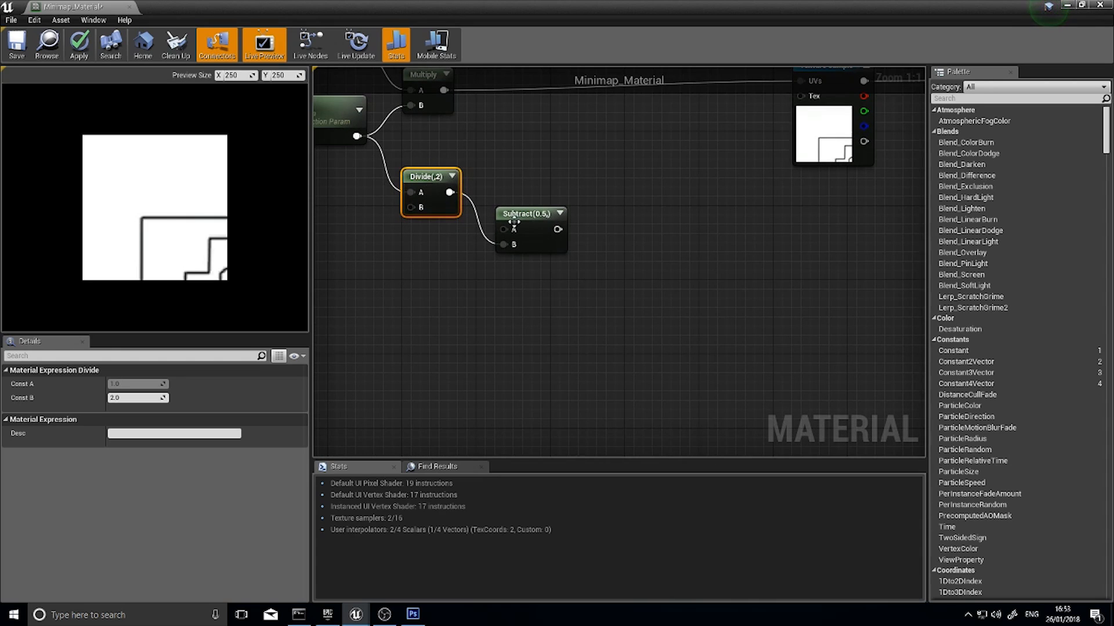
{"action": "left_click_drag", "start_coordinate": [384, 161], "coordinate": [534, 296]}
{"action": "left_click", "coordinate": [529, 311]}
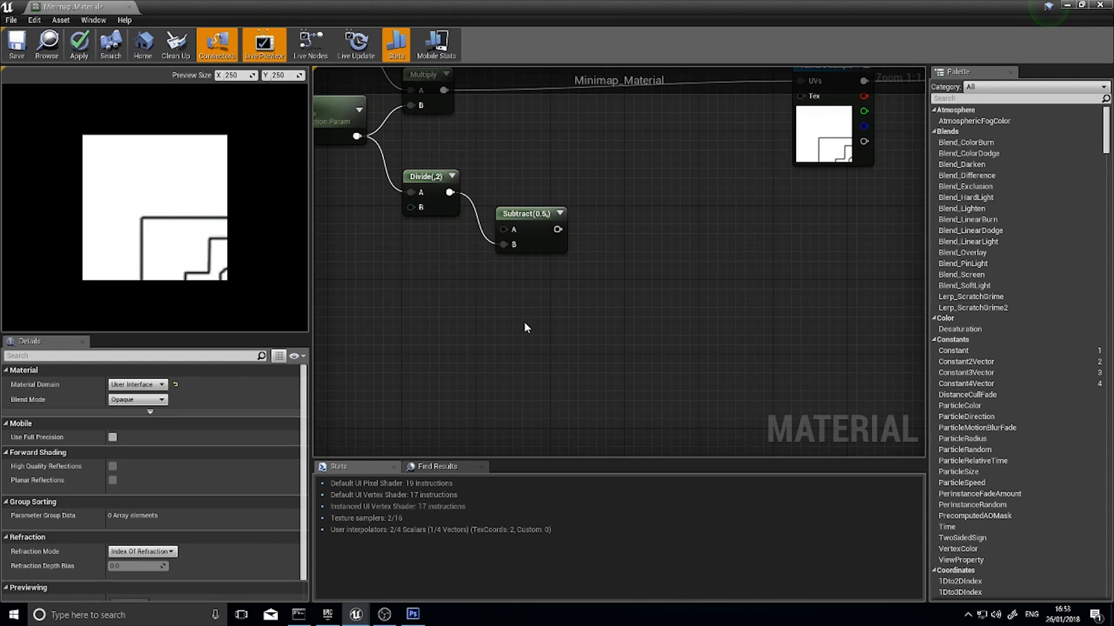
Add a CollectionParameter node in the empty graph area below the Zoom parameter
{"action": "right_click_drag", "start_coordinate": [524, 321], "coordinate": [482, 261]}
{"action": "right_click_drag", "start_coordinate": [478, 205], "coordinate": [514, 266]}
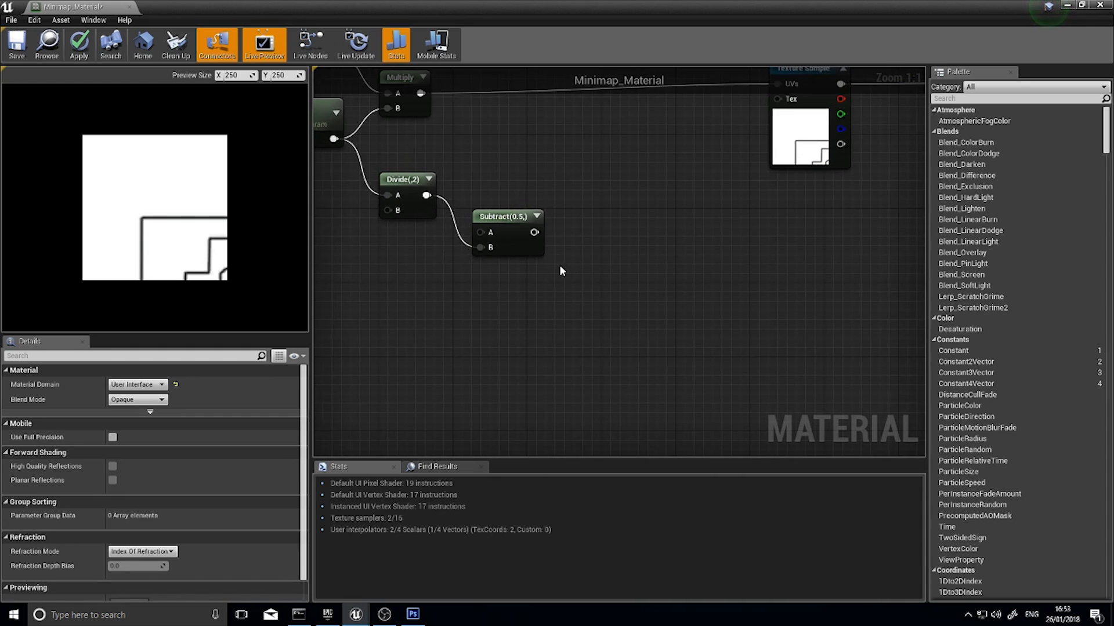
{"action": "mouse_move", "coordinate": [442, 330]}
{"action": "right_mouse_down"}
{"action": "mouse_move", "coordinate": [472, 331]}
{"action": "mouse_move", "coordinate": [450, 318]}
{"action": "right_mouse_up"}
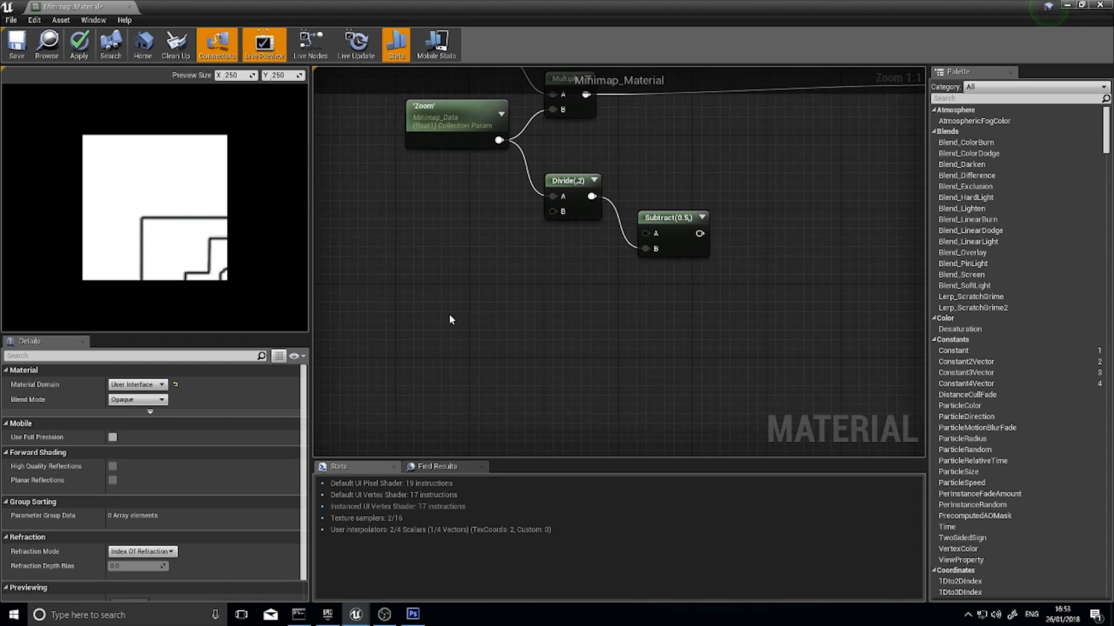
{"action": "right_click", "coordinate": [422, 318]}
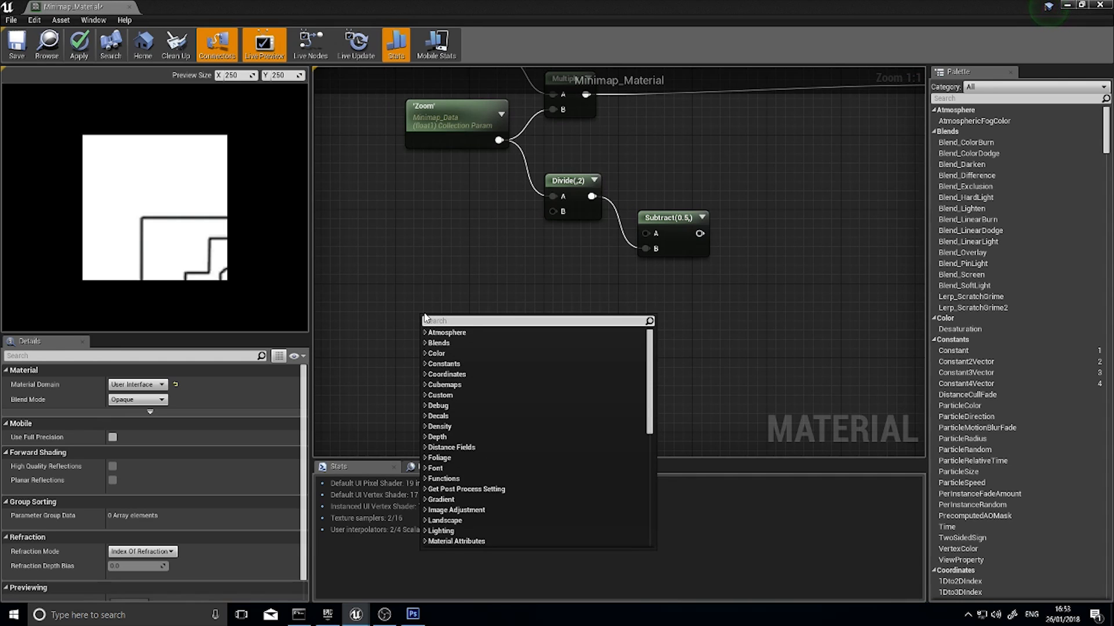
{"action": "type", "text": "paramter"}
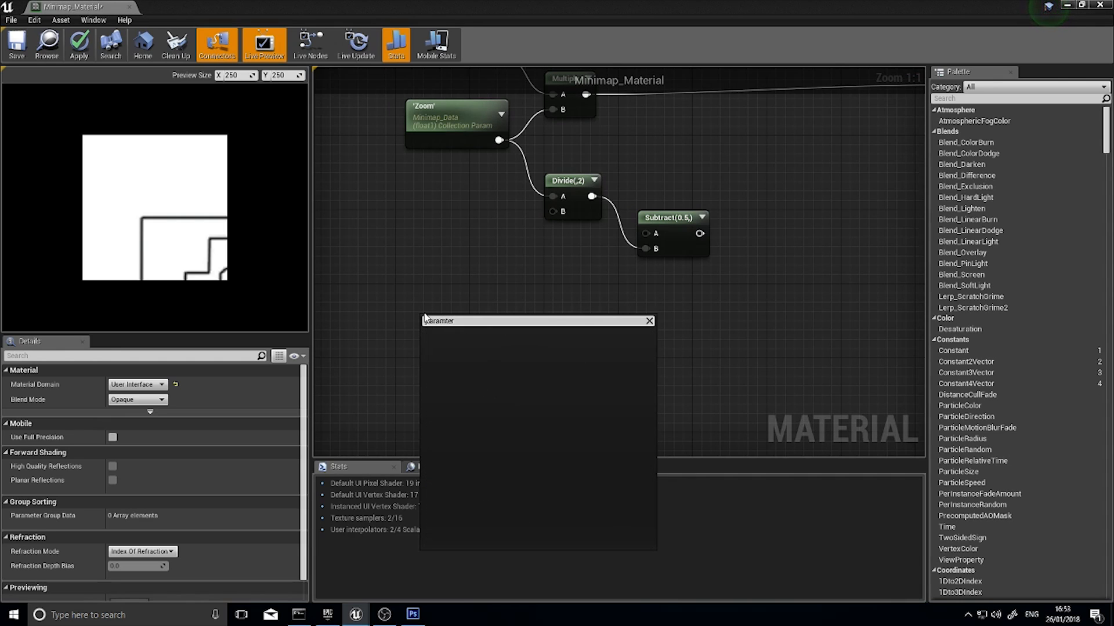
{"action": "key", "text": "BackSpace"}
{"action": "key", "text": "BackSpace"}
{"action": "key", "text": "BackSpace"}
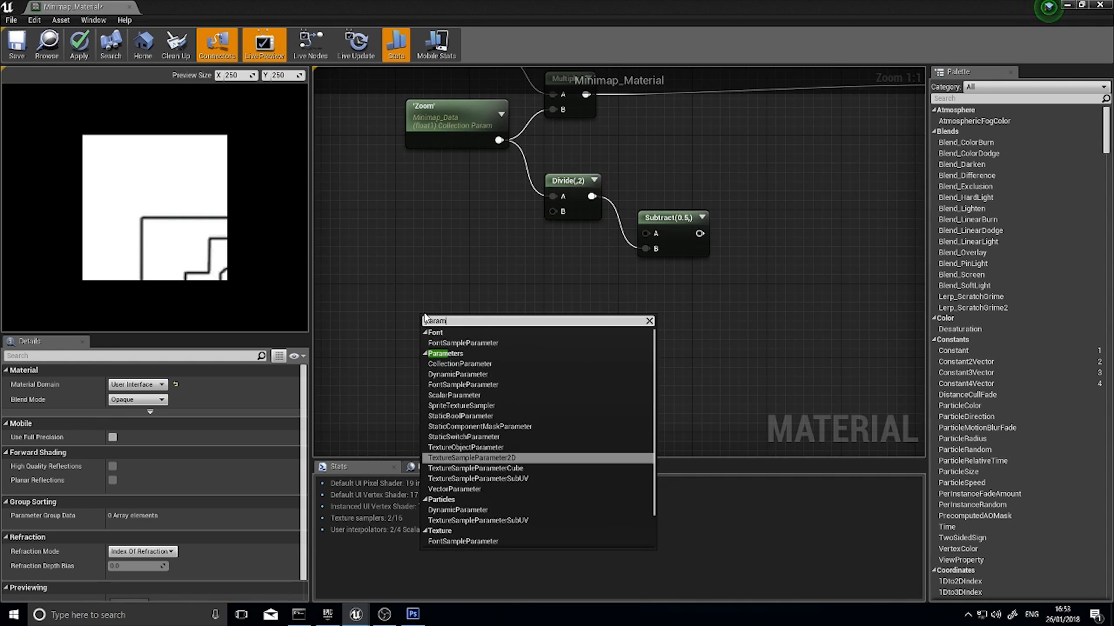
{"action": "left_click", "coordinate": [447, 364]}
Set the new collection parameter to Y, shift the node slightly down, and collapse its preview
{"action": "left_click", "coordinate": [129, 430]}
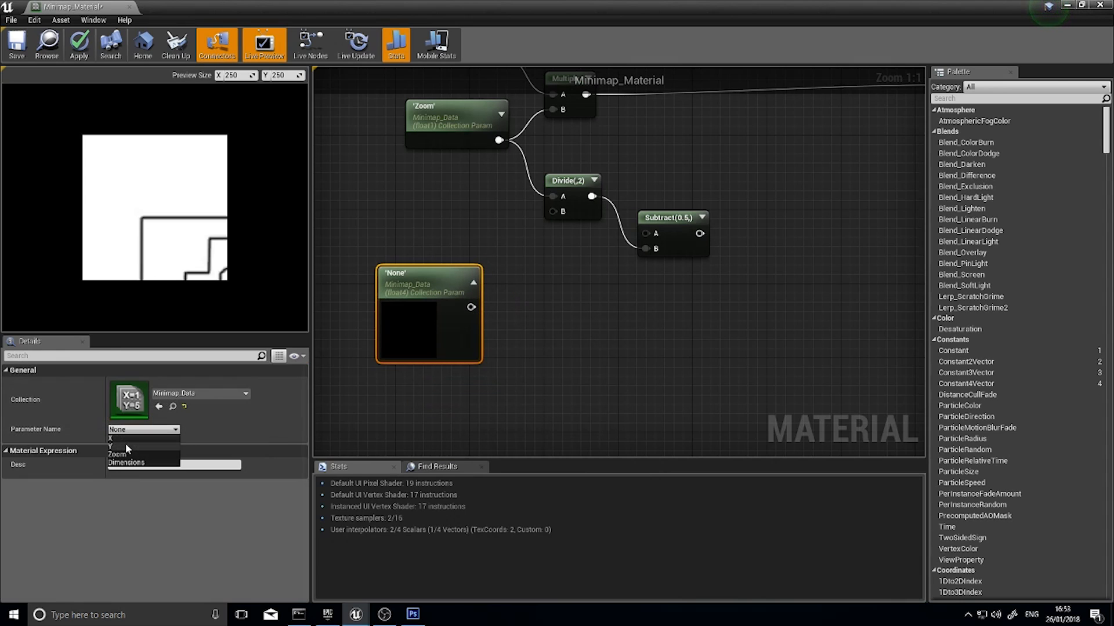
{"action": "left_click", "coordinate": [125, 447]}
{"action": "left_click_drag", "start_coordinate": [422, 336], "coordinate": [415, 353]}
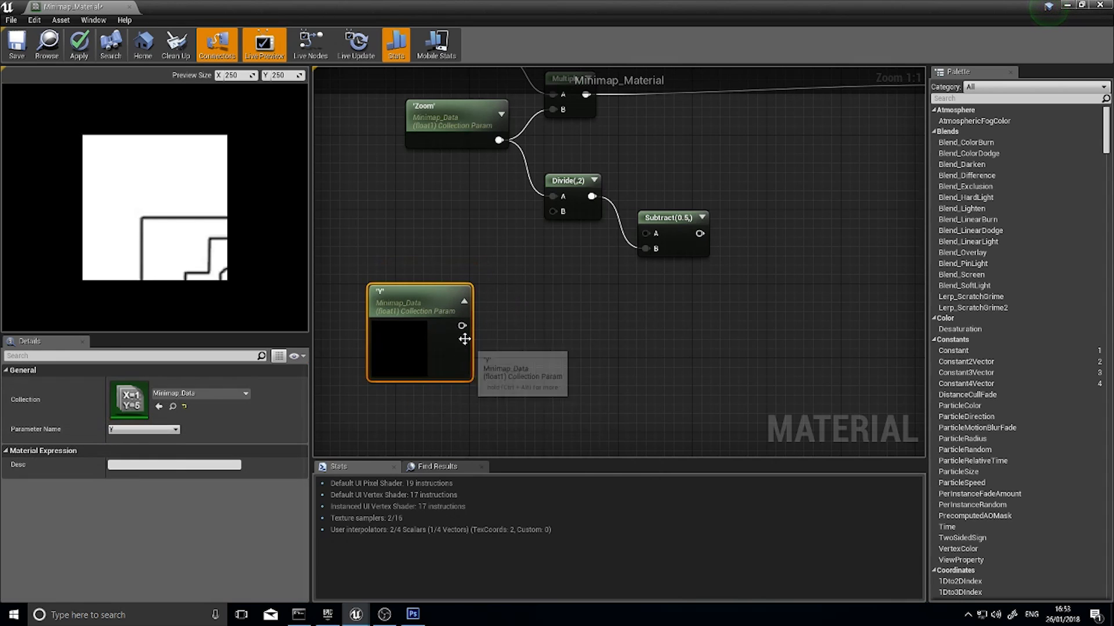
{"action": "left_click", "coordinate": [464, 301]}
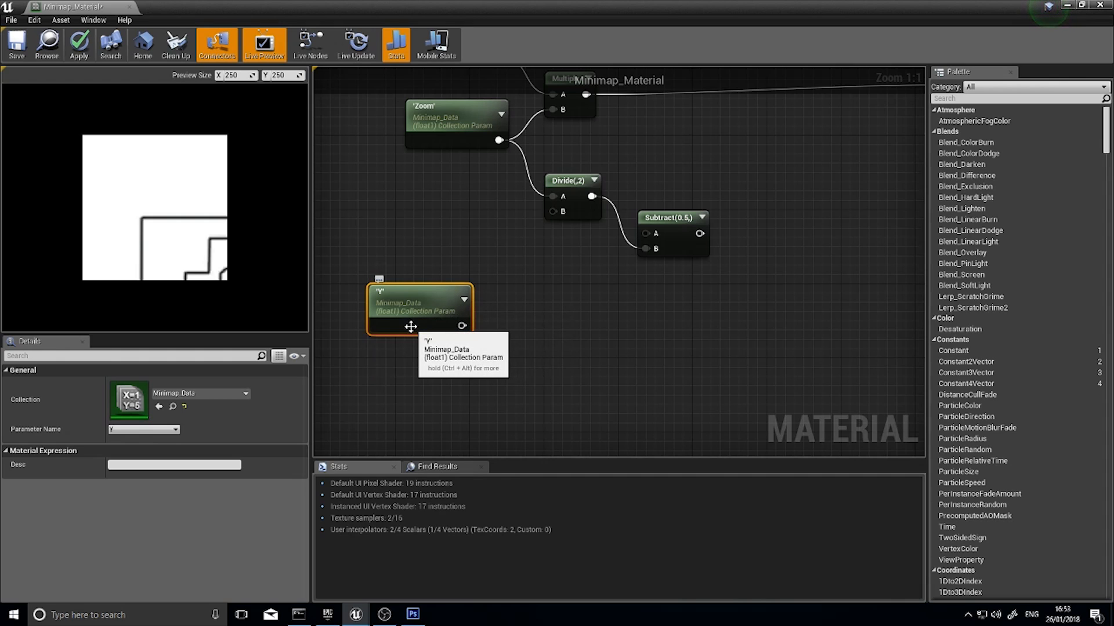
Duplicate the Y parameter node, place the copy beneath it, and set its parameter name to X
{"action": "key", "text": "ctrl+w"}
{"action": "right_click_drag", "start_coordinate": [503, 356], "coordinate": [542, 281]}
{"action": "left_click_drag", "start_coordinate": [513, 299], "coordinate": [465, 376]}
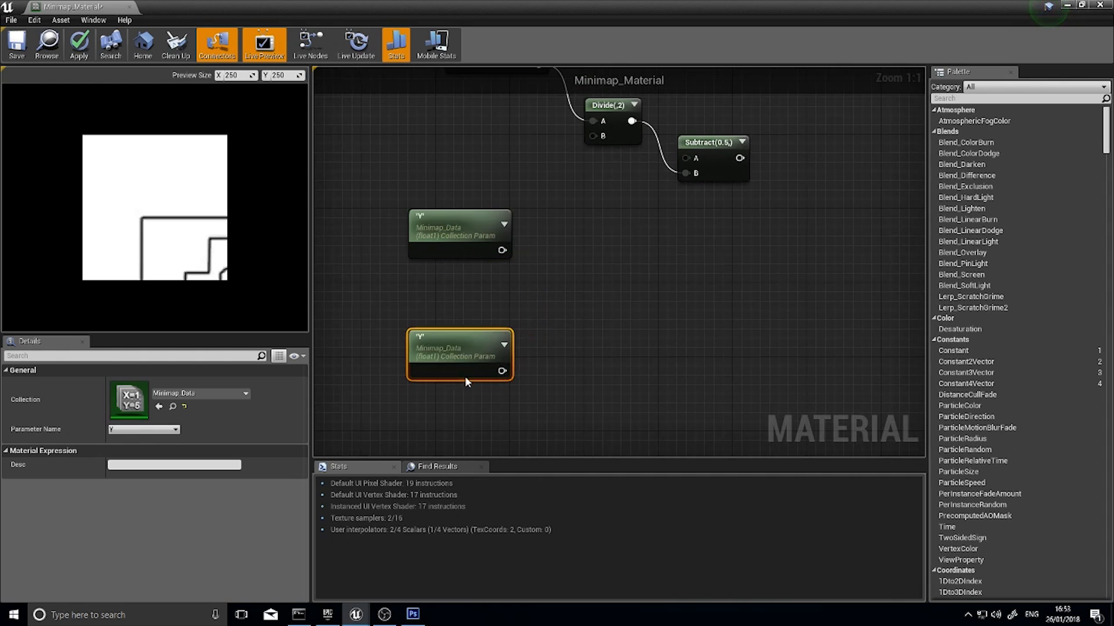
{"action": "left_click", "coordinate": [127, 429]}
{"action": "left_click", "coordinate": [124, 442]}
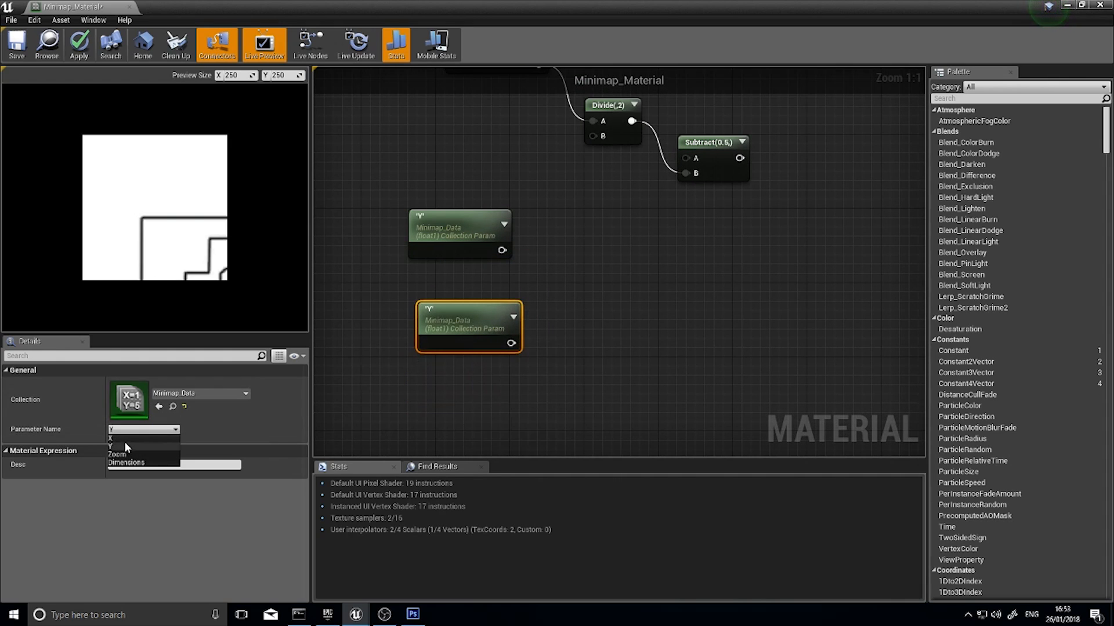
{"action": "left_click_drag", "start_coordinate": [461, 345], "coordinate": [450, 343]}
Copy the X parameter node, place the copy below it, and set its parameter name to Dimensions
{"action": "right_click_drag", "start_coordinate": [464, 405], "coordinate": [472, 315]}
{"action": "key", "text": "ctrl+c"}
{"action": "left_click", "coordinate": [475, 319]}
{"action": "key", "text": "ctrl+v"}
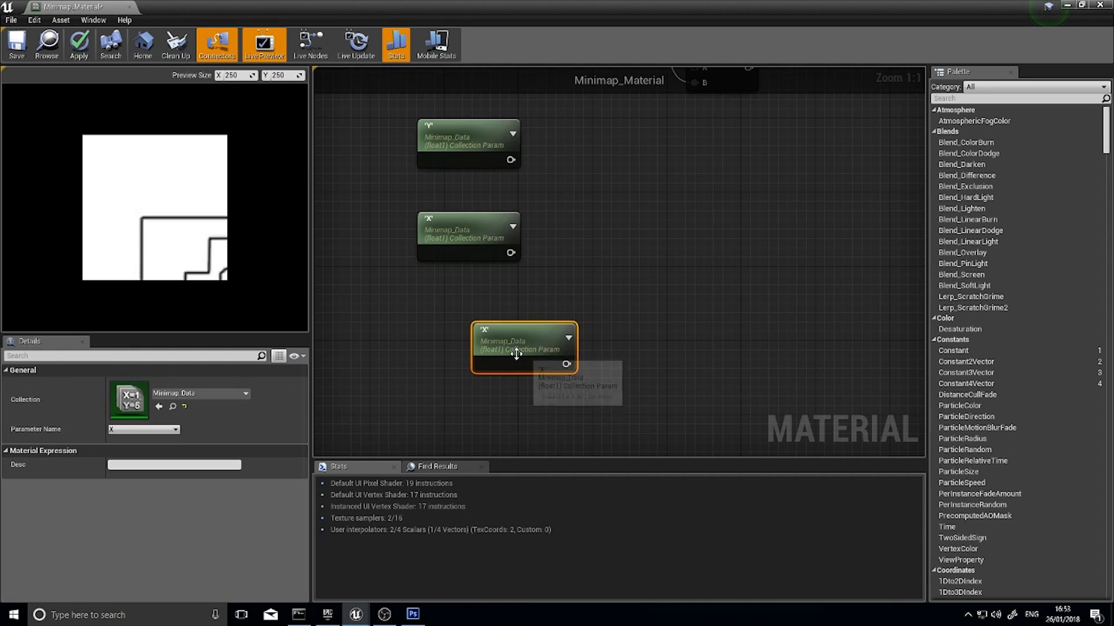
{"action": "left_click_drag", "start_coordinate": [517, 353], "coordinate": [457, 344]}
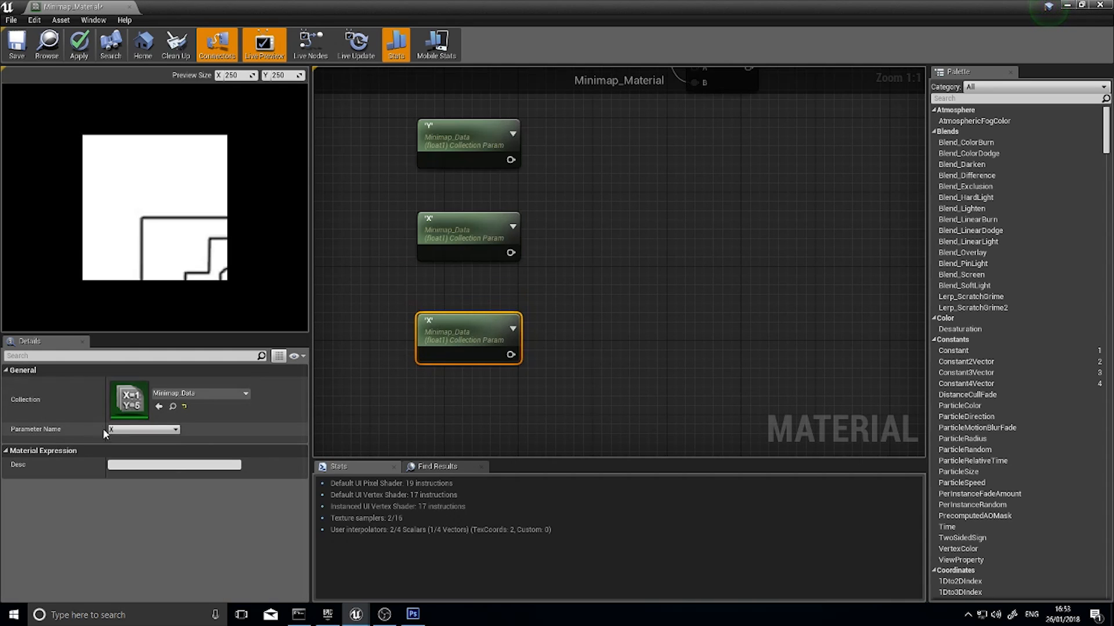
{"action": "left_click", "coordinate": [122, 430]}
{"action": "left_click", "coordinate": [126, 462]}
{"action": "left_click", "coordinate": [435, 386]}
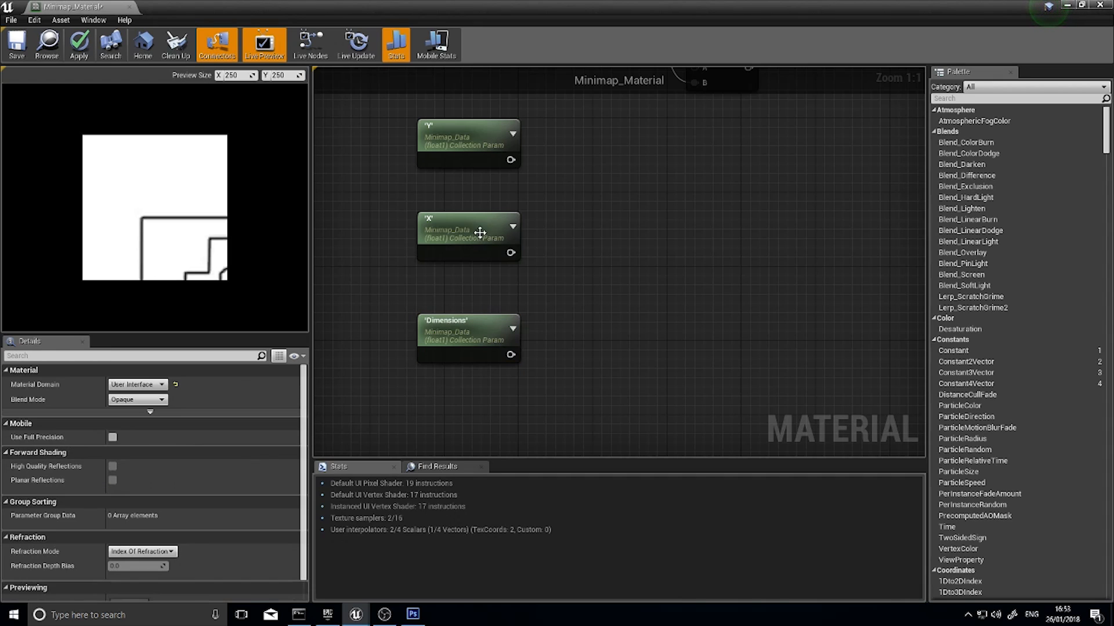
Rearrange the parameter nodes so Dimensions sits between Y above and X below, aligned in one column
{"action": "left_click_drag", "start_coordinate": [478, 221], "coordinate": [635, 340]}
{"action": "left_click_drag", "start_coordinate": [467, 326], "coordinate": [467, 223]}
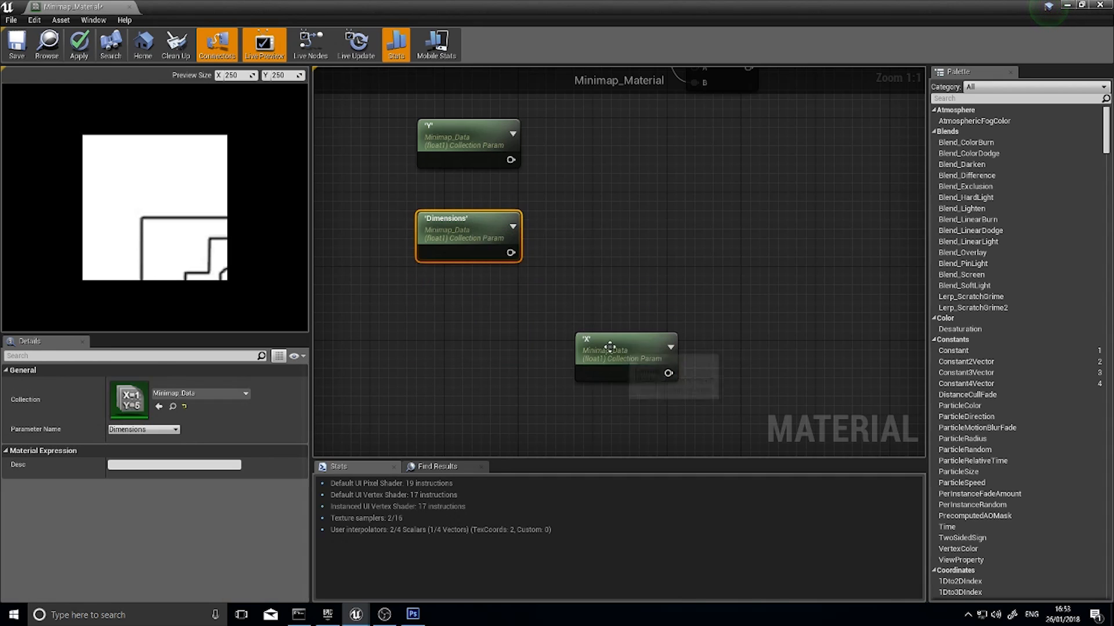
{"action": "left_click_drag", "start_coordinate": [624, 352], "coordinate": [467, 315]}
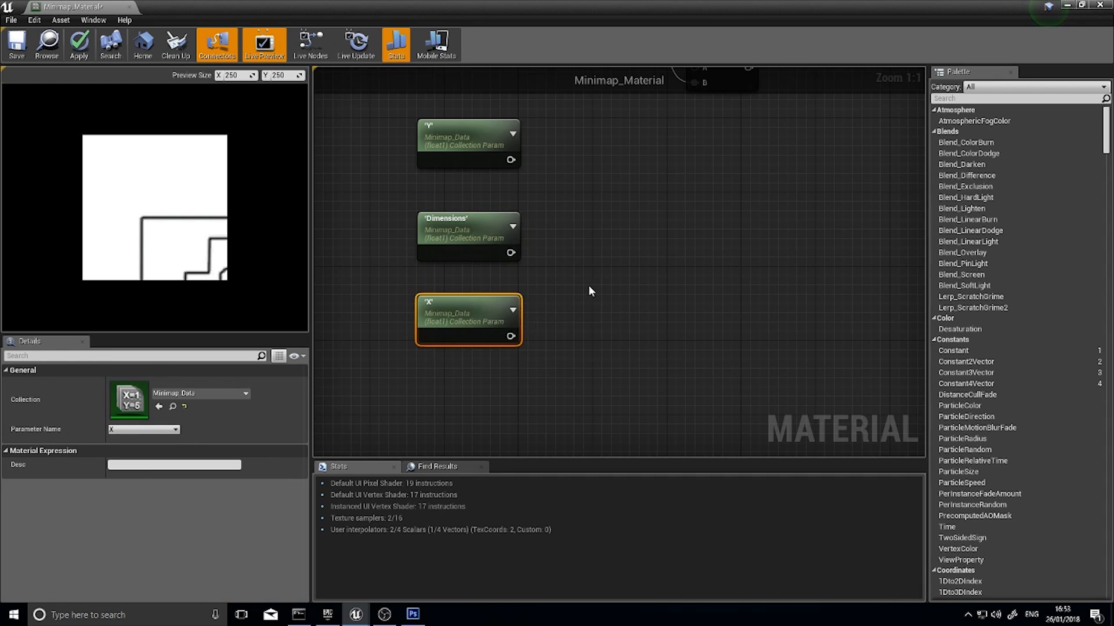
{"action": "left_click_drag", "start_coordinate": [462, 235], "coordinate": [461, 226]}
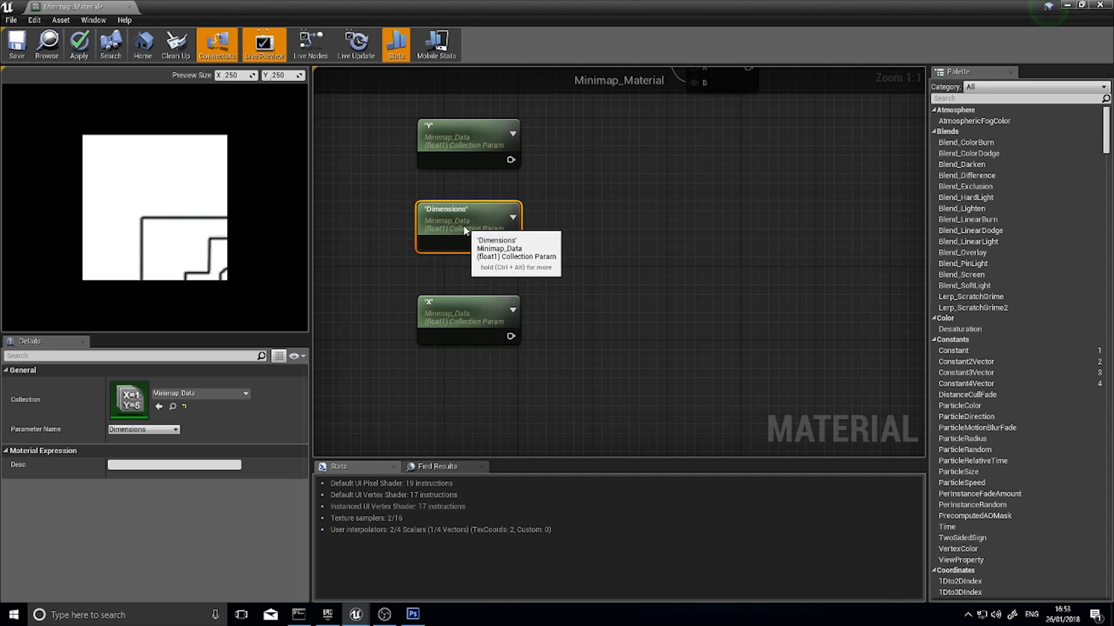
Review the Y, Dimensions and X parameter nodes together with the Divide and Subtract nodes above them
{"action": "left_click", "coordinate": [454, 142]}
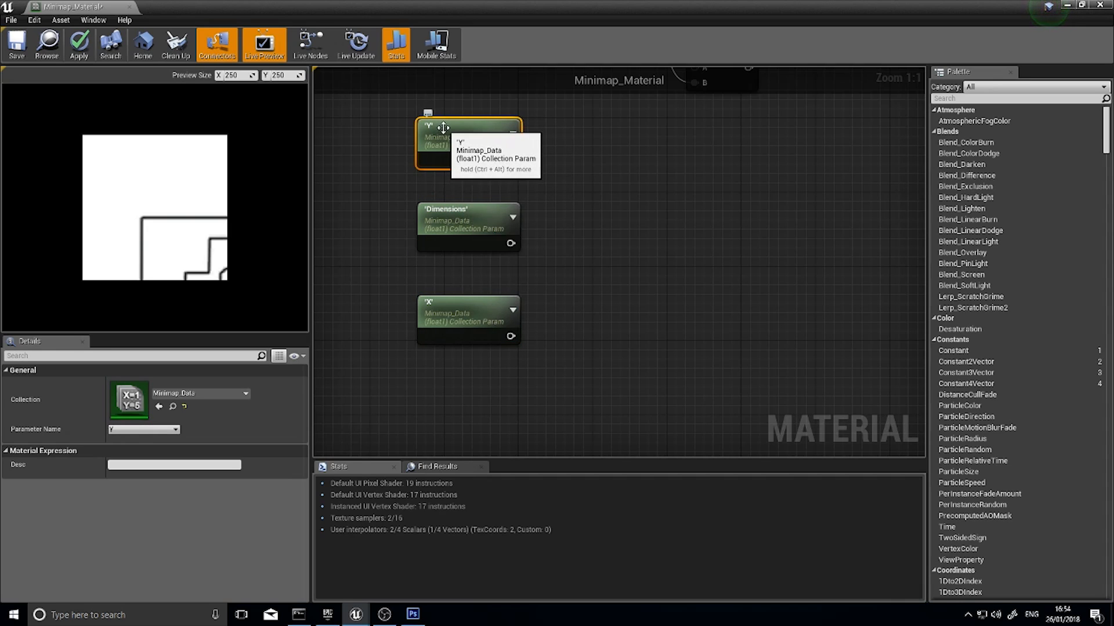
{"action": "left_click", "coordinate": [481, 307]}
{"action": "left_click", "coordinate": [474, 143]}
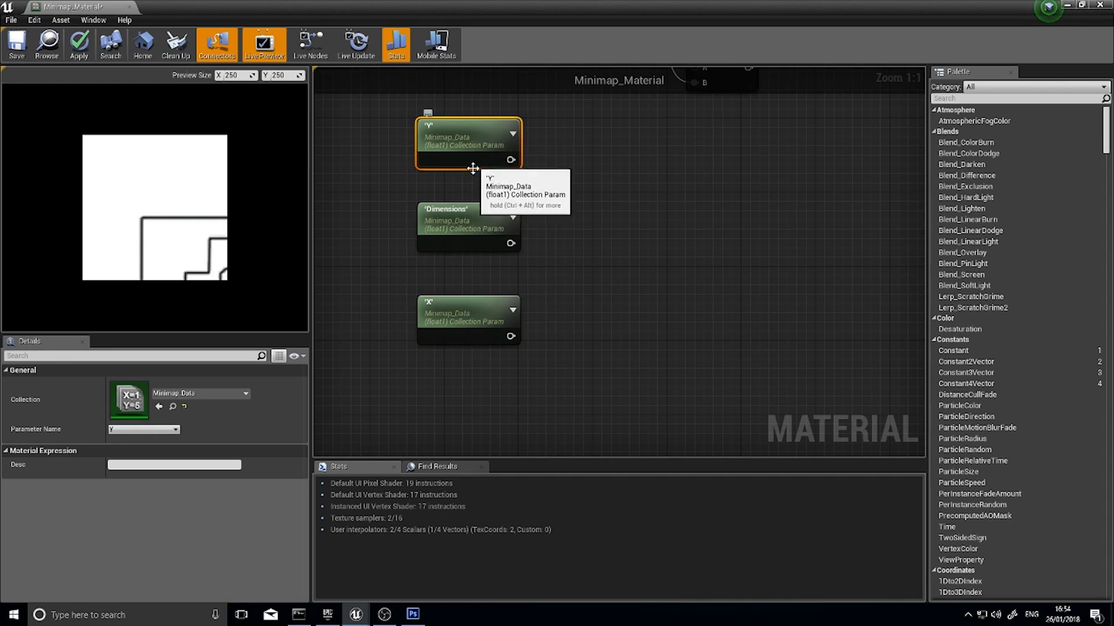
{"action": "left_click", "coordinate": [471, 303]}
{"action": "left_click", "coordinate": [465, 138]}
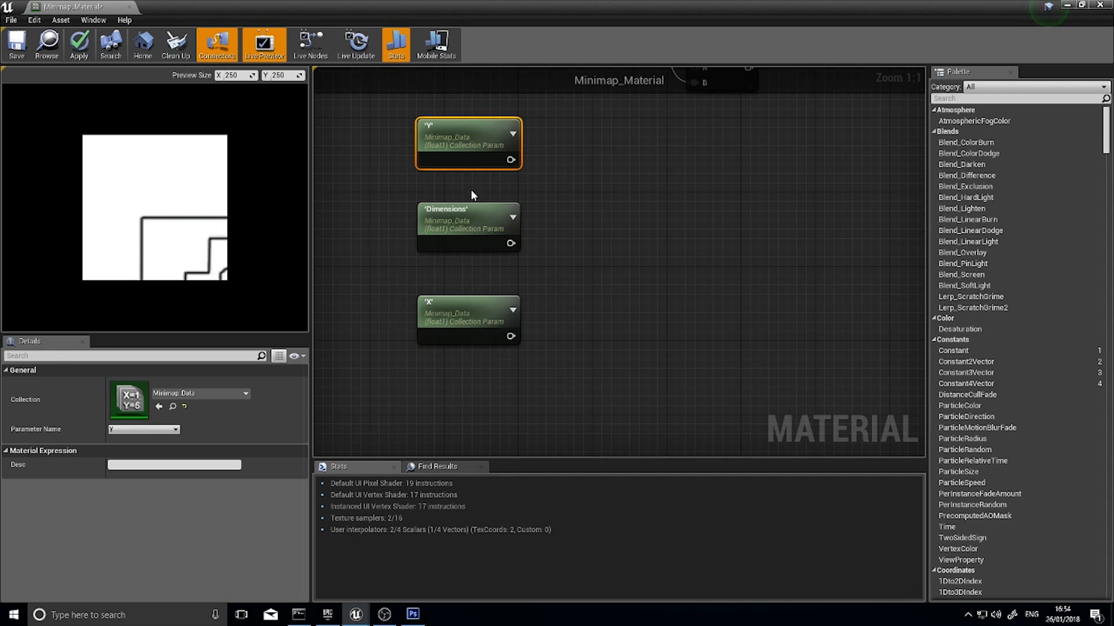
{"action": "right_click_drag", "start_coordinate": [527, 216], "coordinate": [461, 305]}
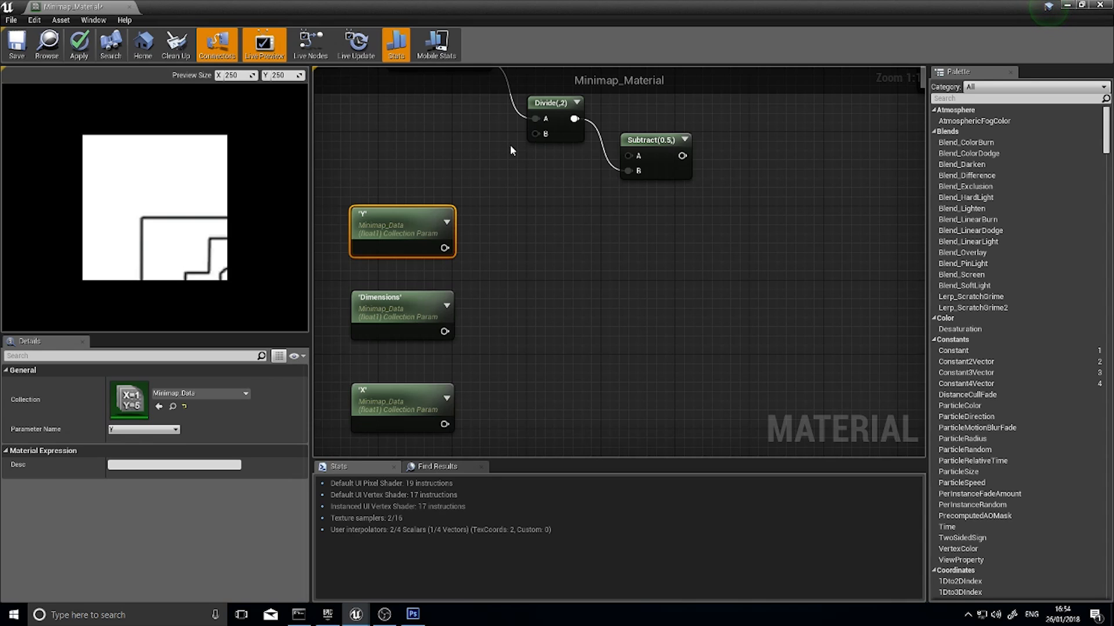
{"action": "right_click_drag", "start_coordinate": [494, 261], "coordinate": [504, 190]}
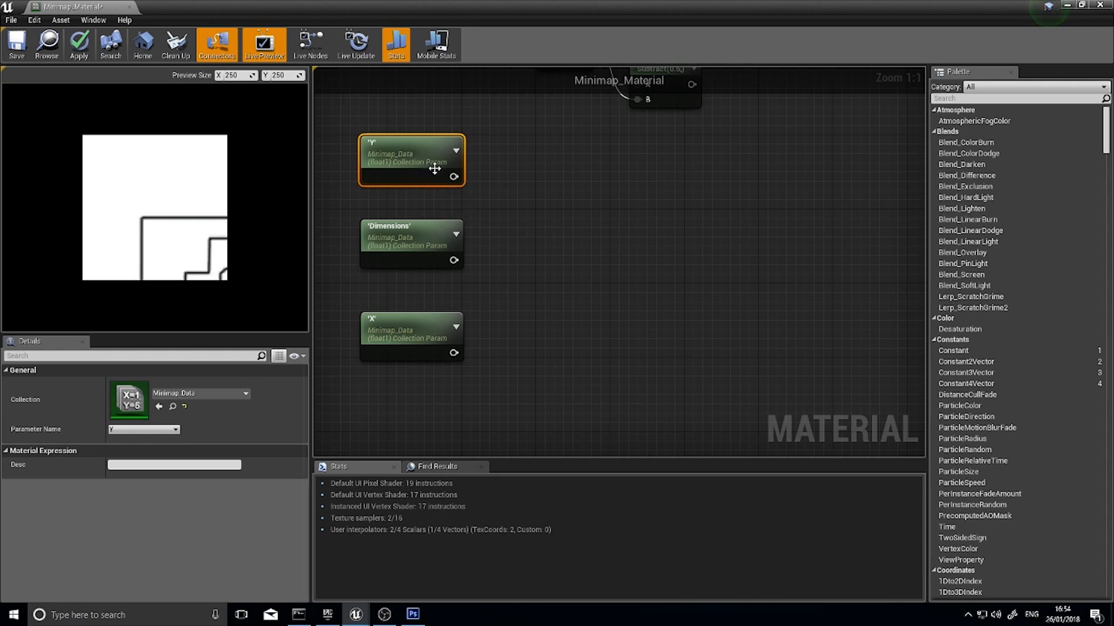
{"action": "right_click_drag", "start_coordinate": [488, 198], "coordinate": [450, 214]}
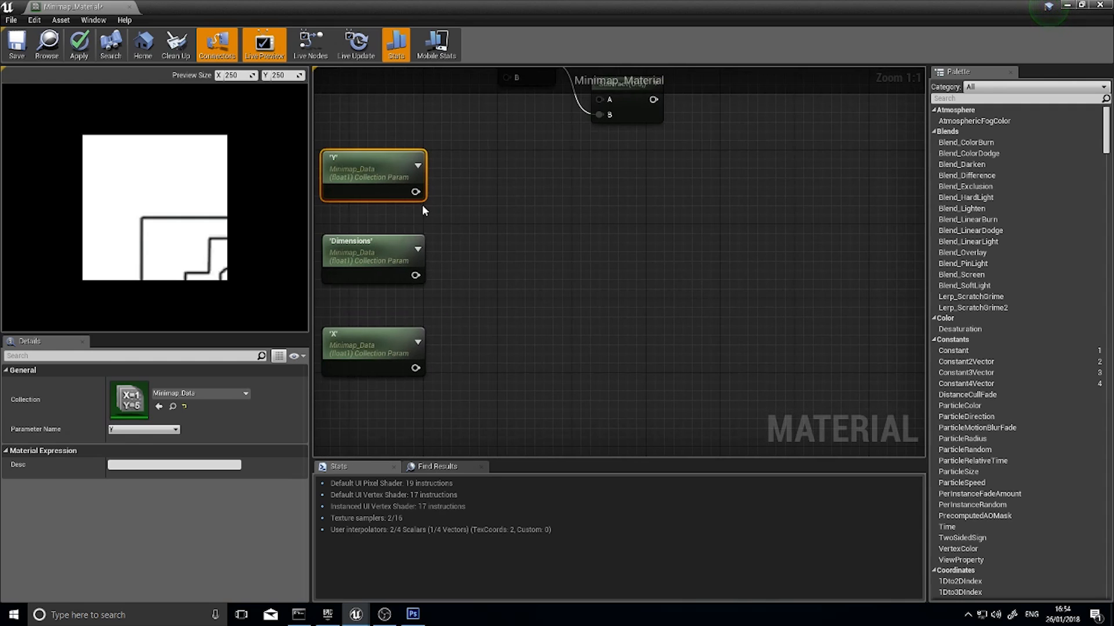
{"action": "right_click_drag", "start_coordinate": [377, 215], "coordinate": [388, 172]}
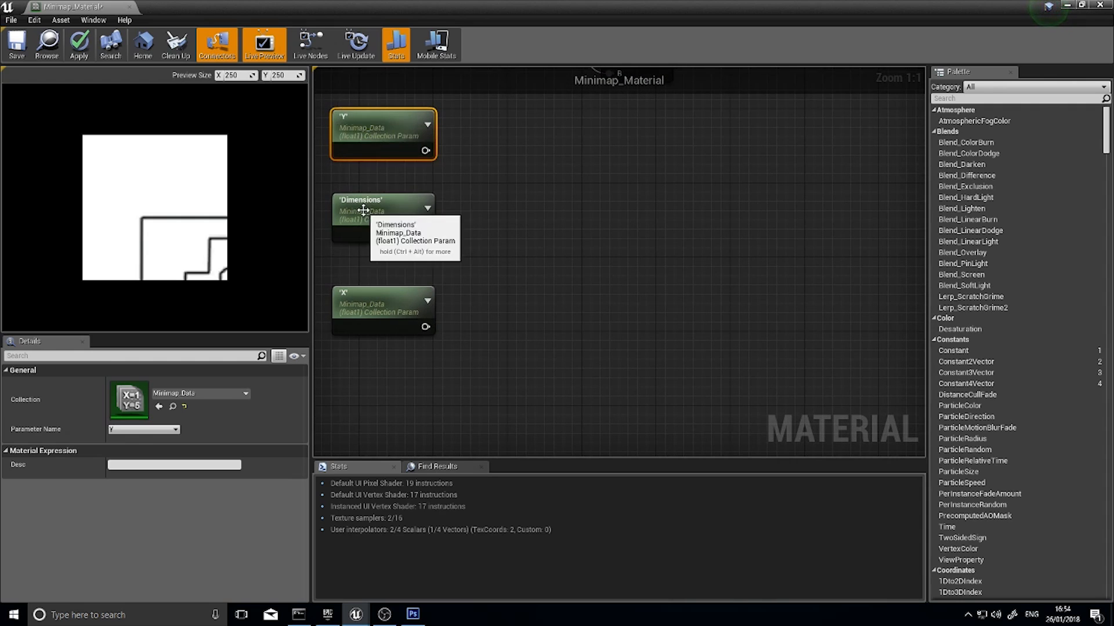
Add a Divide node with the Y parameter on A and Dimensions on B, placed just beyond the two parameters
{"action": "left_click_drag", "start_coordinate": [425, 151], "coordinate": [485, 185]}
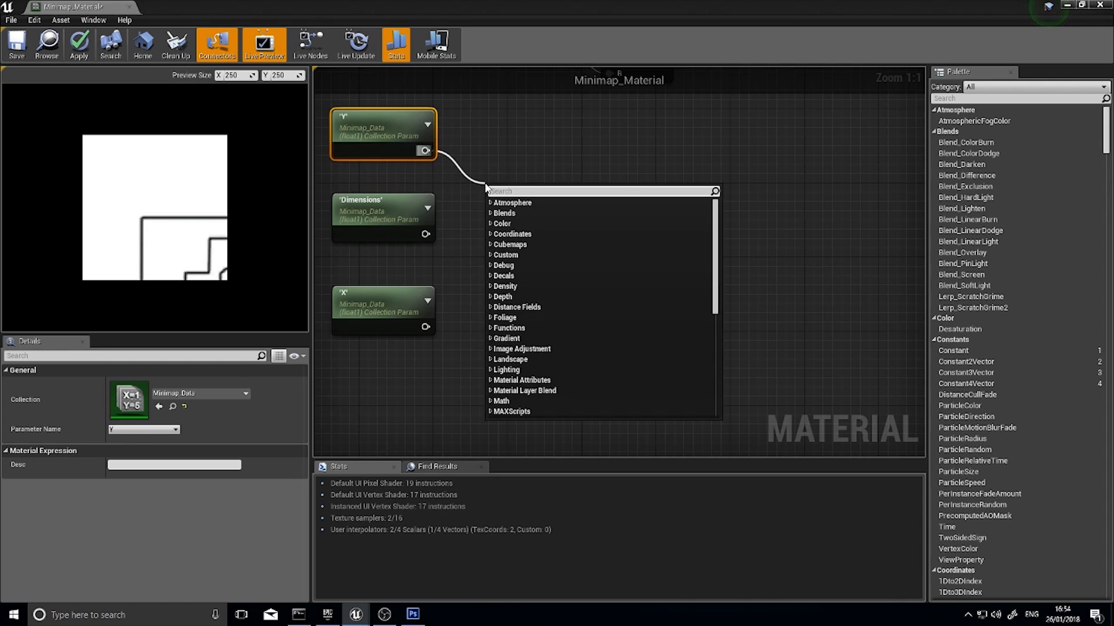
{"action": "type", "text": "divid"}
{"action": "key", "text": "Return"}
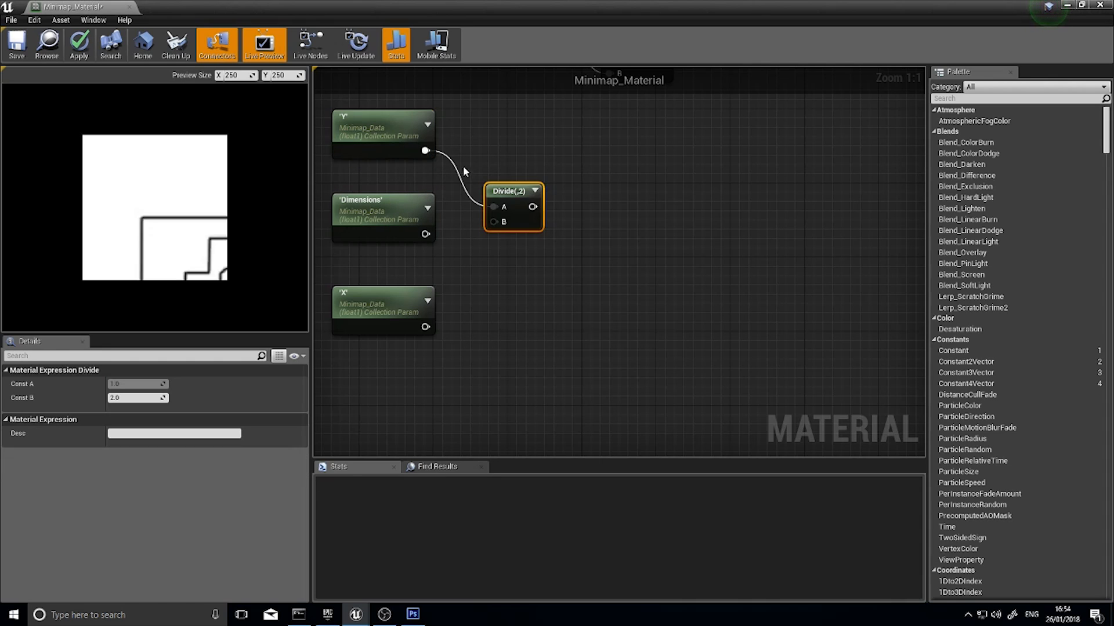
{"action": "left_click_drag", "start_coordinate": [424, 234], "coordinate": [502, 172]}
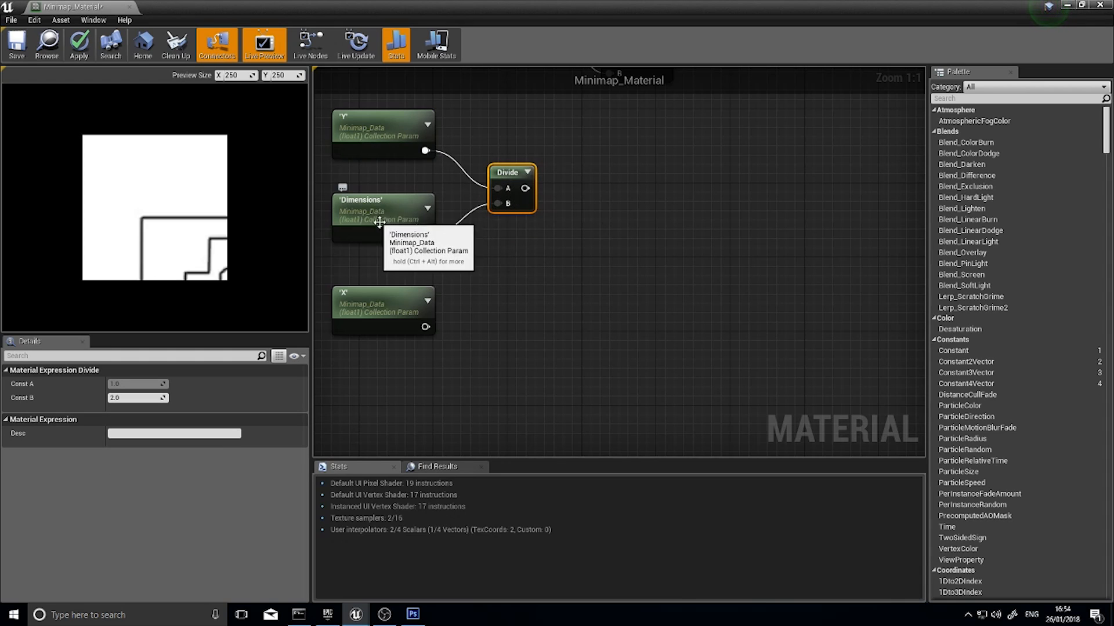
{"action": "left_click", "coordinate": [391, 205]}
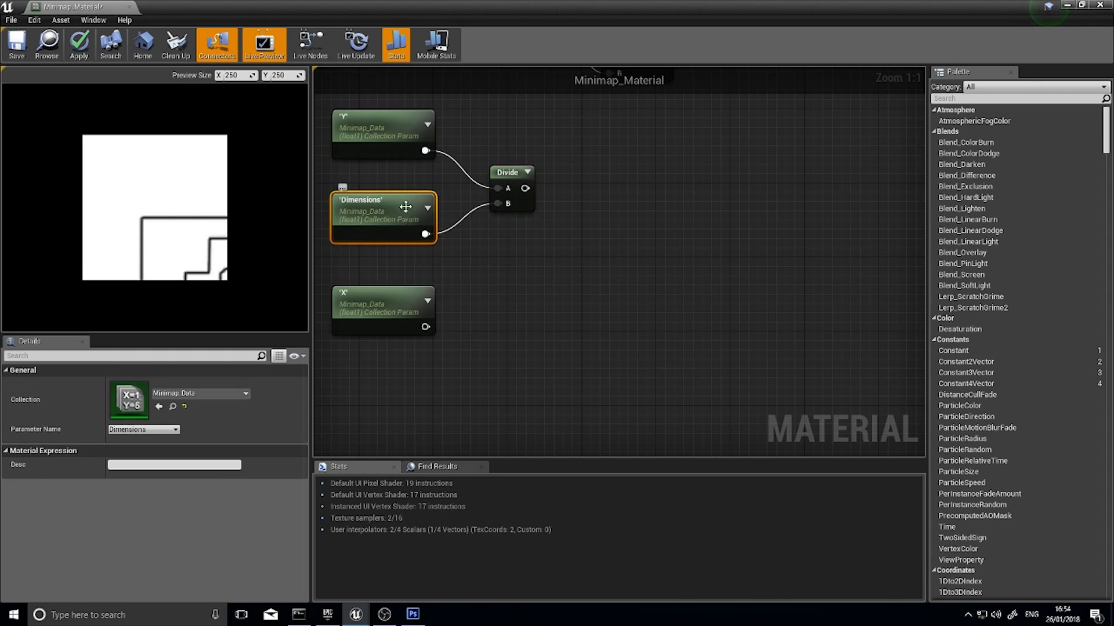
{"action": "left_click", "coordinate": [502, 173]}
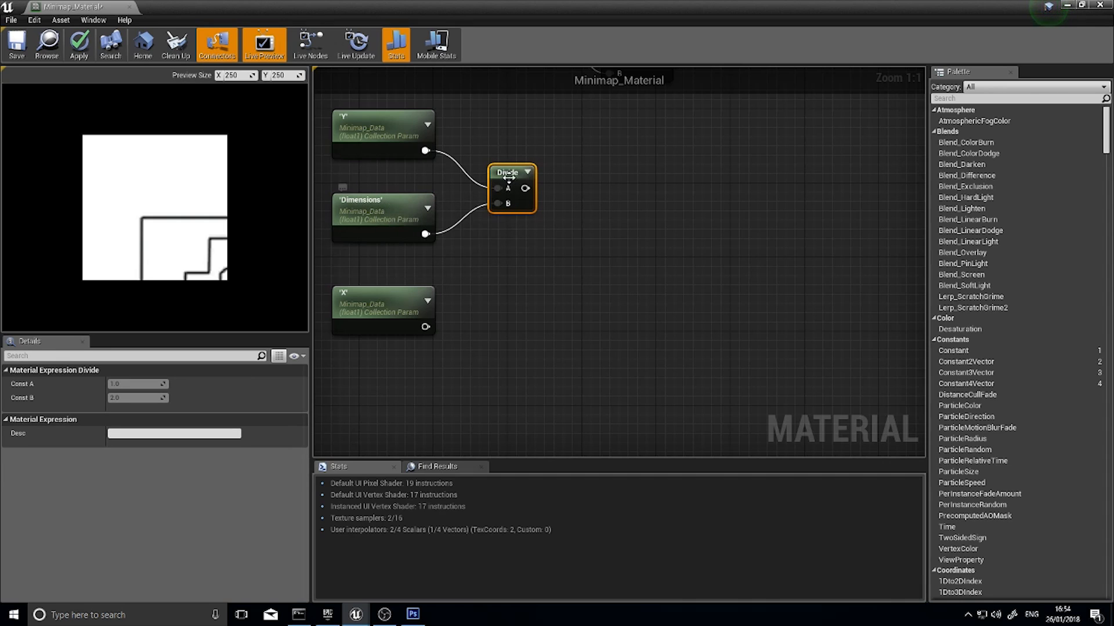
{"action": "left_click_drag", "start_coordinate": [506, 173], "coordinate": [497, 163]}
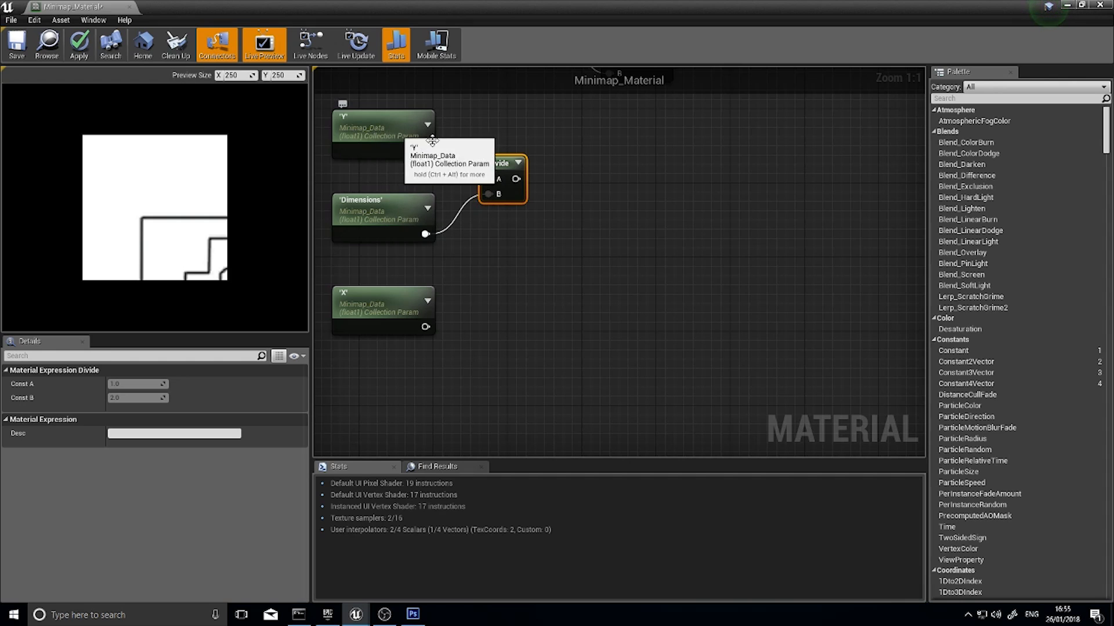
{"action": "left_click_drag", "start_coordinate": [425, 150], "coordinate": [489, 178]}
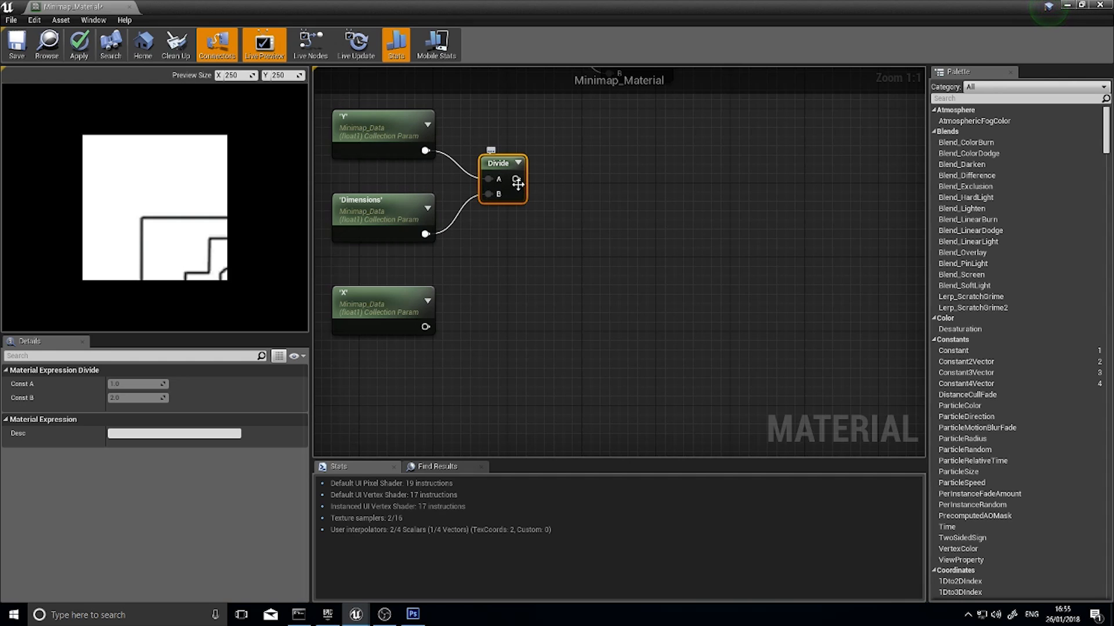
Add a second Divide node with the X parameter on A and Dimensions on B, aligned below the first
{"action": "right_click_drag", "start_coordinate": [530, 177], "coordinate": [489, 248]}
{"action": "mouse_move", "coordinate": [475, 251]}
{"action": "left_mouse_down"}
{"action": "mouse_move", "coordinate": [492, 249]}
{"action": "mouse_move", "coordinate": [505, 281]}
{"action": "mouse_move", "coordinate": [522, 187]}
{"action": "mouse_move", "coordinate": [477, 252]}
{"action": "left_mouse_up"}
{"action": "right_click_drag", "start_coordinate": [532, 256], "coordinate": [657, 148]}
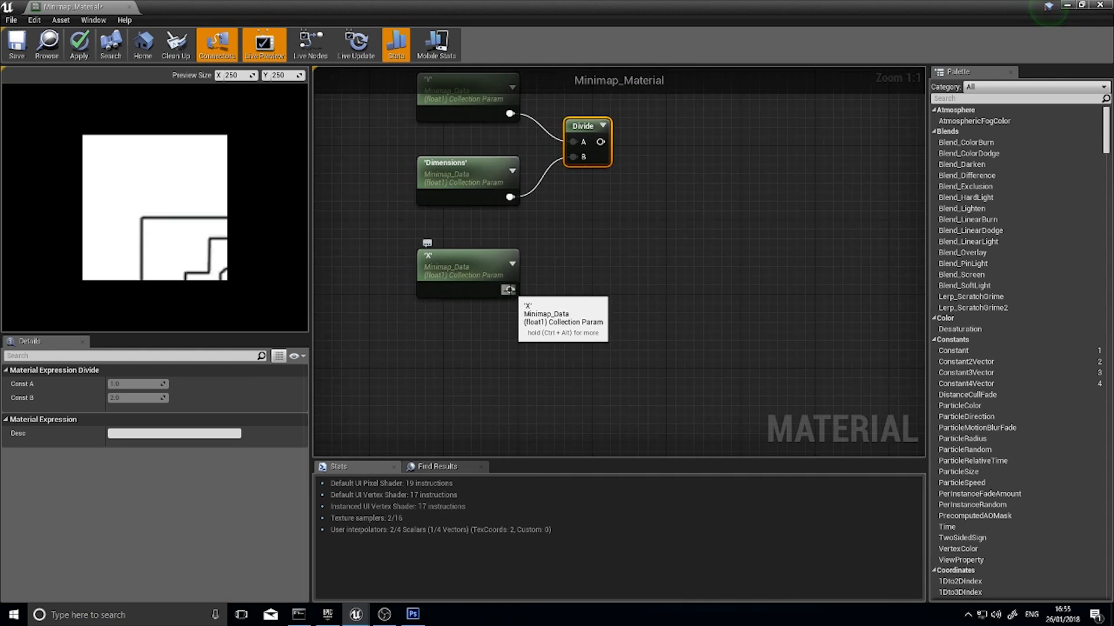
{"action": "left_click_drag", "start_coordinate": [507, 290], "coordinate": [571, 259]}
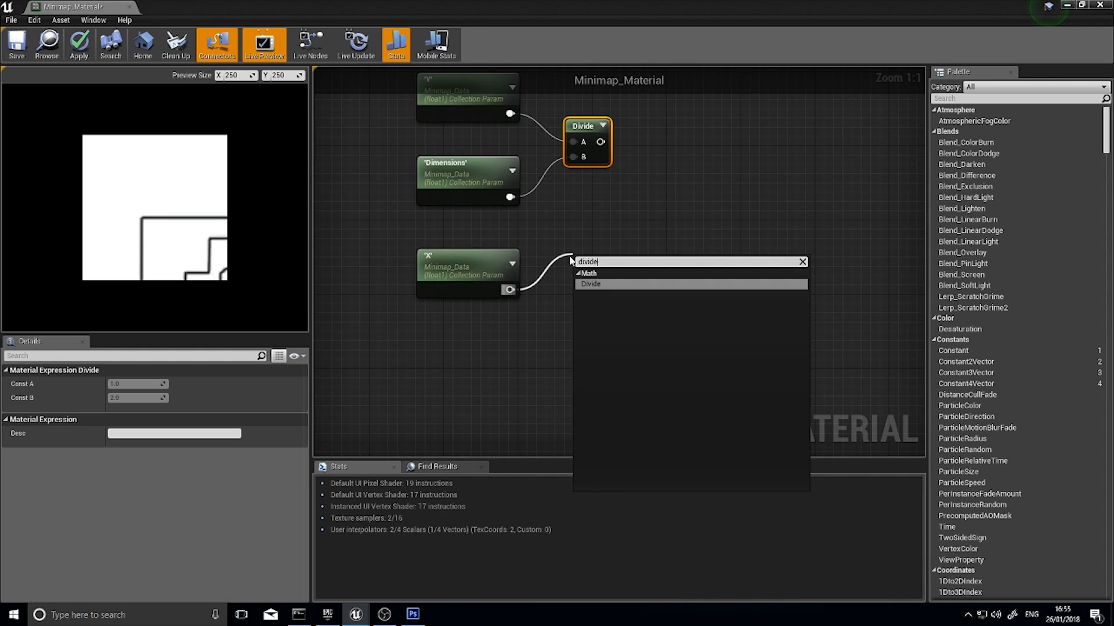
{"action": "key", "text": "Return"}
{"action": "mouse_move", "coordinate": [581, 259]}
{"action": "left_mouse_down"}
{"action": "mouse_move", "coordinate": [562, 217]}
{"action": "mouse_move", "coordinate": [563, 250]}
{"action": "left_mouse_up"}
{"action": "right_click_drag", "start_coordinate": [645, 210], "coordinate": [555, 220]}
{"action": "left_click_drag", "start_coordinate": [488, 228], "coordinate": [498, 228]}
Add an Add node with the Subtract output on its A input, placed below and beyond the Subtract node
{"action": "right_click_drag", "start_coordinate": [554, 193], "coordinate": [471, 292]}
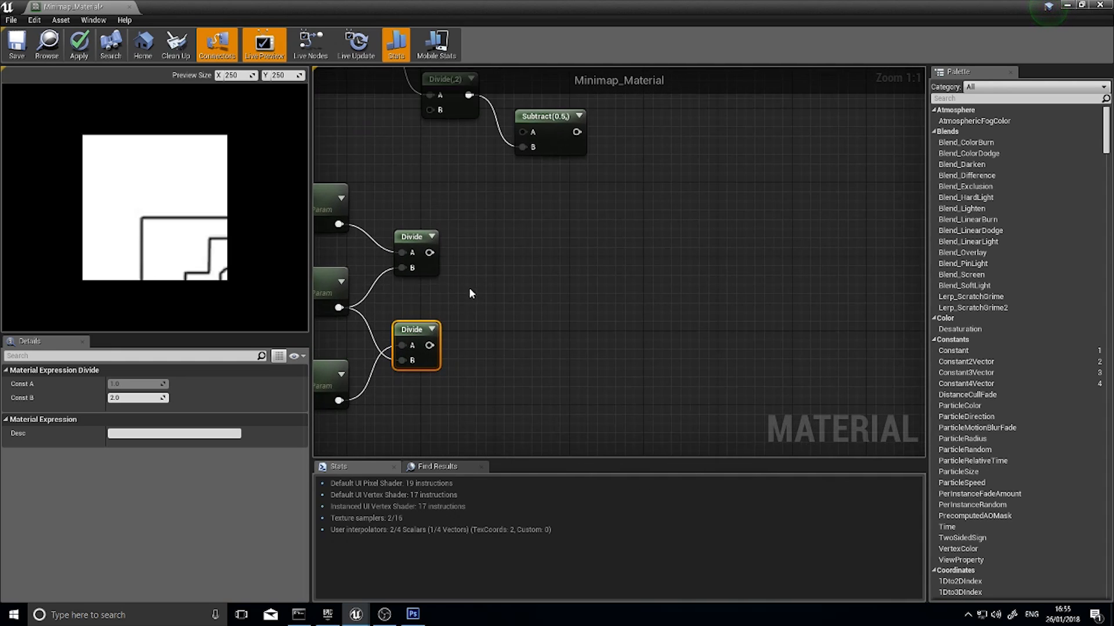
{"action": "left_click", "coordinate": [425, 253]}
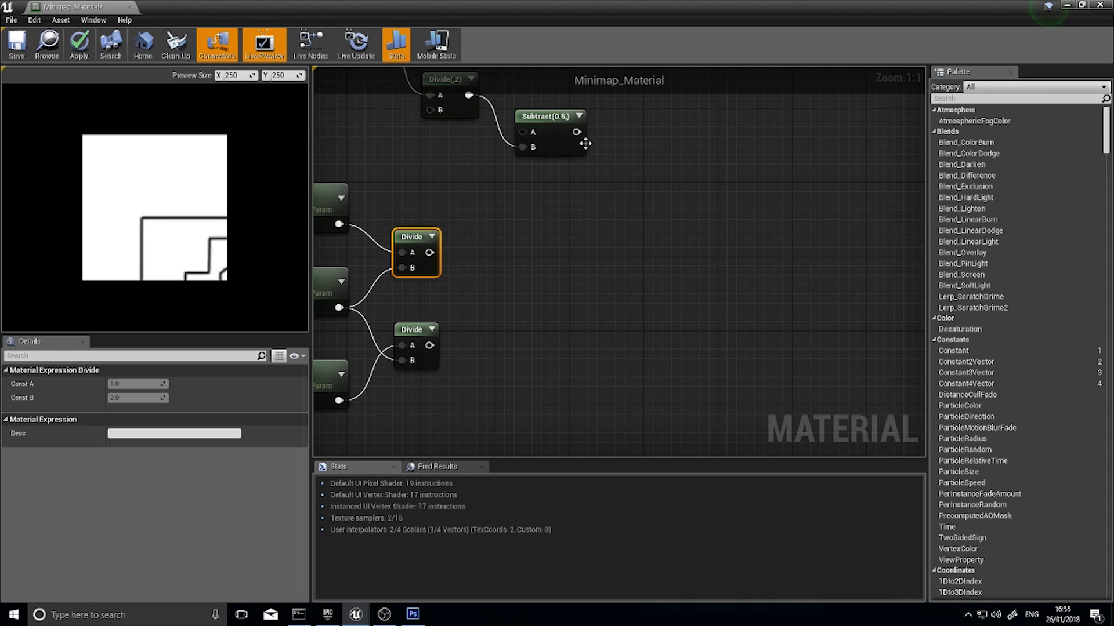
{"action": "left_click_drag", "start_coordinate": [576, 131], "coordinate": [621, 226]}
{"action": "type", "text": "add"}
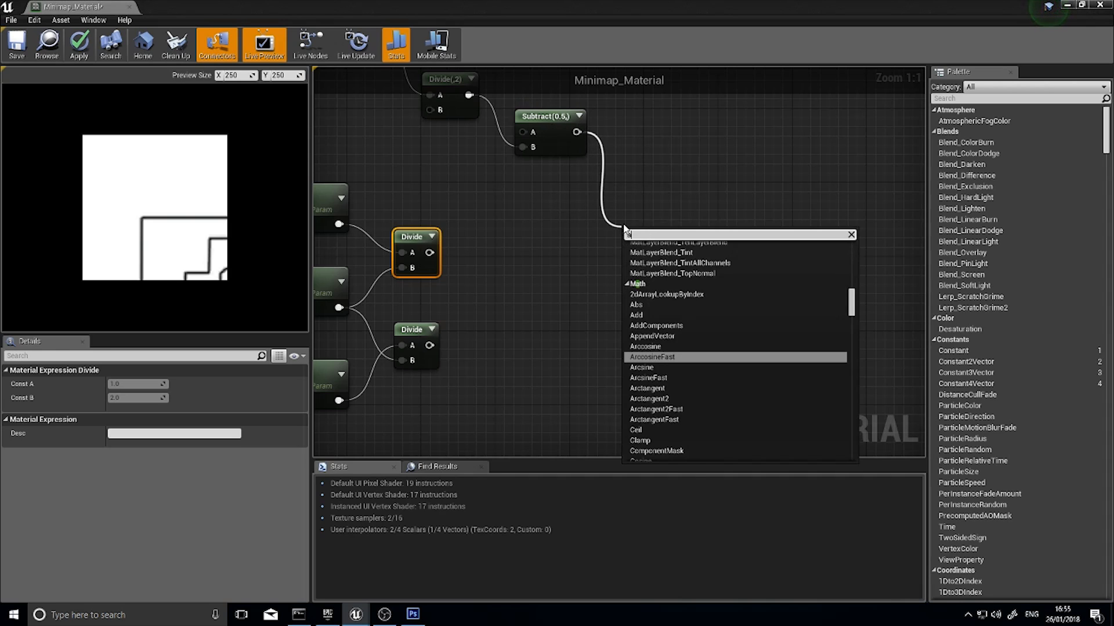
{"action": "left_click", "coordinate": [647, 289]}
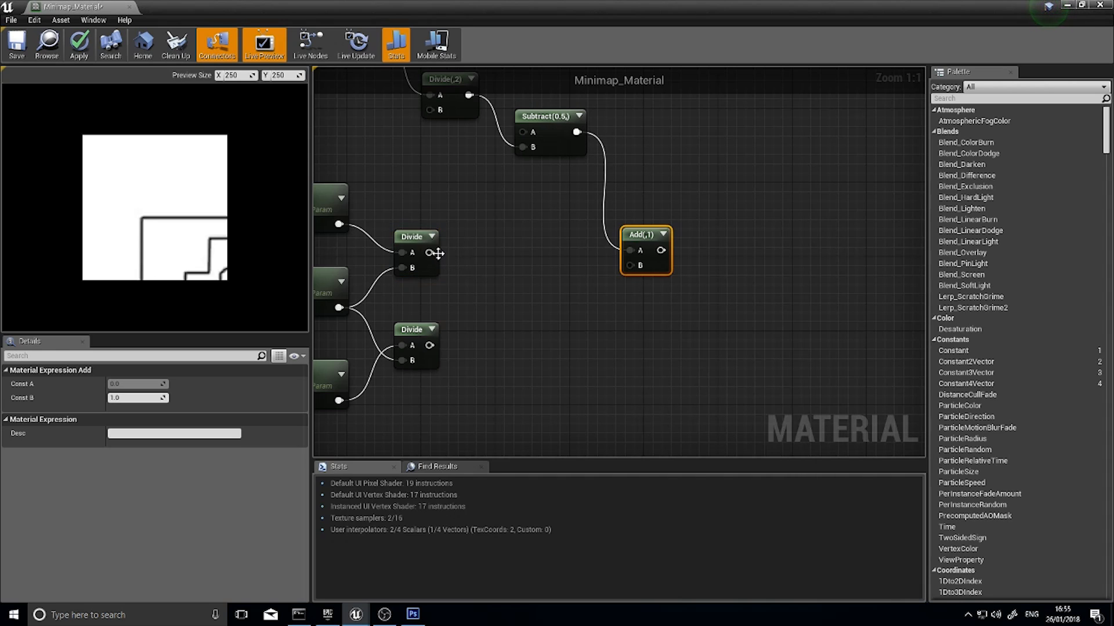
Connect the upper Divide's output to the Add node's B input and bring the parameters, Divides and Add node closer together
{"action": "left_click_drag", "start_coordinate": [430, 252], "coordinate": [652, 209]}
{"action": "right_click_drag", "start_coordinate": [502, 305], "coordinate": [640, 281]}
{"action": "left_click_drag", "start_coordinate": [596, 397], "coordinate": [370, 171]}
{"action": "left_click_drag", "start_coordinate": [418, 180], "coordinate": [557, 178]}
{"action": "right_click_drag", "start_coordinate": [809, 270], "coordinate": [555, 300]}
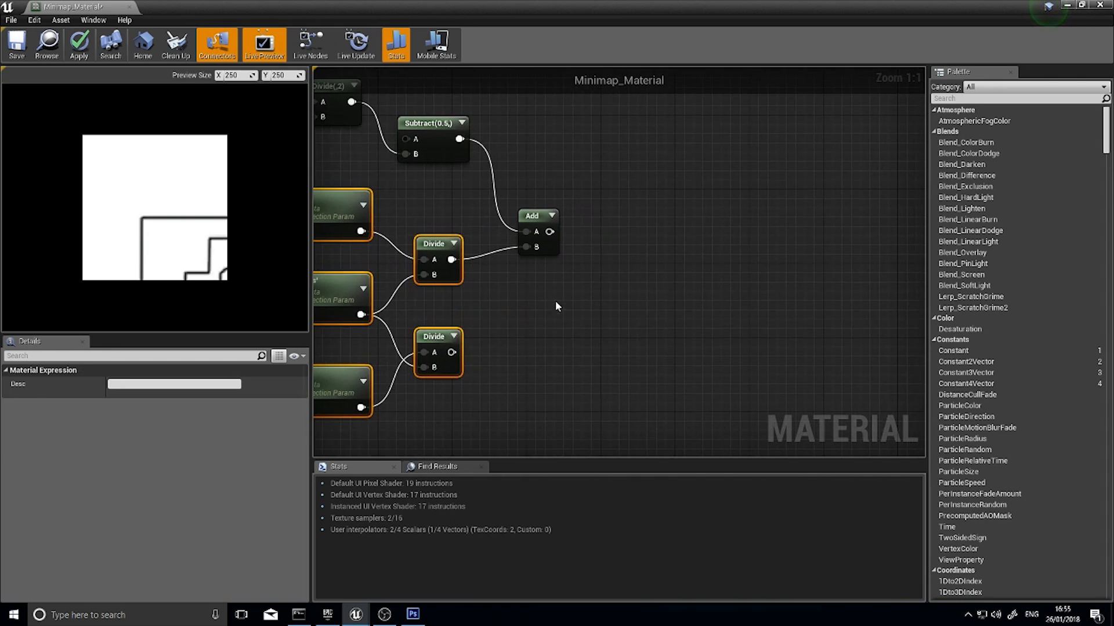
{"action": "left_click", "coordinate": [555, 301]}
{"action": "left_click_drag", "start_coordinate": [541, 217], "coordinate": [525, 188]}
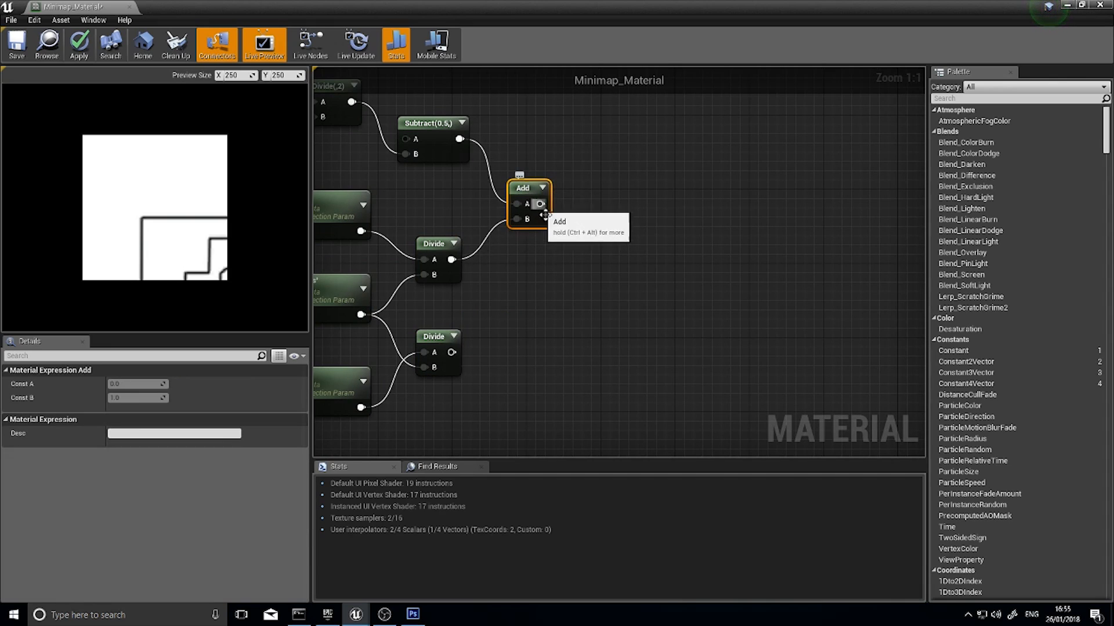
Duplicate the Add node directly below the first, with the Subtract output on A and the lower Divide on B
{"action": "key", "text": "ctrl+w"}
{"action": "left_click_drag", "start_coordinate": [562, 249], "coordinate": [517, 314]}
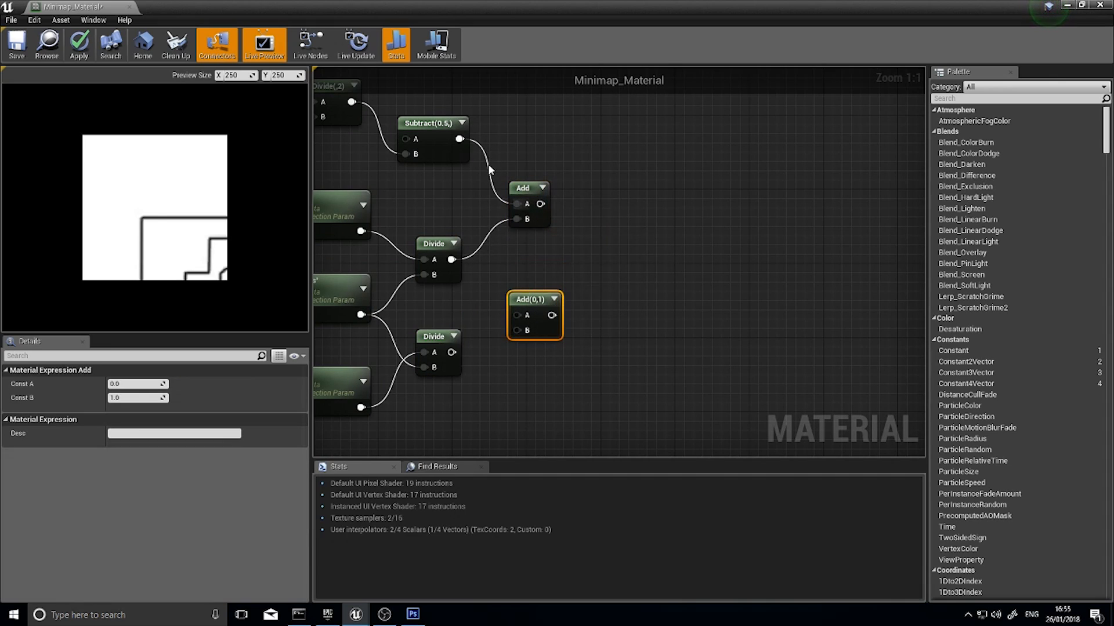
{"action": "left_click_drag", "start_coordinate": [461, 139], "coordinate": [516, 315]}
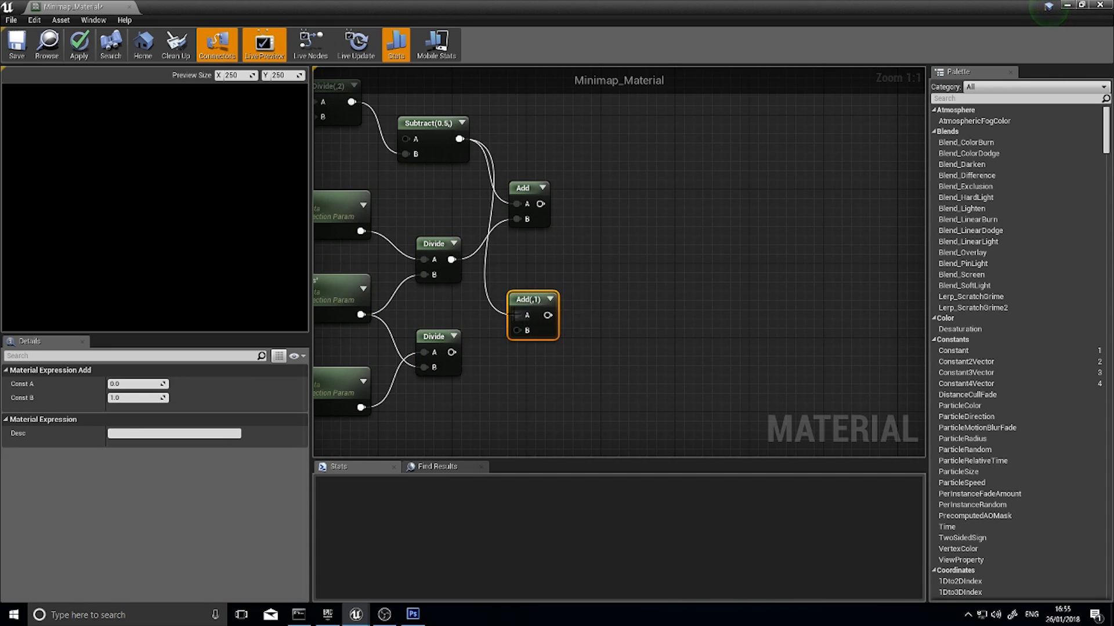
{"action": "left_click_drag", "start_coordinate": [451, 352], "coordinate": [525, 270]}
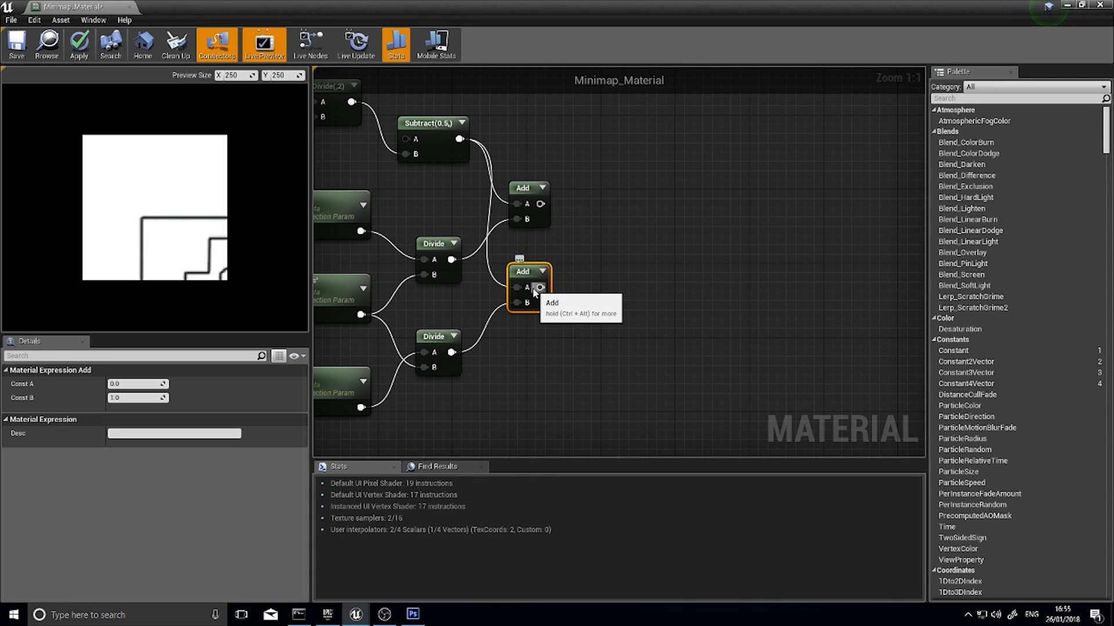
Add an Append node with the upper Add on A and the lower Add on B, placed just beyond them
{"action": "left_click", "coordinate": [518, 184]}
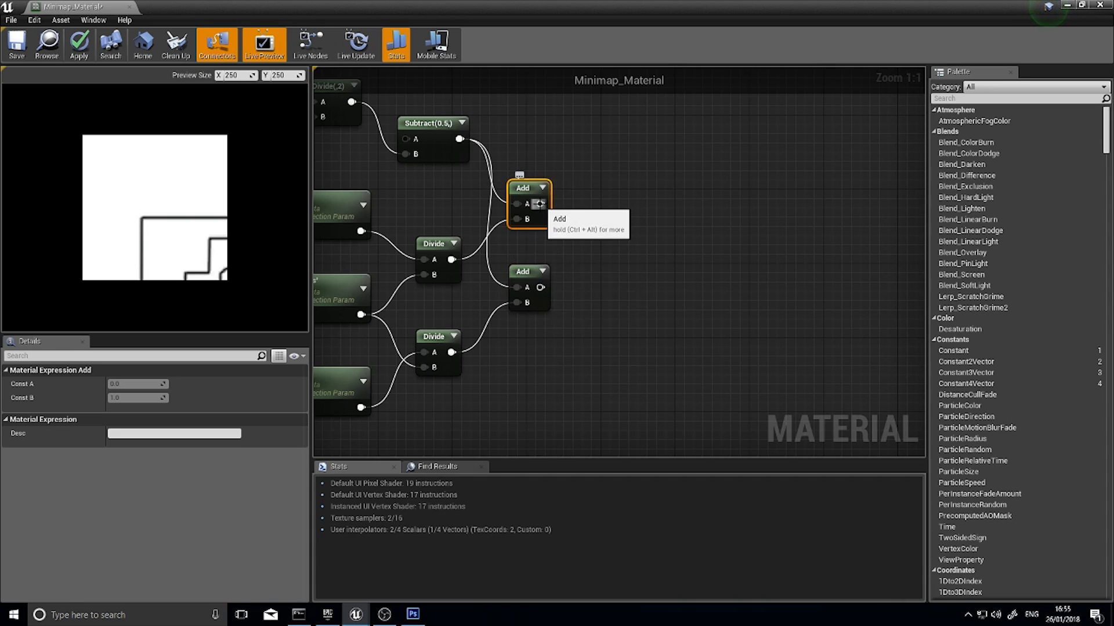
{"action": "left_click_drag", "start_coordinate": [539, 204], "coordinate": [580, 268]}
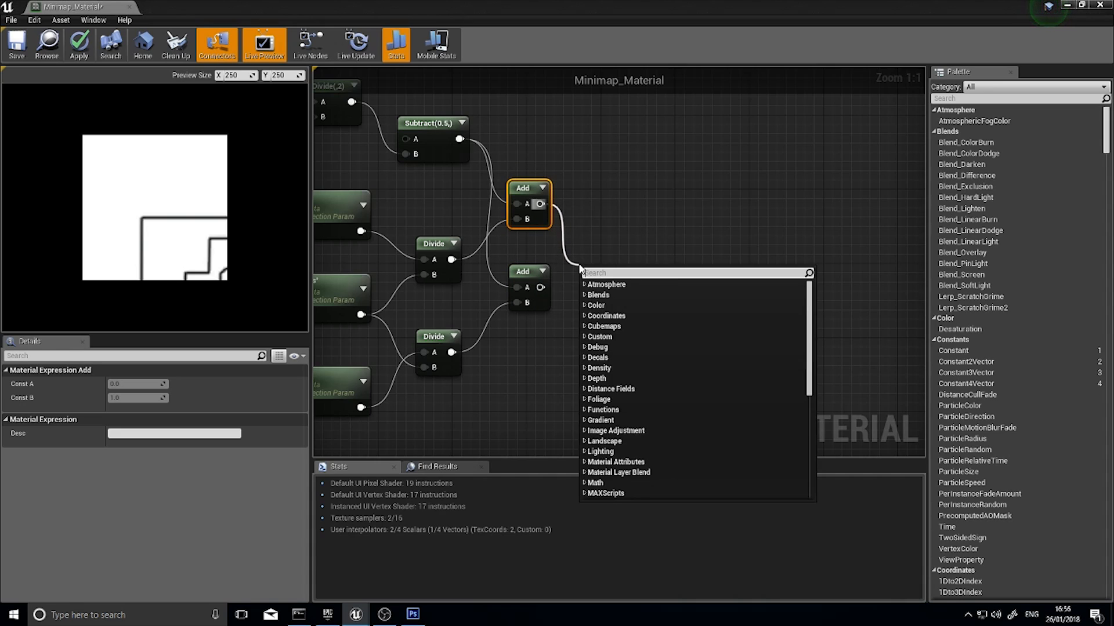
{"action": "type", "text": "append"}
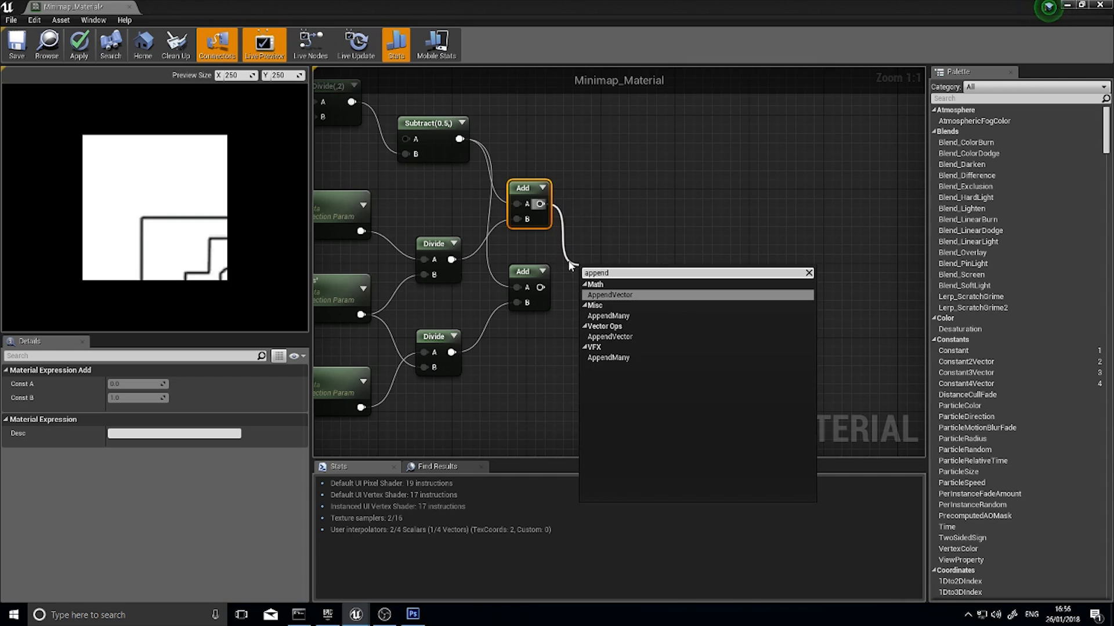
{"action": "left_click", "coordinate": [603, 294]}
{"action": "left_click_drag", "start_coordinate": [540, 287], "coordinate": [591, 256]}
{"action": "left_click", "coordinate": [522, 192]}
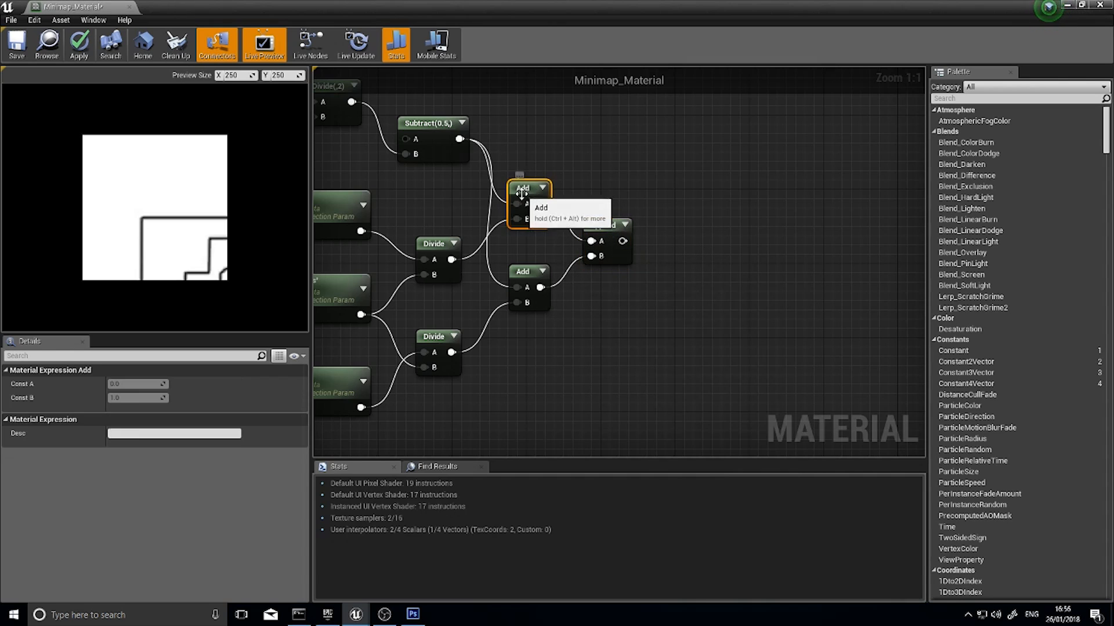
{"action": "left_click", "coordinate": [529, 270]}
{"action": "left_click", "coordinate": [524, 187]}
{"action": "left_click_drag", "start_coordinate": [602, 220], "coordinate": [611, 221]}
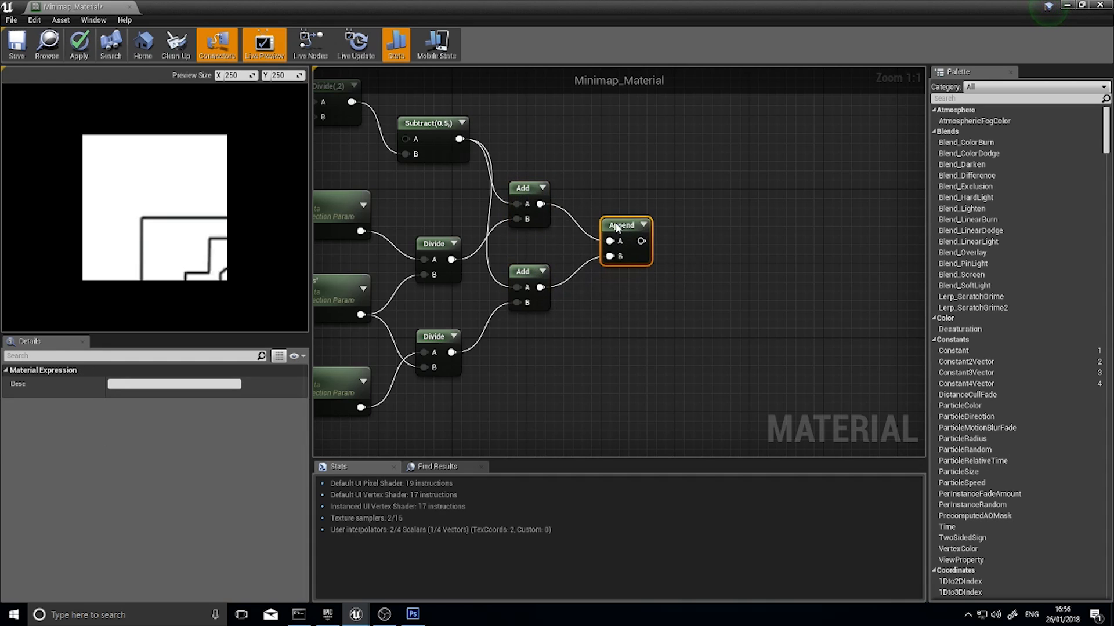
Move the Texture Sample and the Minimap_Material output node further along to make room before them
{"action": "right_click_drag", "start_coordinate": [674, 255], "coordinate": [561, 387]}
{"action": "left_click_drag", "start_coordinate": [620, 109], "coordinate": [660, 110]}
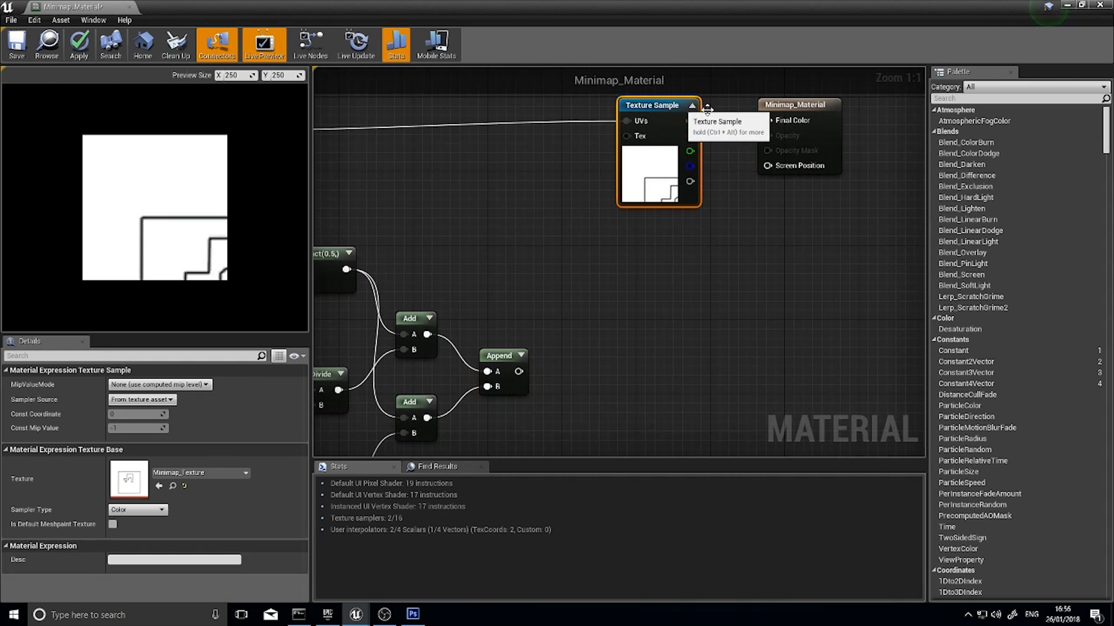
{"action": "right_click_drag", "start_coordinate": [728, 210], "coordinate": [593, 251]}
{"action": "left_click_drag", "start_coordinate": [656, 142], "coordinate": [769, 143]}
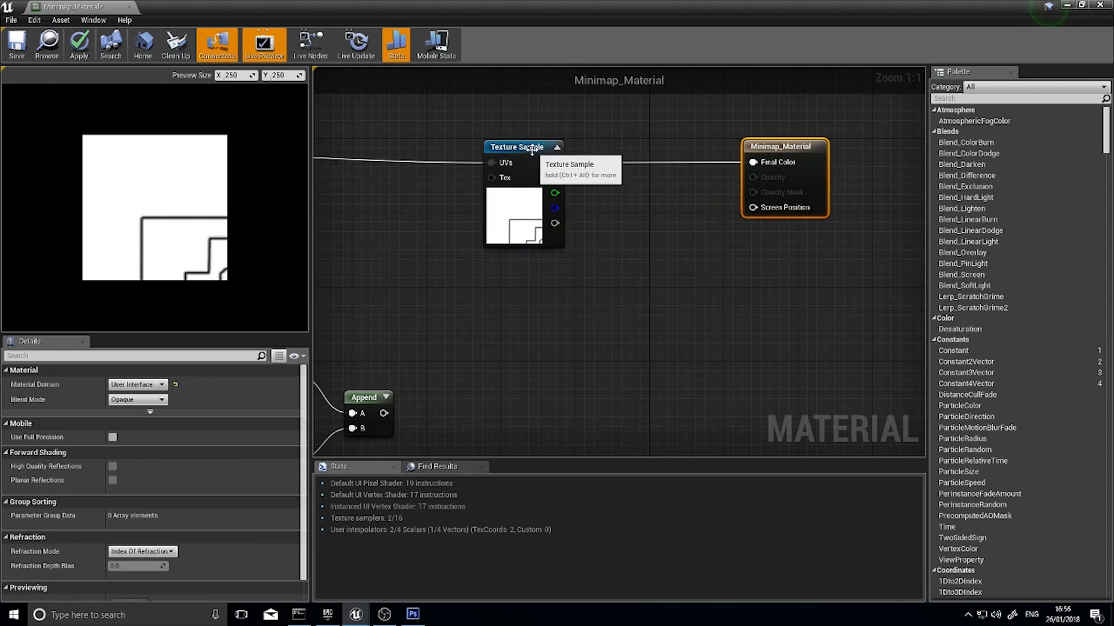
{"action": "left_click_drag", "start_coordinate": [528, 147], "coordinate": [612, 147]}
Add an Add node with the Multiply output on A and the Append output on B, placed before the Texture Sample
{"action": "right_click_drag", "start_coordinate": [367, 407], "coordinate": [506, 372]}
{"action": "left_click", "coordinate": [509, 365]}
{"action": "right_click_drag", "start_coordinate": [539, 338], "coordinate": [830, 394]}
{"action": "left_click", "coordinate": [495, 177]}
{"action": "right_click_drag", "start_coordinate": [684, 261], "coordinate": [531, 261]}
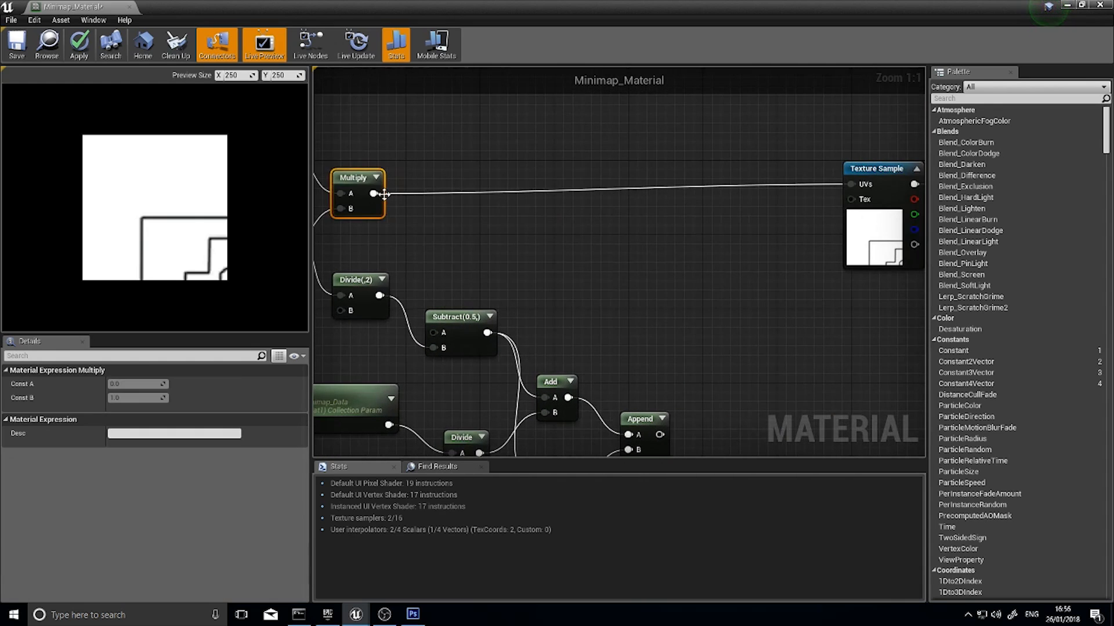
{"action": "left_click_drag", "start_coordinate": [702, 189], "coordinate": [704, 195]}
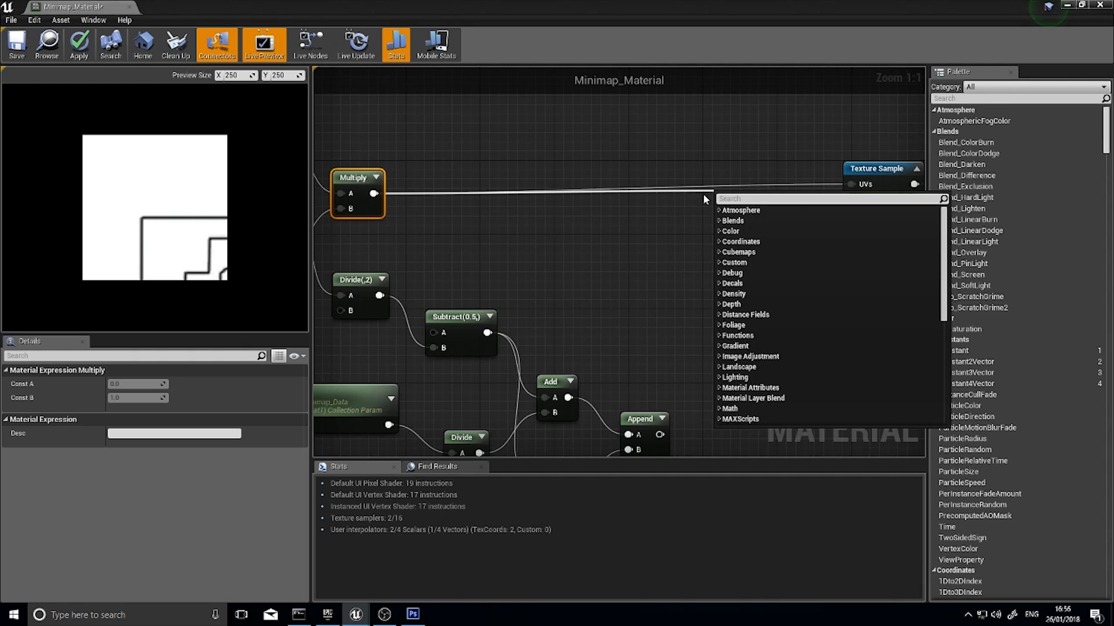
{"action": "type", "text": "add"}
{"action": "key", "text": "Return"}
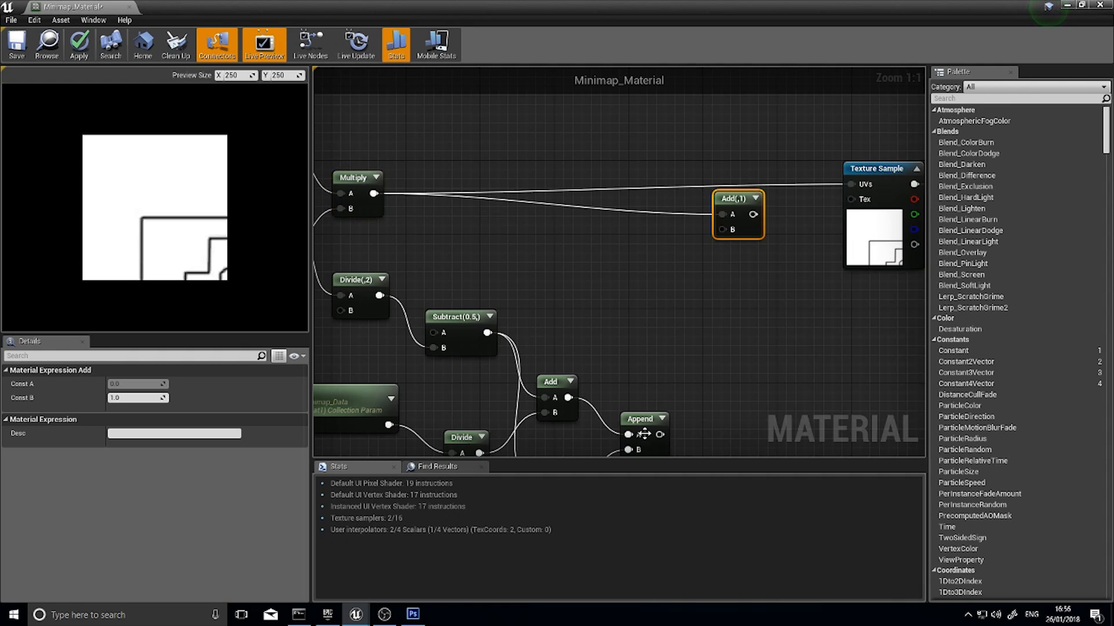
{"action": "left_click_drag", "start_coordinate": [660, 434], "coordinate": [722, 229]}
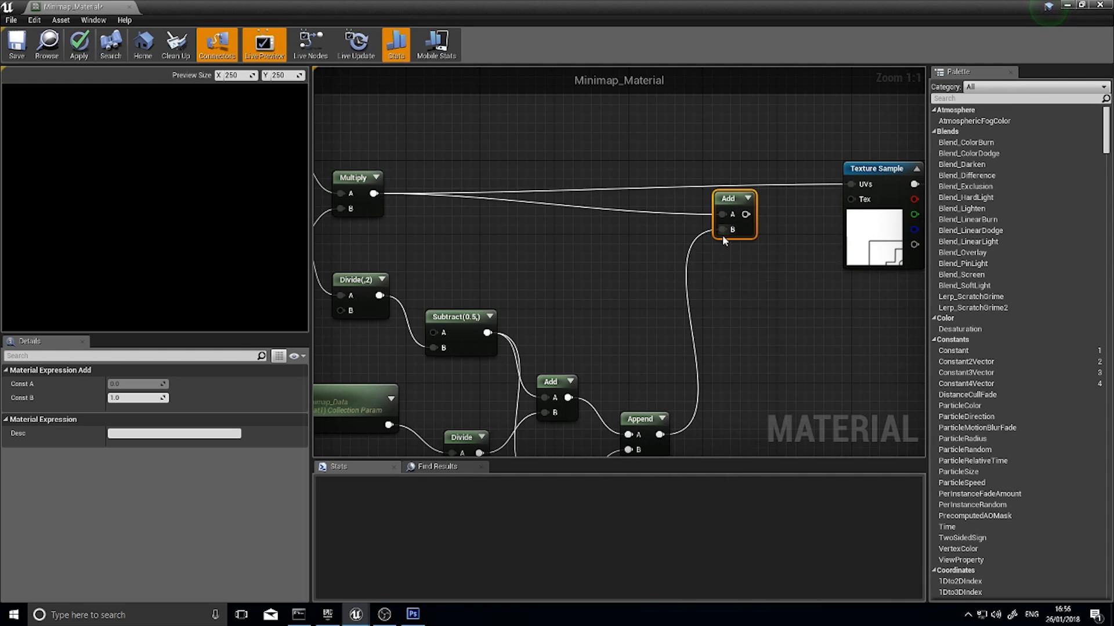
{"action": "right_click_drag", "start_coordinate": [722, 235], "coordinate": [611, 187]}
{"action": "left_click_drag", "start_coordinate": [590, 174], "coordinate": [586, 182]}
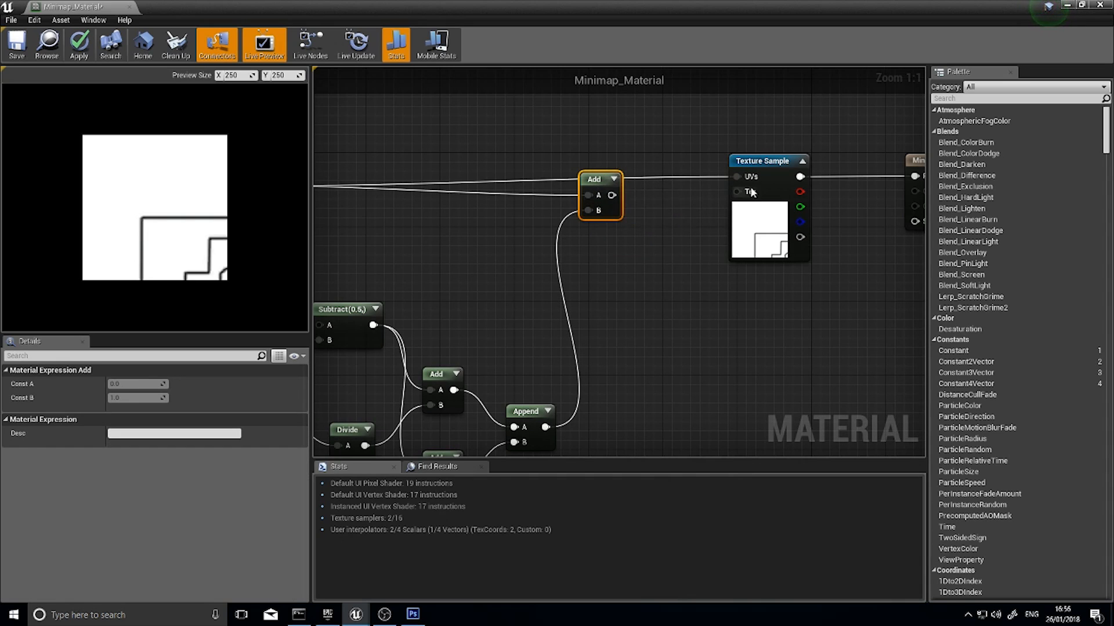
Insert a Clamp node (Min=0, Max=1) between the new Add and the Texture Sample's UVs, spacing the nodes out to fit
{"action": "left_click_drag", "start_coordinate": [611, 195], "coordinate": [663, 200]}
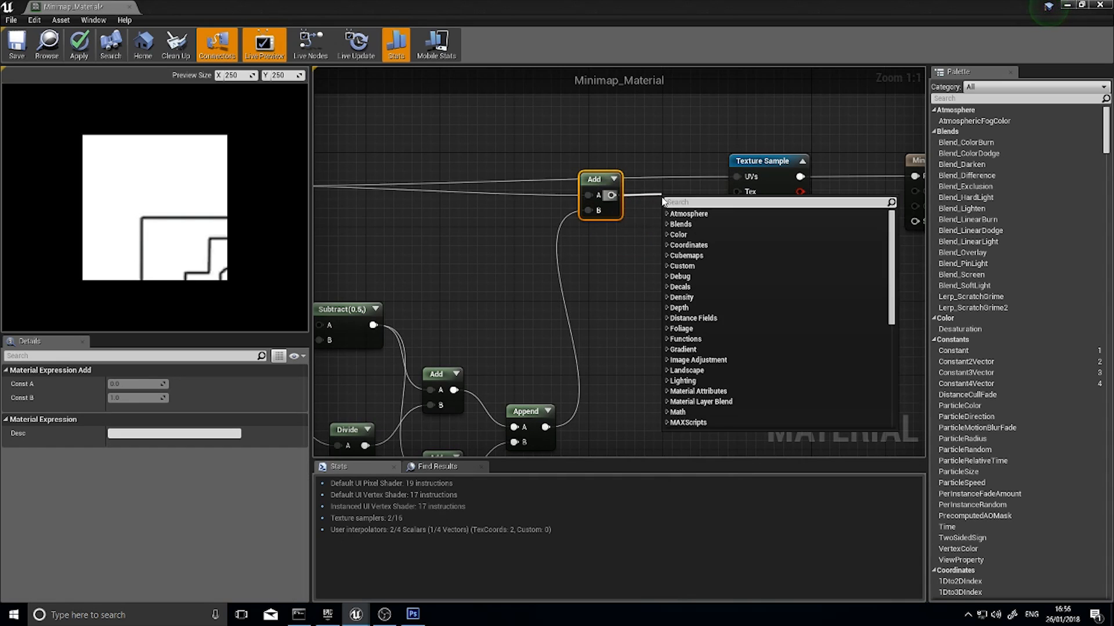
{"action": "type", "text": "clamp"}
{"action": "key", "text": "Return"}
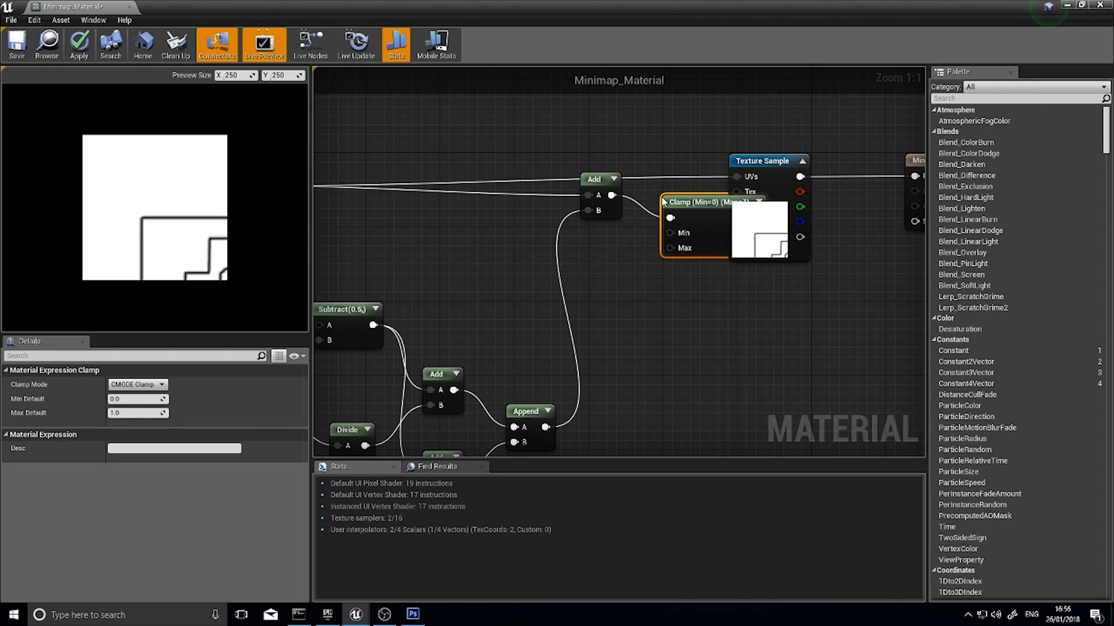
{"action": "right_click_drag", "start_coordinate": [811, 166], "coordinate": [648, 158]}
{"action": "left_click_drag", "start_coordinate": [609, 120], "coordinate": [789, 166]}
{"action": "left_click_drag", "start_coordinate": [632, 154], "coordinate": [754, 155]}
{"action": "left_click_drag", "start_coordinate": [557, 196], "coordinate": [557, 173]}
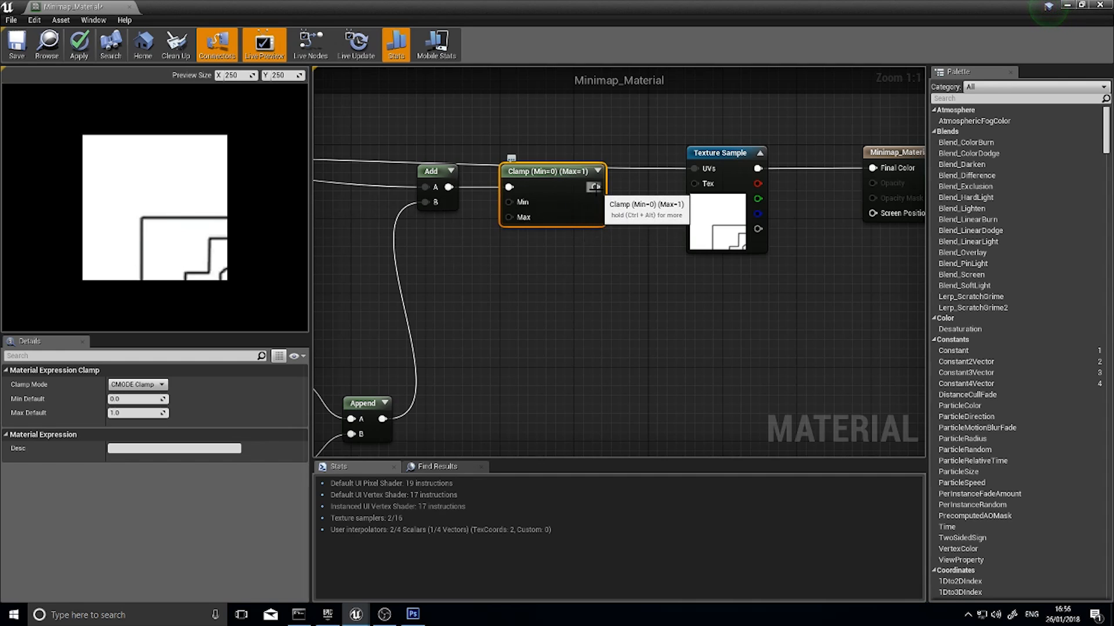
{"action": "left_click_drag", "start_coordinate": [593, 187], "coordinate": [695, 169]}
Review the offset chain from the Y, Dimensions and X parameters through the Divide and Add nodes to Append
{"action": "right_click_drag", "start_coordinate": [504, 278], "coordinate": [660, 235]}
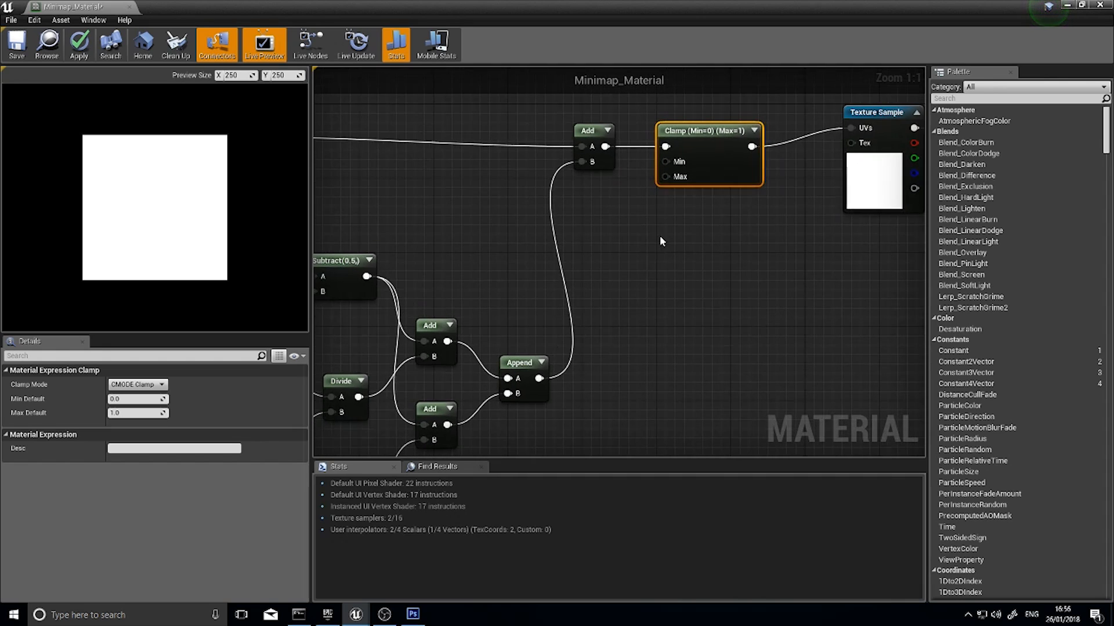
{"action": "right_click_drag", "start_coordinate": [585, 237], "coordinate": [641, 255]}
{"action": "right_click_drag", "start_coordinate": [566, 295], "coordinate": [673, 231]}
{"action": "right_click_drag", "start_coordinate": [407, 381], "coordinate": [482, 302]}
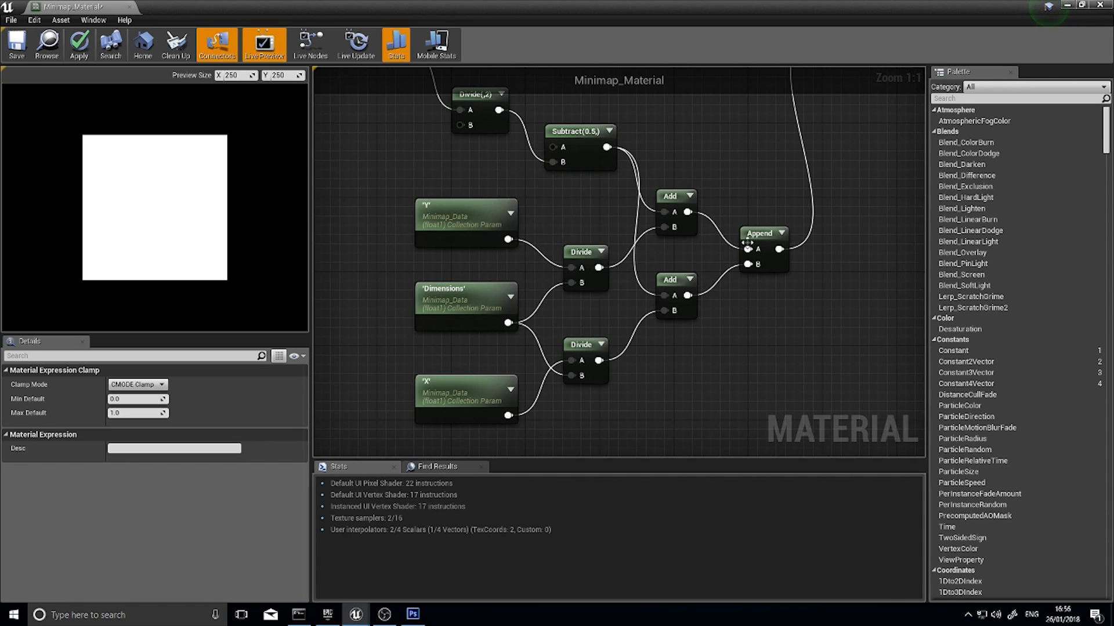
{"action": "left_click", "coordinate": [492, 301]}
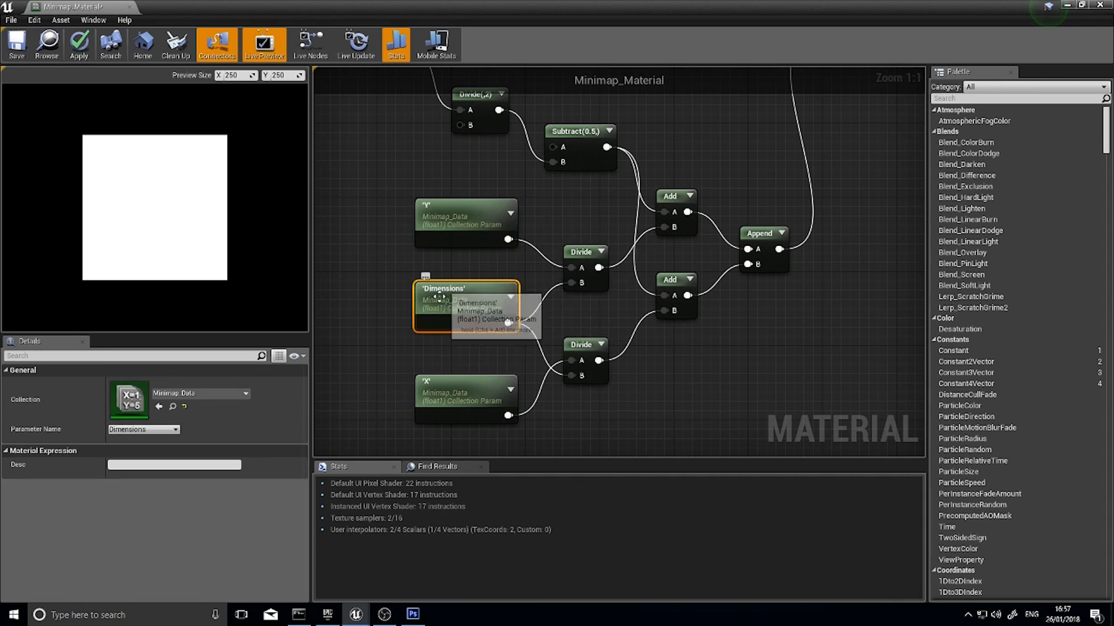
{"action": "mouse_move", "coordinate": [495, 301]}
{"action": "right_mouse_down"}
{"action": "mouse_move", "coordinate": [569, 296]}
{"action": "mouse_move", "coordinate": [548, 311]}
{"action": "mouse_move", "coordinate": [499, 317]}
{"action": "right_mouse_up"}
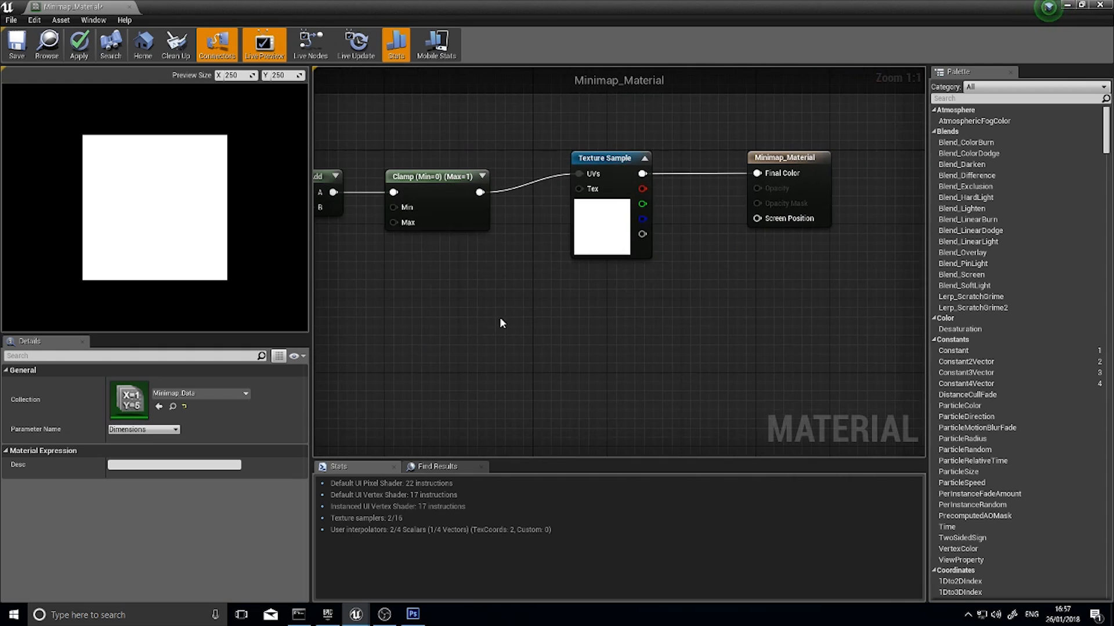
Apply and save the changes to Minimap_Material and close the material editor
{"action": "left_click", "coordinate": [78, 47]}
{"action": "left_click", "coordinate": [14, 44]}
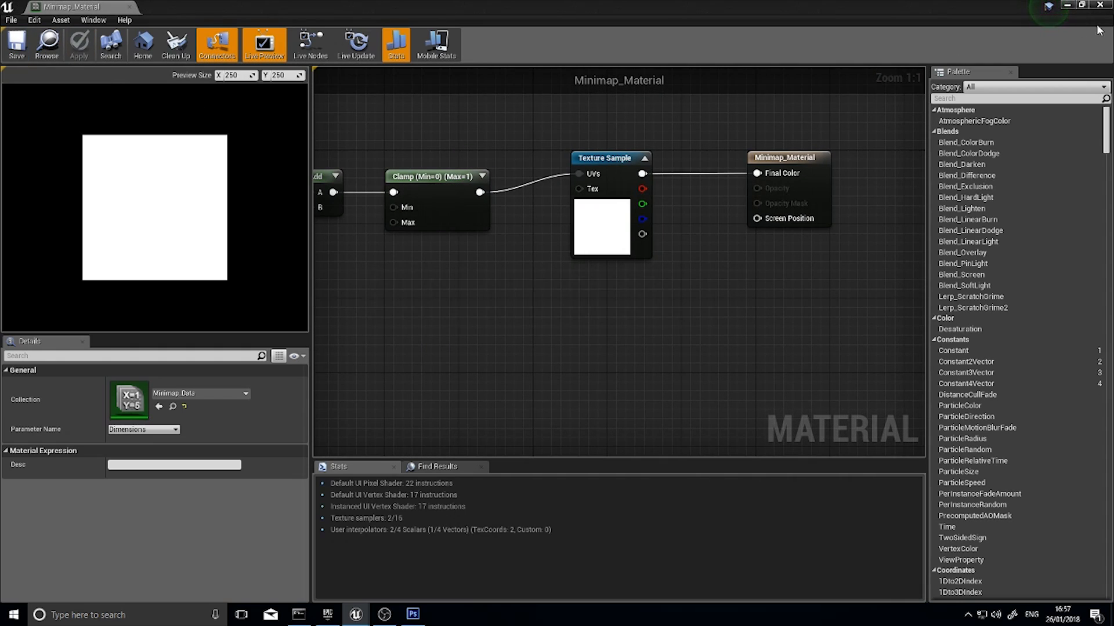
{"action": "left_click", "coordinate": [1107, 5]}
Create a Widget Blueprint named Minimap_Widget in the ThirdPersonBP folder
{"action": "left_click", "coordinate": [331, 488]}
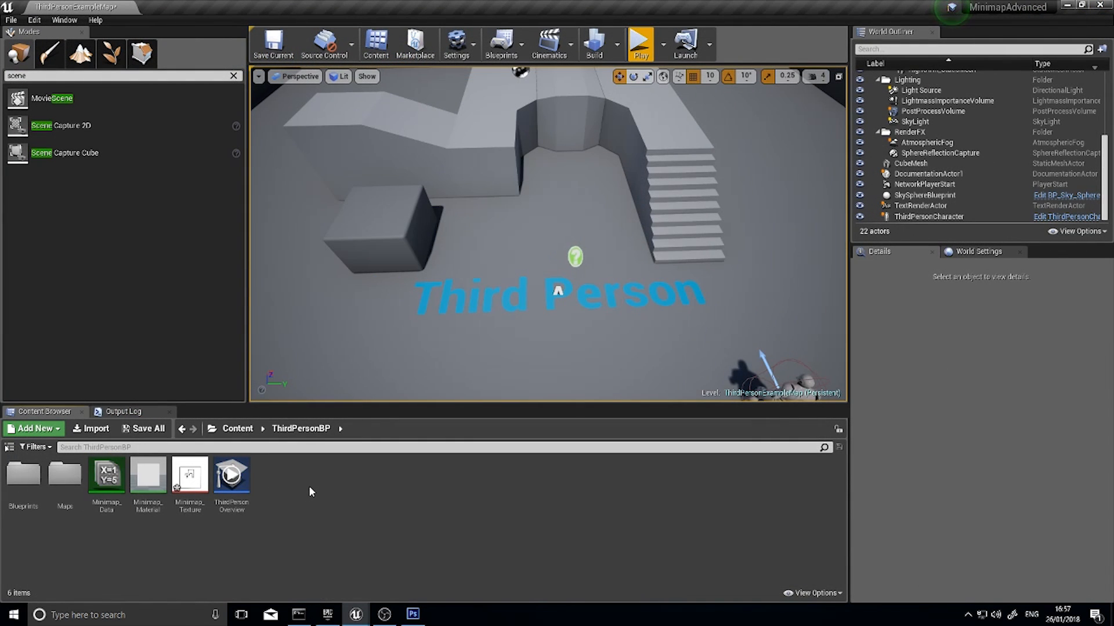
{"action": "left_click", "coordinate": [51, 435]}
{"action": "mouse_move", "coordinate": [60, 415]}
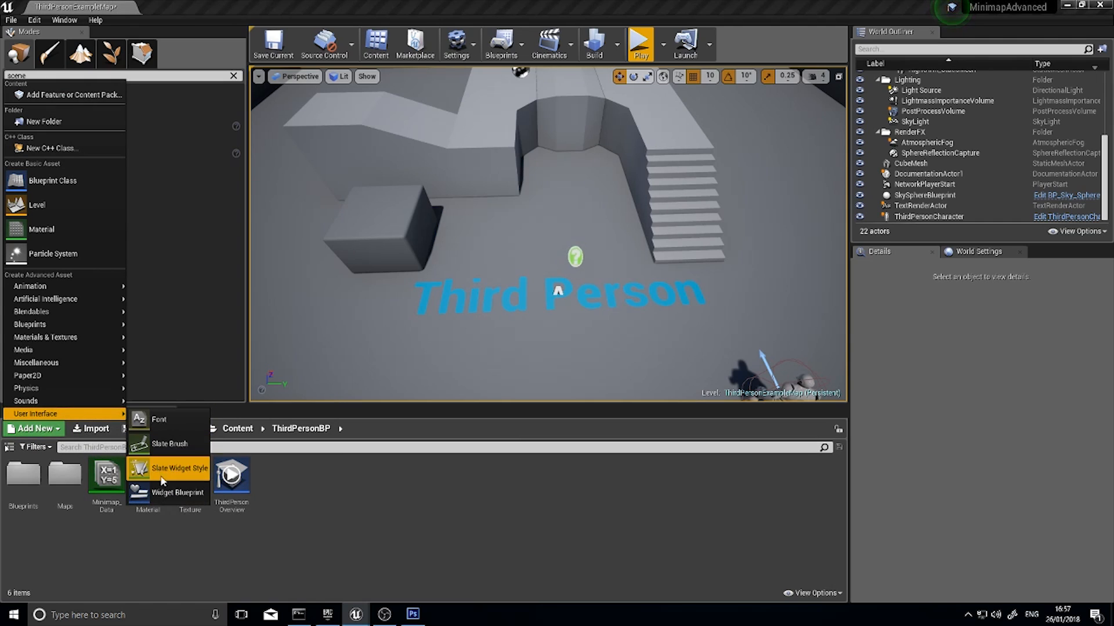
{"action": "left_click", "coordinate": [168, 493]}
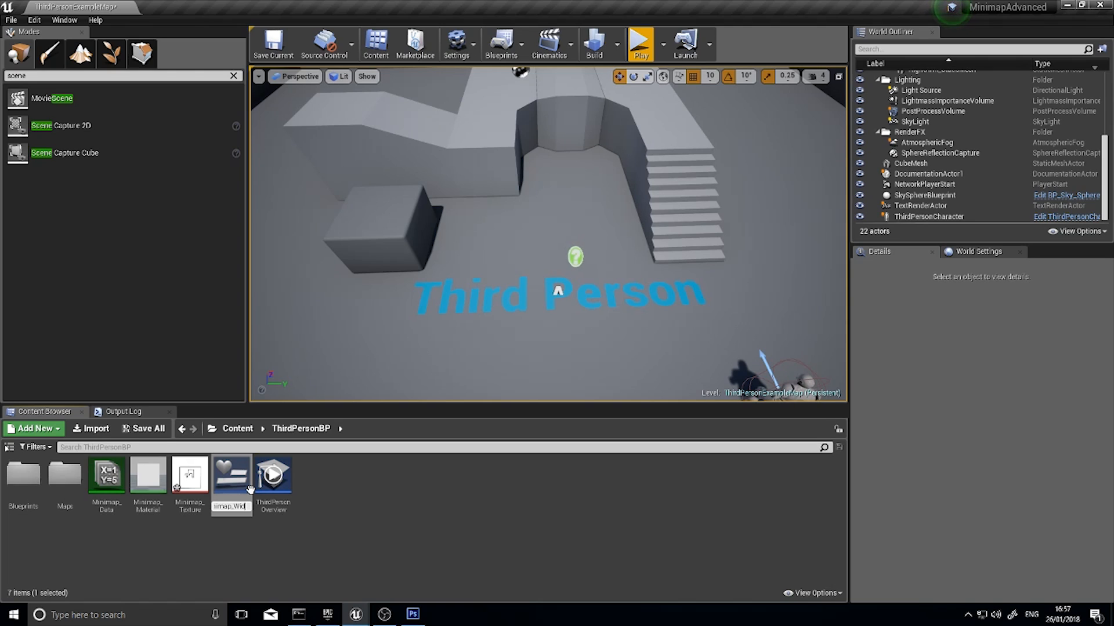
{"action": "key", "text": "Return"}
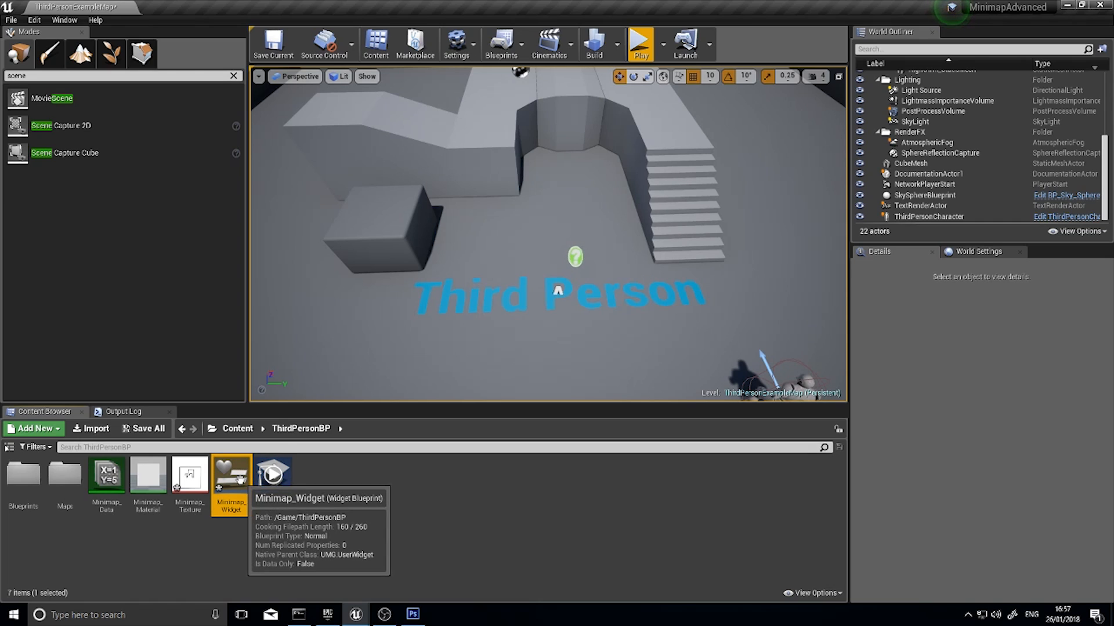
Open Minimap_Widget and delete its Canvas Panel
{"action": "double_click", "coordinate": [250, 486]}
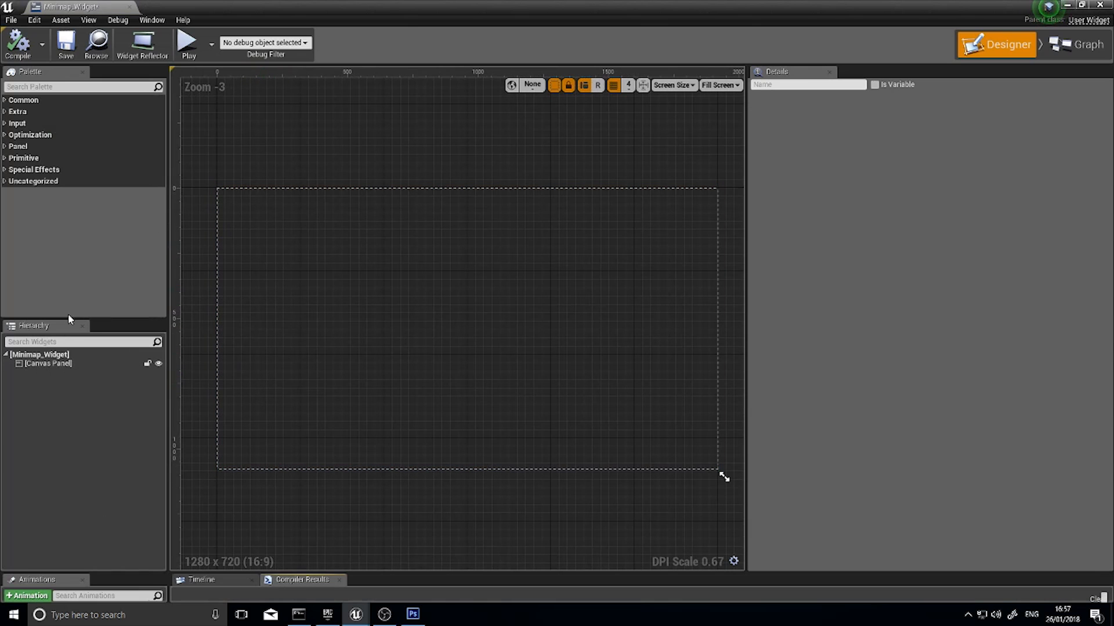
{"action": "left_click", "coordinate": [52, 365]}
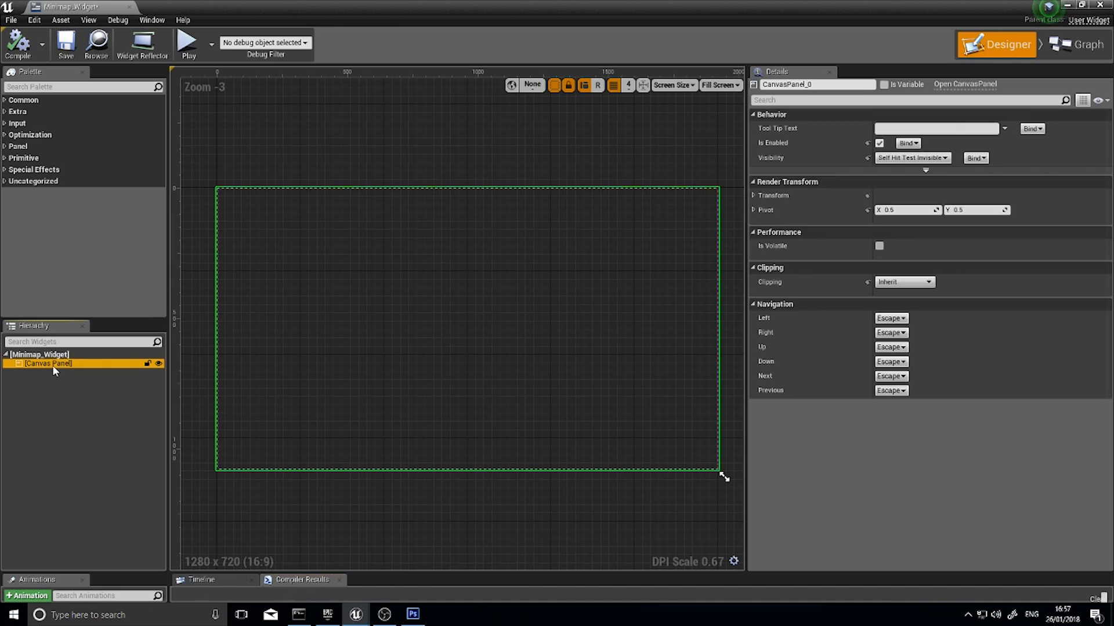
{"action": "key", "text": "Delete"}
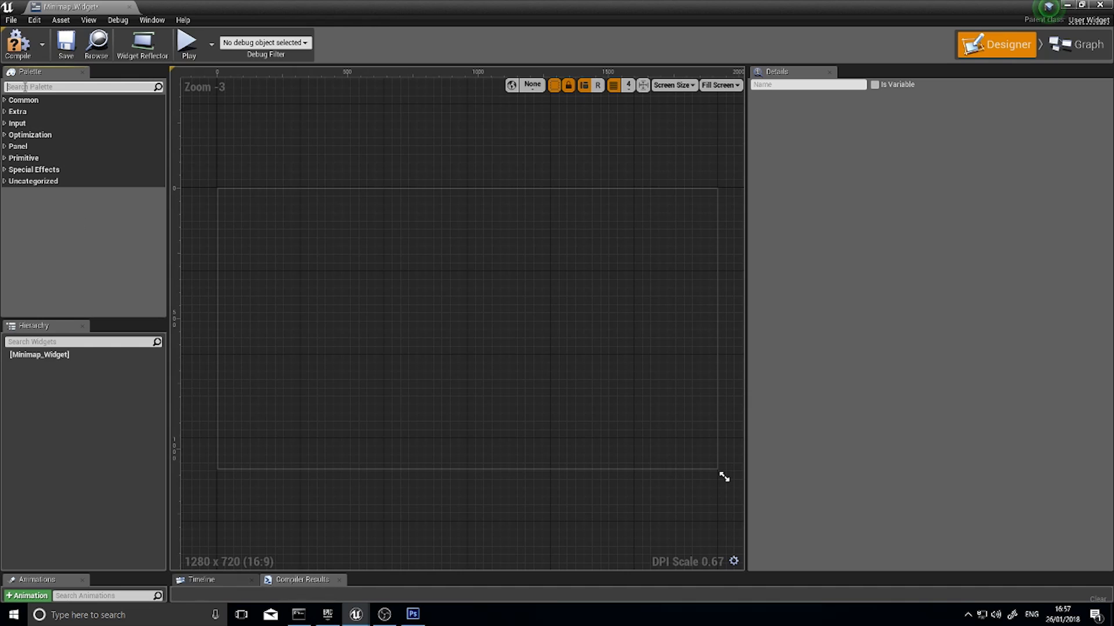
Add an Image as the root widget of Minimap_Widget and select it
{"action": "type", "text": "image"}
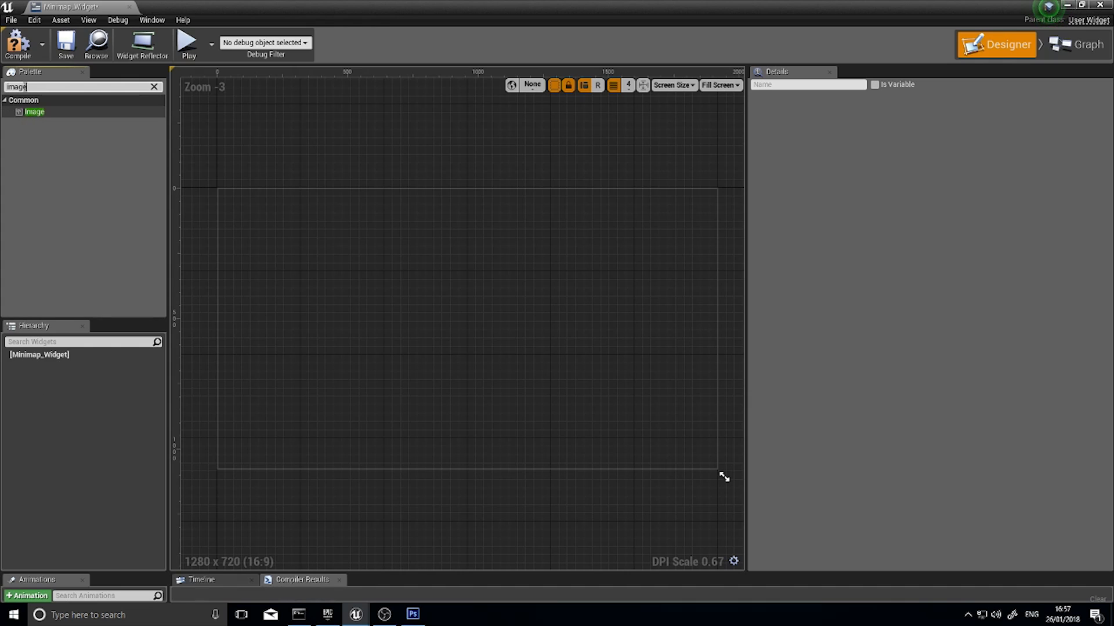
{"action": "left_click_drag", "start_coordinate": [34, 112], "coordinate": [64, 356]}
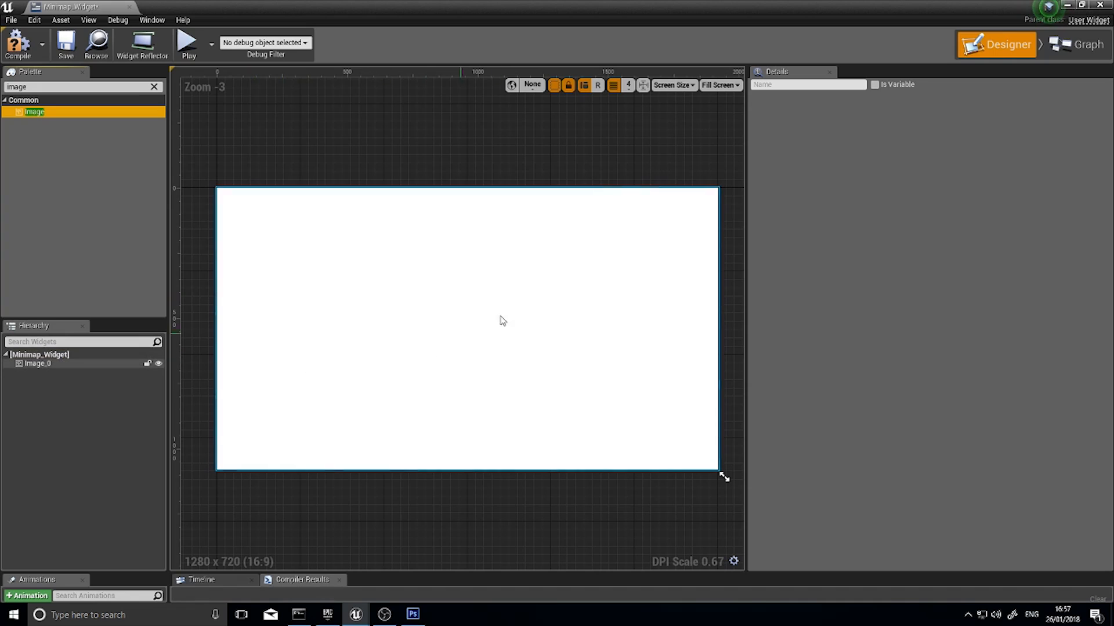
{"action": "left_click", "coordinate": [454, 268]}
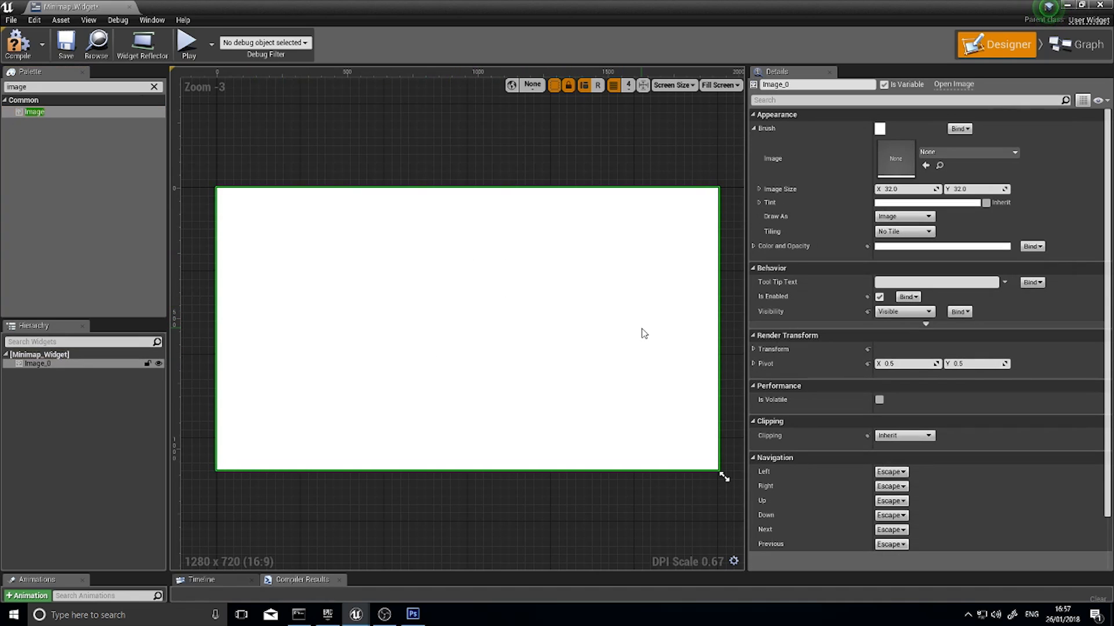
Assign Minimap_Material as the brush image of the root Image widget
{"action": "left_click", "coordinate": [966, 152]}
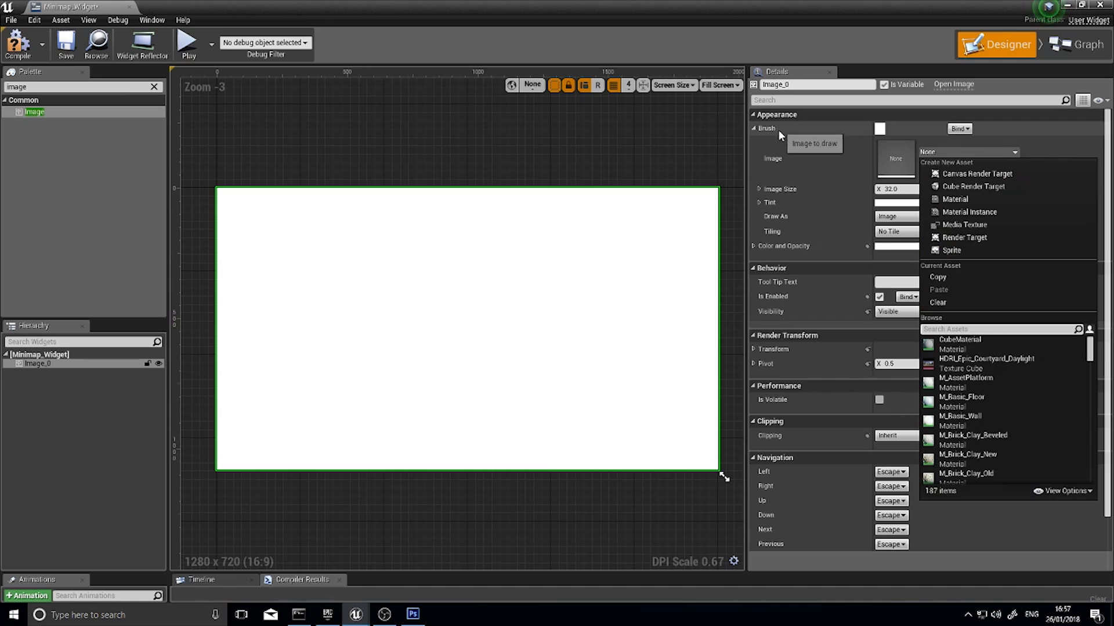
{"action": "left_click", "coordinate": [754, 128]}
{"action": "left_click", "coordinate": [753, 129]}
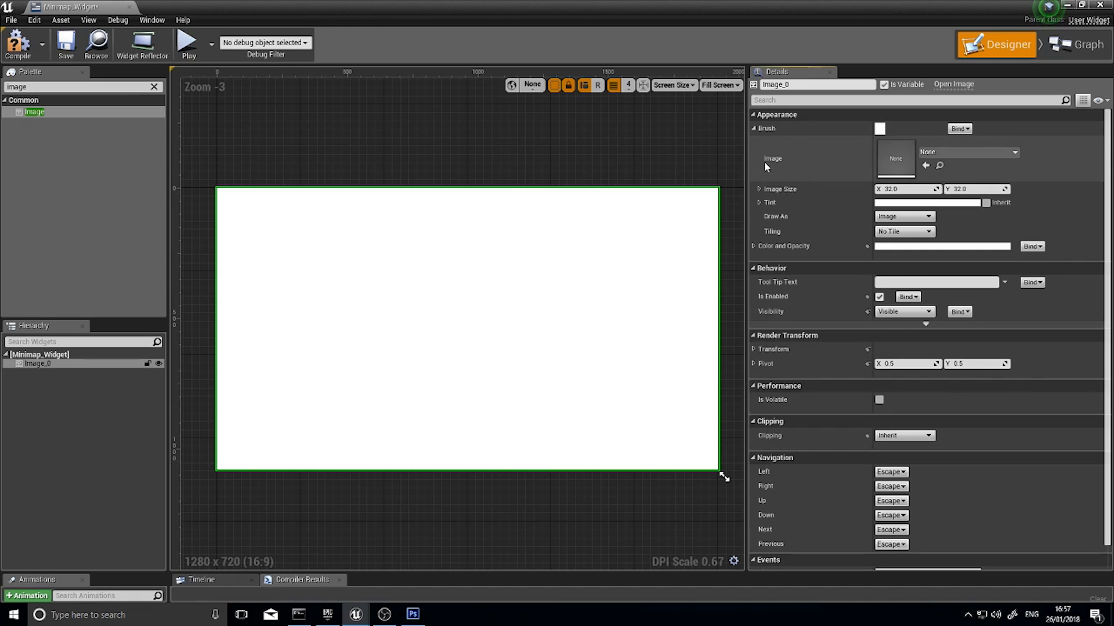
{"action": "left_click", "coordinate": [966, 152]}
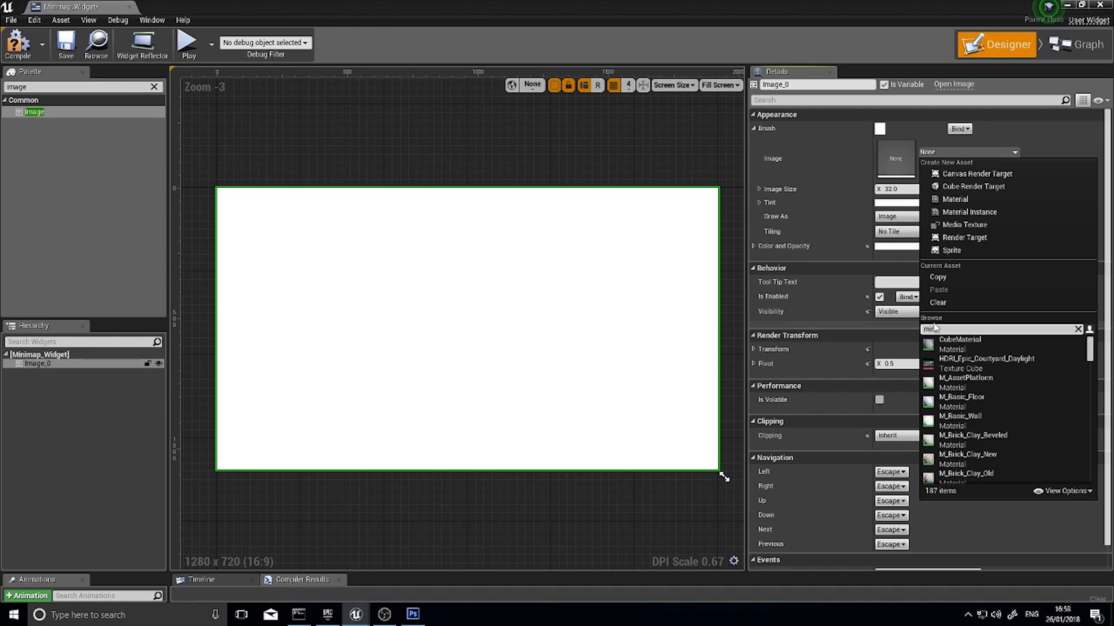
{"action": "type", "text": "minimap"}
{"action": "left_click", "coordinate": [957, 342]}
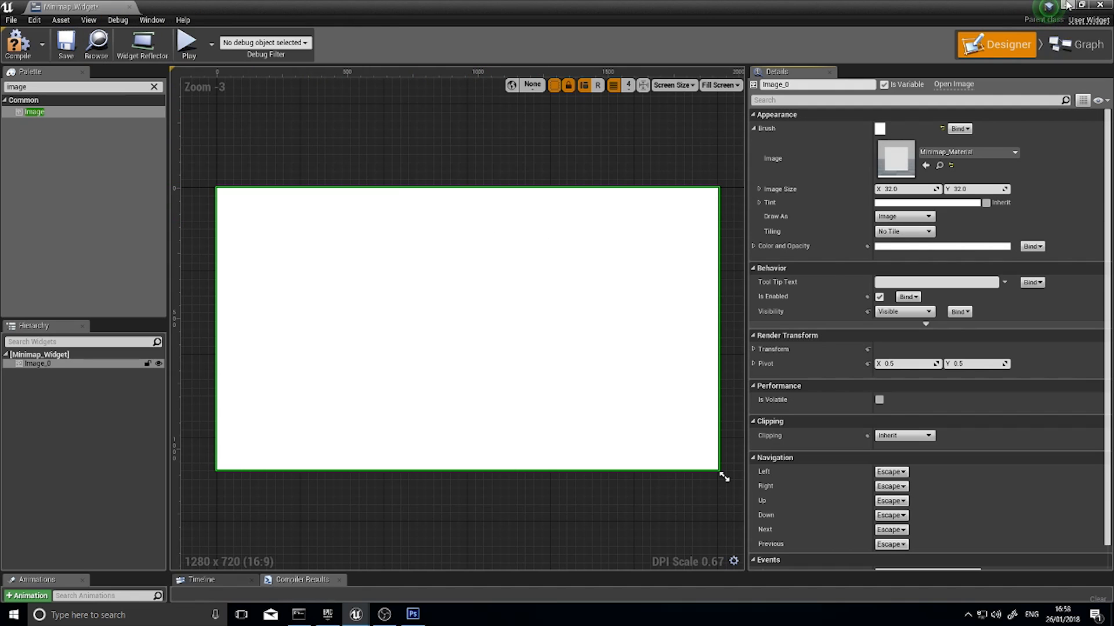
Create a material instance of Minimap_Material in the ThirdPersonBP folder and name it Minimap_Instance
{"action": "left_click", "coordinate": [1067, 6]}
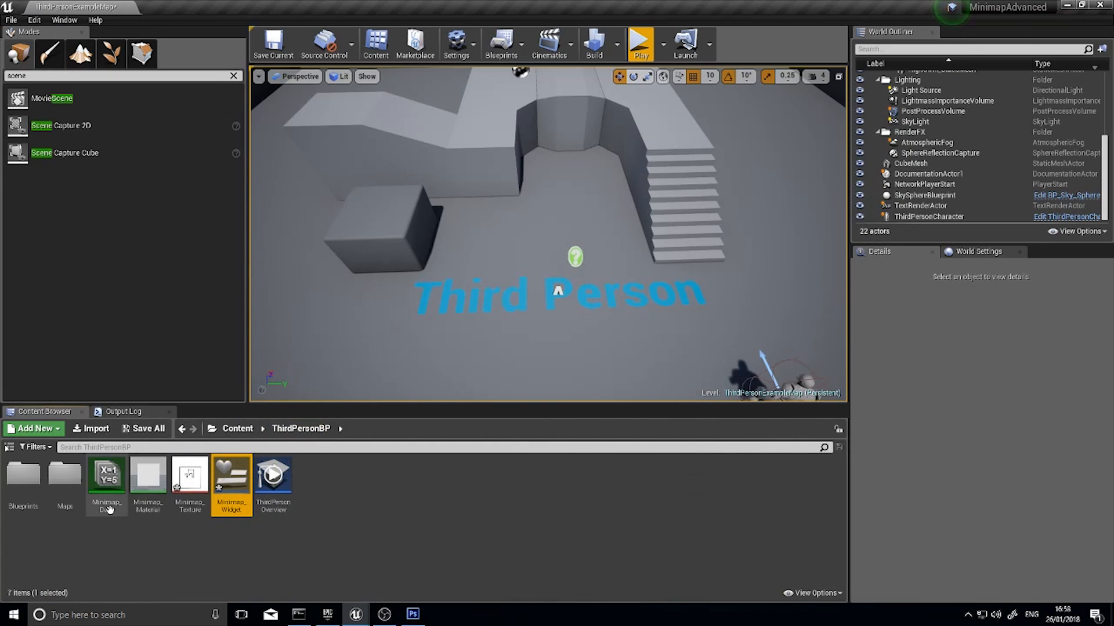
{"action": "left_click", "coordinate": [156, 478]}
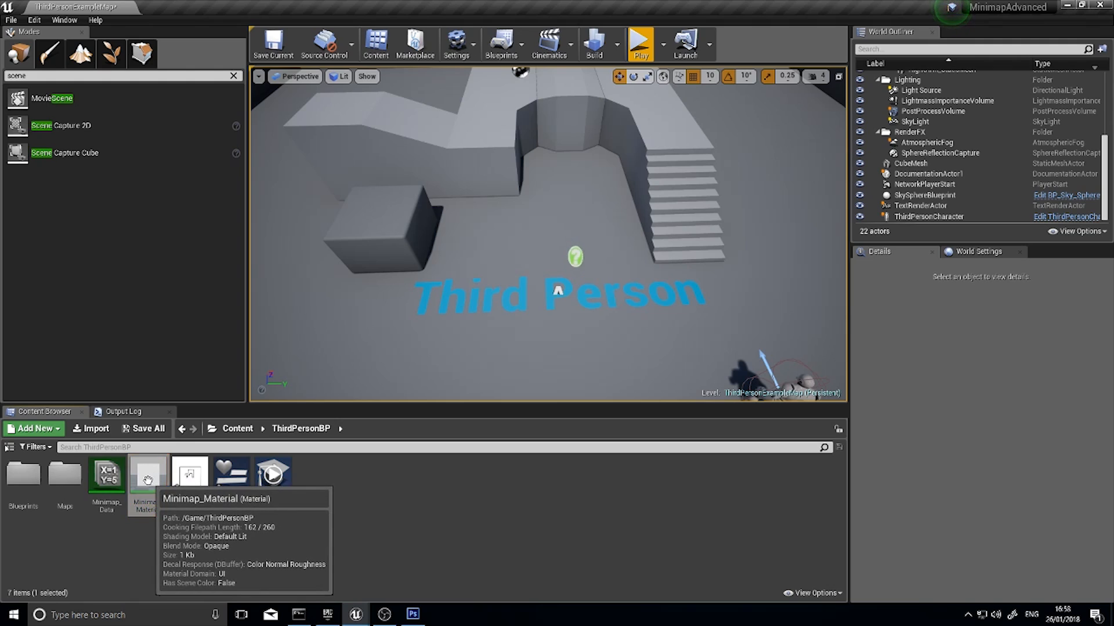
{"action": "right_click", "coordinate": [153, 478]}
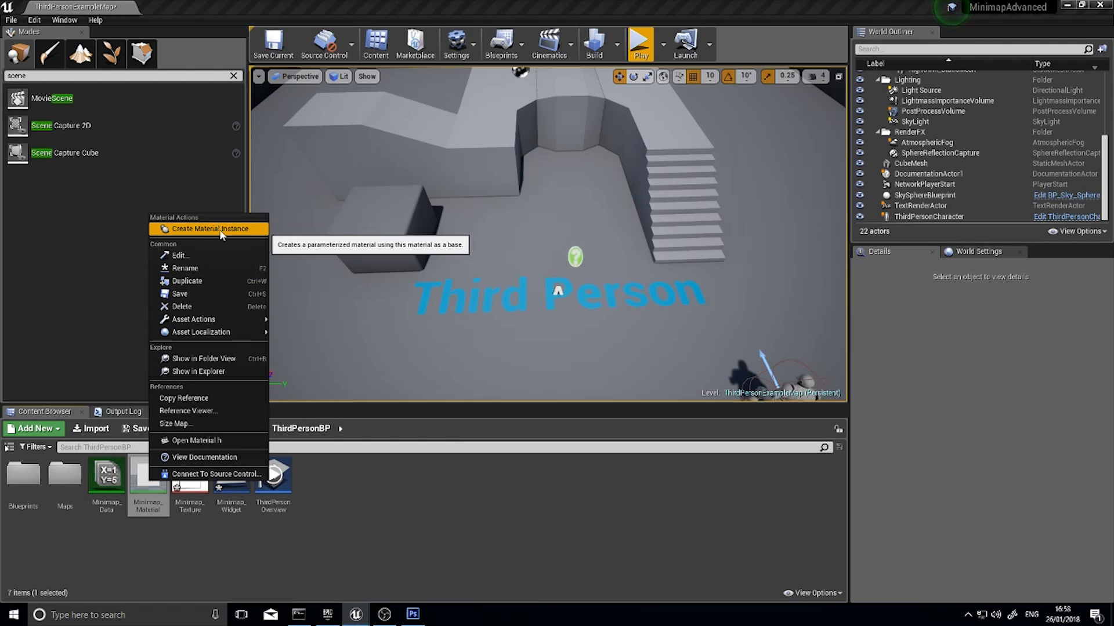
{"action": "left_click", "coordinate": [190, 232]}
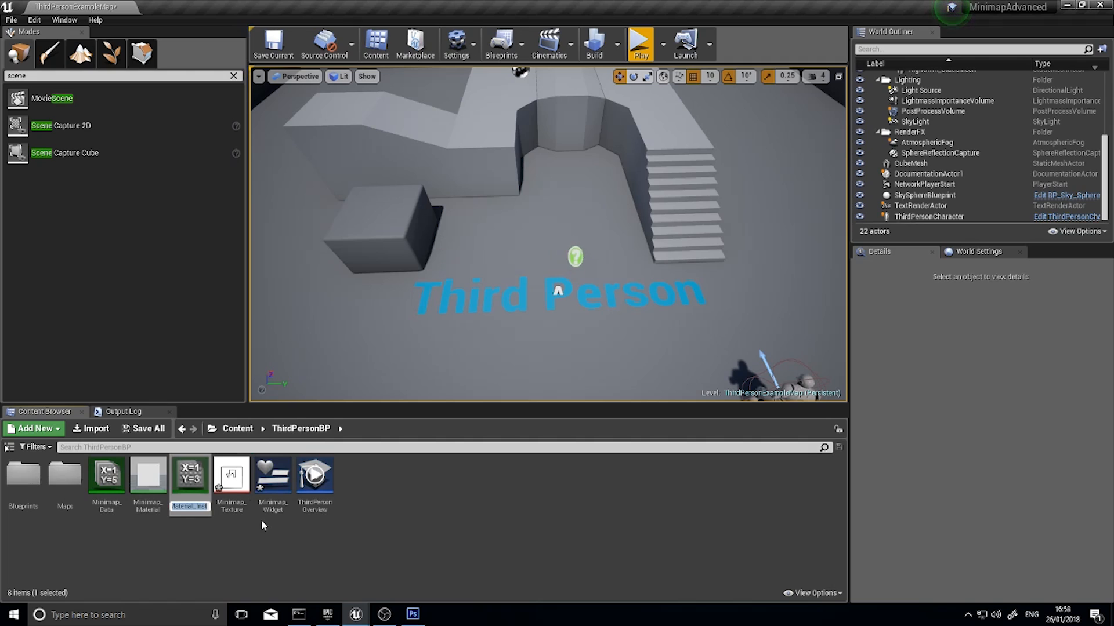
{"action": "type", "text": "Minimap_"}
{"action": "type", "text": "Instance"}
{"action": "key", "text": "Return"}
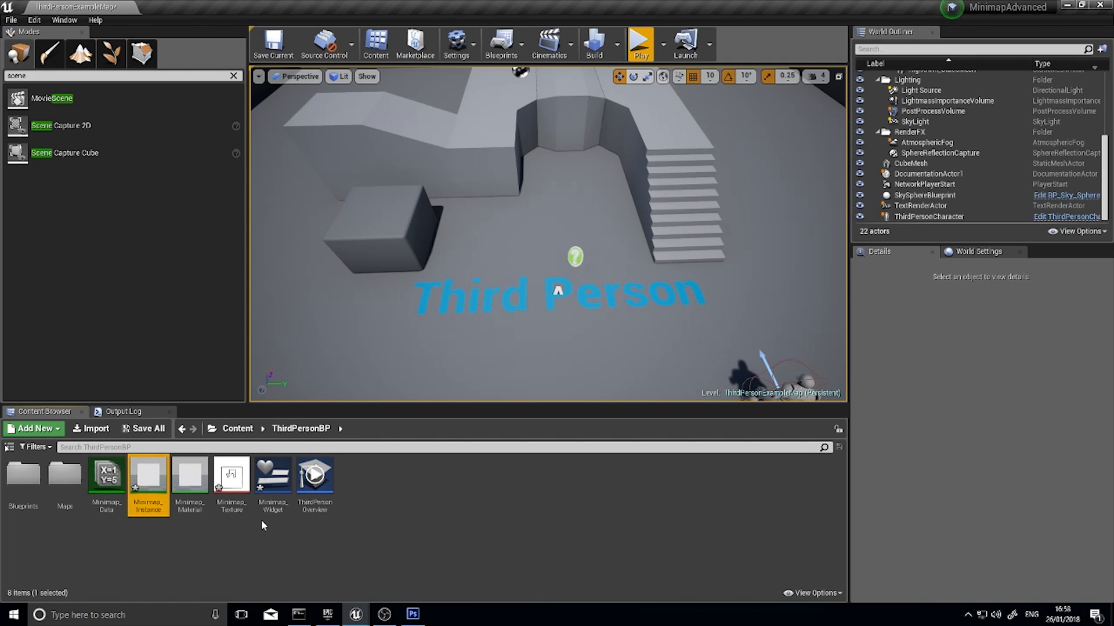
Reopen Minimap_Widget, set the image's brush to Minimap_Instance and rename the image widget to Map
{"action": "double_click", "coordinate": [274, 479]}
{"action": "left_click", "coordinate": [968, 152]}
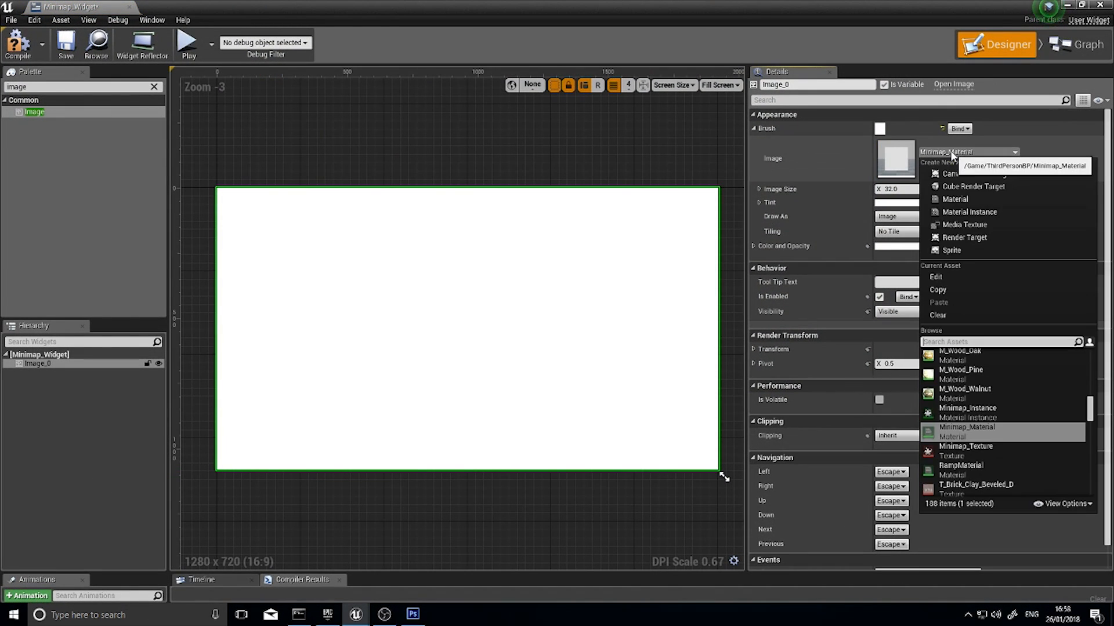
{"action": "left_click", "coordinate": [986, 412]}
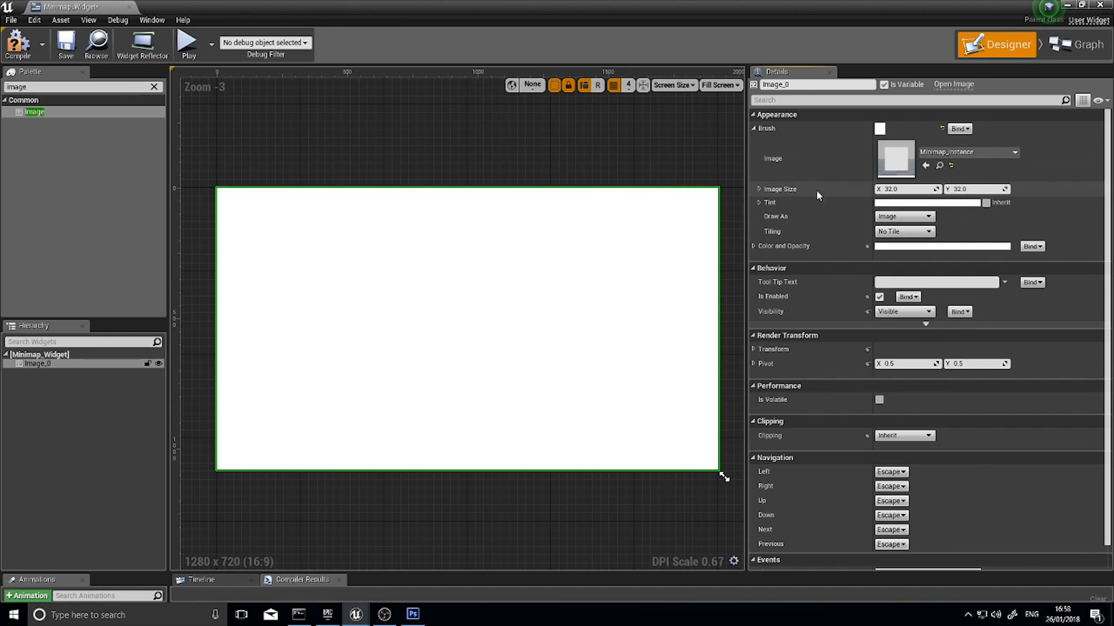
{"action": "left_click", "coordinate": [794, 86]}
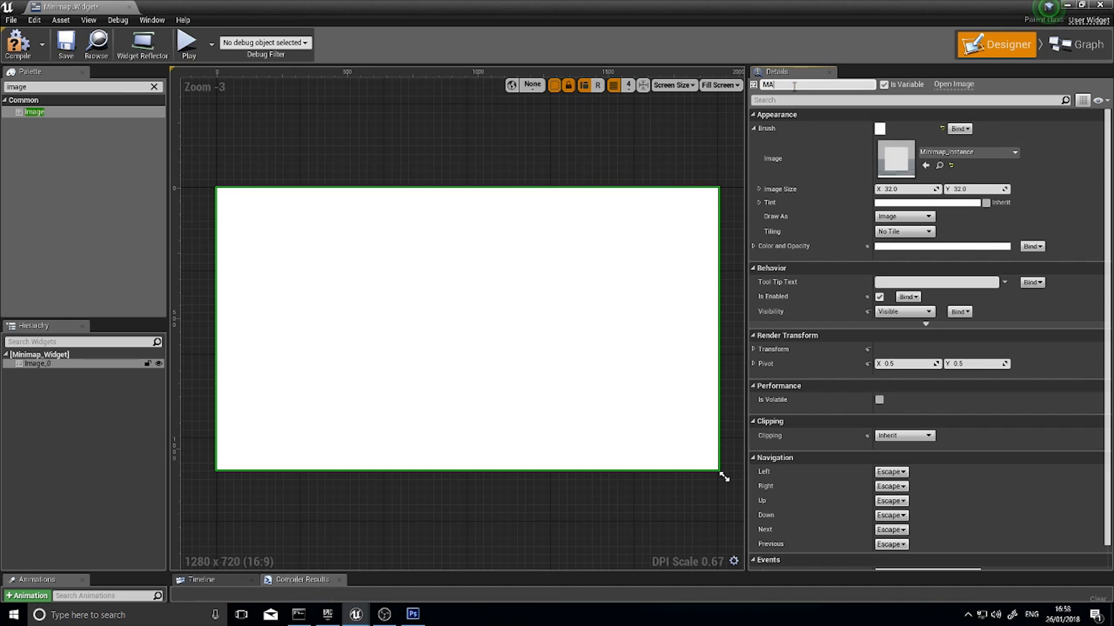
{"action": "type", "text": "Map"}
{"action": "key", "text": "Return"}
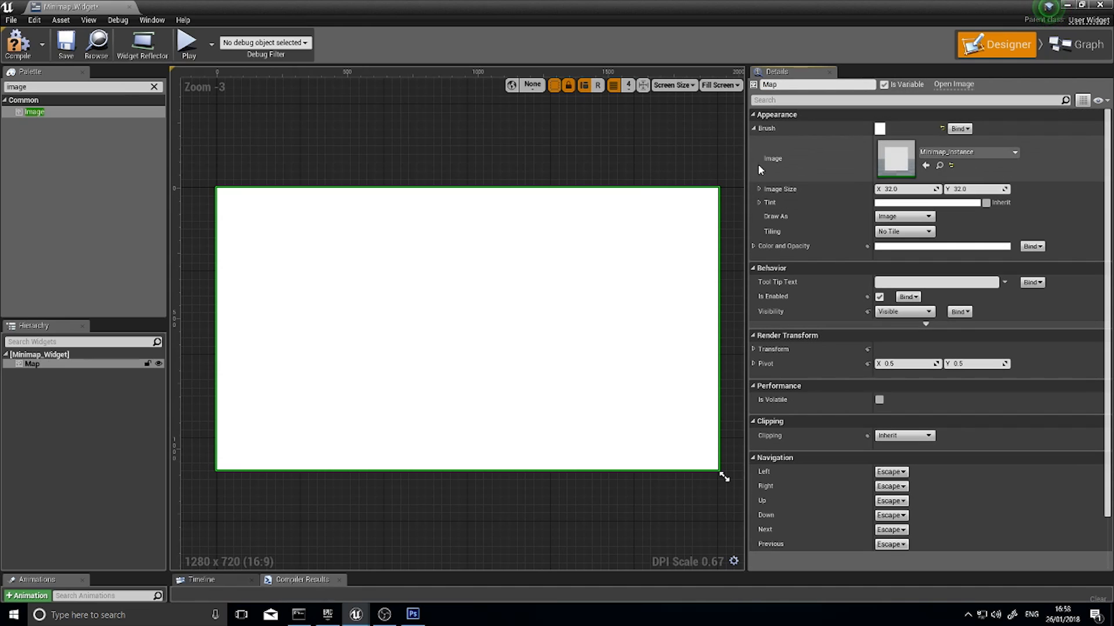
{"action": "left_click", "coordinate": [753, 128]}
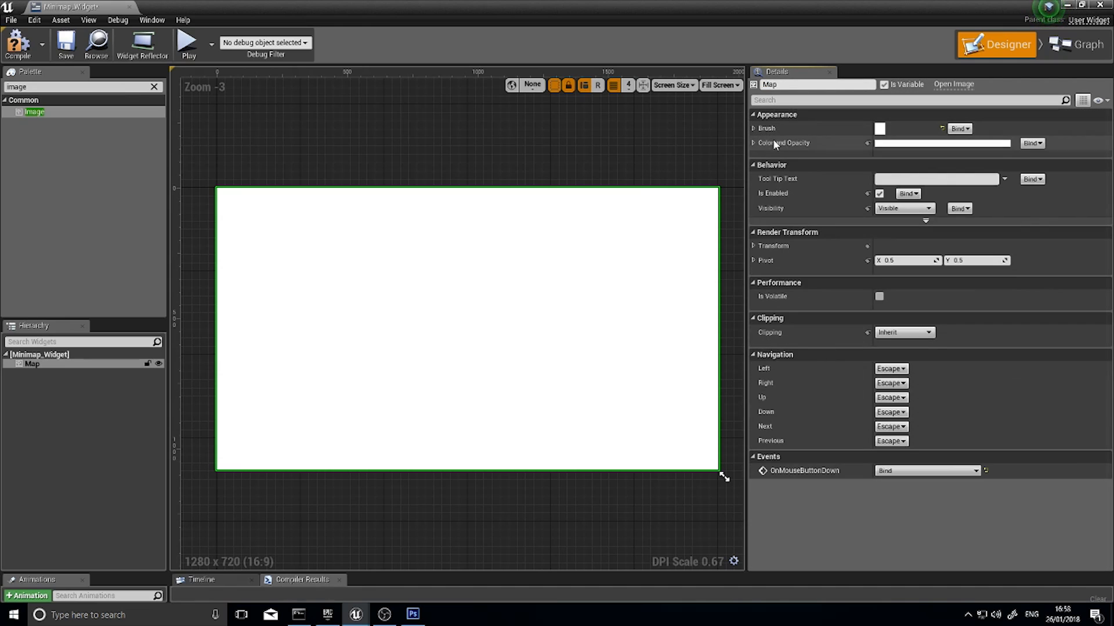
Delete the default Pre Construct, Construct and Tick event nodes from Minimap_Widget's Event Graph
{"action": "left_click", "coordinate": [1079, 45]}
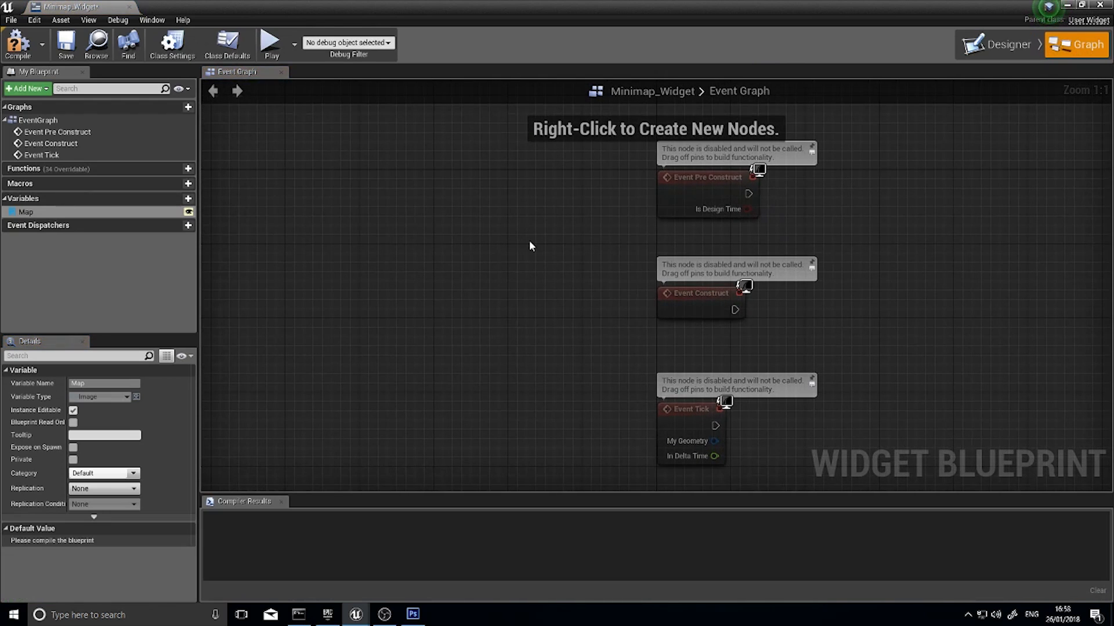
{"action": "left_click_drag", "start_coordinate": [469, 174], "coordinate": [613, 413]}
{"action": "key", "text": "Delete"}
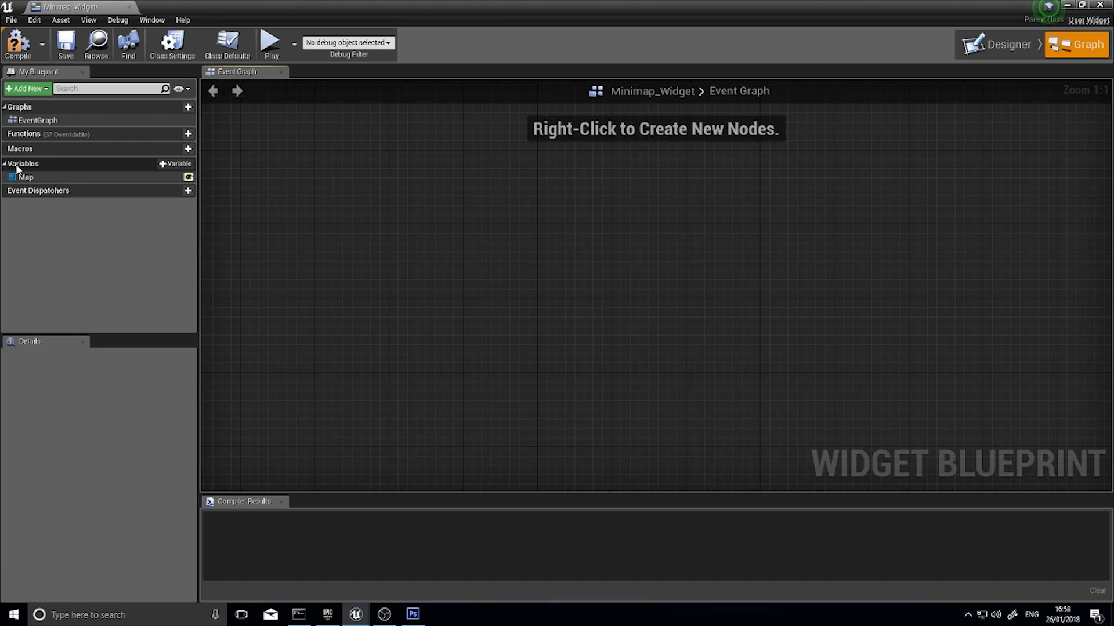
Add three new variables to Minimap_Widget named Dimensions, Zoom and Image
{"action": "left_click", "coordinate": [170, 167]}
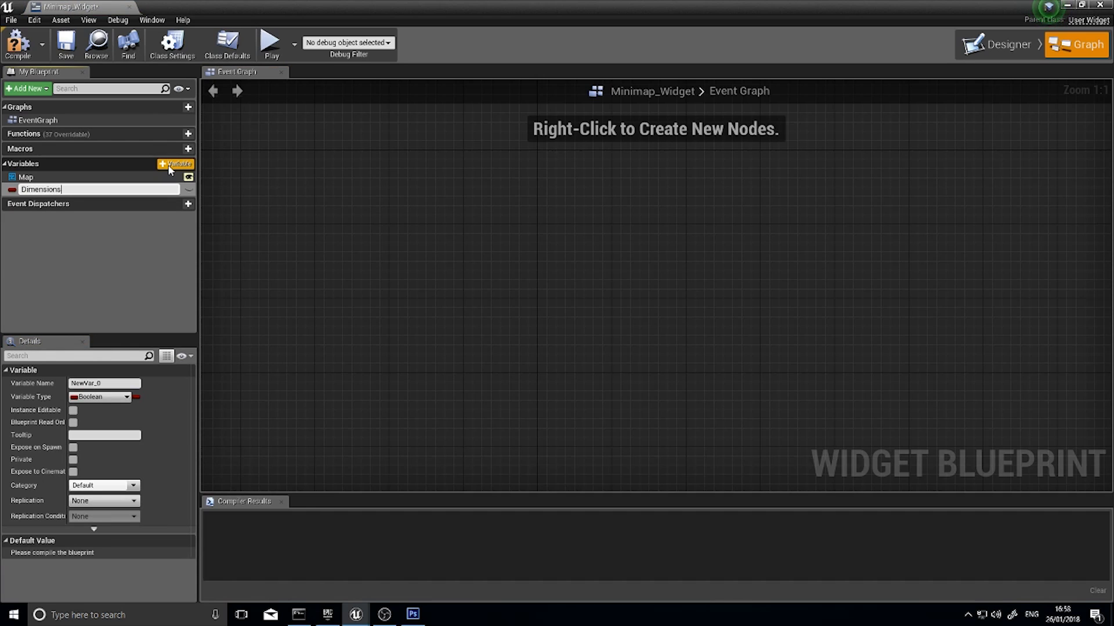
{"action": "key", "text": "Return"}
{"action": "left_click", "coordinate": [170, 166]}
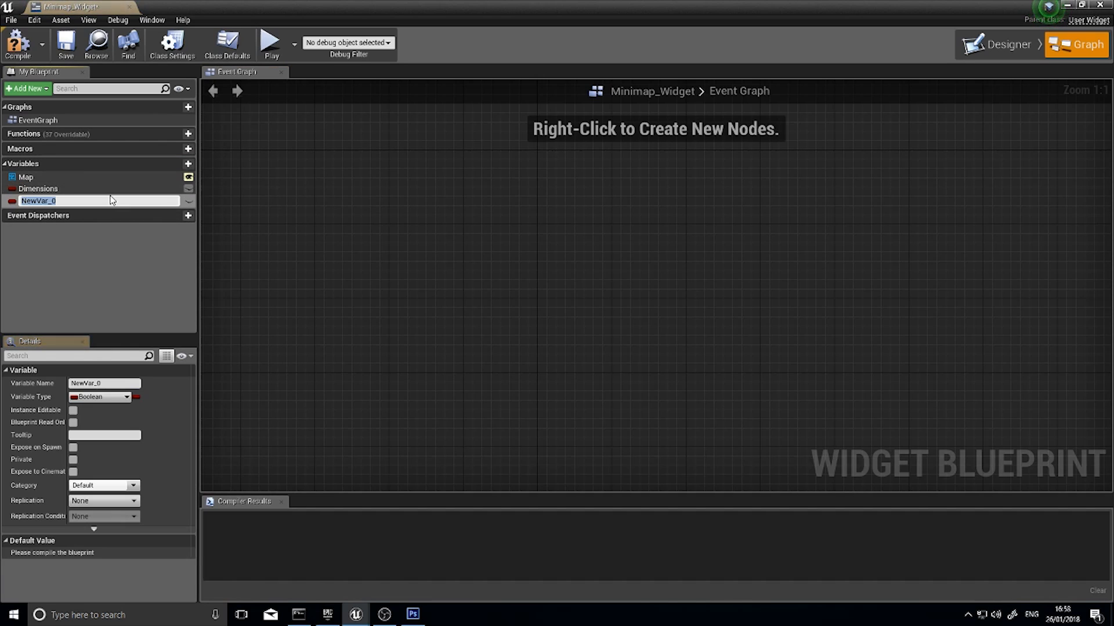
{"action": "key", "text": "Return"}
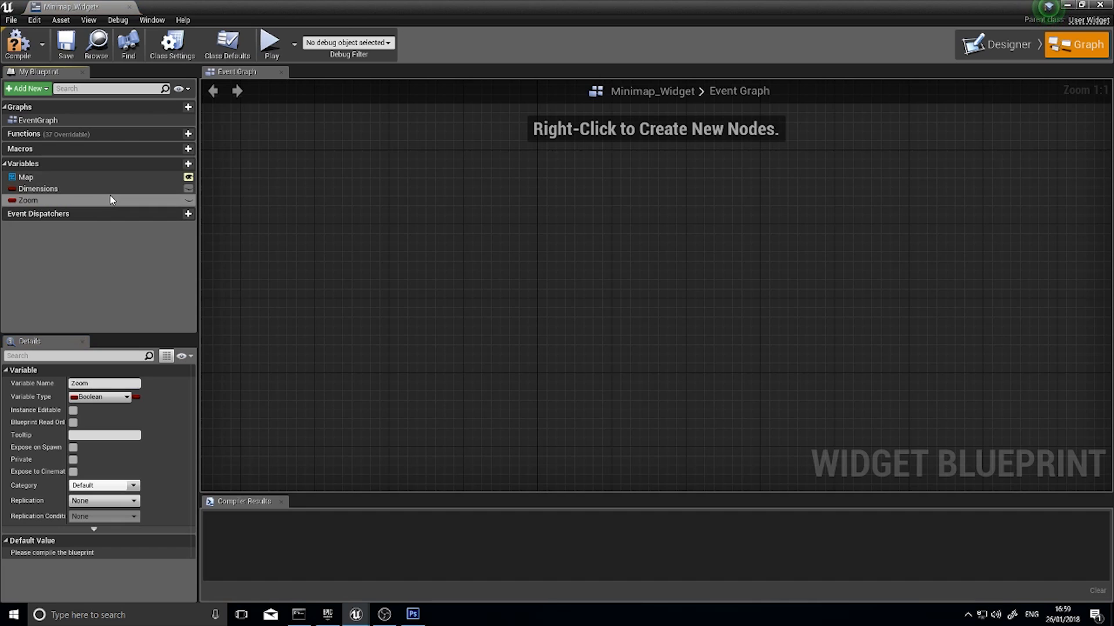
{"action": "left_click", "coordinate": [186, 166]}
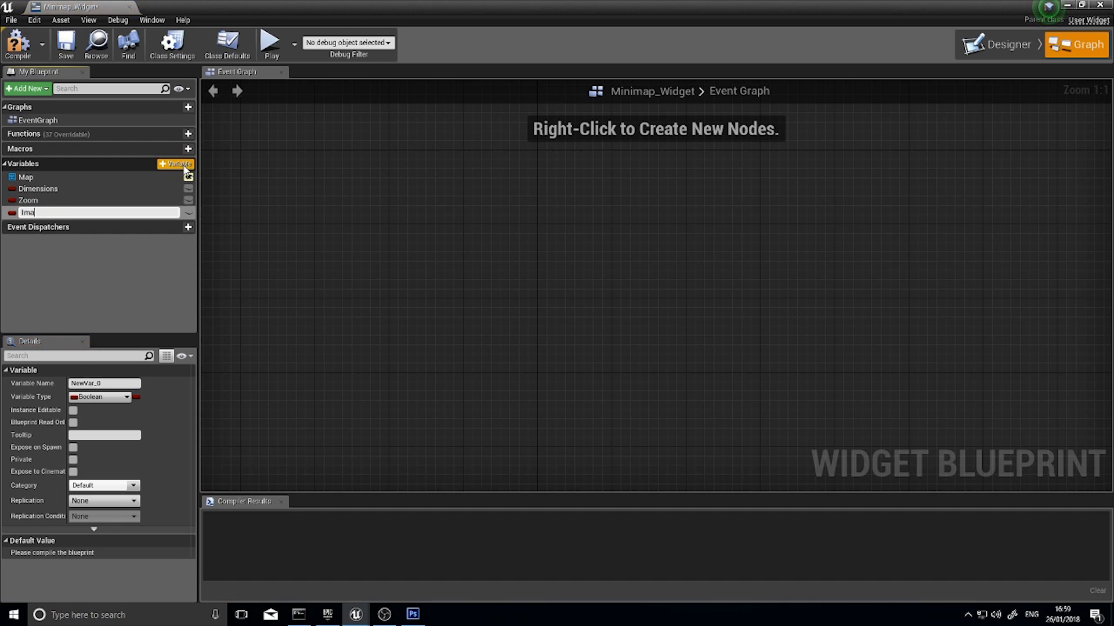
{"action": "key", "text": "Return"}
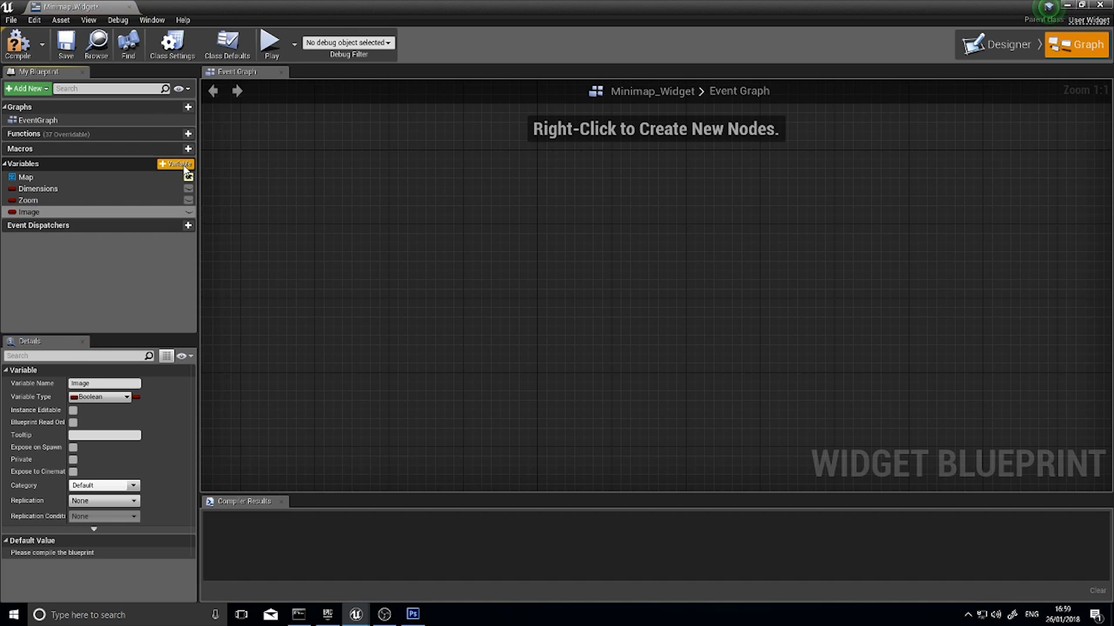
Change the type of the Dimensions and Zoom variables to Float
{"action": "left_click", "coordinate": [96, 191]}
{"action": "left_click", "coordinate": [100, 397]}
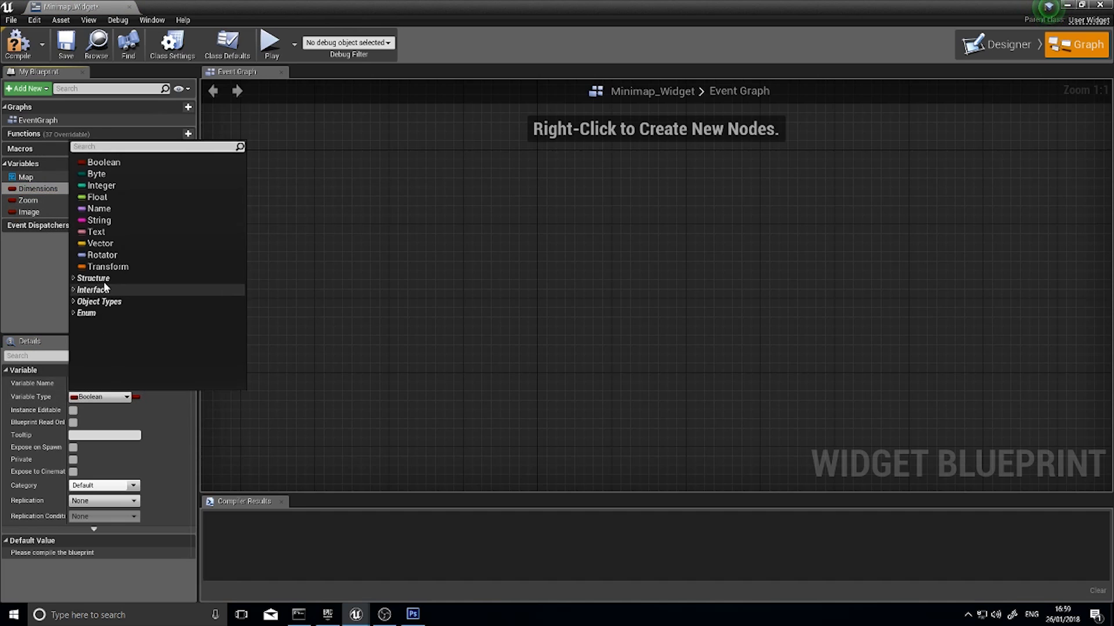
{"action": "left_click", "coordinate": [97, 198]}
{"action": "left_click", "coordinate": [53, 203]}
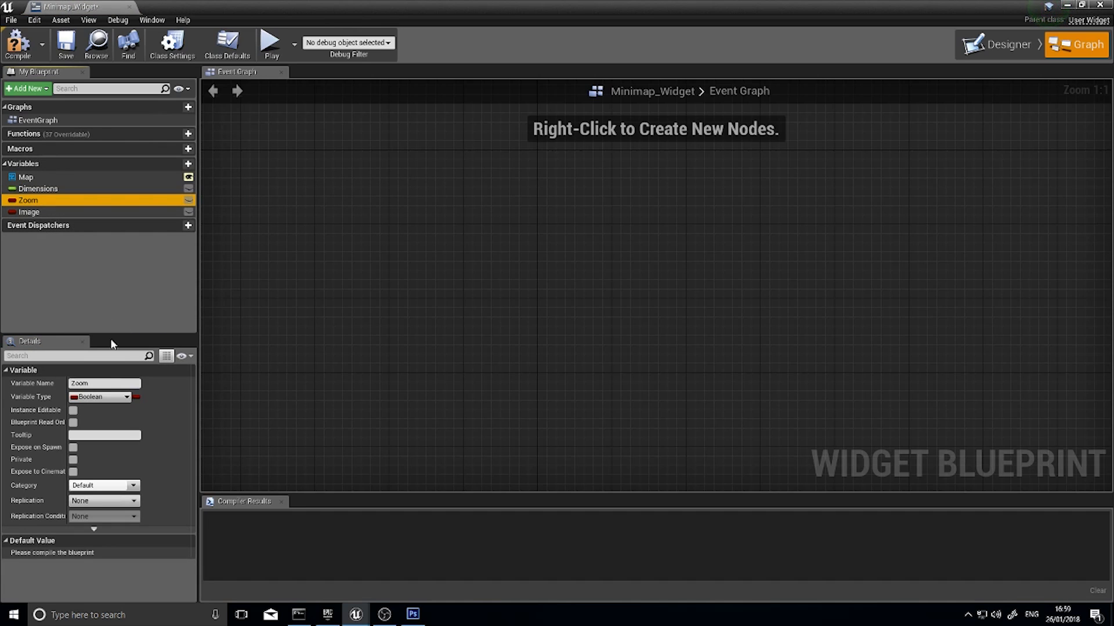
{"action": "left_click", "coordinate": [100, 397]}
{"action": "left_click", "coordinate": [97, 198]}
Change the Image variable's type to a Texture object reference, keeping its name
{"action": "left_click", "coordinate": [29, 212]}
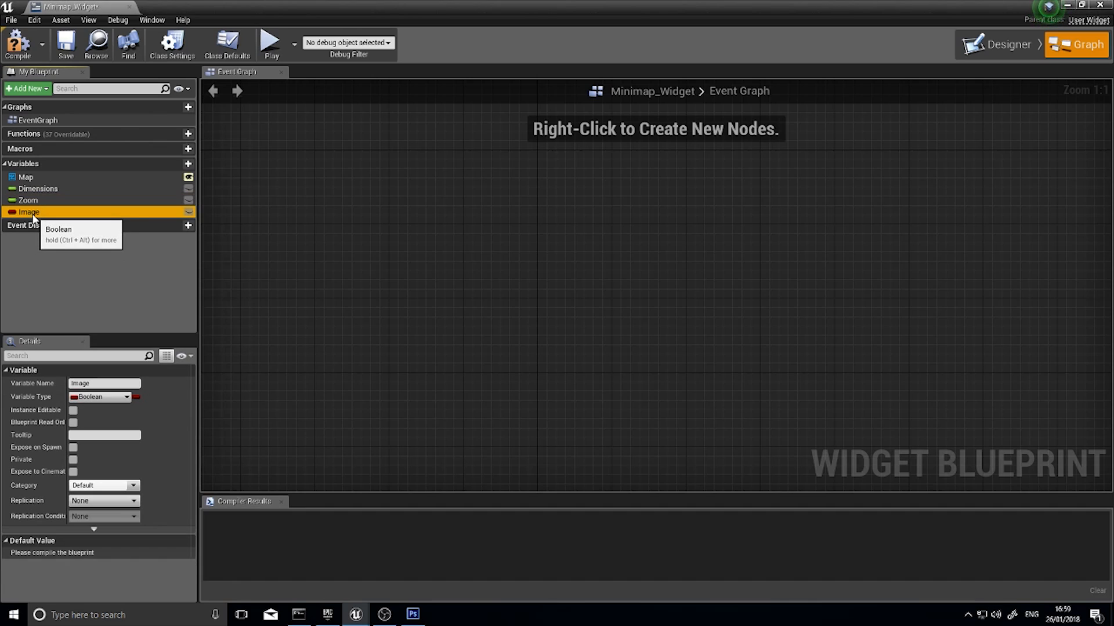
{"action": "left_click", "coordinate": [99, 396]}
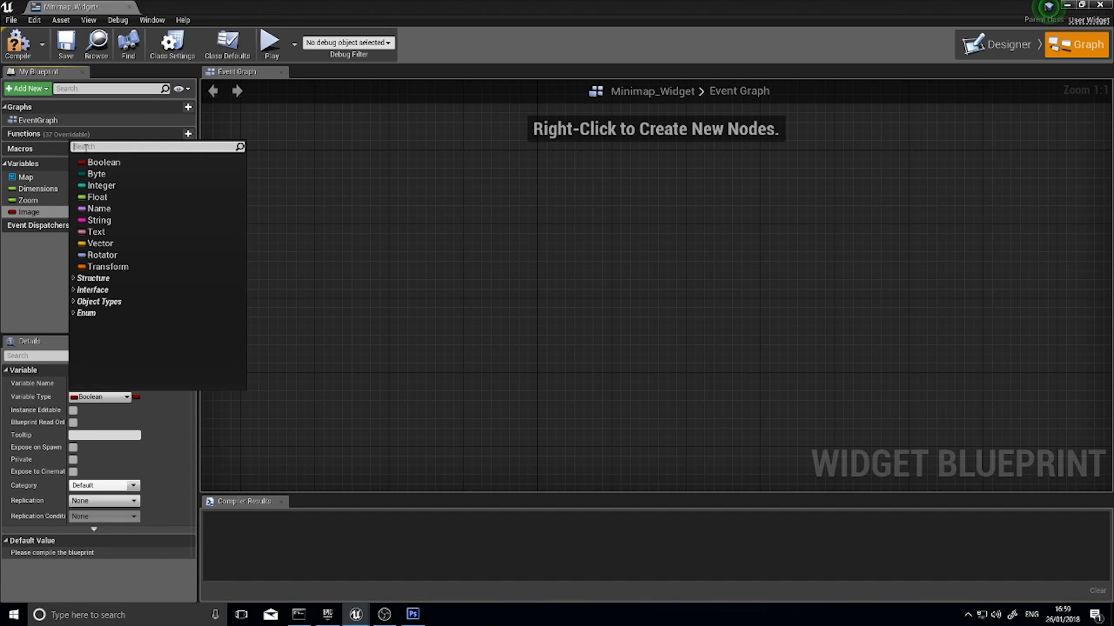
{"action": "type", "text": "material"}
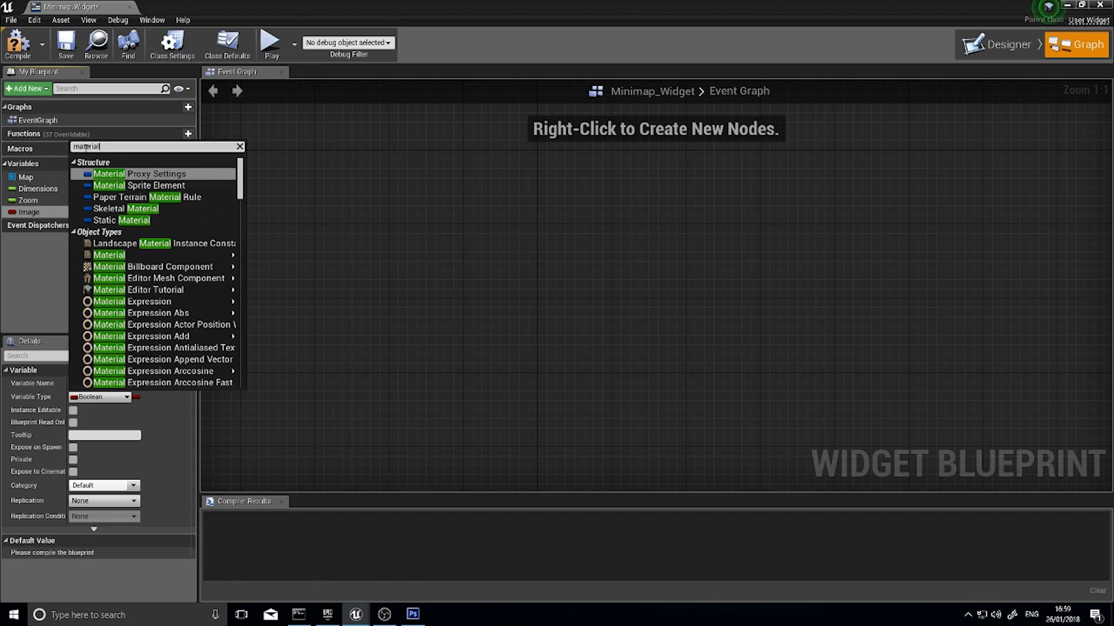
{"action": "key", "text": "BackSpace"}
{"action": "key", "text": "BackSpace"}
{"action": "key", "text": "BackSpace"}
{"action": "key", "text": "BackSpace"}
{"action": "key", "text": "BackSpace"}
{"action": "key", "text": "BackSpace"}
{"action": "key", "text": "BackSpace"}
{"action": "key", "text": "BackSpace"}
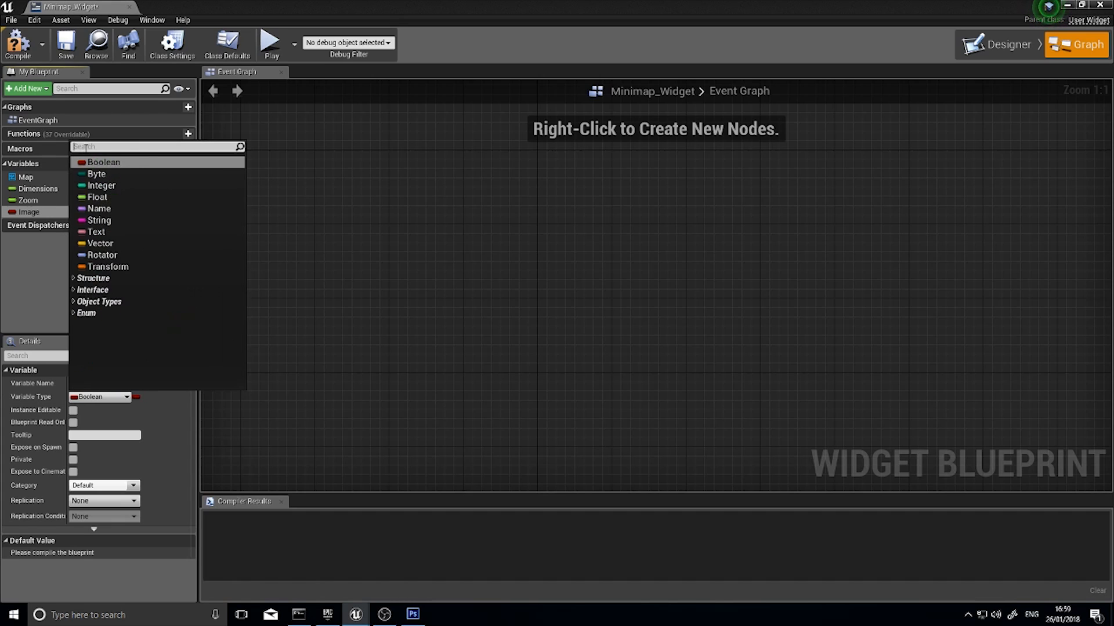
{"action": "type", "text": "texture"}
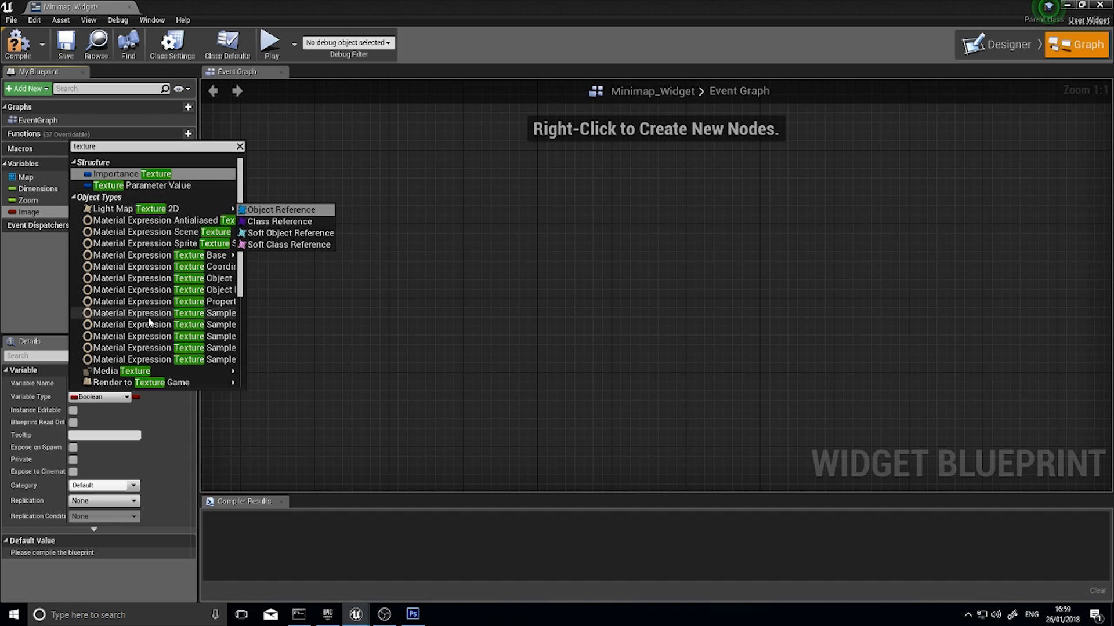
{"action": "scroll", "coordinate": [149, 322], "scroll_direction": "down", "scroll_amount": 5}
{"action": "mouse_move", "coordinate": [130, 278]}
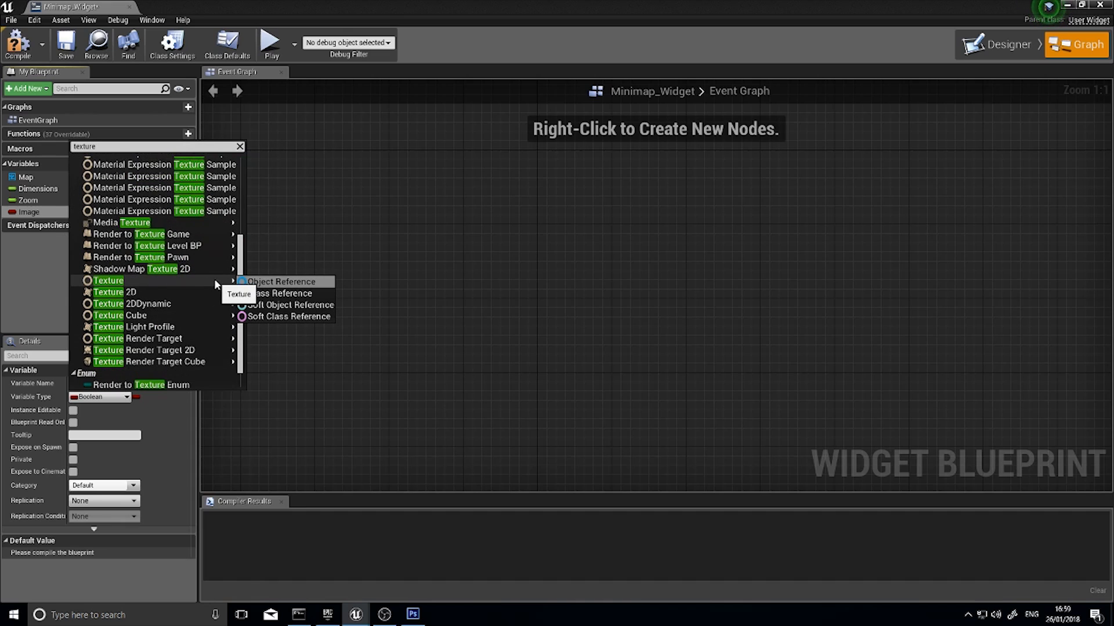
{"action": "left_click", "coordinate": [272, 281]}
{"action": "left_click", "coordinate": [75, 213]}
{"action": "left_click", "coordinate": [120, 216]}
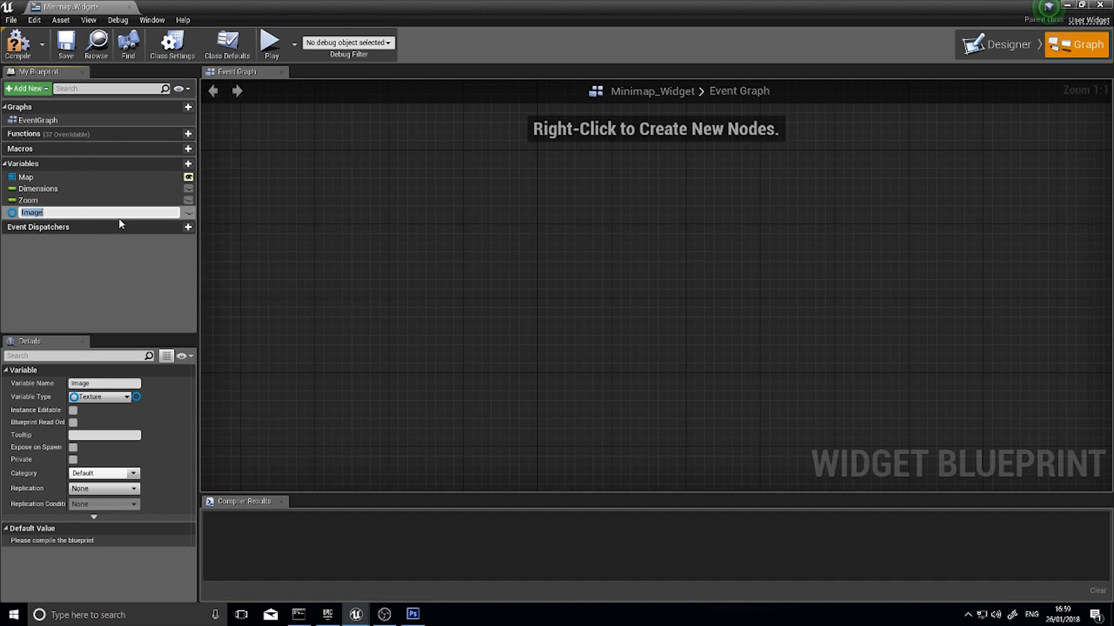
{"action": "key", "text": "Return"}
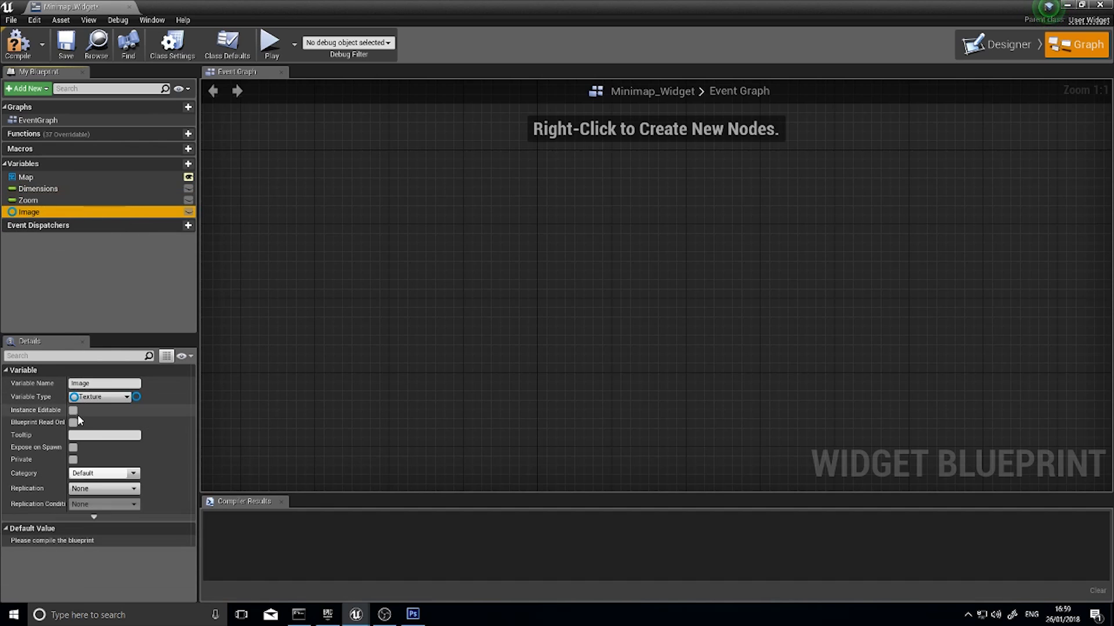
Make the Image, Zoom and Dimensions variables instance editable and exposed on spawn
{"action": "left_click", "coordinate": [73, 411]}
{"action": "left_click", "coordinate": [28, 201]}
{"action": "left_click", "coordinate": [73, 410]}
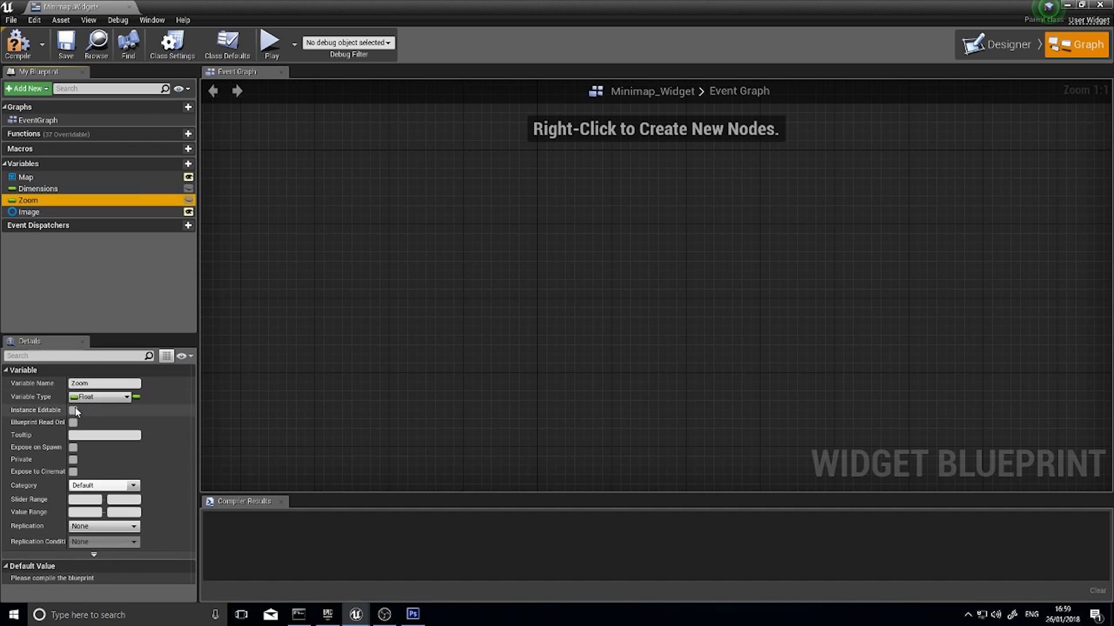
{"action": "left_click", "coordinate": [36, 189]}
{"action": "left_click", "coordinate": [73, 411]}
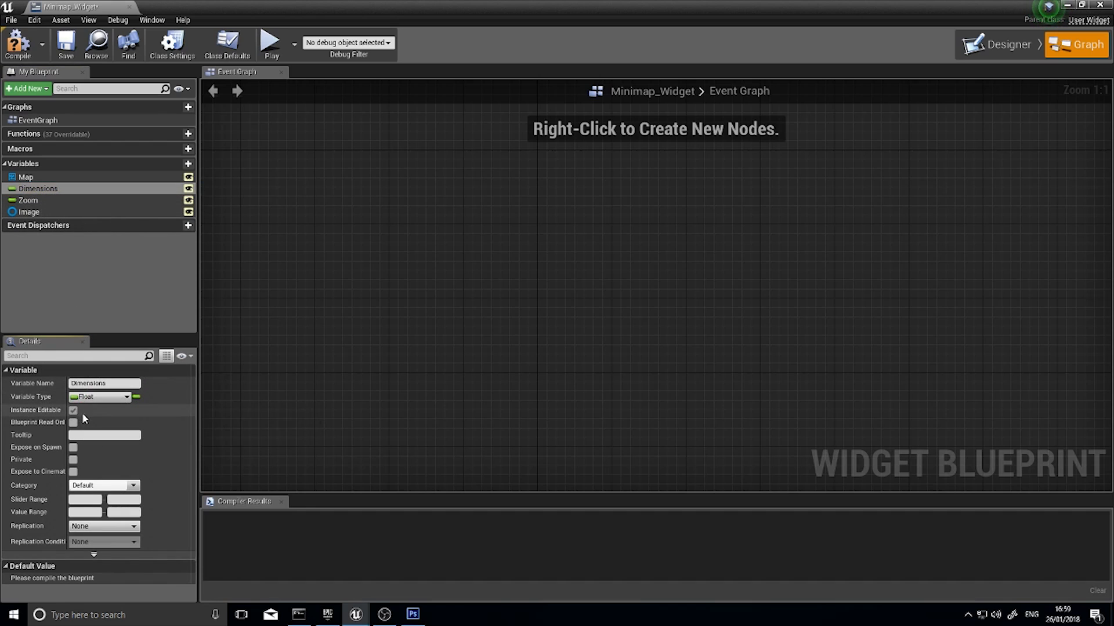
{"action": "left_click", "coordinate": [28, 200]}
{"action": "left_click", "coordinate": [29, 212]}
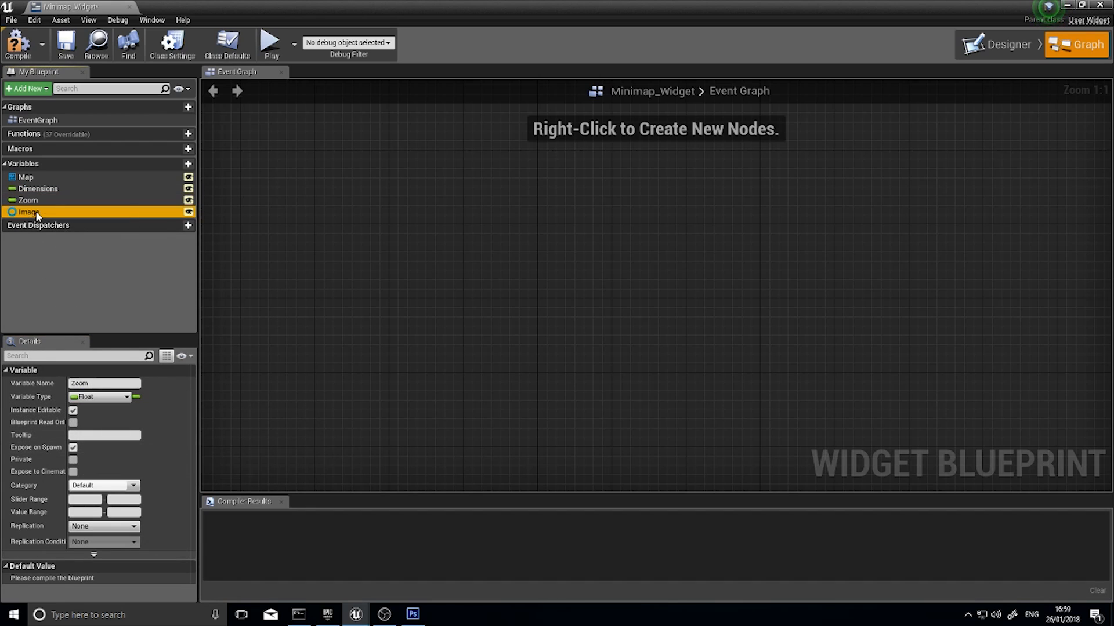
{"action": "left_click", "coordinate": [73, 448]}
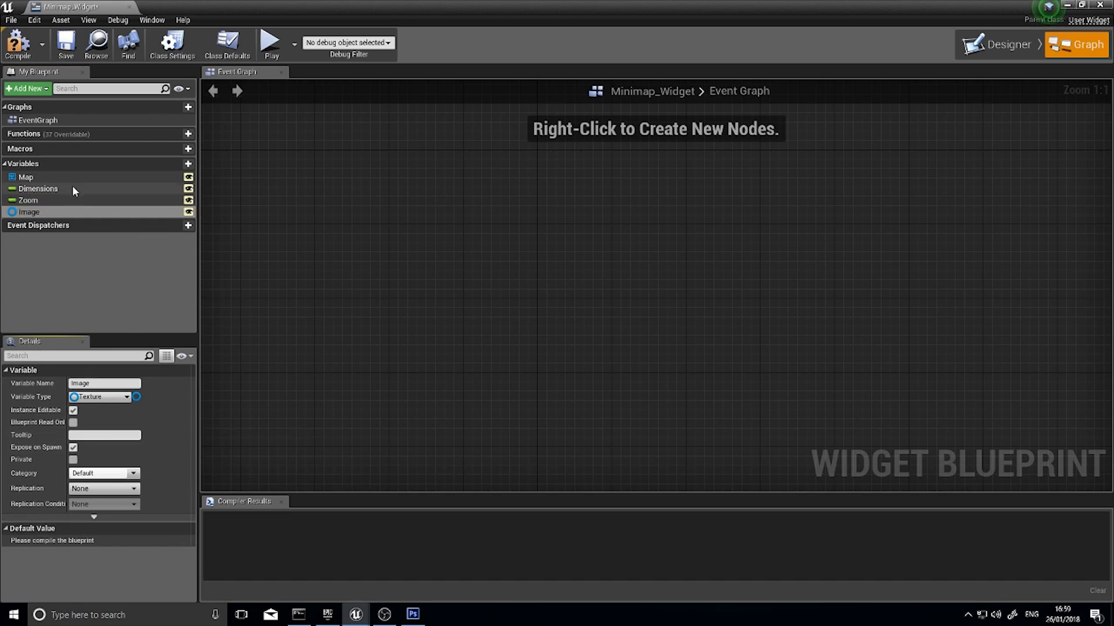
Set the Zoom variable's default value to 0.5, compiling Minimap_Widget before and after the change
{"action": "left_click", "coordinate": [13, 49]}
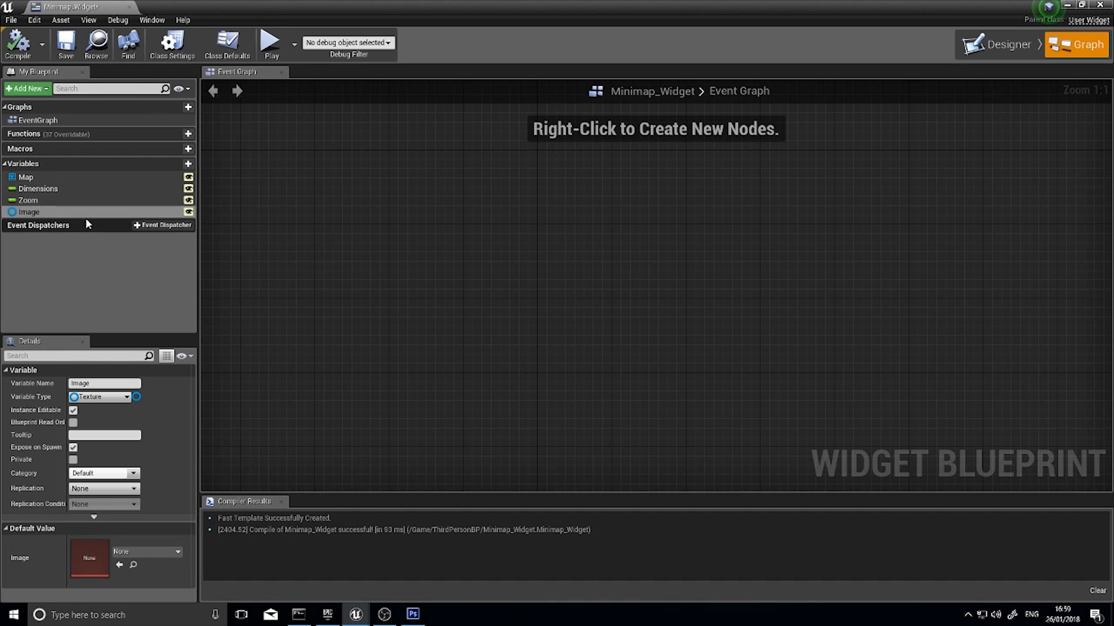
{"action": "left_click", "coordinate": [39, 189]}
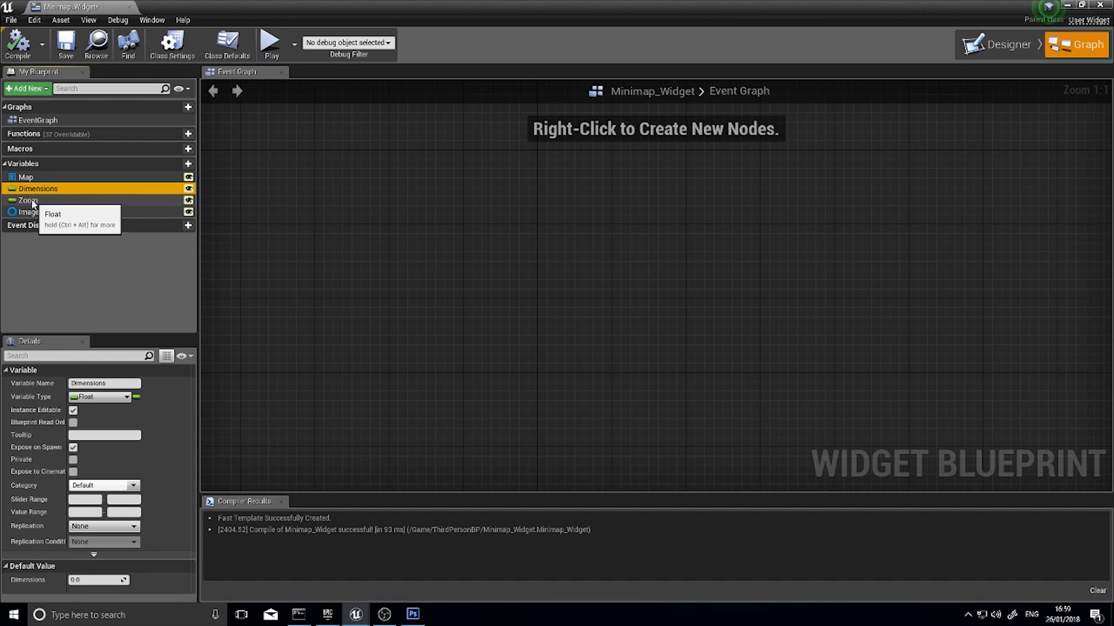
{"action": "left_click", "coordinate": [29, 201]}
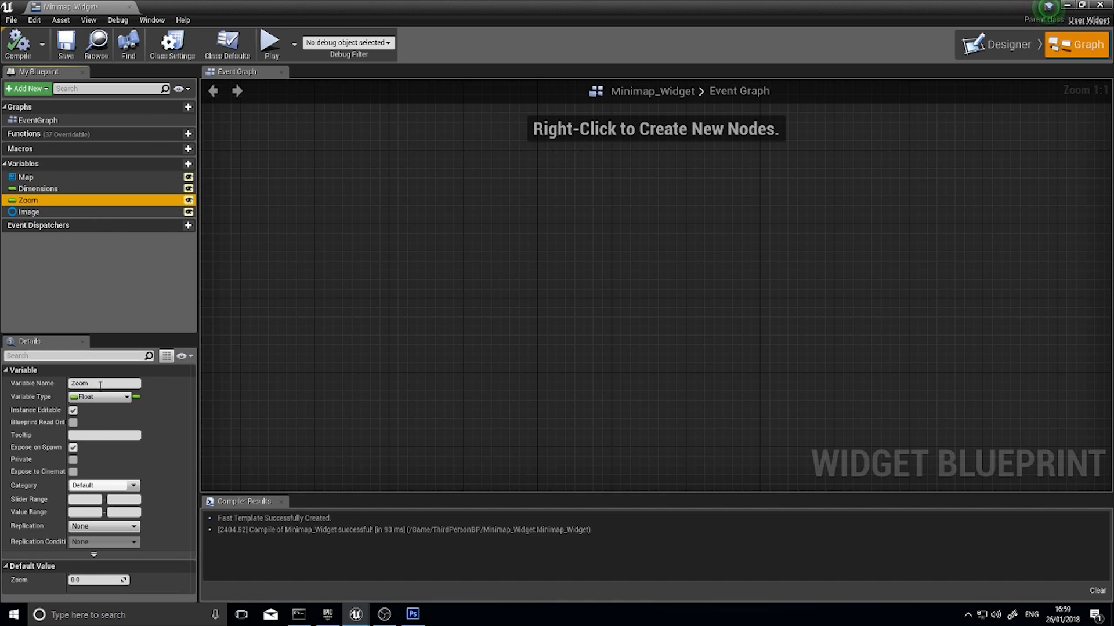
{"action": "left_click", "coordinate": [81, 580]}
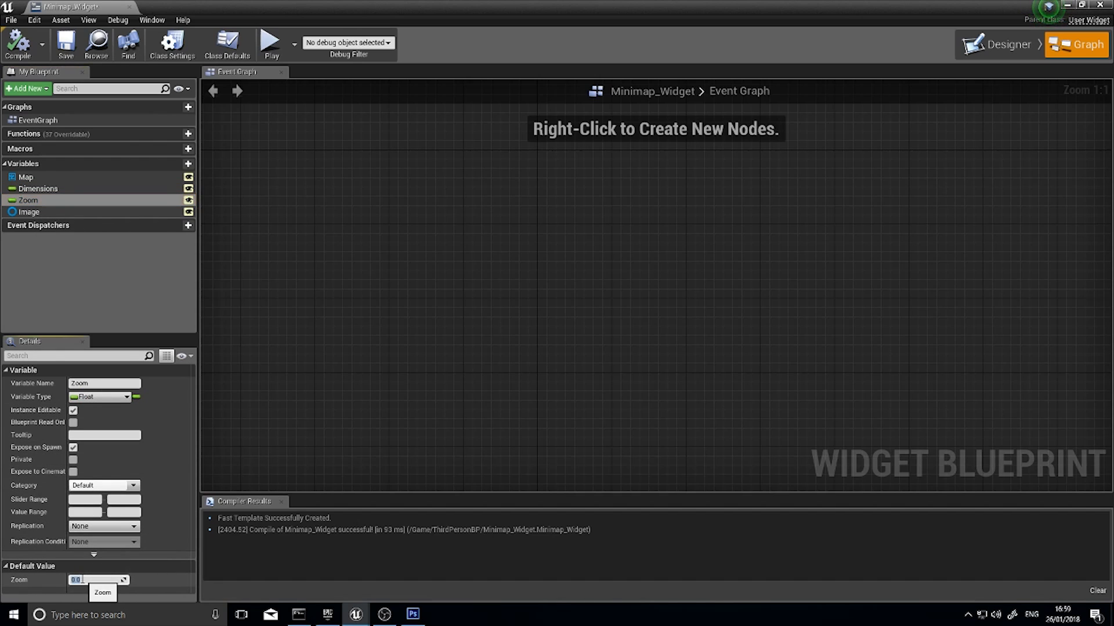
{"action": "type", "text": "0.5"}
{"action": "left_click", "coordinate": [18, 43]}
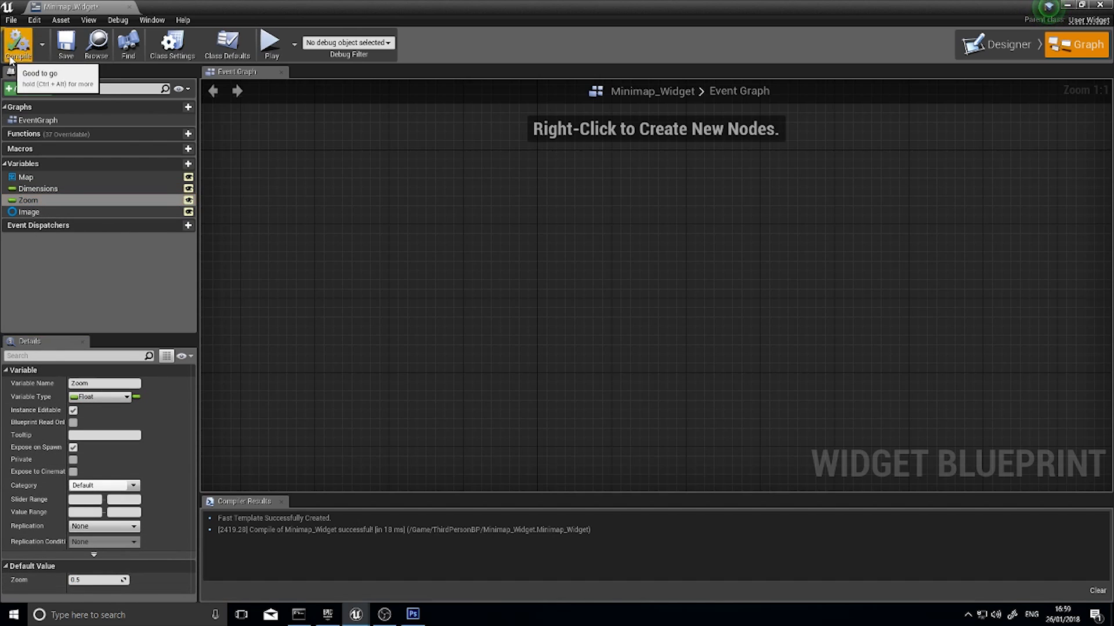
{"action": "right_click_drag", "start_coordinate": [392, 384], "coordinate": [271, 300]}
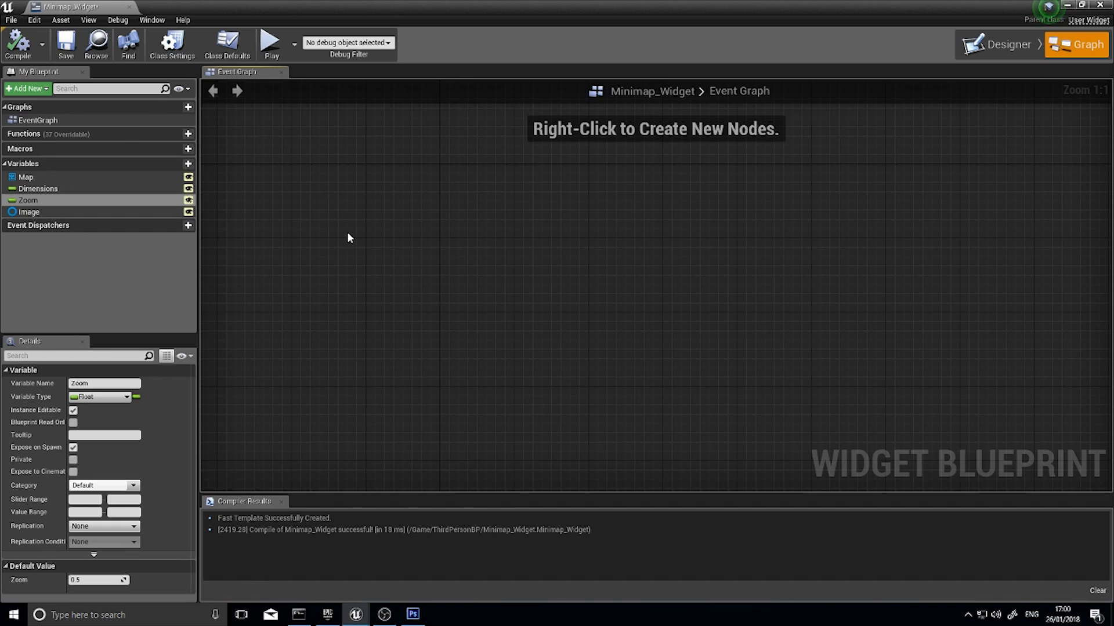
Add an Event Construct node to the empty Event Graph of Minimap_Widget
{"action": "right_click", "coordinate": [431, 231]}
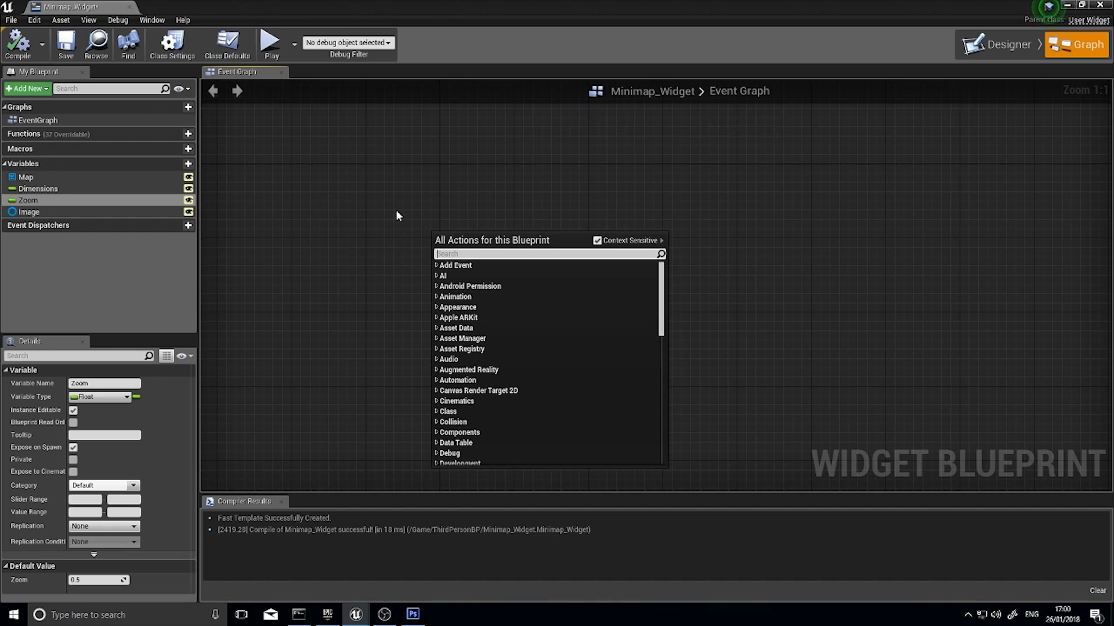
{"action": "type", "text": "construct"}
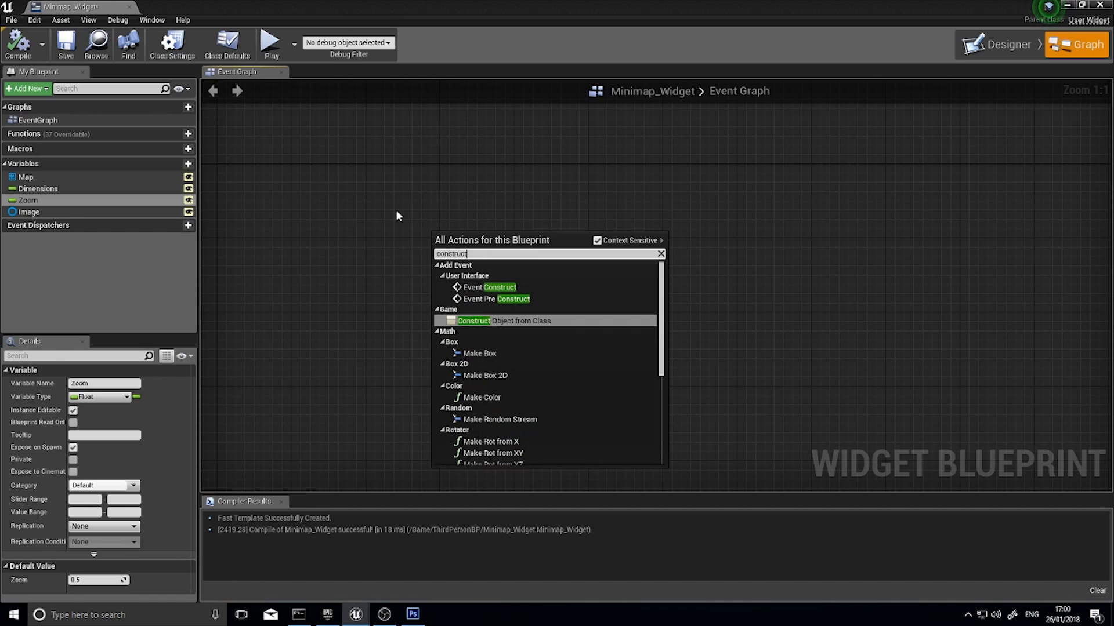
{"action": "left_click", "coordinate": [501, 286]}
{"action": "left_click_drag", "start_coordinate": [459, 252], "coordinate": [406, 220]}
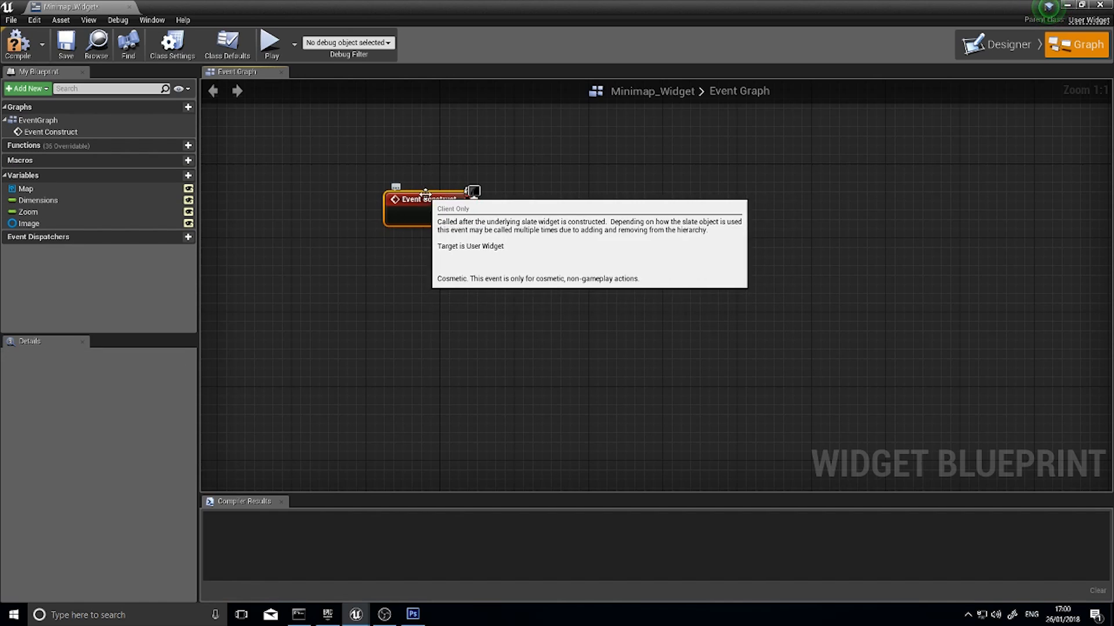
{"action": "left_click_drag", "start_coordinate": [439, 214], "coordinate": [502, 229]}
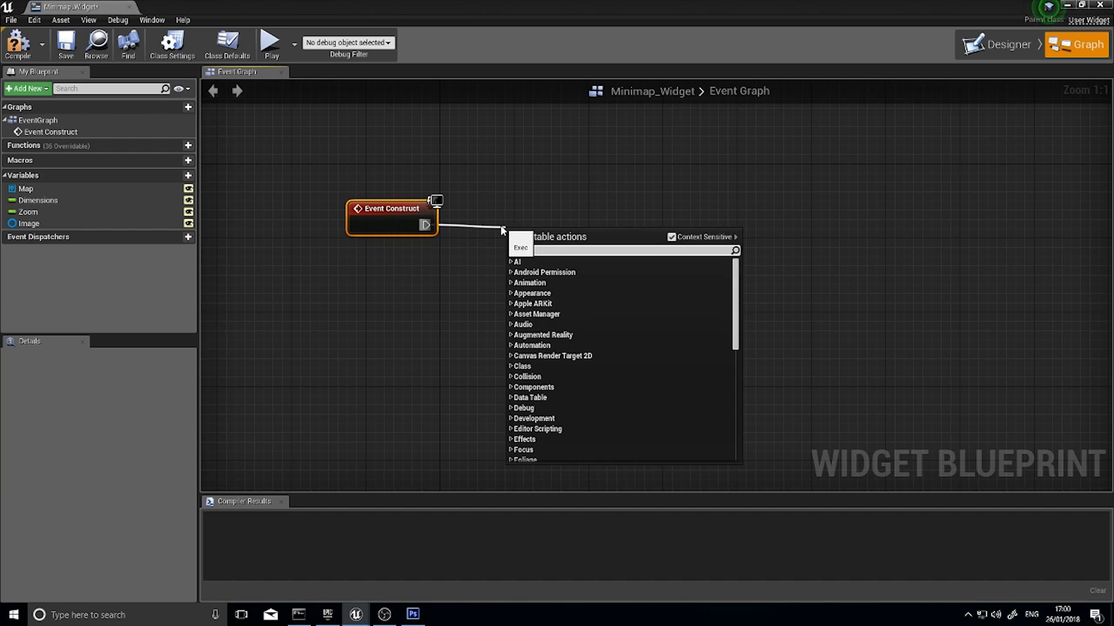
{"action": "type", "text": "crea"}
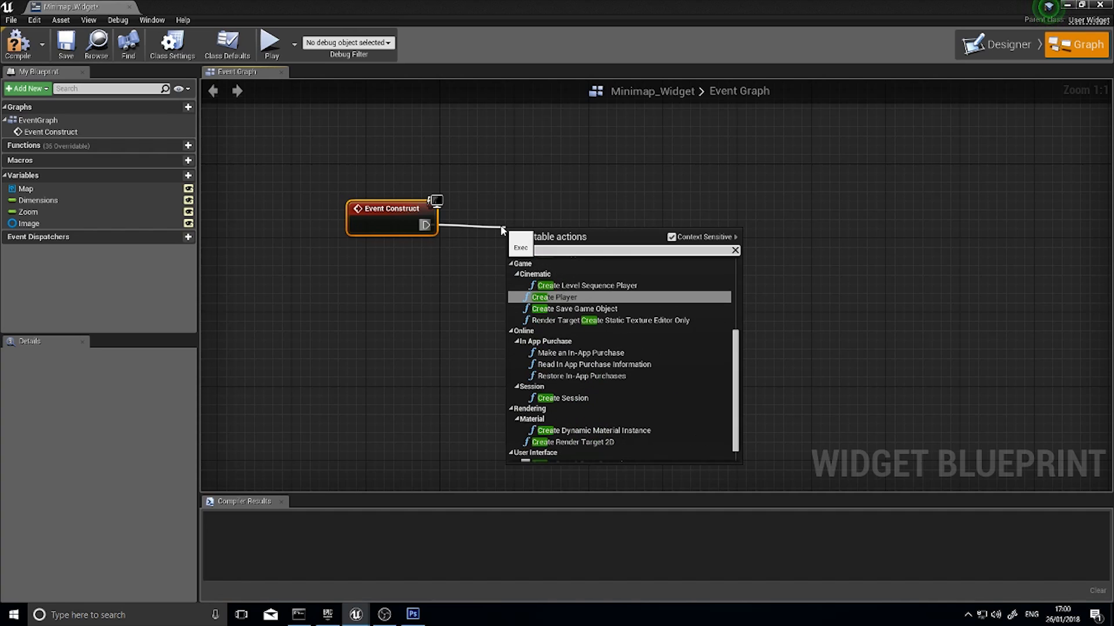
{"action": "key", "text": "BackSpace"}
{"action": "key", "text": "BackSpace"}
{"action": "key", "text": "BackSpace"}
{"action": "key", "text": "BackSpace"}
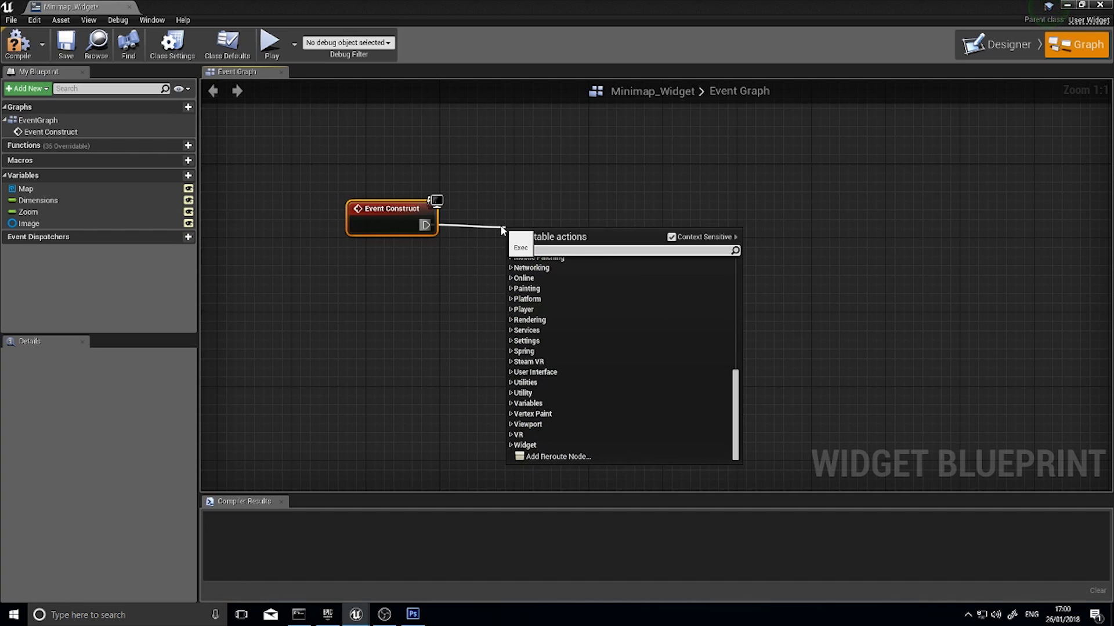
{"action": "left_click", "coordinate": [443, 259]}
Reposition Event Construct and add a Set Scalar Parameter Value node wired to its execution output
{"action": "left_click_drag", "start_coordinate": [385, 222], "coordinate": [402, 193]}
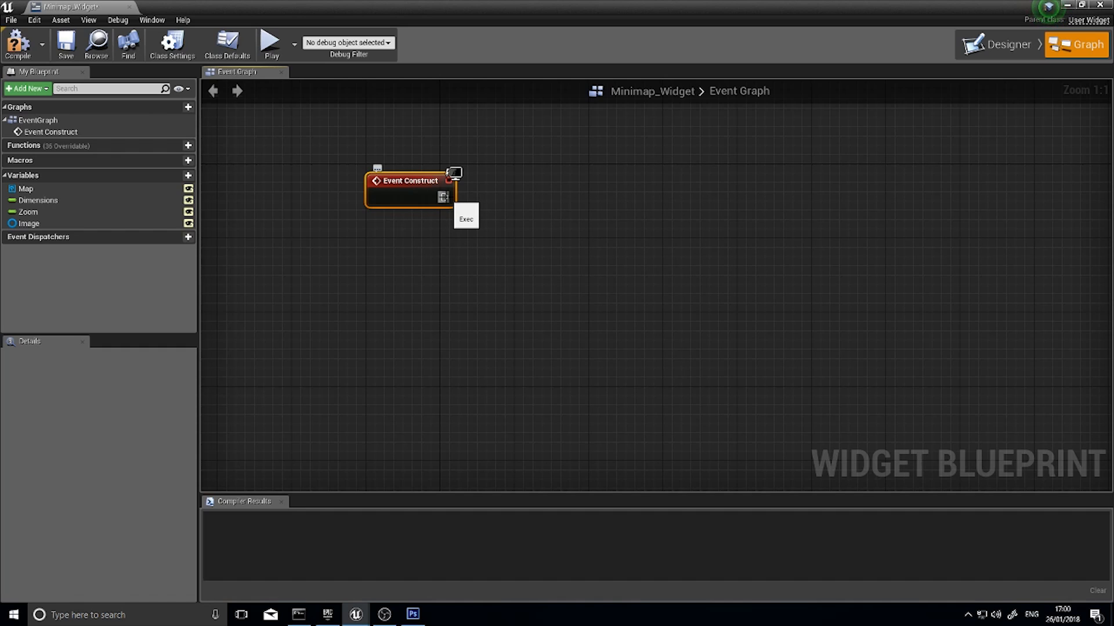
{"action": "left_click_drag", "start_coordinate": [445, 197], "coordinate": [458, 209]}
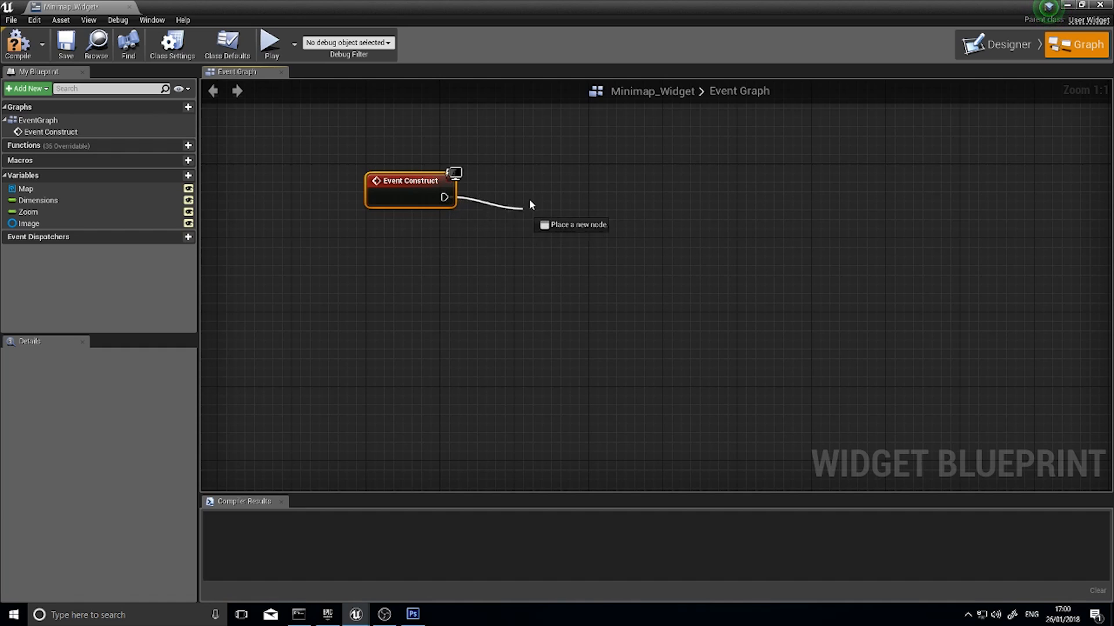
{"action": "left_click_drag", "start_coordinate": [530, 204], "coordinate": [534, 189]}
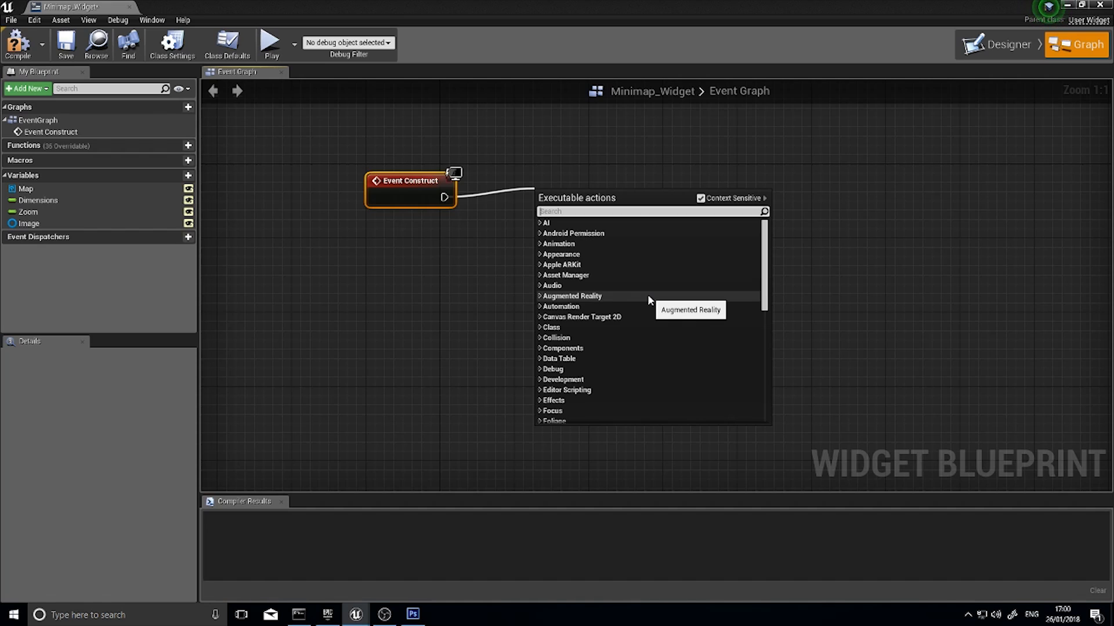
{"action": "type", "text": "set"}
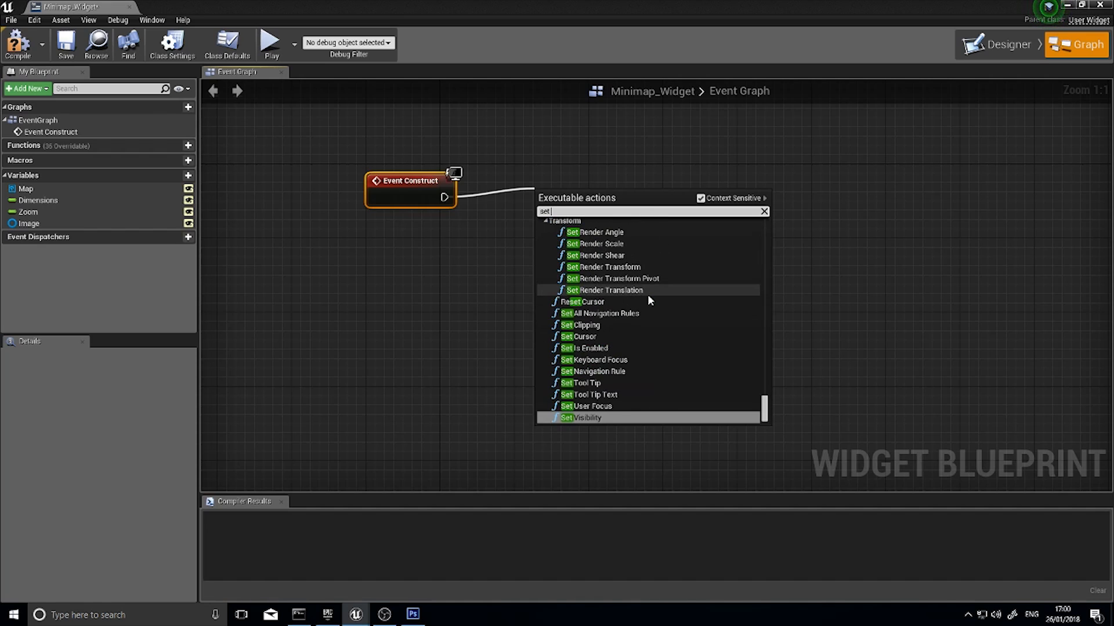
{"action": "type", "text": " scalar"}
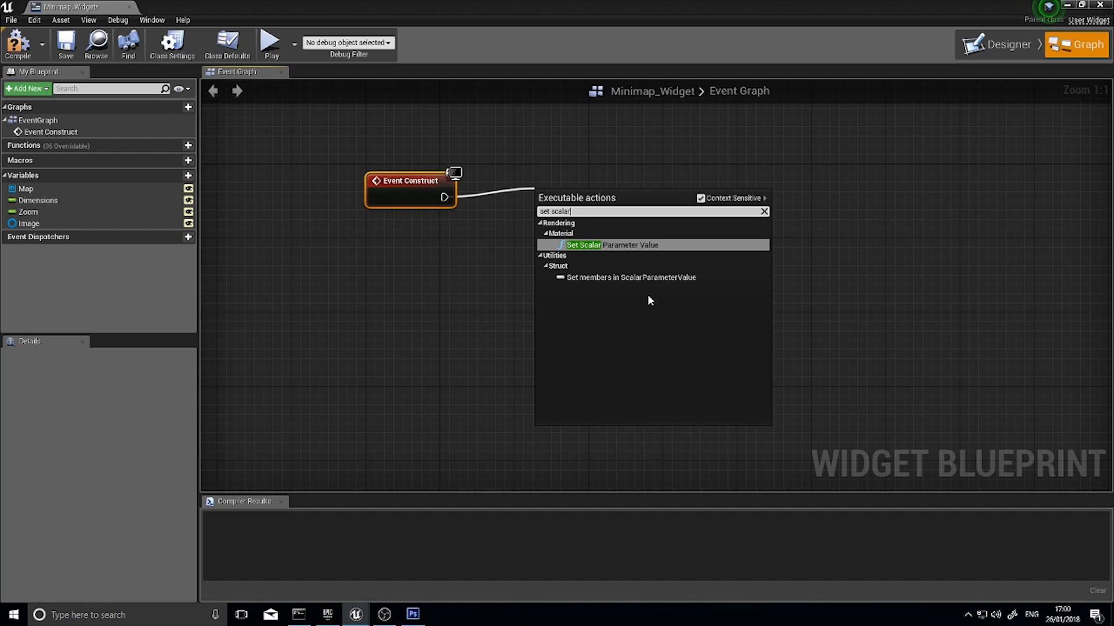
{"action": "left_click", "coordinate": [626, 246]}
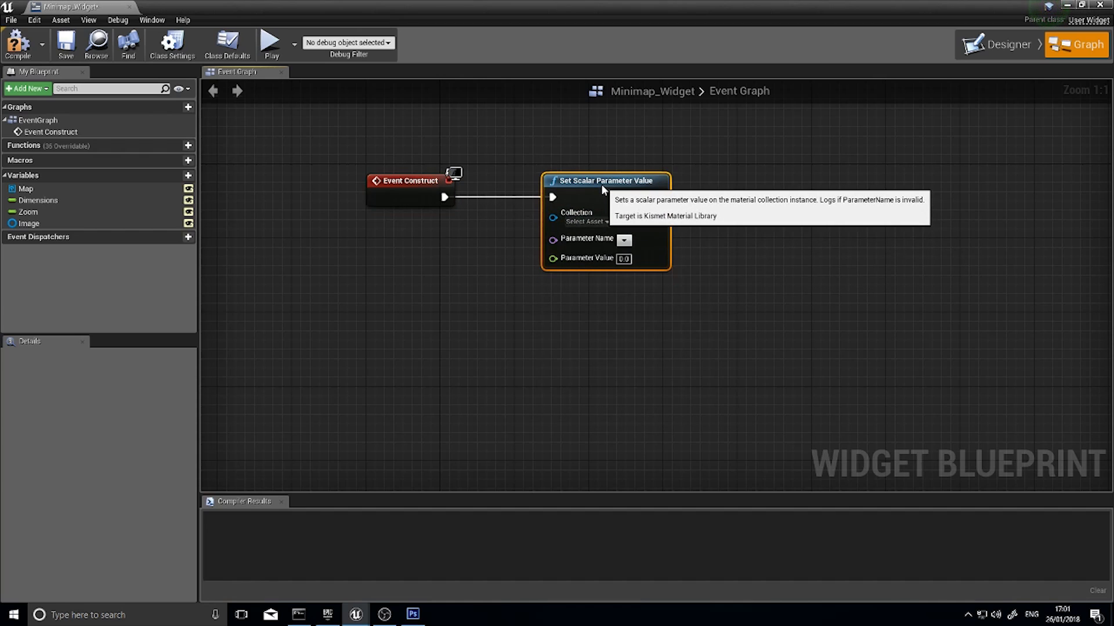
Set the node's collection to Minimap_Data and parameter name to Dimensions, feeding its value from the Dimensions variable
{"action": "left_click", "coordinate": [585, 222]}
{"action": "left_click", "coordinate": [606, 267]}
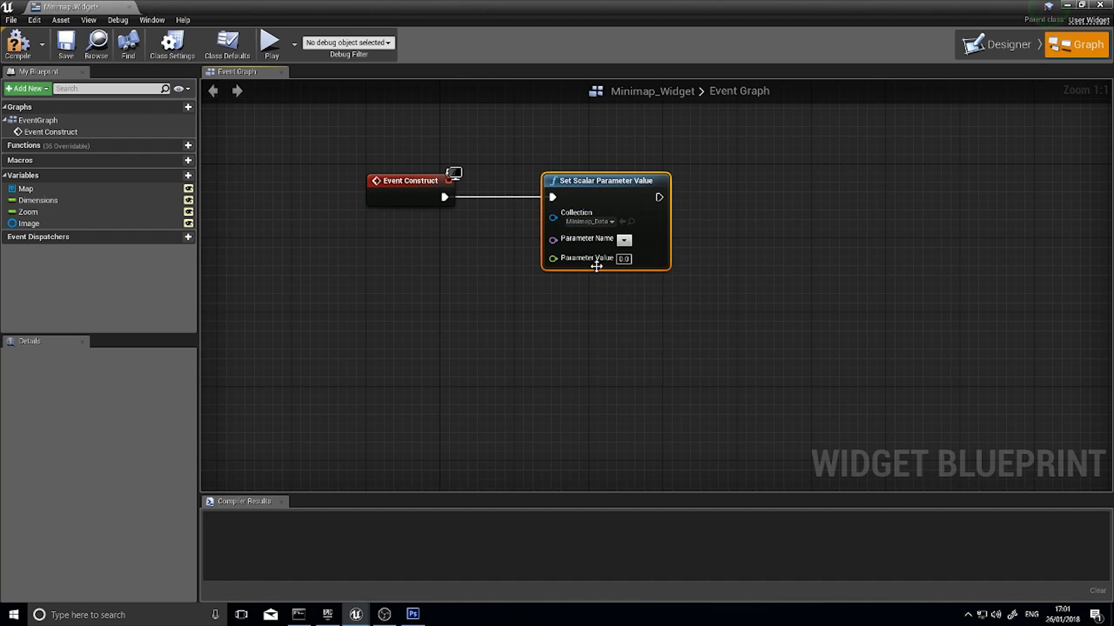
{"action": "left_click", "coordinate": [622, 240]}
{"action": "left_click", "coordinate": [633, 275]}
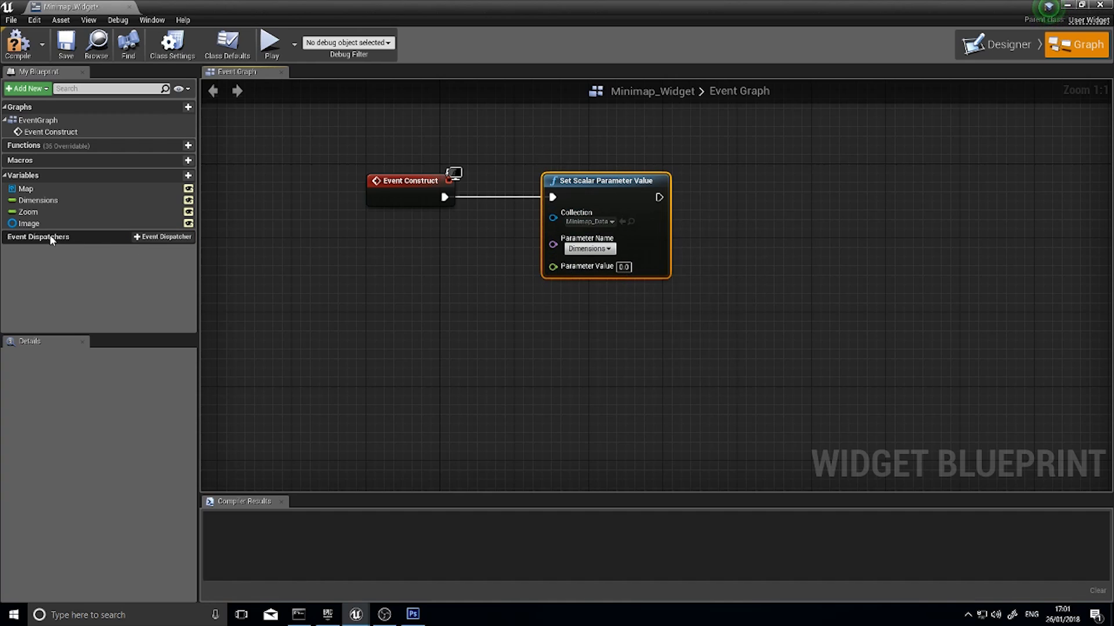
{"action": "left_click_drag", "start_coordinate": [49, 203], "coordinate": [590, 270]}
{"action": "left_click_drag", "start_coordinate": [446, 272], "coordinate": [446, 290]}
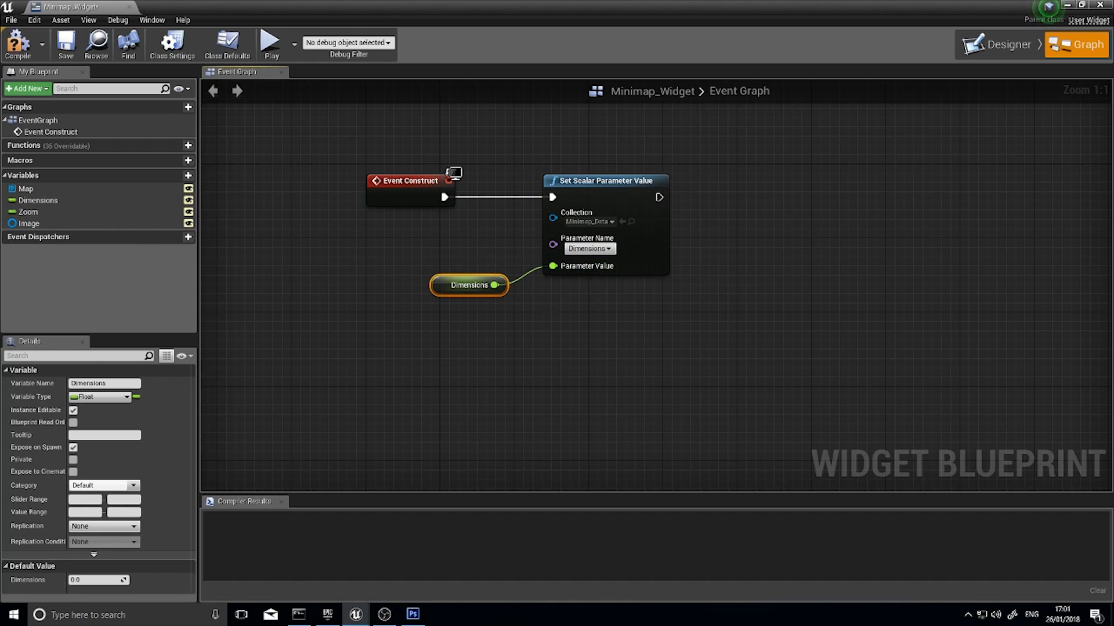
Chain a second Set Scalar Parameter Value node after the Dimensions one and align it with that node
{"action": "right_click_drag", "start_coordinate": [650, 210], "coordinate": [435, 221]}
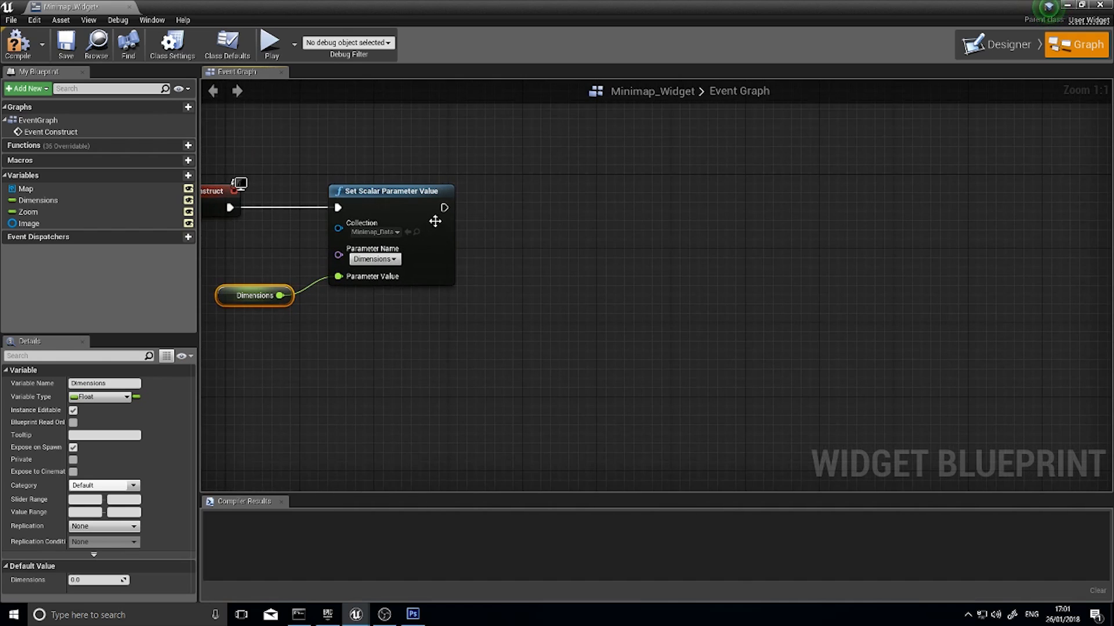
{"action": "left_click_drag", "start_coordinate": [445, 207], "coordinate": [573, 216]}
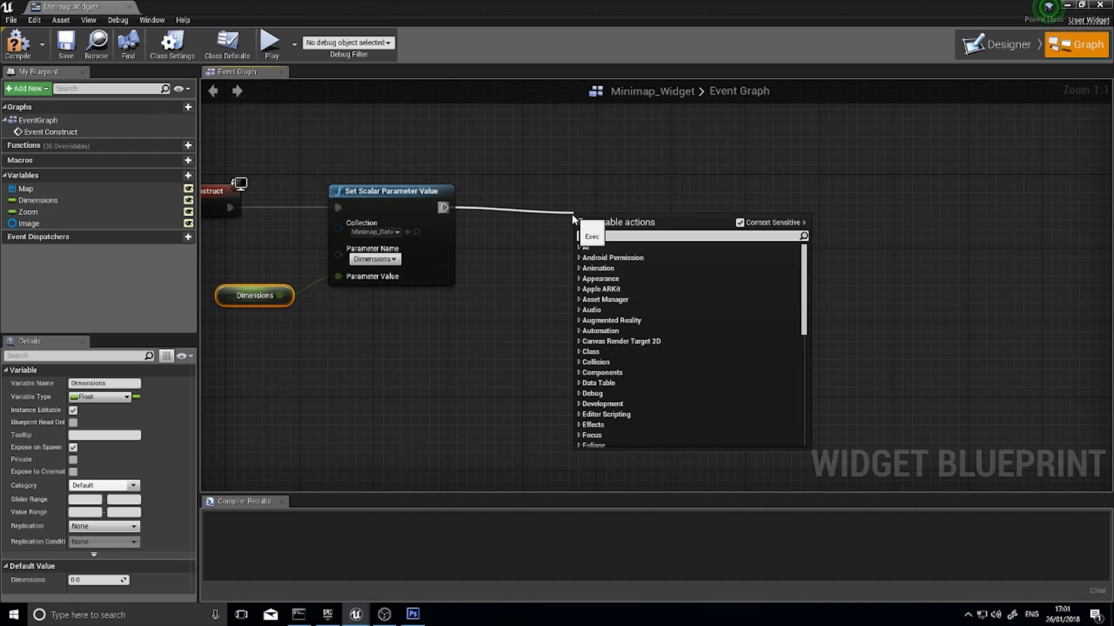
{"action": "type", "text": "set sc"}
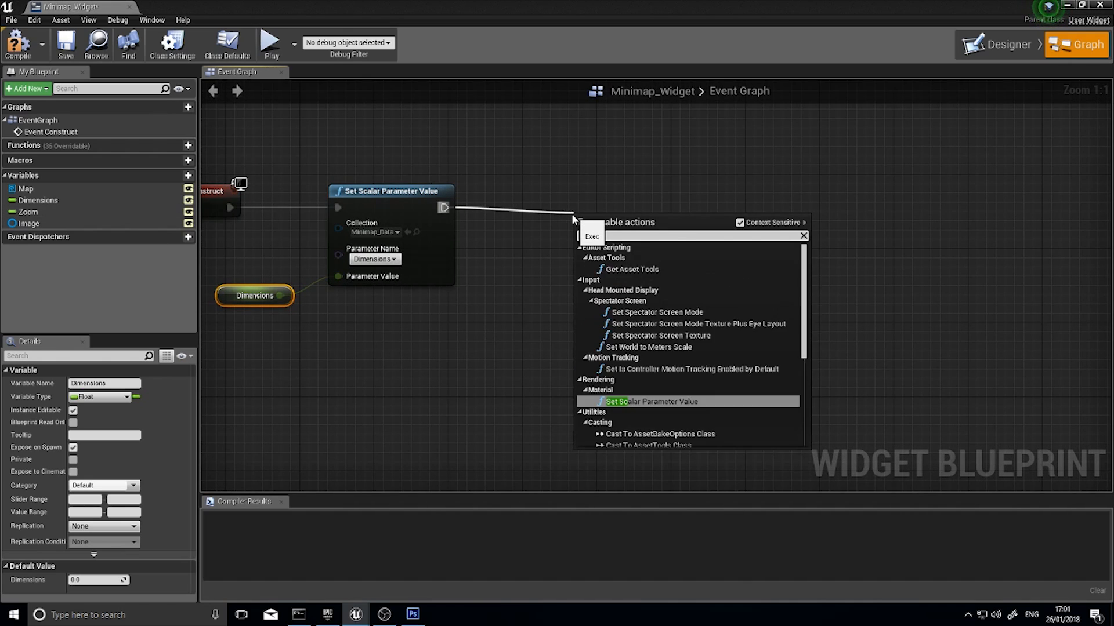
{"action": "left_click", "coordinate": [649, 401]}
{"action": "left_click_drag", "start_coordinate": [634, 179], "coordinate": [634, 197]}
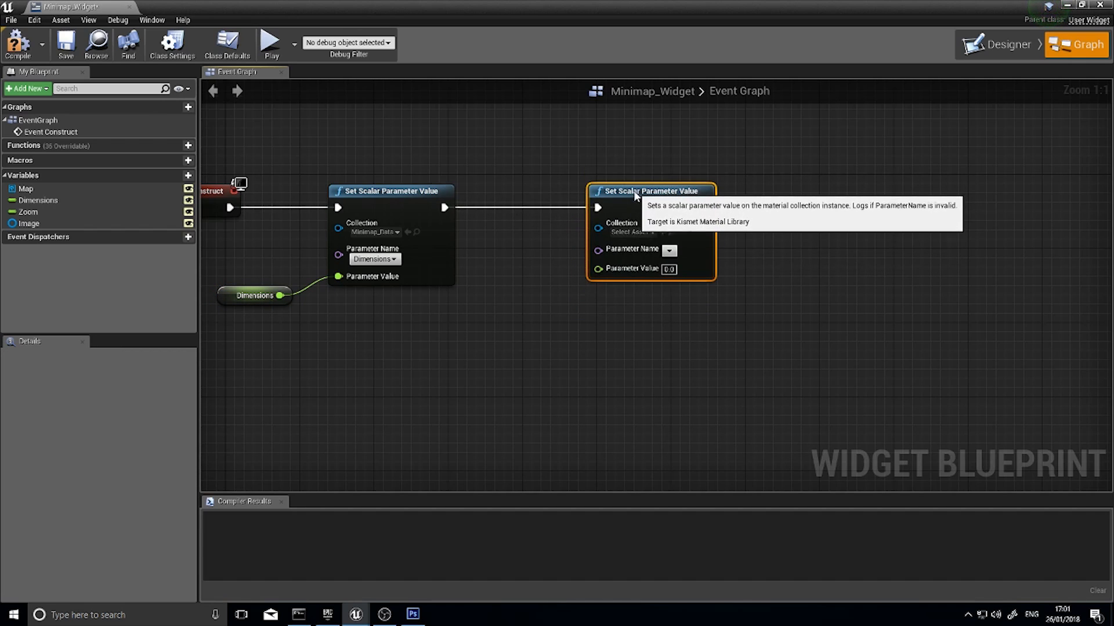
Set the second node's collection to Minimap_Data and parameter name to Zoom, feeding its value from the Zoom variable
{"action": "left_click", "coordinate": [669, 251]}
{"action": "left_click", "coordinate": [647, 283]}
{"action": "left_click", "coordinate": [669, 251]}
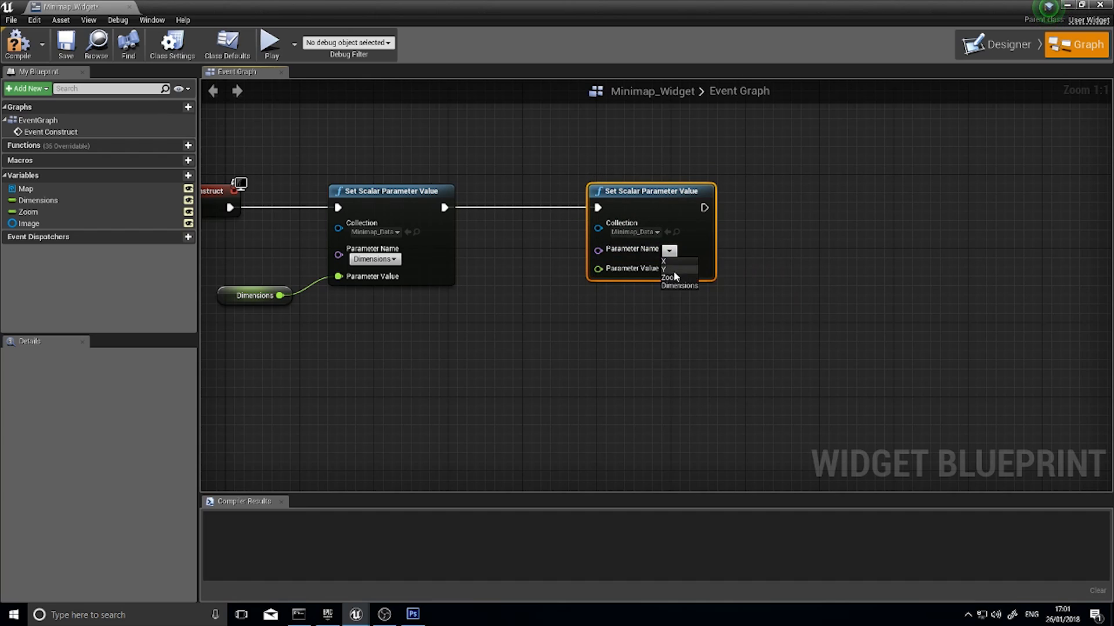
{"action": "left_click", "coordinate": [674, 274]}
{"action": "left_click_drag", "start_coordinate": [28, 212], "coordinate": [597, 277]}
{"action": "left_click_drag", "start_coordinate": [492, 285], "coordinate": [493, 314]}
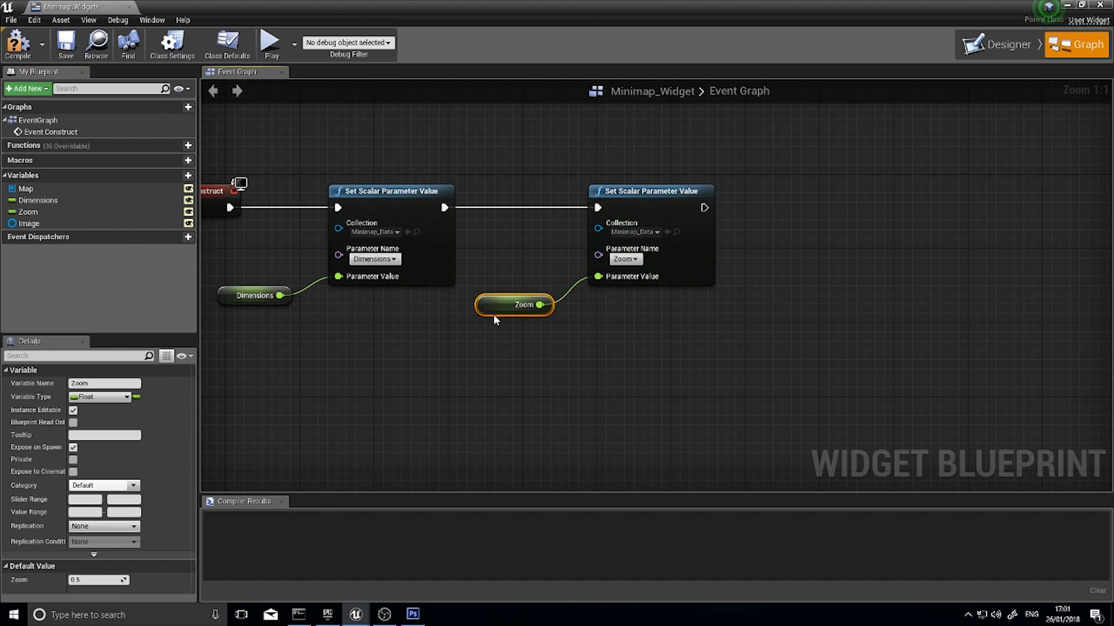
Add an Event Tick node in the empty space below the Event Construct chain
{"action": "right_click_drag", "start_coordinate": [428, 328], "coordinate": [562, 306]}
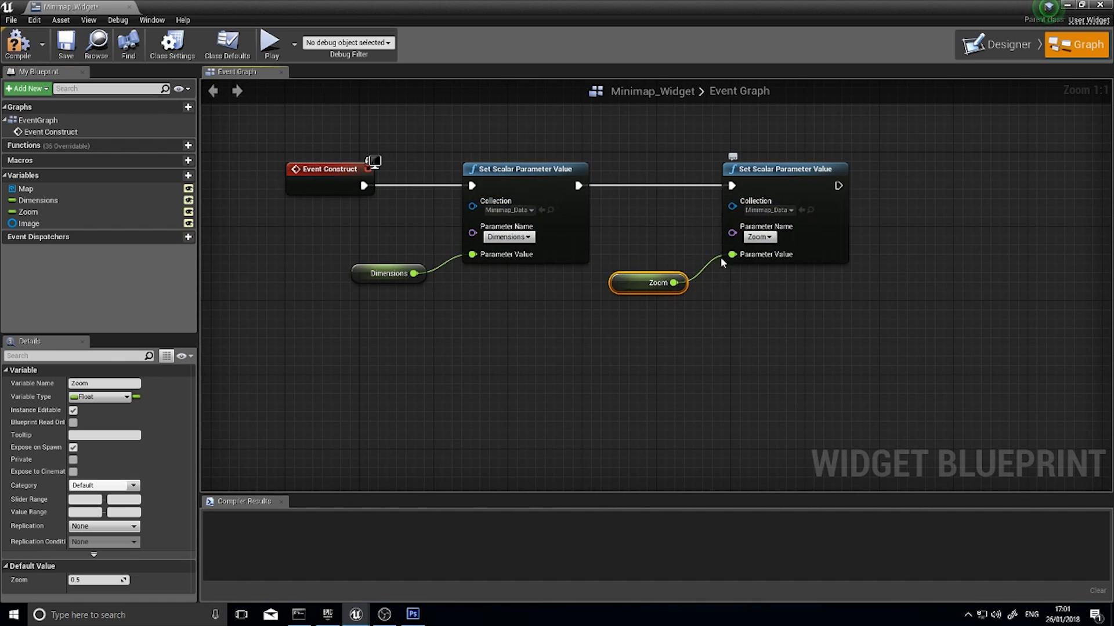
{"action": "right_click_drag", "start_coordinate": [368, 372], "coordinate": [457, 332]}
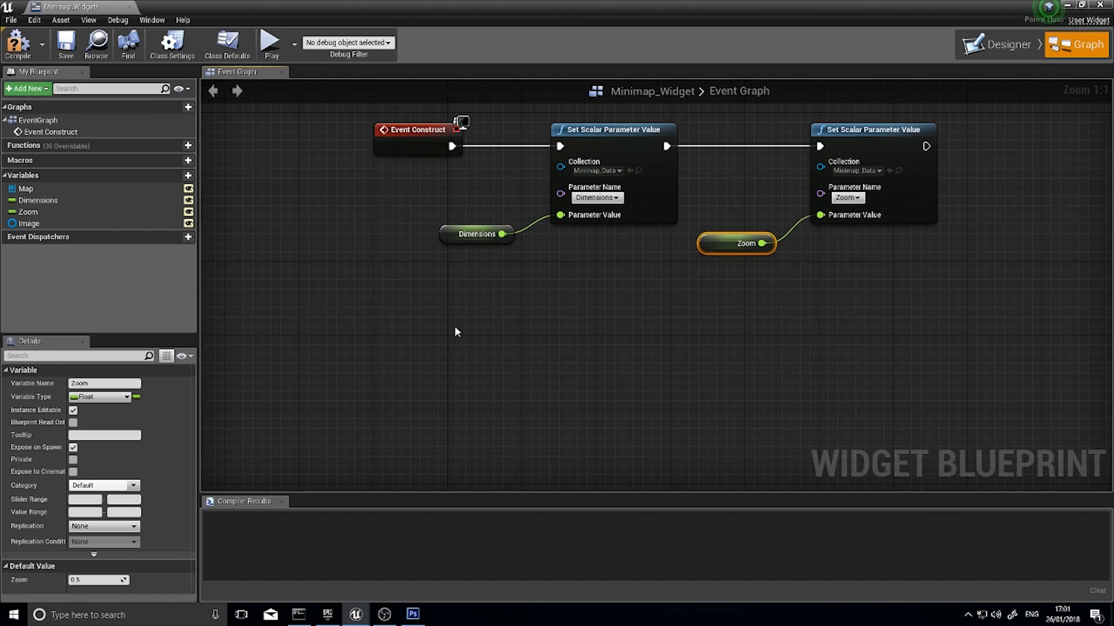
{"action": "right_click", "coordinate": [377, 338]}
{"action": "type", "text": "tic"}
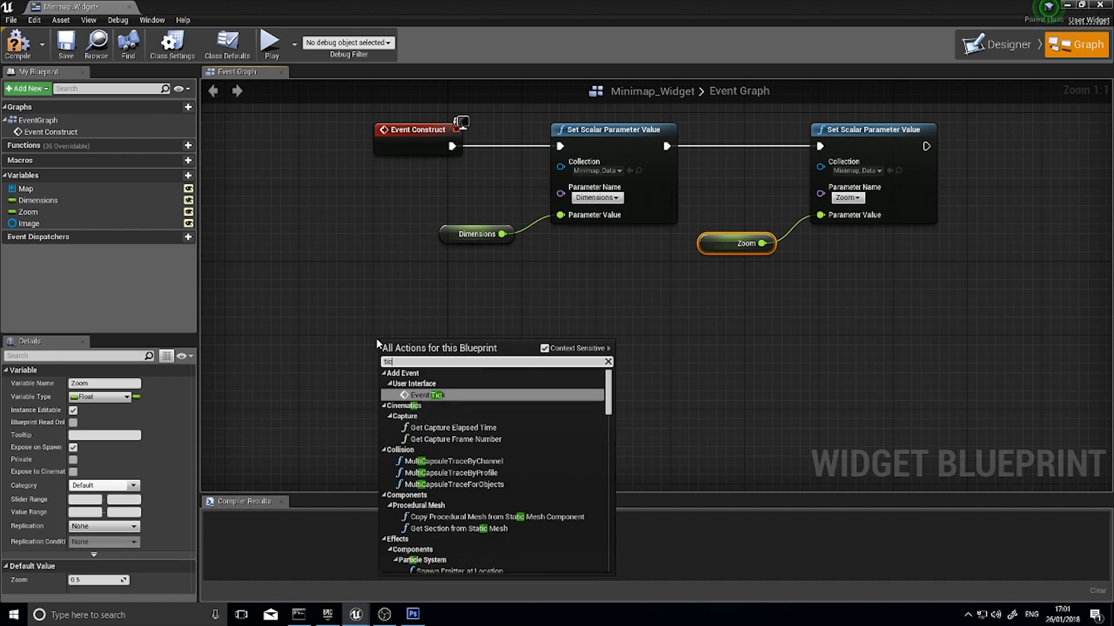
{"action": "type", "text": "k"}
{"action": "key", "text": "Return"}
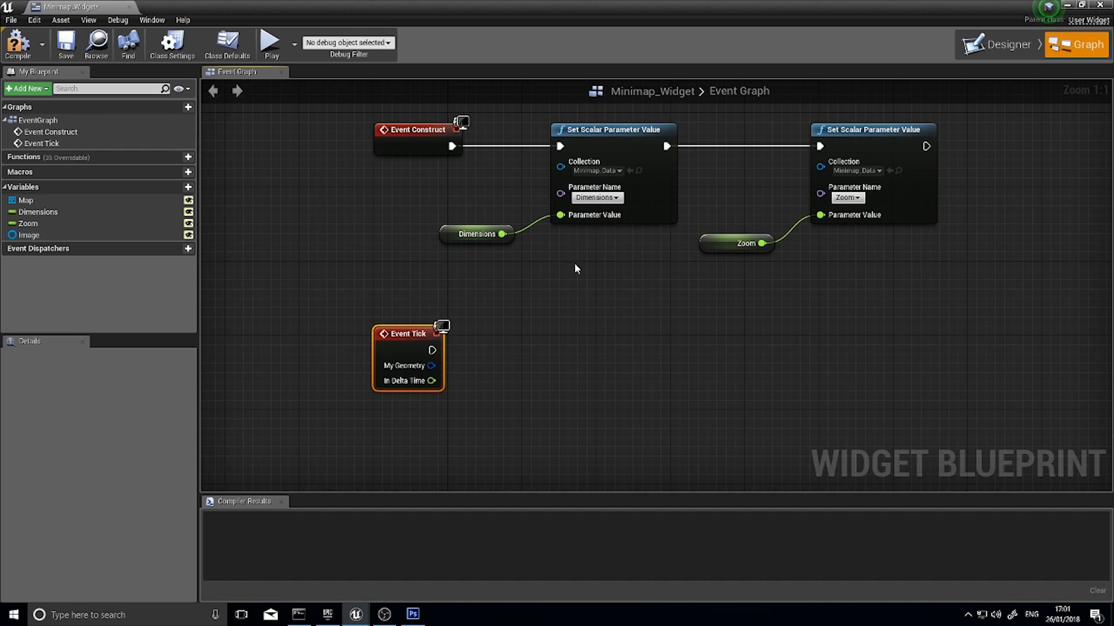
Add a Set Scalar Parameter Value node wired to Event Tick's execution output
{"action": "right_click_drag", "start_coordinate": [492, 405], "coordinate": [502, 260]}
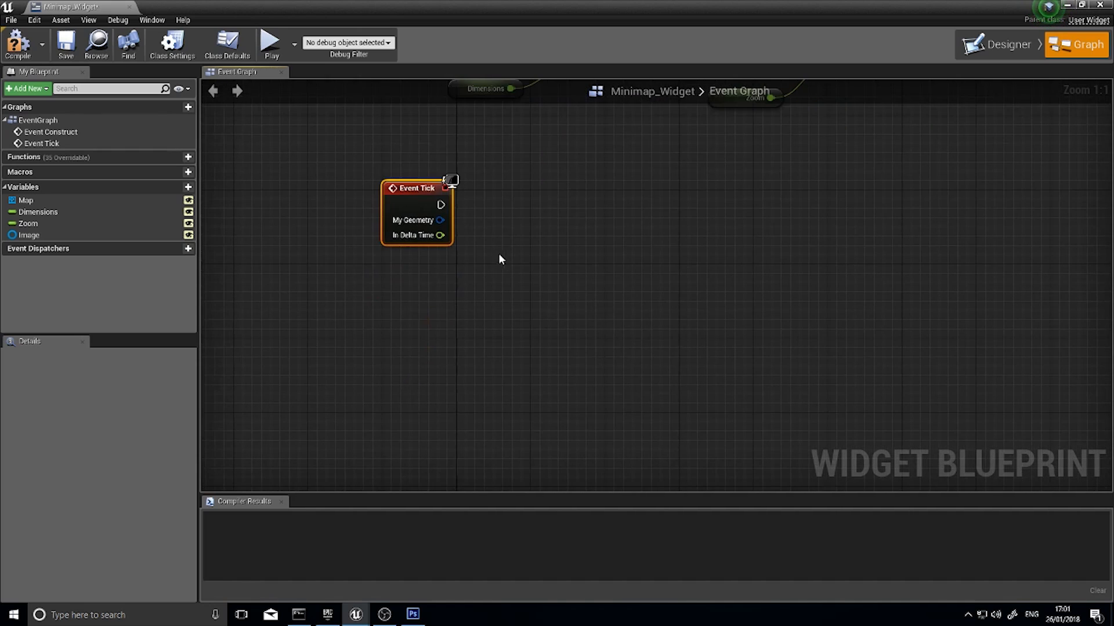
{"action": "left_click_drag", "start_coordinate": [441, 205], "coordinate": [539, 264]}
{"action": "type", "text": "s"}
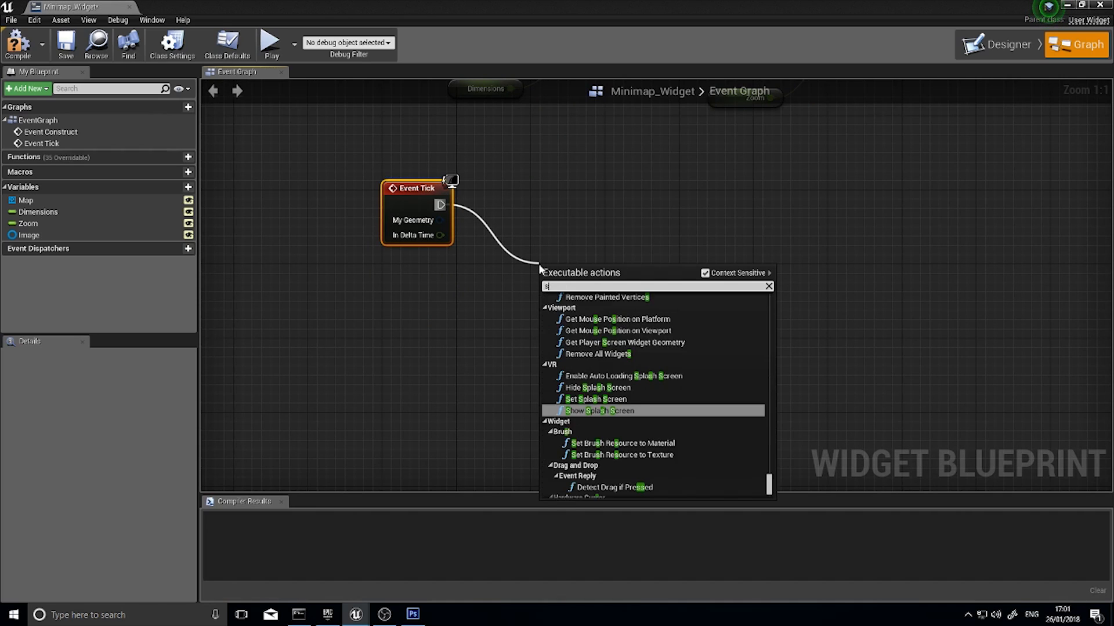
{"action": "type", "text": "et scalara"}
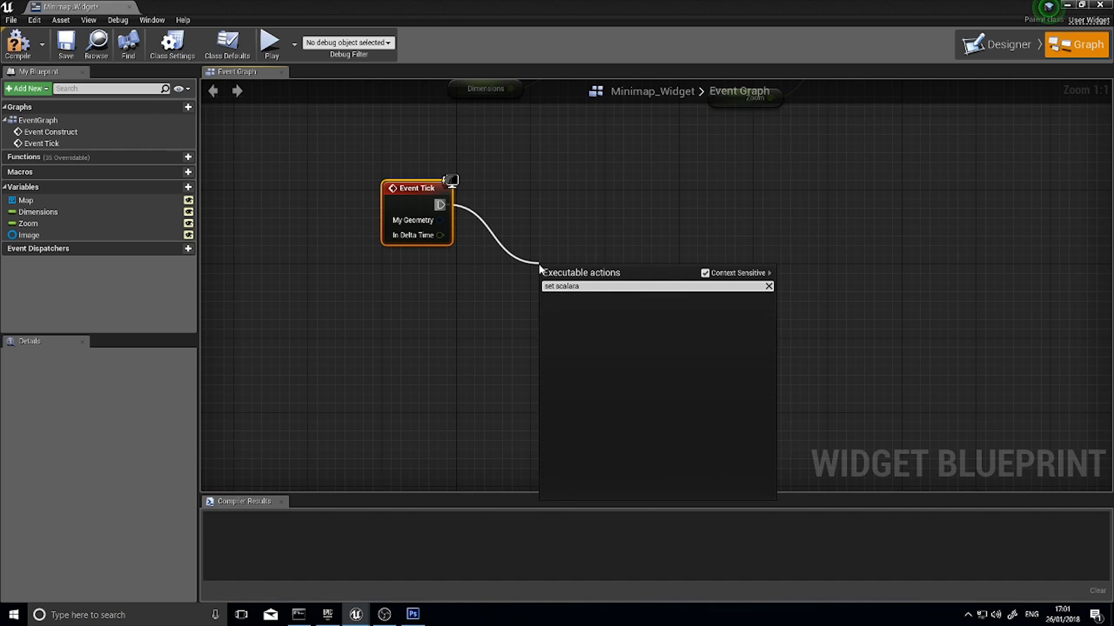
{"action": "key", "text": "BackSpace"}
{"action": "left_click", "coordinate": [659, 319]}
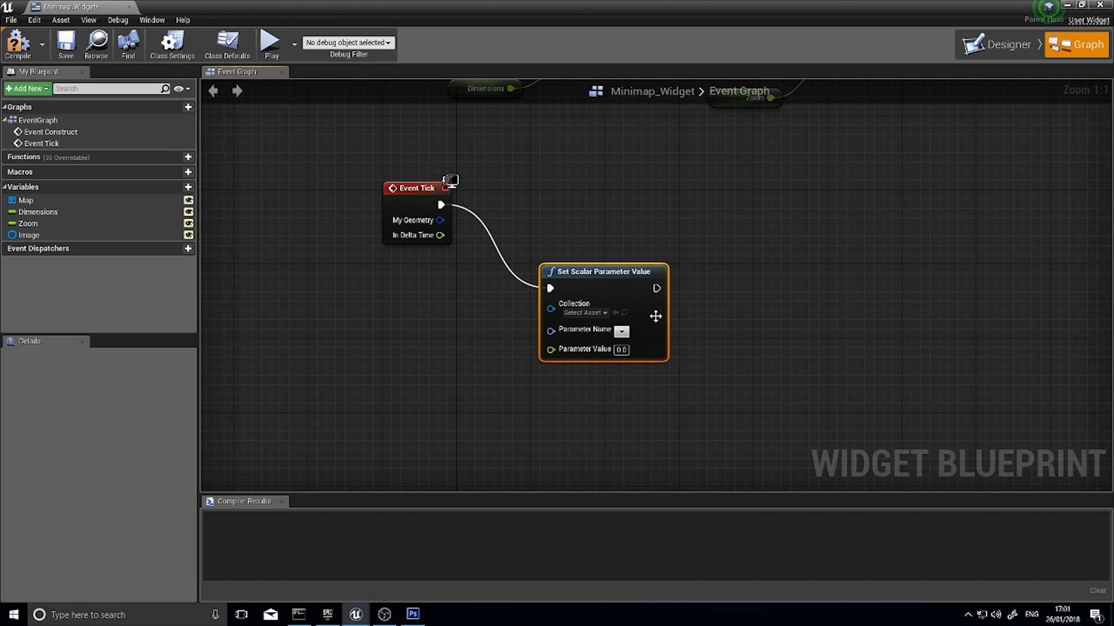
Set the Event Tick node's scalar parameter collection to Minimap_Data and its parameter name to X
{"action": "left_click", "coordinate": [583, 313]}
{"action": "left_click", "coordinate": [600, 360]}
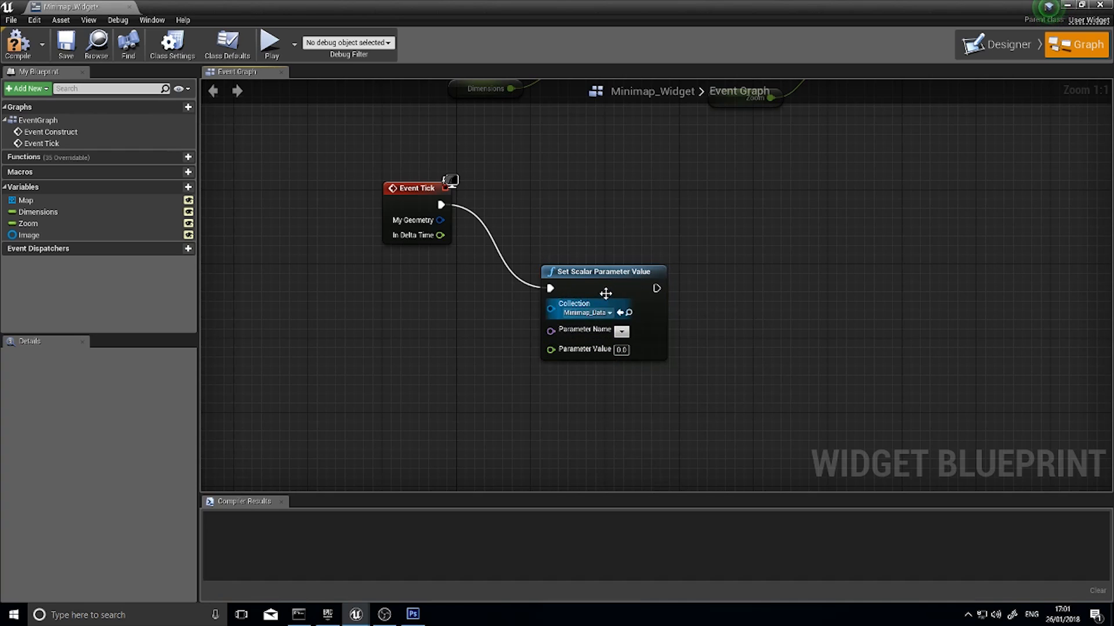
{"action": "left_click_drag", "start_coordinate": [604, 293], "coordinate": [605, 275]}
{"action": "left_click", "coordinate": [621, 313]}
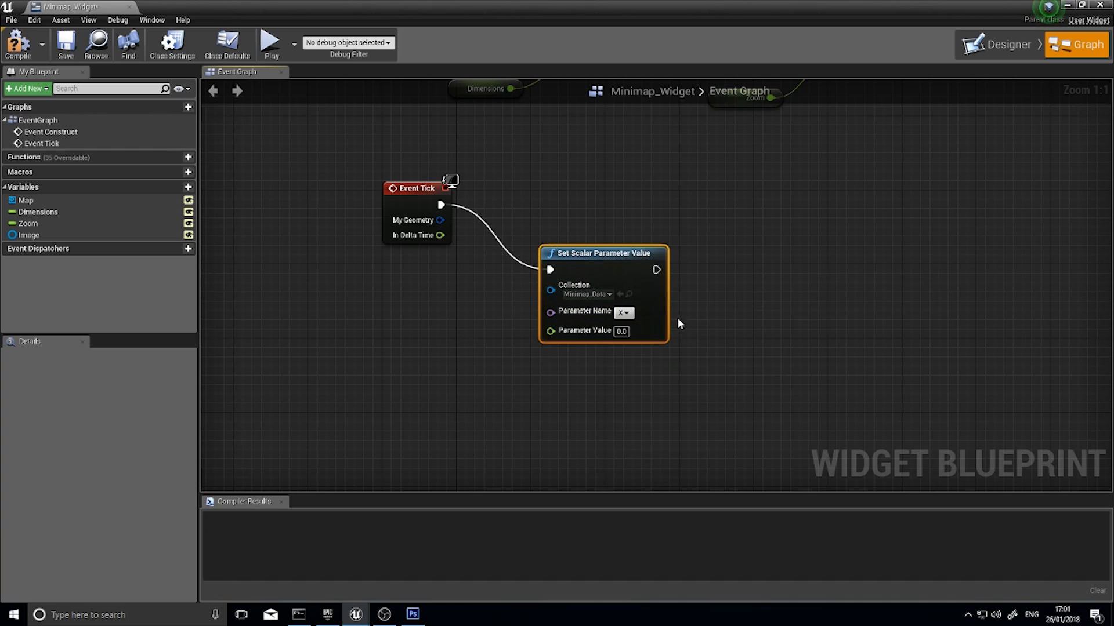
Duplicate the X parameter node, wire the copy after it and set the copy's parameter name to Y
{"action": "key", "text": "ctrl+c"}
{"action": "key", "text": "ctrl+v"}
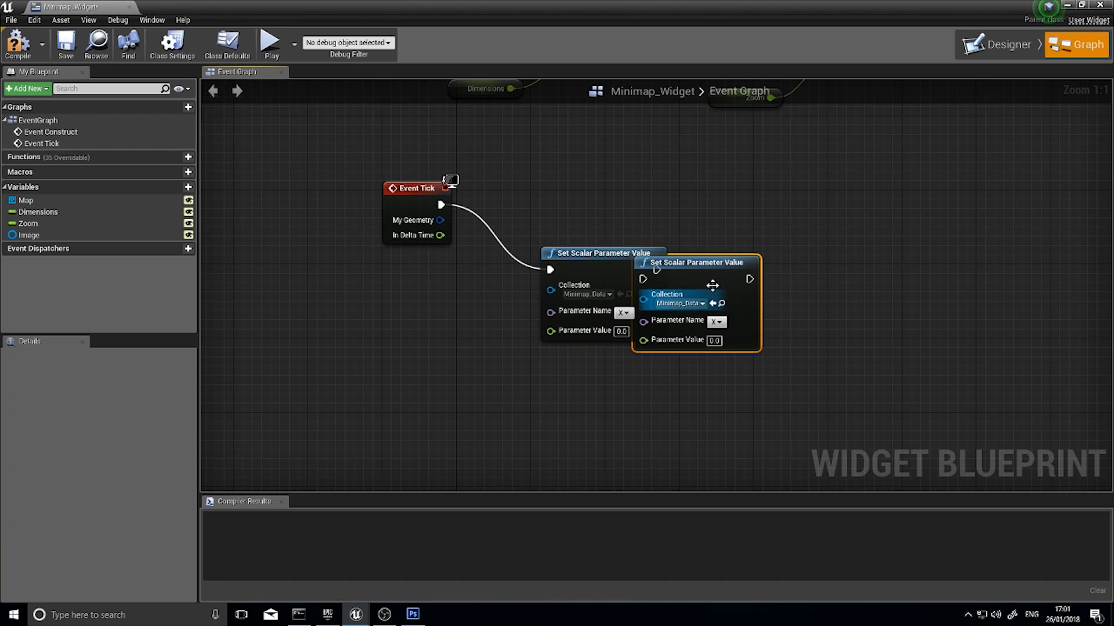
{"action": "left_click_drag", "start_coordinate": [712, 286], "coordinate": [803, 276]}
{"action": "left_click_drag", "start_coordinate": [656, 270], "coordinate": [777, 355]}
{"action": "left_click", "coordinate": [810, 377]}
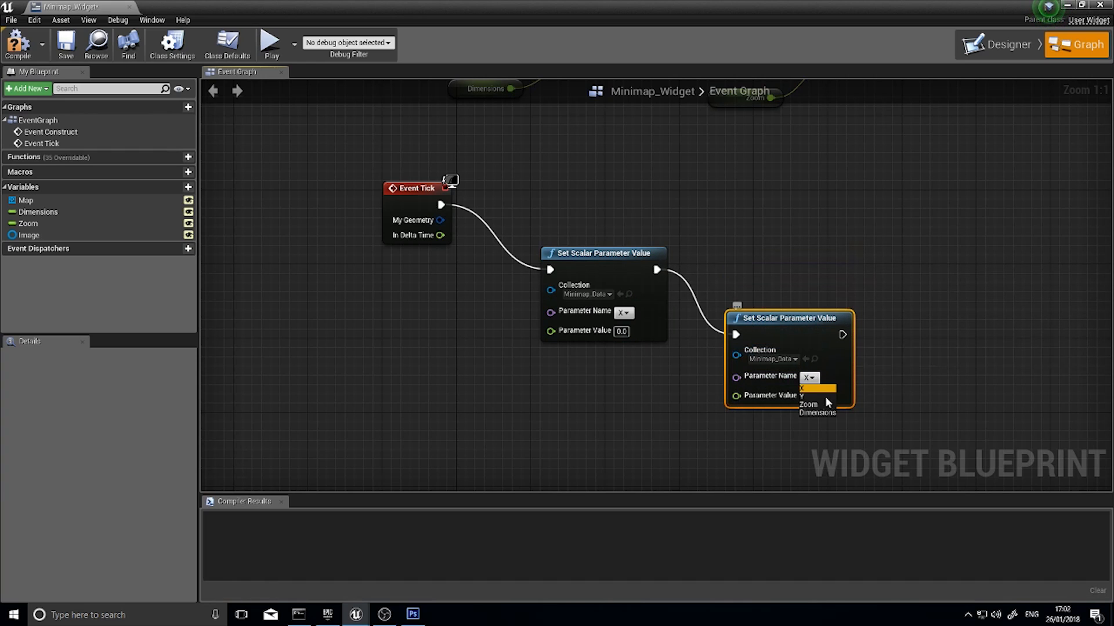
{"action": "left_click", "coordinate": [812, 396]}
Duplicate the Y parameter's Set Scalar Parameter Value node and wire the copy's execution input after it
{"action": "right_click_drag", "start_coordinate": [884, 373], "coordinate": [598, 271]}
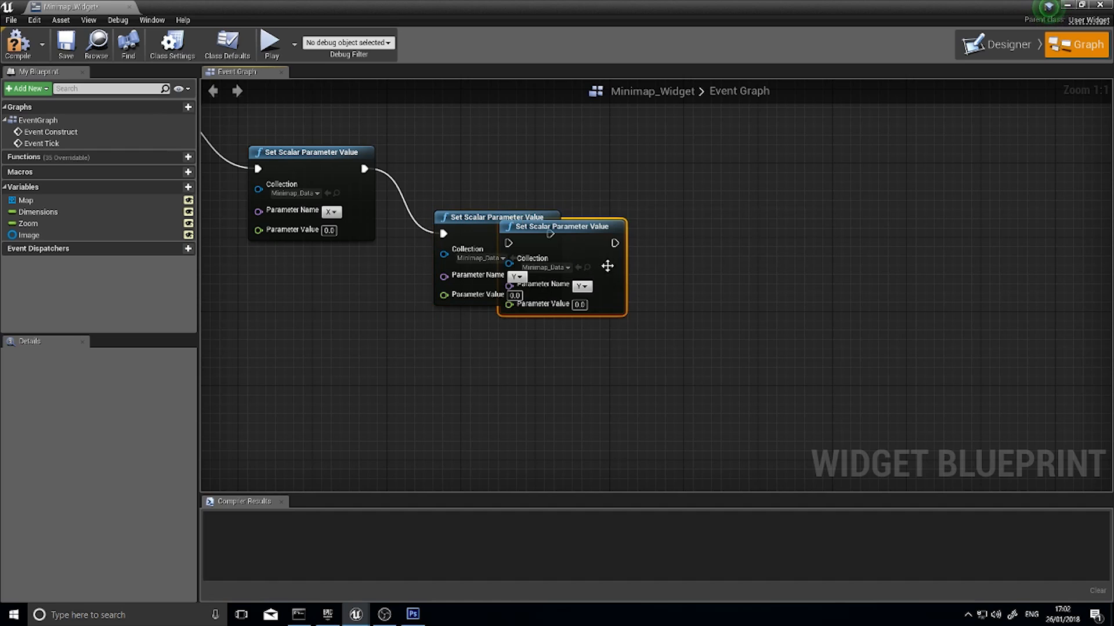
{"action": "key", "text": "ctrl+c"}
{"action": "key", "text": "ctrl+v"}
{"action": "left_click_drag", "start_coordinate": [595, 240], "coordinate": [703, 287]}
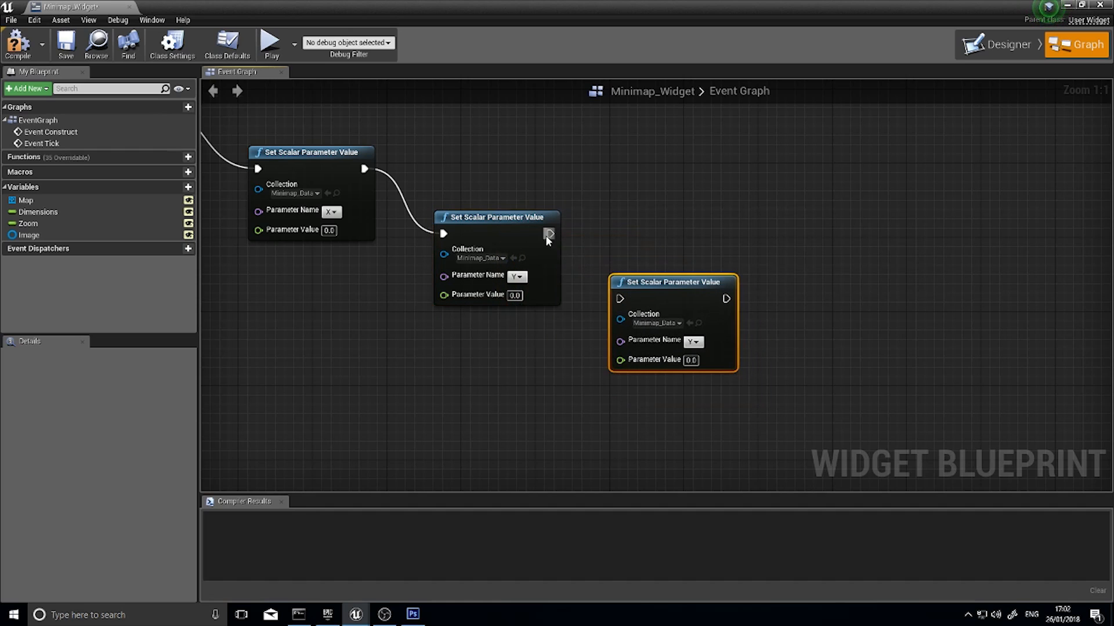
{"action": "left_click_drag", "start_coordinate": [548, 235], "coordinate": [619, 299]}
Set the copied node's parameter name to Zoom and feed its Parameter Value from the Zoom variable
{"action": "left_click", "coordinate": [693, 342]}
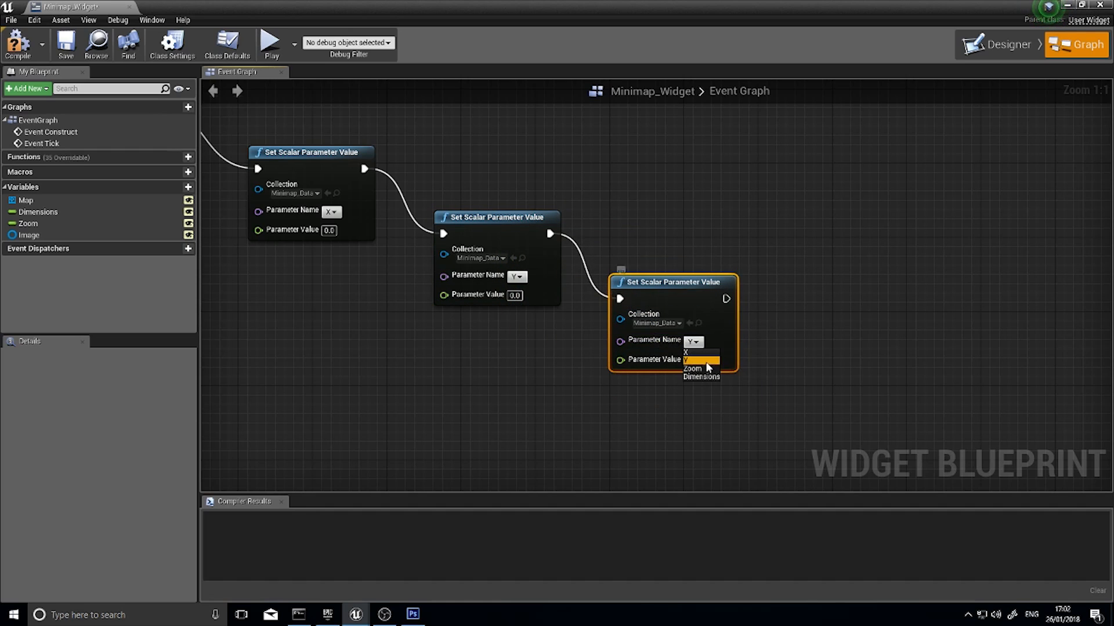
{"action": "left_click", "coordinate": [707, 368]}
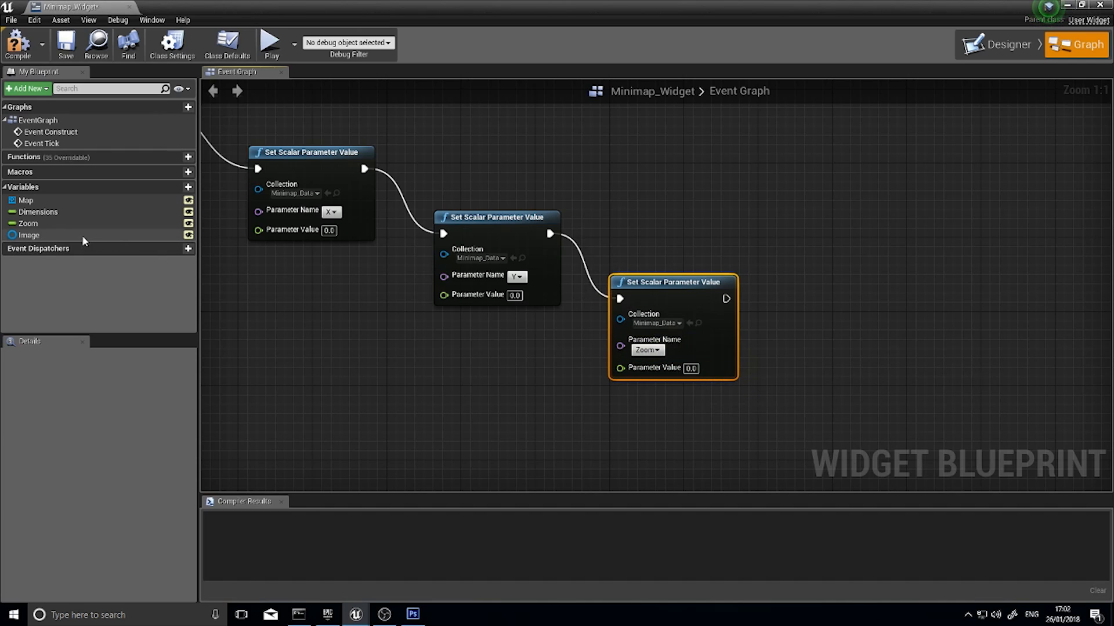
{"action": "left_click_drag", "start_coordinate": [51, 222], "coordinate": [641, 370]}
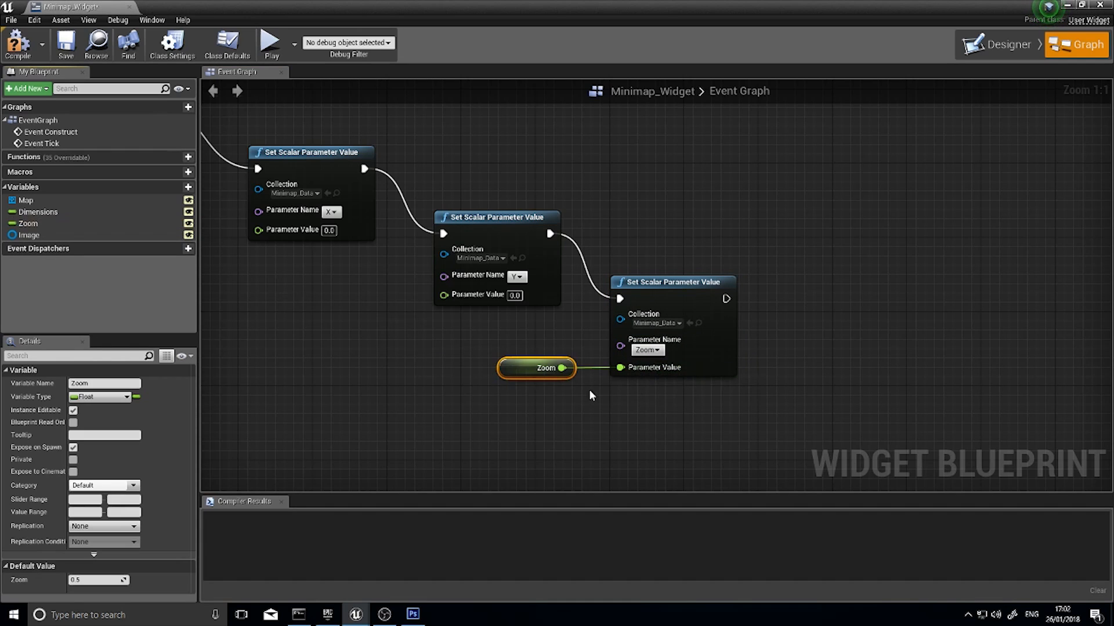
Add a Get Player Character node in the empty space below Event Tick, ahead of the parameter nodes
{"action": "right_click_drag", "start_coordinate": [499, 344], "coordinate": [568, 346]}
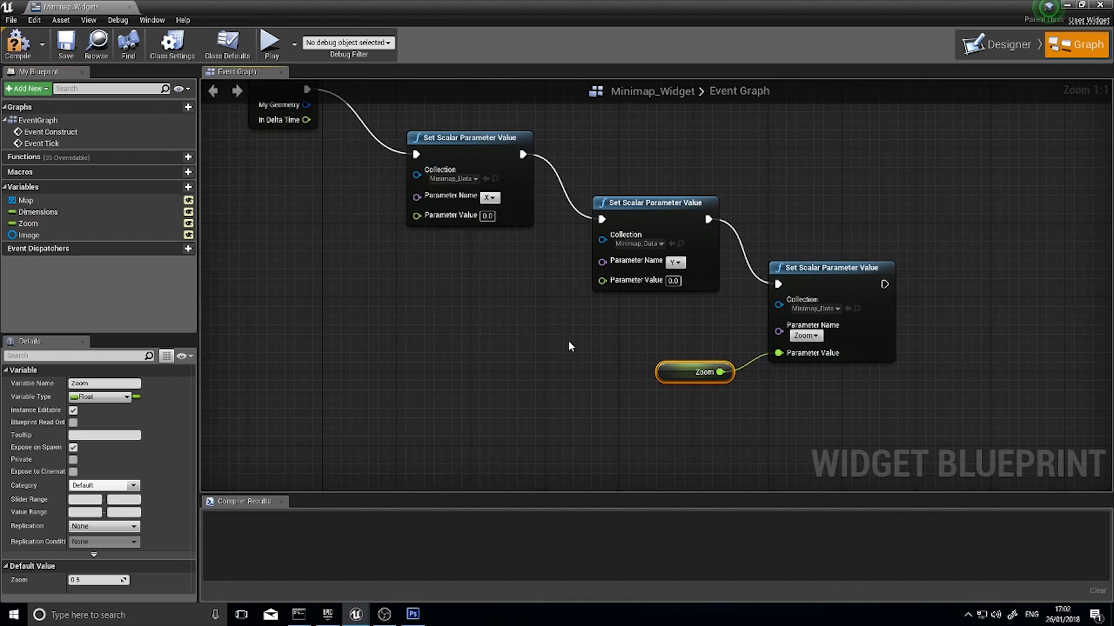
{"action": "right_click_drag", "start_coordinate": [522, 316], "coordinate": [594, 321]}
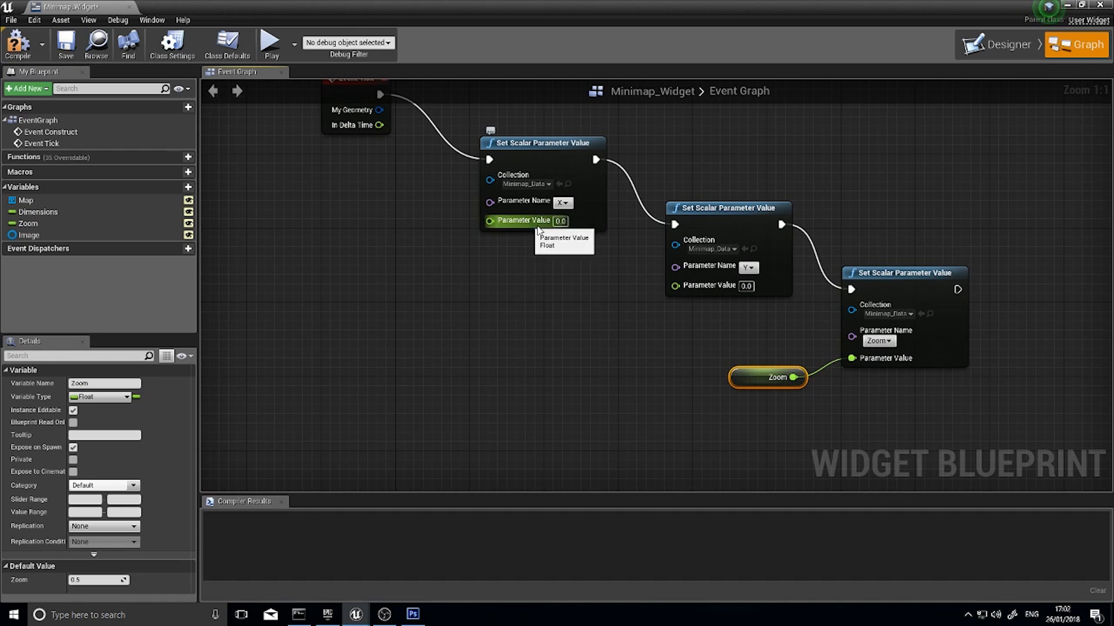
{"action": "right_click_drag", "start_coordinate": [431, 303], "coordinate": [508, 310]}
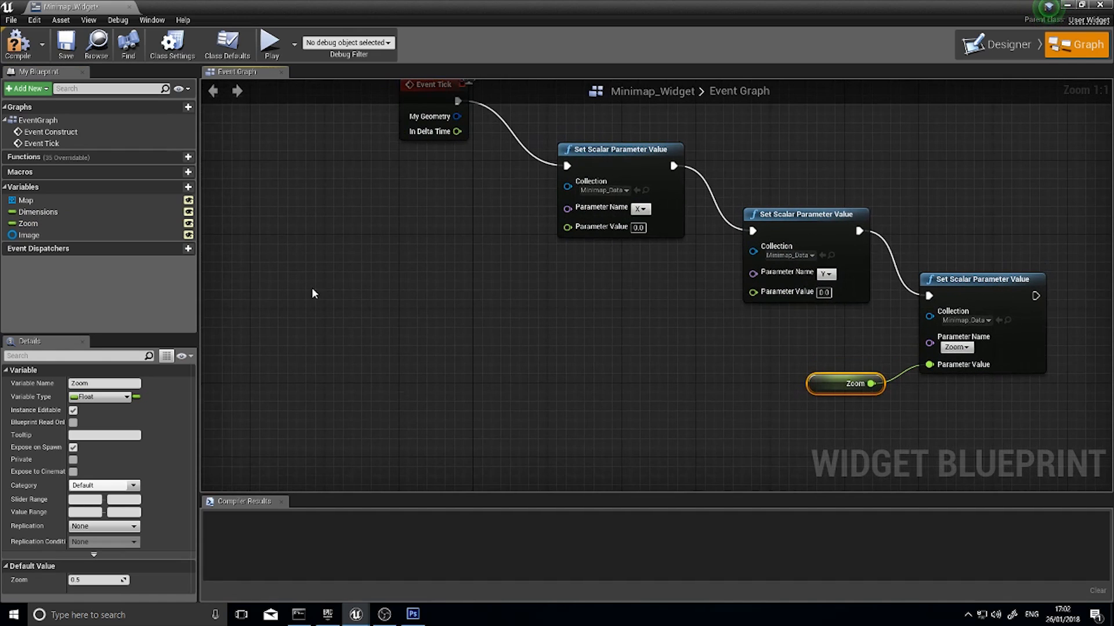
{"action": "right_click", "coordinate": [312, 269]}
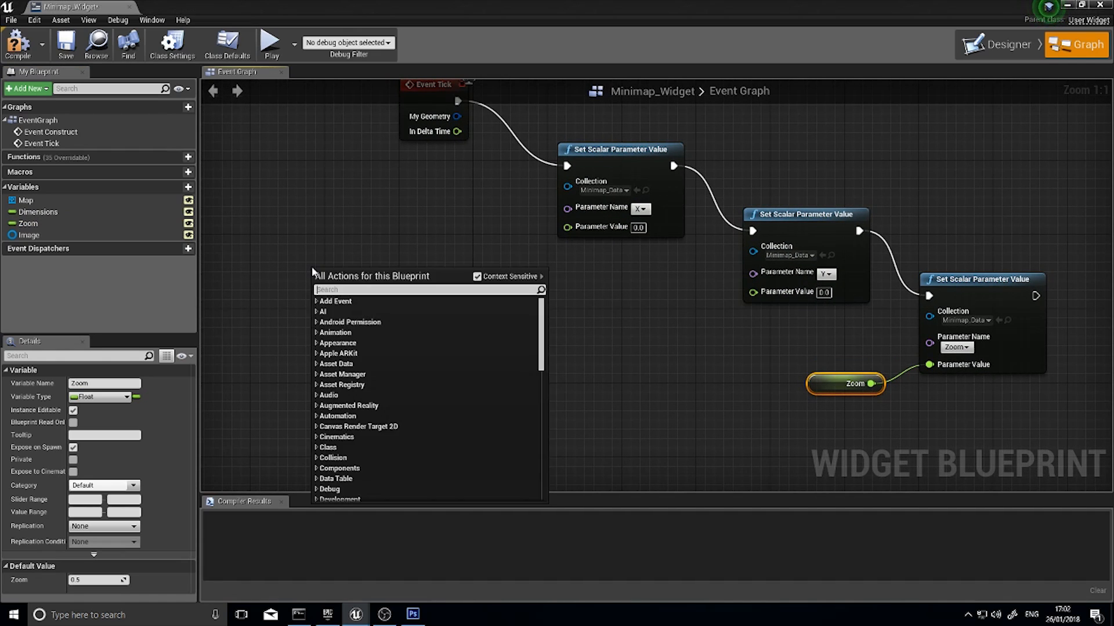
{"action": "type", "text": "get player"}
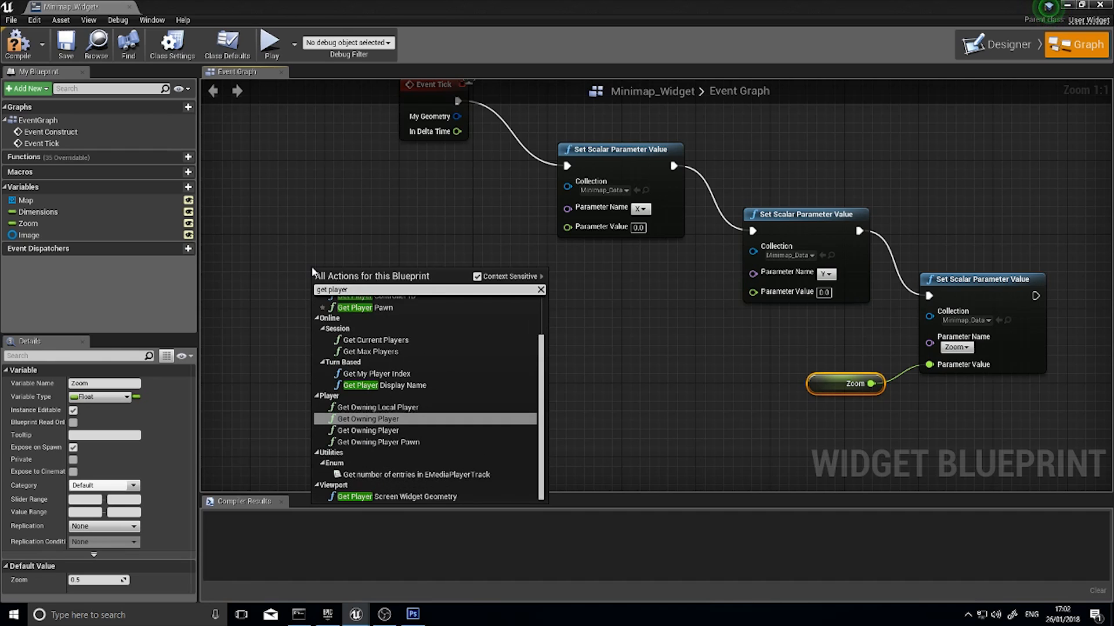
{"action": "type", "text": " cha"}
{"action": "left_click", "coordinate": [397, 314]}
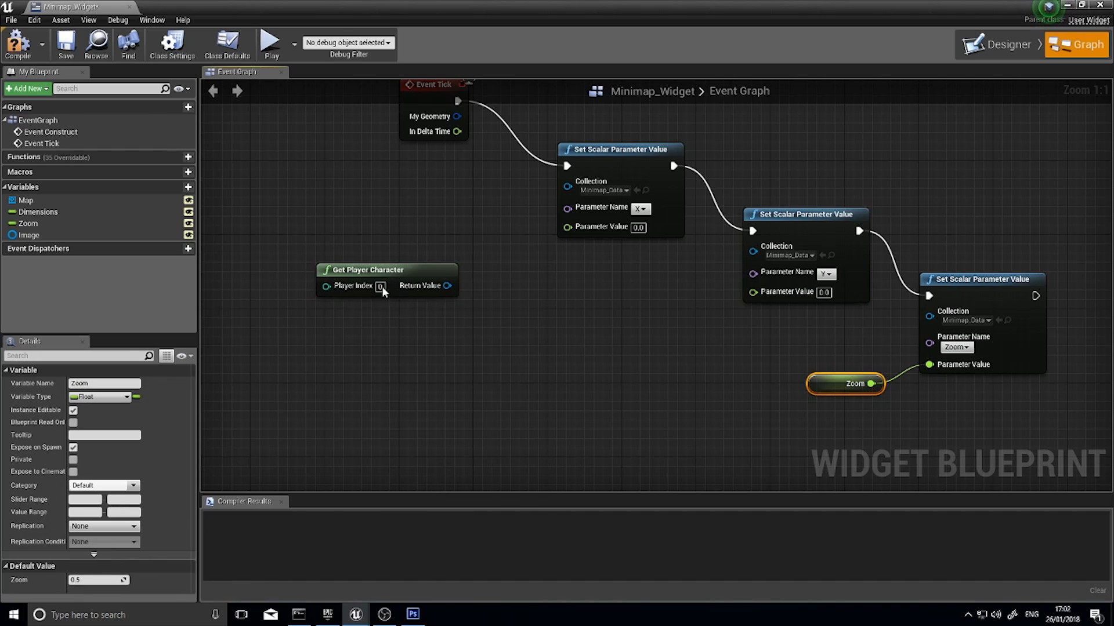
{"action": "left_click_drag", "start_coordinate": [389, 270], "coordinate": [295, 274]}
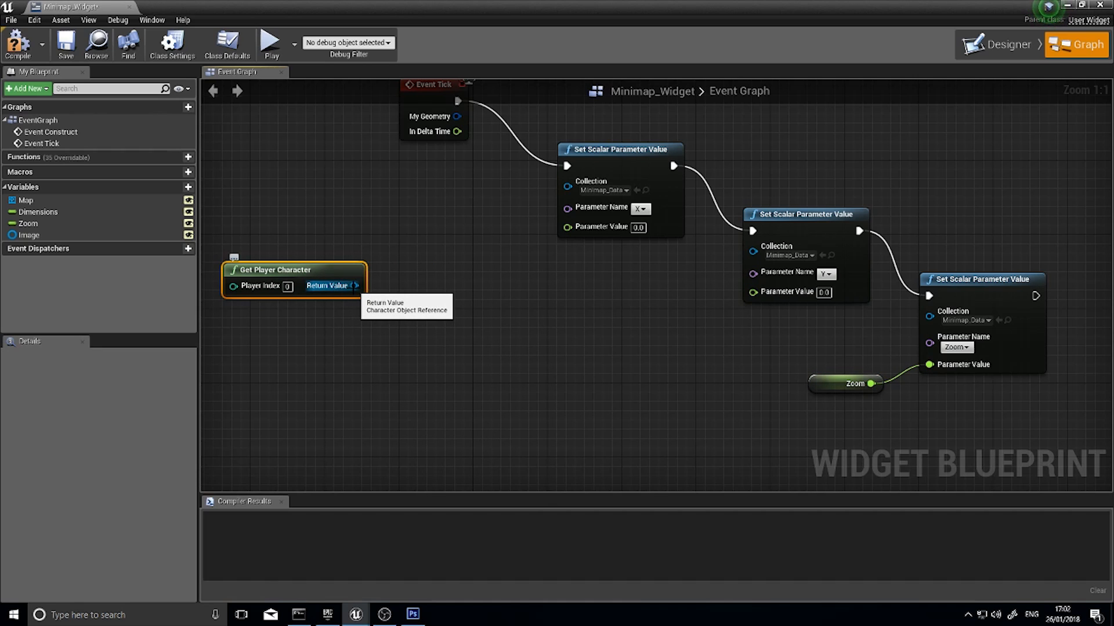
Add a GetActorLocation node fed by Get Player Character and split its Return Value struct pin
{"action": "left_click_drag", "start_coordinate": [353, 287], "coordinate": [405, 312]}
{"action": "type", "text": "get locat"}
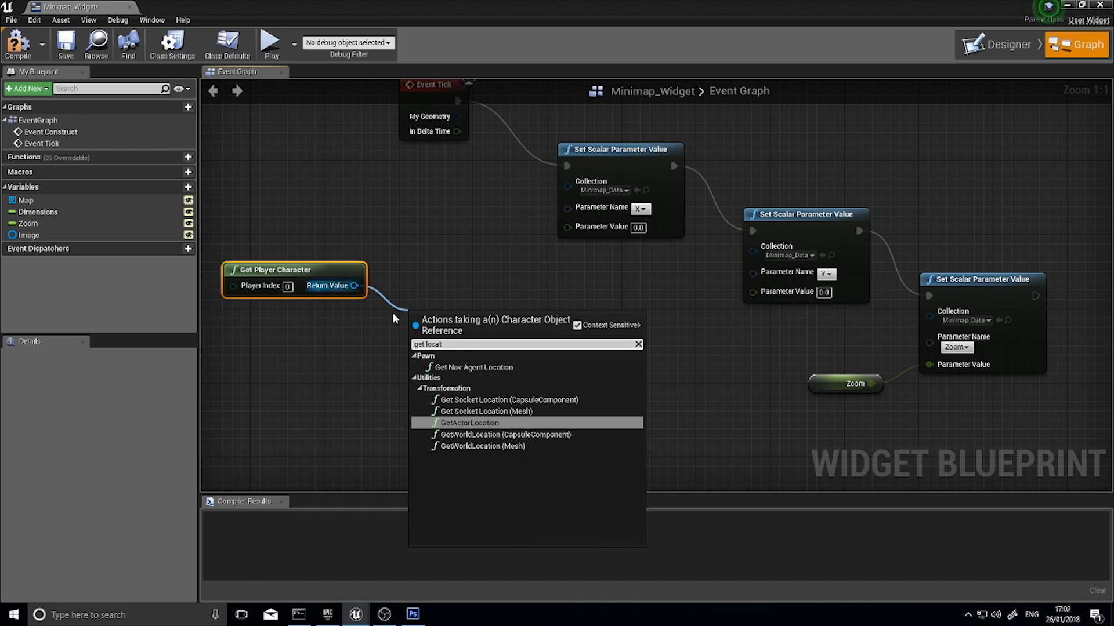
{"action": "left_click", "coordinate": [467, 423]}
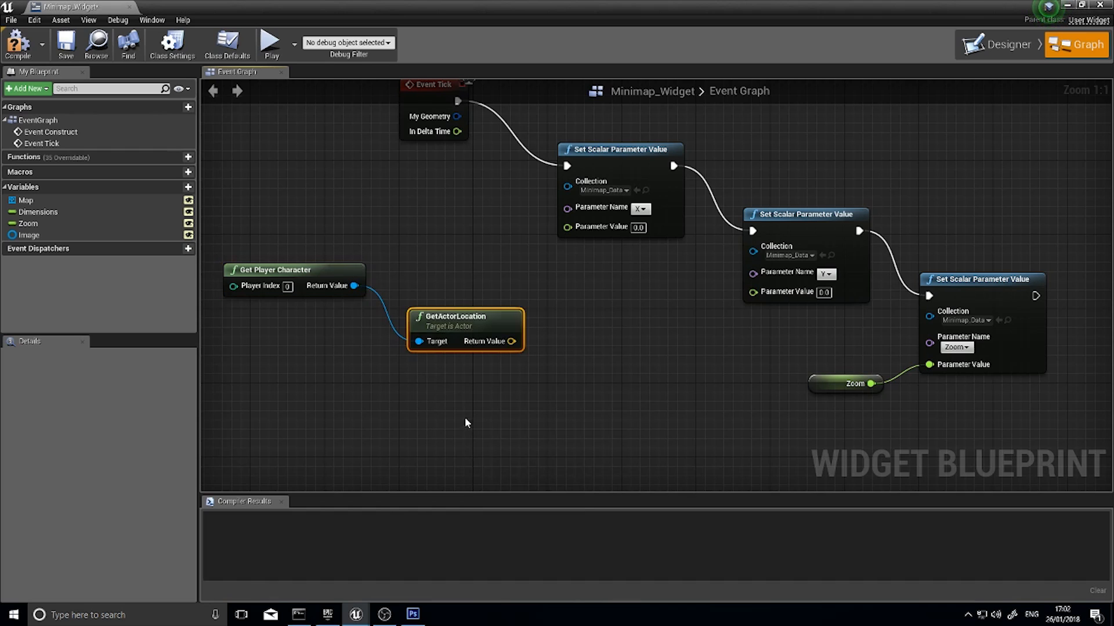
{"action": "left_click_drag", "start_coordinate": [458, 320], "coordinate": [441, 265]}
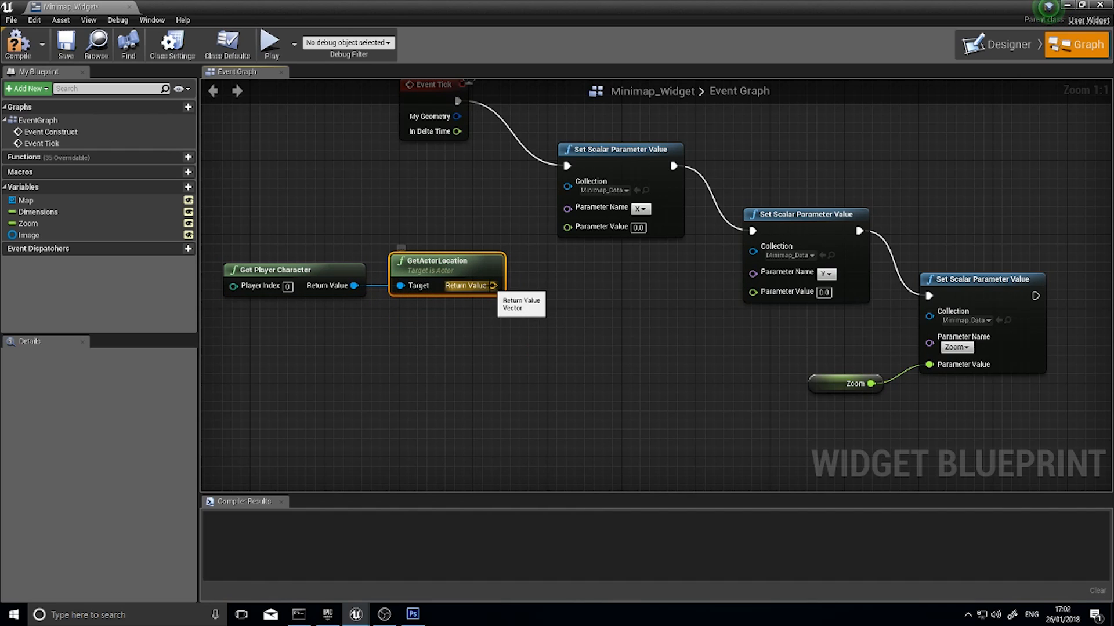
{"action": "right_click", "coordinate": [492, 286]}
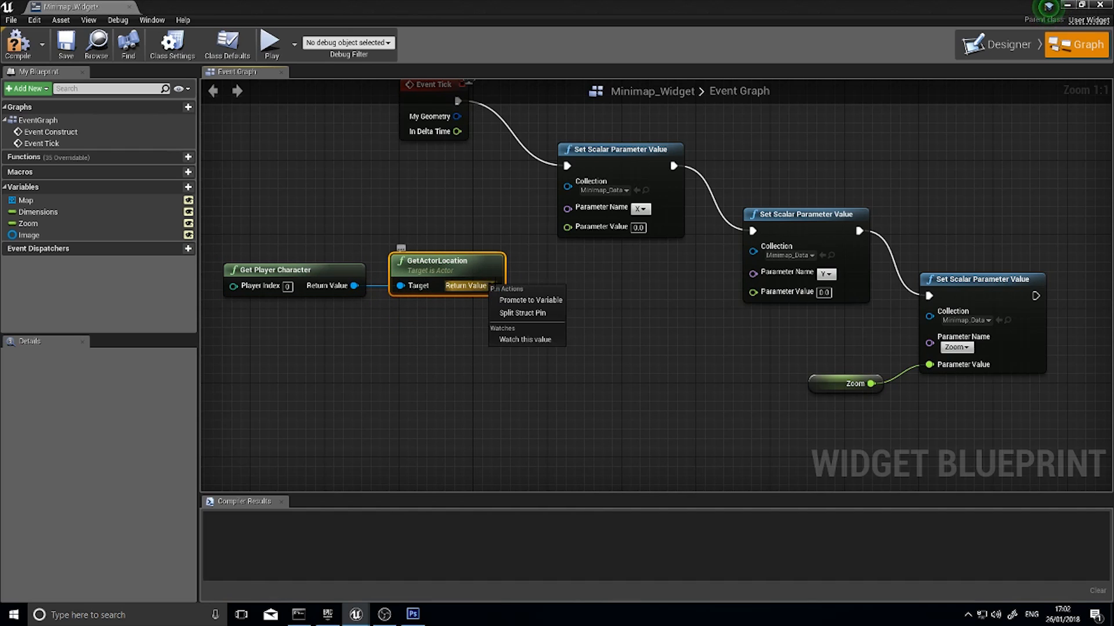
{"action": "left_click", "coordinate": [541, 314]}
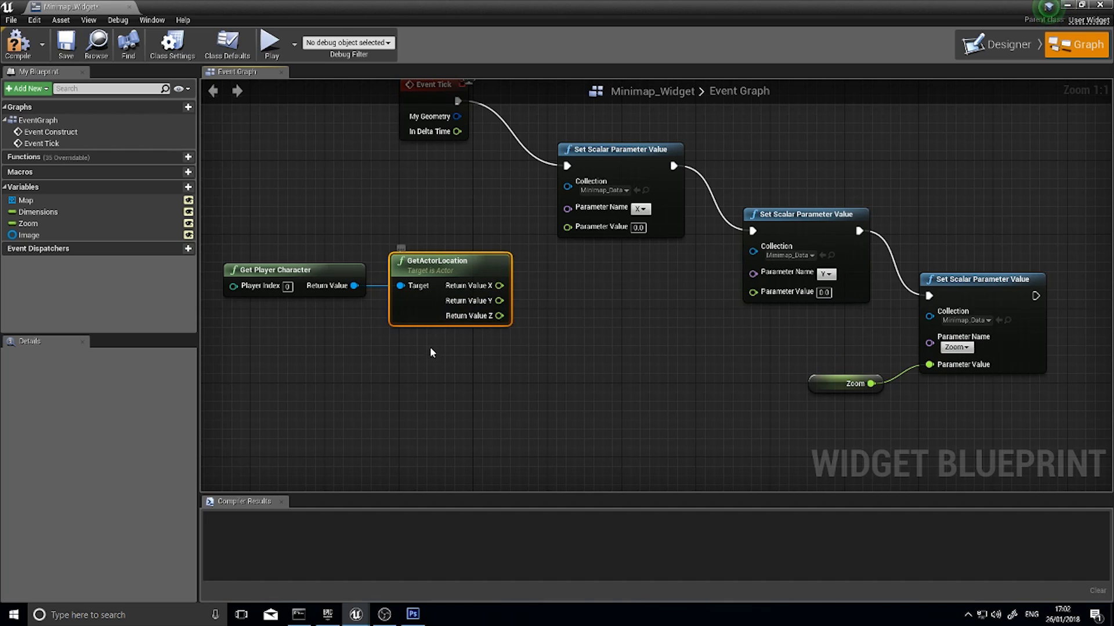
Wire the actor location's X and Y into the Parameter Value of the X and Y nodes, and compile the blueprint
{"action": "left_click_drag", "start_coordinate": [522, 335], "coordinate": [338, 273]}
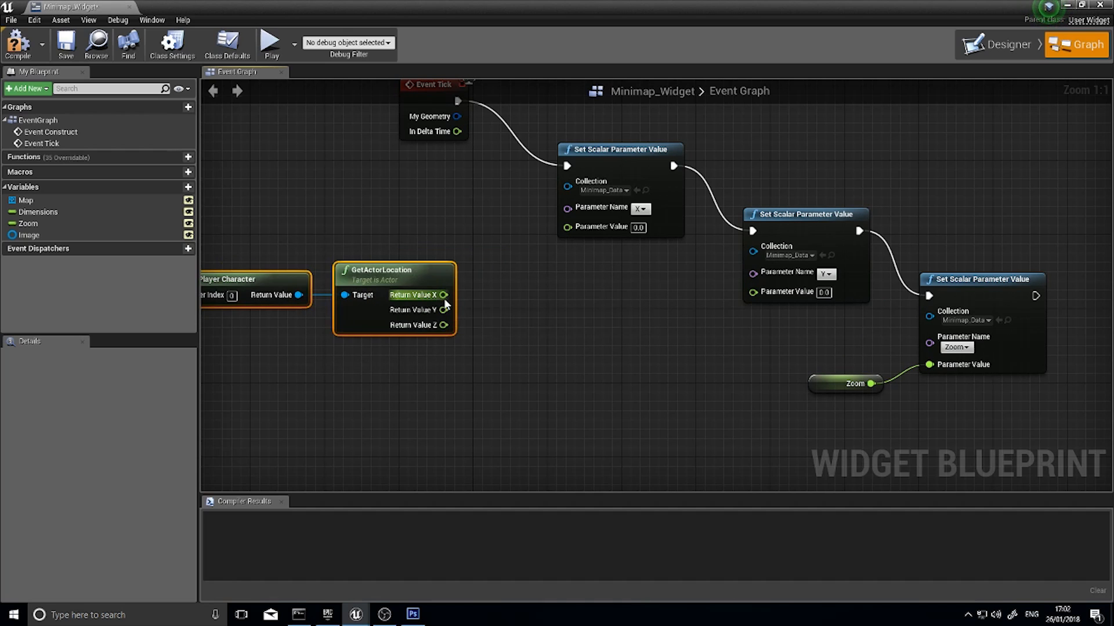
{"action": "left_click_drag", "start_coordinate": [442, 294], "coordinate": [448, 297]}
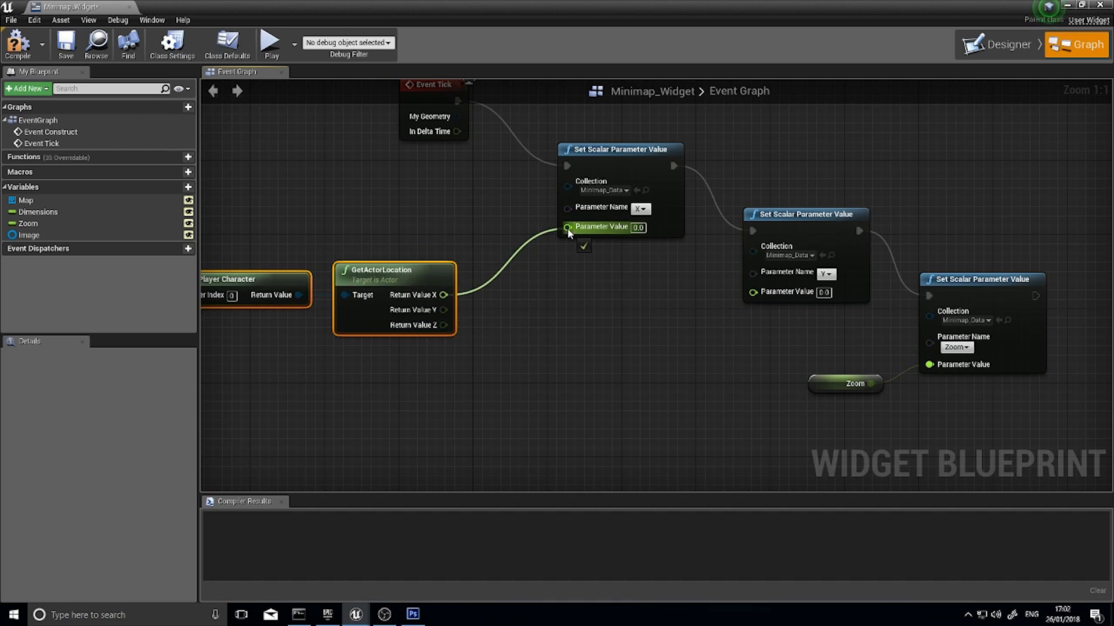
{"action": "left_click_drag", "start_coordinate": [567, 228], "coordinate": [567, 228]}
{"action": "left_click_drag", "start_coordinate": [444, 310], "coordinate": [753, 291]}
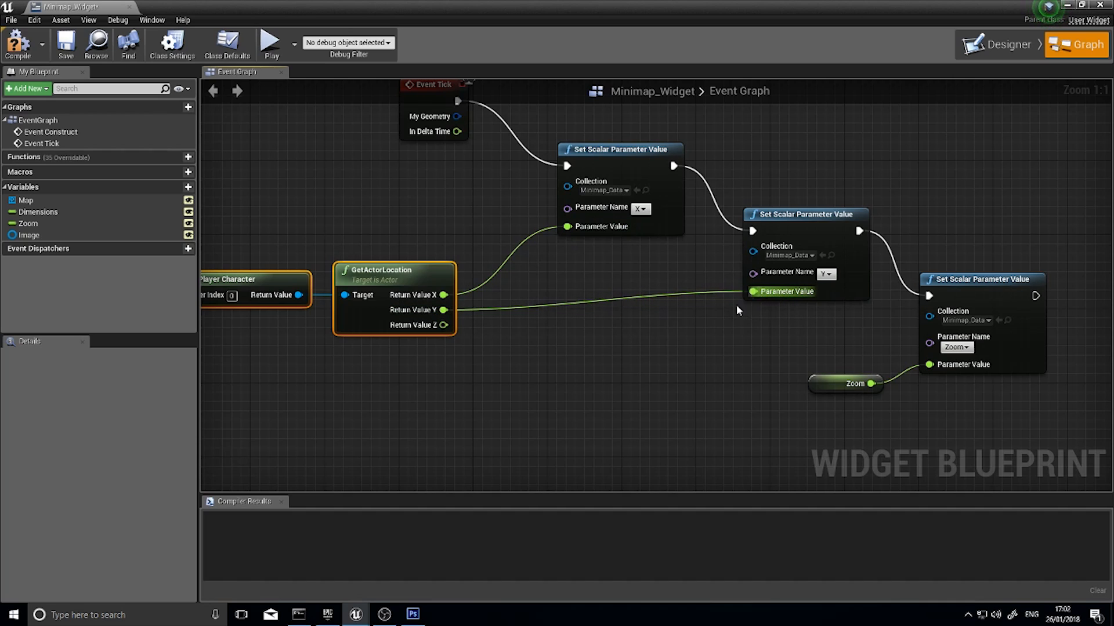
{"action": "left_click", "coordinate": [16, 46]}
Close the Minimap_Widget editor and create a Widget Blueprint named Hud_Widget in the ThirdPersonBP folder
{"action": "left_click", "coordinate": [1000, 50]}
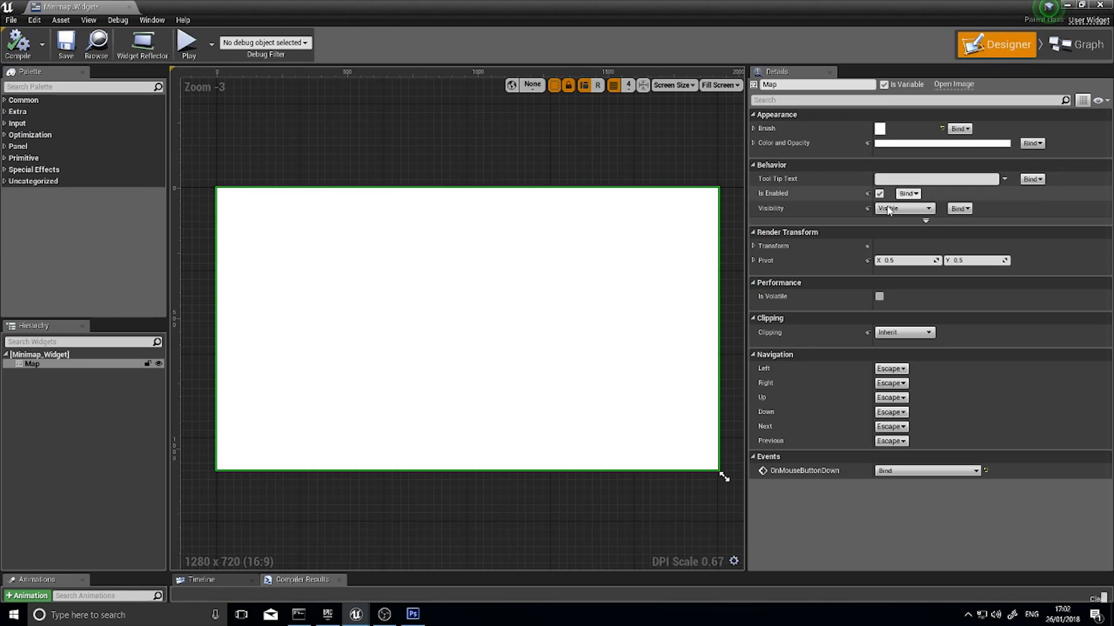
{"action": "left_click", "coordinate": [1100, 6]}
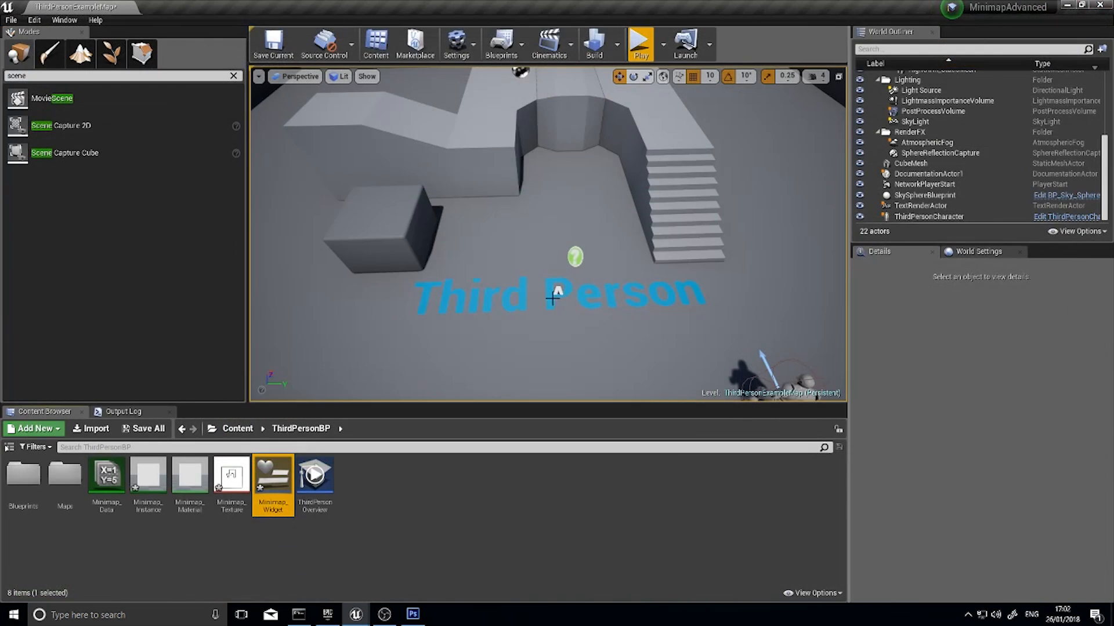
{"action": "right_click", "coordinate": [358, 493]}
{"action": "mouse_move", "coordinate": [441, 478]}
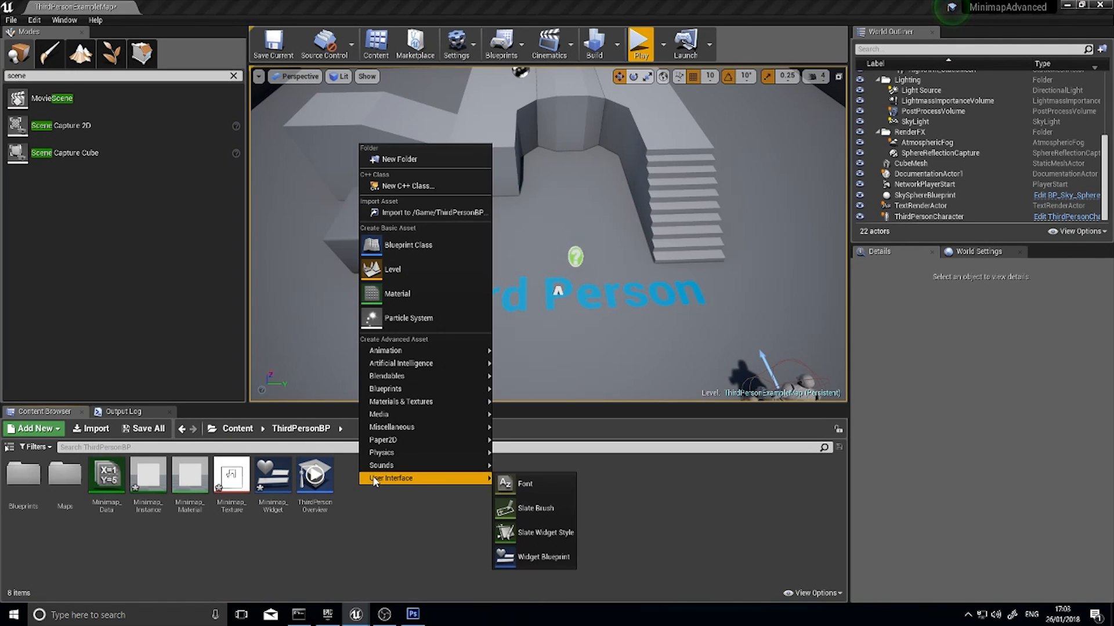
{"action": "left_click", "coordinate": [534, 558]}
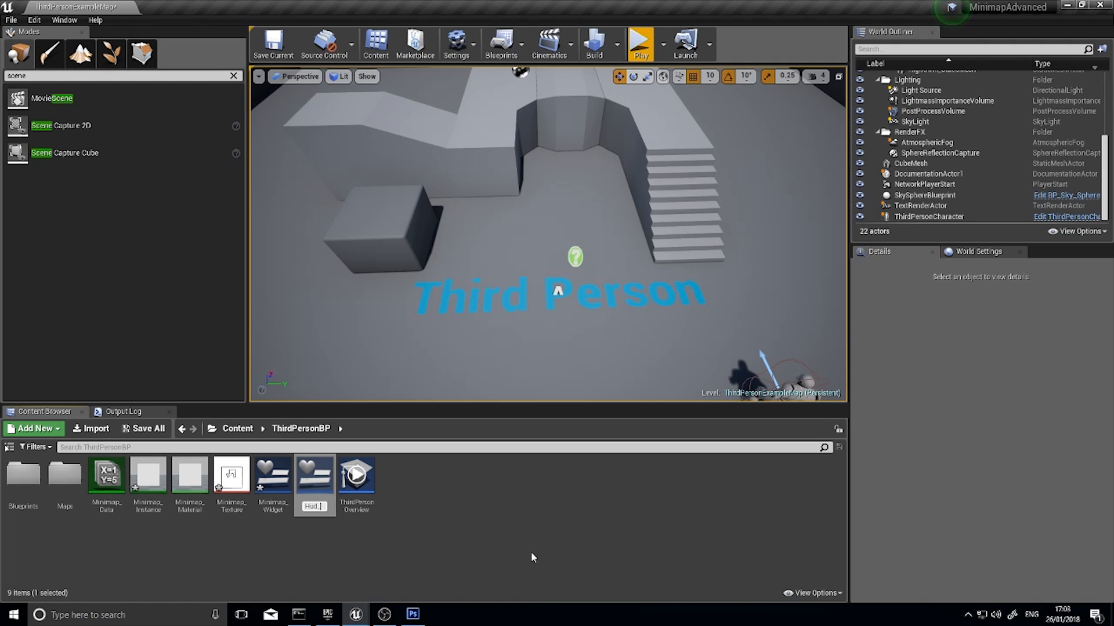
{"action": "key", "text": "Return"}
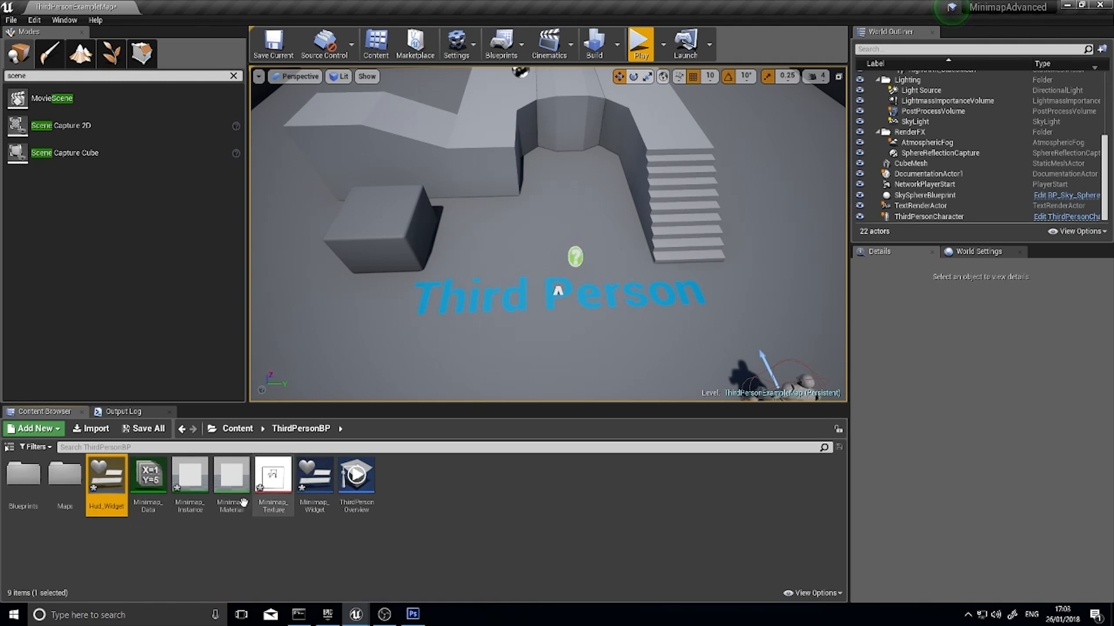
Add a Minimap Widget to the canvas panel of Hud_Widget and place it at about X 64, Y 48
{"action": "double_click", "coordinate": [112, 485]}
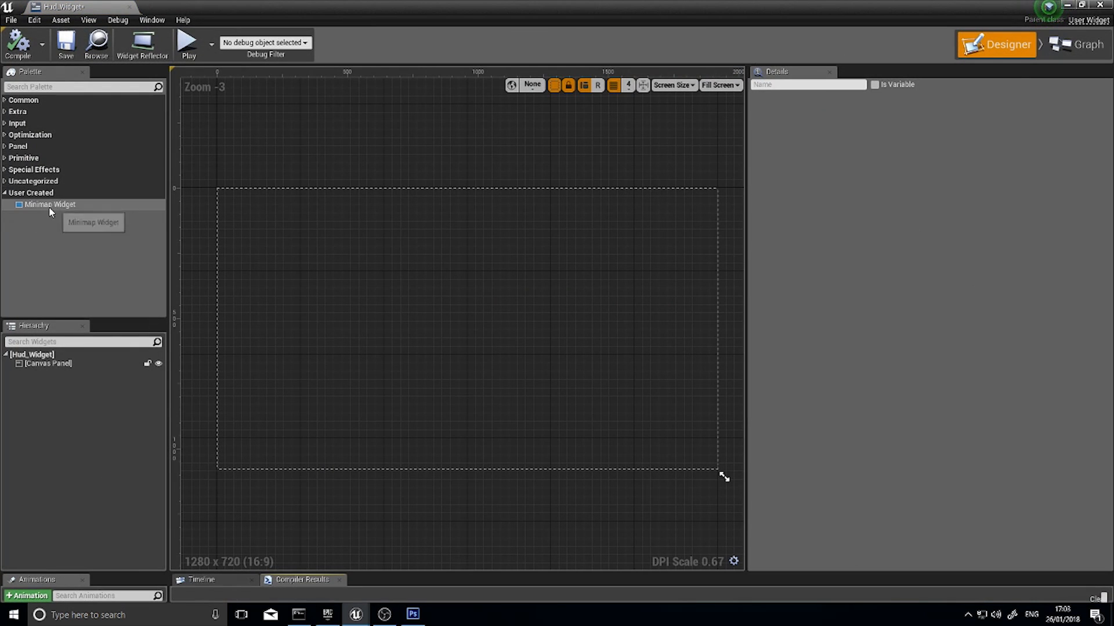
{"action": "left_click_drag", "start_coordinate": [49, 208], "coordinate": [58, 369]}
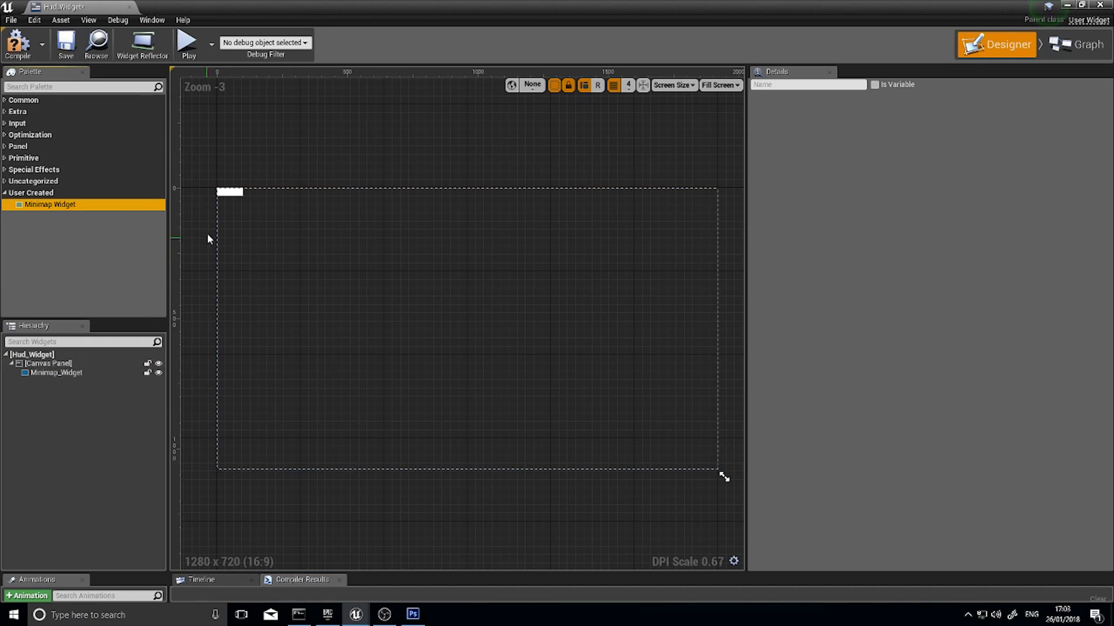
{"action": "left_click", "coordinate": [231, 192]}
{"action": "left_click_drag", "start_coordinate": [243, 196], "coordinate": [291, 283]}
{"action": "mouse_move", "coordinate": [268, 244]}
{"action": "left_mouse_down"}
{"action": "mouse_move", "coordinate": [319, 280]}
{"action": "mouse_move", "coordinate": [286, 253]}
{"action": "left_mouse_up"}
Set the size of the minimap widget in Hud_Widget to 300 by 300
{"action": "left_click", "coordinate": [911, 178]}
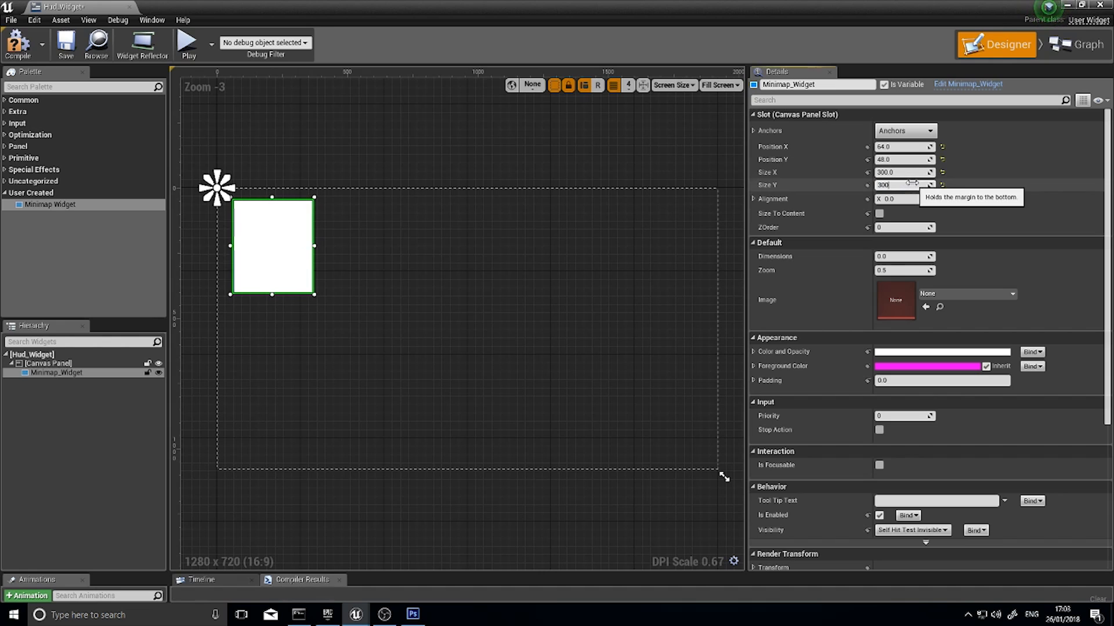
{"action": "key", "text": "Return"}
{"action": "left_click", "coordinate": [345, 259]}
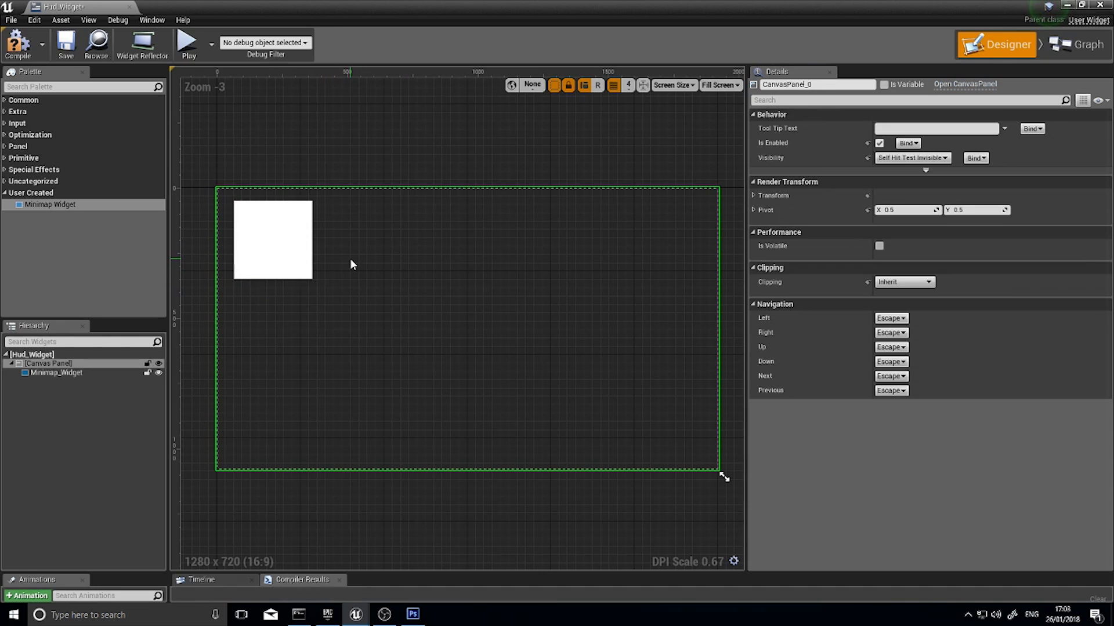
Set the minimap widget's Dimensions to 5000, compile Hud_Widget and close its editor
{"action": "left_click", "coordinate": [294, 223]}
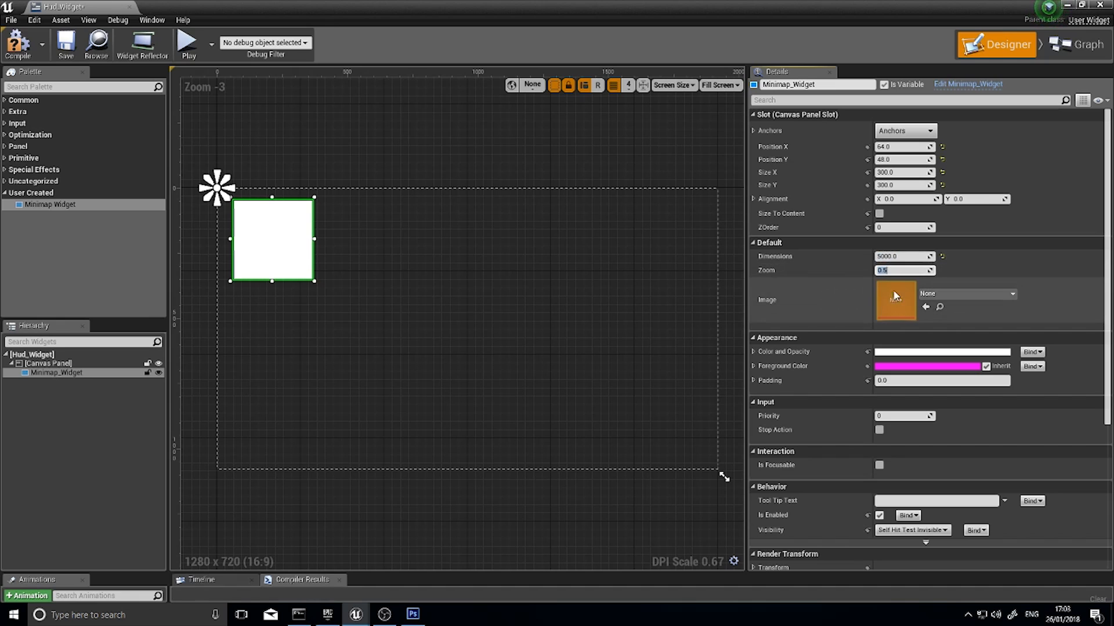
{"action": "left_click", "coordinate": [888, 270]}
{"action": "left_click", "coordinate": [15, 51]}
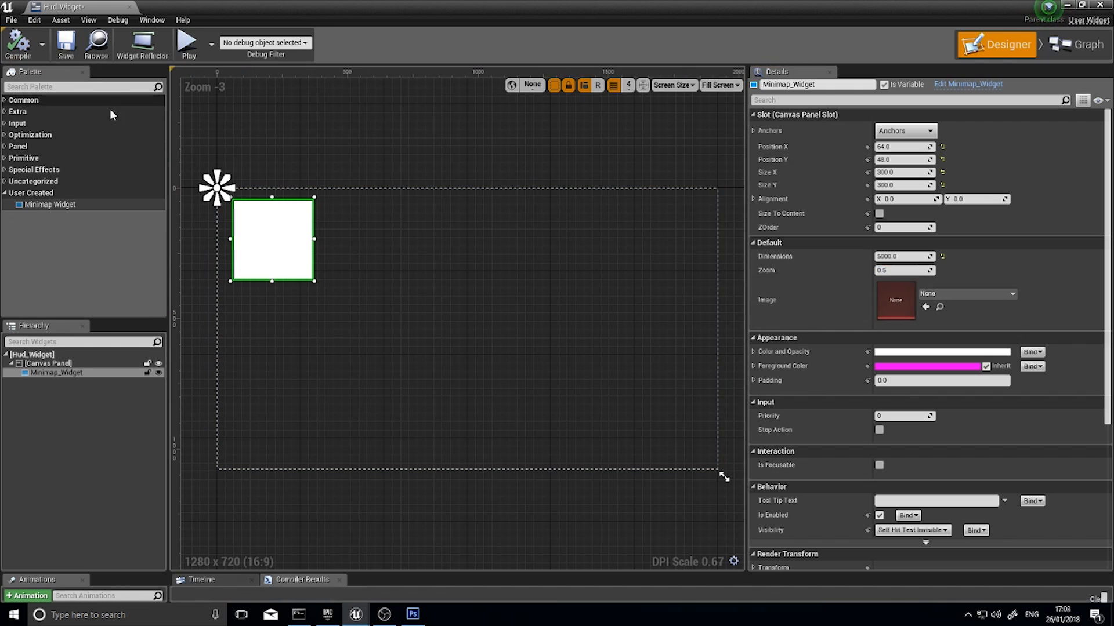
{"action": "left_click", "coordinate": [1105, 6]}
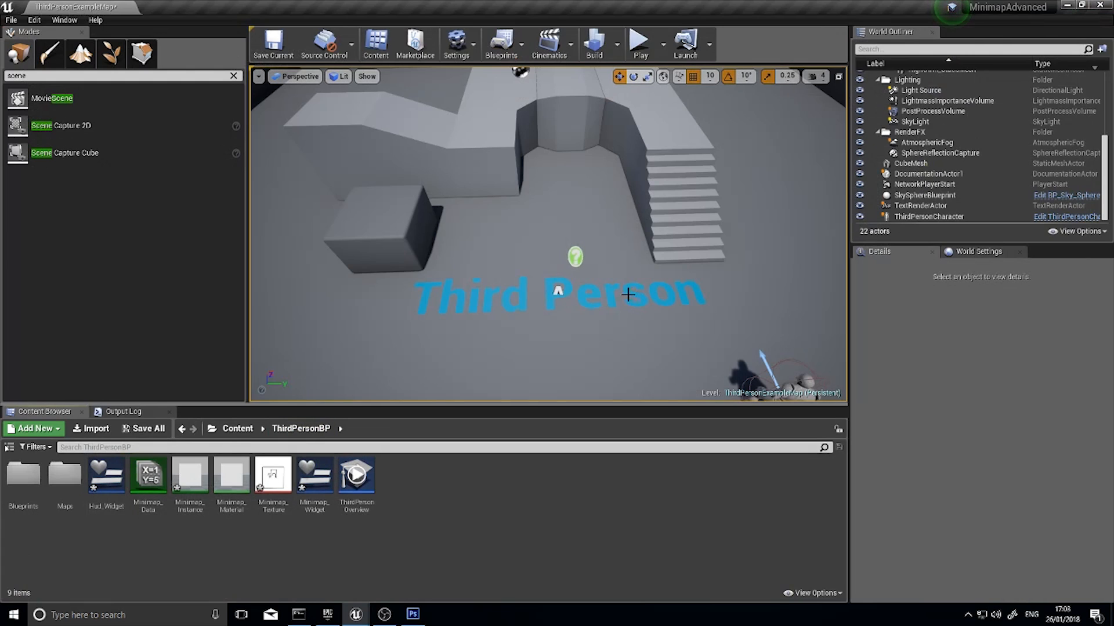
Open the ThirdPersonGameMode blueprint from the Blueprints folder
{"action": "double_click", "coordinate": [23, 478]}
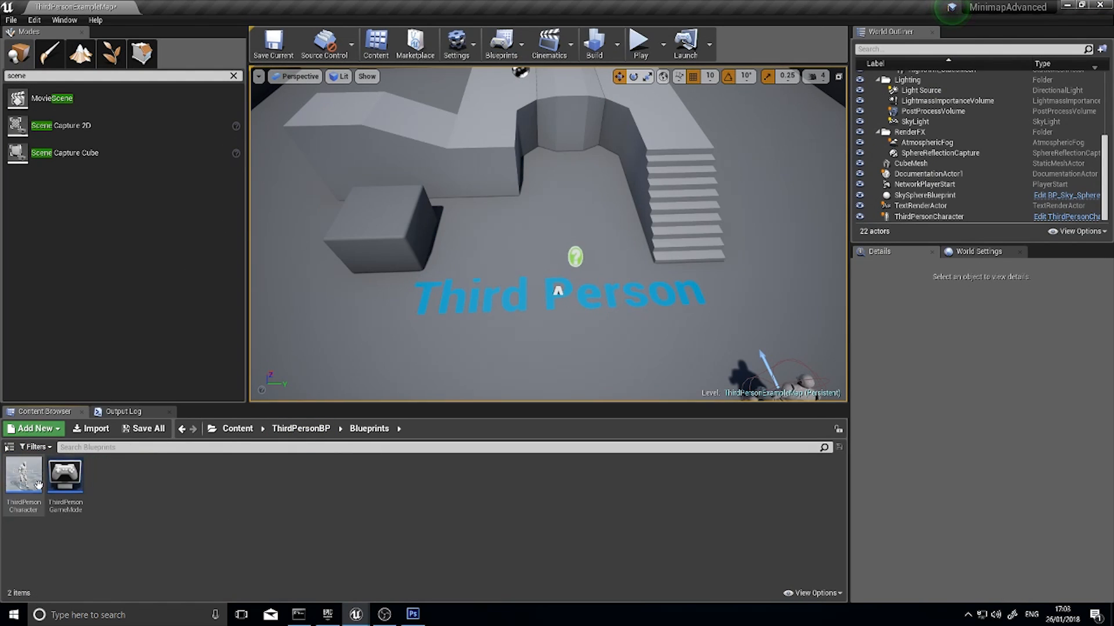
{"action": "left_click", "coordinate": [72, 500]}
{"action": "double_click", "coordinate": [74, 500]}
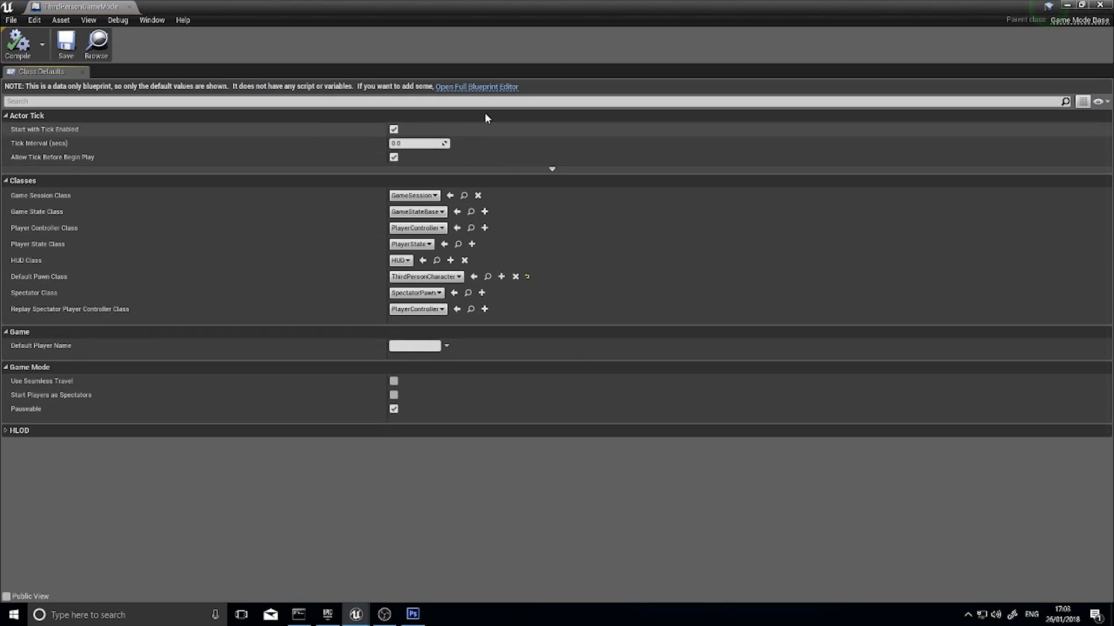
Open ThirdPersonGameMode in the full blueprint editor and add an Event BeginPlay node to its event graph
{"action": "left_click", "coordinate": [482, 87]}
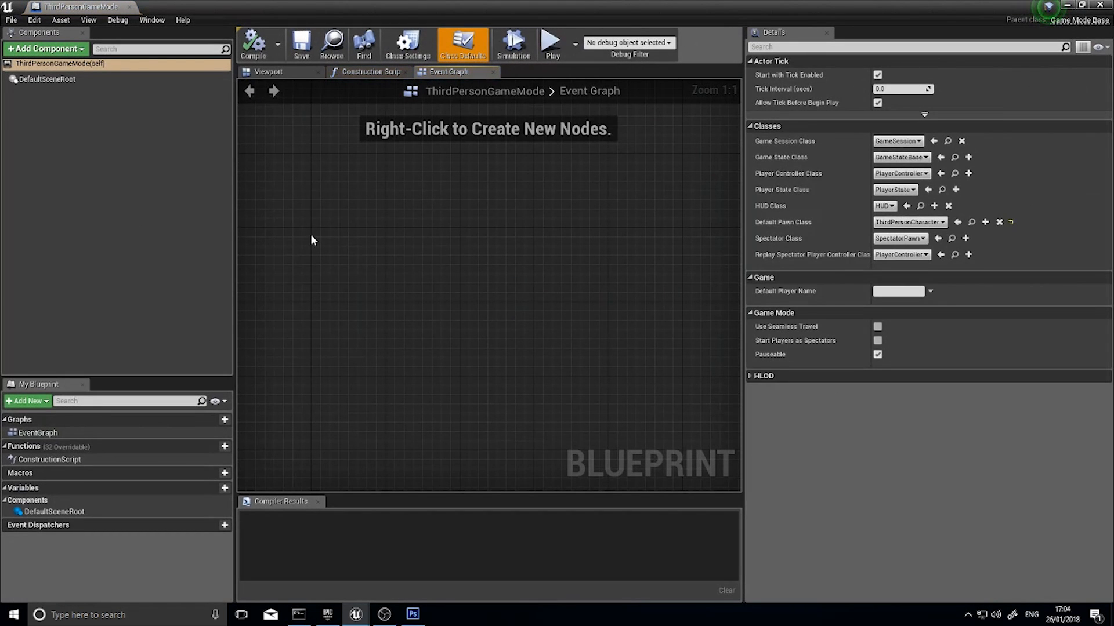
{"action": "right_click", "coordinate": [368, 233]}
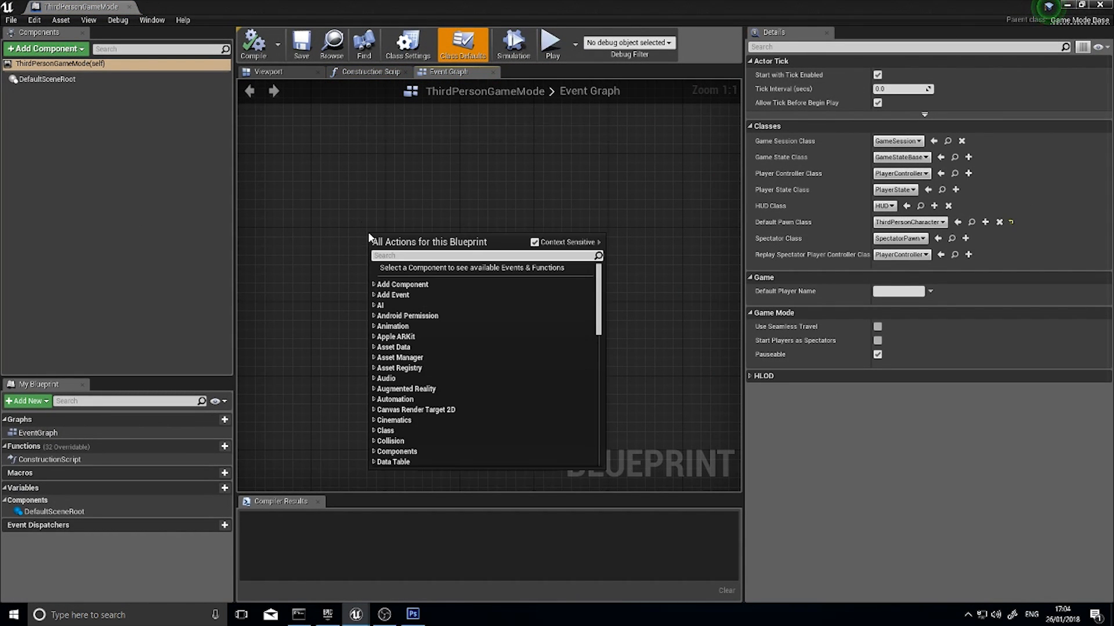
{"action": "type", "text": "begin pla"}
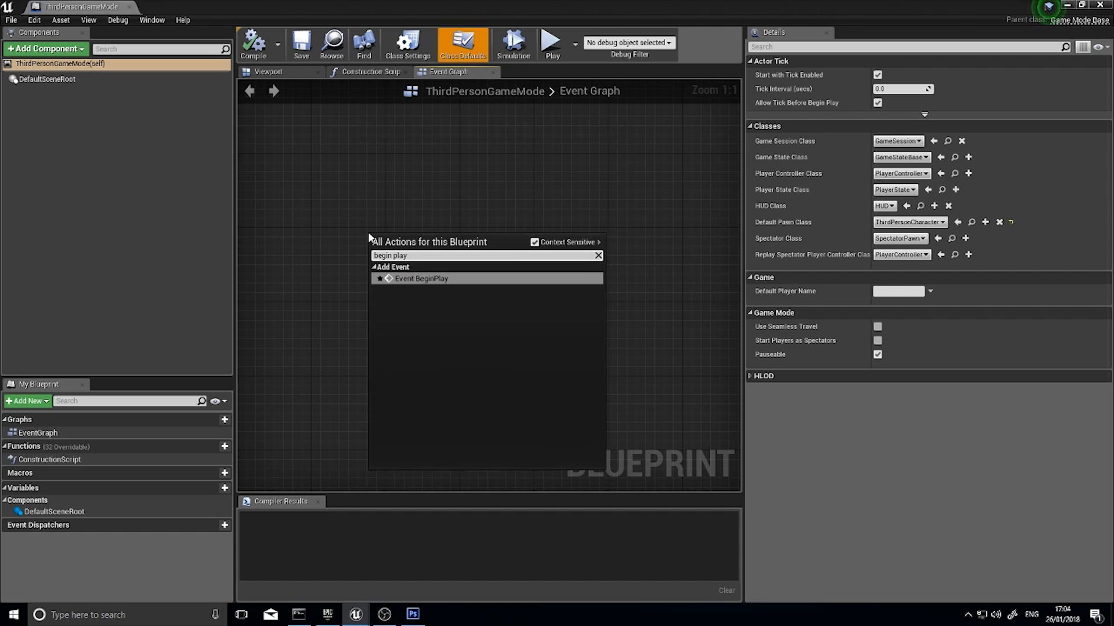
{"action": "type", "text": "y"}
{"action": "key", "text": "Return"}
{"action": "left_click_drag", "start_coordinate": [391, 252], "coordinate": [353, 233]}
{"action": "right_click_drag", "start_coordinate": [415, 276], "coordinate": [342, 261]}
Add a Create Widget node executed from Event BeginPlay, with Hud_Widget as its class
{"action": "left_click_drag", "start_coordinate": [358, 236], "coordinate": [445, 249]}
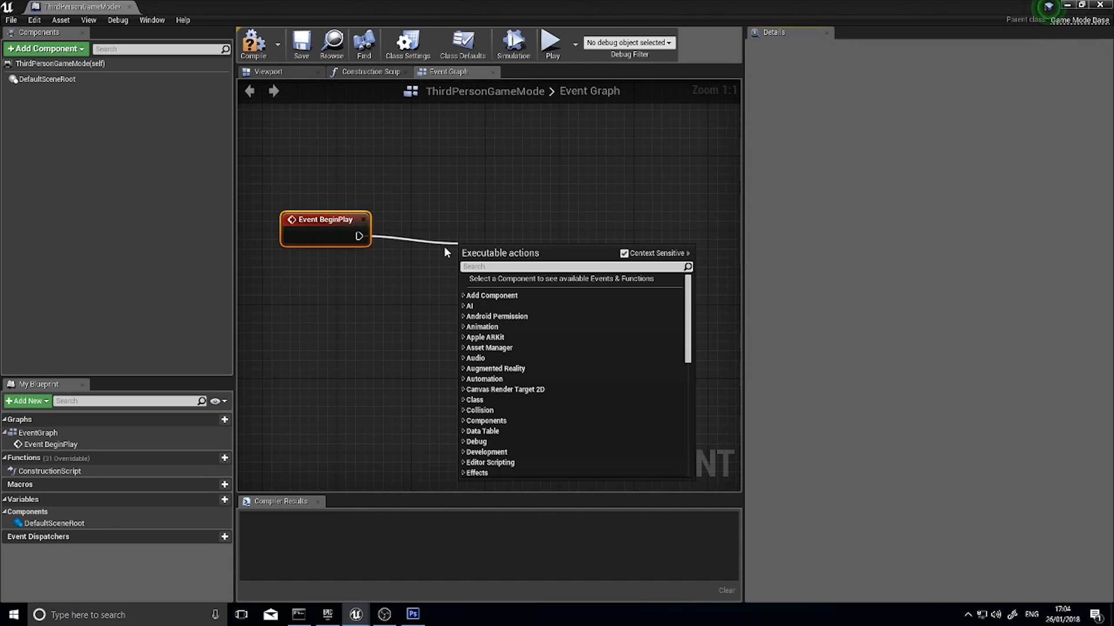
{"action": "type", "text": "create widget"}
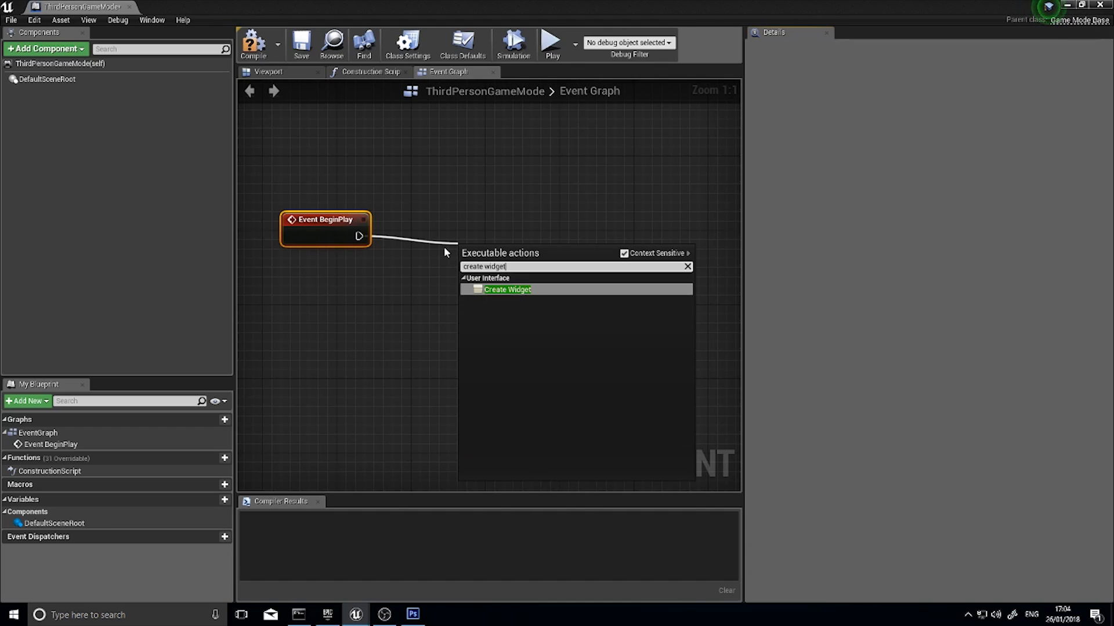
{"action": "key", "text": "Return"}
{"action": "left_click", "coordinate": [520, 280]}
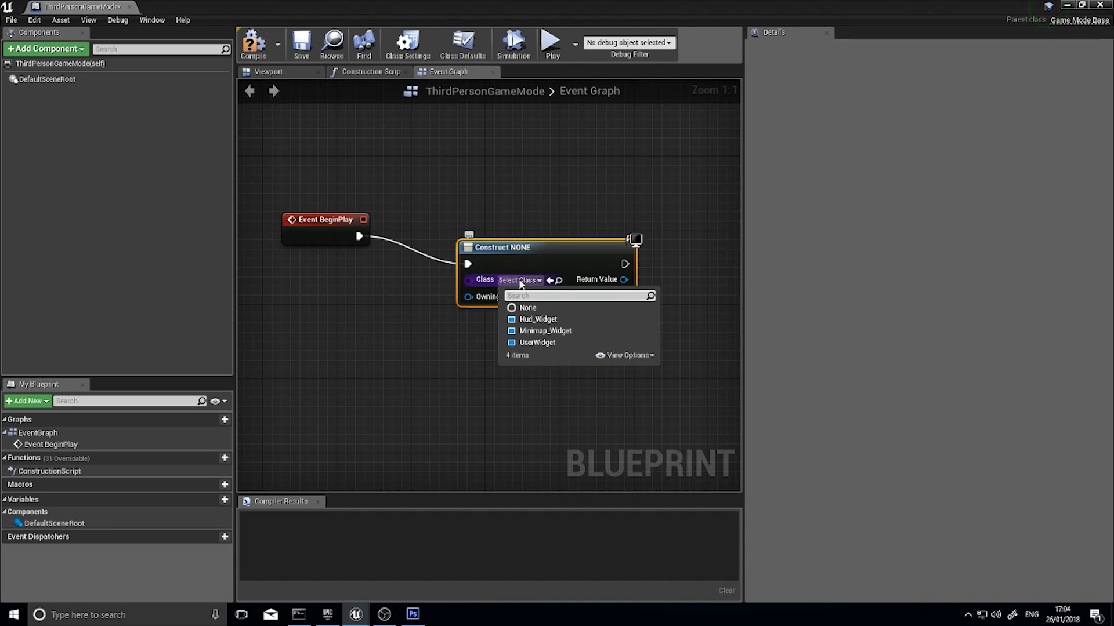
{"action": "left_click", "coordinate": [536, 320]}
Feed the Create Widget node's Owning Player from a new Get Player Controller node placed below Event BeginPlay
{"action": "left_click_drag", "start_coordinate": [500, 278], "coordinate": [363, 305]}
{"action": "type", "text": "get pl"}
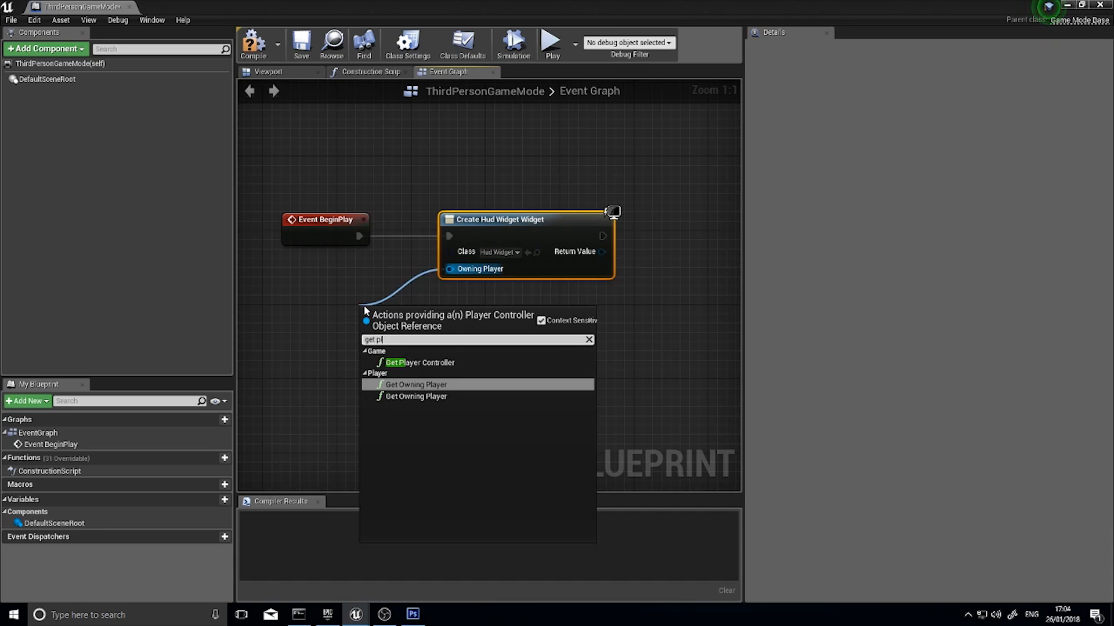
{"action": "type", "text": "ayer c"}
{"action": "key", "text": "Return"}
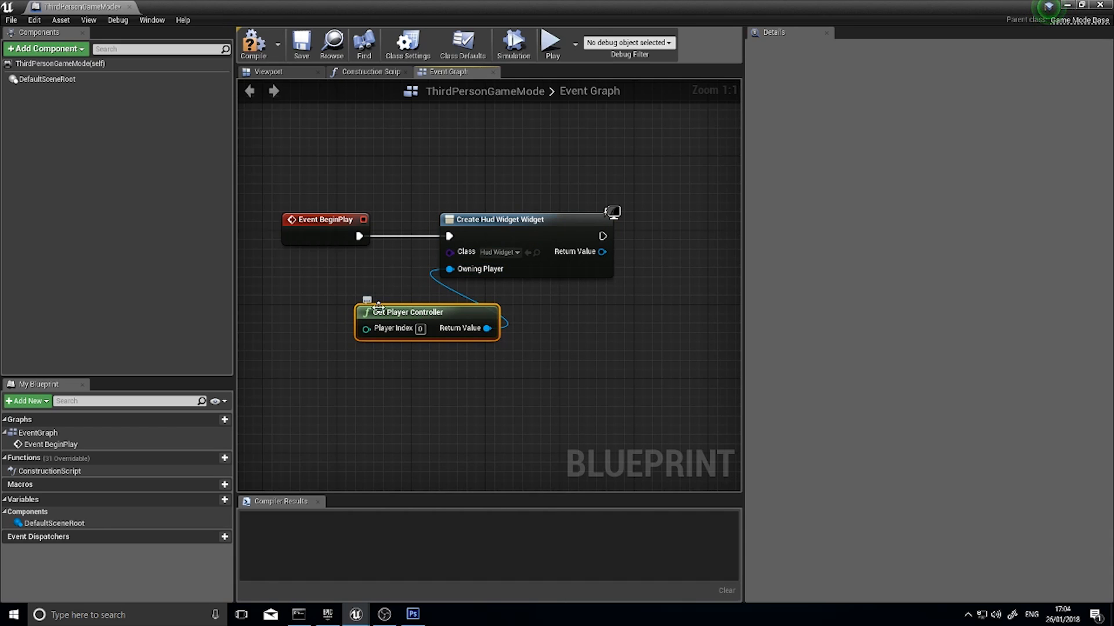
{"action": "left_click_drag", "start_coordinate": [414, 313], "coordinate": [310, 294]}
{"action": "right_click_drag", "start_coordinate": [519, 301], "coordinate": [331, 325]}
Promote the Create Widget node's Return Value to a variable named Hud_Widget
{"action": "left_click_drag", "start_coordinate": [413, 276], "coordinate": [476, 276]}
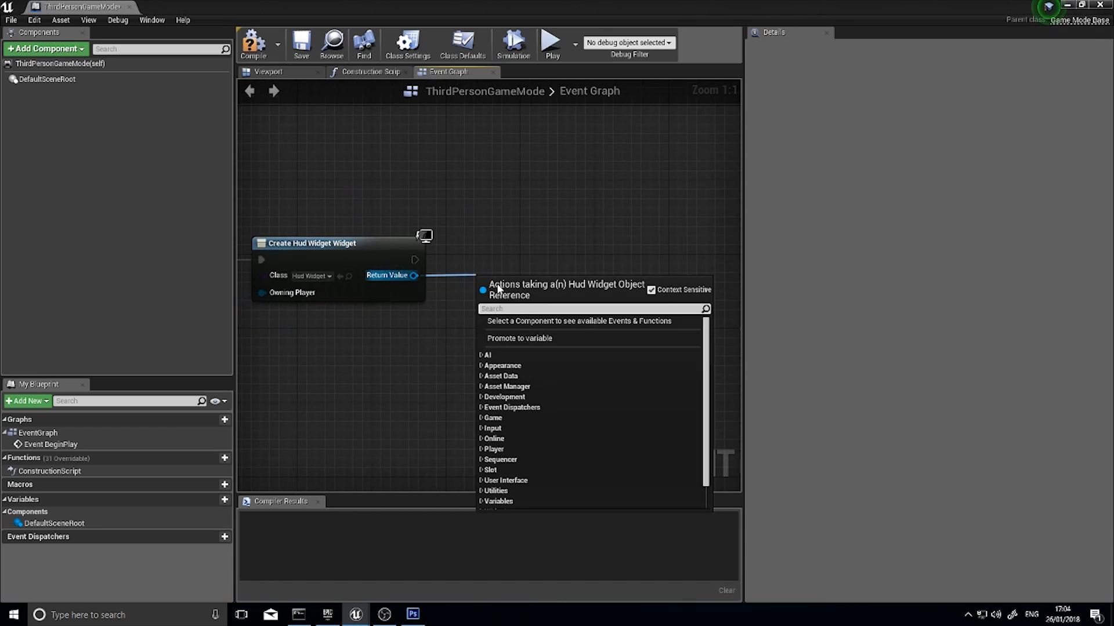
{"action": "left_click", "coordinate": [519, 338]}
{"action": "left_click", "coordinate": [517, 252]}
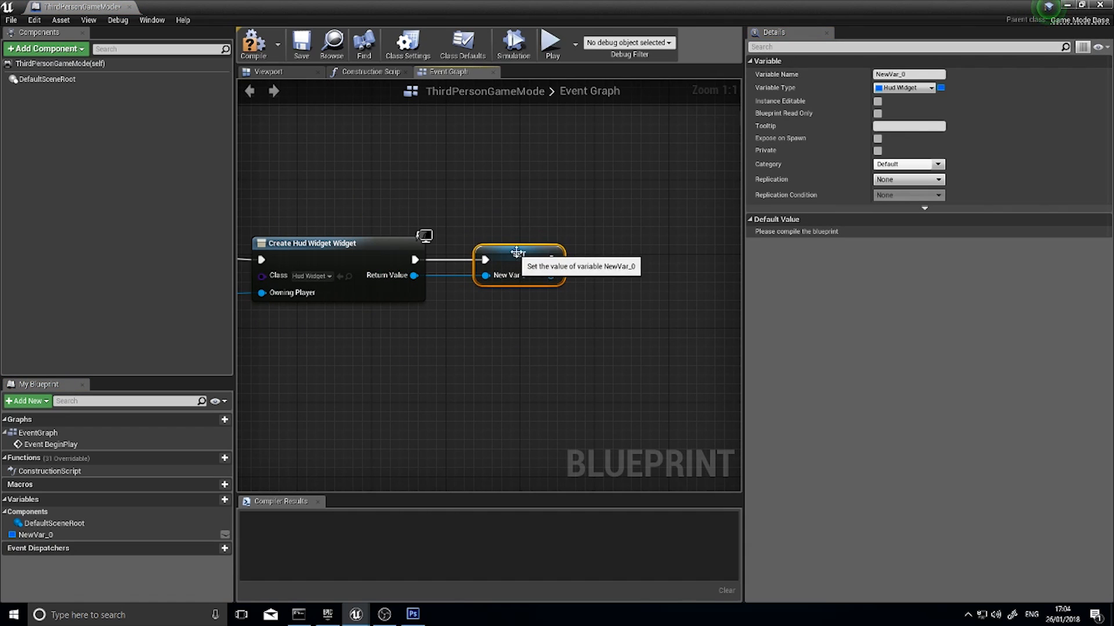
{"action": "left_click", "coordinate": [881, 75]}
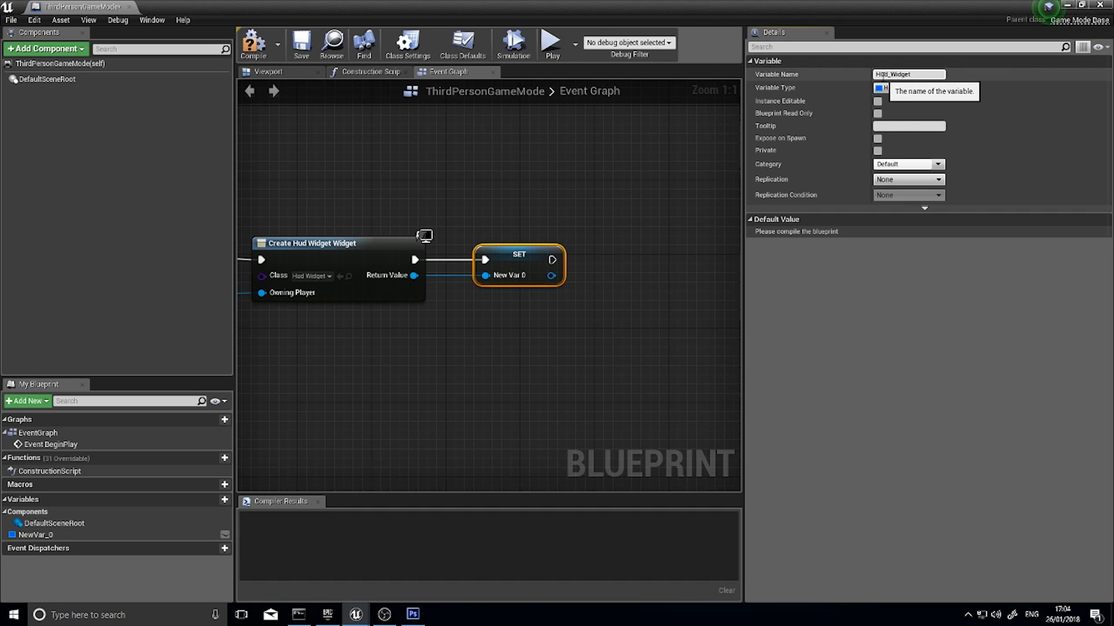
{"action": "key", "text": "Return"}
Add an Add to Viewport node targeting the Hud_Widget variable after the SET node, and compile the blueprint
{"action": "right_click_drag", "start_coordinate": [620, 338], "coordinate": [447, 336]}
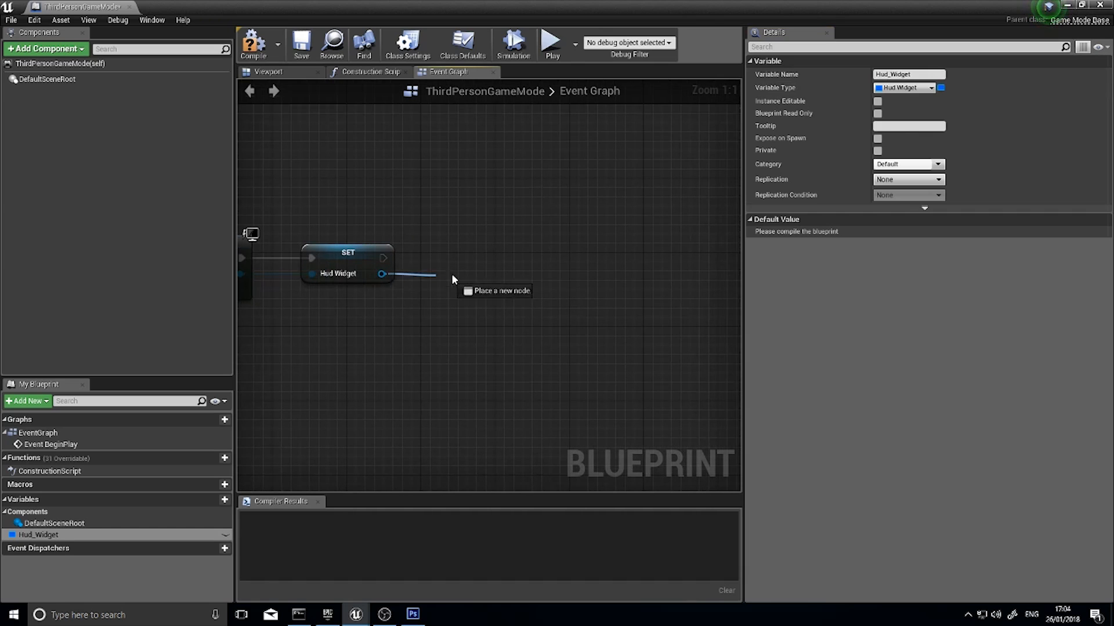
{"action": "left_click_drag", "start_coordinate": [453, 279], "coordinate": [460, 273]}
{"action": "type", "text": "add t"}
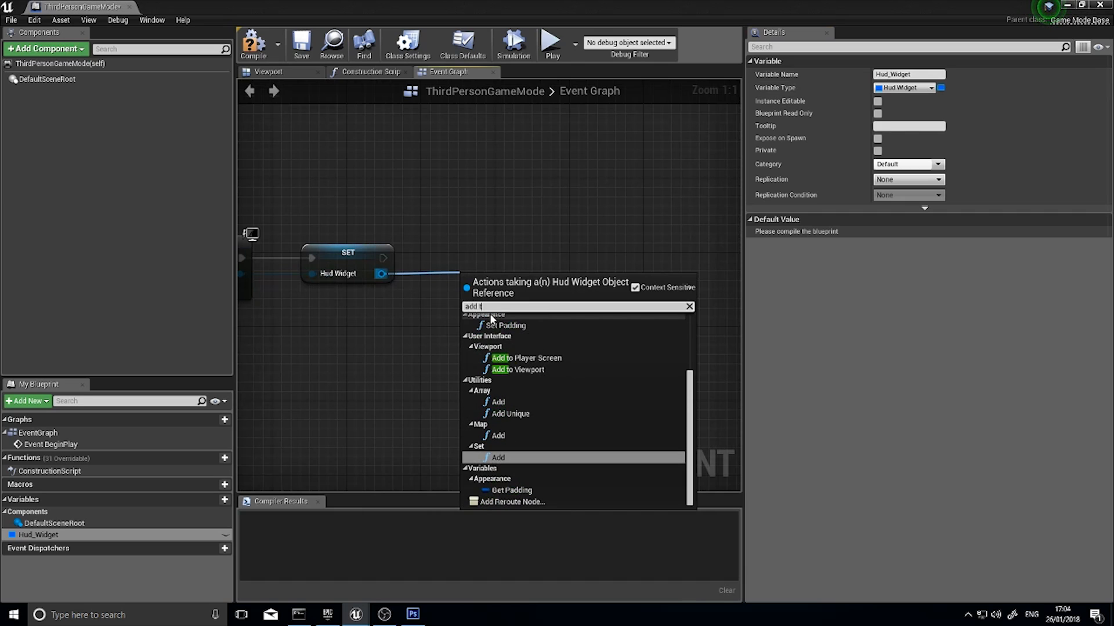
{"action": "left_click", "coordinate": [518, 369]}
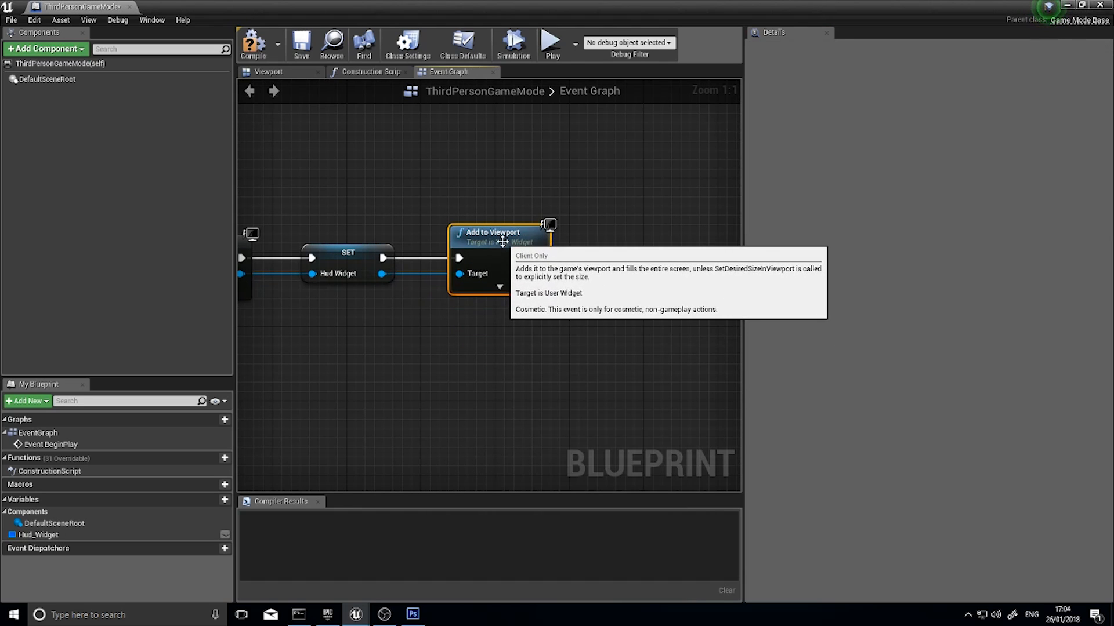
{"action": "right_click_drag", "start_coordinate": [433, 350], "coordinate": [624, 328]}
{"action": "scroll", "coordinate": [460, 303], "scroll_direction": "down", "scroll_amount": 1}
{"action": "mouse_move", "coordinate": [460, 304]}
{"action": "right_mouse_down"}
{"action": "mouse_move", "coordinate": [574, 305]}
{"action": "mouse_move", "coordinate": [471, 299]}
{"action": "right_mouse_up"}
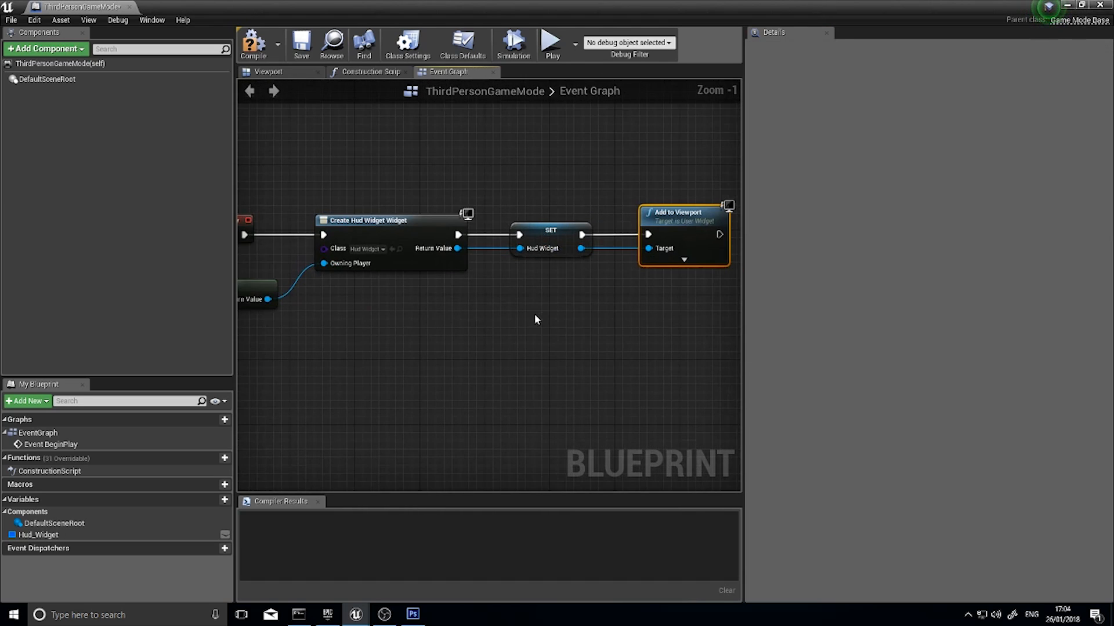
{"action": "right_click_drag", "start_coordinate": [536, 319], "coordinate": [412, 314]}
{"action": "left_click", "coordinate": [264, 51]}
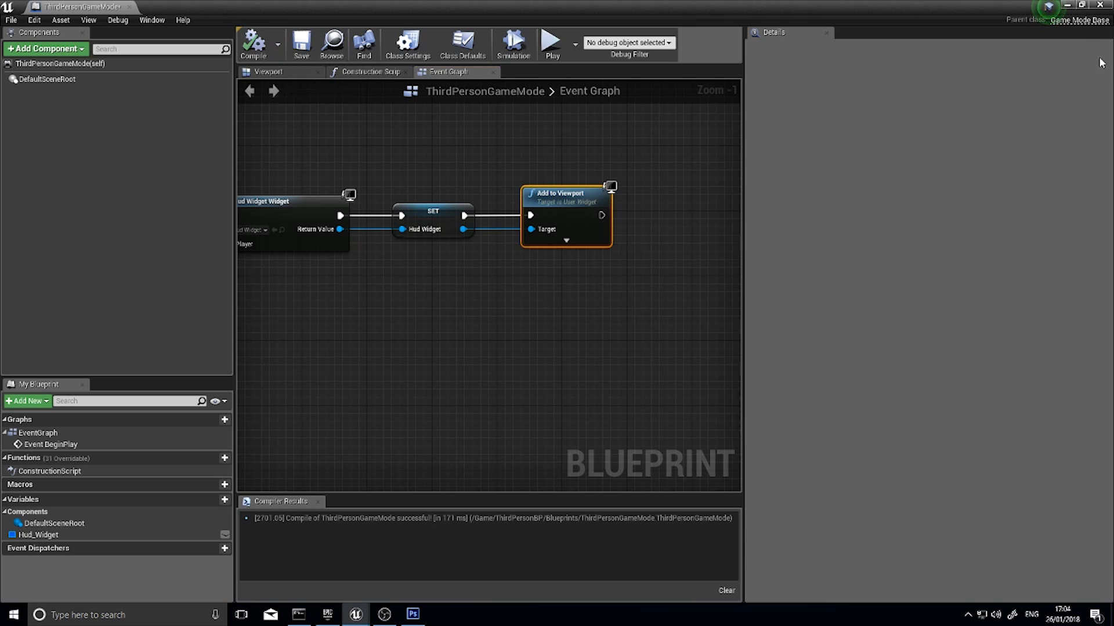
Play the level from the level editor, run the character around to check how the minimap follows its movement, and stop
{"action": "left_click", "coordinate": [1069, 6]}
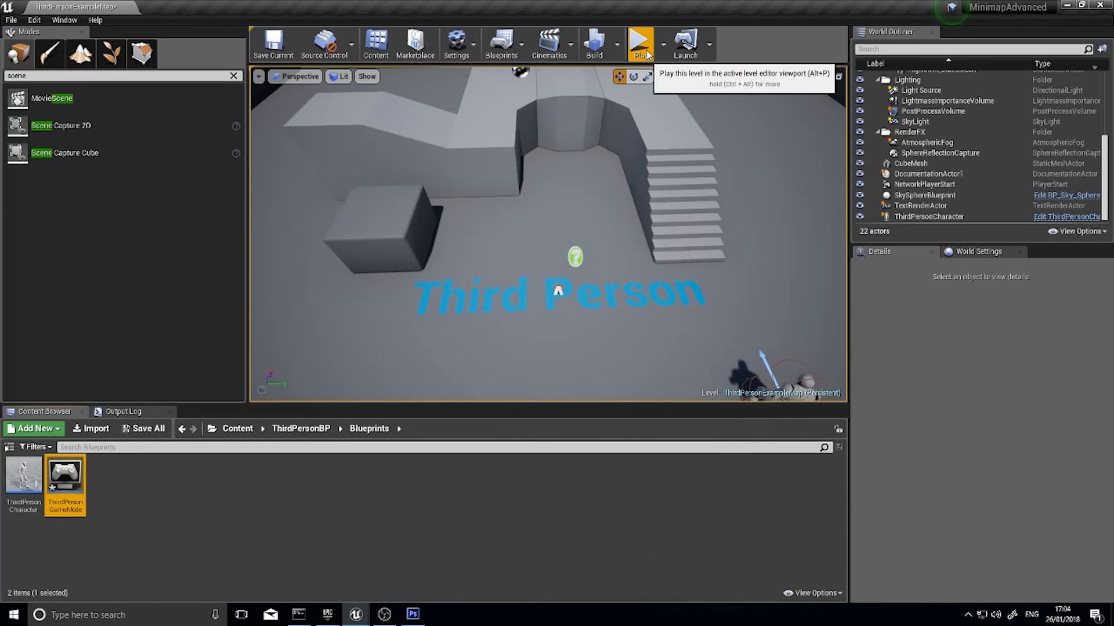
{"action": "left_click", "coordinate": [640, 46]}
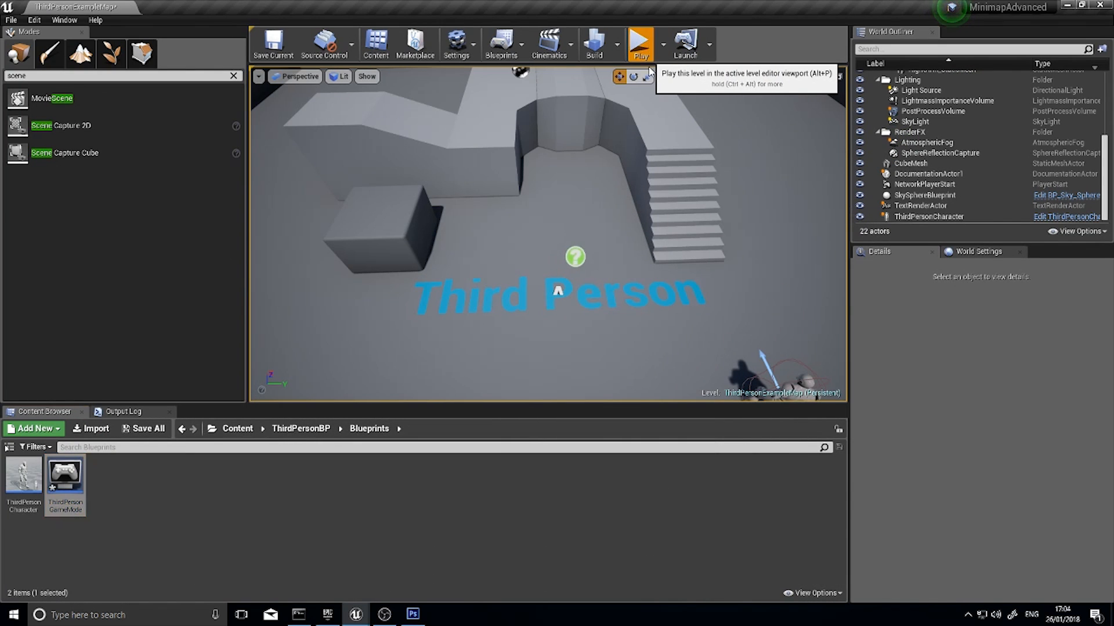
{"action": "key", "text": "w"}
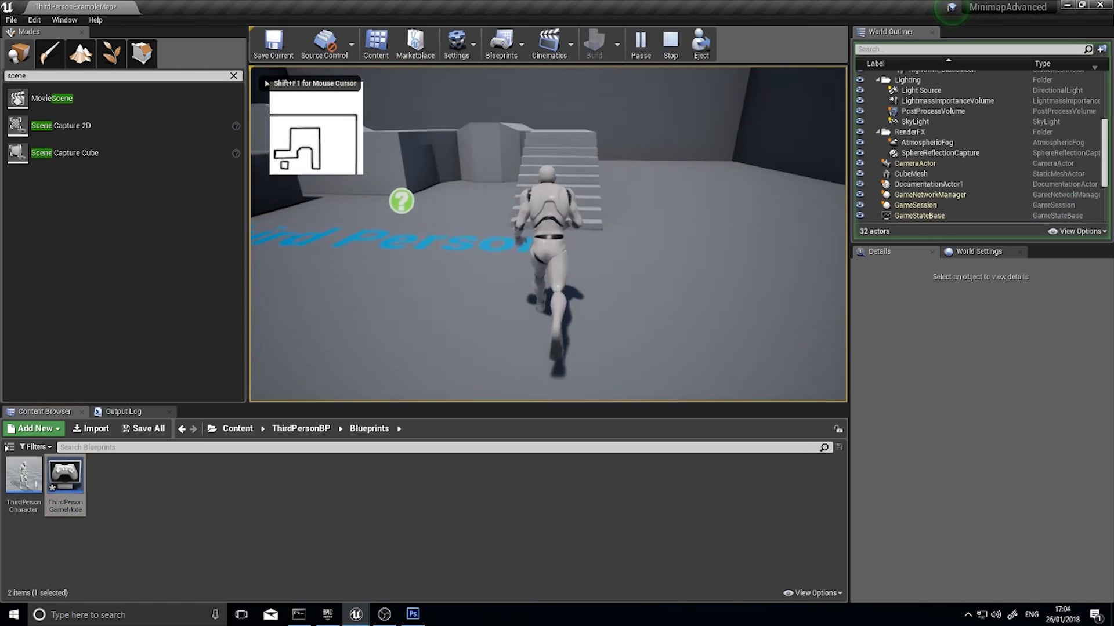
{"action": "key", "text": "a"}
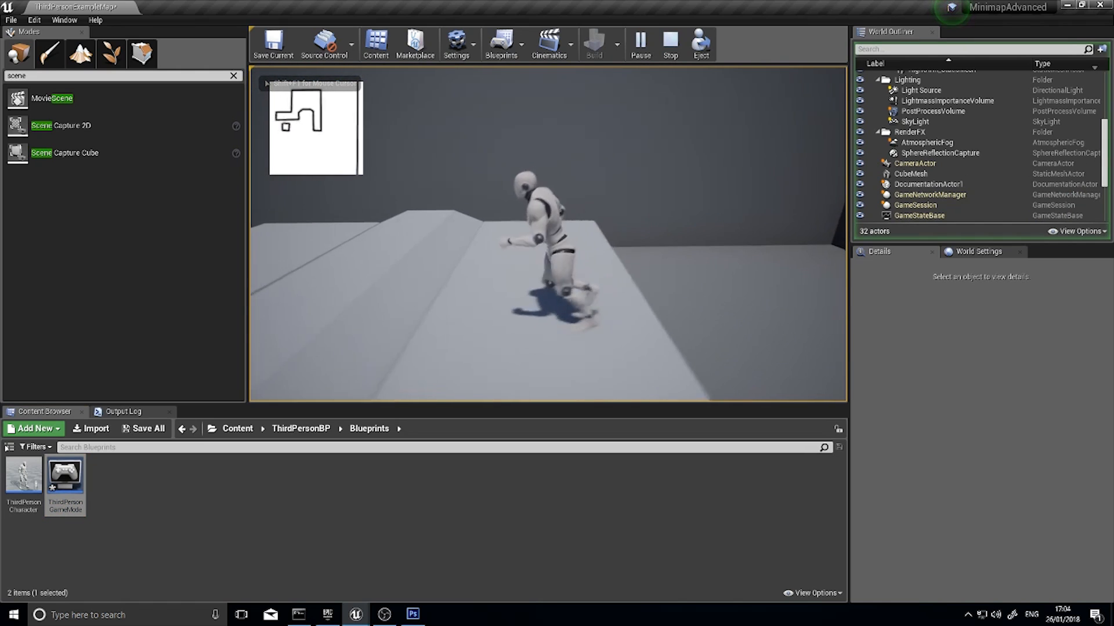
{"action": "key", "text": "d"}
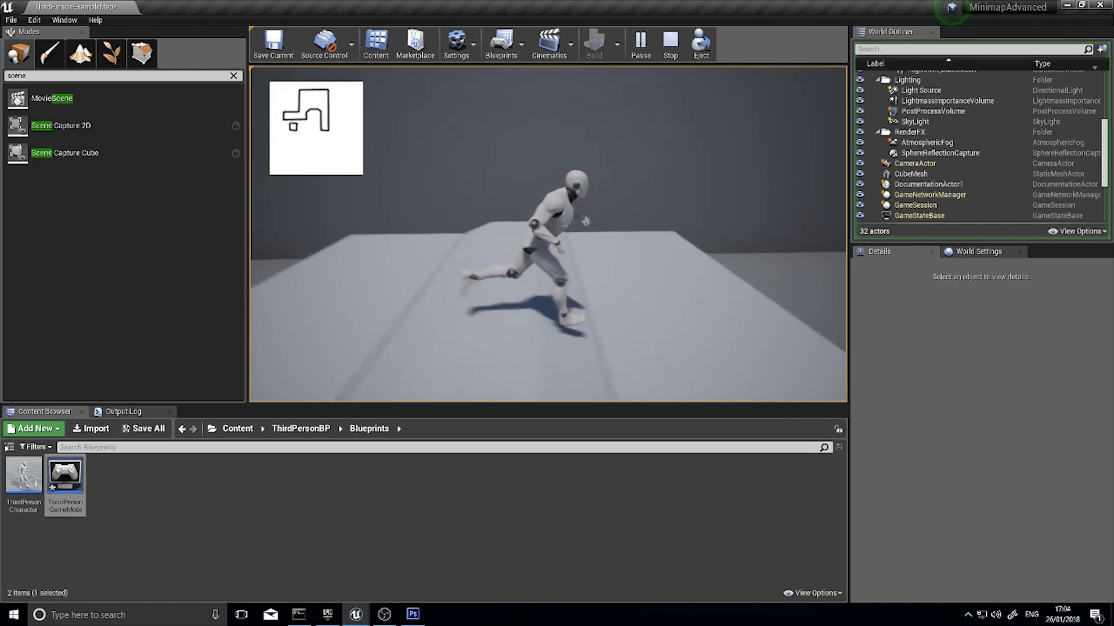
{"action": "key", "text": "s"}
{"action": "key", "text": "d"}
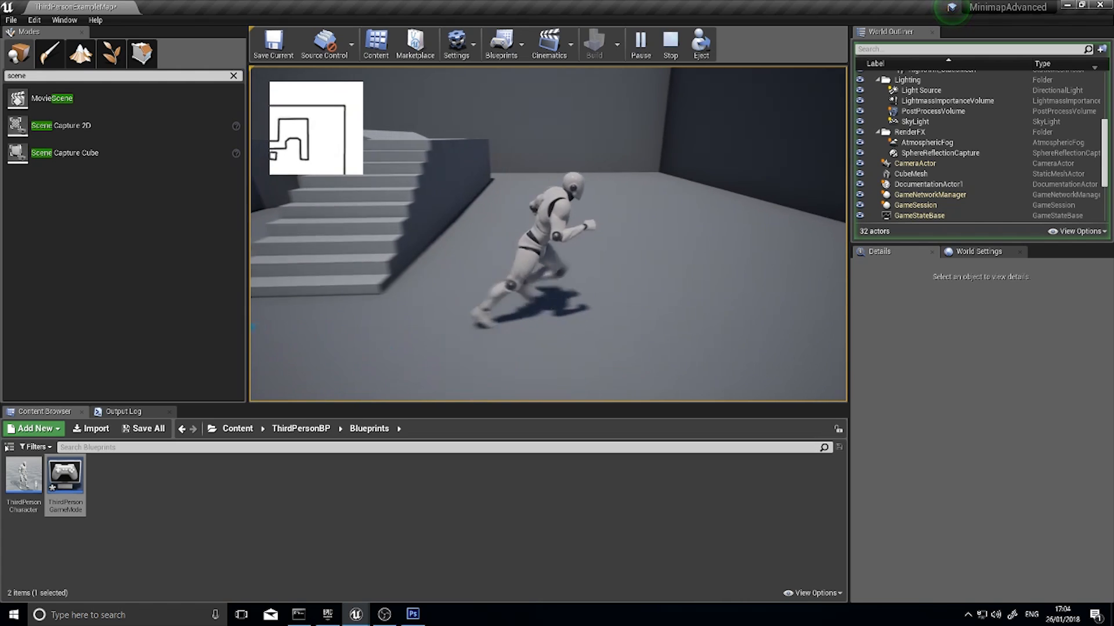
{"action": "key", "text": "w"}
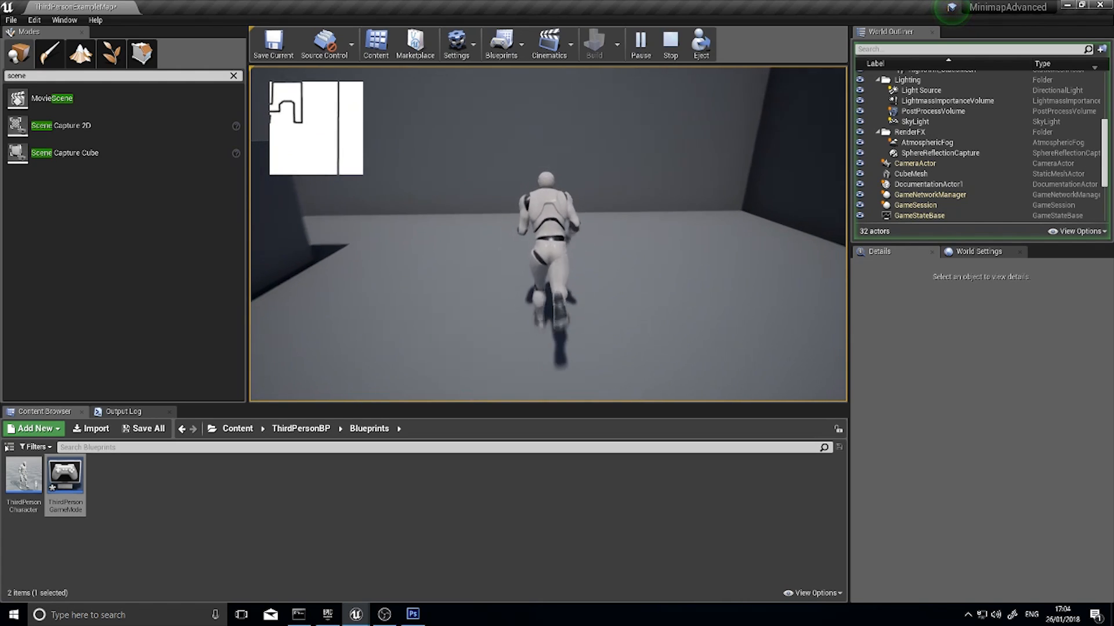
{"action": "key", "text": "s"}
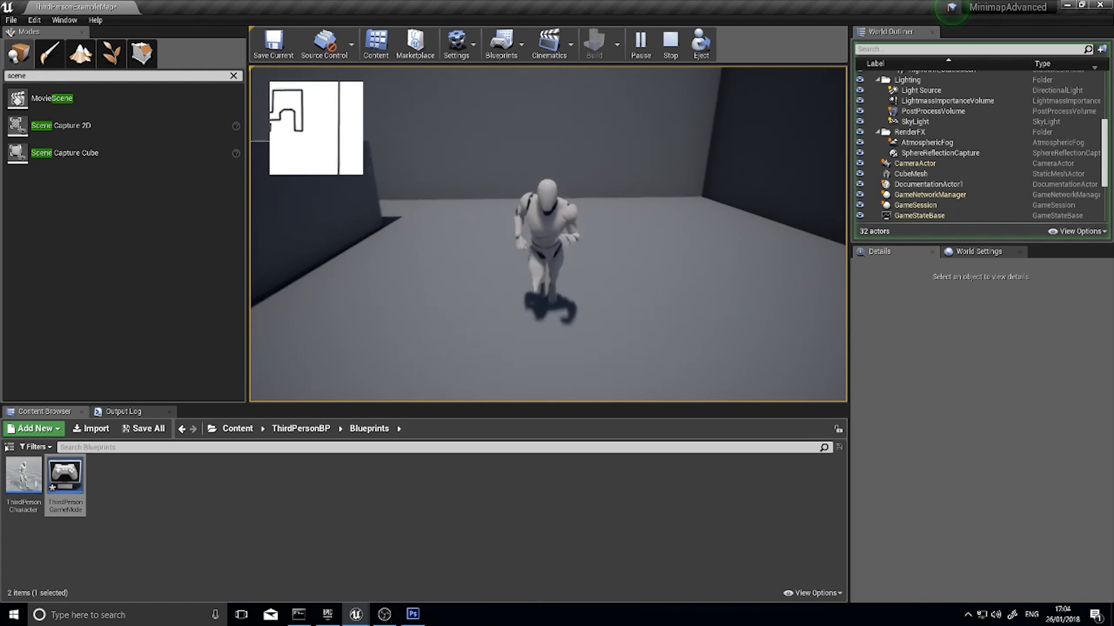
{"action": "key", "text": "a"}
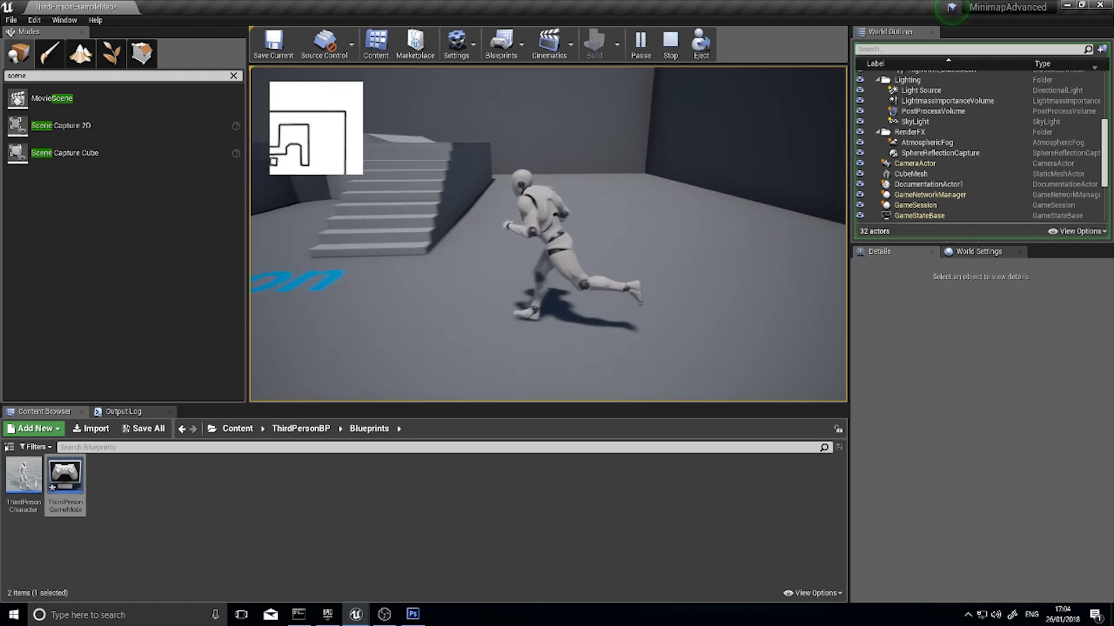
{"action": "key", "text": "w"}
{"action": "key", "text": "a"}
{"action": "key", "text": "s"}
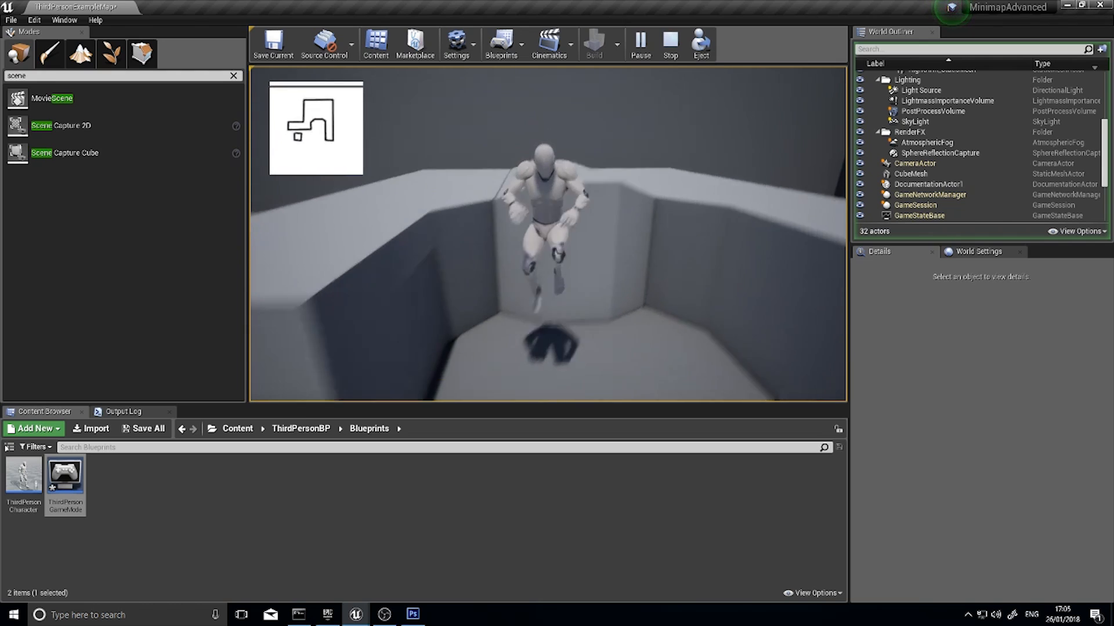
{"action": "key", "text": "d"}
{"action": "key", "text": "s"}
{"action": "key", "text": "d"}
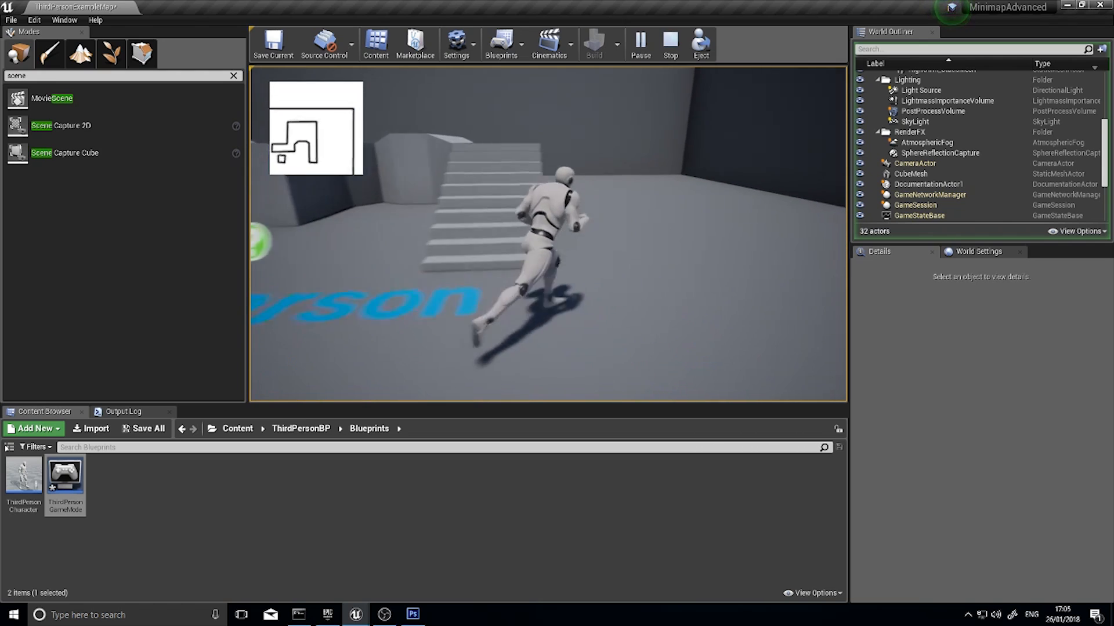
{"action": "key", "text": "w"}
{"action": "key", "text": "s"}
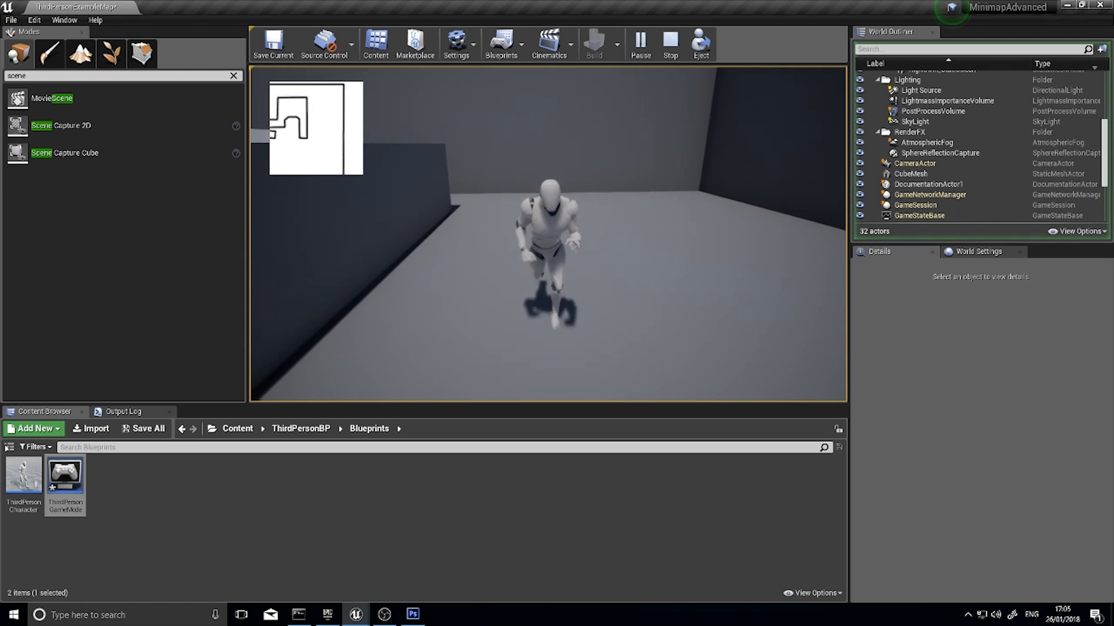
{"action": "key", "text": "Escape"}
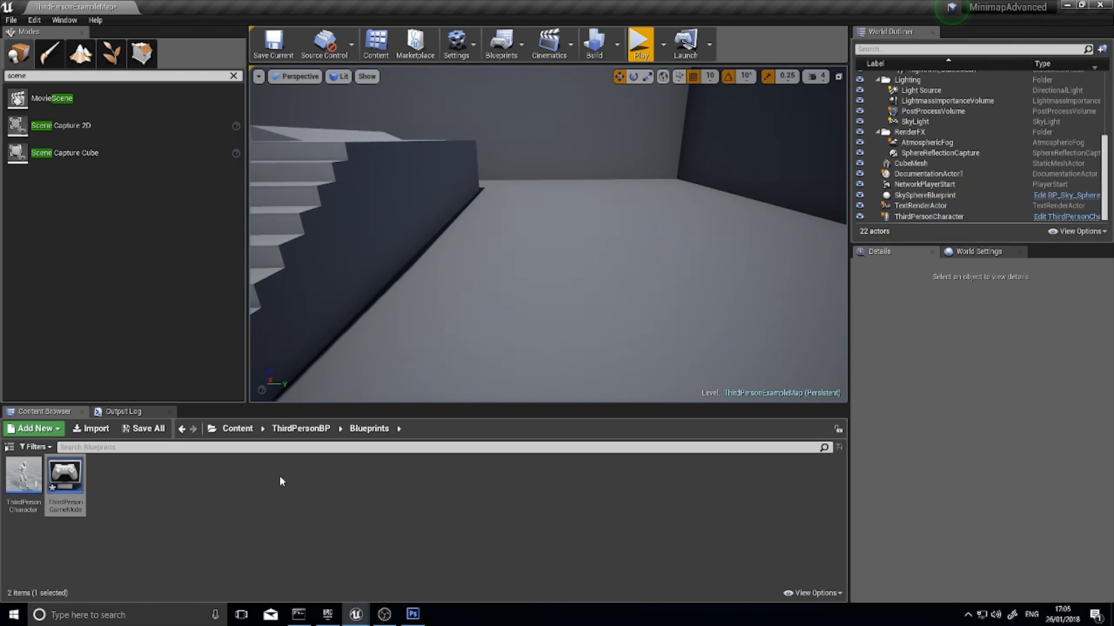
Open Minimap_Material from the ThirdPersonBP folder and attach a Multiply node with Const B -1 to the output of the X Divide node
{"action": "left_click", "coordinate": [298, 429]}
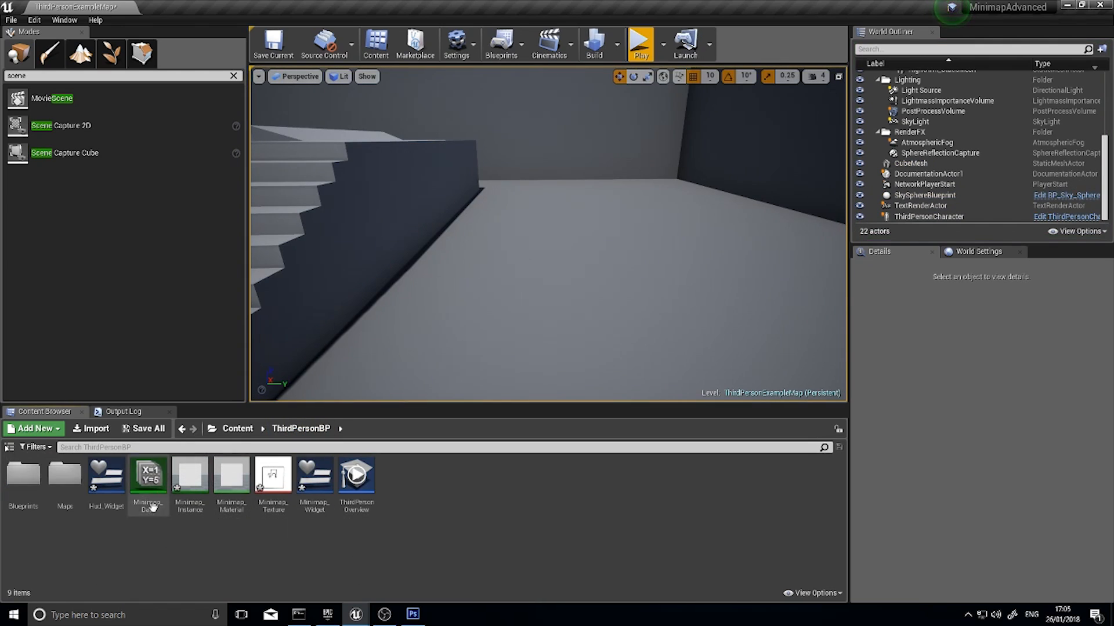
{"action": "double_click", "coordinate": [231, 480]}
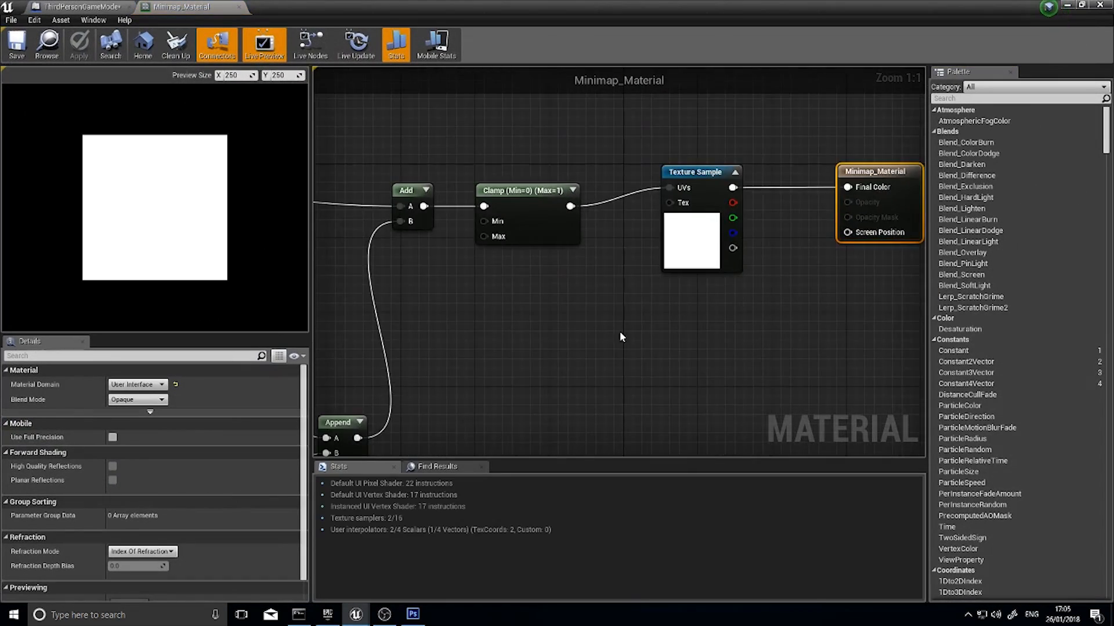
{"action": "right_click_drag", "start_coordinate": [525, 319], "coordinate": [491, 352]}
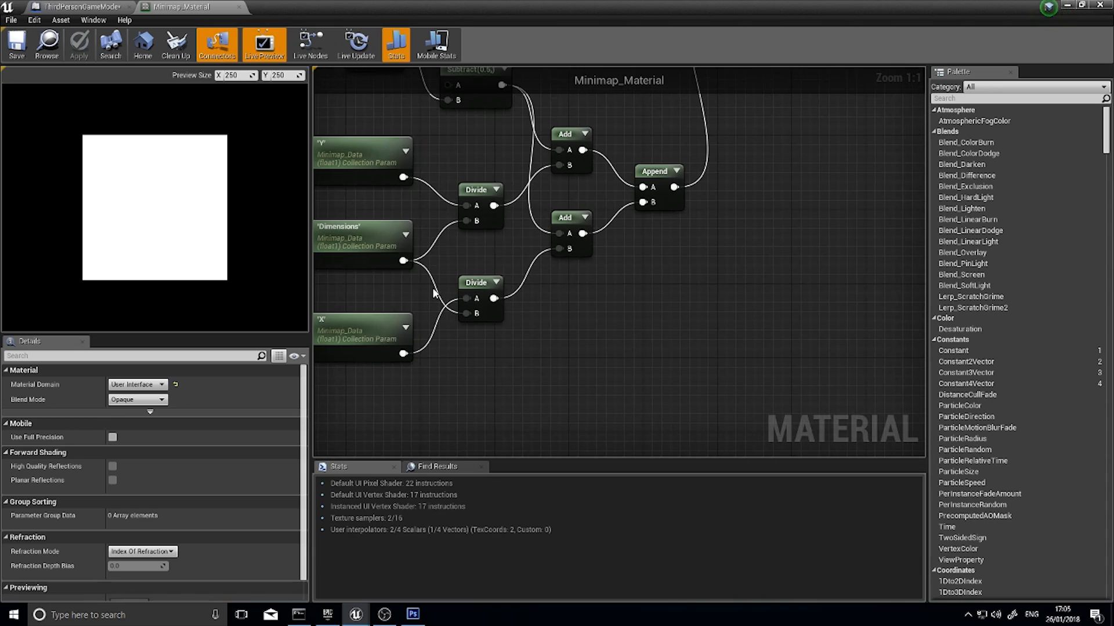
{"action": "left_click_drag", "start_coordinate": [493, 298], "coordinate": [531, 296]}
{"action": "type", "text": "multipl"}
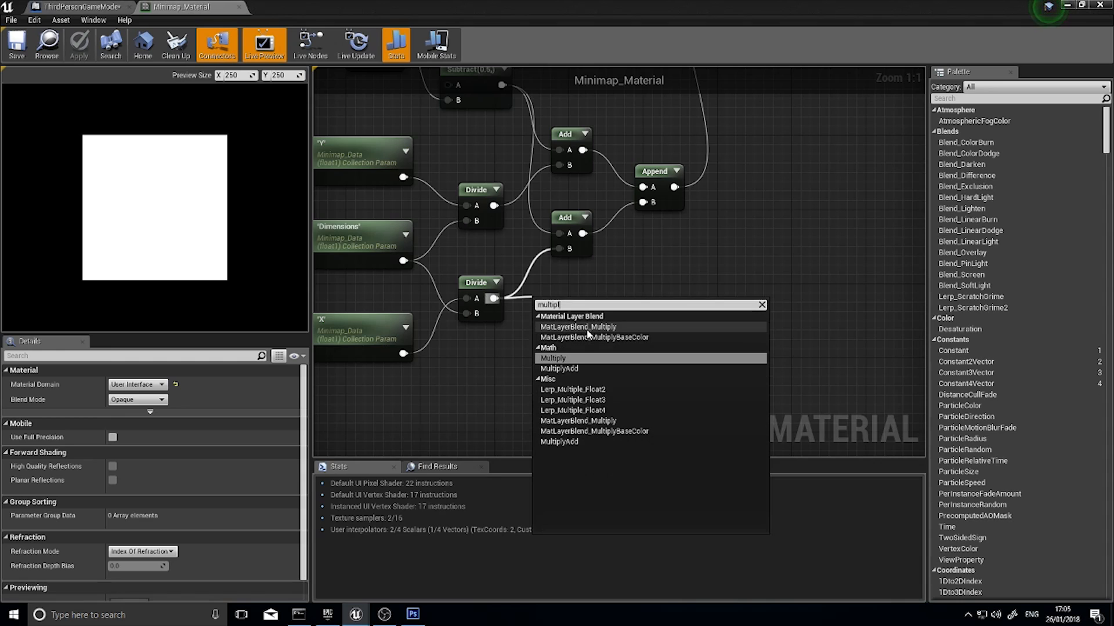
{"action": "left_click", "coordinate": [556, 358]}
{"action": "left_click", "coordinate": [127, 398]}
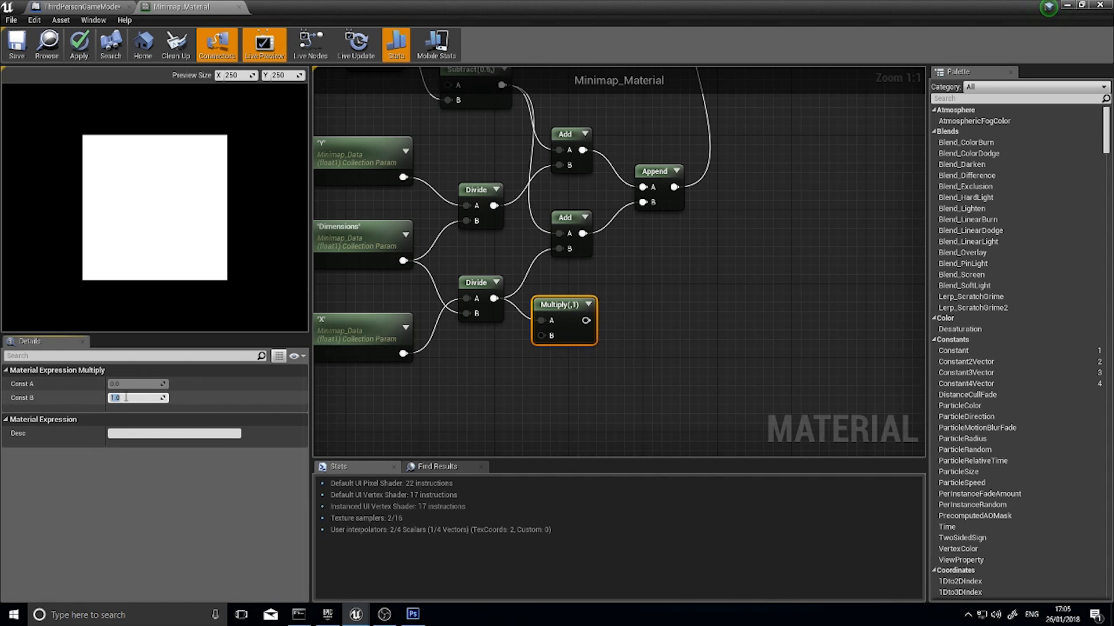
{"action": "type", "text": "-1"}
{"action": "key", "text": "Return"}
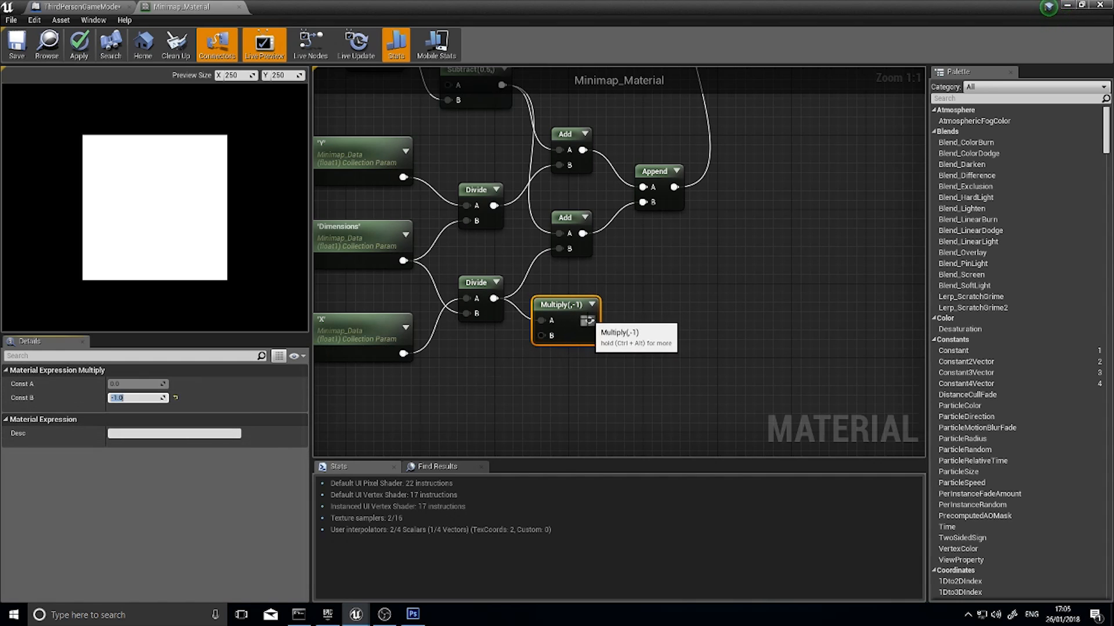
Connect the Multiply output to input B of the lower Add node, tidy the surrounding nodes, and apply the material
{"action": "left_click_drag", "start_coordinate": [561, 249], "coordinate": [562, 249]}
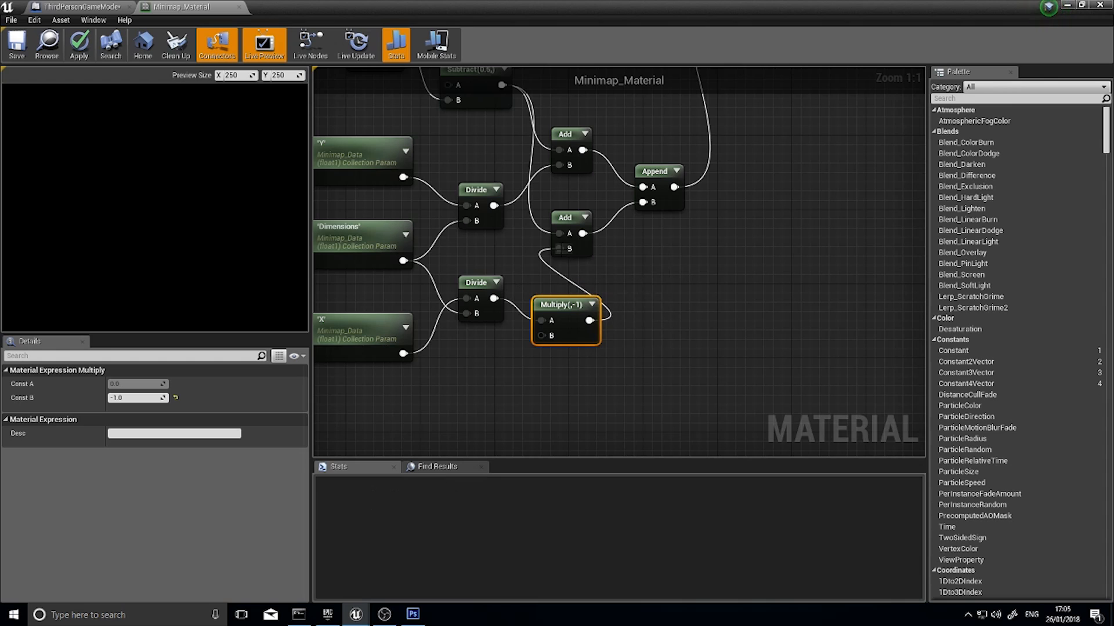
{"action": "right_click_drag", "start_coordinate": [603, 394], "coordinate": [668, 402]}
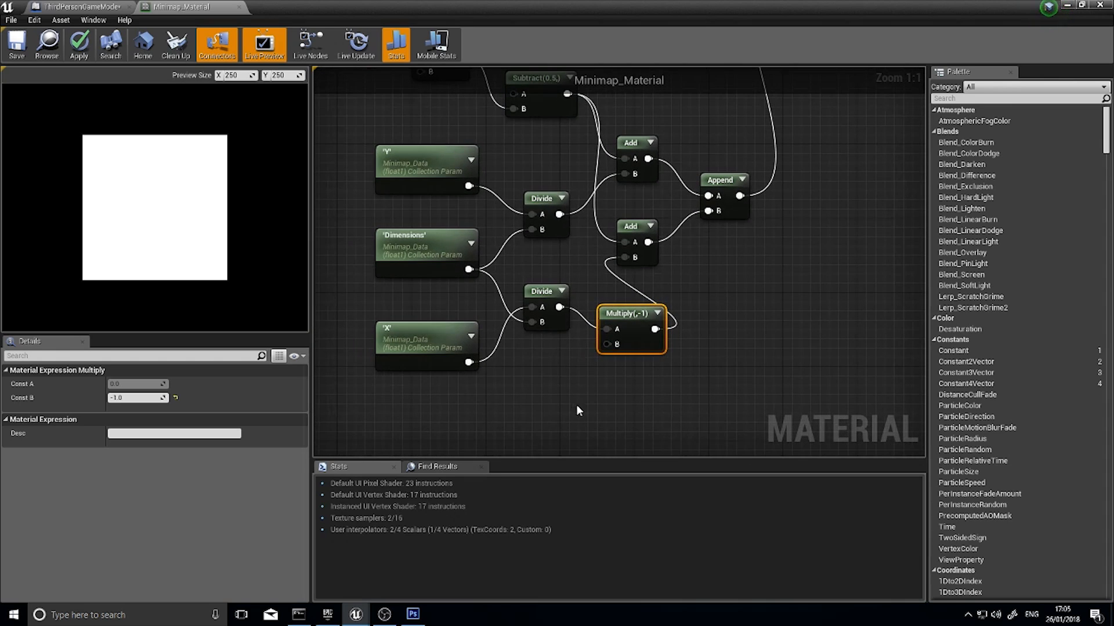
{"action": "left_click_drag", "start_coordinate": [591, 409], "coordinate": [502, 176]}
{"action": "left_click_drag", "start_coordinate": [866, 316], "coordinate": [746, 277]}
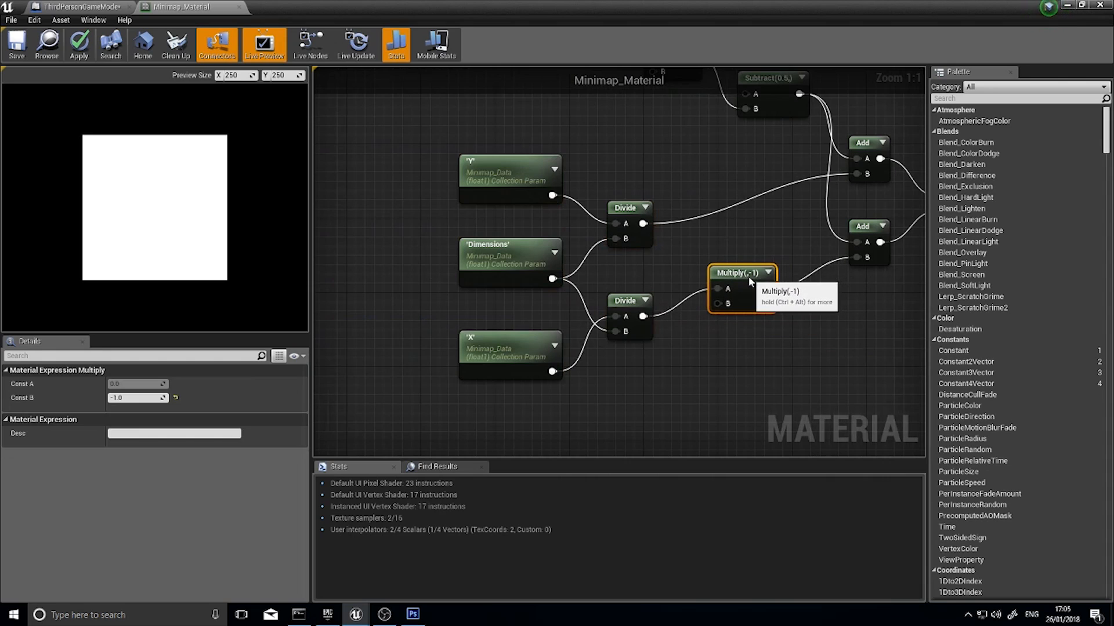
{"action": "left_click_drag", "start_coordinate": [622, 381], "coordinate": [495, 137]}
{"action": "left_click", "coordinate": [743, 249]}
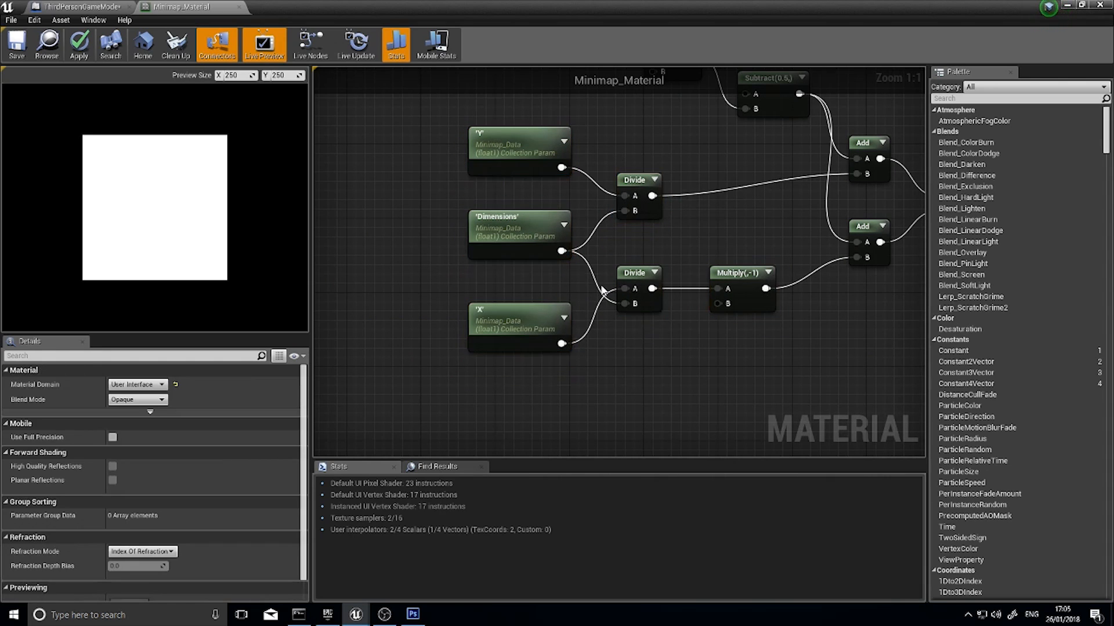
{"action": "left_click", "coordinate": [81, 45]}
Play the level from the level editor, run the character around the map to test the minimap's corrected movement, and stop
{"action": "left_click", "coordinate": [1069, 5]}
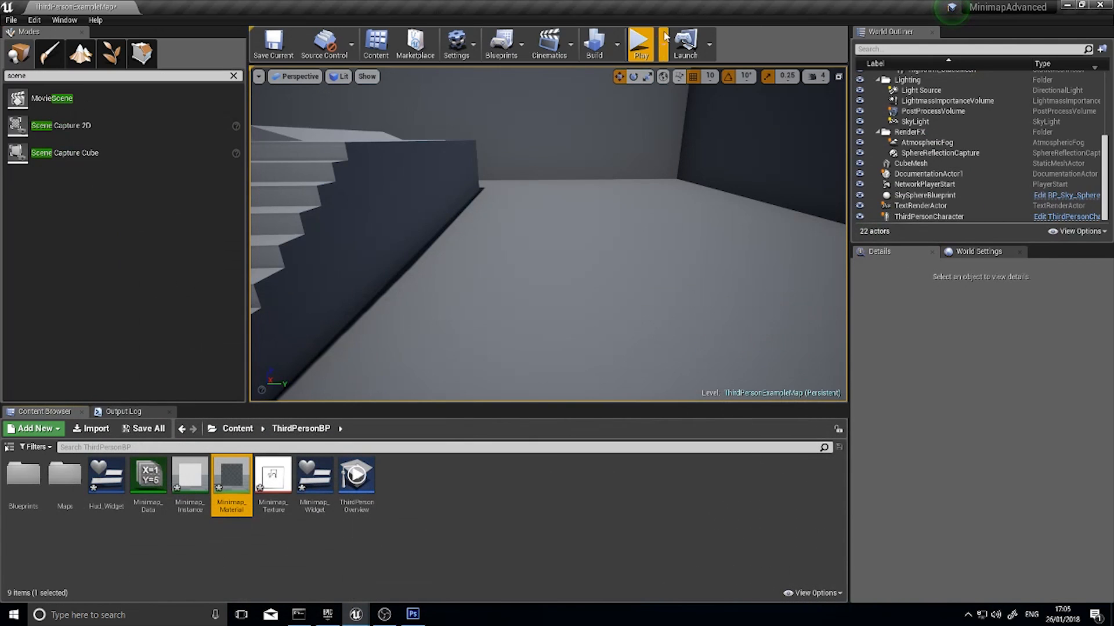
{"action": "left_click", "coordinate": [640, 45]}
{"action": "key", "text": "w"}
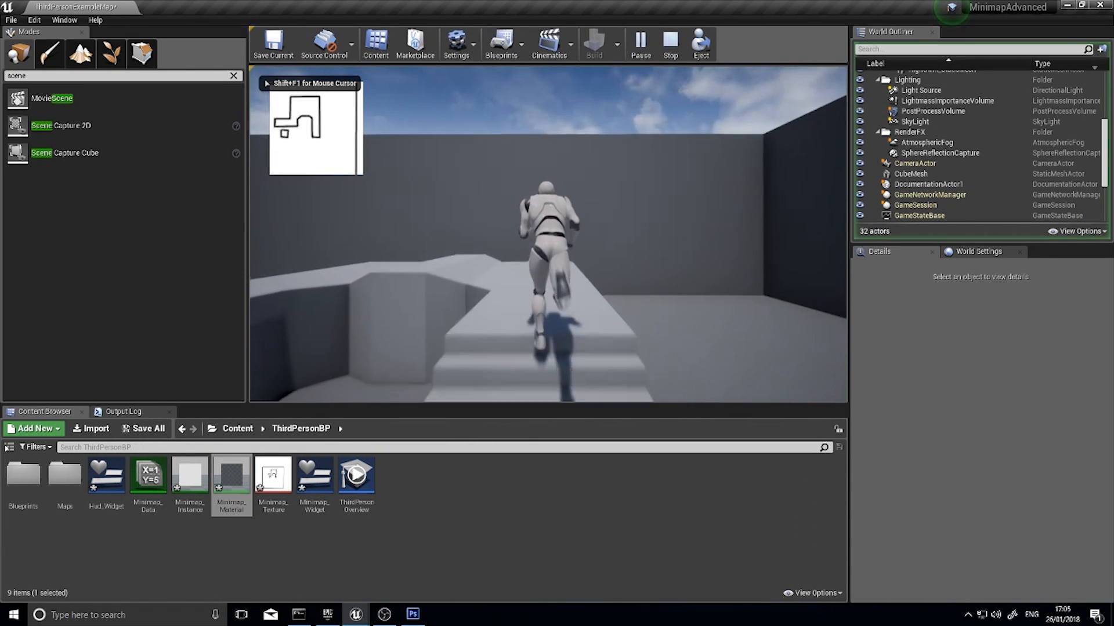
{"action": "key", "text": "s"}
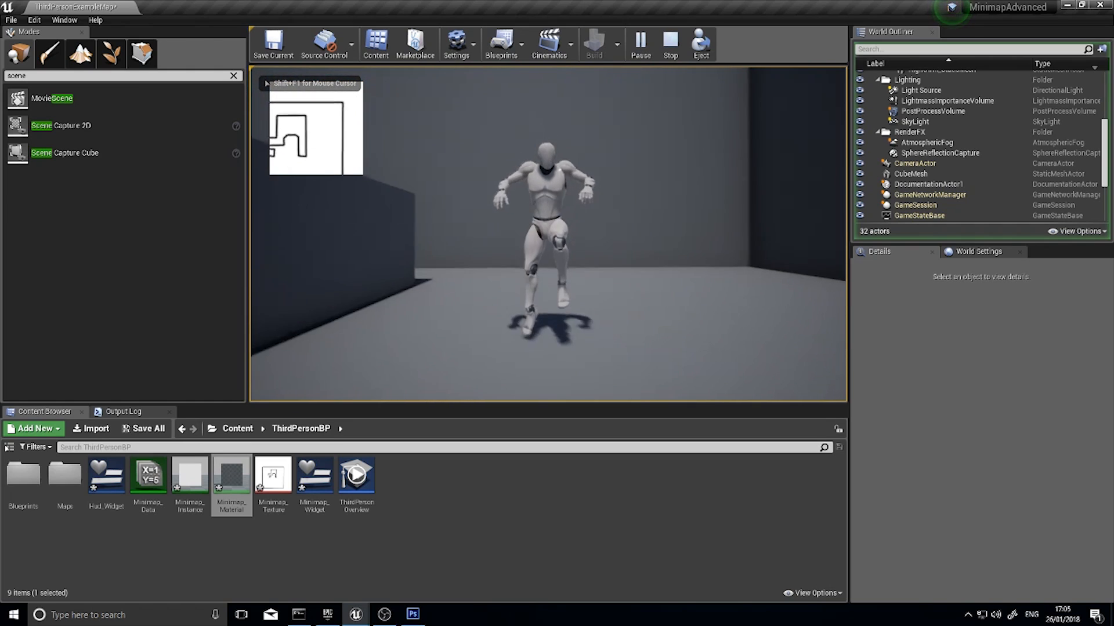
{"action": "key", "text": "d"}
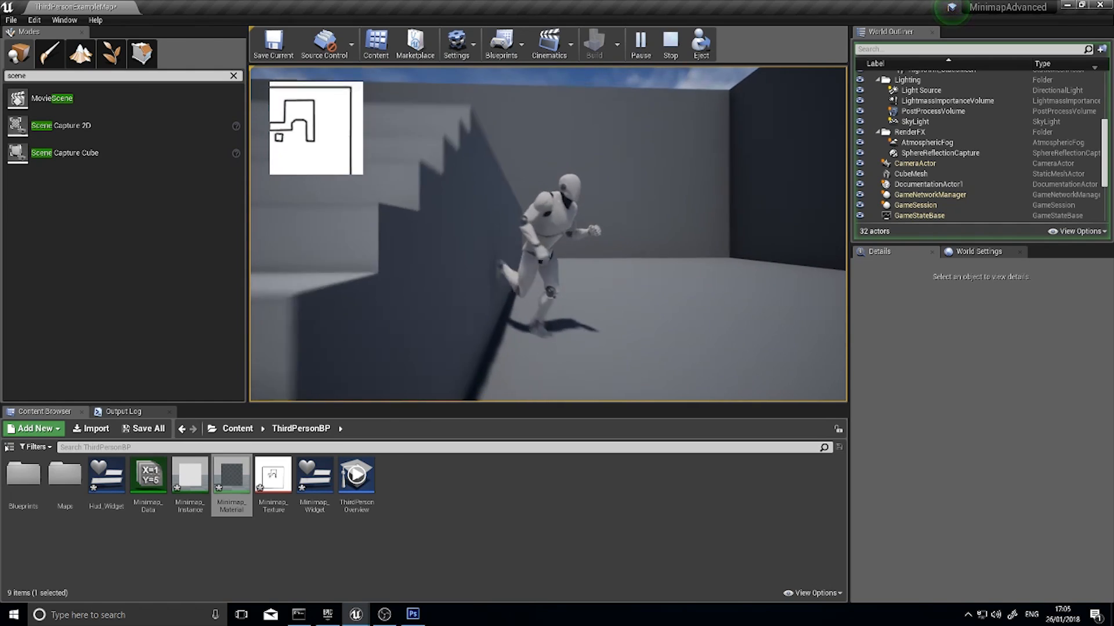
{"action": "key", "text": "w"}
{"action": "key", "text": "w"}
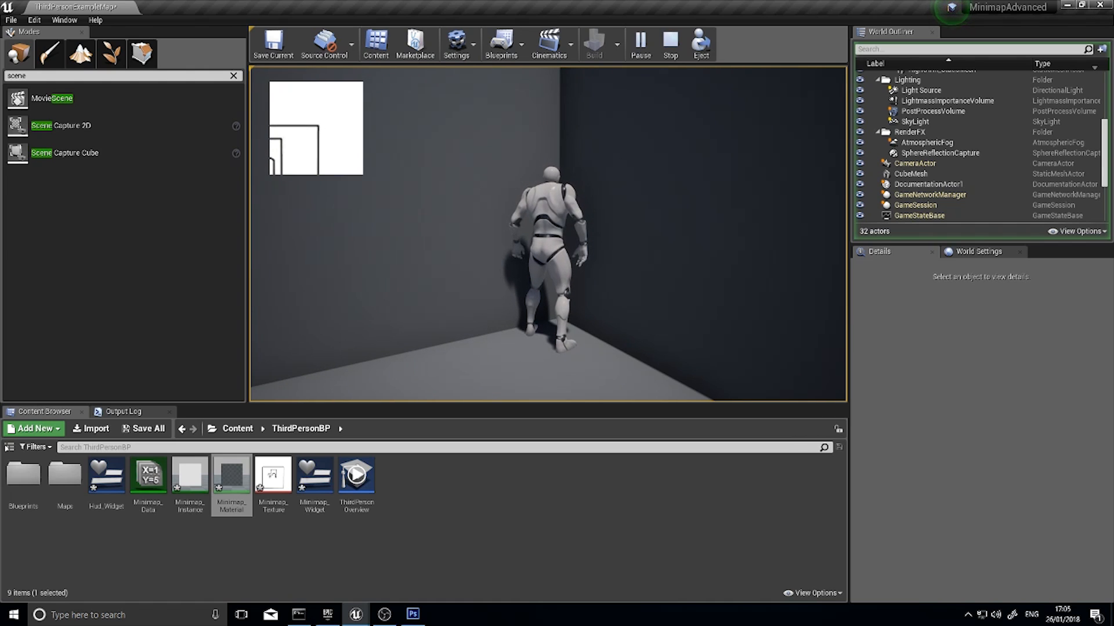
{"action": "key", "text": "d"}
{"action": "key", "text": "s"}
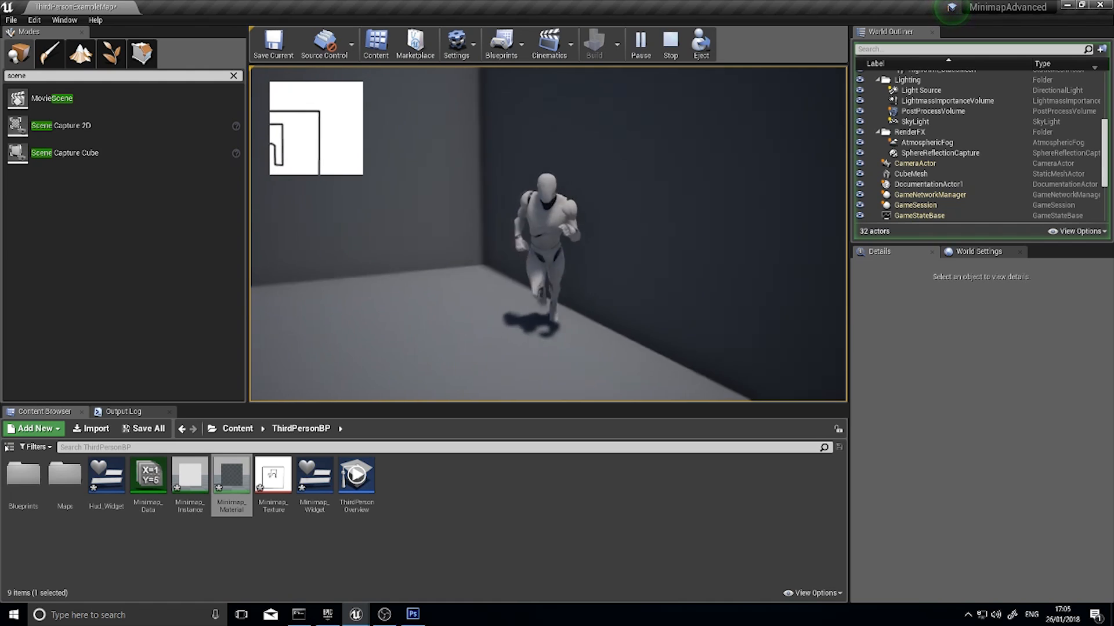
{"action": "key", "text": "a"}
{"action": "key", "text": "w"}
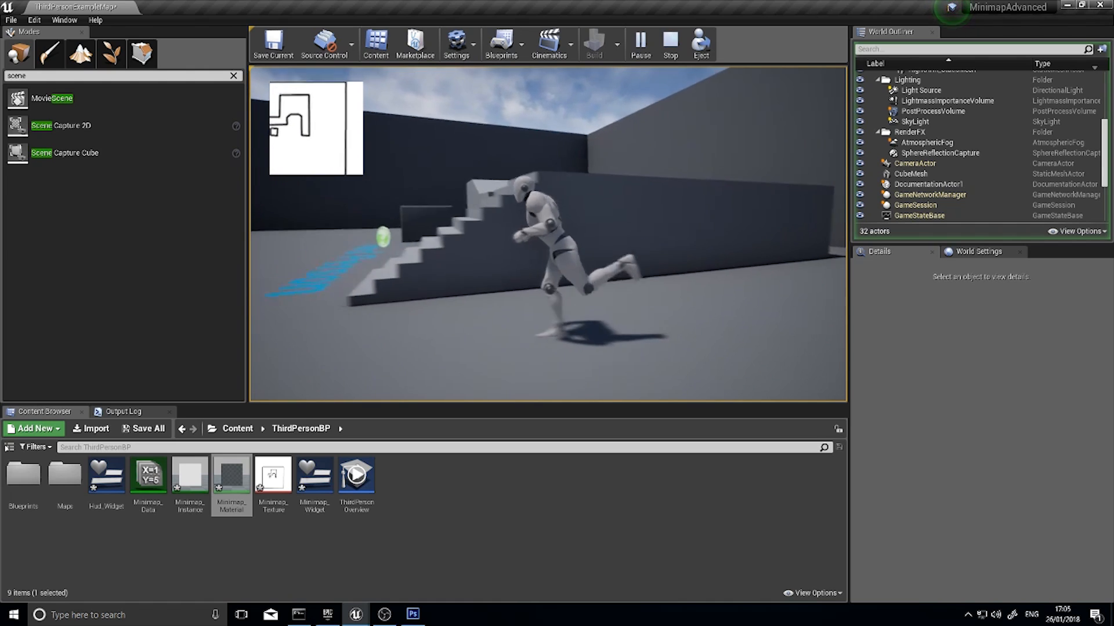
{"action": "key", "text": "w"}
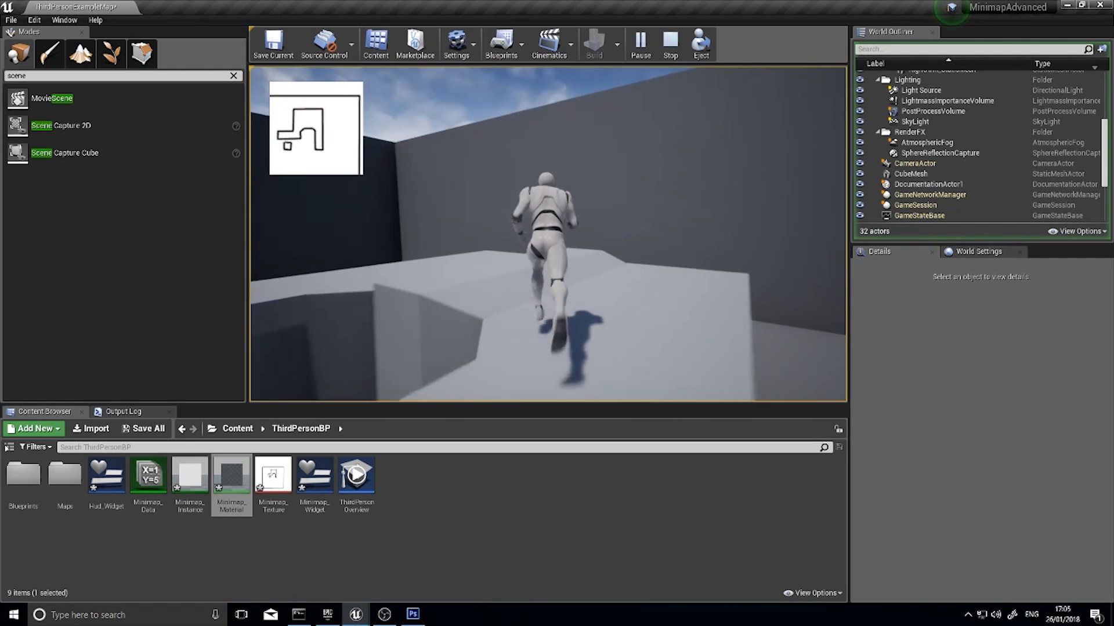
{"action": "key", "text": "w"}
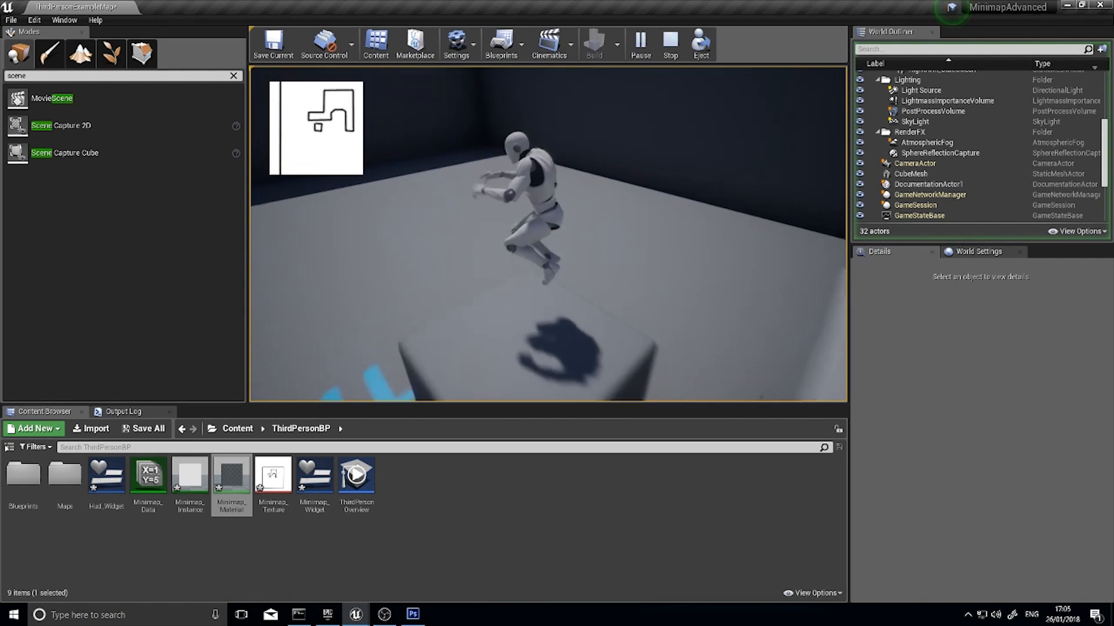
{"action": "key", "text": "w"}
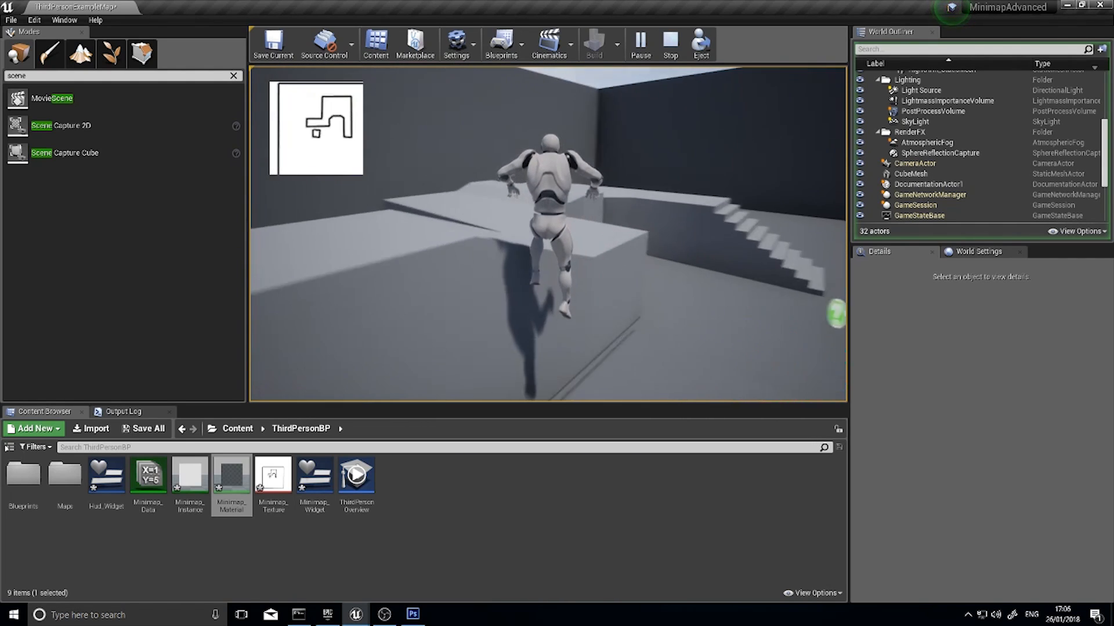
{"action": "key", "text": "Escape"}
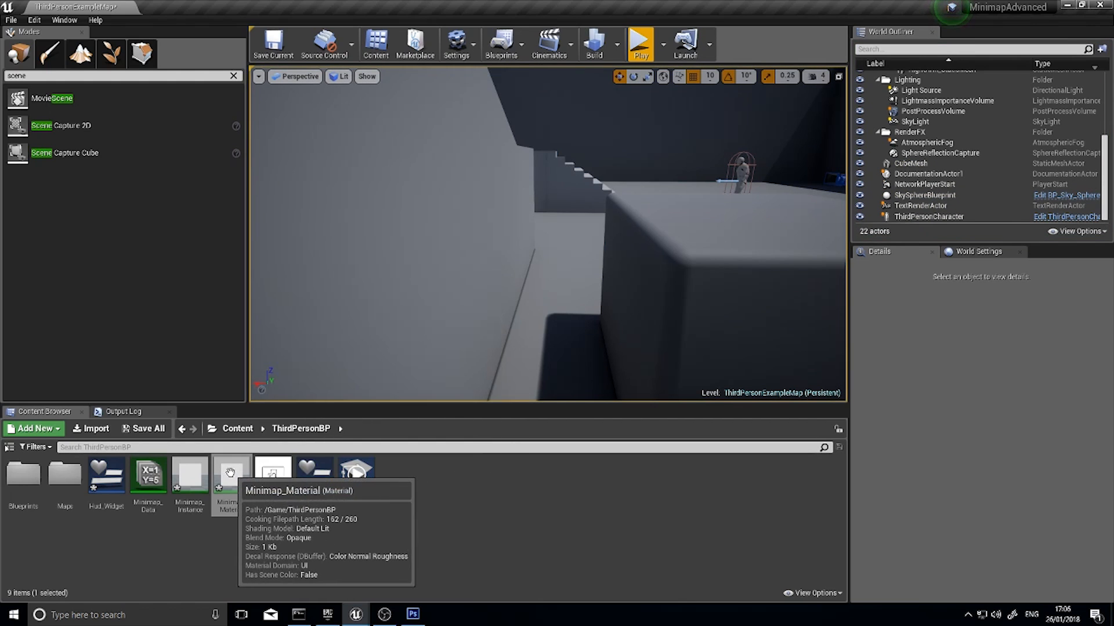
Examine the Image variable in Minimap_Widget's event graph and the settings of the minimap placed in Hud_Widget
{"action": "left_click", "coordinate": [312, 485]}
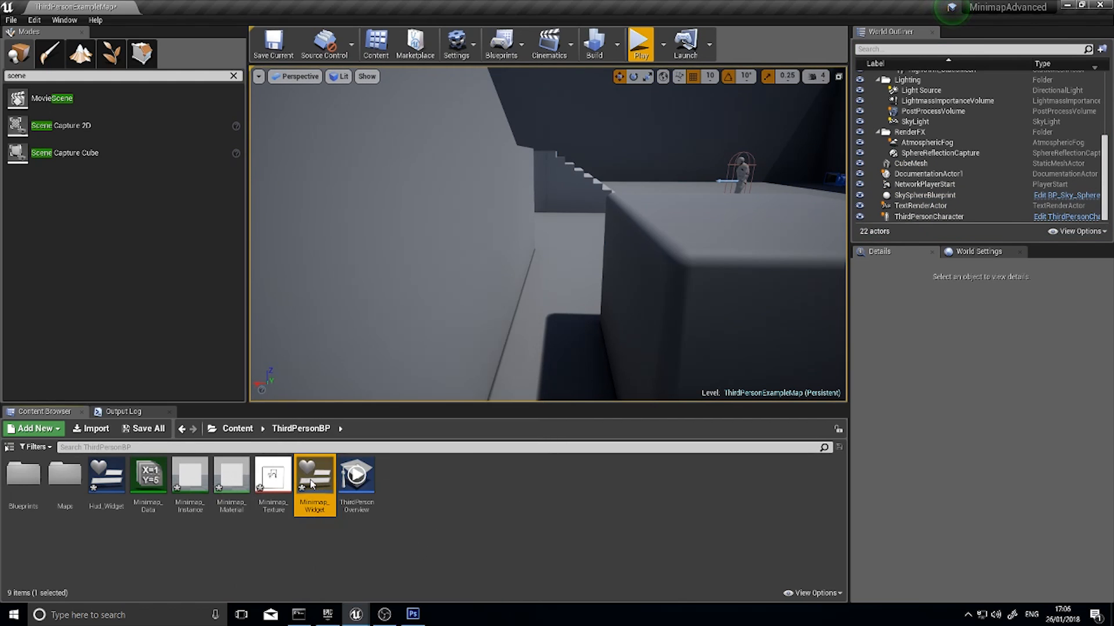
{"action": "double_click", "coordinate": [312, 485]}
{"action": "left_click", "coordinate": [1076, 45]}
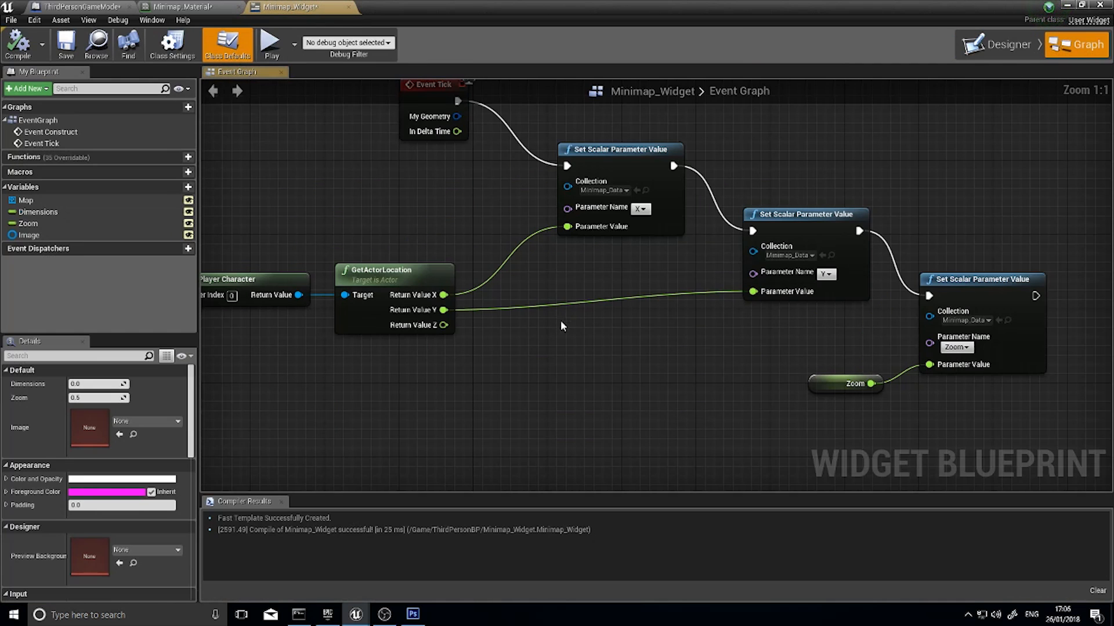
{"action": "right_click_drag", "start_coordinate": [560, 326], "coordinate": [665, 299]}
{"action": "left_click", "coordinate": [64, 235]}
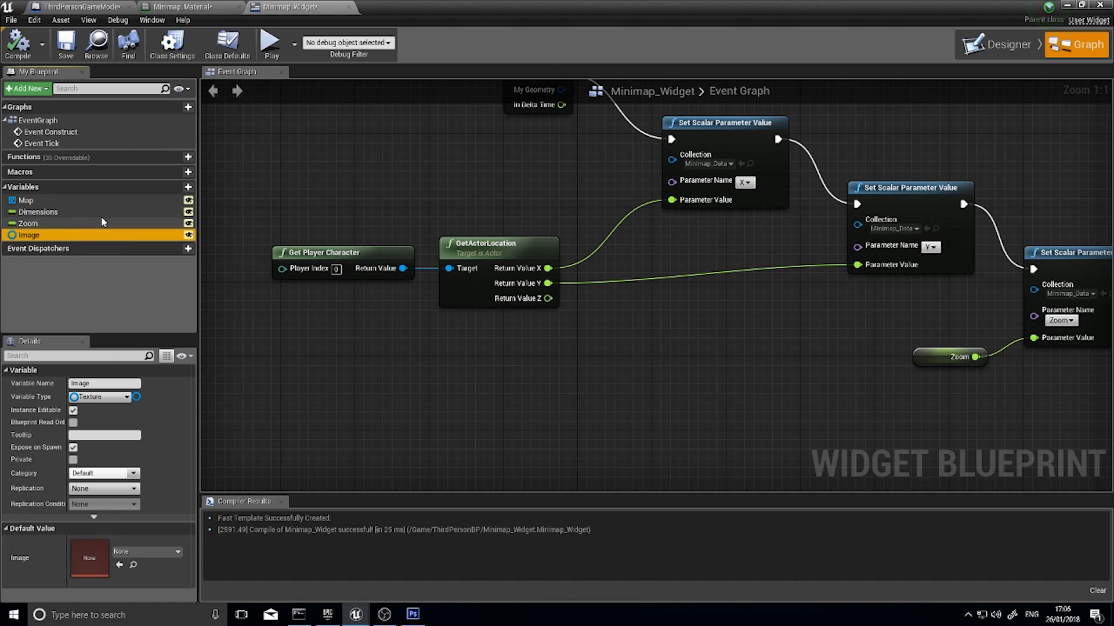
{"action": "left_click", "coordinate": [1066, 6]}
{"action": "double_click", "coordinate": [318, 483]}
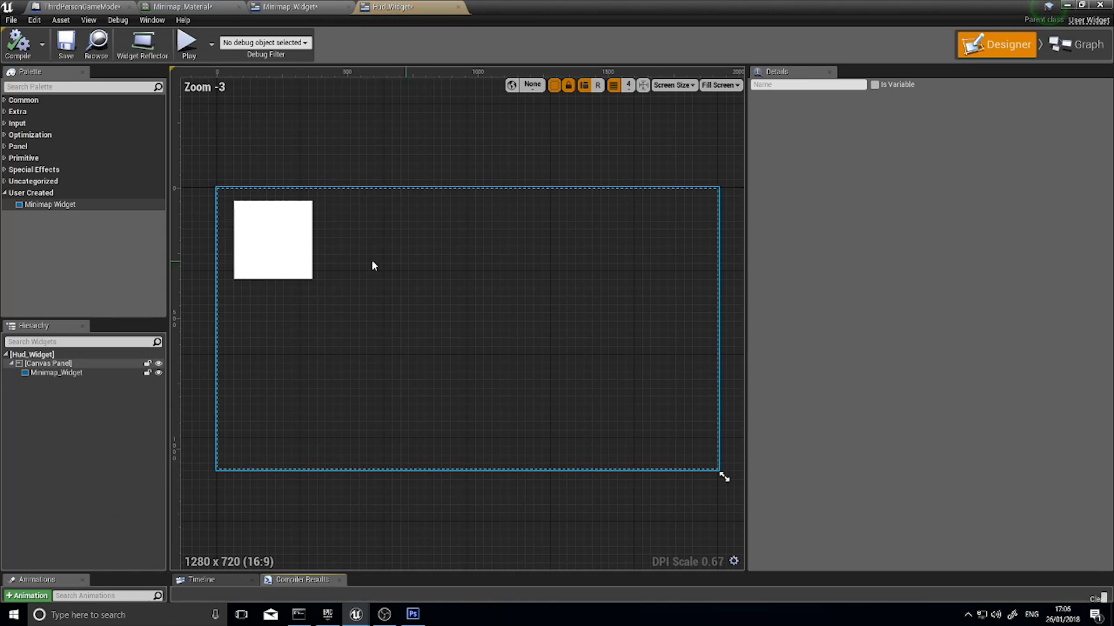
{"action": "left_click", "coordinate": [297, 258]}
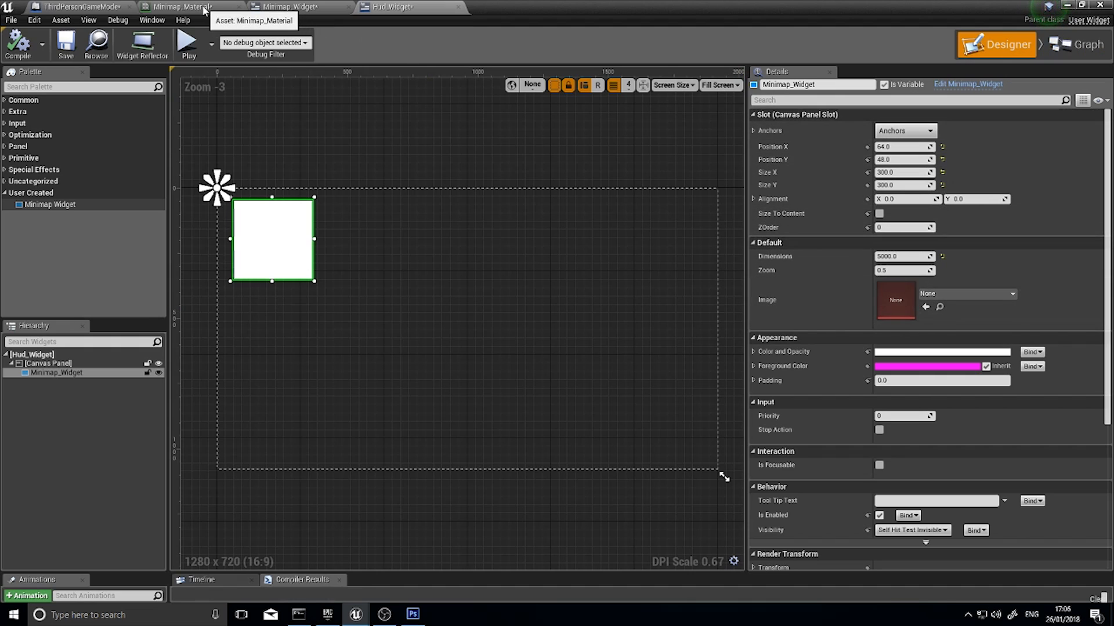
In Minimap_Material, move the result node further from the Clamp node and delete the Texture Sample node
{"action": "left_click", "coordinate": [226, 11]}
{"action": "right_click_drag", "start_coordinate": [860, 224], "coordinate": [522, 331]}
{"action": "right_click_drag", "start_coordinate": [789, 159], "coordinate": [486, 313]}
{"action": "right_click_drag", "start_coordinate": [580, 281], "coordinate": [484, 284]}
{"action": "left_click_drag", "start_coordinate": [771, 193], "coordinate": [836, 193]}
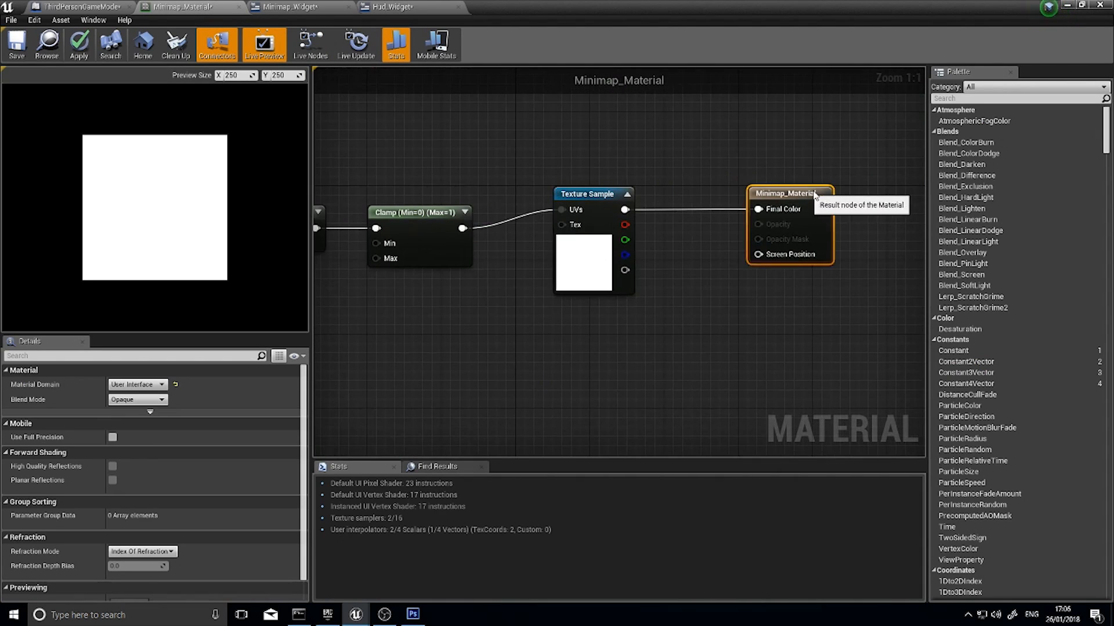
{"action": "left_click", "coordinate": [603, 278]}
{"action": "key", "text": "Delete"}
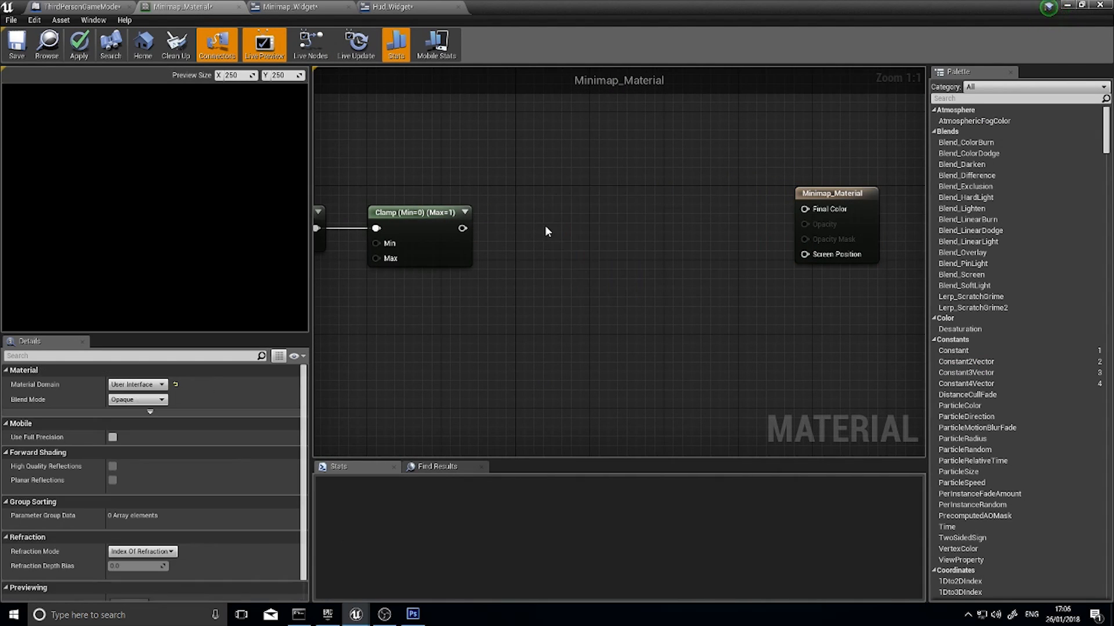
Add a TextureSampleParameter2D node fed by the Clamp output and connect its color output to Final Color
{"action": "left_click_drag", "start_coordinate": [463, 228], "coordinate": [545, 218]}
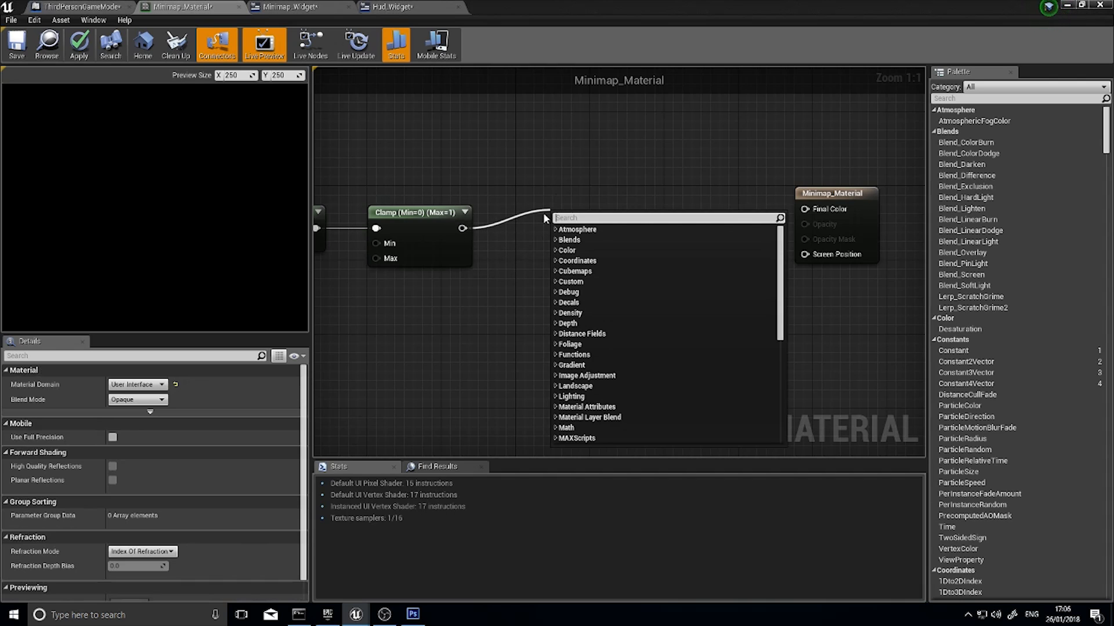
{"action": "type", "text": "parame"}
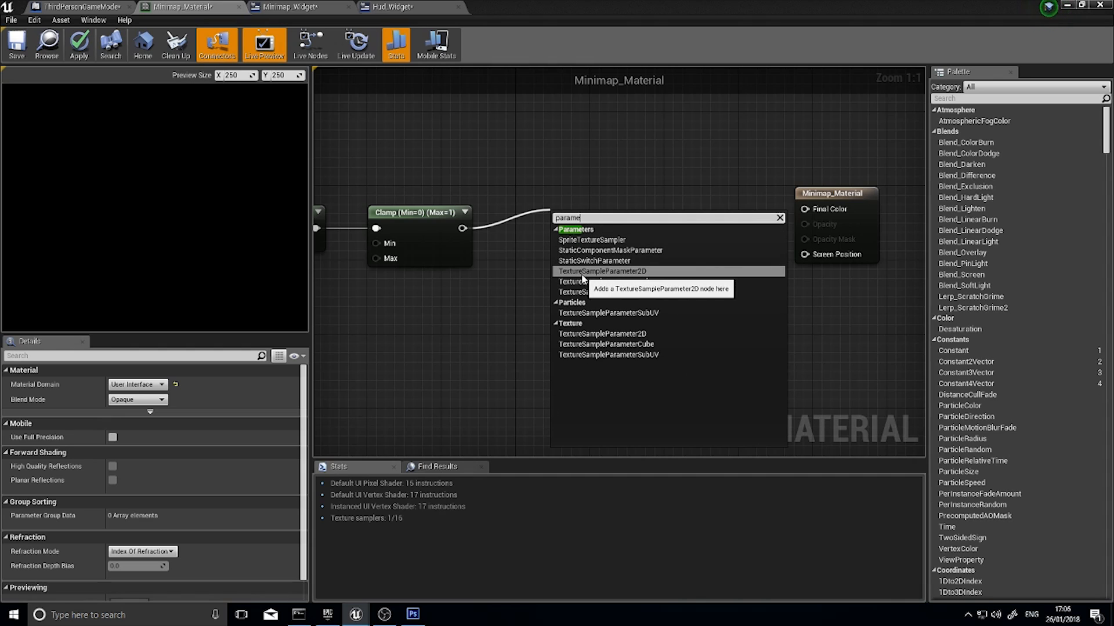
{"action": "left_click", "coordinate": [656, 273]}
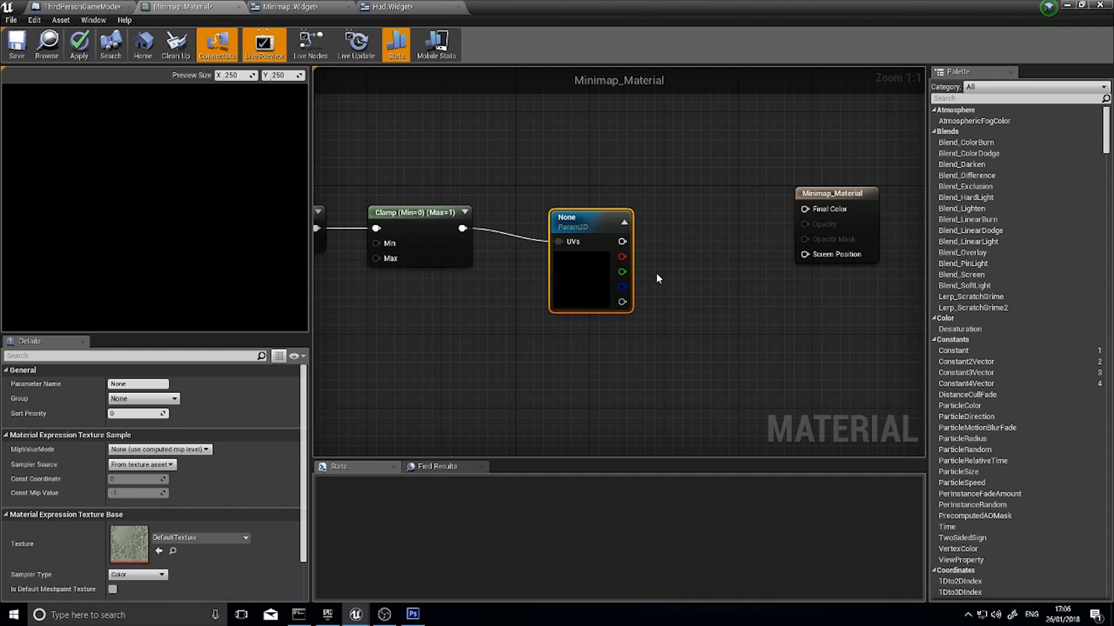
{"action": "left_click_drag", "start_coordinate": [622, 226], "coordinate": [814, 206]}
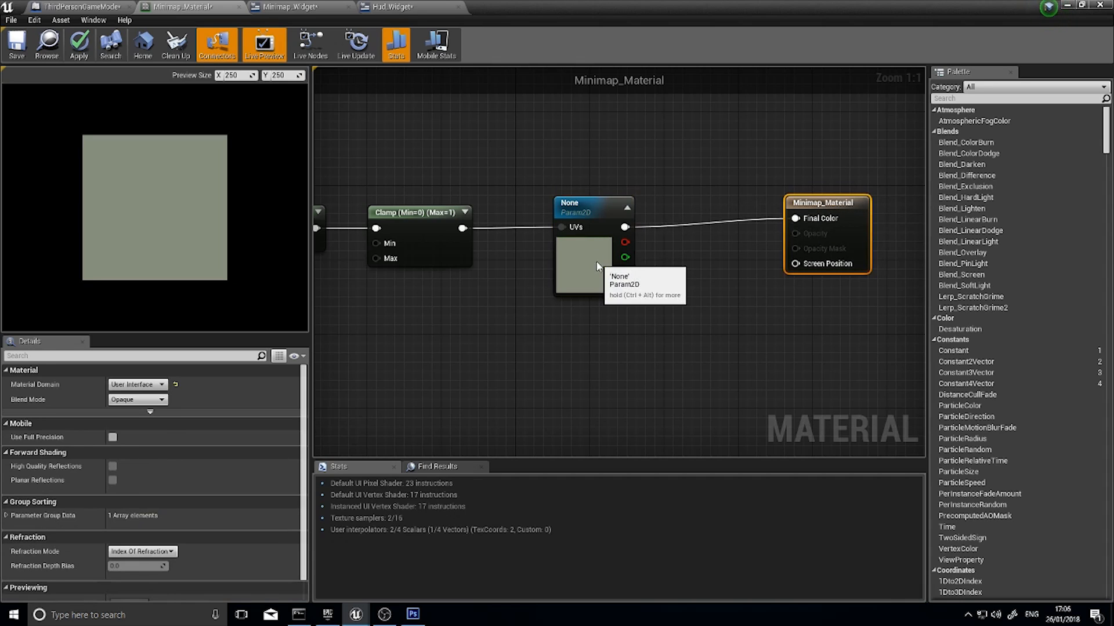
Name the texture parameter MapImage and apply the changes to the material
{"action": "left_click", "coordinate": [583, 204]}
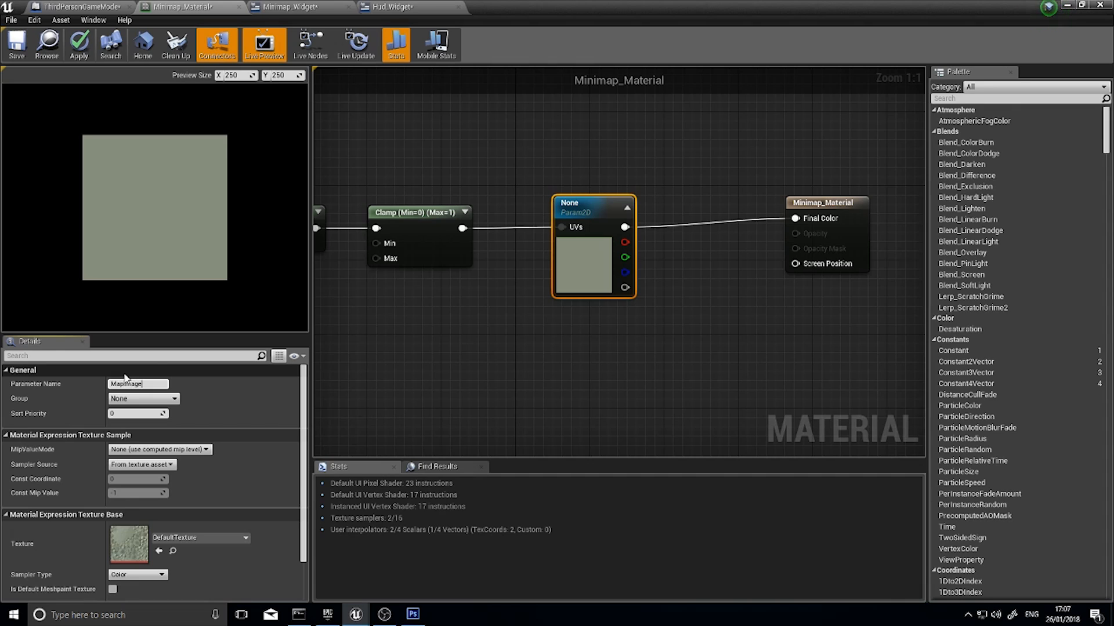
{"action": "left_click", "coordinate": [494, 389]}
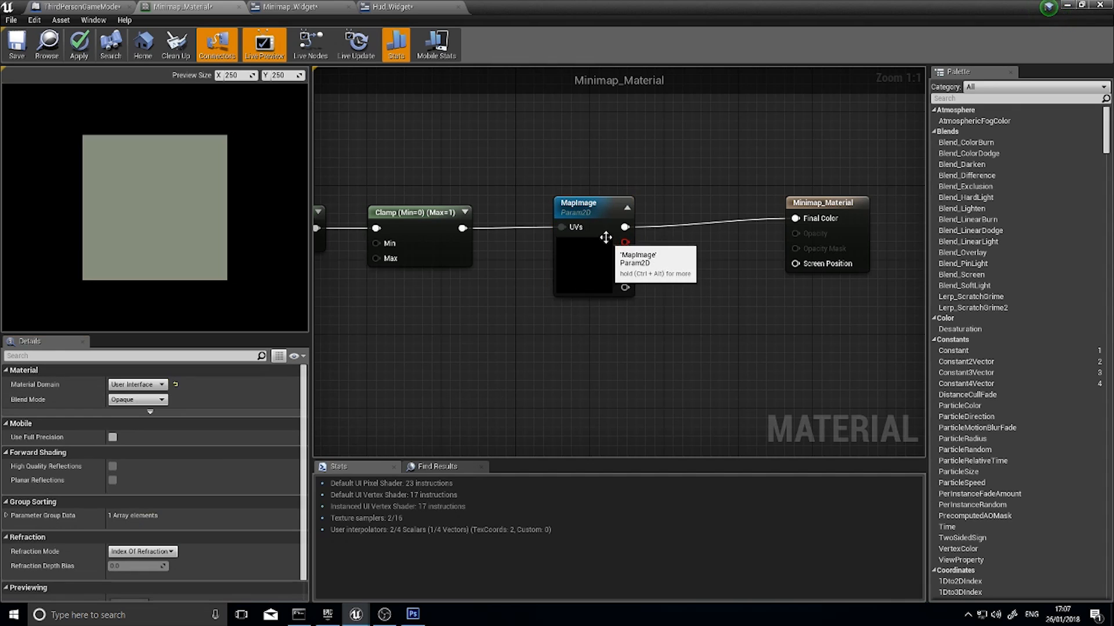
{"action": "left_click", "coordinate": [79, 53]}
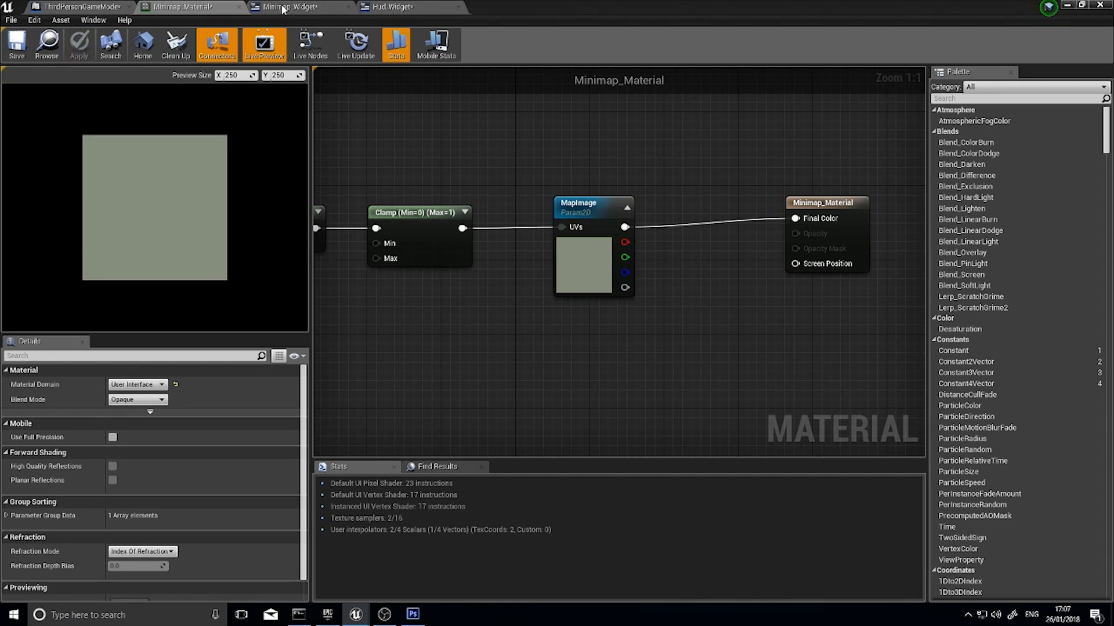
Open Minimap_Instance from the ThirdPersonBP folder to check its texture parameter, and close it again
{"action": "left_click", "coordinate": [1105, 5]}
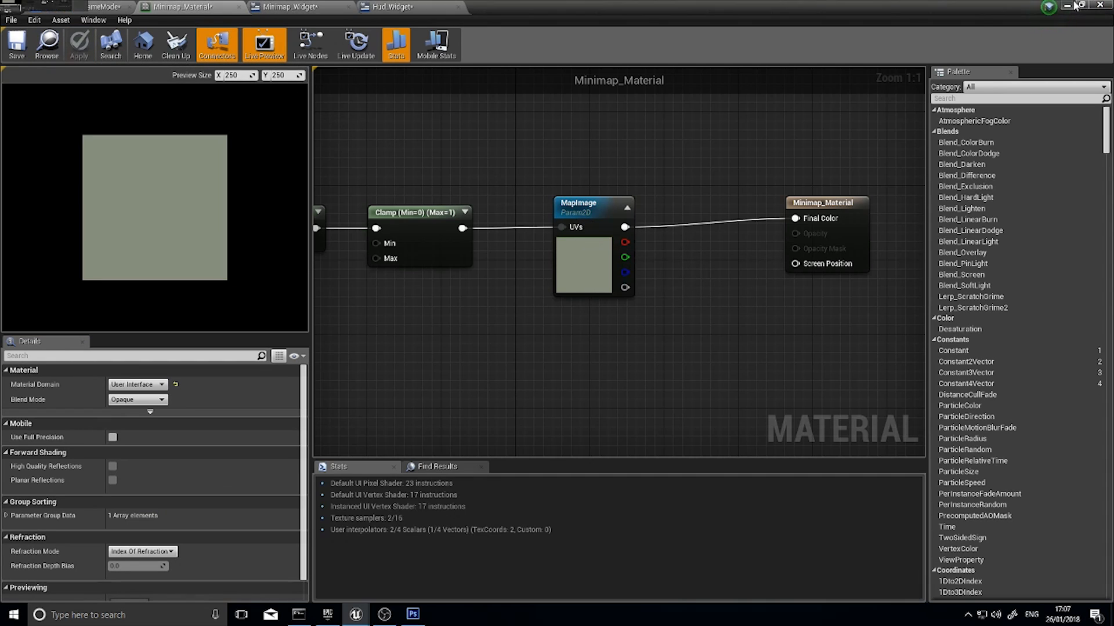
{"action": "left_click", "coordinate": [196, 479]}
{"action": "double_click", "coordinate": [197, 478]}
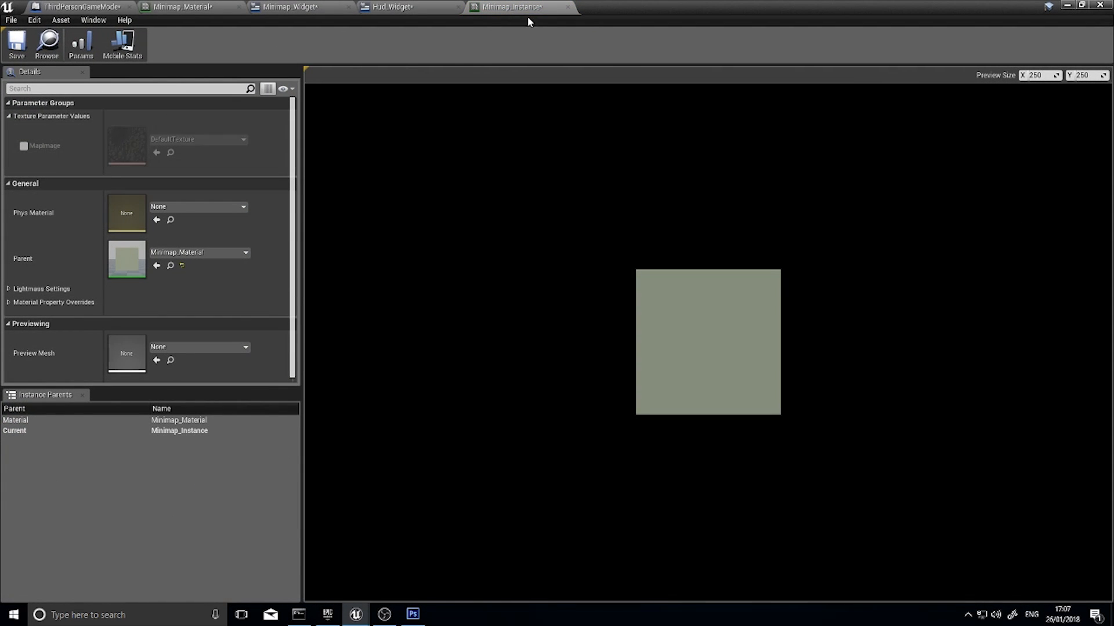
{"action": "left_click", "coordinate": [568, 7]}
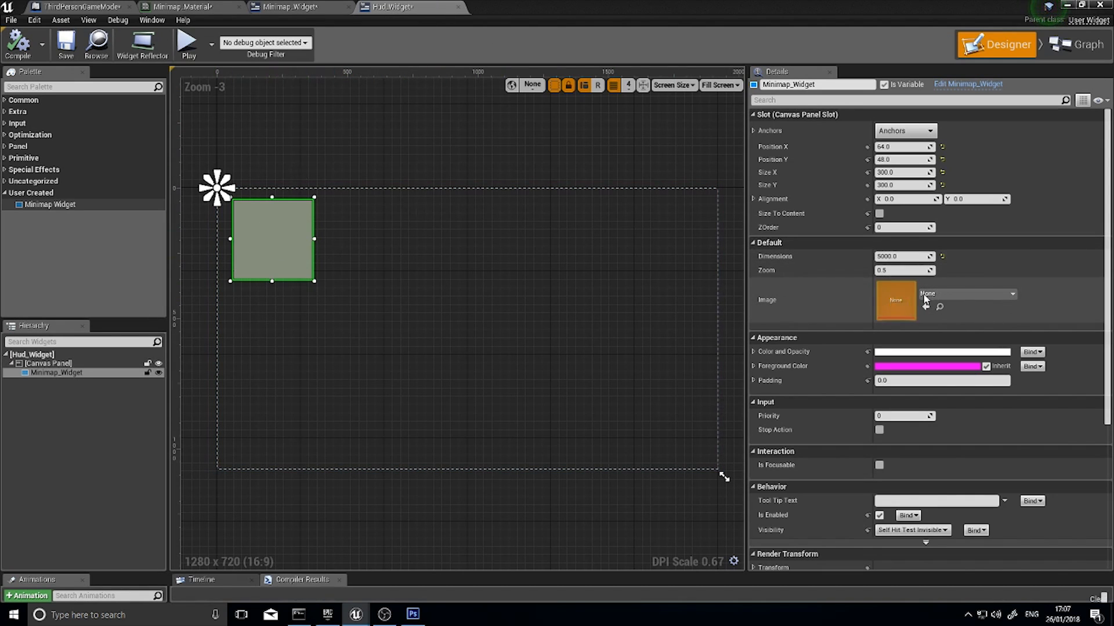
Set the Image of the Minimap_Widget inside Hud_Widget to Minimap_Texture and return to the level editor
{"action": "left_click", "coordinate": [896, 310]}
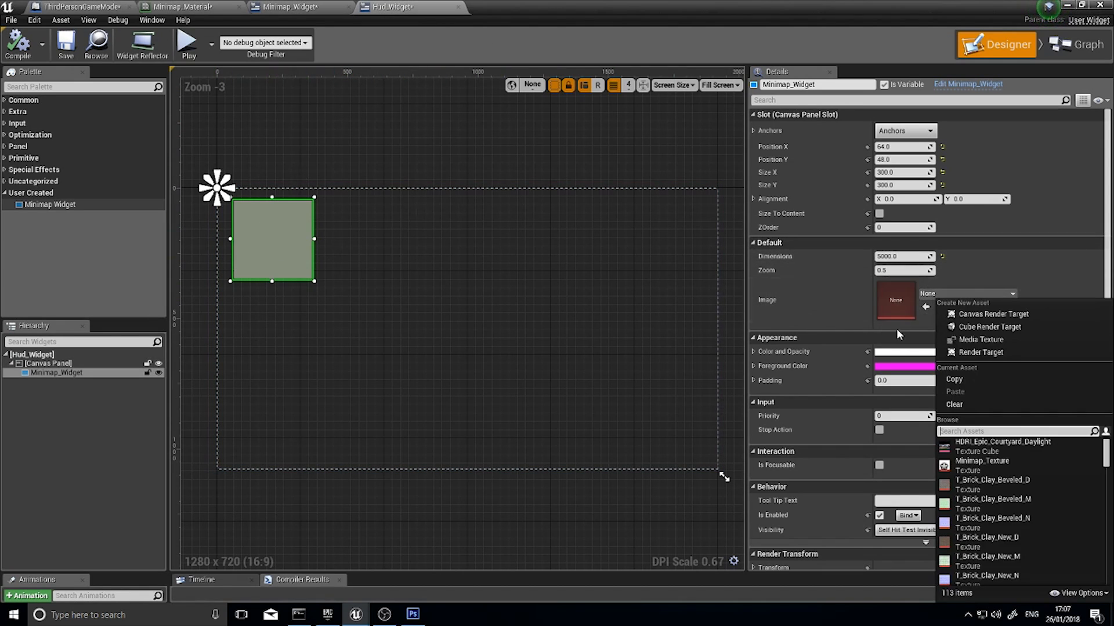
{"action": "left_click", "coordinate": [987, 465]}
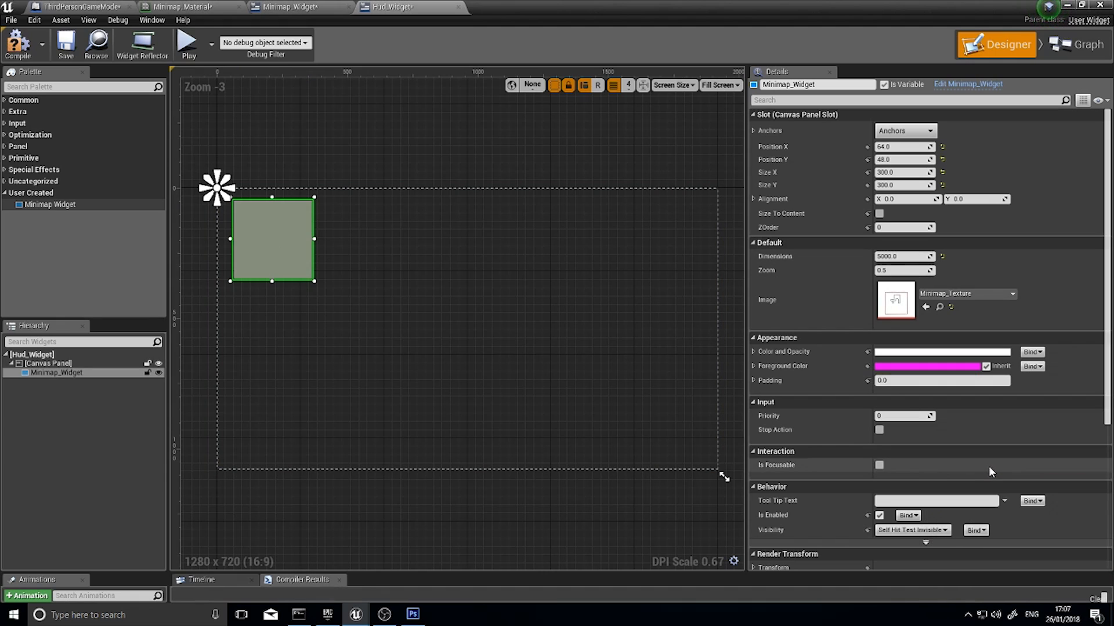
{"action": "left_click", "coordinate": [1069, 5]}
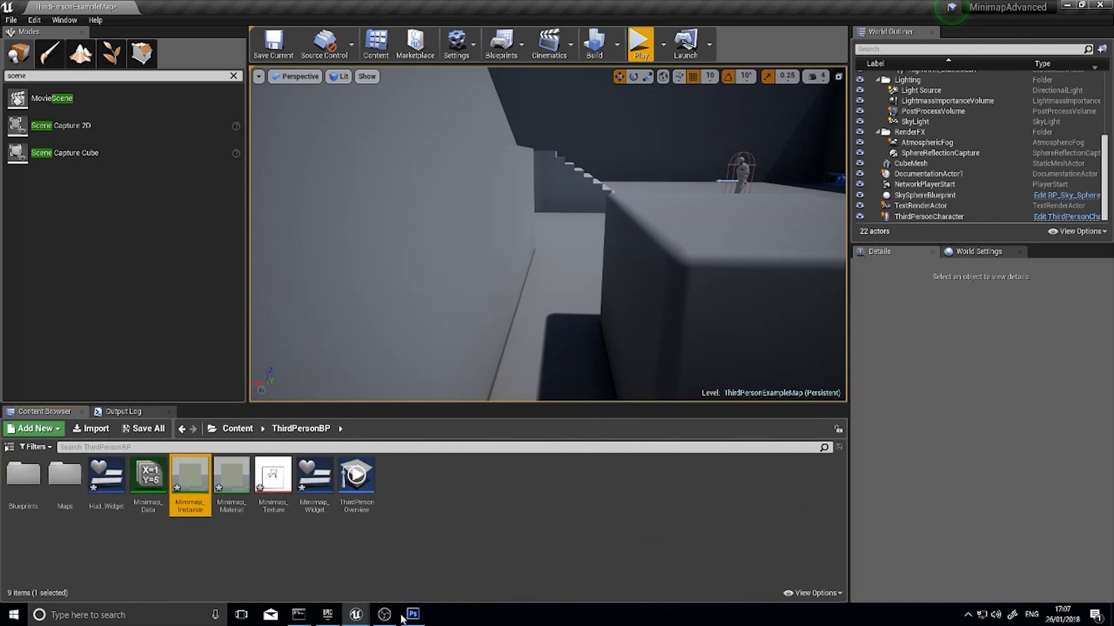
Open the event graph of Minimap_Widget at the last Set Scalar Parameter Value node of the construct chain
{"action": "double_click", "coordinate": [315, 477]}
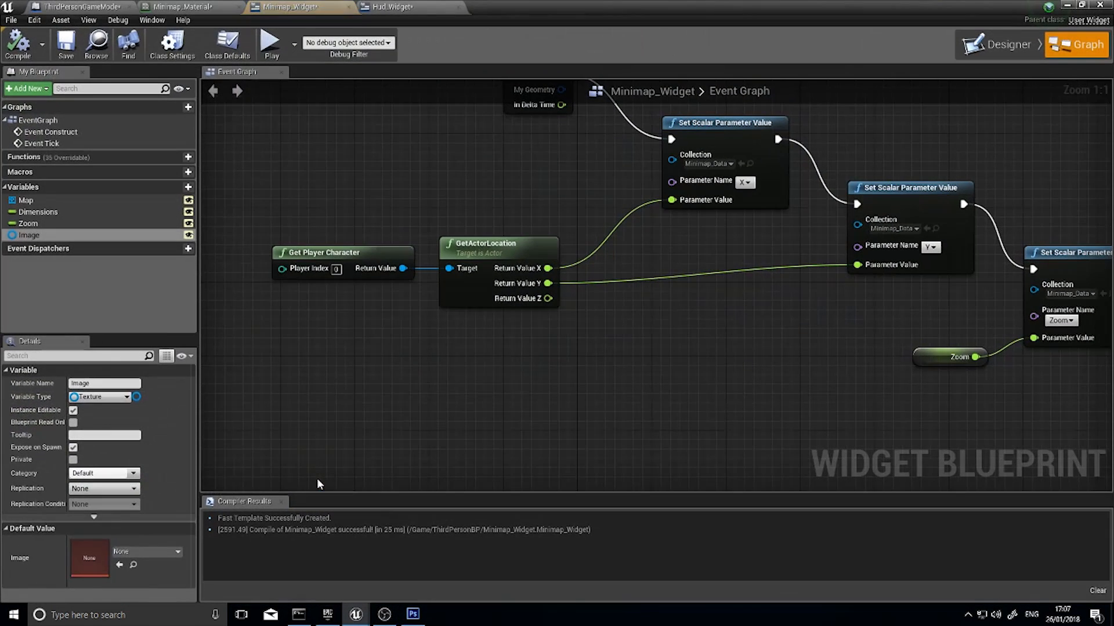
{"action": "left_click", "coordinate": [377, 6]}
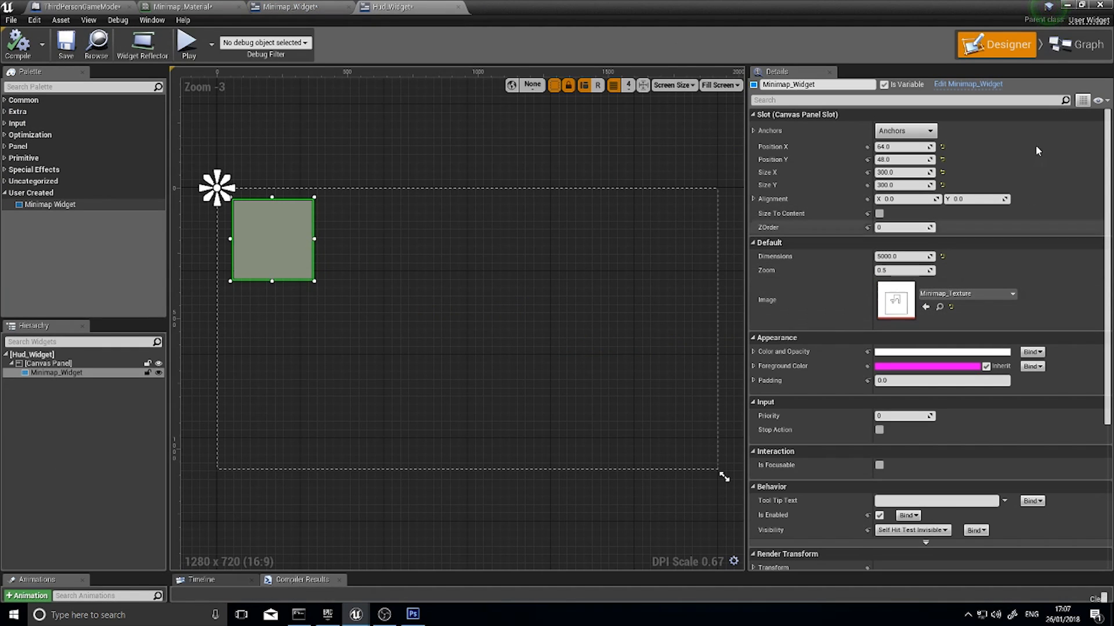
{"action": "left_click", "coordinate": [332, 6]}
{"action": "right_click_drag", "start_coordinate": [530, 250], "coordinate": [432, 338]}
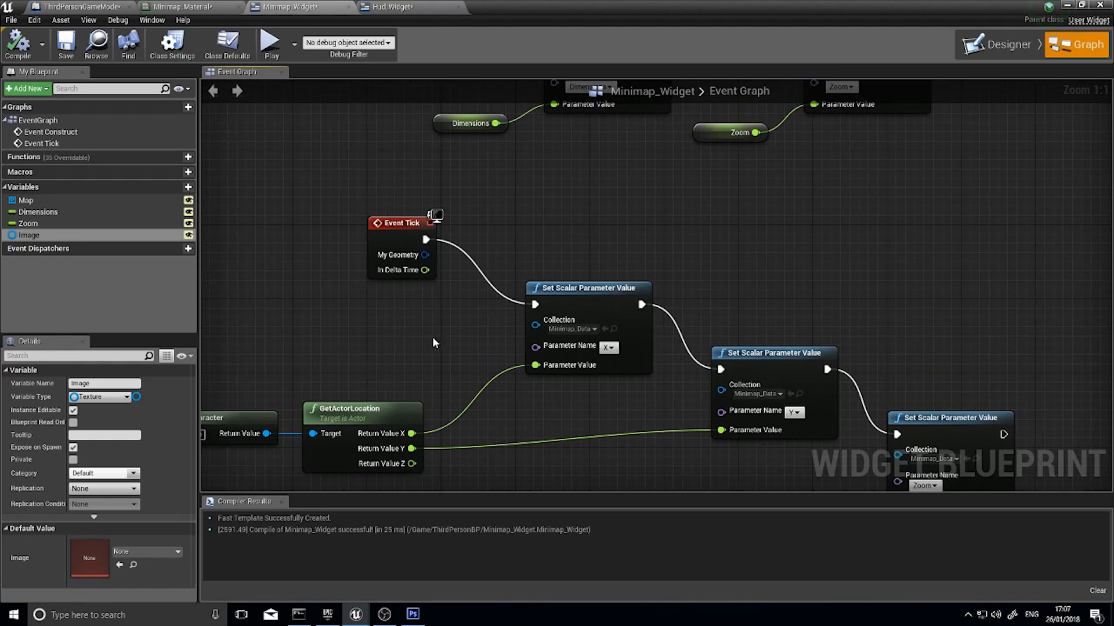
{"action": "left_click", "coordinate": [993, 46]}
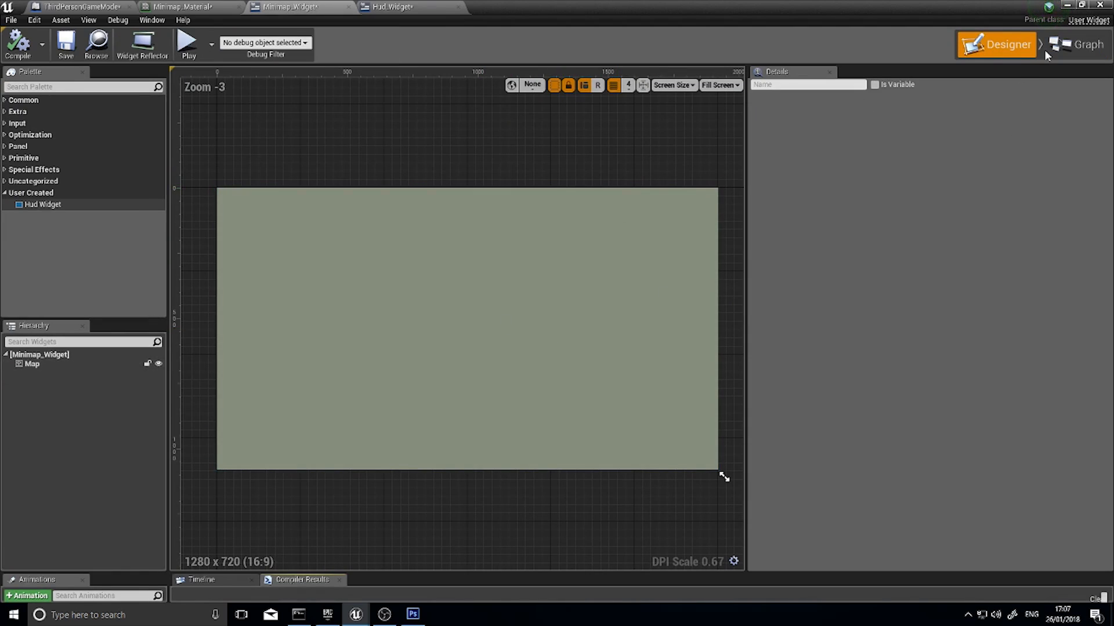
{"action": "left_click", "coordinate": [1067, 47]}
{"action": "right_click_drag", "start_coordinate": [596, 423], "coordinate": [411, 400]}
{"action": "right_click_drag", "start_coordinate": [659, 255], "coordinate": [546, 412]}
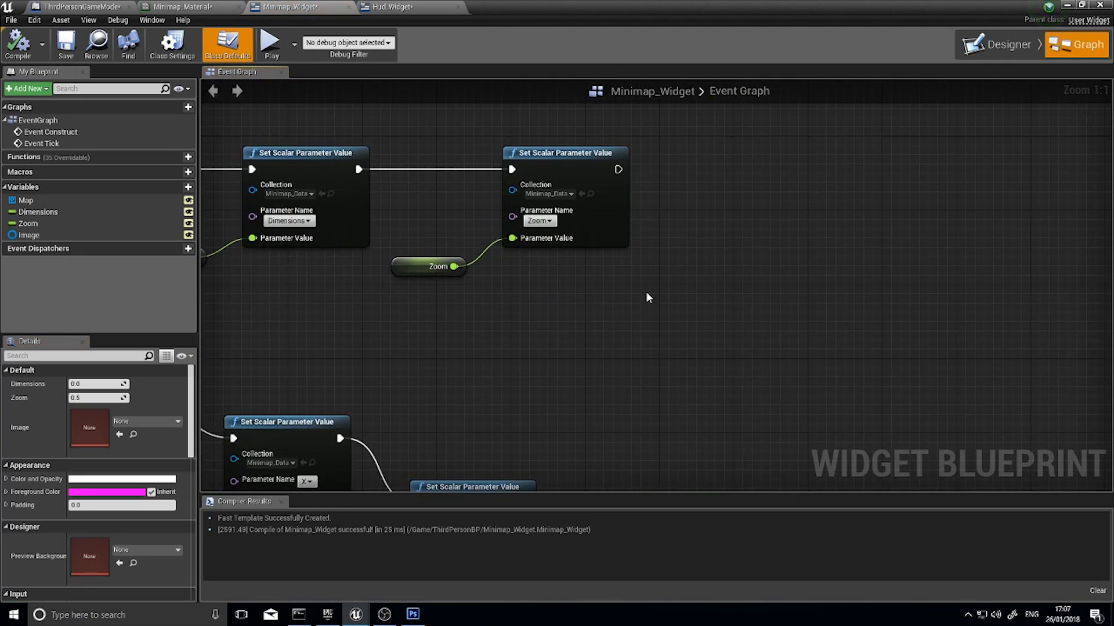
{"action": "right_click_drag", "start_coordinate": [250, 157], "coordinate": [414, 210]}
{"action": "right_click_drag", "start_coordinate": [839, 290], "coordinate": [695, 316]}
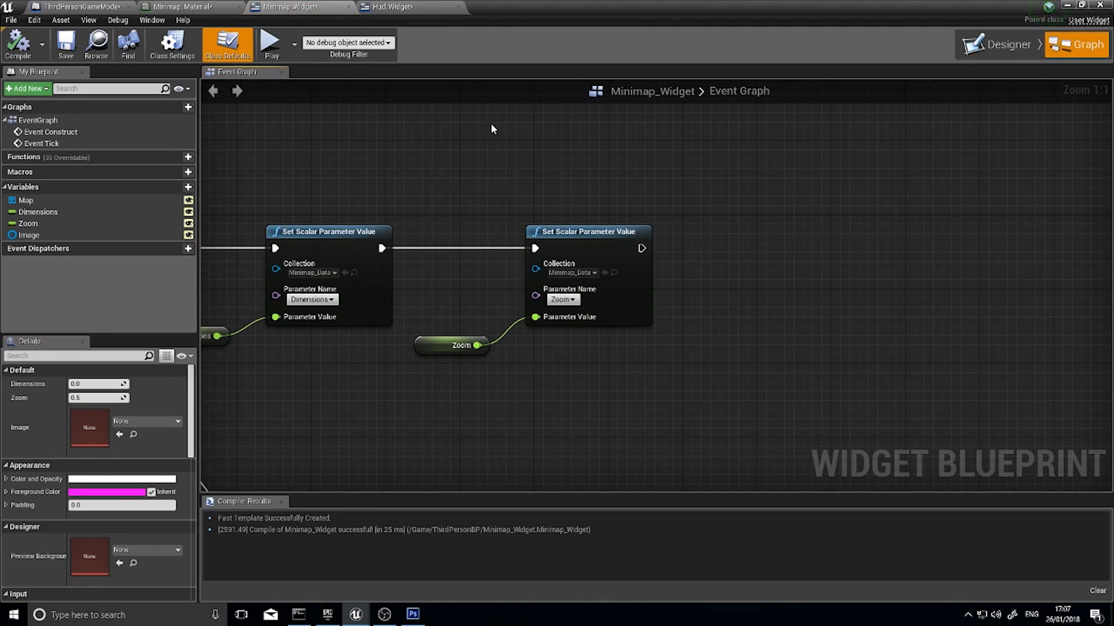
{"action": "left_click", "coordinate": [137, 235]}
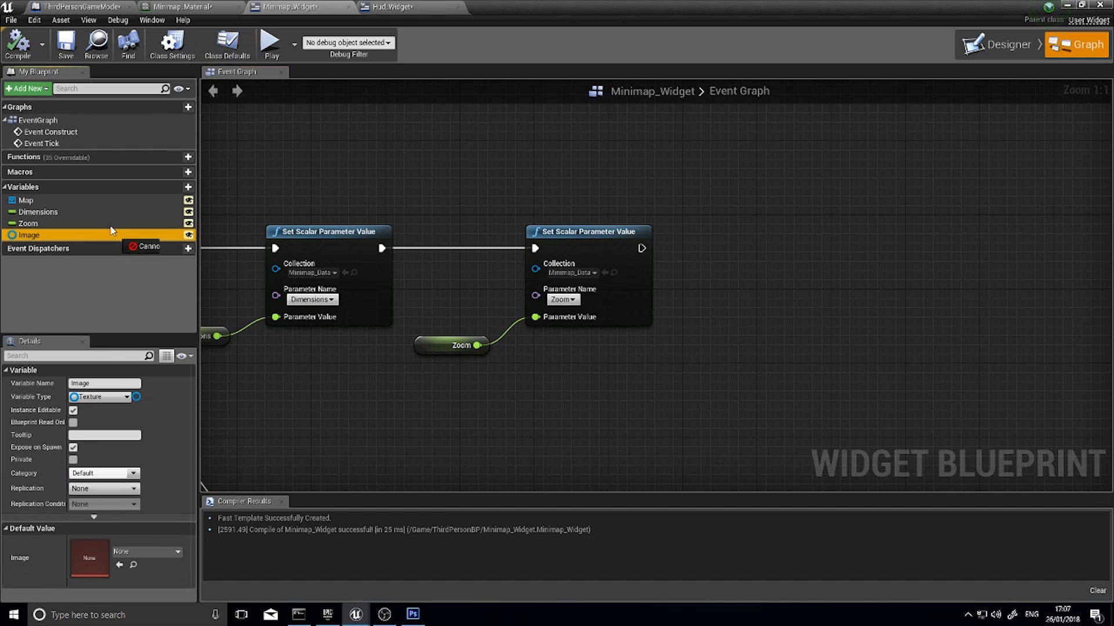
{"action": "left_click", "coordinate": [41, 201]}
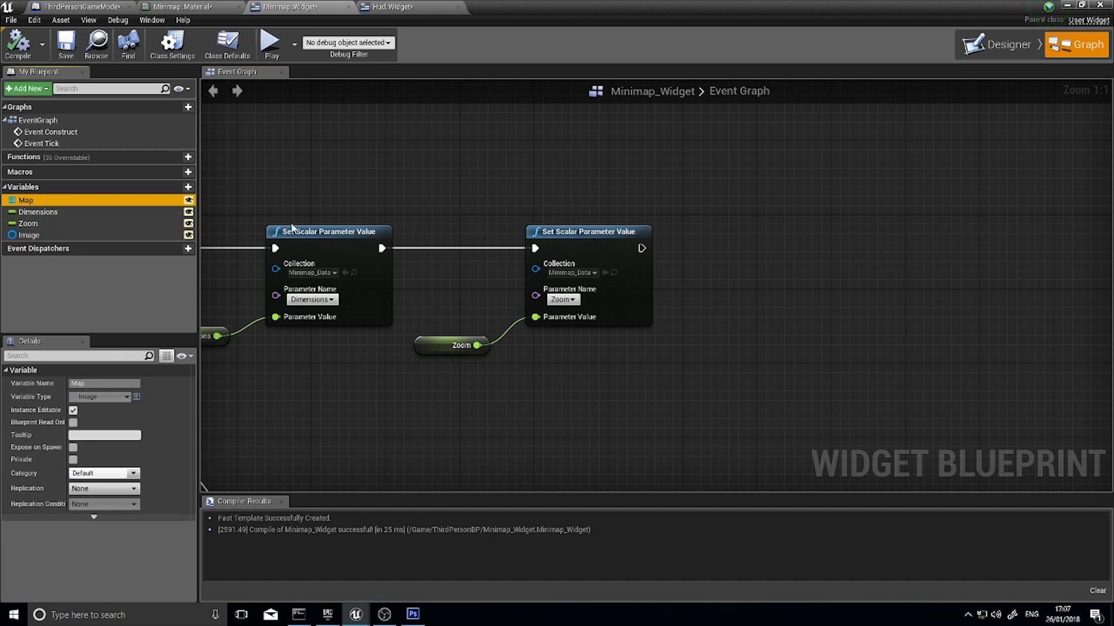
{"action": "right_click_drag", "start_coordinate": [364, 351], "coordinate": [473, 332]}
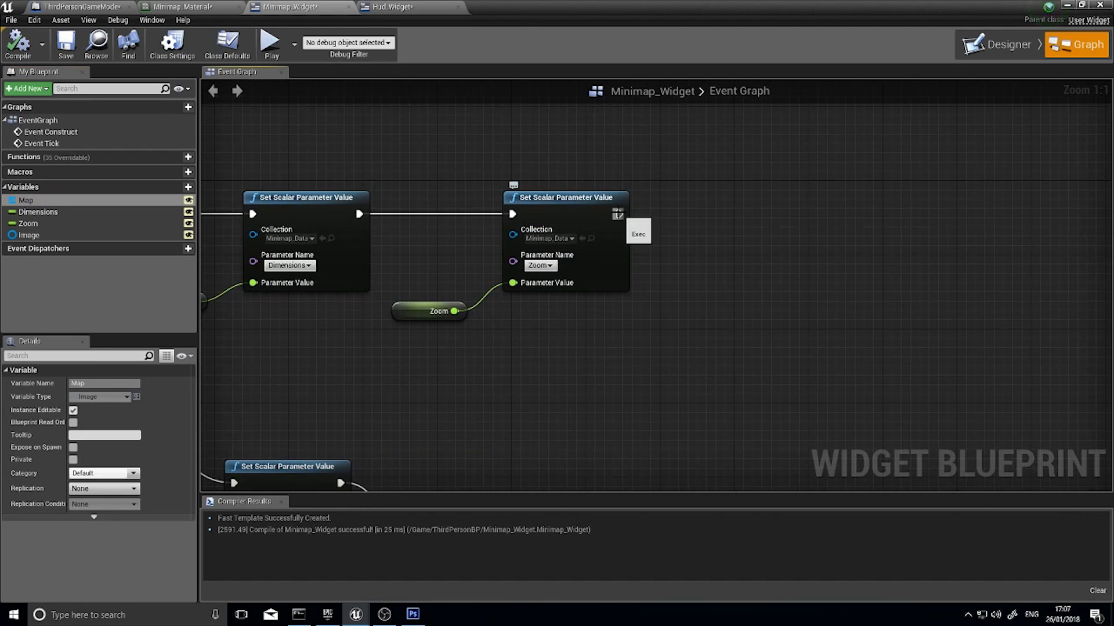
{"action": "left_click_drag", "start_coordinate": [618, 214], "coordinate": [717, 212]}
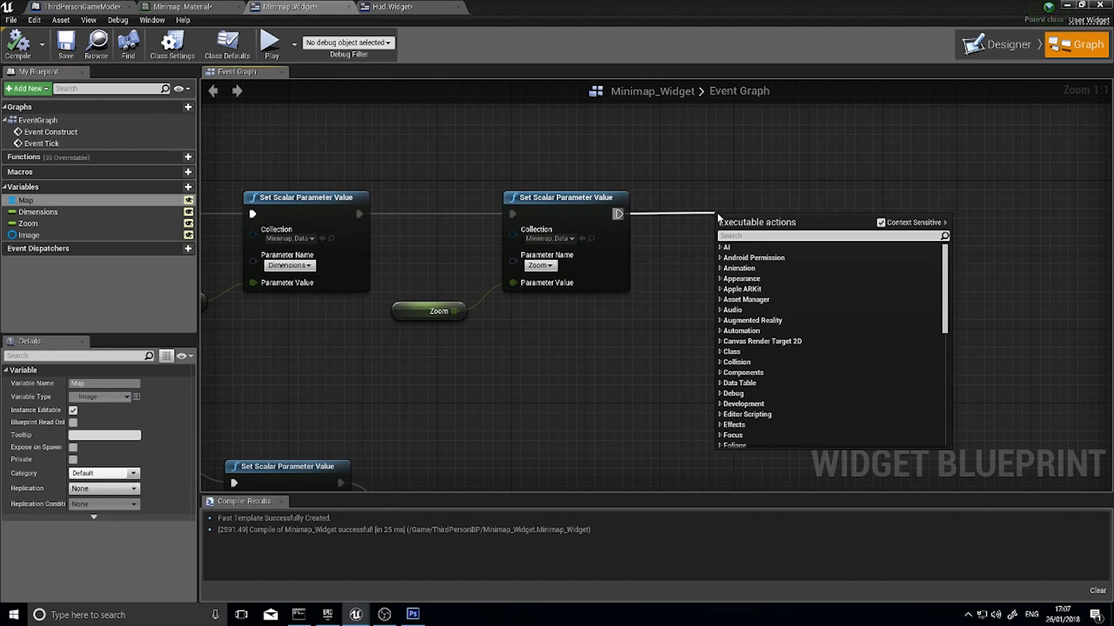
{"action": "left_click", "coordinate": [686, 310]}
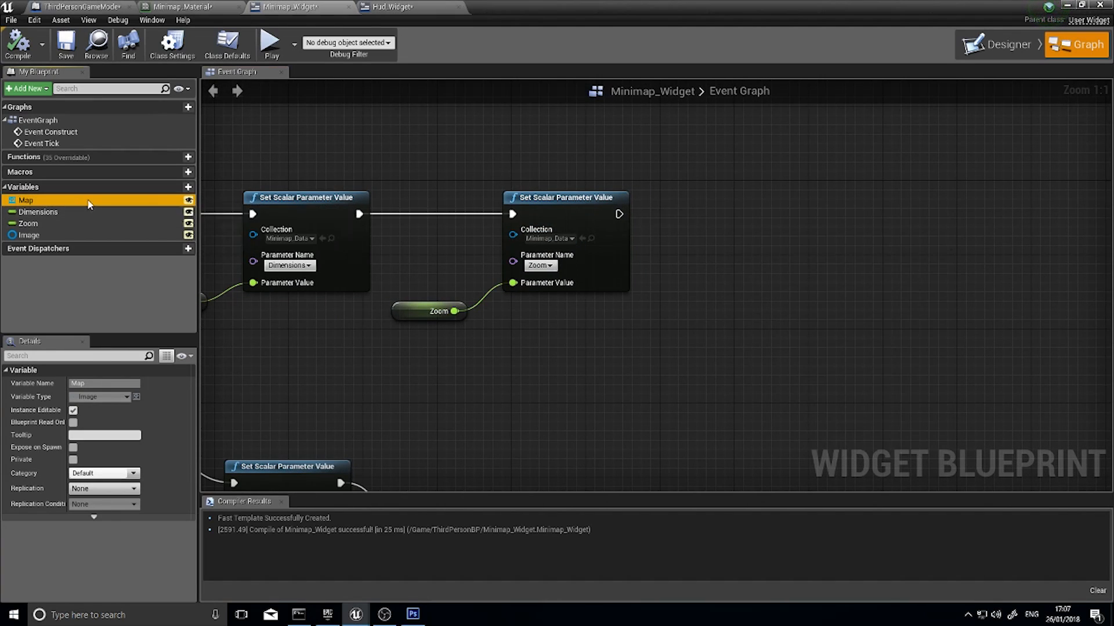
Place a getter for the Map variable and add a Get Dynamic Material node targeting it
{"action": "left_click_drag", "start_coordinate": [684, 258], "coordinate": [685, 261]}
{"action": "left_click", "coordinate": [707, 264]}
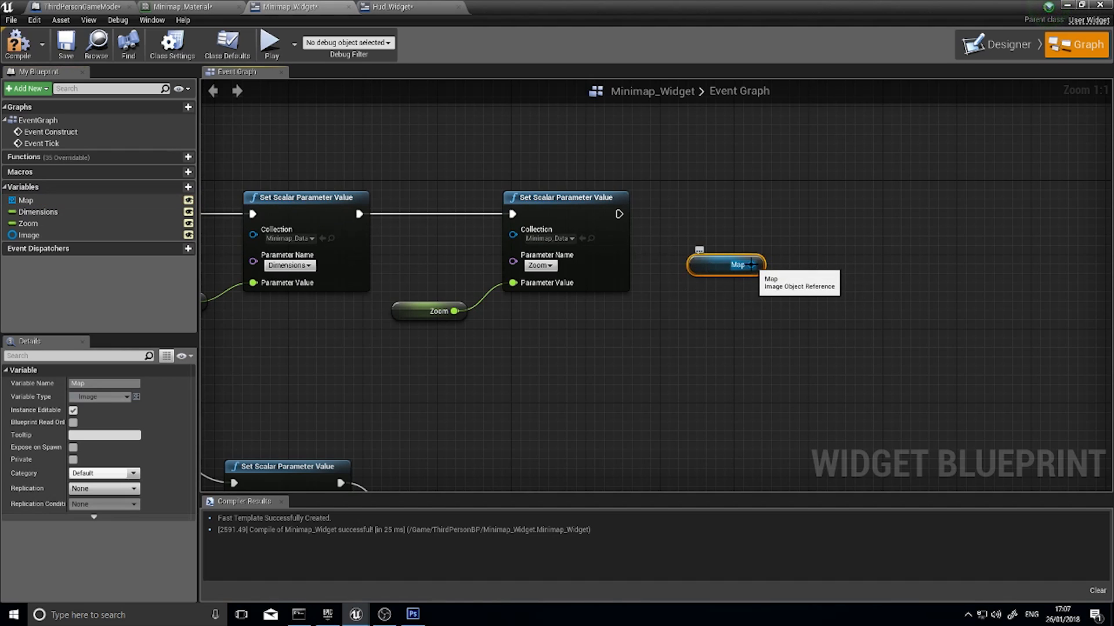
{"action": "left_click_drag", "start_coordinate": [753, 265], "coordinate": [792, 225]}
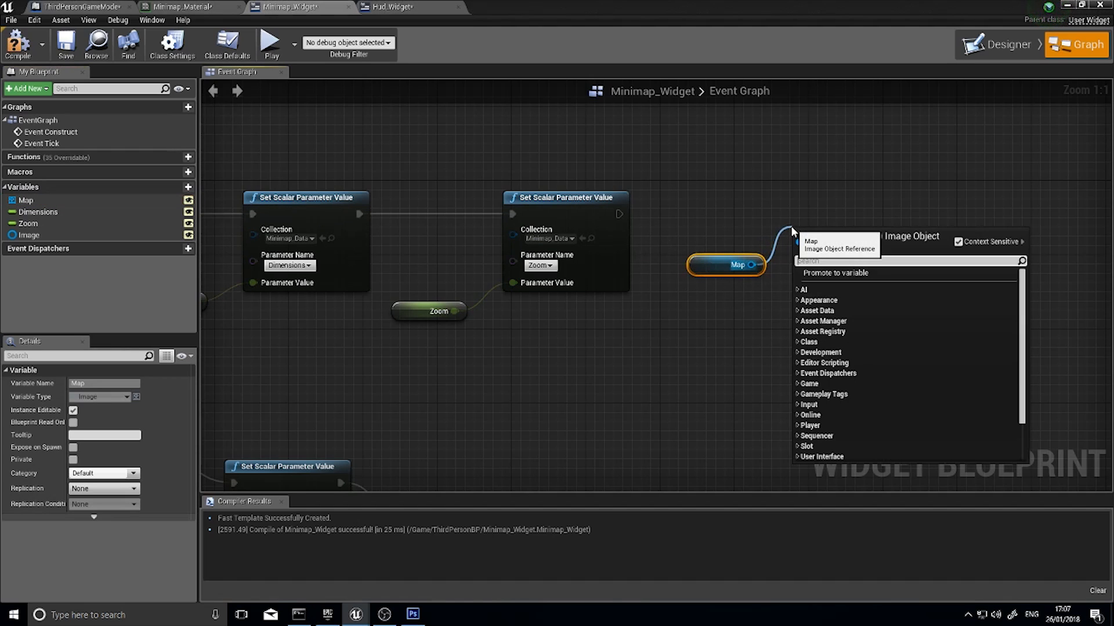
{"action": "type", "text": "get dyna"}
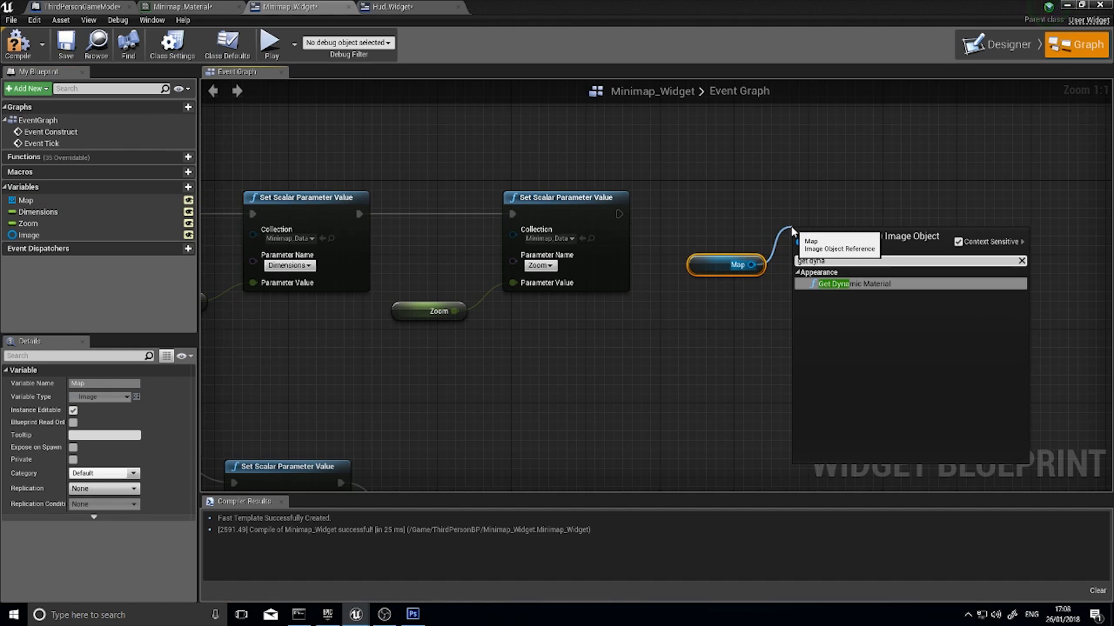
{"action": "key", "text": "Return"}
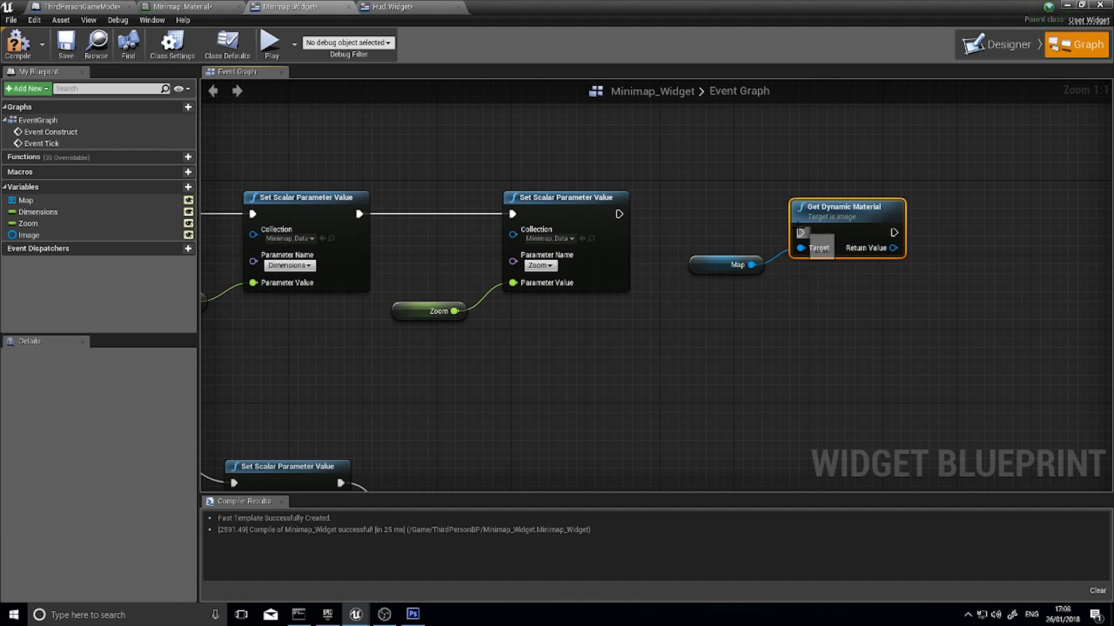
Connect Get Dynamic Material's execution after the construct chain's Zoom Set Scalar Parameter Value node and align it and the Map getter
{"action": "left_click_drag", "start_coordinate": [801, 233], "coordinate": [619, 214]}
{"action": "left_click_drag", "start_coordinate": [861, 208], "coordinate": [852, 195]}
{"action": "left_click_drag", "start_coordinate": [711, 266], "coordinate": [692, 259]}
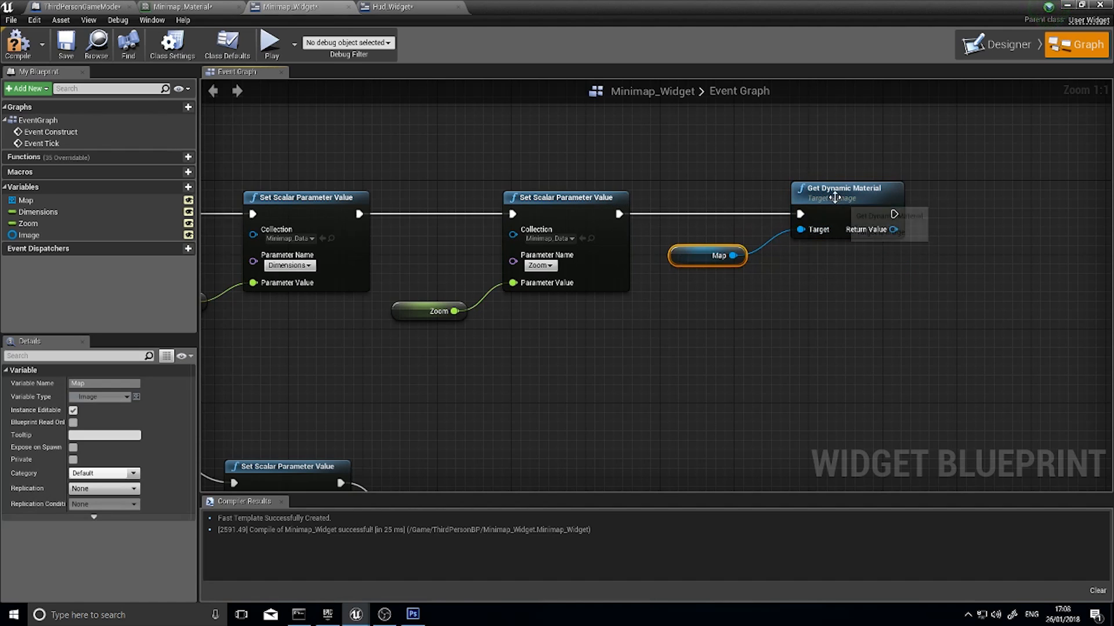
{"action": "left_click", "coordinate": [865, 221]}
Promote Get Dynamic Material's Return Value to a variable named MapInstance and align its SET node
{"action": "right_click_drag", "start_coordinate": [892, 278], "coordinate": [507, 279]}
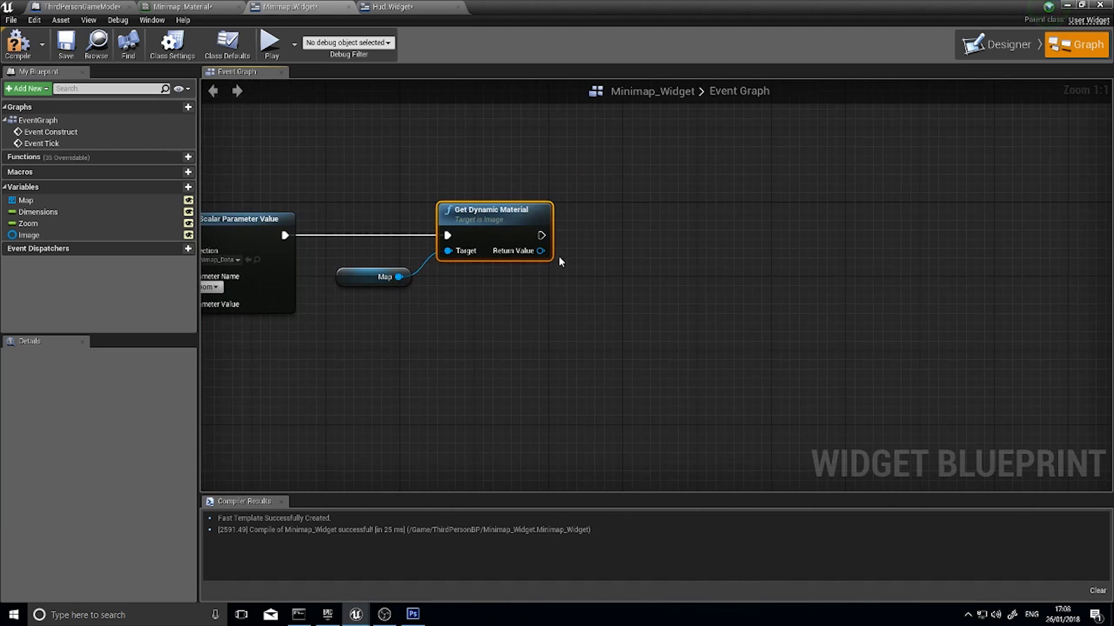
{"action": "left_click_drag", "start_coordinate": [540, 250], "coordinate": [625, 255]}
{"action": "left_click", "coordinate": [687, 300]}
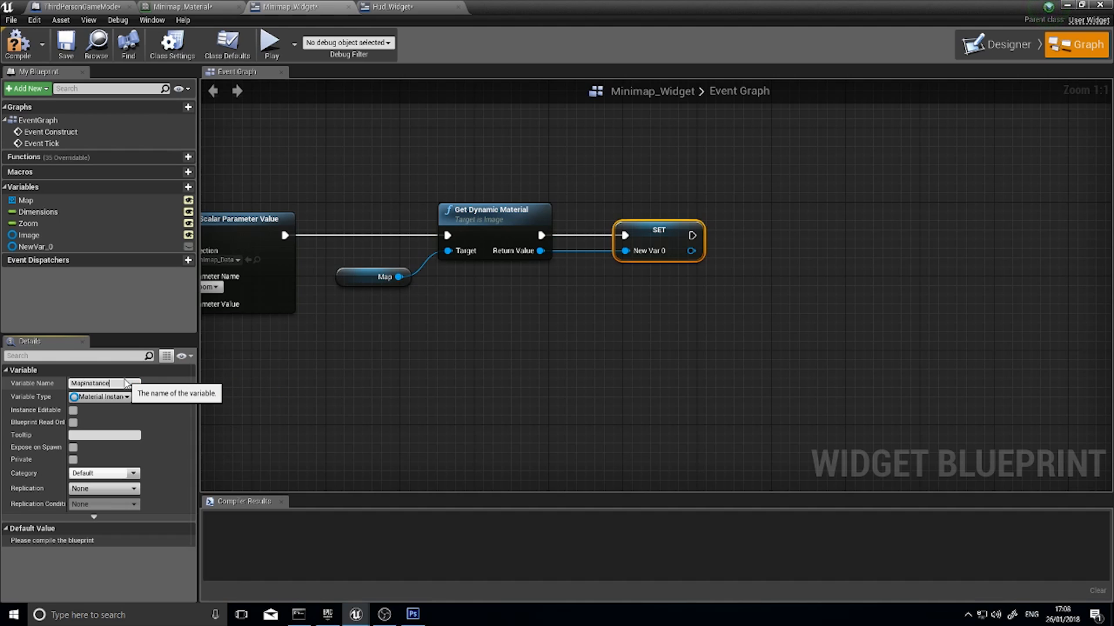
{"action": "key", "text": "Return"}
{"action": "left_click_drag", "start_coordinate": [622, 234], "coordinate": [594, 234]}
Add a Set Texture Parameter Value node targeting the Map Instance output and line it up after the SET node
{"action": "right_click_drag", "start_coordinate": [711, 277], "coordinate": [576, 296]}
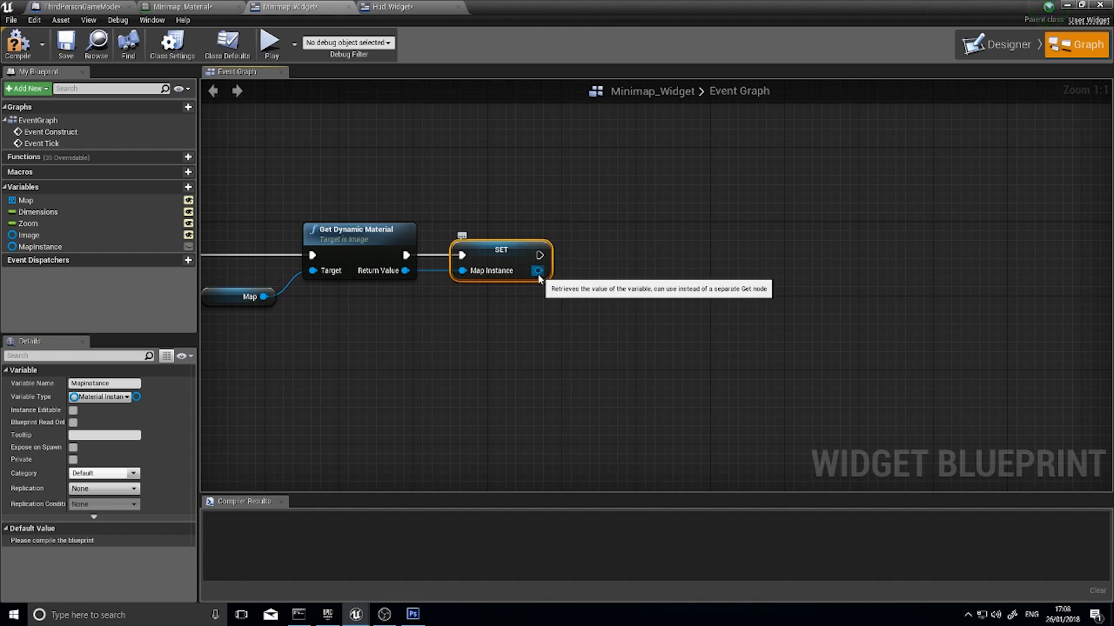
{"action": "left_click_drag", "start_coordinate": [539, 276], "coordinate": [593, 273]}
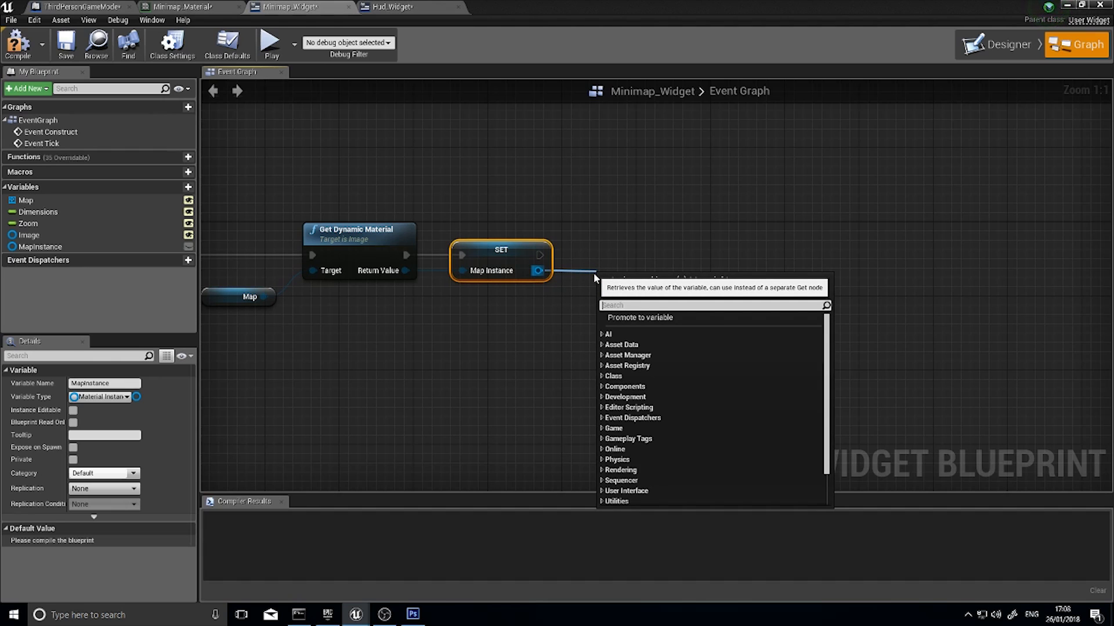
{"action": "type", "text": "set"}
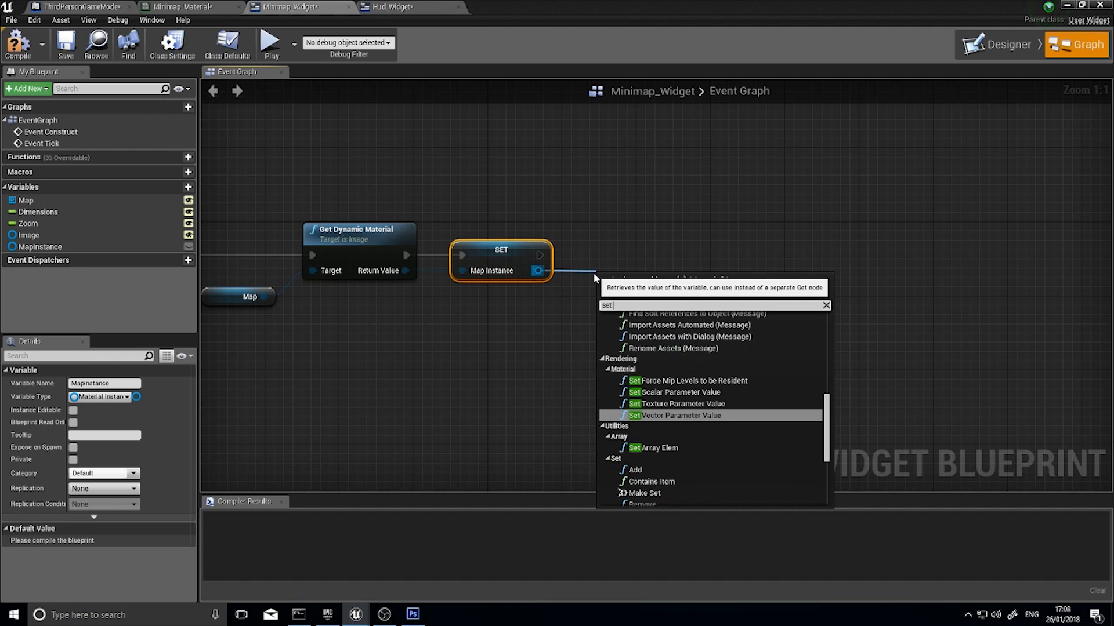
{"action": "type", "text": " para"}
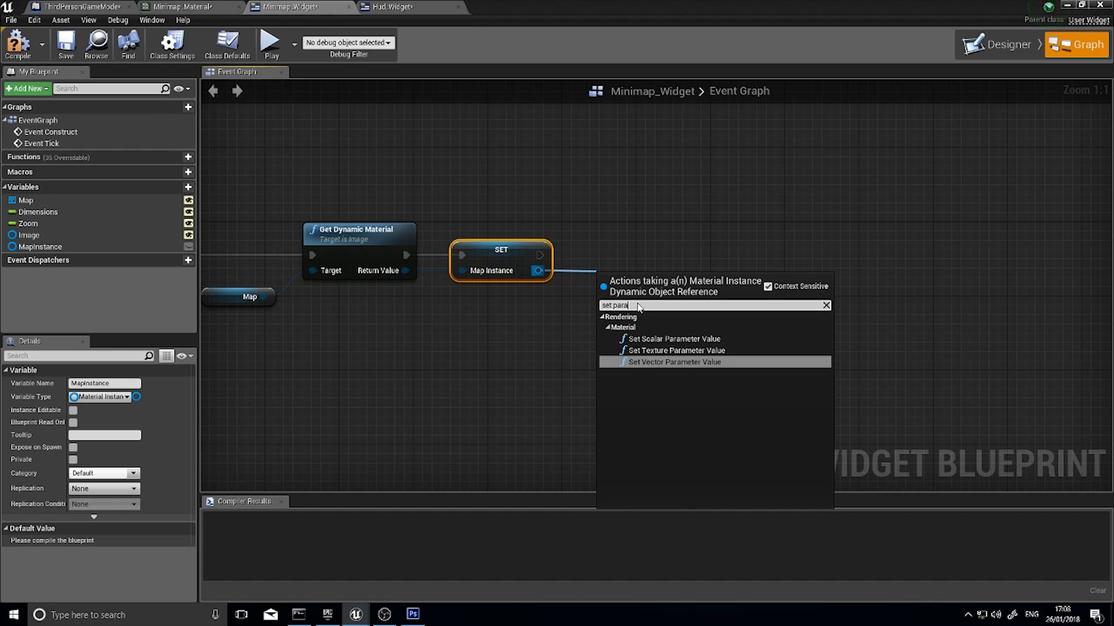
{"action": "left_click", "coordinate": [691, 353]}
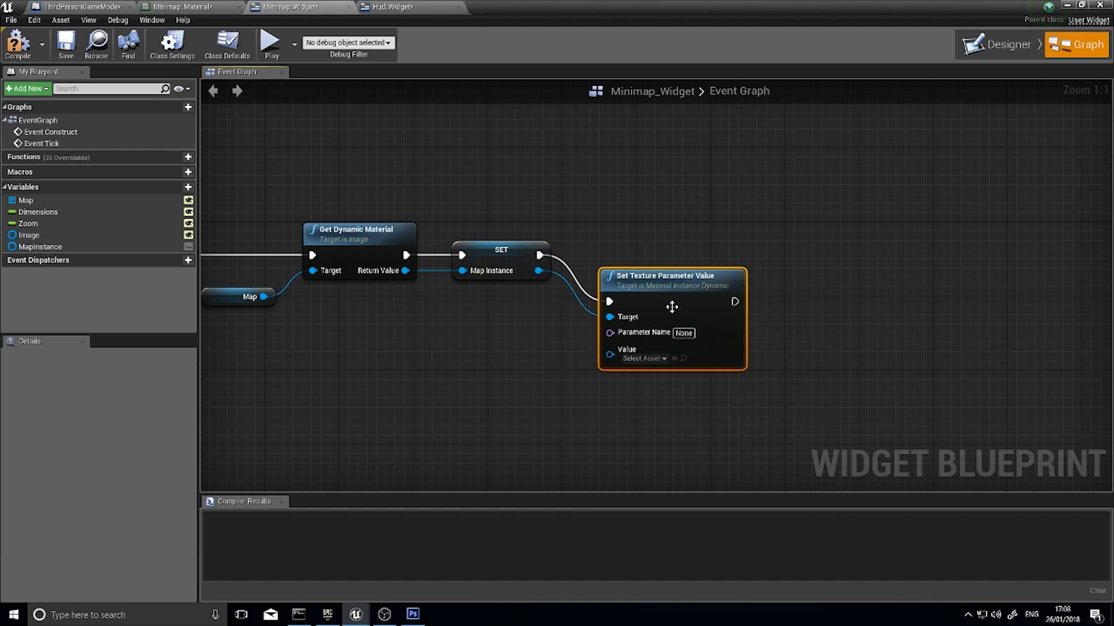
{"action": "left_click_drag", "start_coordinate": [666, 285], "coordinate": [681, 239]}
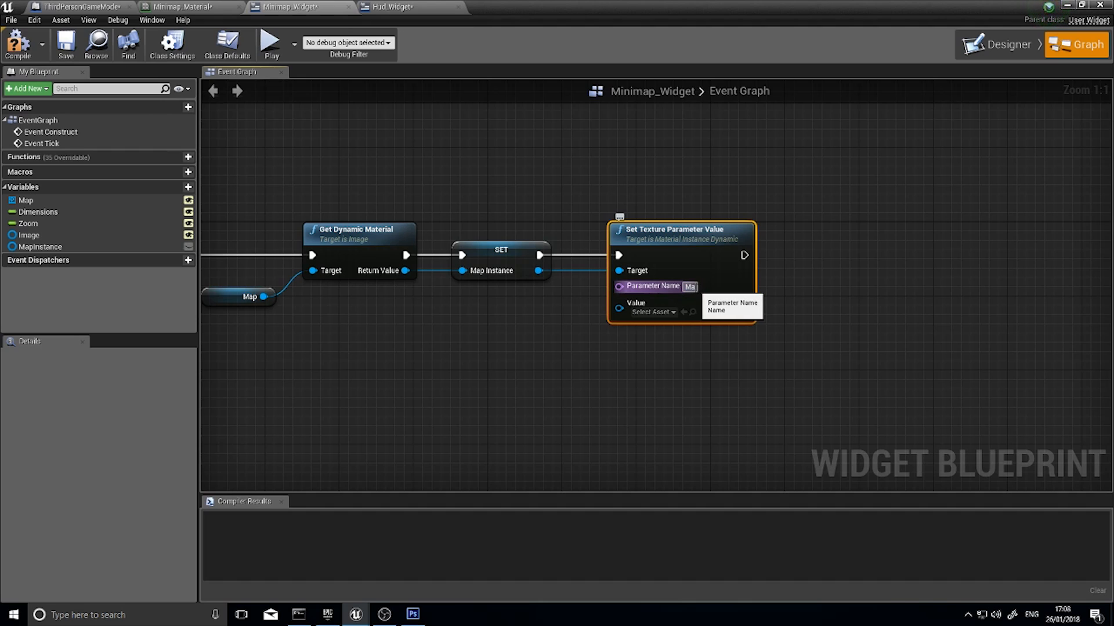
Set the texture node's Parameter Name to MapImage, feed its Value from the Image variable and compile the widget
{"action": "type", "text": "Image"}
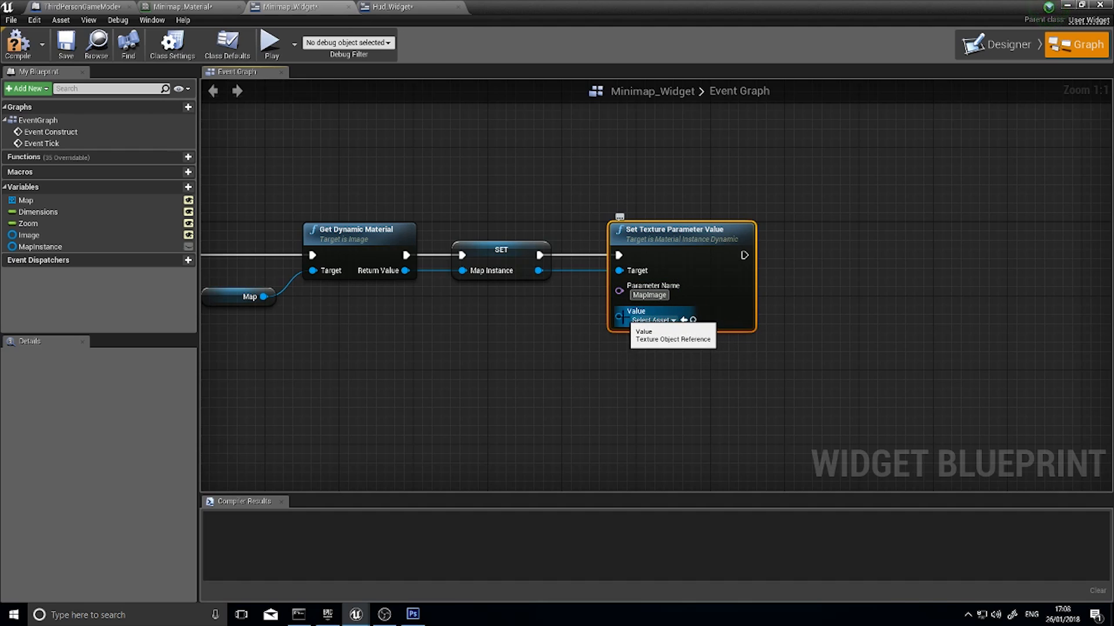
{"action": "left_click", "coordinate": [65, 235]}
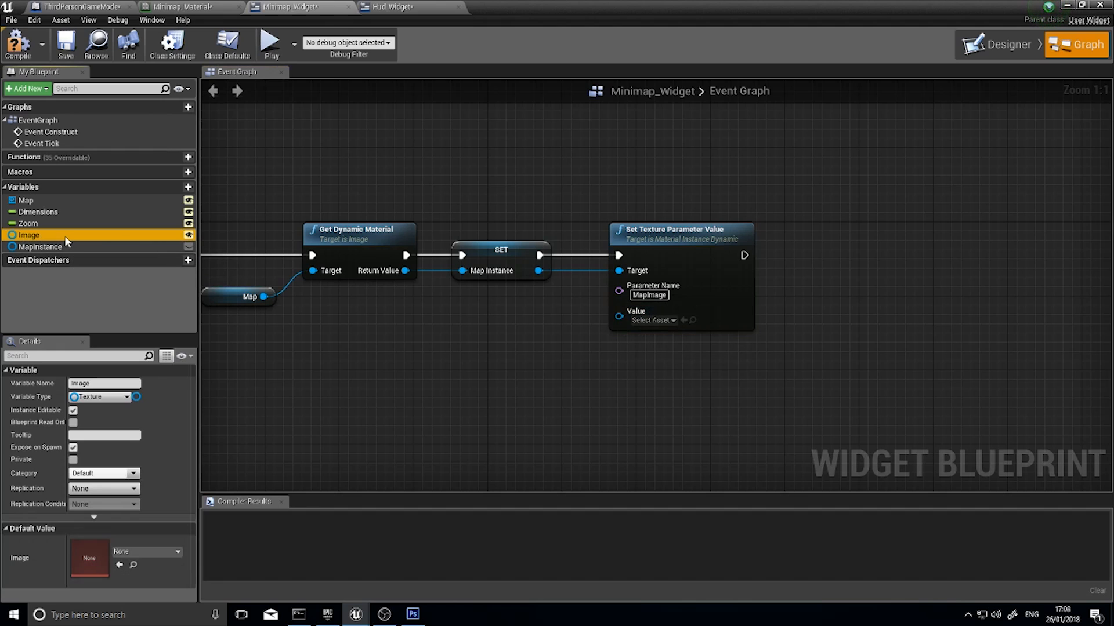
{"action": "left_click_drag", "start_coordinate": [111, 242], "coordinate": [619, 320]}
{"action": "left_click_drag", "start_coordinate": [510, 317], "coordinate": [509, 326]}
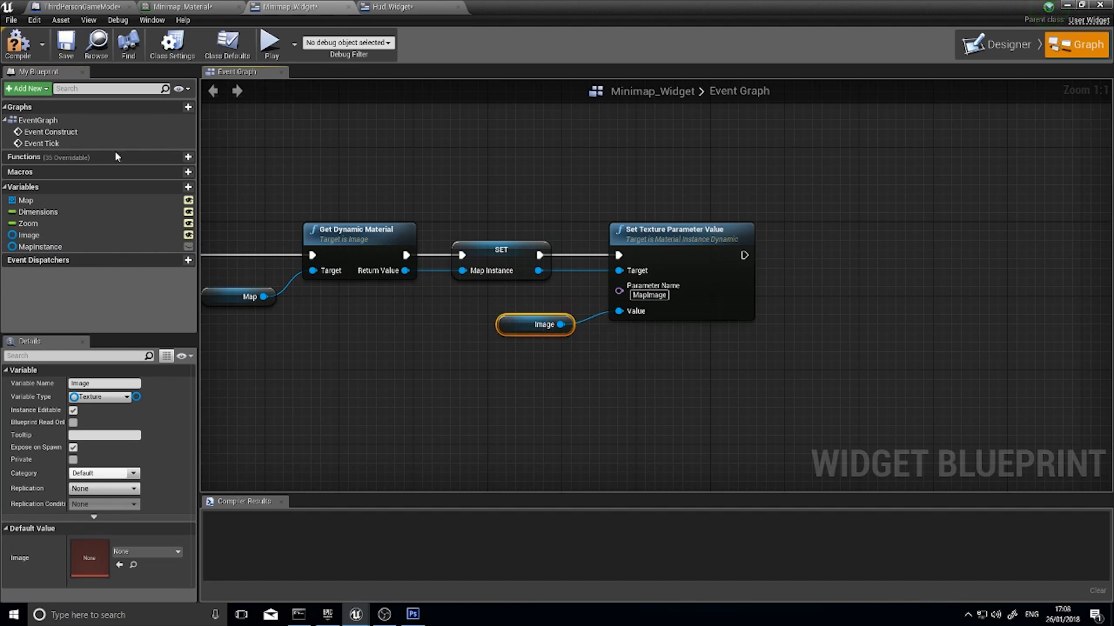
{"action": "left_click", "coordinate": [18, 42]}
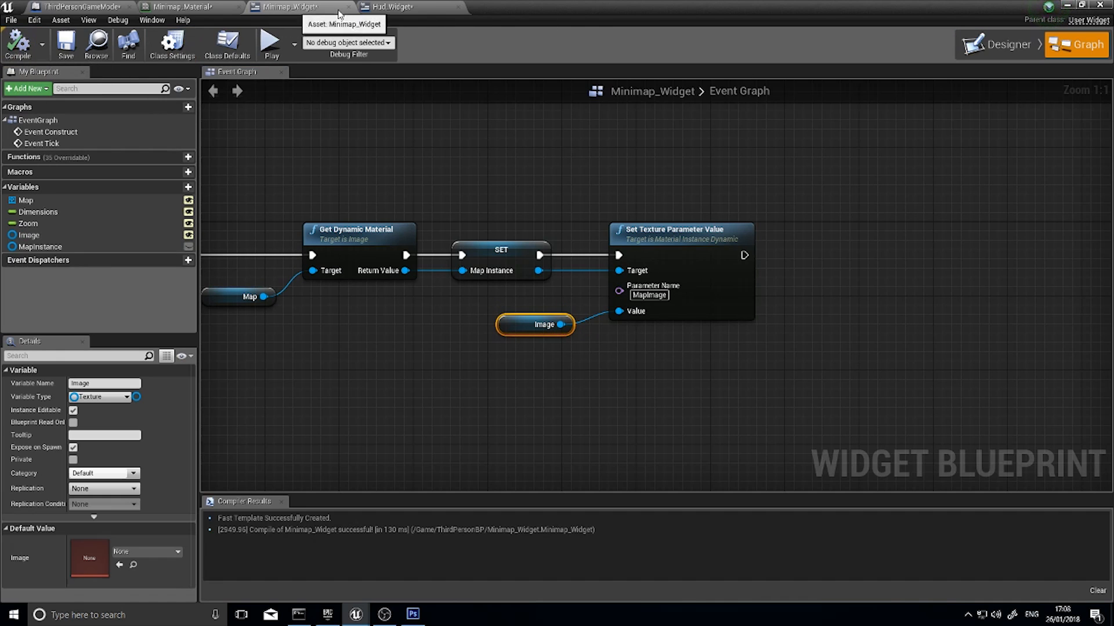
Return to the level editor and play the level, running the character around to check the minimap, and end the session
{"action": "left_click", "coordinate": [398, 7]}
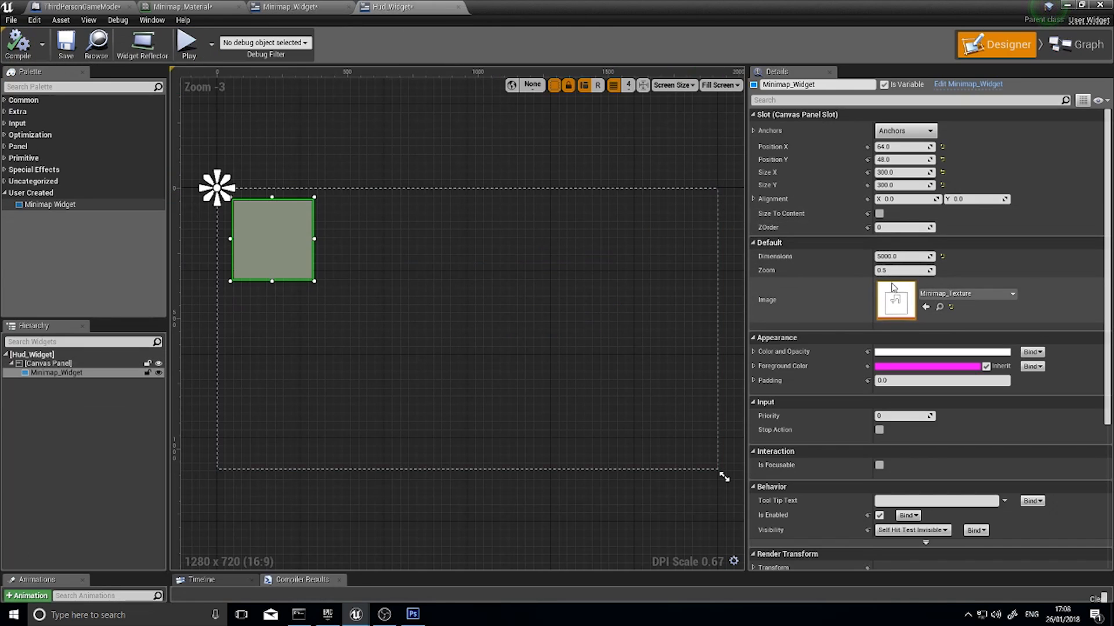
{"action": "left_click", "coordinate": [1065, 5]}
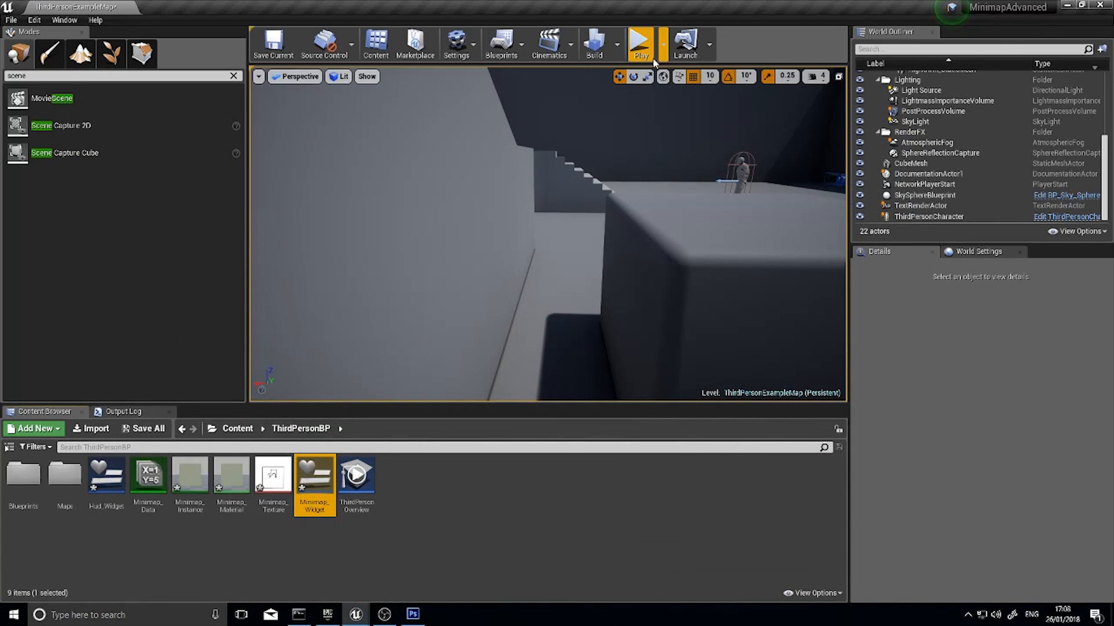
{"action": "left_click", "coordinate": [640, 43]}
{"action": "key", "text": "w"}
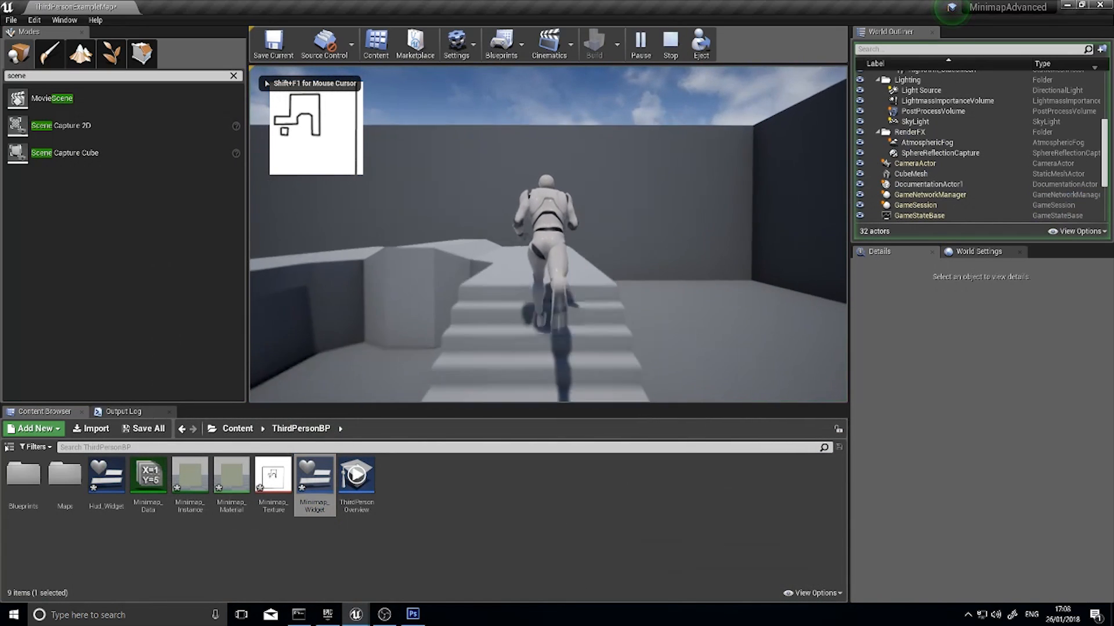
{"action": "key", "text": "a"}
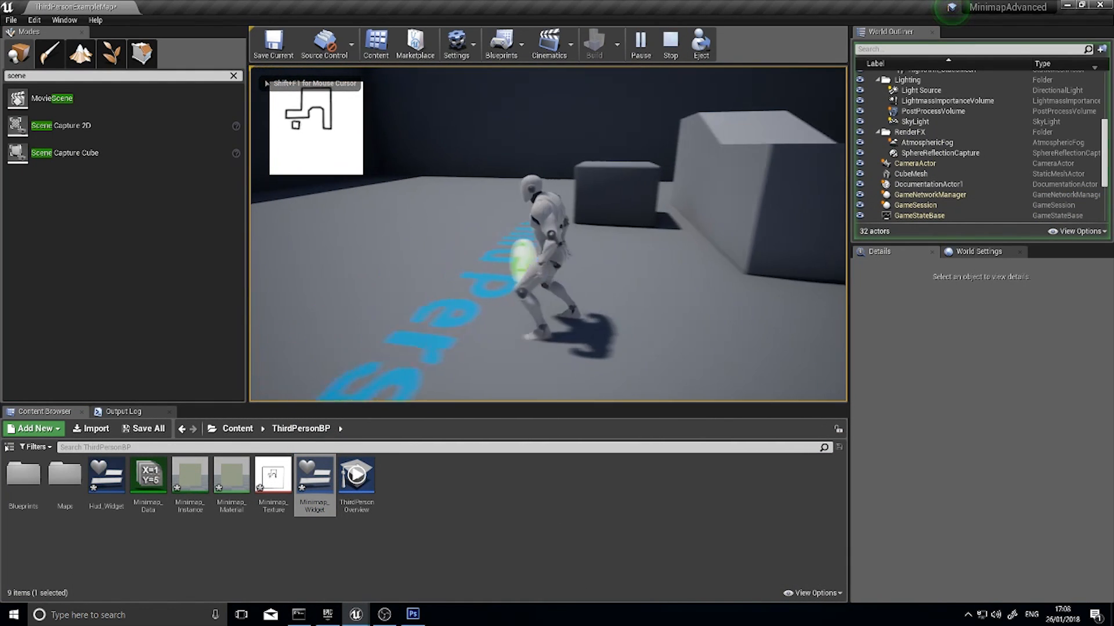
{"action": "key", "text": "d"}
{"action": "key", "text": "w"}
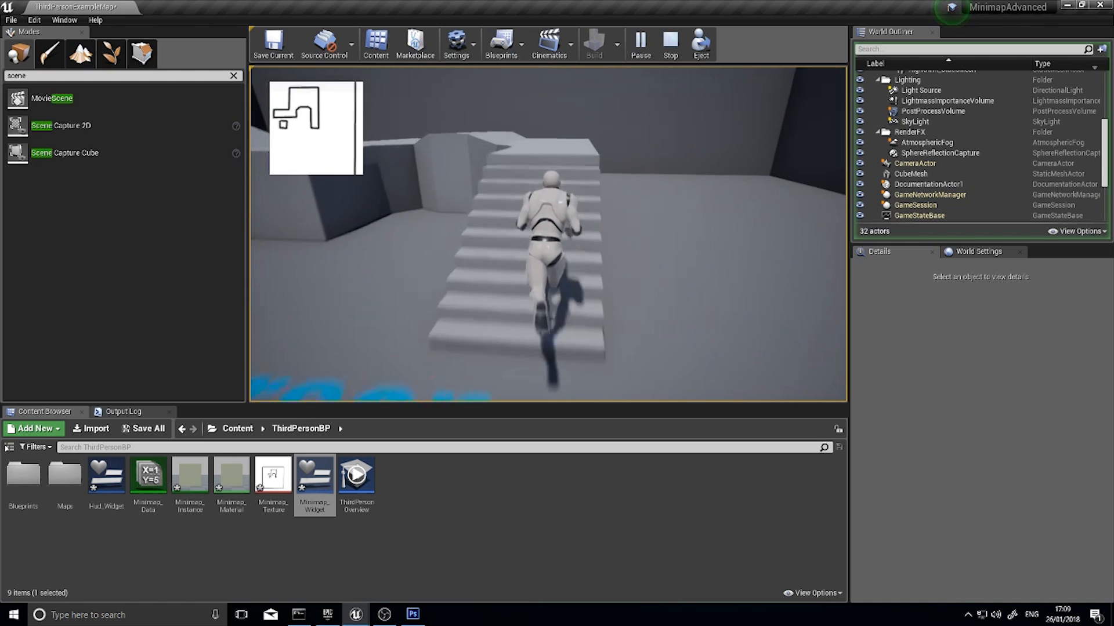
{"action": "key", "text": "d"}
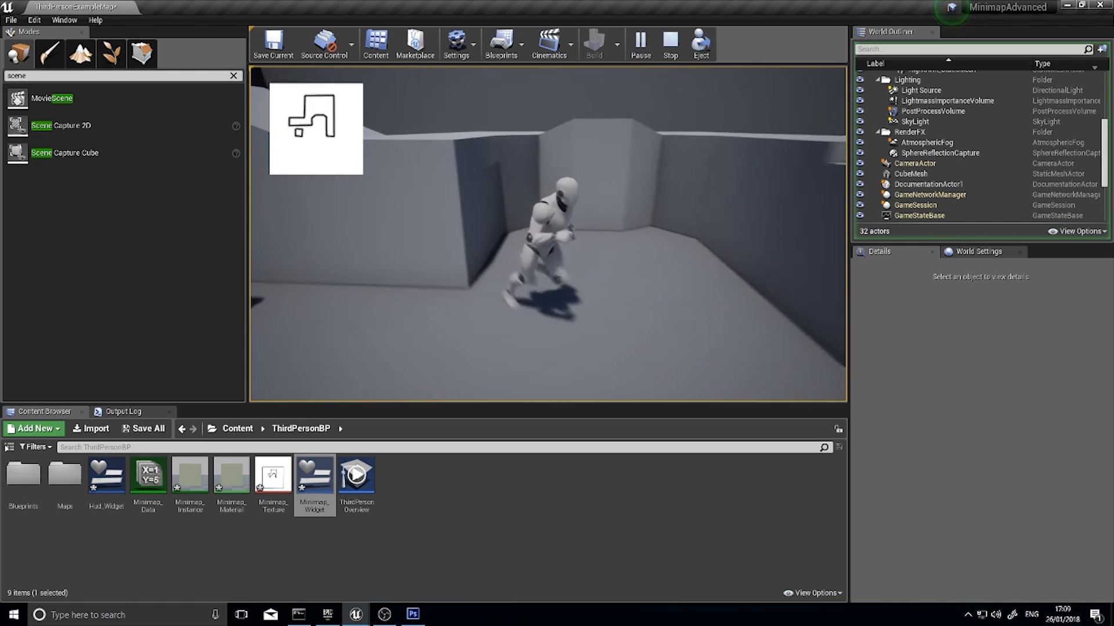
{"action": "key", "text": "w"}
{"action": "key", "text": "s"}
{"action": "key", "text": "Escape"}
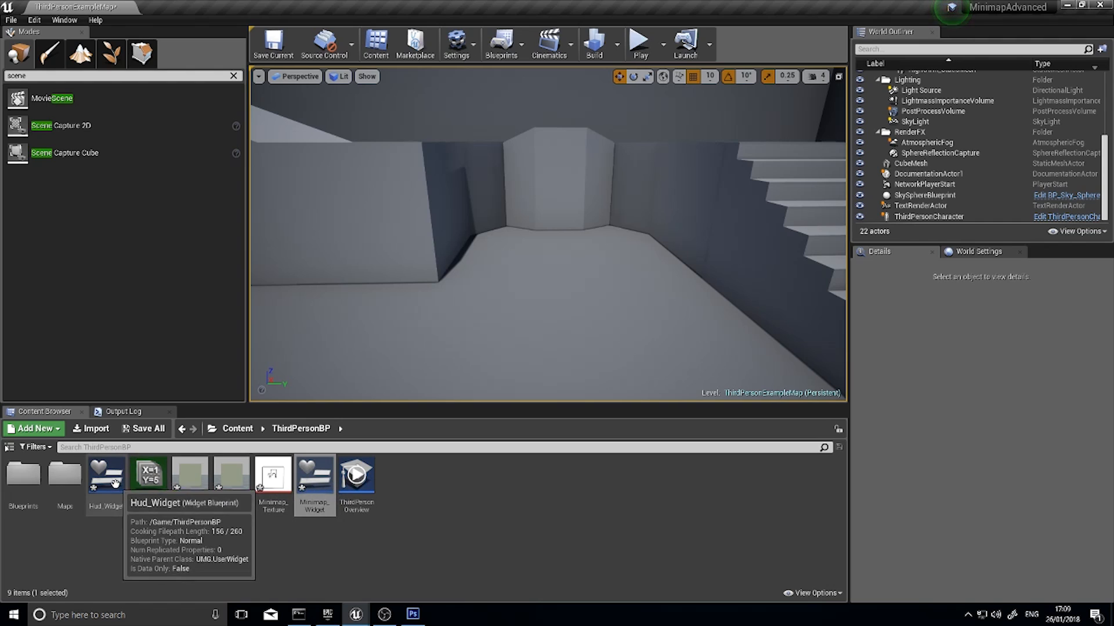
Open Minimap_Material, shift its result node in line with the MapImage node, and set the Blend Mode to Masked
{"action": "double_click", "coordinate": [237, 477]}
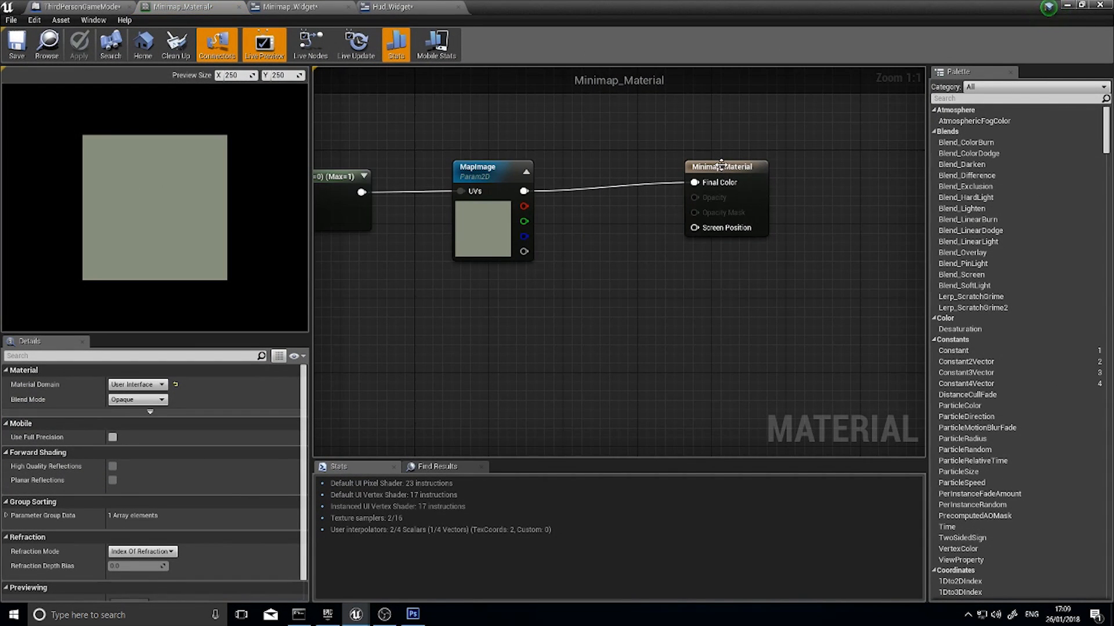
{"action": "left_click_drag", "start_coordinate": [721, 164], "coordinate": [756, 180]}
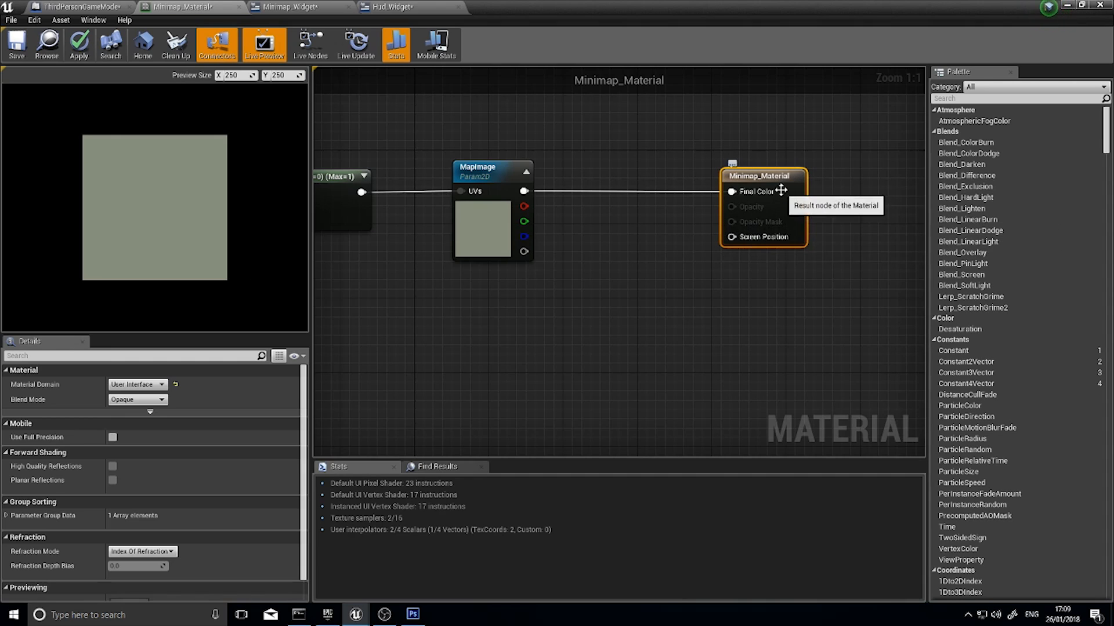
{"action": "left_click", "coordinate": [139, 400]}
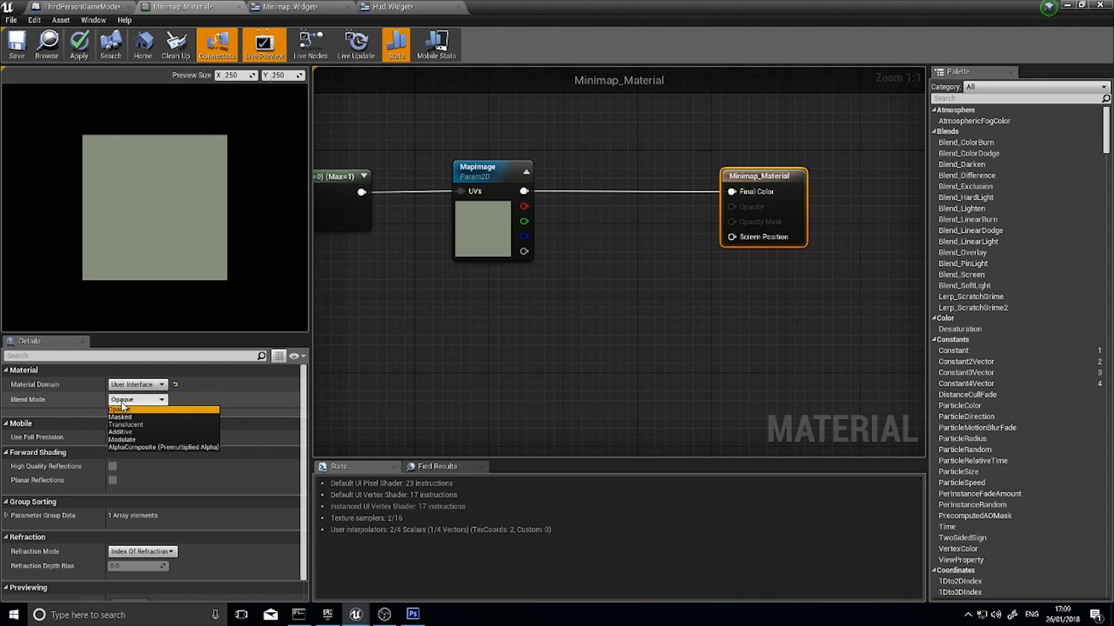
{"action": "left_click", "coordinate": [140, 416]}
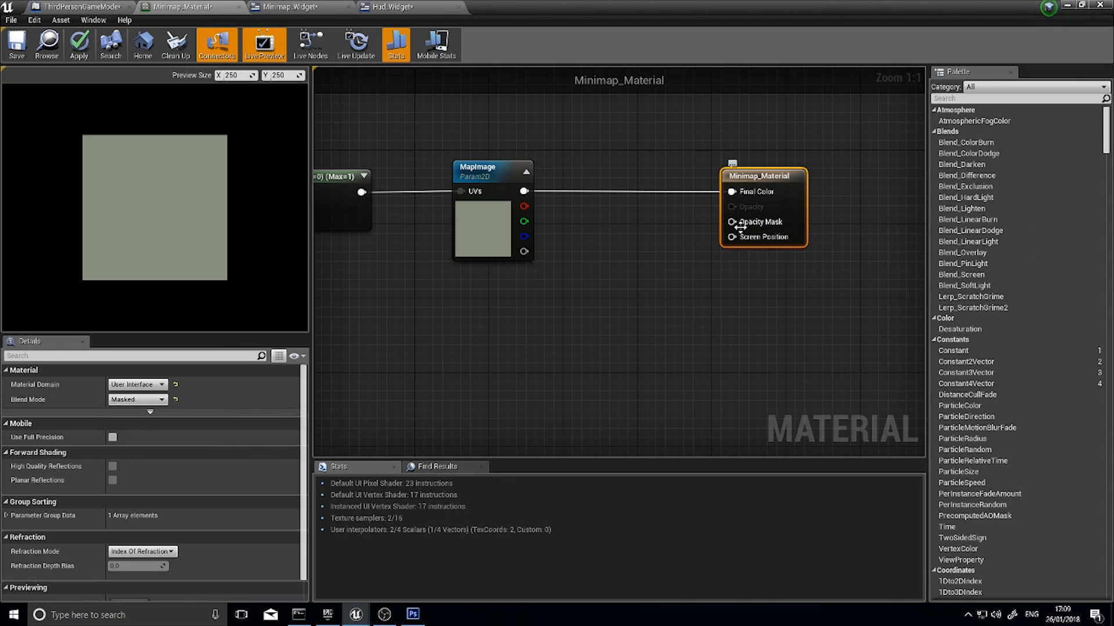
Add a SphereMask node below MapImage and connect its output to the Opacity Mask of the material result
{"action": "right_click_drag", "start_coordinate": [579, 347], "coordinate": [631, 302]}
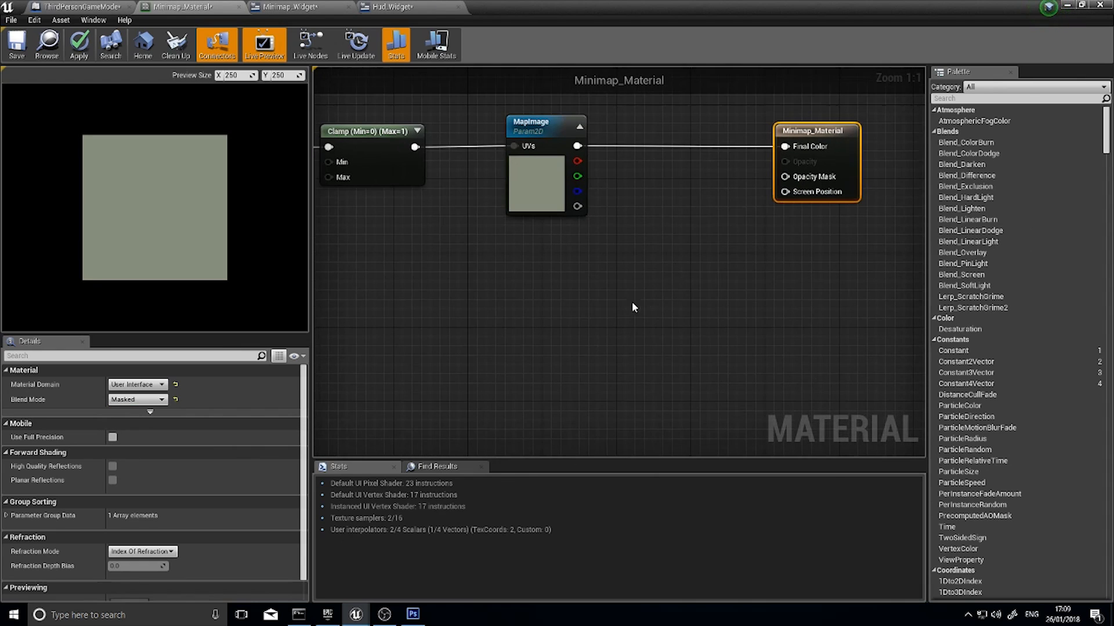
{"action": "right_click", "coordinate": [623, 302]}
{"action": "type", "text": "sphe"}
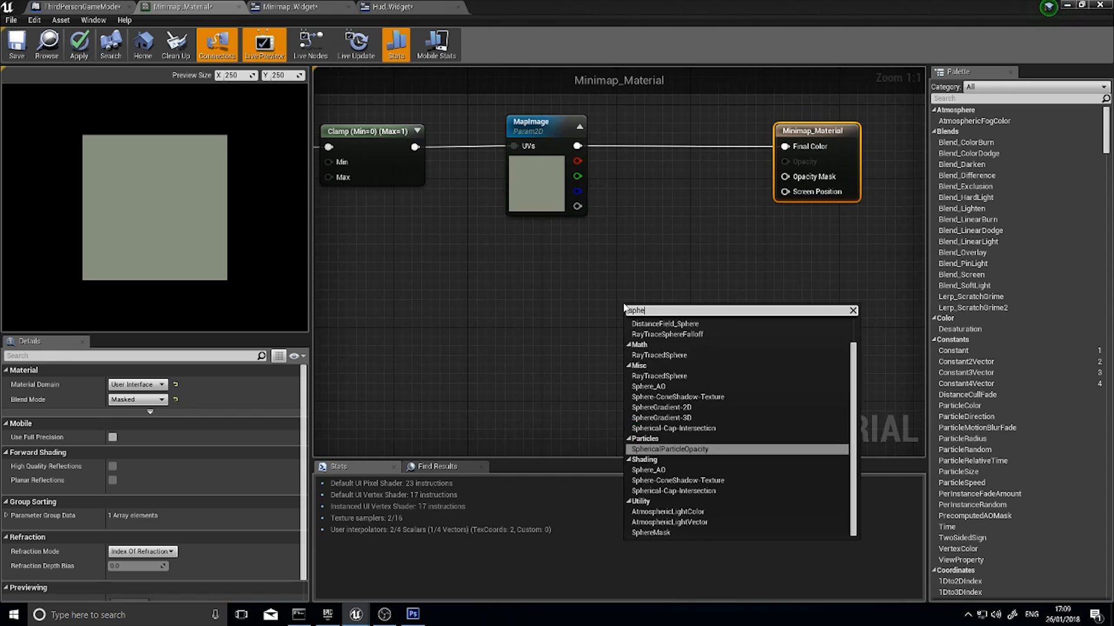
{"action": "type", "text": "re m"}
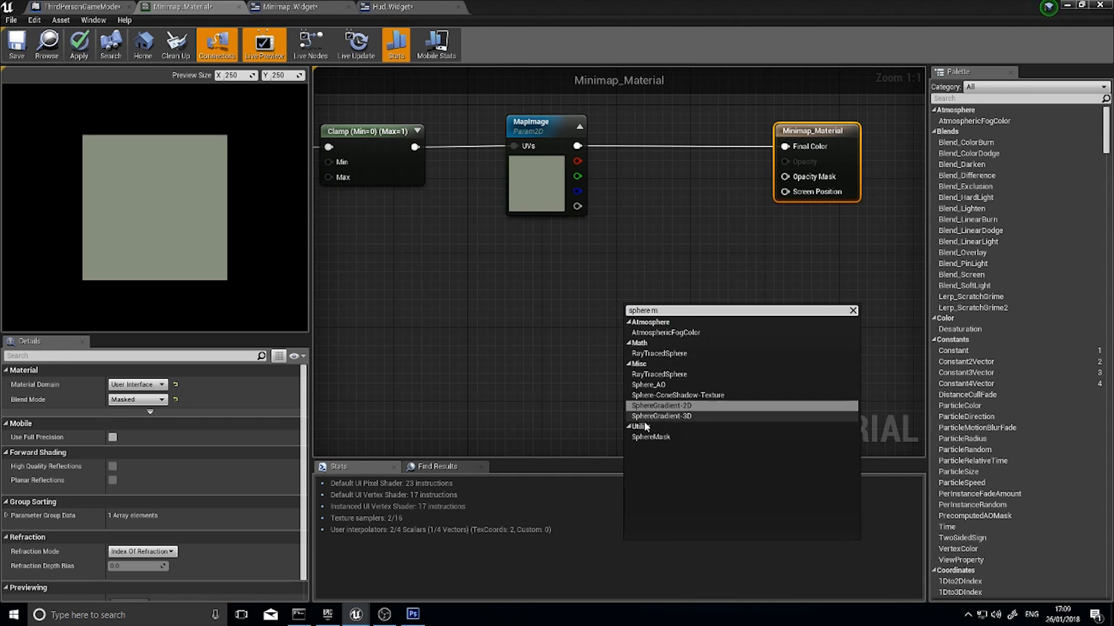
{"action": "left_click", "coordinate": [645, 437]}
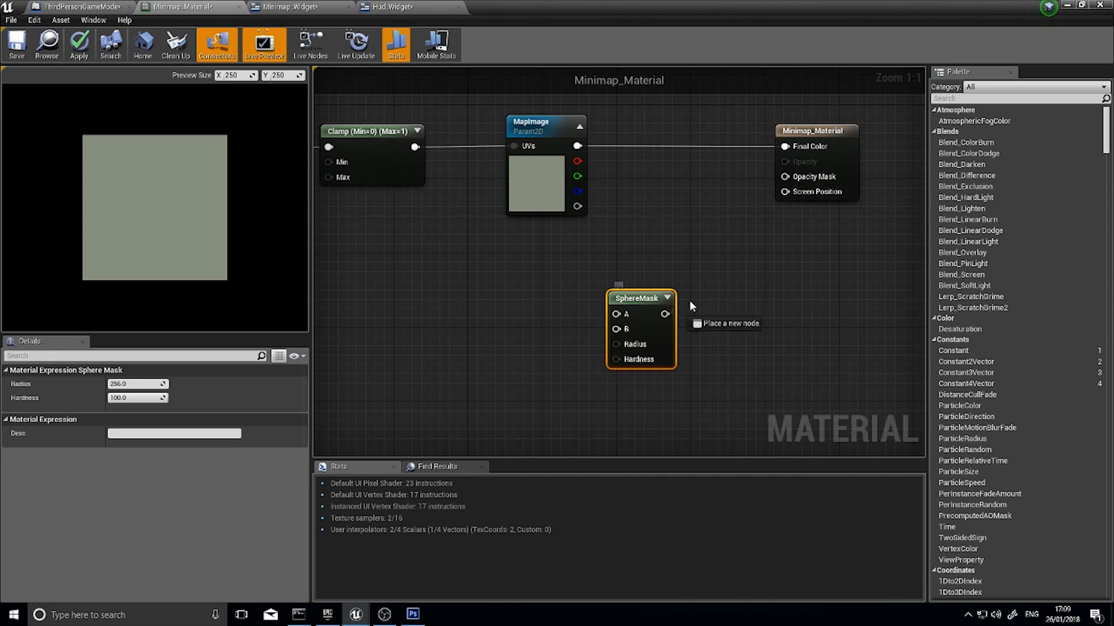
{"action": "left_click_drag", "start_coordinate": [790, 183], "coordinate": [788, 178]}
{"action": "left_click_drag", "start_coordinate": [642, 304], "coordinate": [679, 312]}
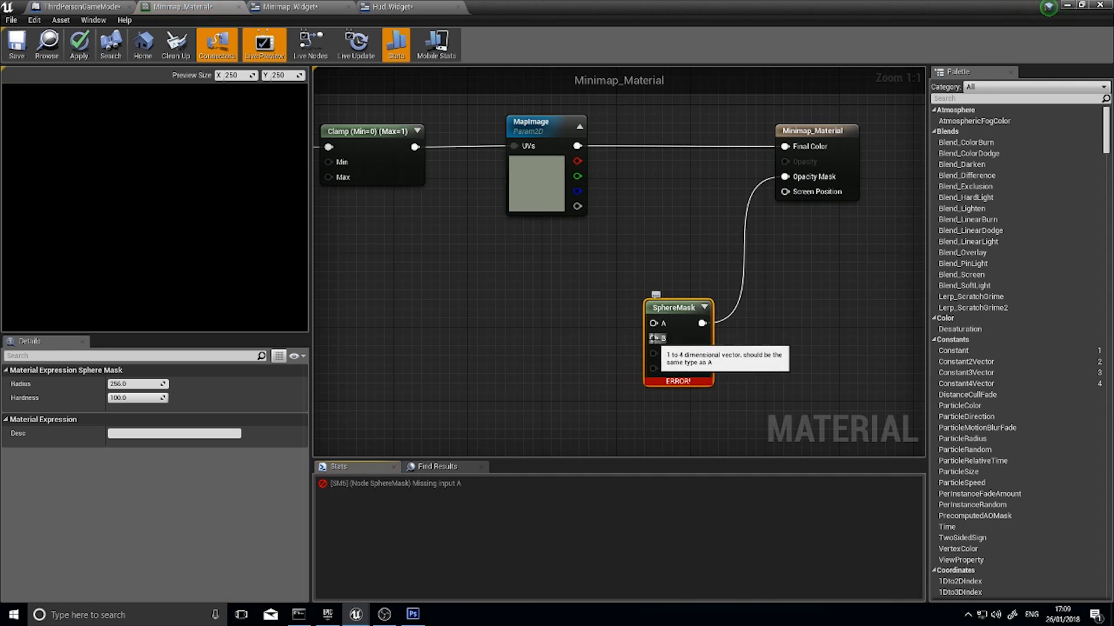
Feed the SphereMask's A input from a new TextureCoordinate node and place it beside the mask
{"action": "left_click_drag", "start_coordinate": [658, 325], "coordinate": [582, 291]}
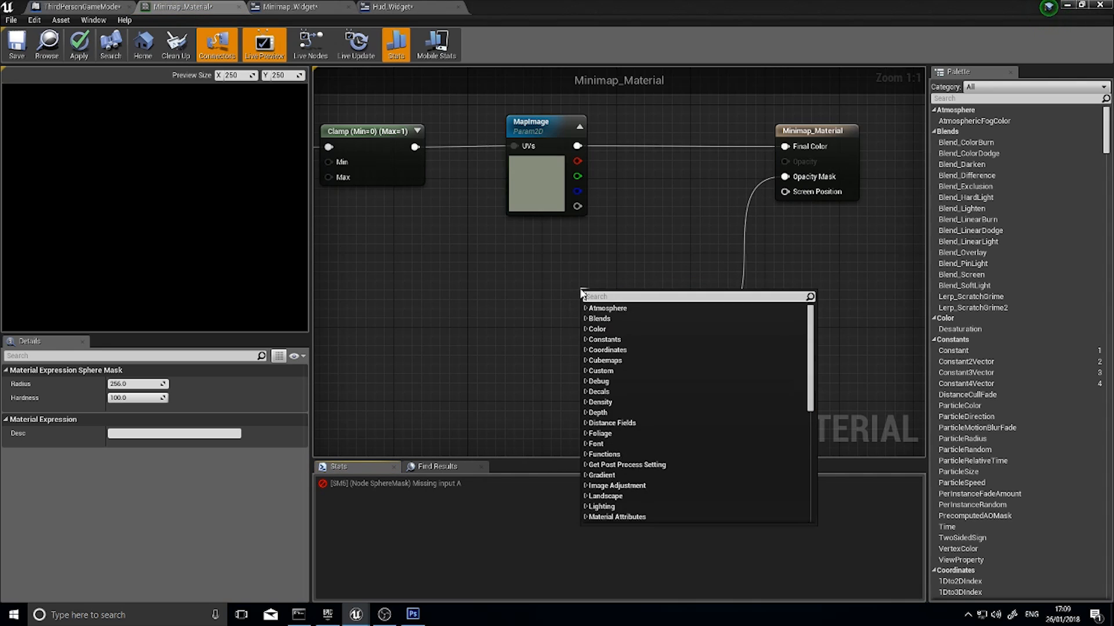
{"action": "type", "text": "tex"}
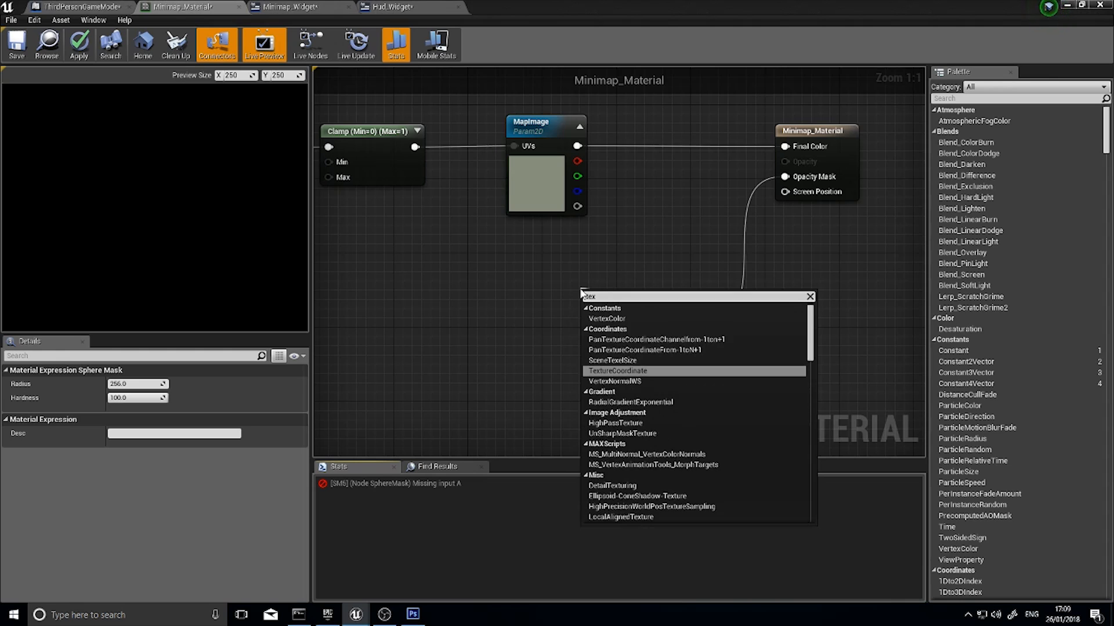
{"action": "left_click", "coordinate": [630, 370]}
{"action": "left_click_drag", "start_coordinate": [600, 312], "coordinate": [553, 295]}
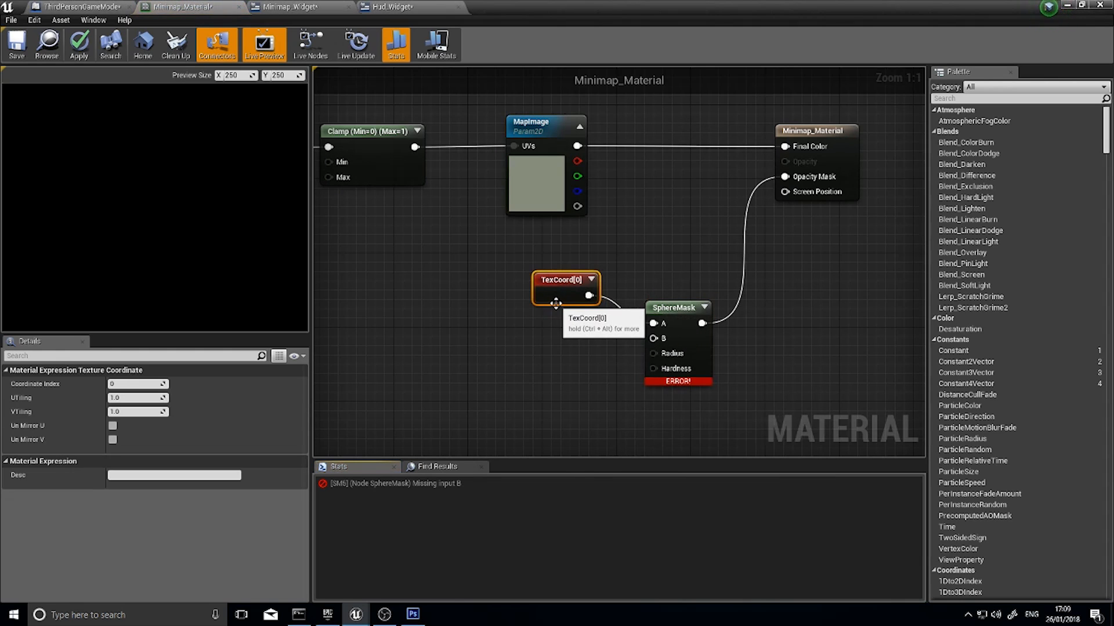
Add a Constant2Vector node and connect it to the SphereMask's B input
{"action": "left_click_drag", "start_coordinate": [653, 339], "coordinate": [597, 354]}
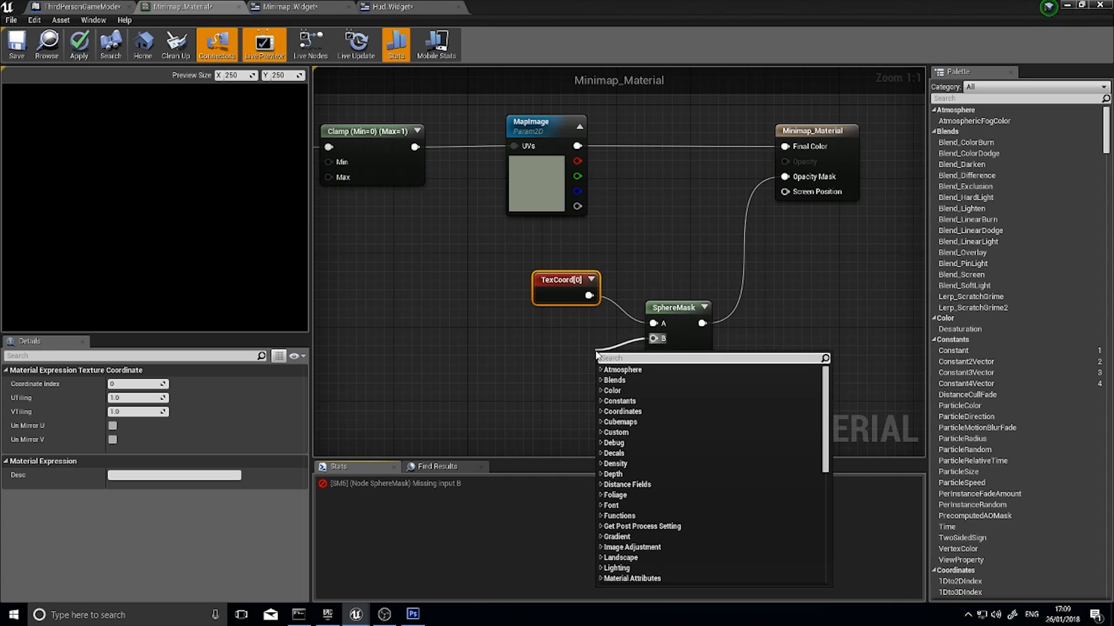
{"action": "type", "text": "c2"}
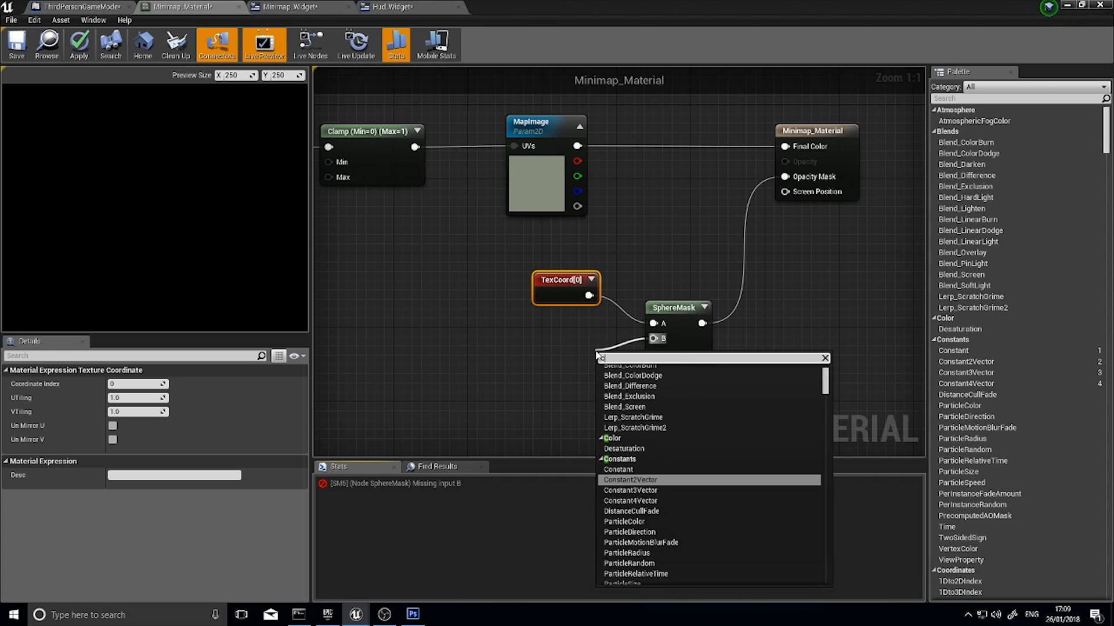
{"action": "key", "text": "BackSpace"}
{"action": "type", "text": "onstant"}
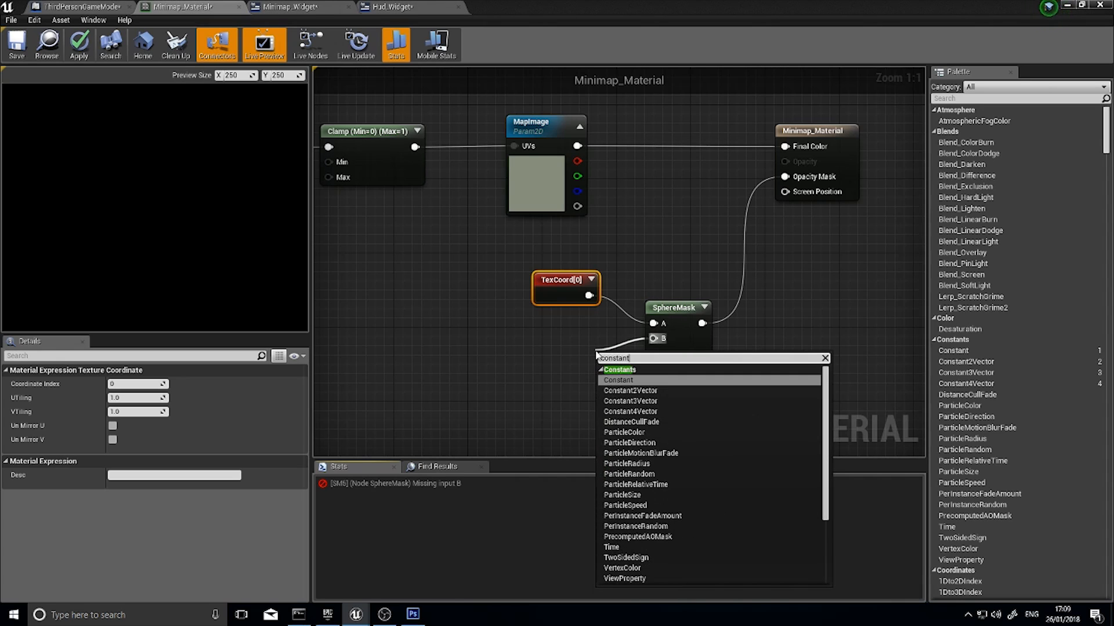
{"action": "left_click", "coordinate": [630, 387]}
{"action": "left_click_drag", "start_coordinate": [609, 356], "coordinate": [653, 338]}
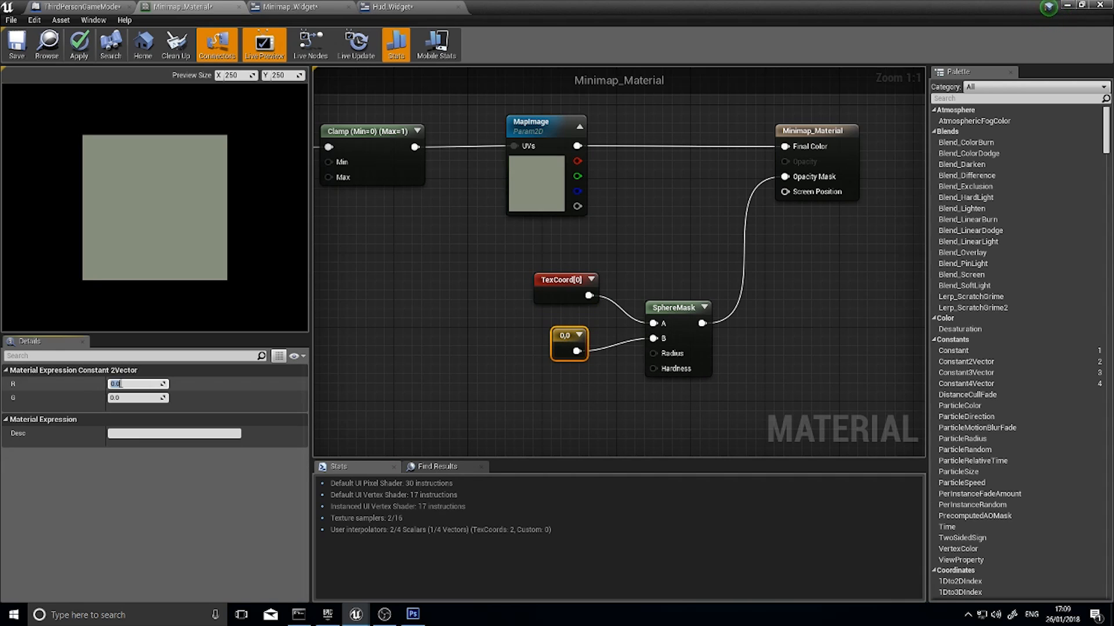
Set the Constant2Vector's R and G to 0.5 and align the node beneath TexCoord
{"action": "key", "text": "Tab"}
{"action": "type", "text": "0.5"}
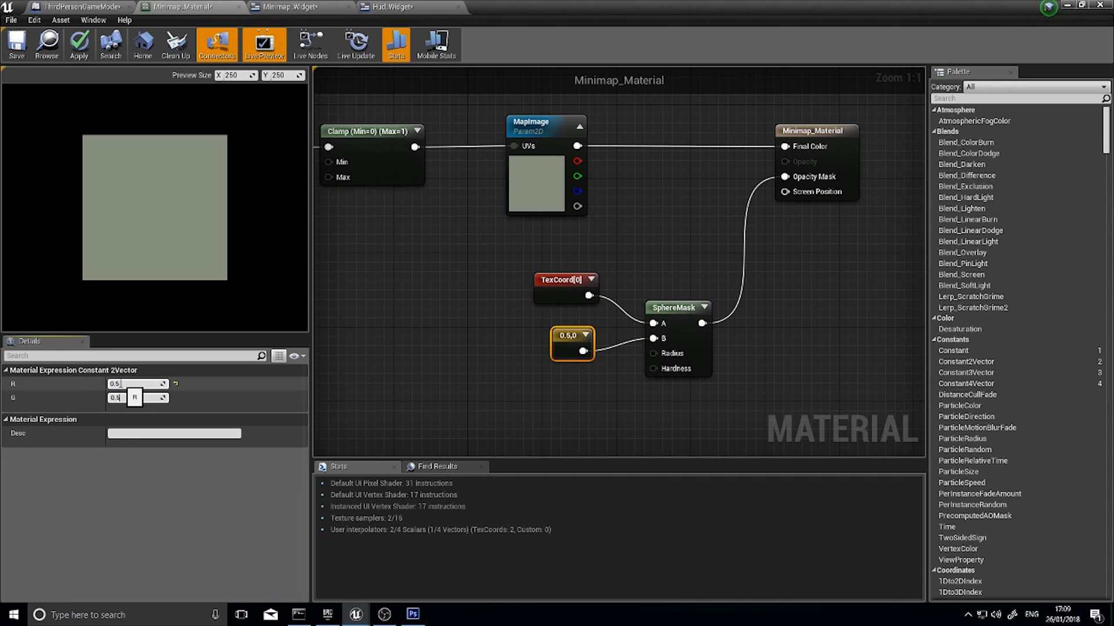
{"action": "key", "text": "Return"}
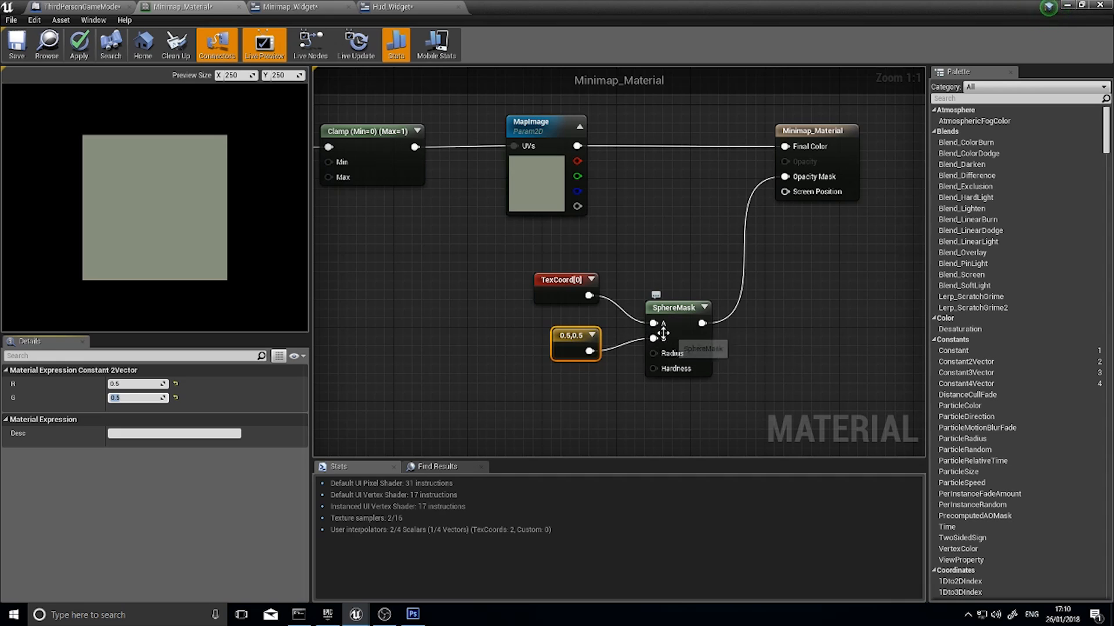
{"action": "left_click_drag", "start_coordinate": [561, 352], "coordinate": [562, 344]}
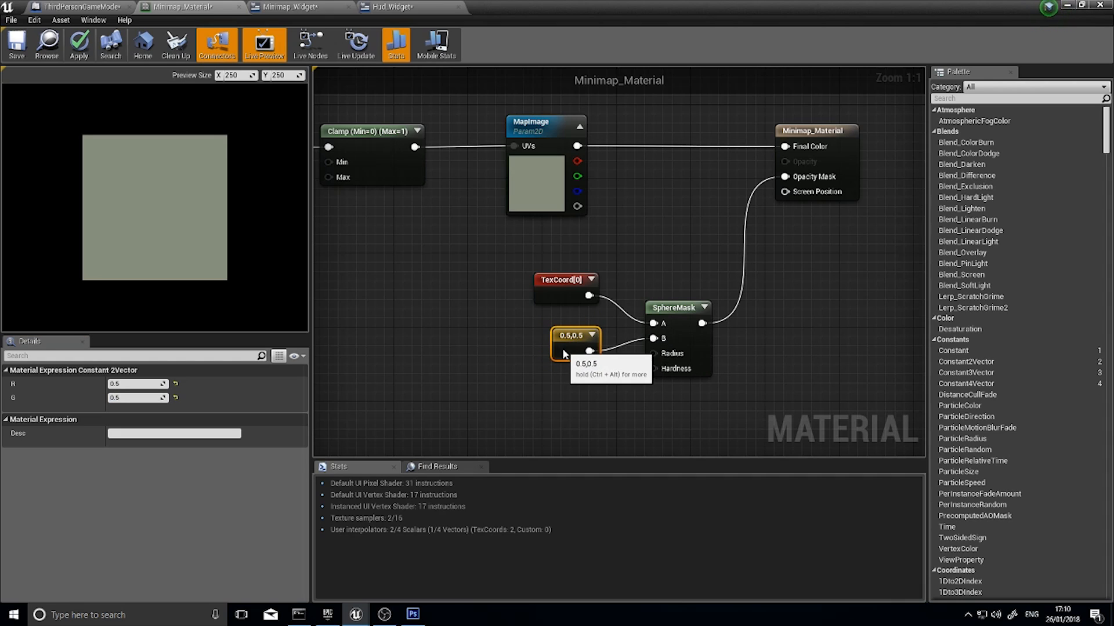
{"action": "left_click", "coordinate": [553, 296]}
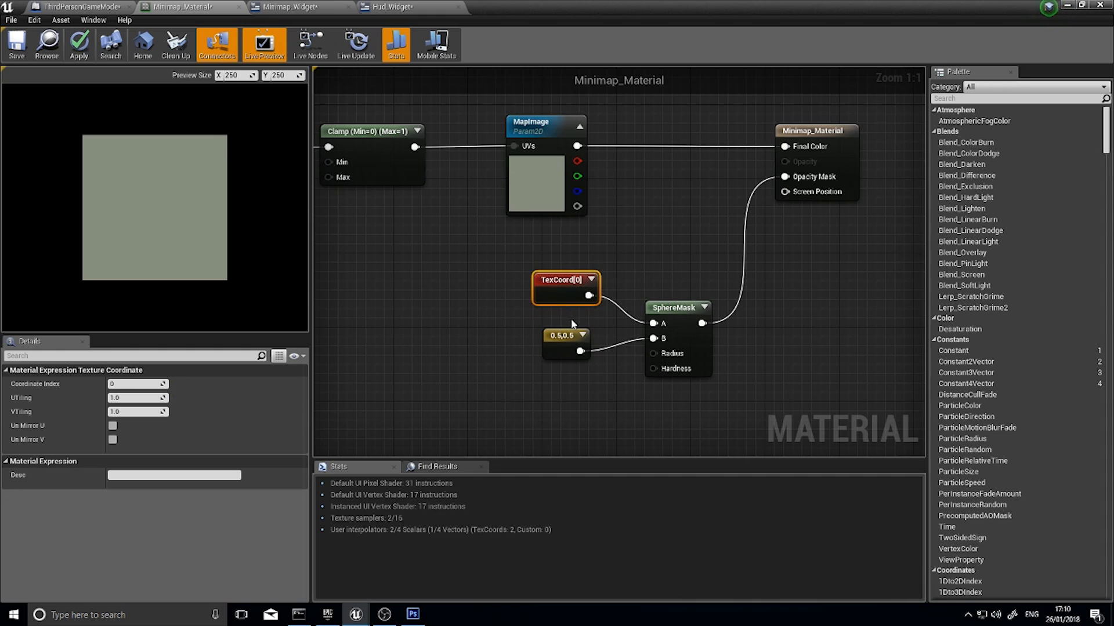
{"action": "left_click_drag", "start_coordinate": [561, 346], "coordinate": [565, 337]}
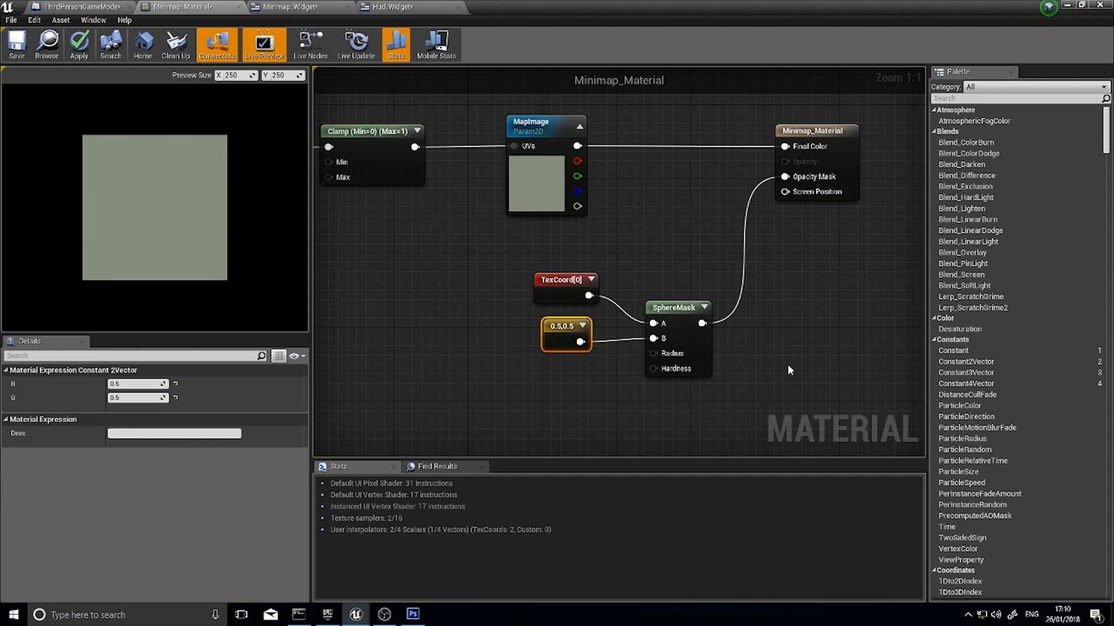
Set the SphereMask node's Radius to 0.5
{"action": "left_click", "coordinate": [680, 314]}
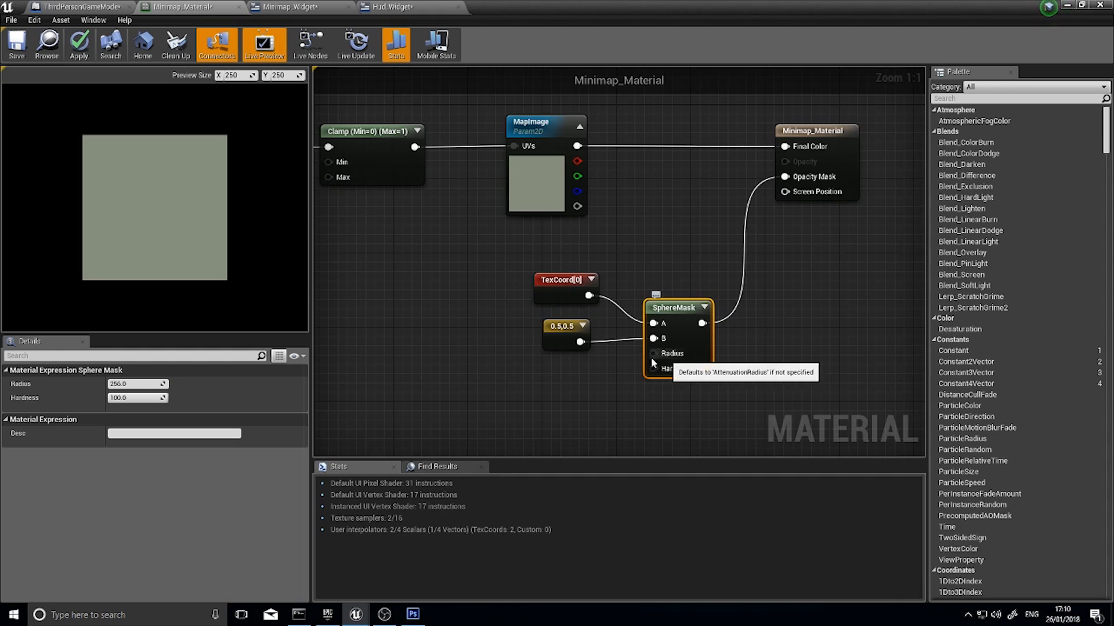
{"action": "left_click", "coordinate": [135, 384]}
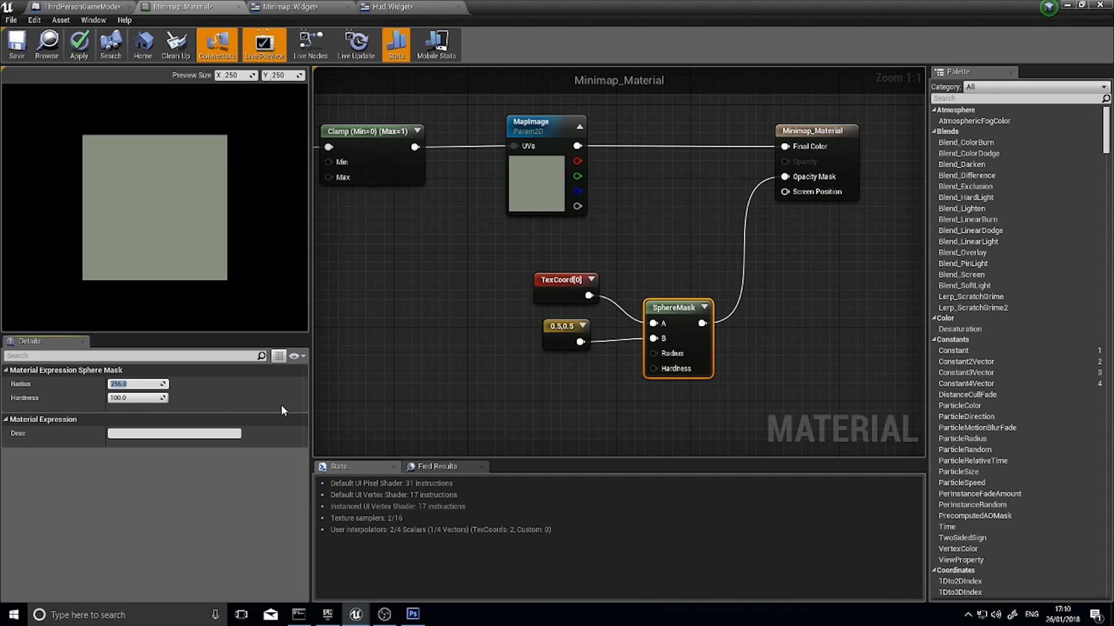
{"action": "type", "text": "0.5"}
{"action": "key", "text": "Return"}
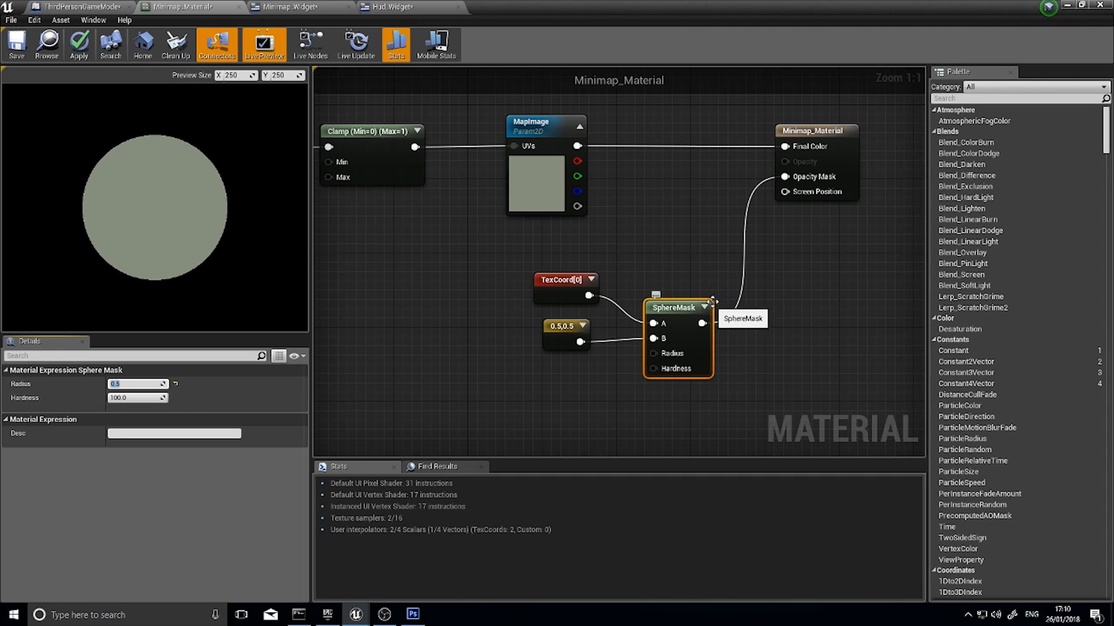
Check the SphereMask node's preview, collapse it again and apply the material changes
{"action": "right_click_drag", "start_coordinate": [718, 265], "coordinate": [599, 267]}
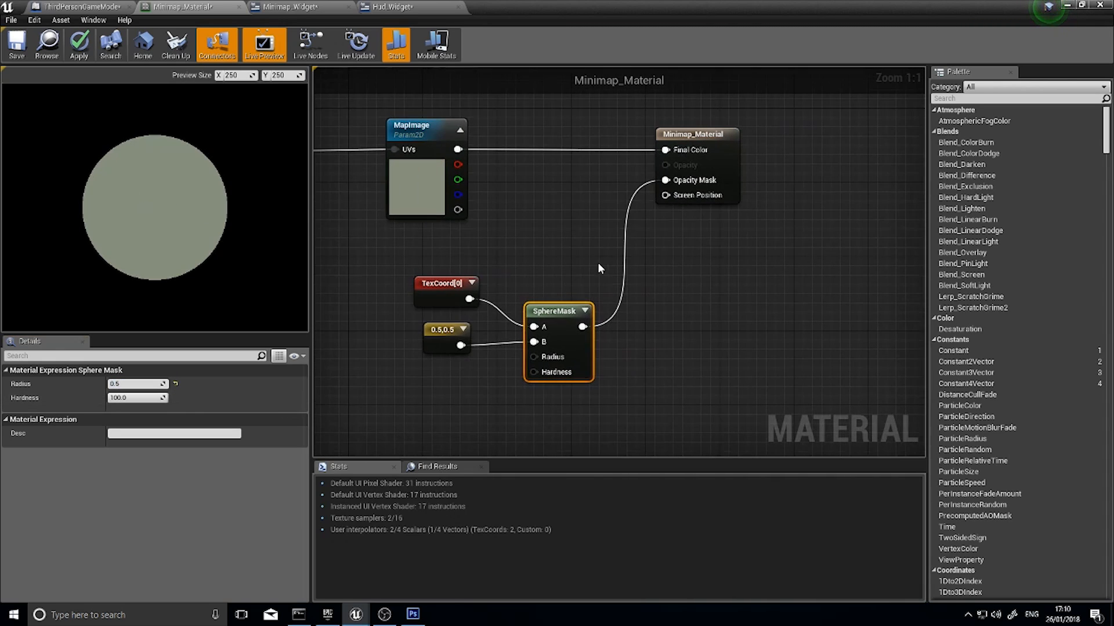
{"action": "left_click", "coordinate": [586, 313]}
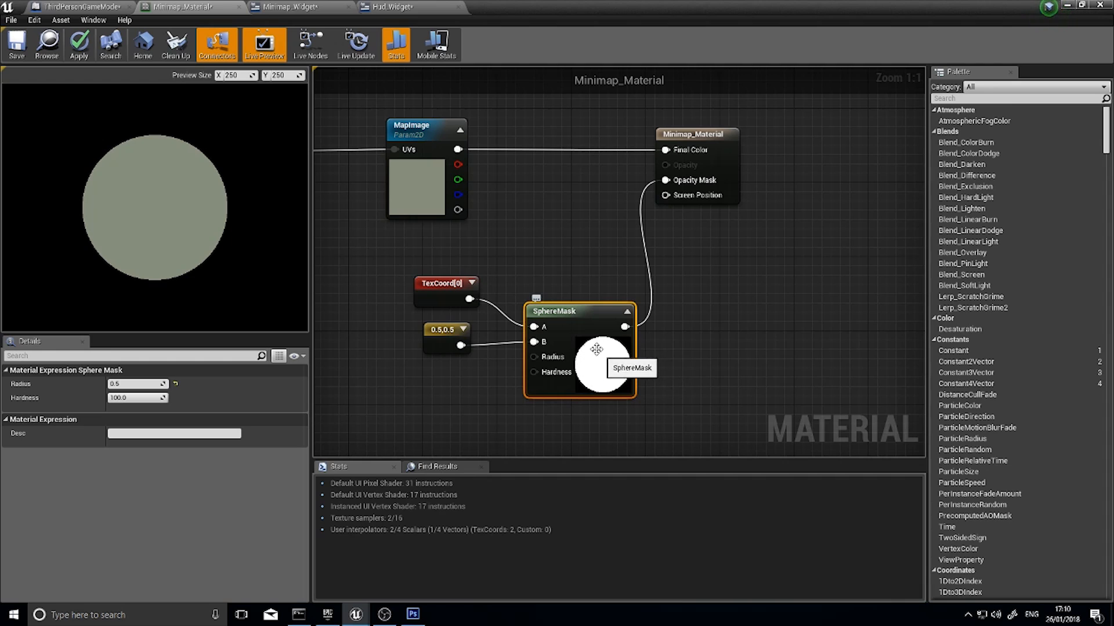
{"action": "left_click", "coordinate": [627, 313]}
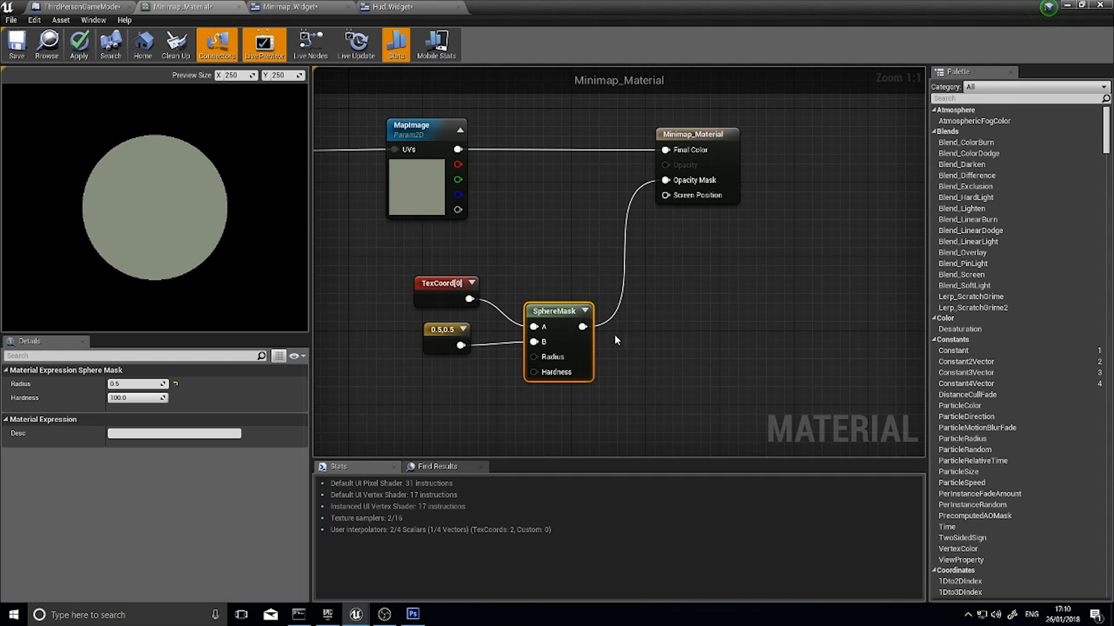
{"action": "right_click_drag", "start_coordinate": [583, 228], "coordinate": [564, 301]}
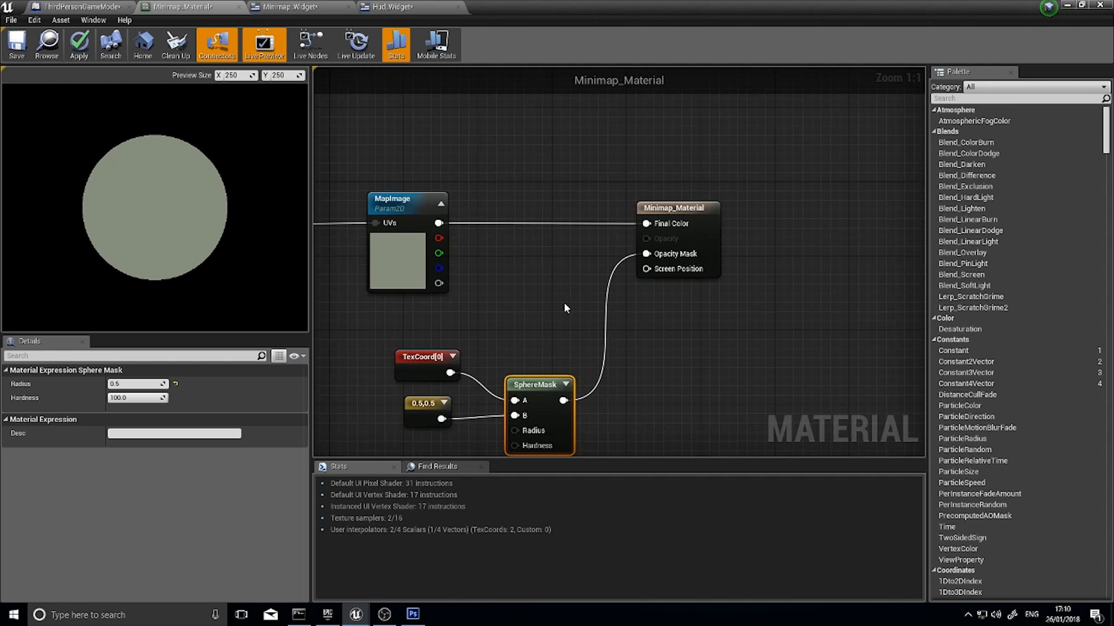
{"action": "left_click", "coordinate": [81, 44]}
Return to the level editor, play the level while running and jumping around to check the masked minimap, and end the session
{"action": "left_click", "coordinate": [1066, 6]}
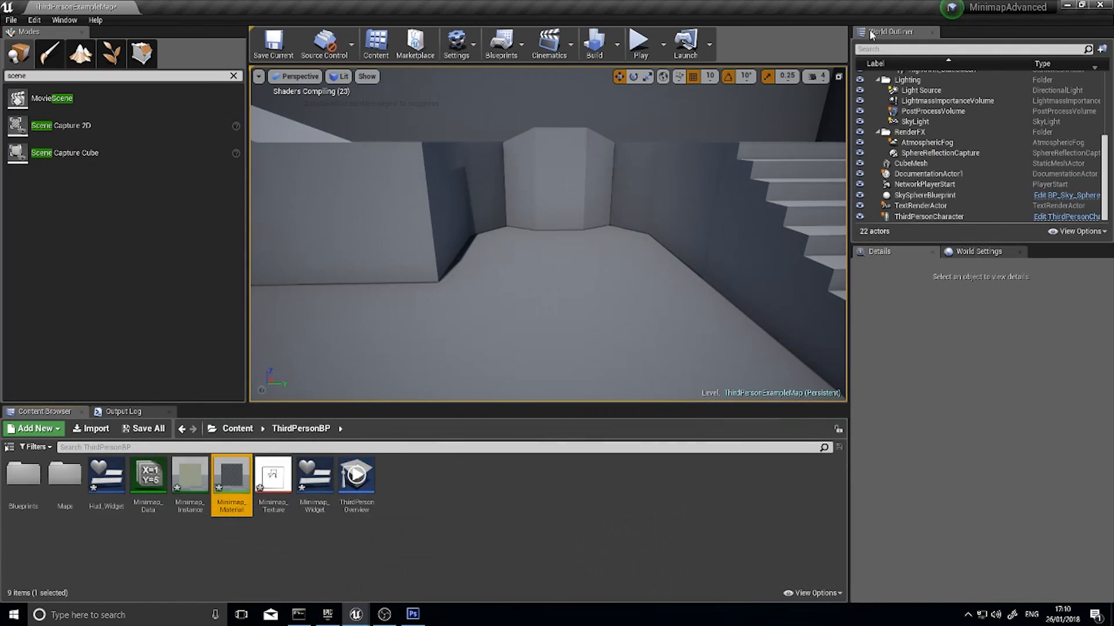
{"action": "left_click", "coordinate": [640, 43]}
{"action": "key", "text": "w"}
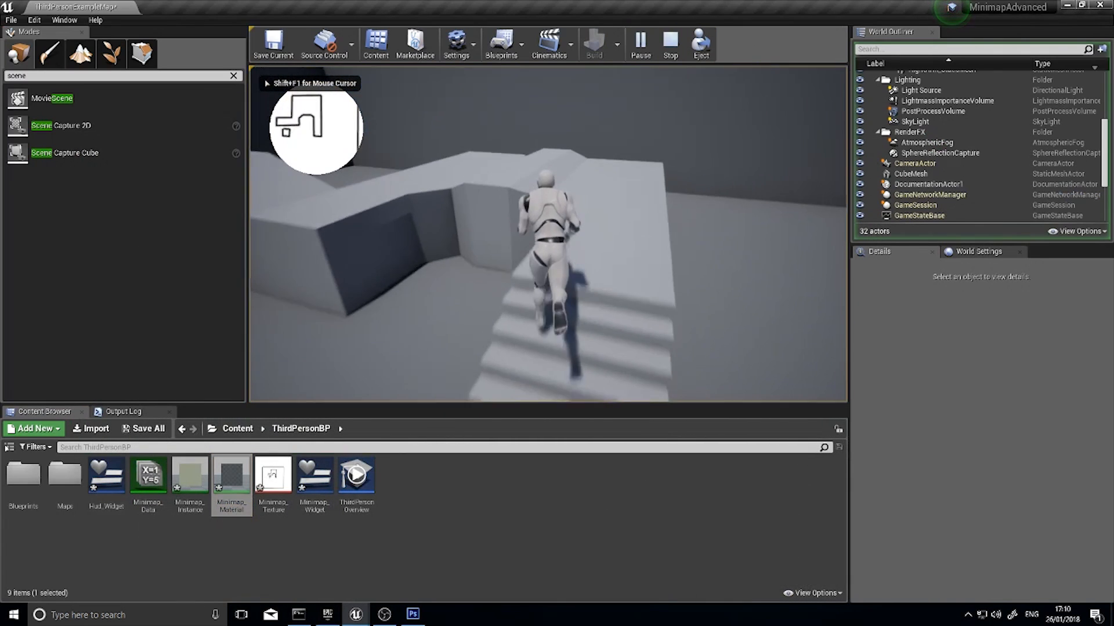
{"action": "key", "text": "space"}
{"action": "key", "text": "space"}
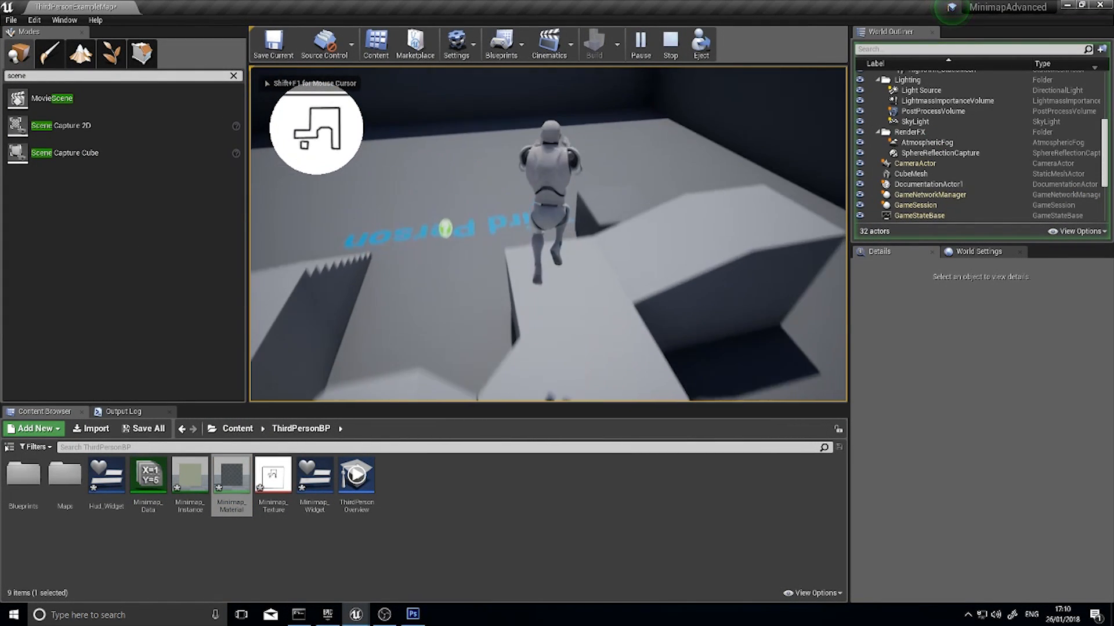
{"action": "key", "text": "w"}
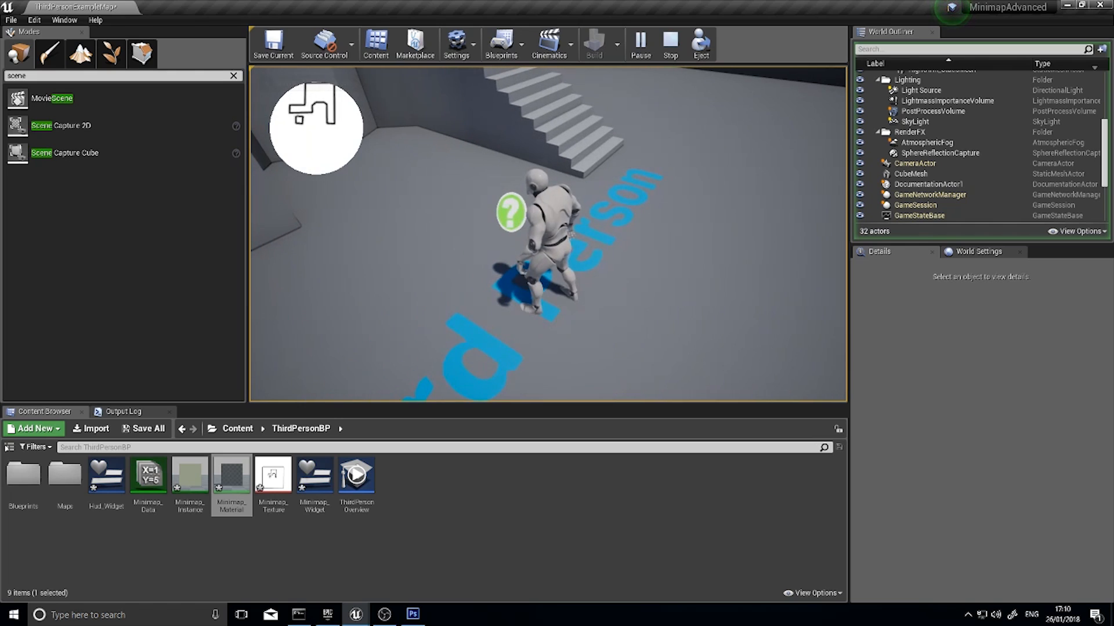
{"action": "key", "text": "Escape"}
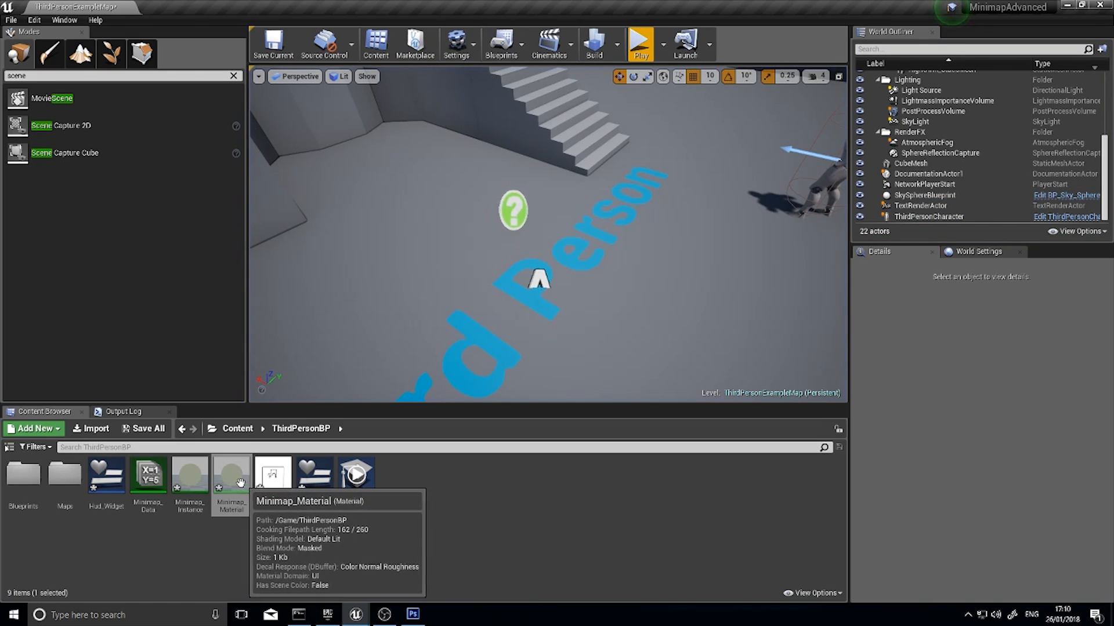
Open Minimap_Material and place a copy of the TexCoord, 0.5,0.5 and SphereMask nodes in the empty area above MapImage
{"action": "double_click", "coordinate": [240, 482]}
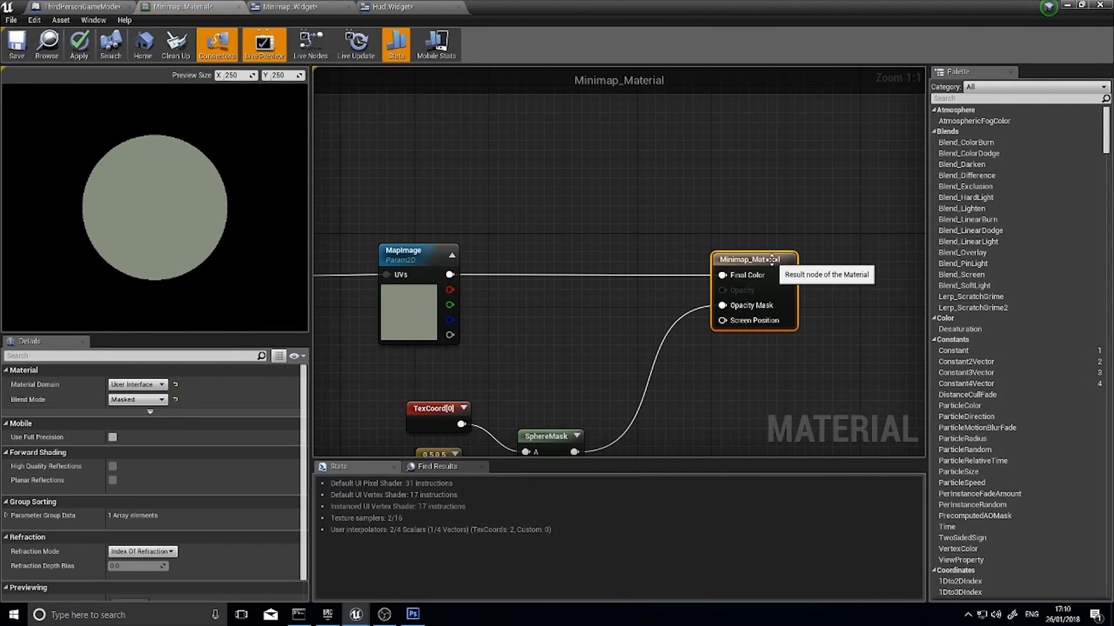
{"action": "right_click_drag", "start_coordinate": [661, 260], "coordinate": [645, 295]}
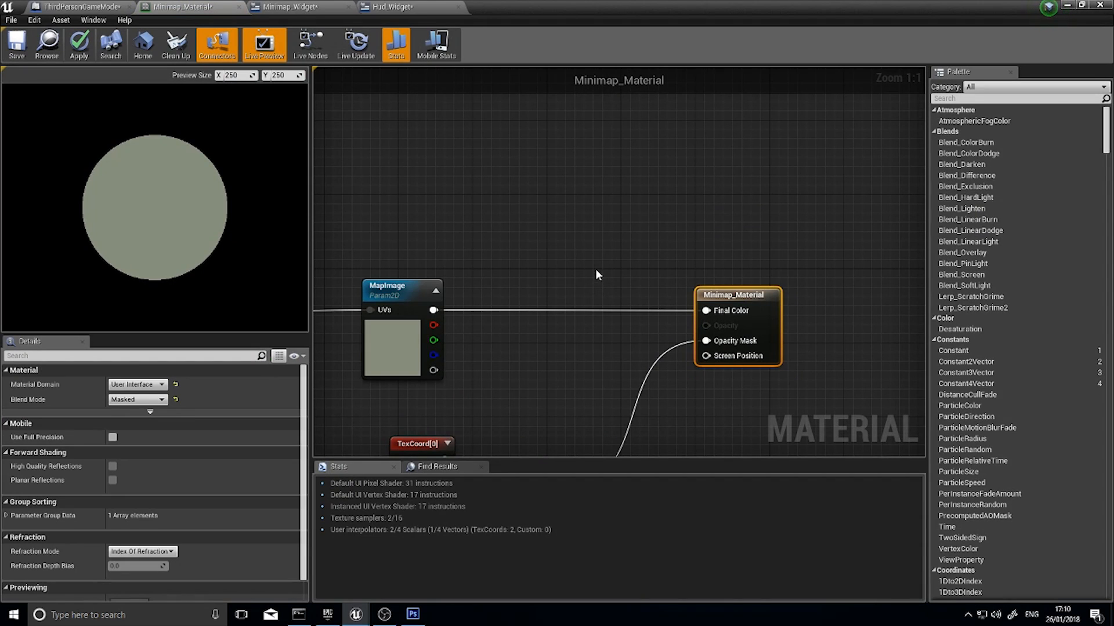
{"action": "right_click_drag", "start_coordinate": [554, 153], "coordinate": [653, 123]}
{"action": "right_click_drag", "start_coordinate": [623, 374], "coordinate": [613, 216]}
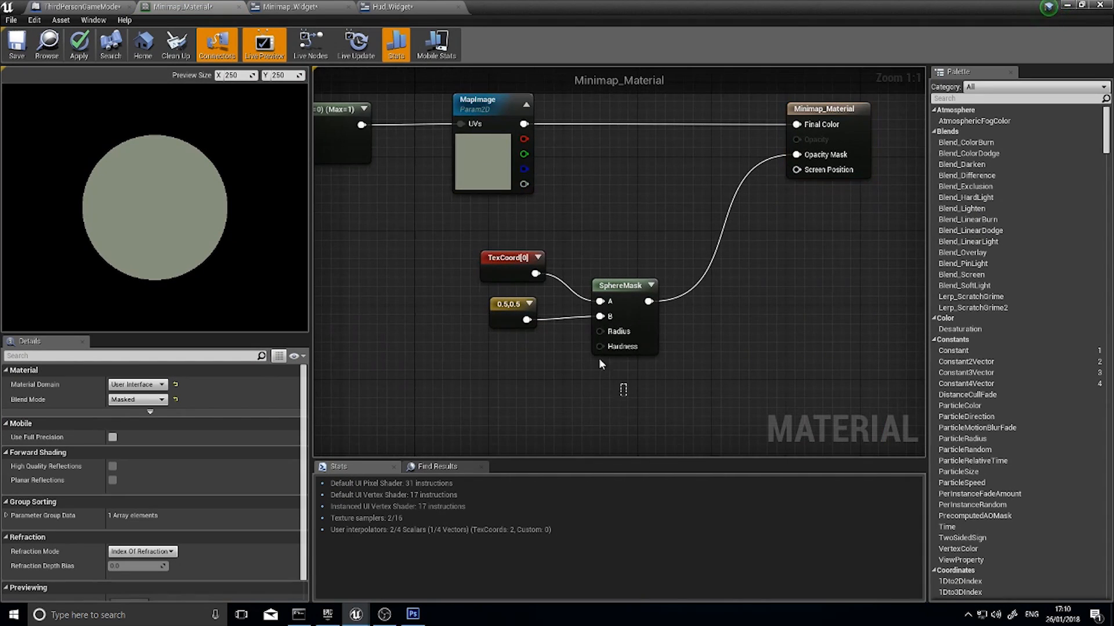
{"action": "left_click_drag", "start_coordinate": [599, 361], "coordinate": [490, 239]}
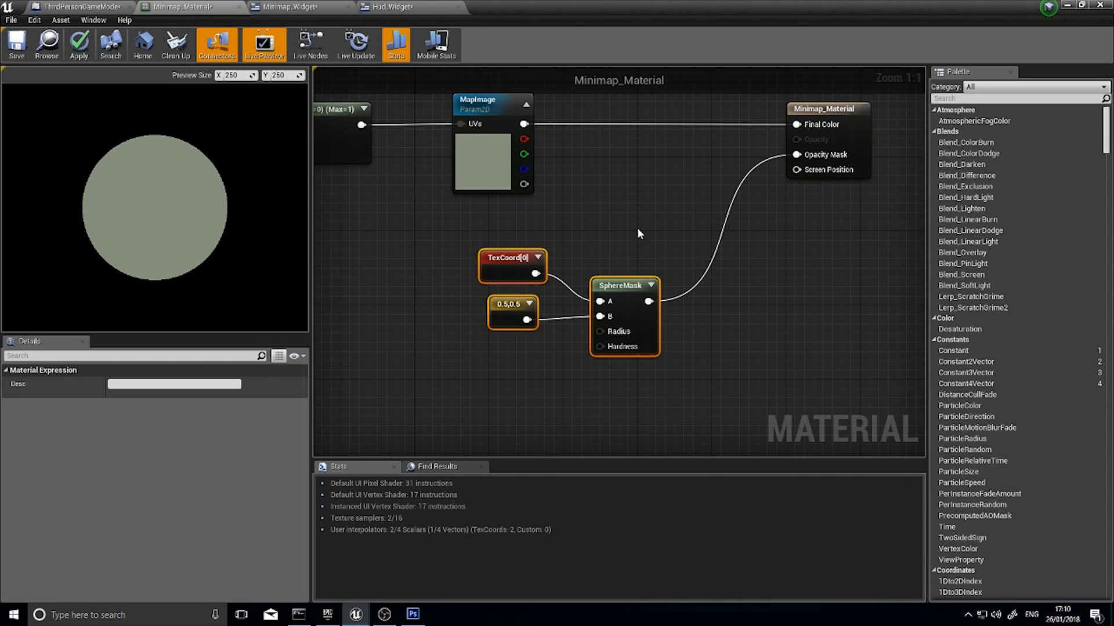
{"action": "right_click_drag", "start_coordinate": [636, 228], "coordinate": [657, 411]}
{"action": "right_click_drag", "start_coordinate": [628, 142], "coordinate": [633, 245]}
{"action": "left_click", "coordinate": [590, 196]}
{"action": "key", "text": "ctrl+v"}
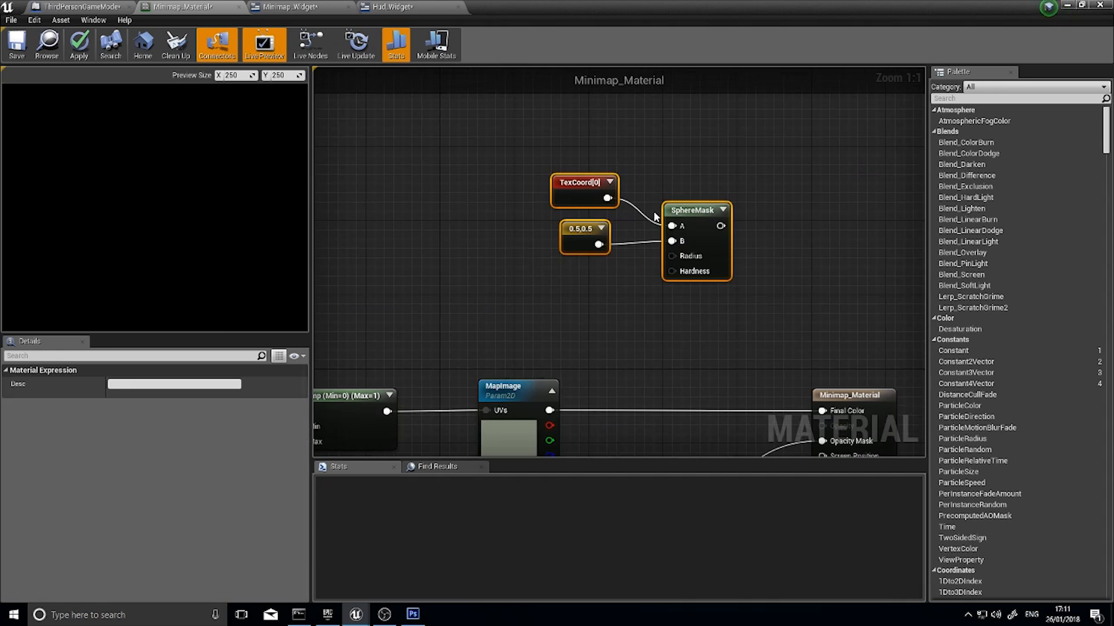
{"action": "left_click_drag", "start_coordinate": [695, 211], "coordinate": [594, 137]}
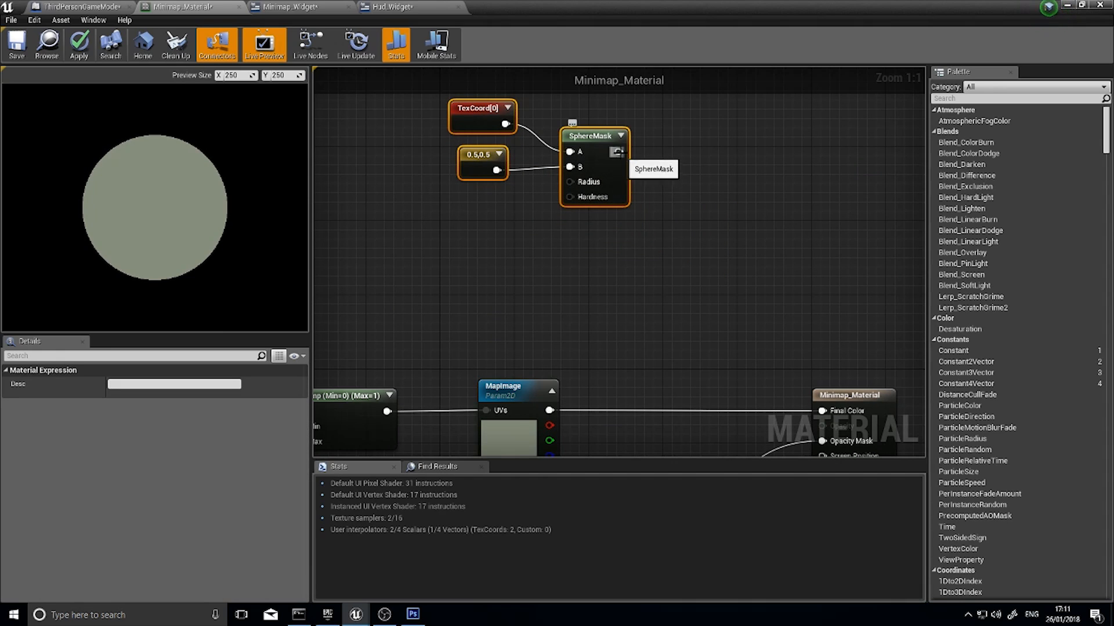
Add a Subtract node after the copied SphereMask and connect the mask's output to the Subtract node's B input
{"action": "left_click_drag", "start_coordinate": [618, 152], "coordinate": [680, 197]}
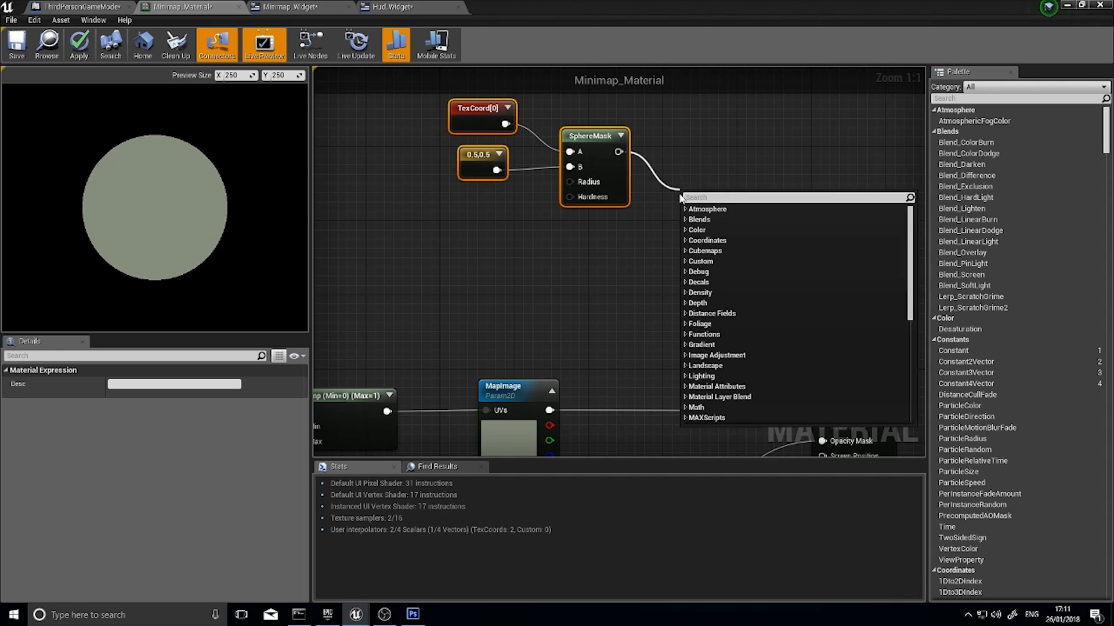
{"action": "type", "text": "subtrac"}
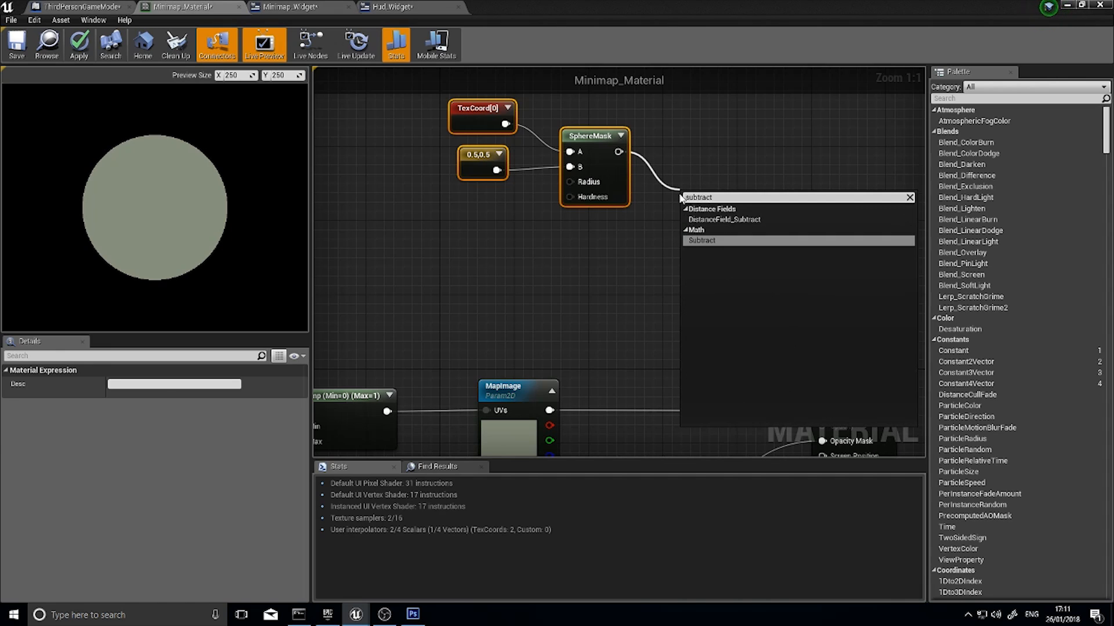
{"action": "type", "text": "t"}
{"action": "key", "text": "Return"}
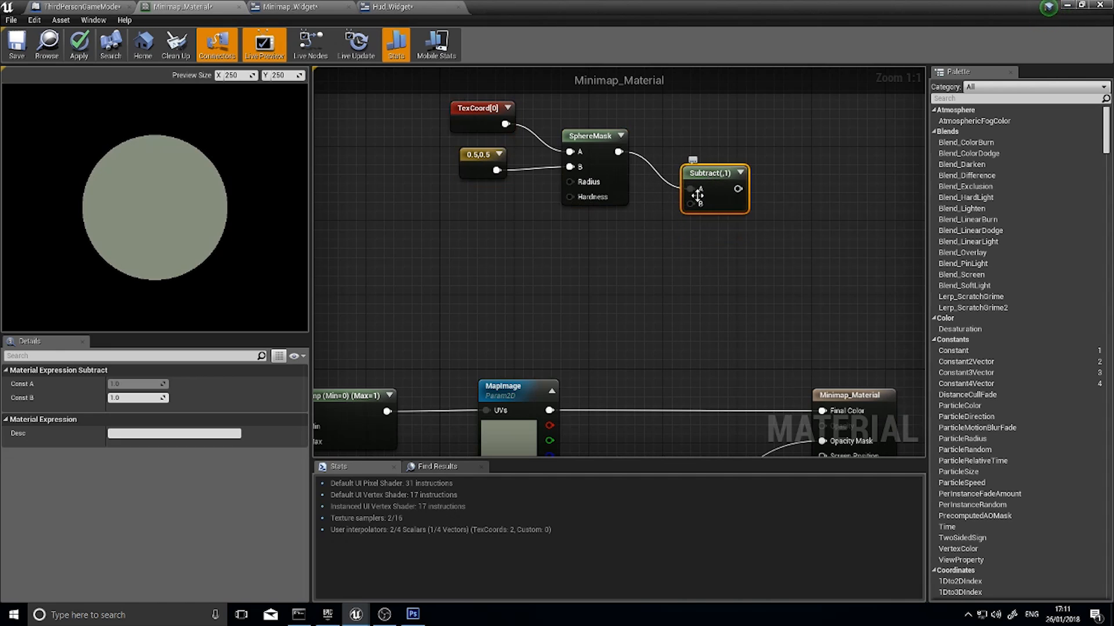
{"action": "left_click_drag", "start_coordinate": [618, 152], "coordinate": [709, 166]}
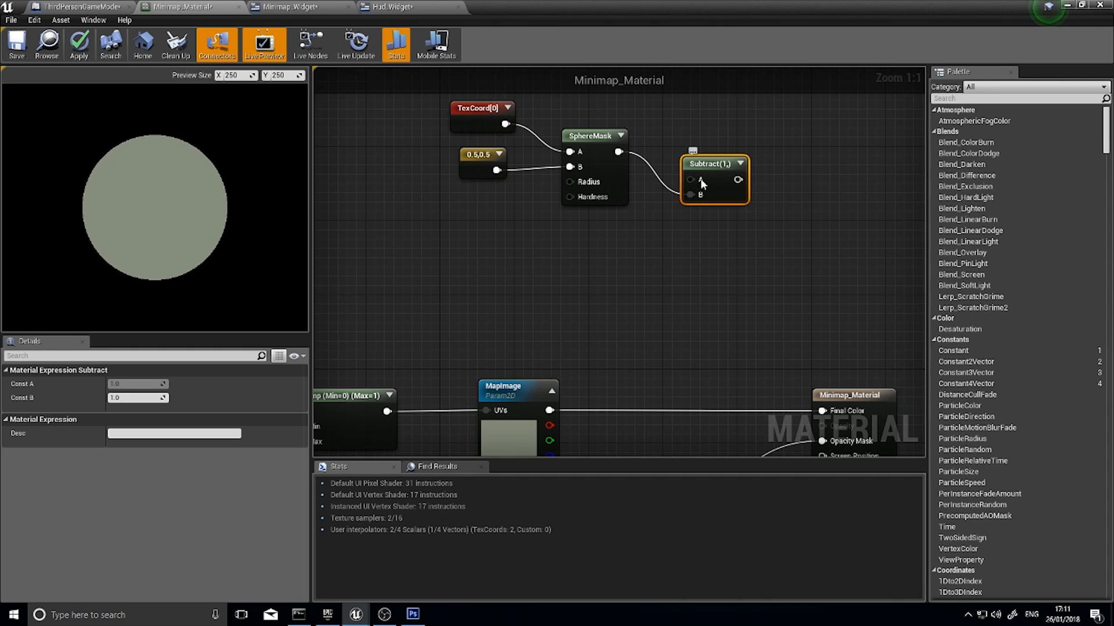
Expand the previews of the copied SphereMask and the Subtract node, spacing the Subtract node farther from the mask
{"action": "left_click", "coordinate": [621, 137]}
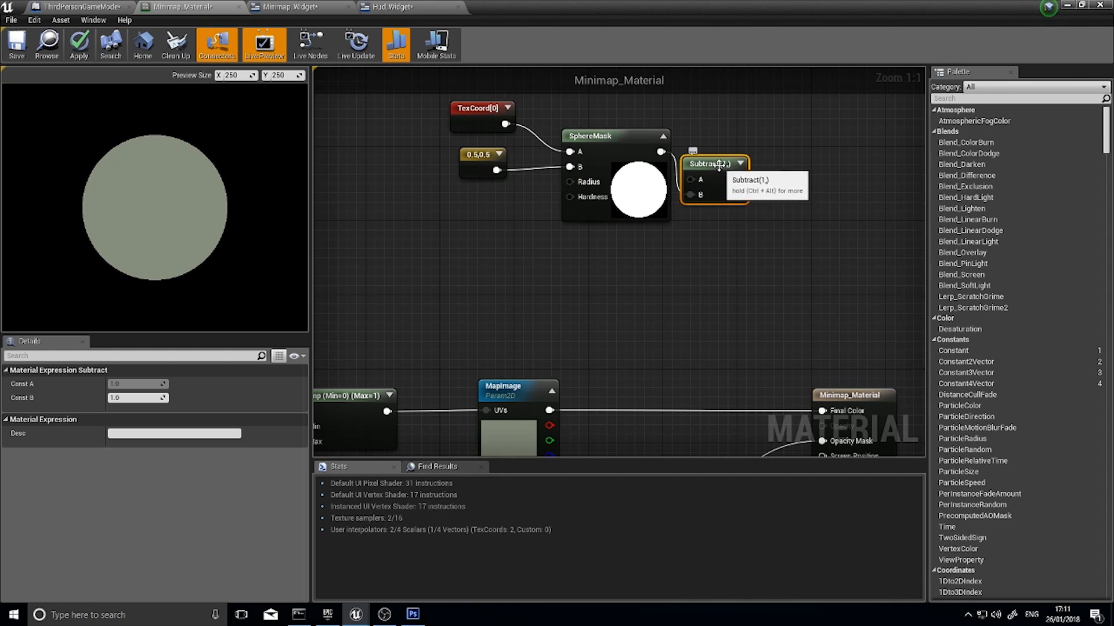
{"action": "left_click_drag", "start_coordinate": [746, 168], "coordinate": [773, 168]}
{"action": "left_click", "coordinate": [769, 165]}
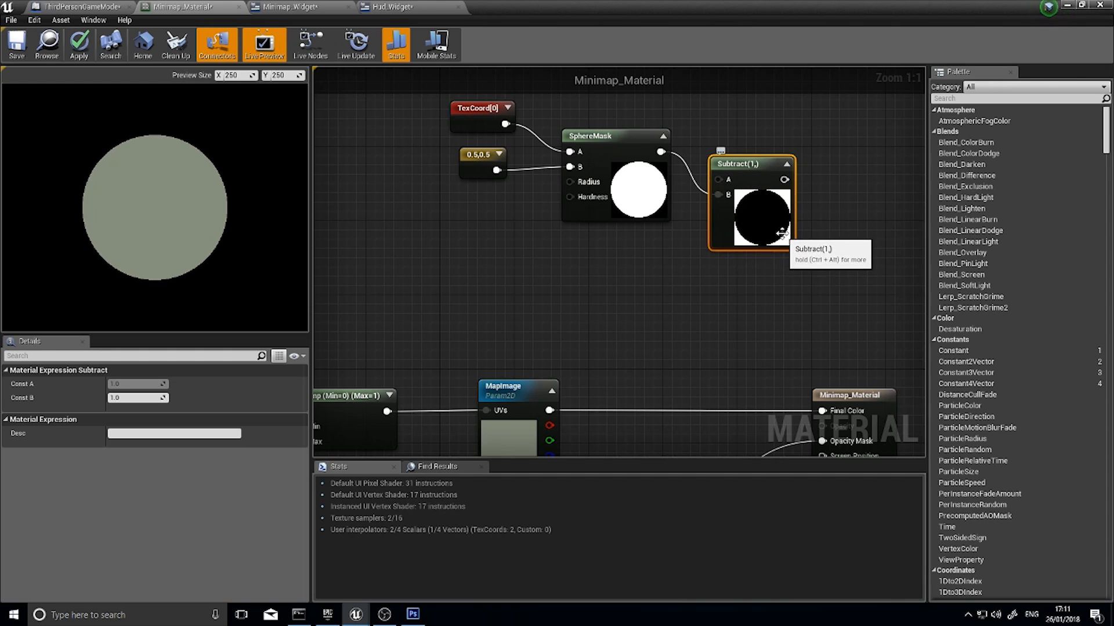
{"action": "right_click_drag", "start_coordinate": [678, 188], "coordinate": [602, 168]}
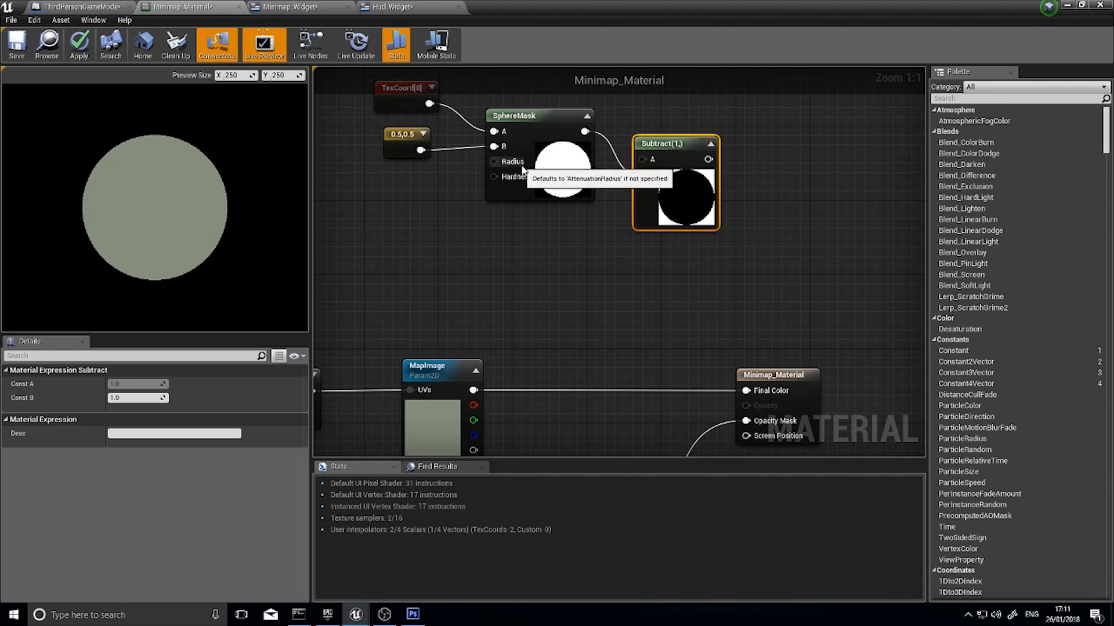
{"action": "right_click_drag", "start_coordinate": [608, 435], "coordinate": [550, 251]}
{"action": "right_click_drag", "start_coordinate": [596, 79], "coordinate": [587, 290]}
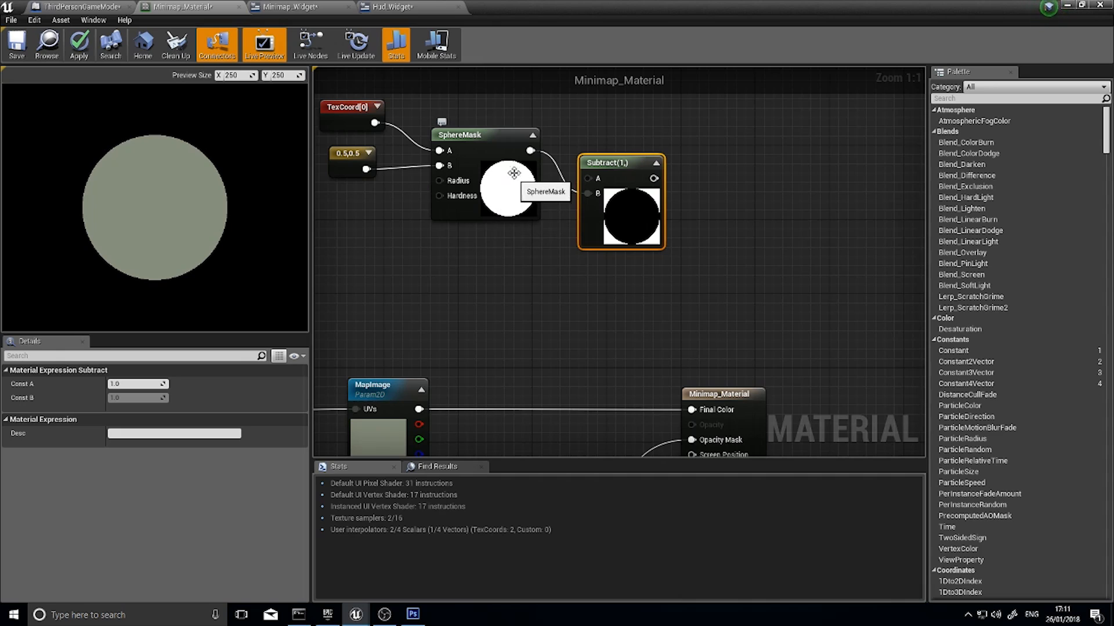
Set the Radius of the copied SphereMask node to 0.45
{"action": "left_click", "coordinate": [511, 213]}
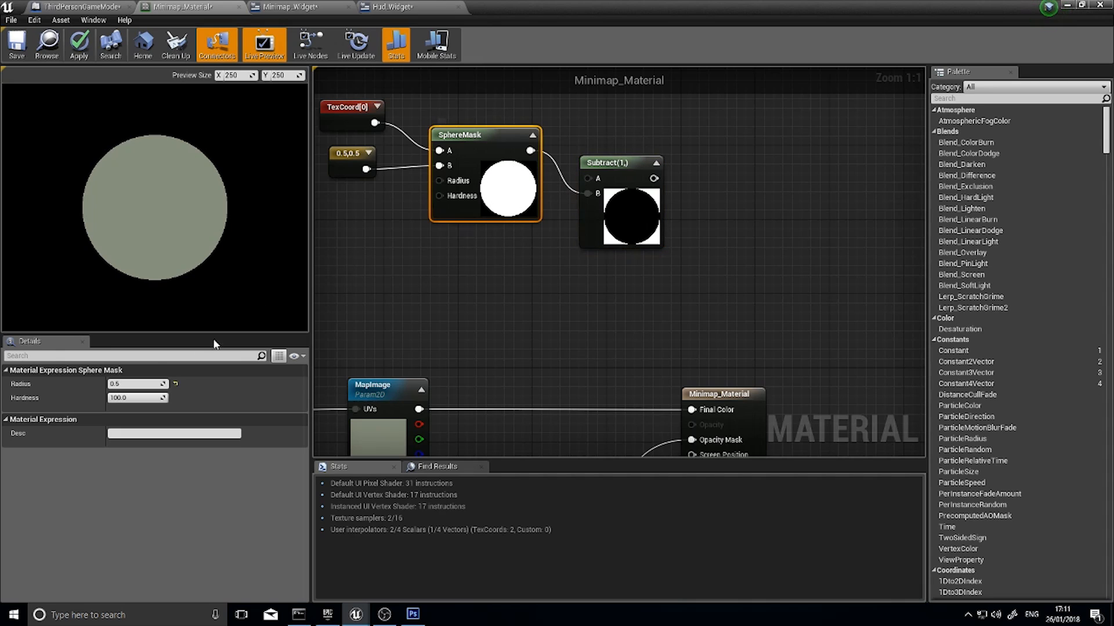
{"action": "left_click", "coordinate": [128, 384]}
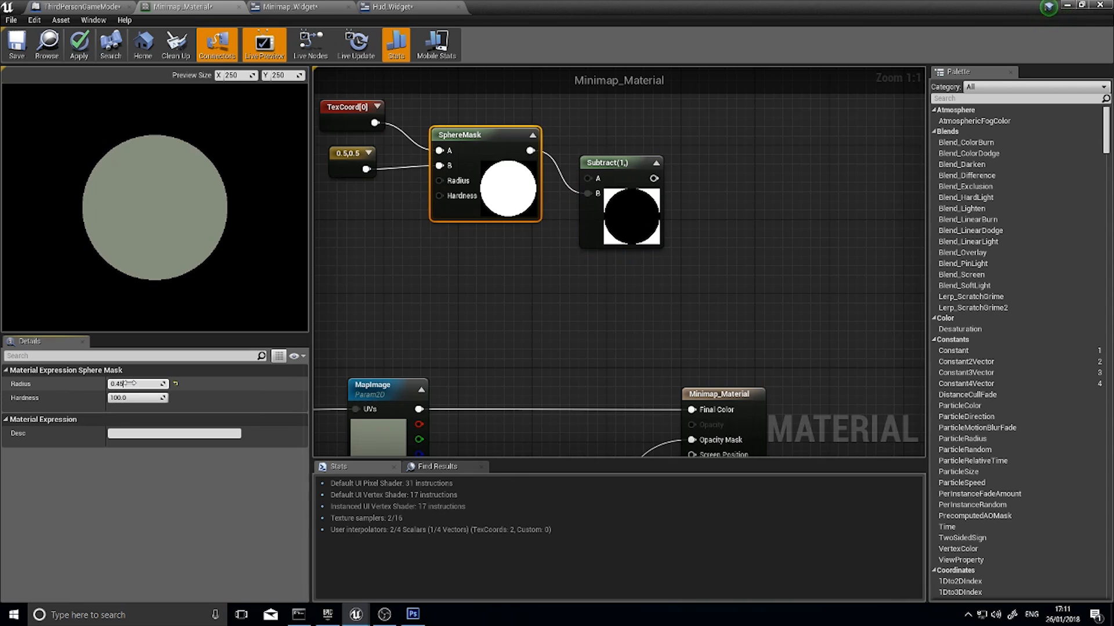
{"action": "type", "text": "0.45"}
{"action": "key", "text": "Return"}
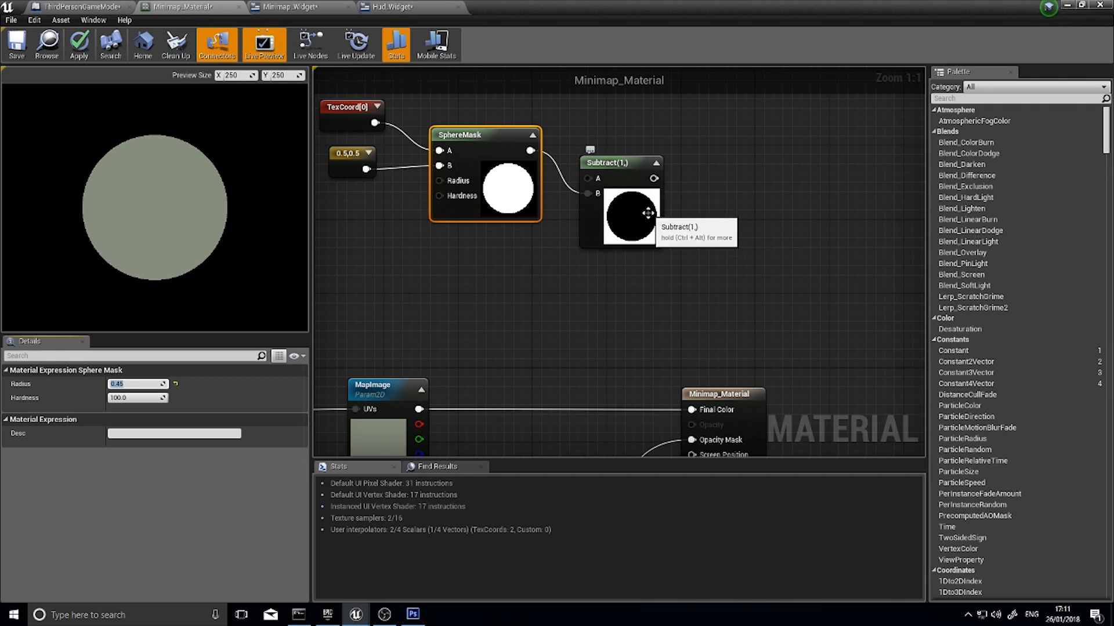
Select the copied mask nodes together with the Subtract node and shift the group away from the material result node
{"action": "right_click_drag", "start_coordinate": [648, 243], "coordinate": [605, 159]}
{"action": "right_click_drag", "start_coordinate": [462, 391], "coordinate": [489, 286]}
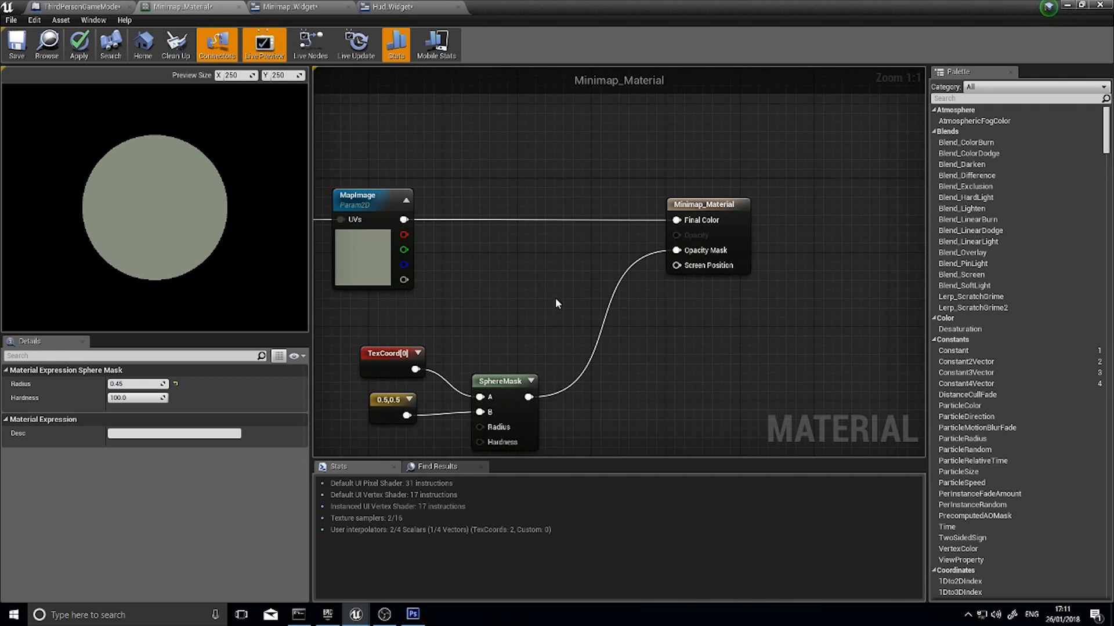
{"action": "mouse_move", "coordinate": [555, 293]}
{"action": "right_mouse_down"}
{"action": "mouse_move", "coordinate": [559, 407]}
{"action": "mouse_move", "coordinate": [574, 314]}
{"action": "right_mouse_up"}
{"action": "right_click_drag", "start_coordinate": [567, 262], "coordinate": [606, 323]}
{"action": "left_click_drag", "start_coordinate": [642, 296], "coordinate": [382, 132]}
{"action": "left_click_drag", "start_coordinate": [515, 156], "coordinate": [425, 155]}
Add a LinearInterpolate node between Subtract and the material result node, and connect the Subtract output to its A input
{"action": "right_click_drag", "start_coordinate": [554, 317], "coordinate": [555, 261]}
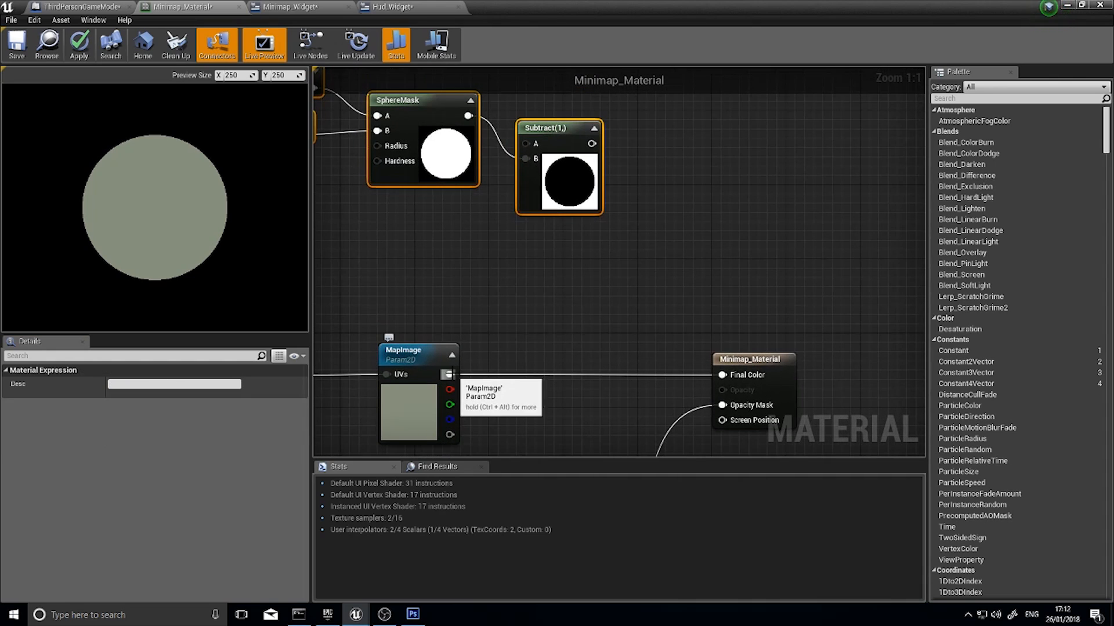
{"action": "right_click", "coordinate": [569, 283]}
{"action": "type", "text": "linearin"}
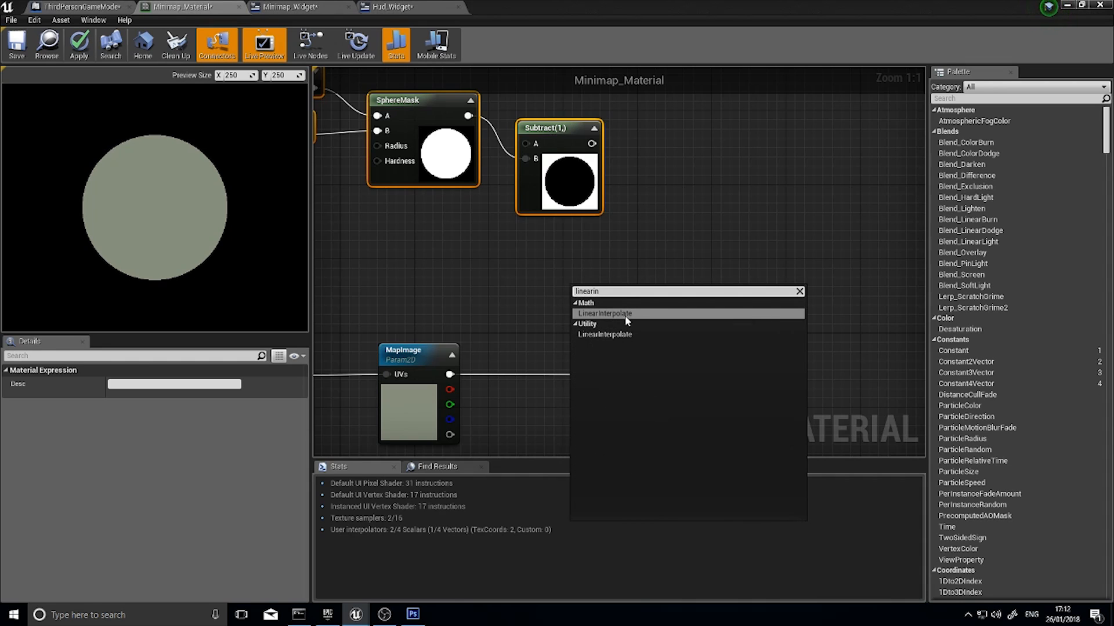
{"action": "left_click", "coordinate": [624, 314]}
{"action": "left_click_drag", "start_coordinate": [609, 290], "coordinate": [642, 257]}
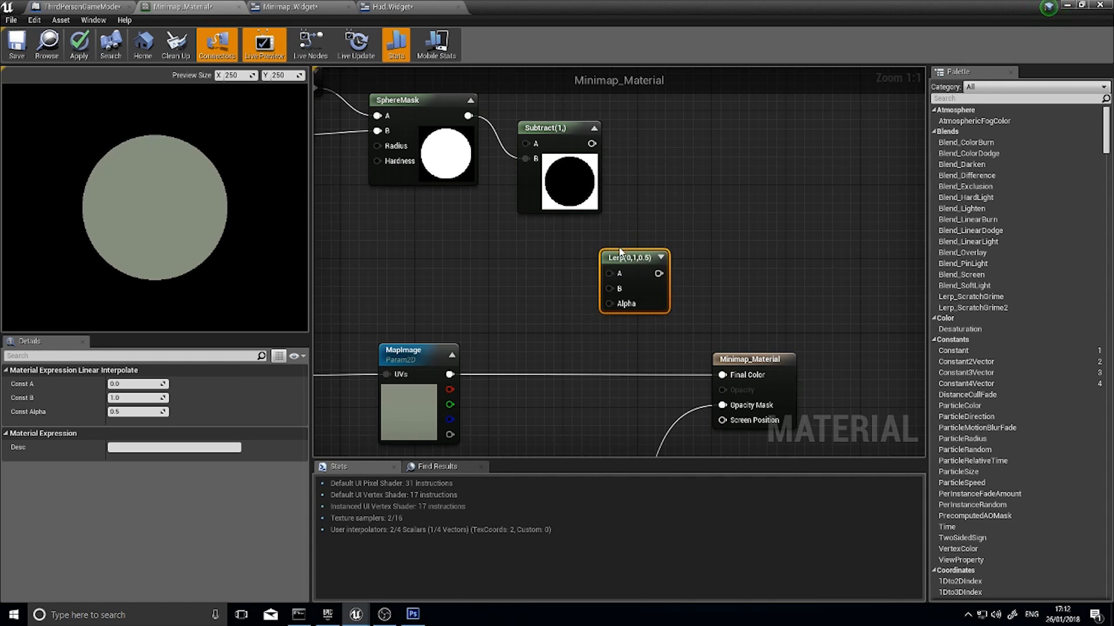
{"action": "right_click_drag", "start_coordinate": [620, 251], "coordinate": [639, 247]}
{"action": "left_click_drag", "start_coordinate": [610, 139], "coordinate": [632, 269]}
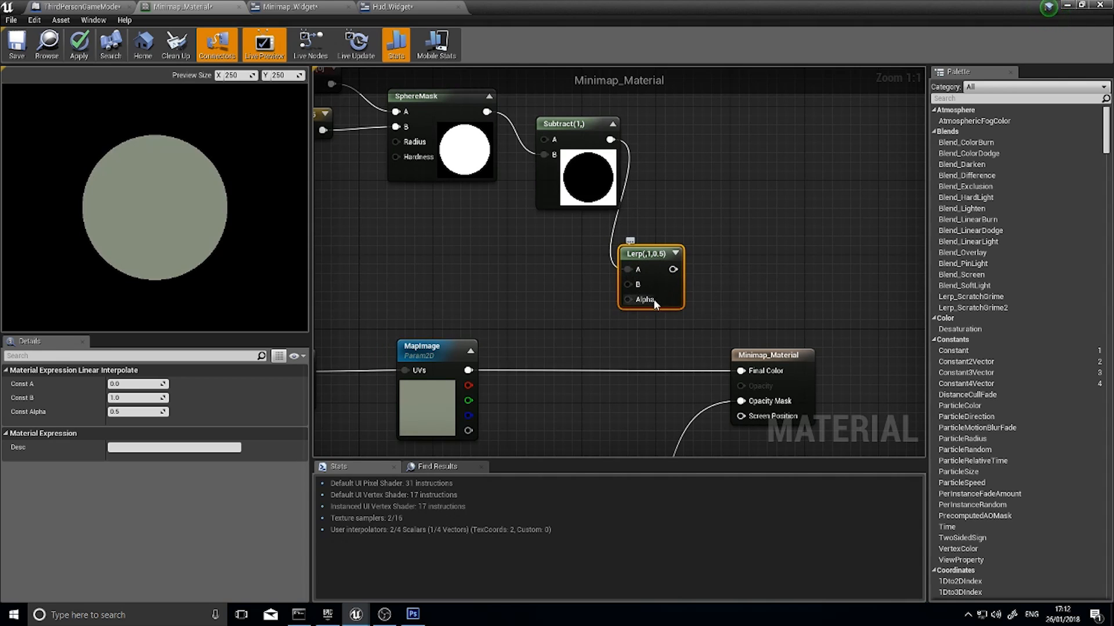
{"action": "left_click_drag", "start_coordinate": [652, 254], "coordinate": [678, 254]}
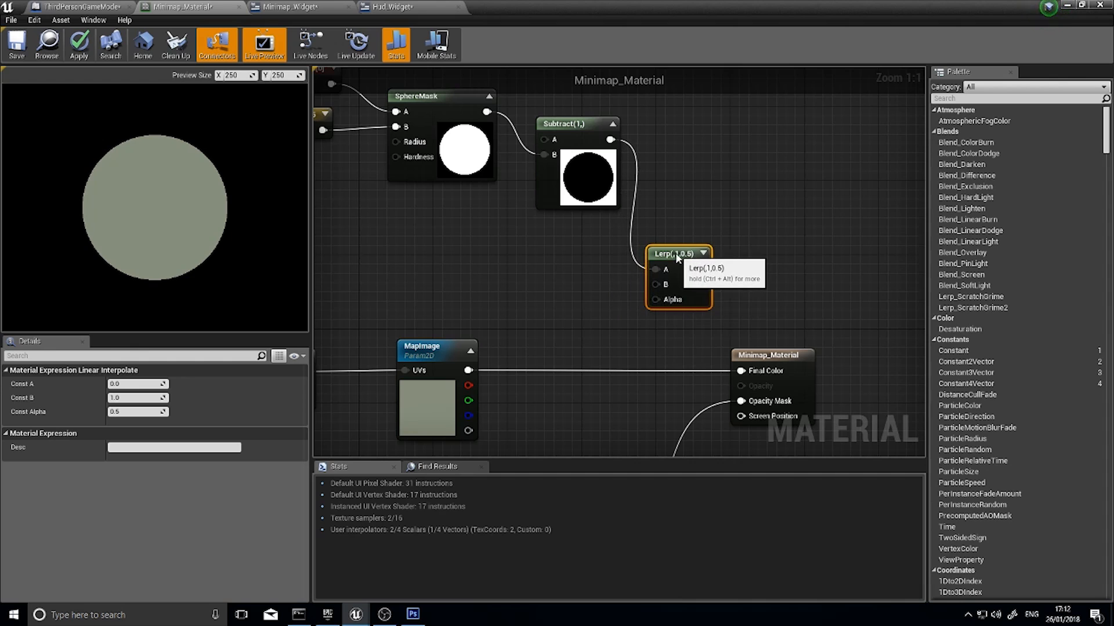
Move the upper TexCoord, 0.5,0.5, SphereMask and Subtract nodes farther from the Lerp node to make room
{"action": "right_click_drag", "start_coordinate": [582, 232], "coordinate": [628, 263]}
{"action": "left_click_drag", "start_coordinate": [623, 272], "coordinate": [320, 92]}
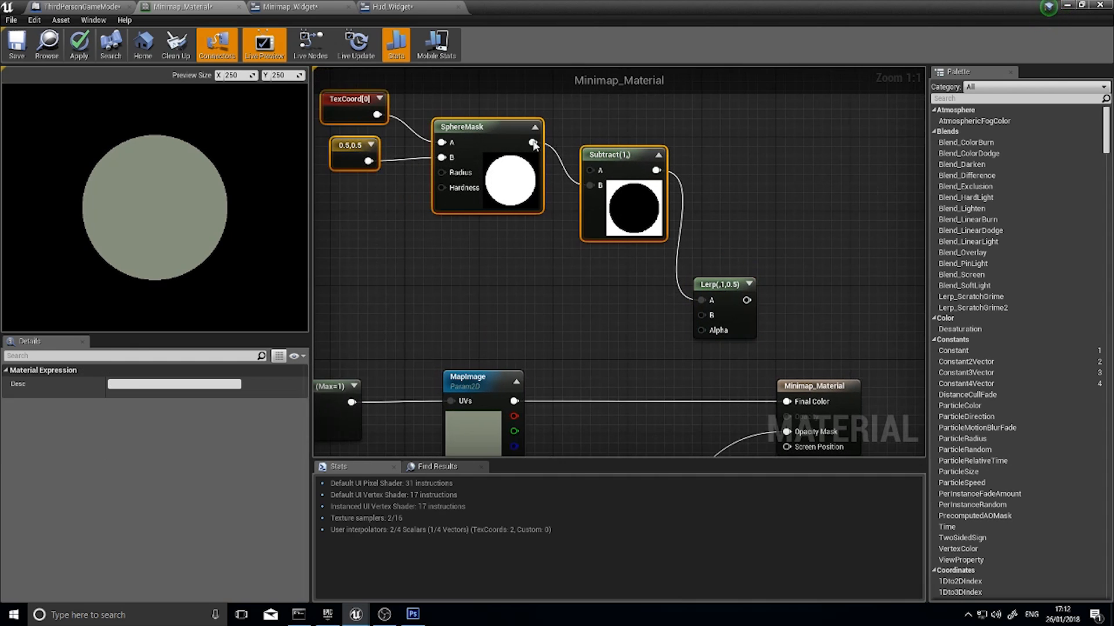
{"action": "left_click_drag", "start_coordinate": [610, 157], "coordinate": [536, 158]}
{"action": "left_click", "coordinate": [579, 293]}
Add a Constant3Vector feeding the Lerp node's B input and place it between the Subtract and MapImage nodes
{"action": "right_click_drag", "start_coordinate": [581, 293], "coordinate": [563, 259]}
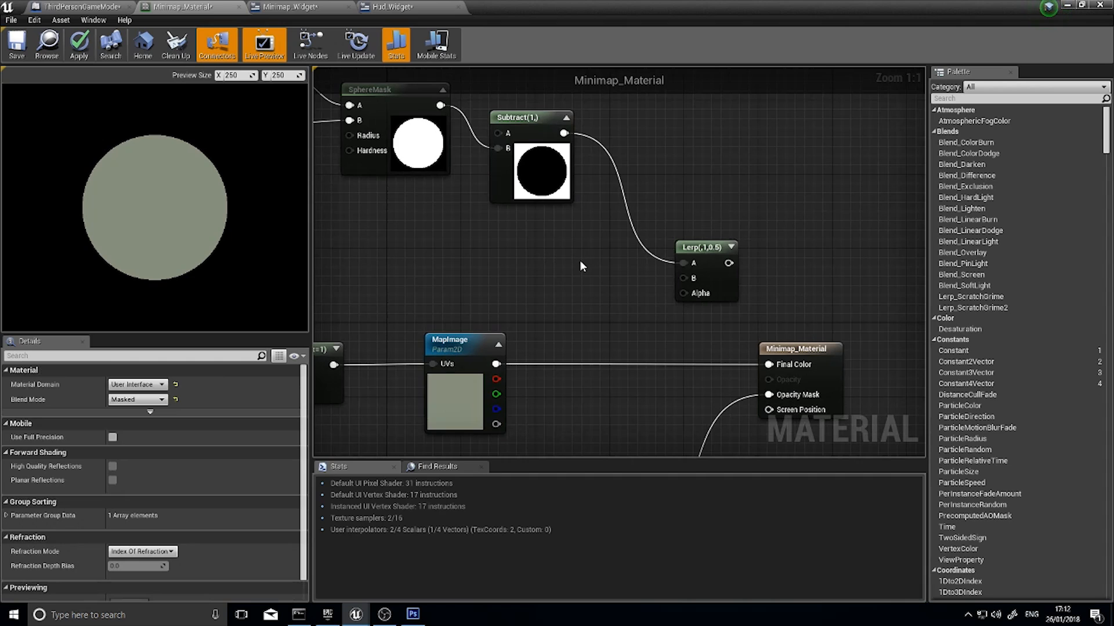
{"action": "right_click_drag", "start_coordinate": [583, 264], "coordinate": [574, 209]}
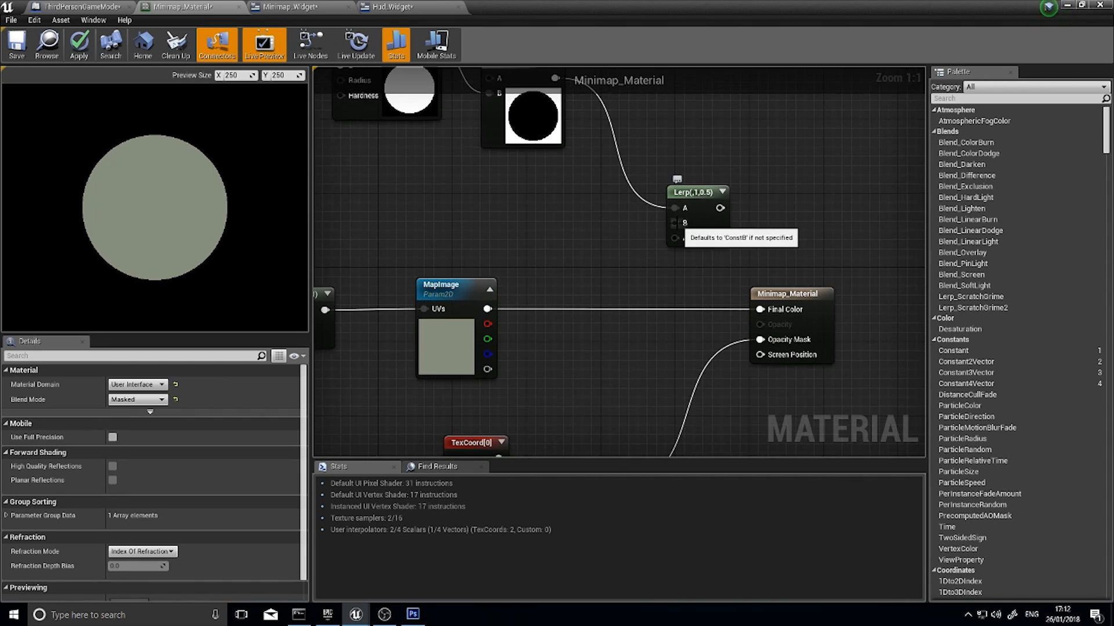
{"action": "left_click_drag", "start_coordinate": [674, 223], "coordinate": [612, 216]}
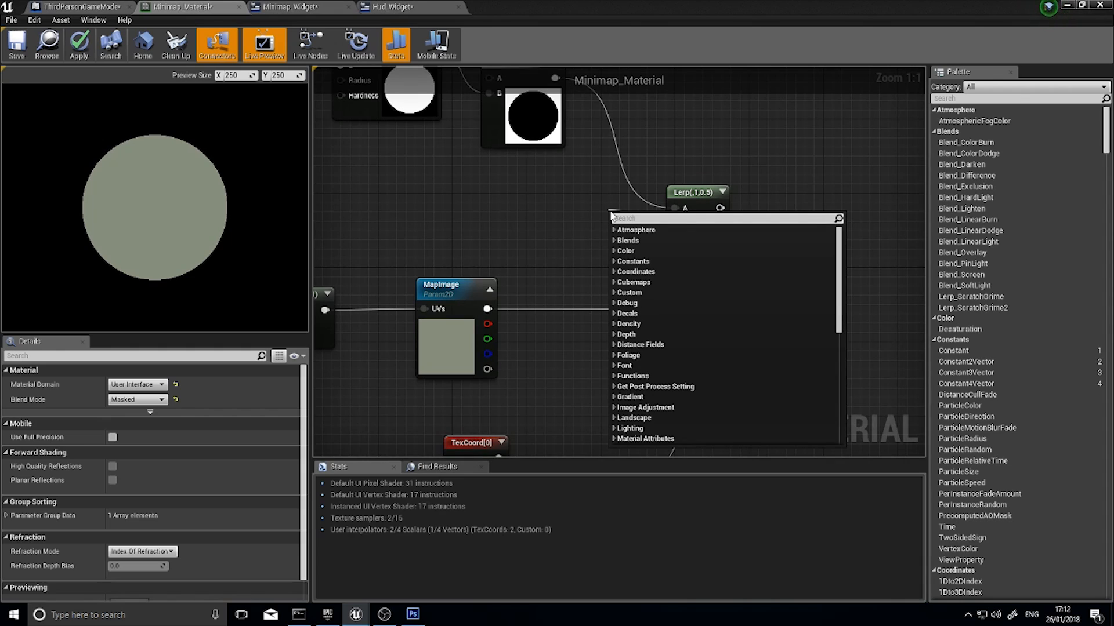
{"action": "type", "text": "constant3"}
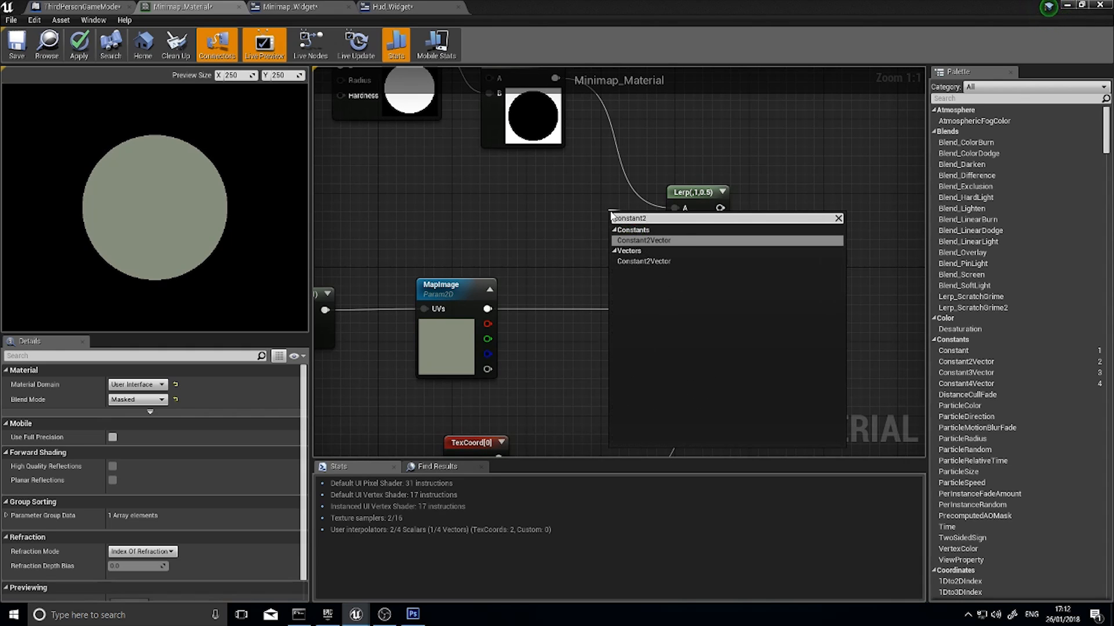
{"action": "left_click", "coordinate": [630, 241]}
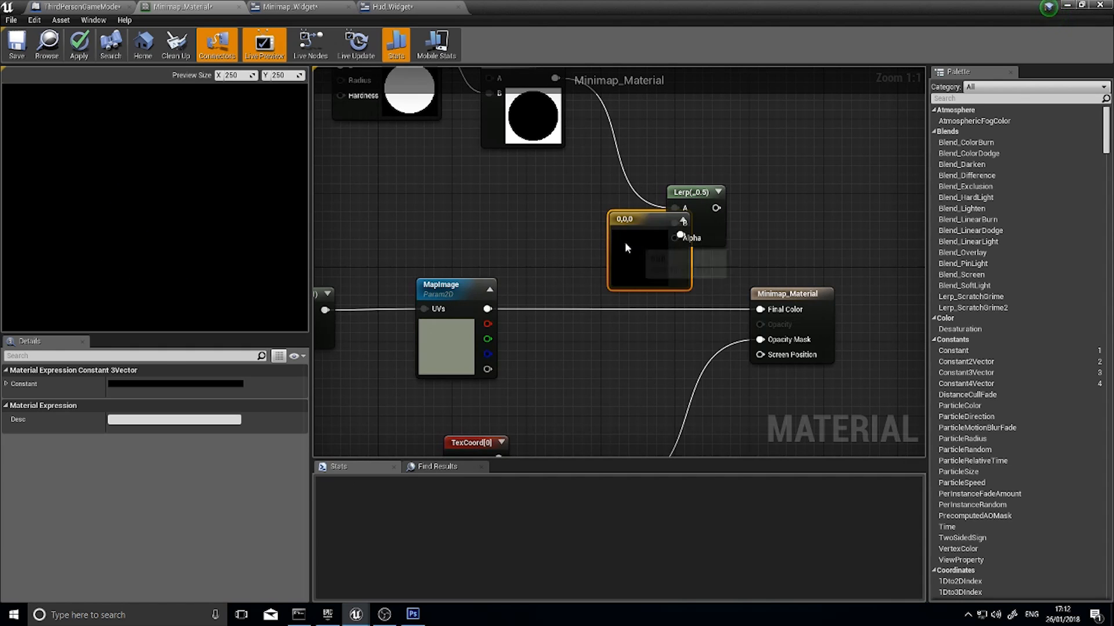
{"action": "left_click_drag", "start_coordinate": [625, 242], "coordinate": [524, 217]}
Set the Constant3Vector's colour to pure red (1,0,0) and move the node up beneath the Subtract node
{"action": "double_click", "coordinate": [536, 232]}
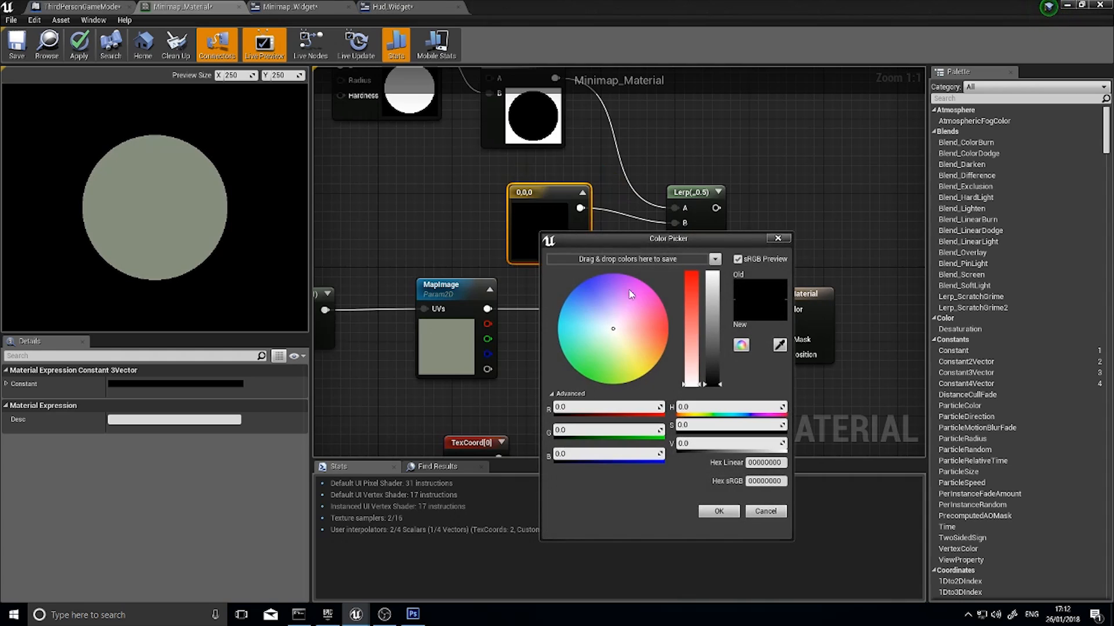
{"action": "left_click_drag", "start_coordinate": [691, 301], "coordinate": [691, 274]}
{"action": "left_click", "coordinate": [713, 277]}
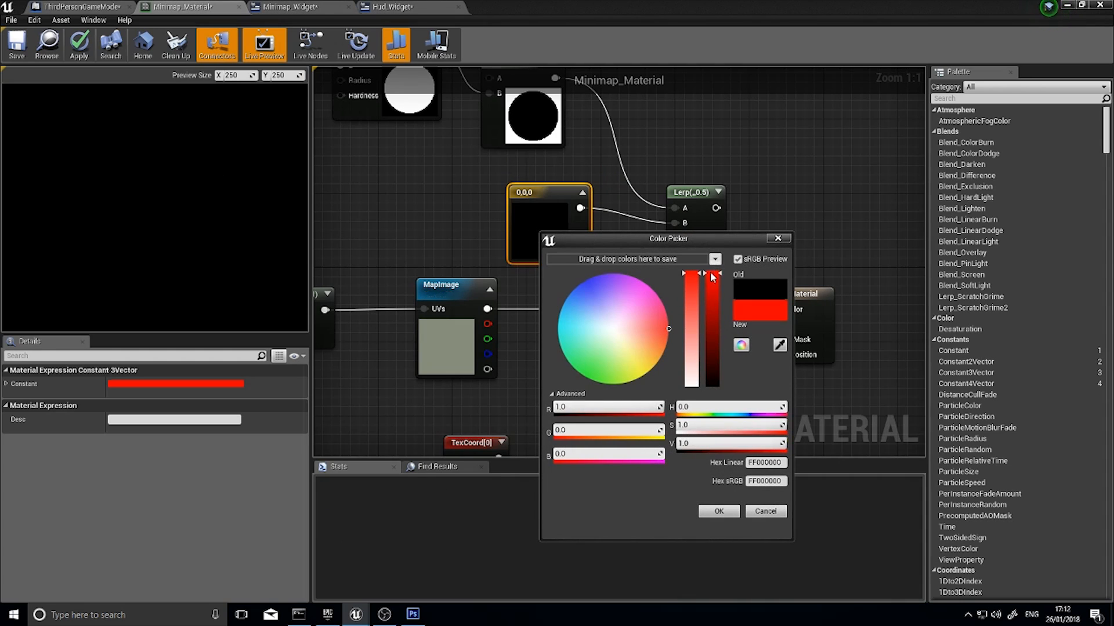
{"action": "left_click", "coordinate": [708, 504]}
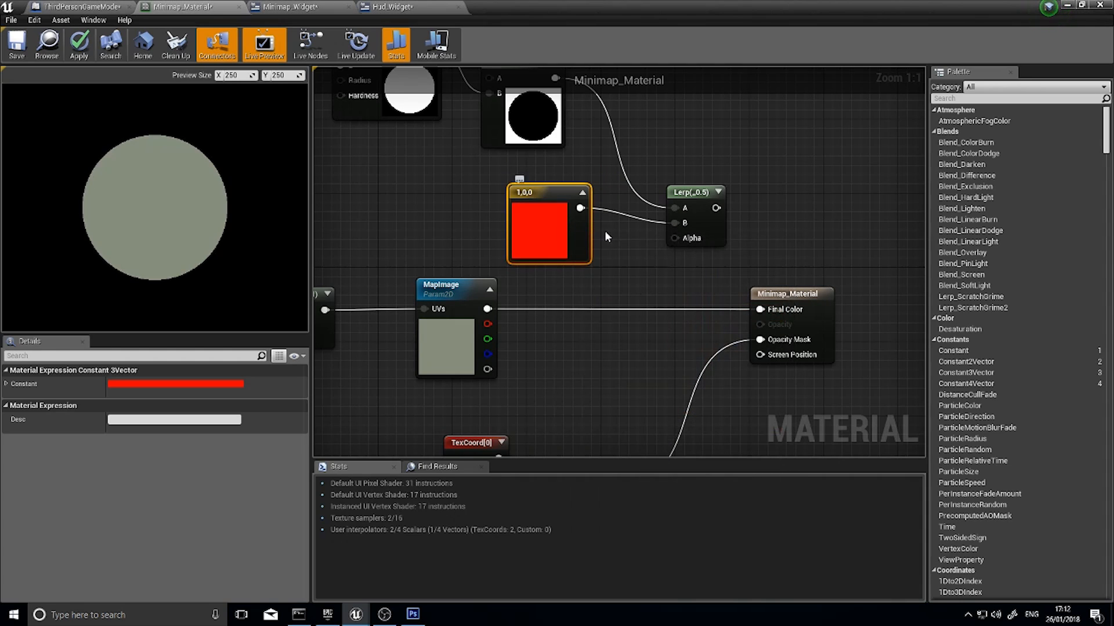
{"action": "left_click_drag", "start_coordinate": [569, 239], "coordinate": [542, 211]}
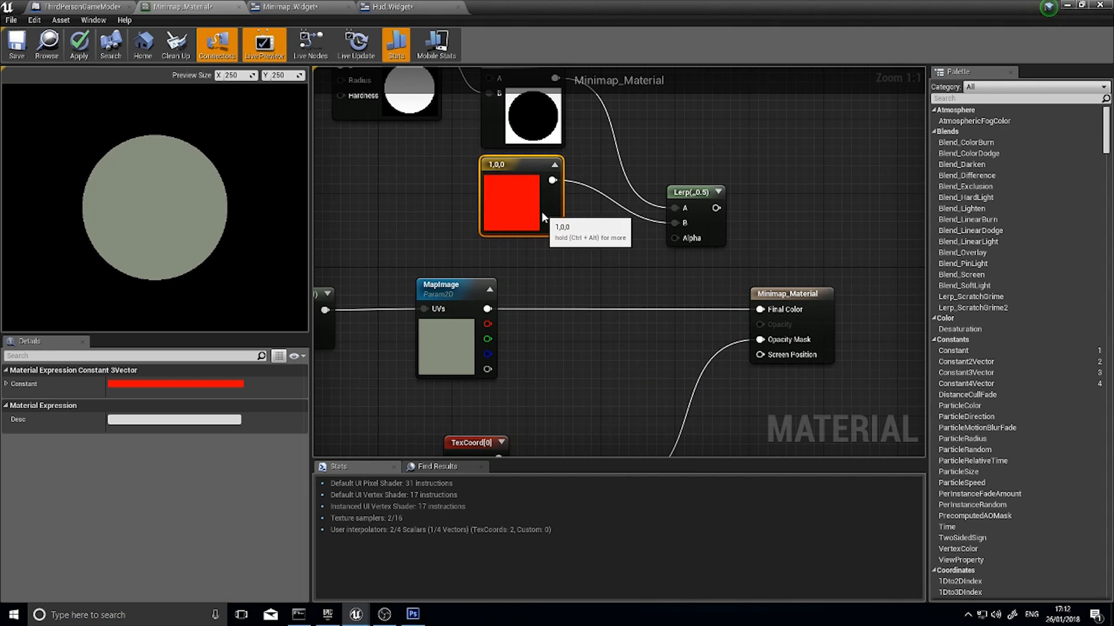
{"action": "left_click", "coordinate": [452, 314]}
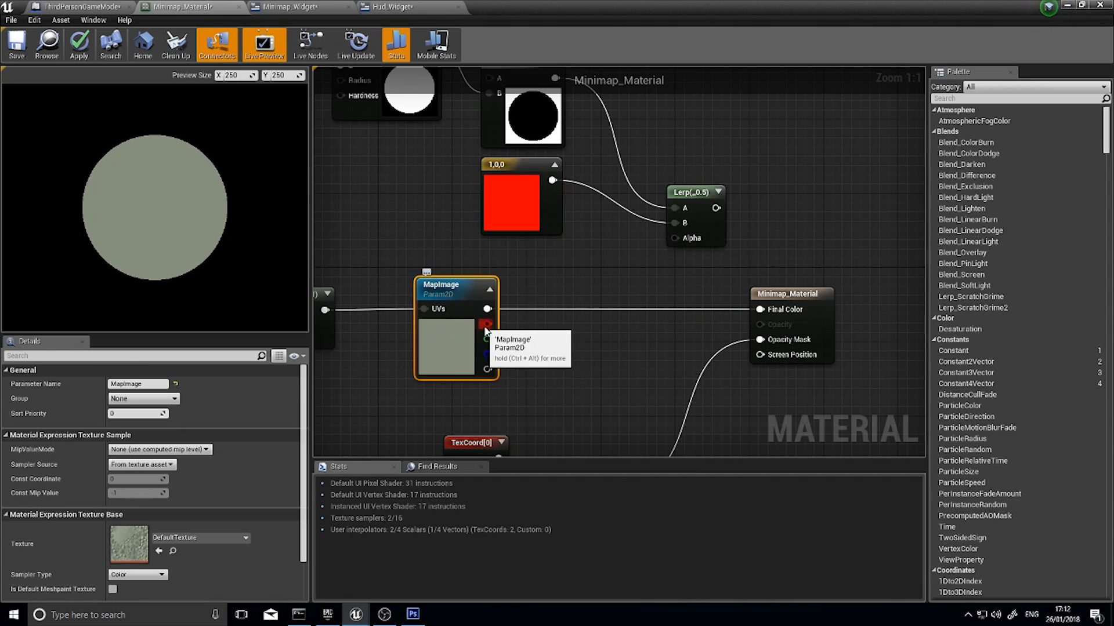
{"action": "left_click_drag", "start_coordinate": [486, 308], "coordinate": [605, 281]}
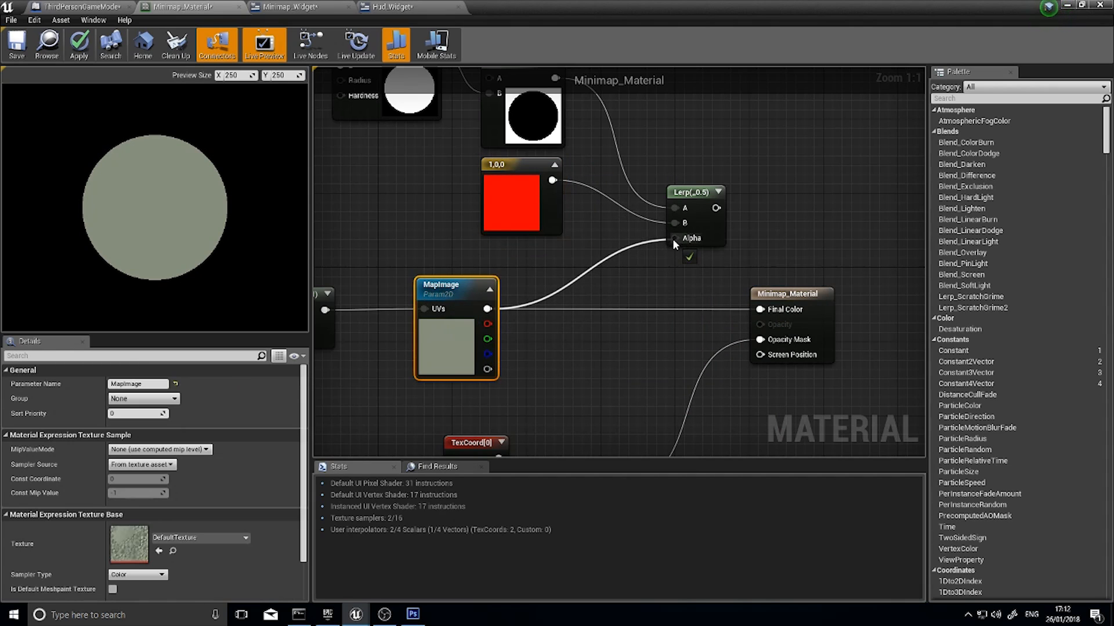
{"action": "left_click_drag", "start_coordinate": [672, 238], "coordinate": [486, 309]}
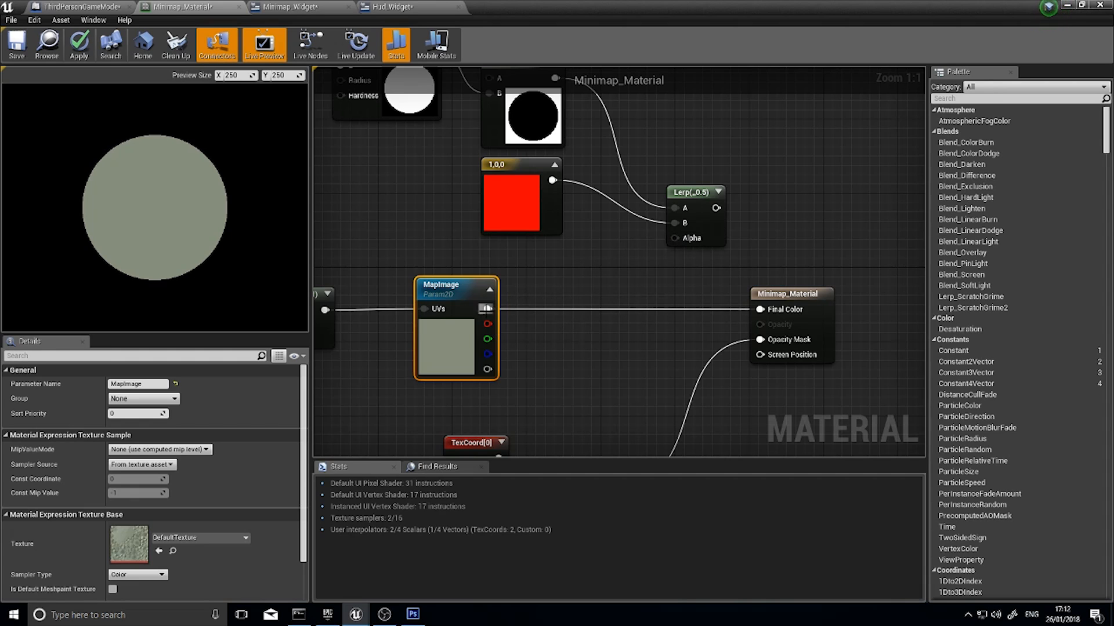
Rewire the Lerp node with MapImage feeding A, the red 1,0,0 constant feeding B and Subtract feeding Alpha
{"action": "left_click", "coordinate": [675, 223], "text": "alt"}
{"action": "left_click", "coordinate": [675, 209], "text": "alt"}
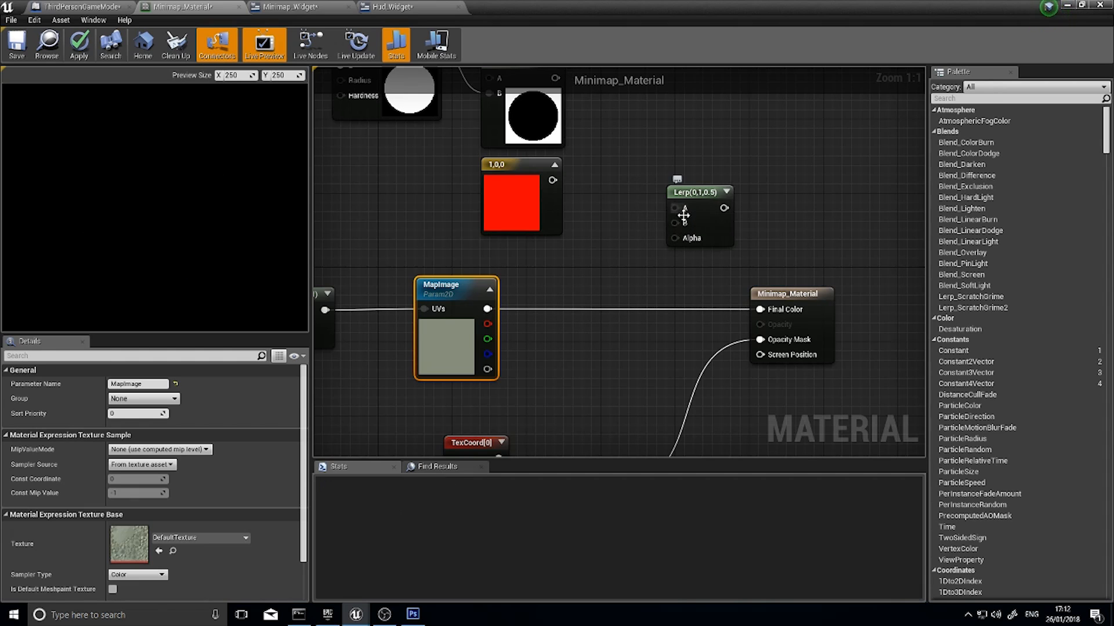
{"action": "right_click_drag", "start_coordinate": [629, 232], "coordinate": [631, 262]}
{"action": "left_click_drag", "start_coordinate": [490, 339], "coordinate": [679, 239]}
{"action": "left_click_drag", "start_coordinate": [554, 210], "coordinate": [679, 255]}
{"action": "right_click_drag", "start_coordinate": [608, 272], "coordinate": [535, 289]}
{"action": "left_click_drag", "start_coordinate": [485, 127], "coordinate": [492, 129]}
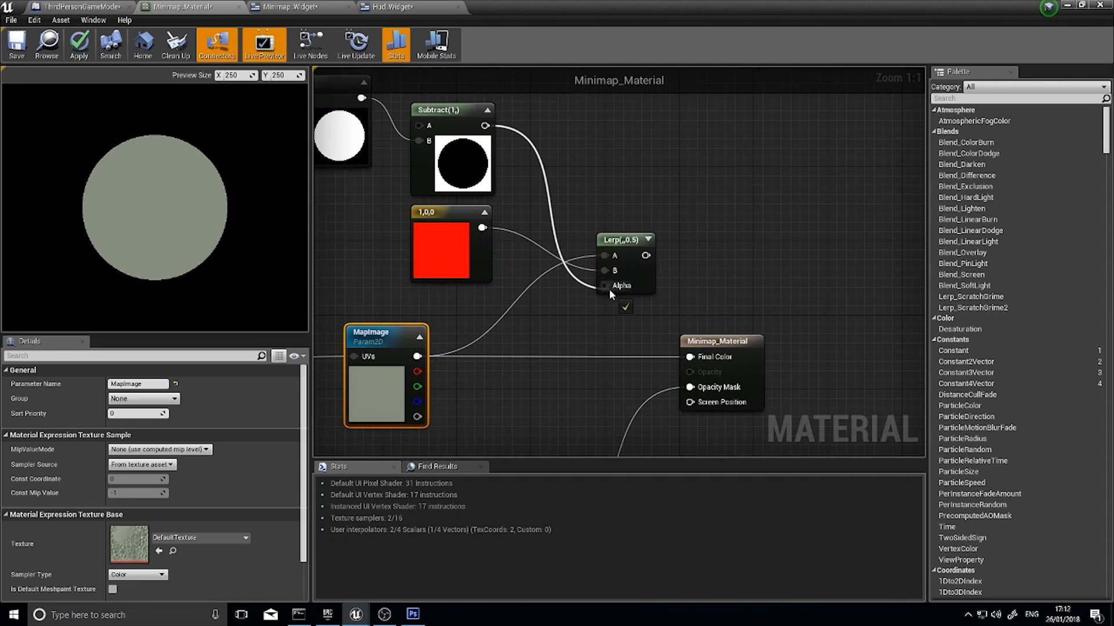
{"action": "left_click_drag", "start_coordinate": [609, 290], "coordinate": [608, 288]}
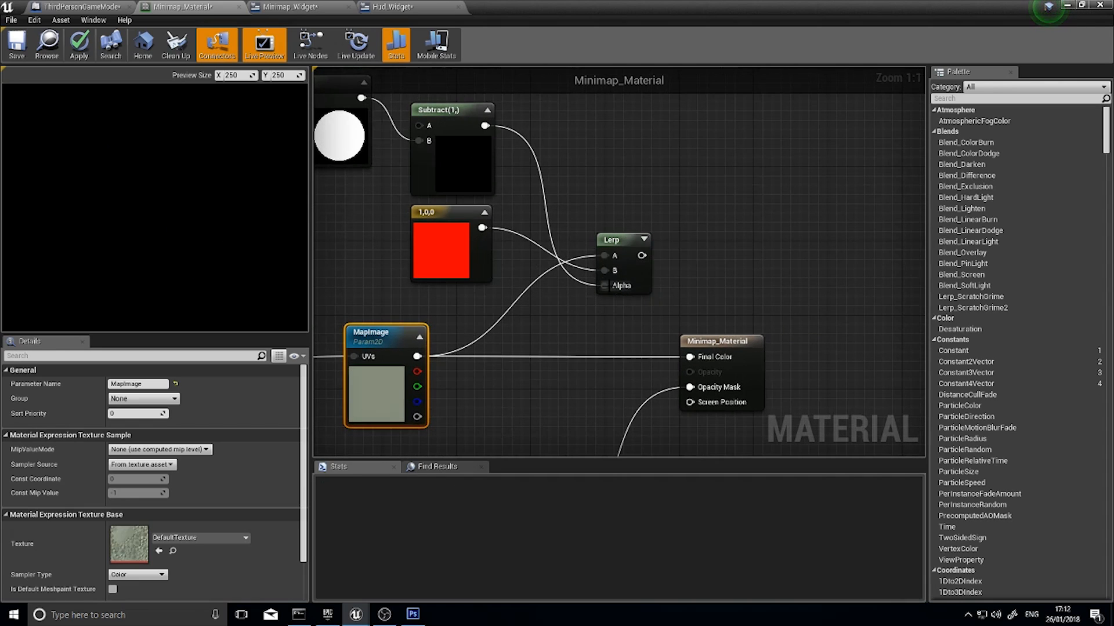
Expand the Lerp node's preview, connect its output to the material's Final Color in place of MapImage, and apply the material changes
{"action": "left_click", "coordinate": [644, 239]}
{"action": "left_click_drag", "start_coordinate": [645, 239], "coordinate": [595, 231]}
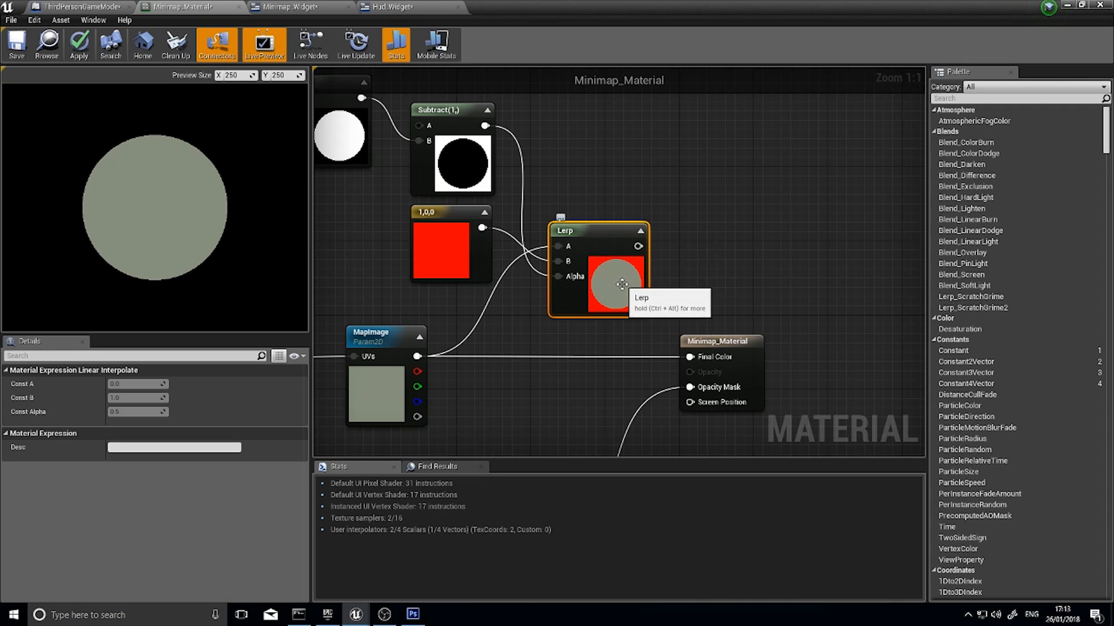
{"action": "left_click_drag", "start_coordinate": [638, 246], "coordinate": [689, 357]}
{"action": "right_click_drag", "start_coordinate": [622, 400], "coordinate": [666, 285]}
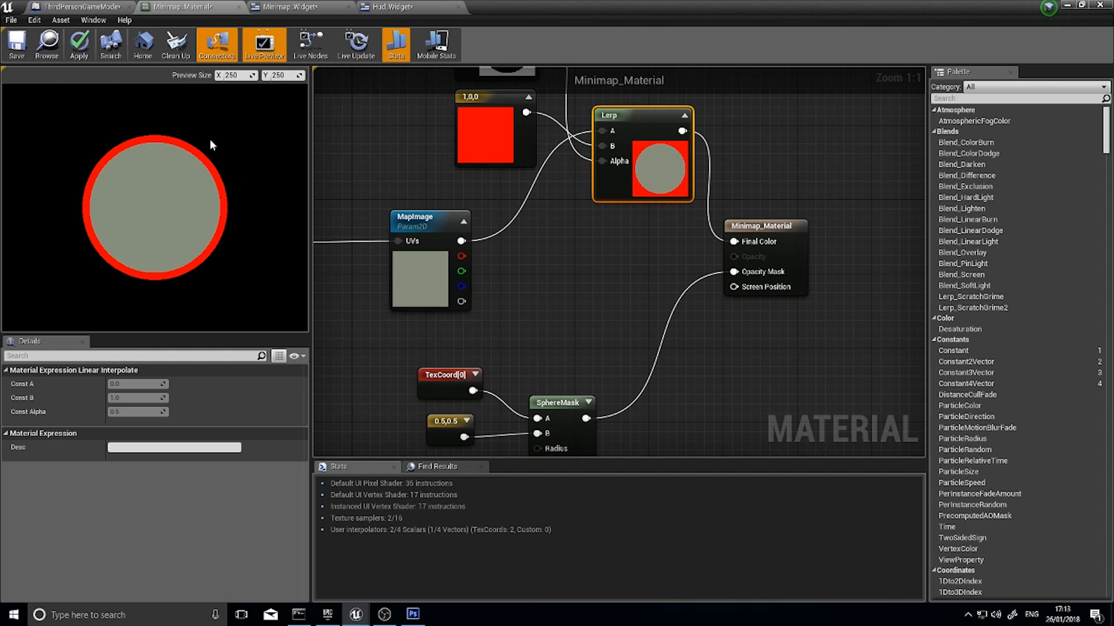
{"action": "left_click", "coordinate": [80, 46]}
Play the level from the main editor and run the character around the floor, stairs and platforms to examine the minimap's border and tracking
{"action": "left_click", "coordinate": [1065, 5]}
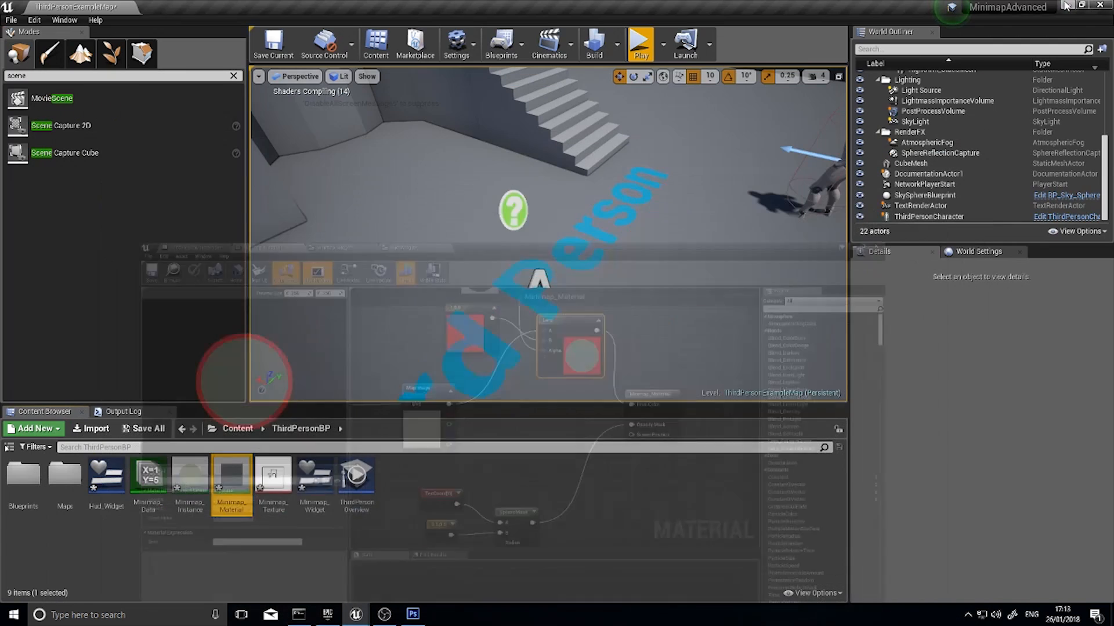
{"action": "key", "text": "w"}
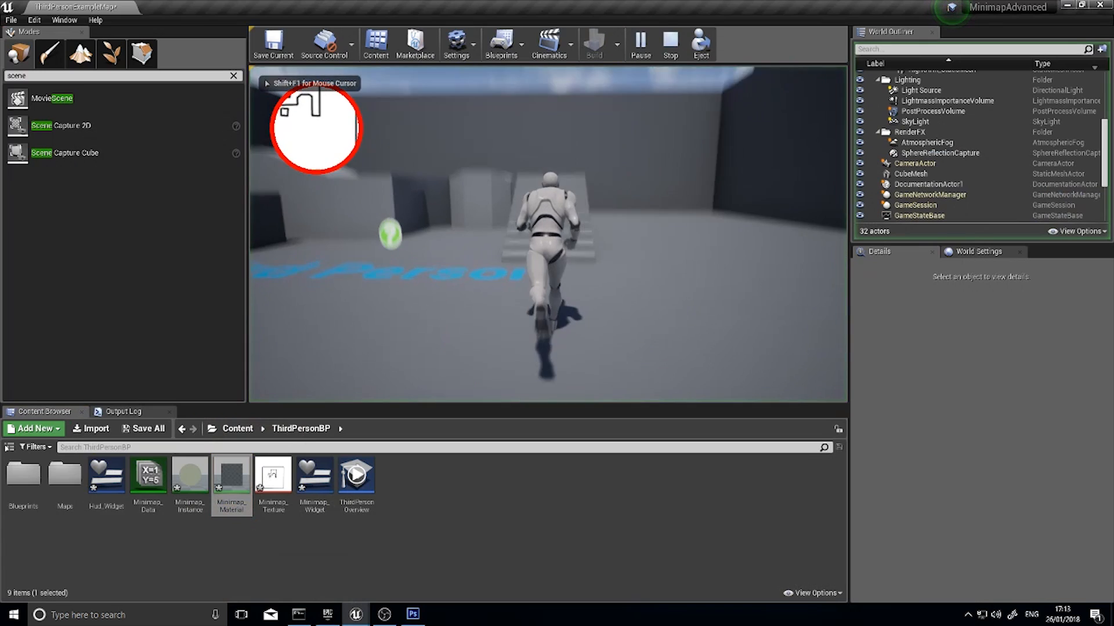
{"action": "key", "text": "w"}
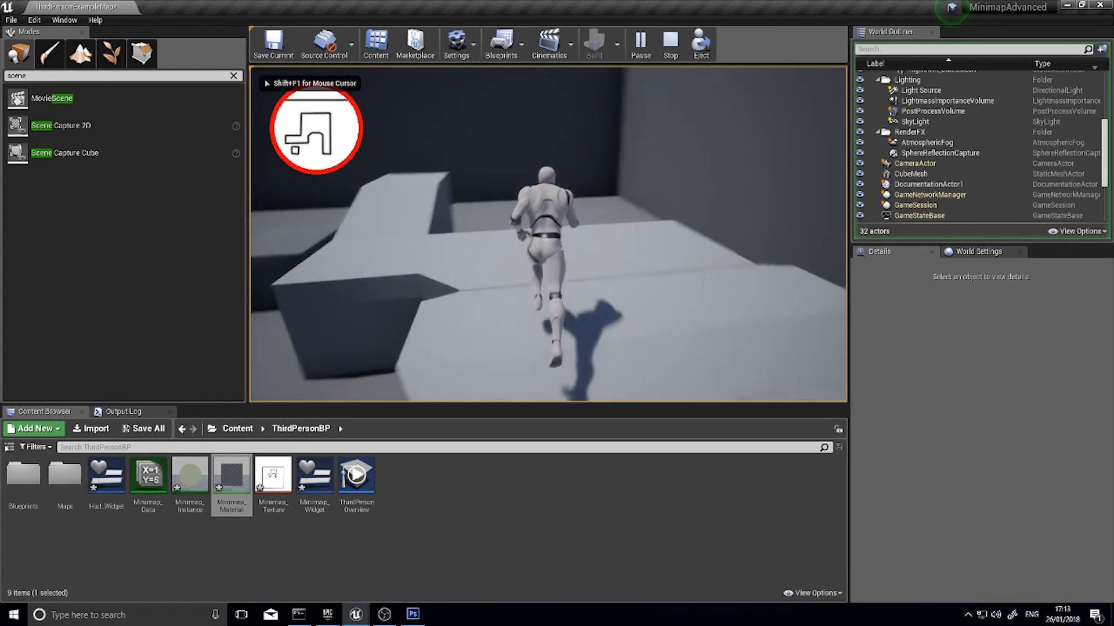
{"action": "key", "text": "w"}
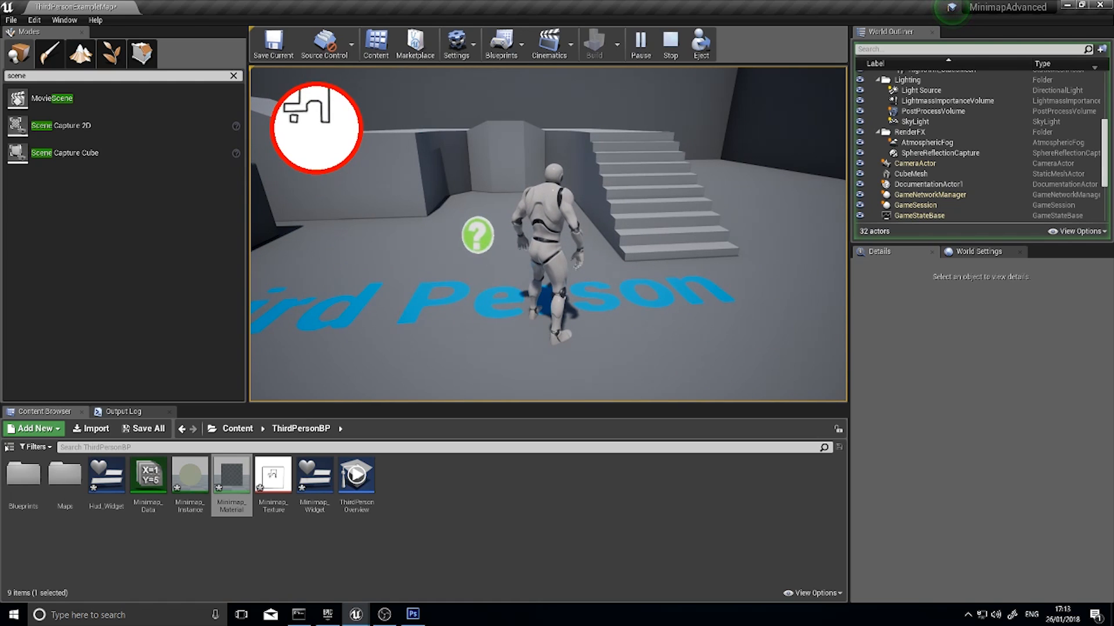
{"action": "key", "text": "w"}
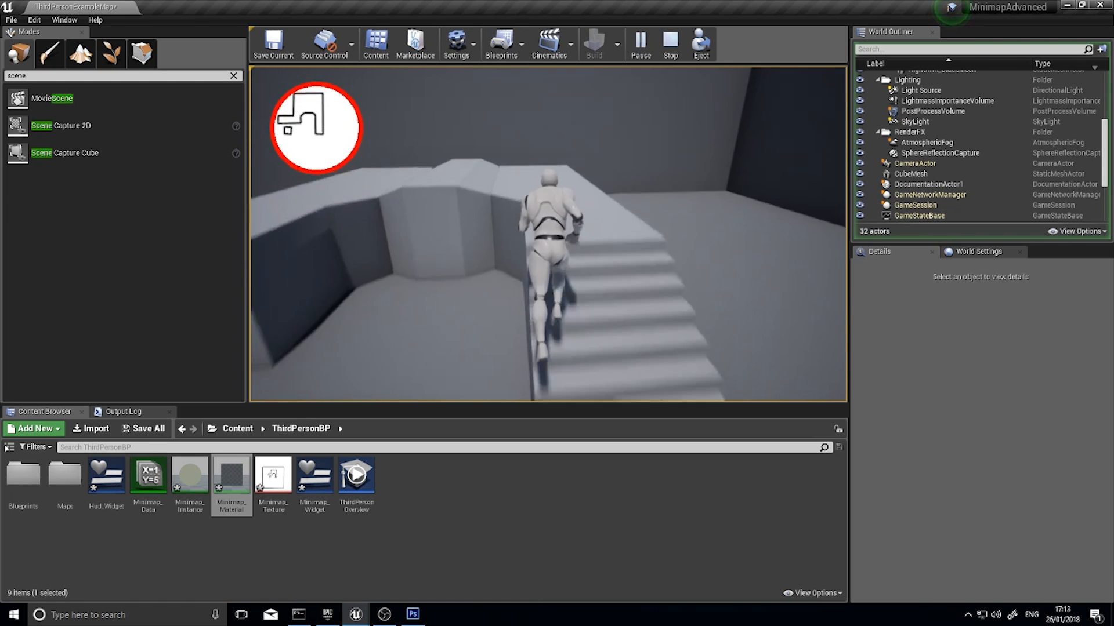
{"action": "key", "text": "a"}
{"action": "key", "text": "s"}
{"action": "key", "text": "d"}
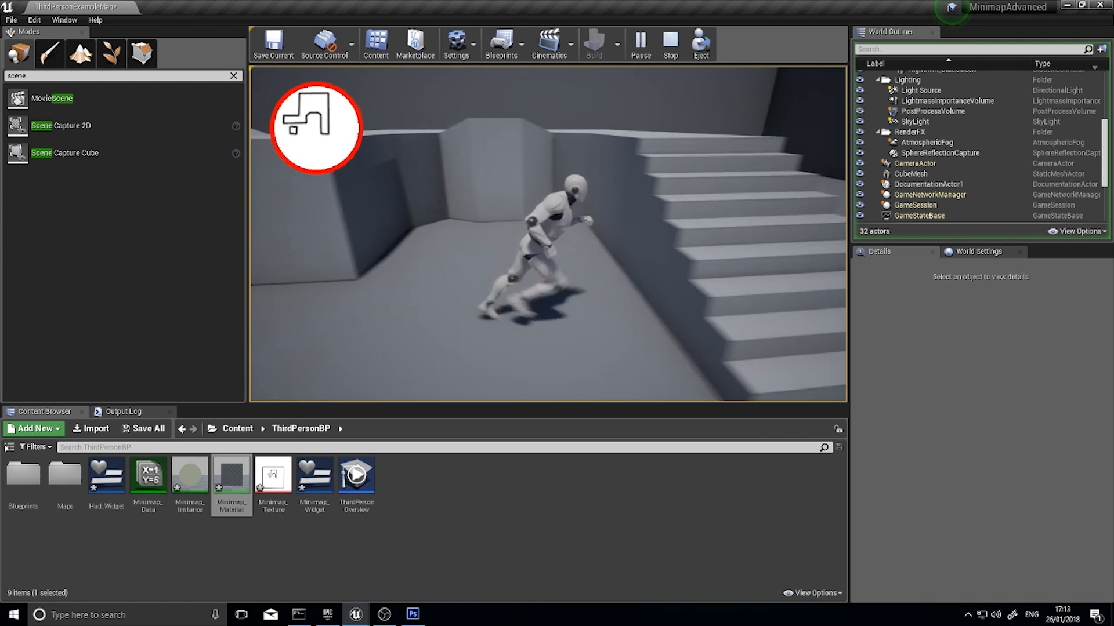
{"action": "key", "text": "s"}
{"action": "key", "text": "d"}
{"action": "key", "text": "w"}
{"action": "key", "text": "space"}
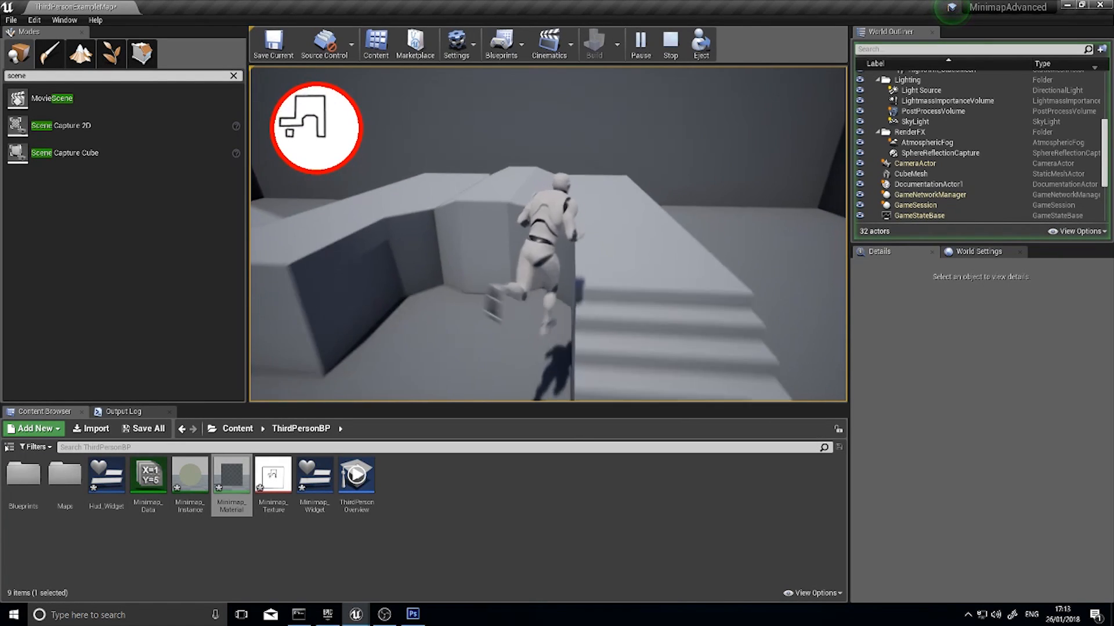
{"action": "key", "text": "d"}
{"action": "key", "text": "s"}
{"action": "key", "text": "a"}
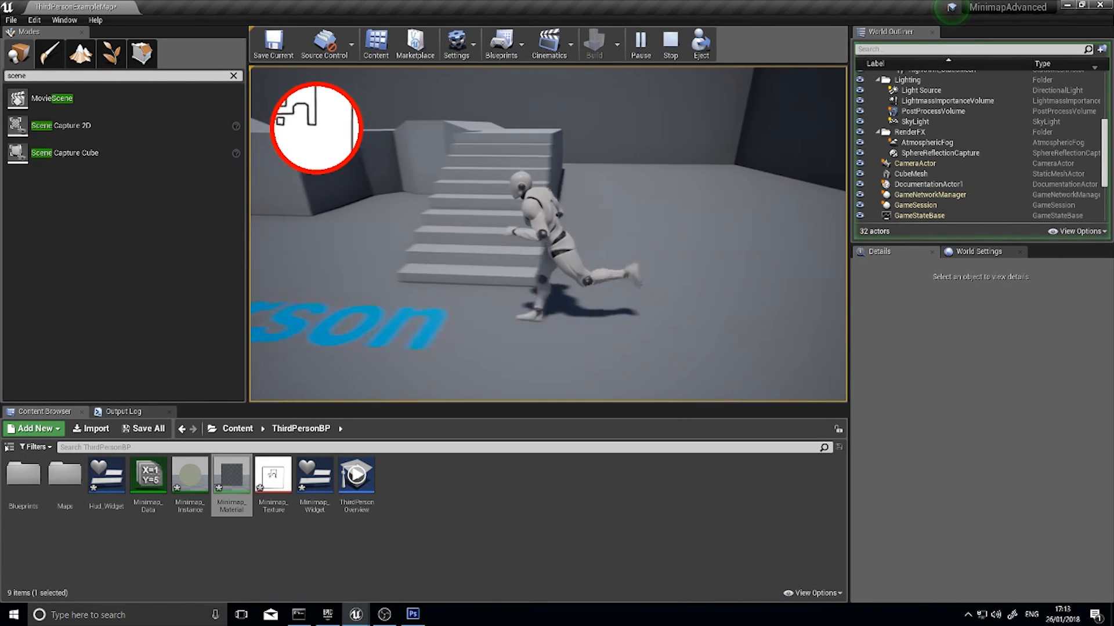
{"action": "key", "text": "w"}
{"action": "key", "text": "a"}
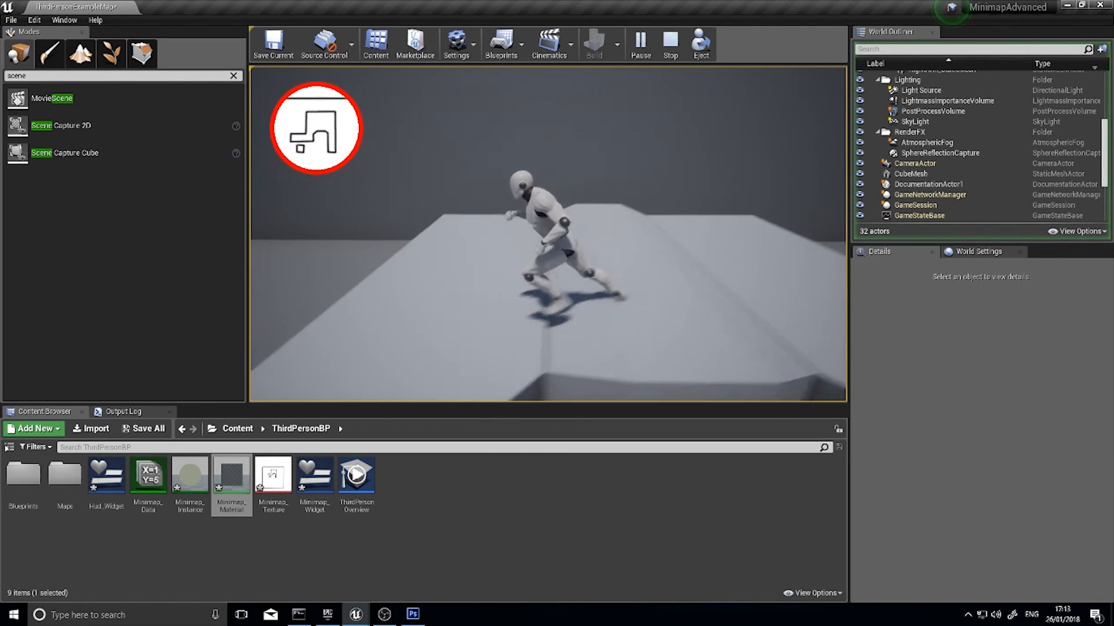
{"action": "key", "text": "s"}
{"action": "key", "text": "a"}
{"action": "key", "text": "w"}
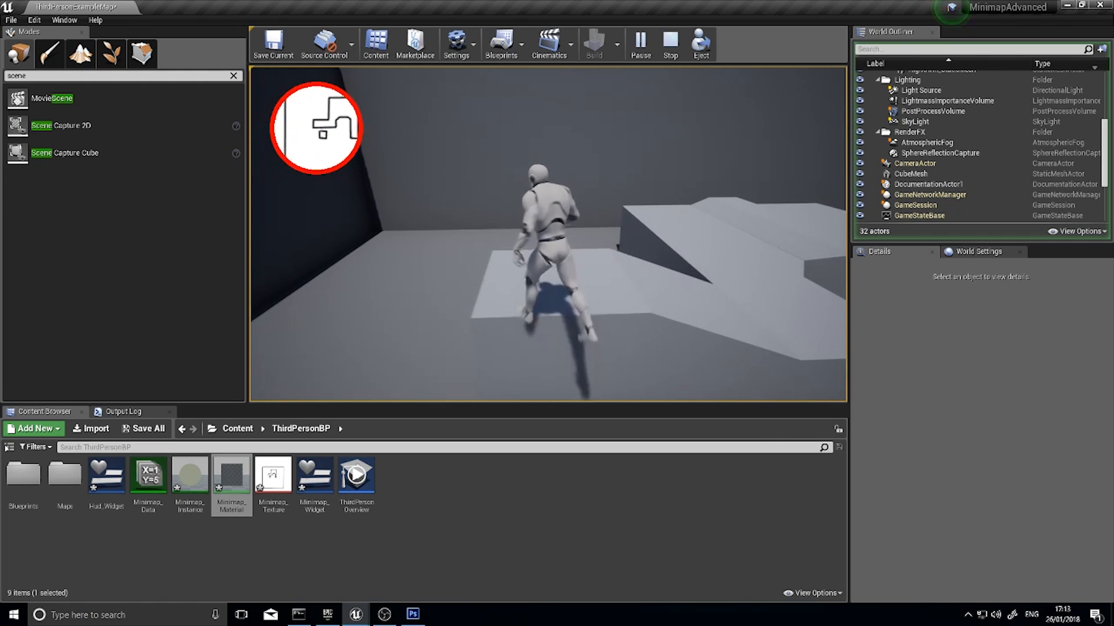
{"action": "key", "text": "d"}
{"action": "key", "text": "w"}
{"action": "key", "text": "d"}
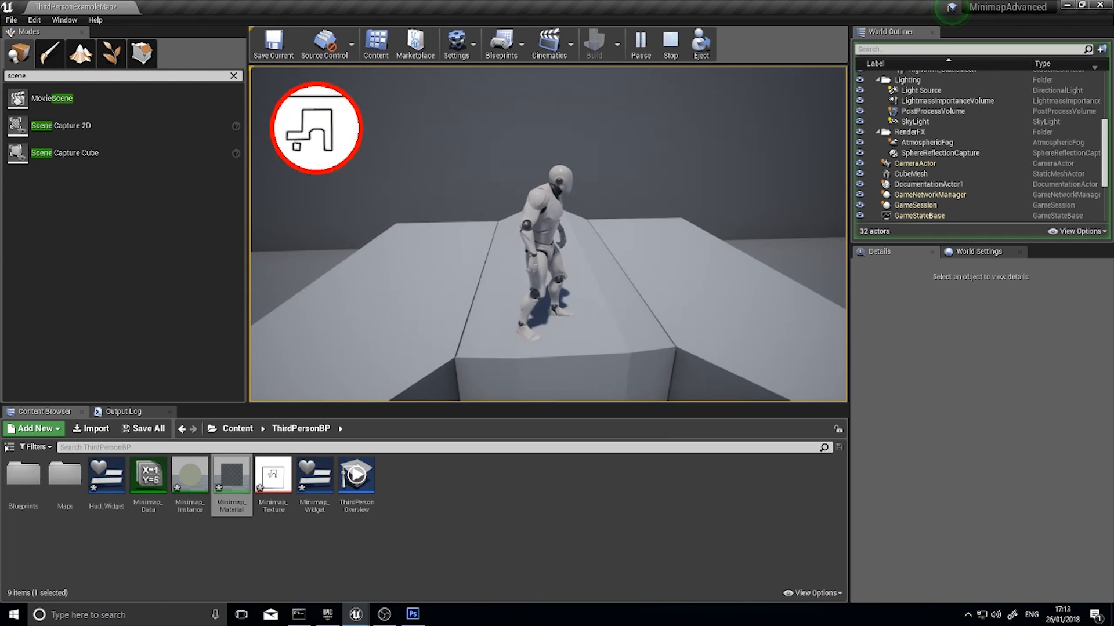
{"action": "key", "text": "s"}
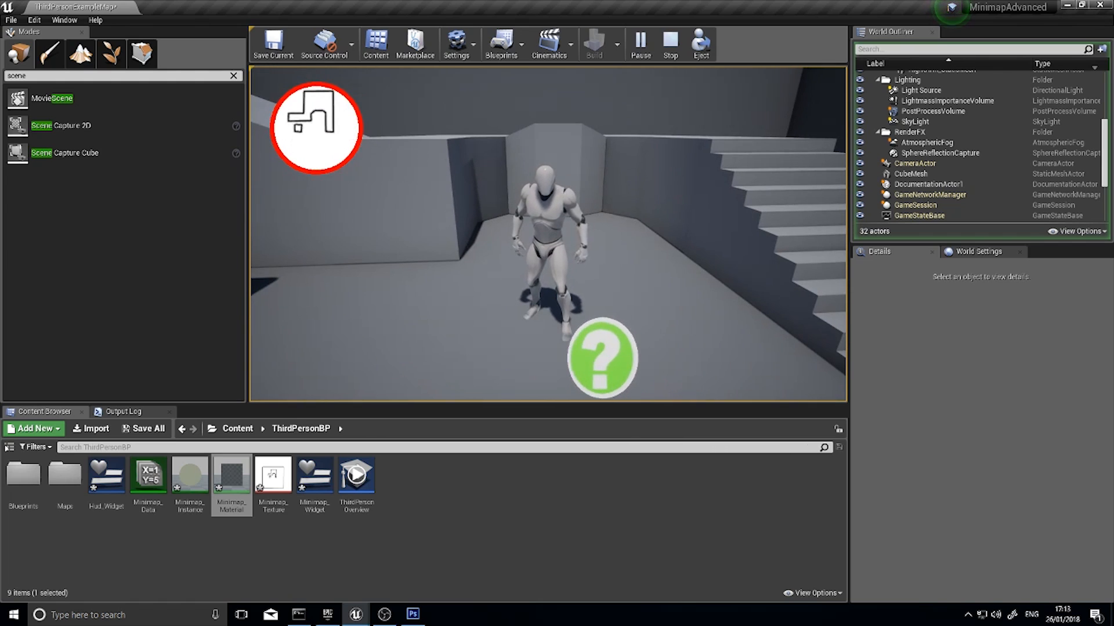